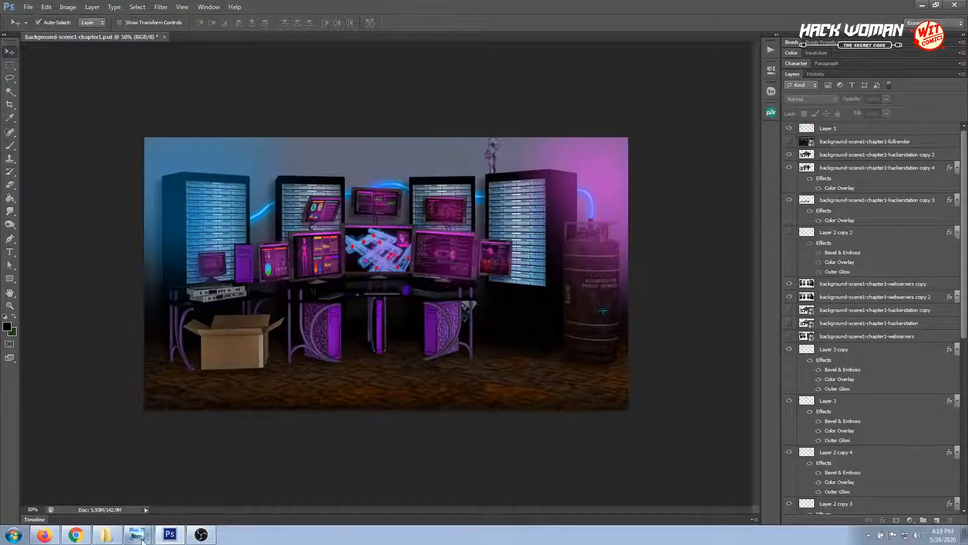
Switch to Windows Photo Viewer and compare the full chapter 1 background render with the scene-01-demo1 image
click(137, 534)
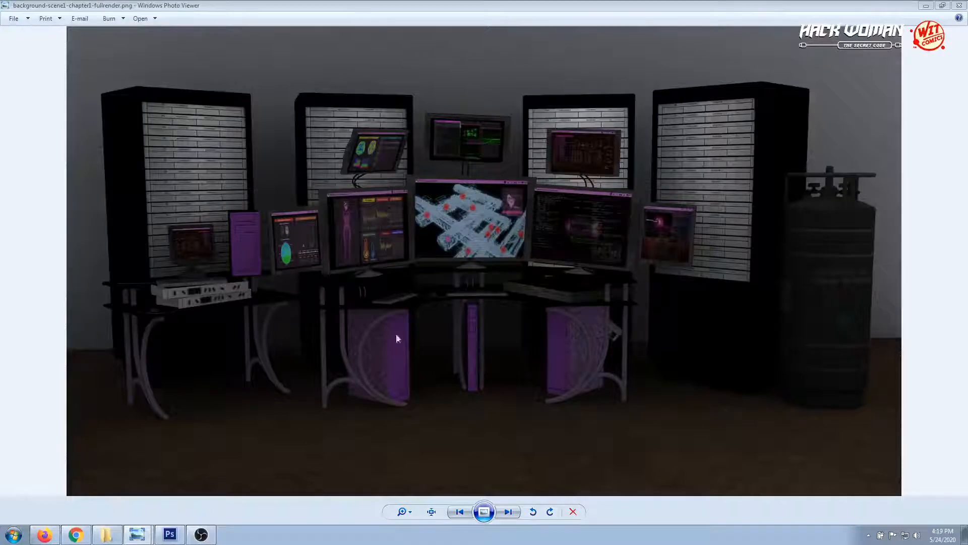
key(Right)
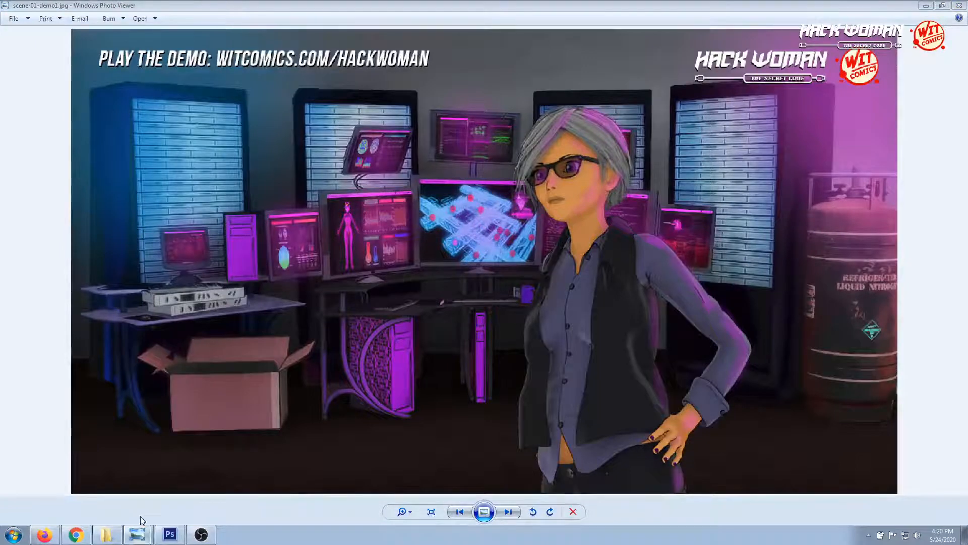
key(Left)
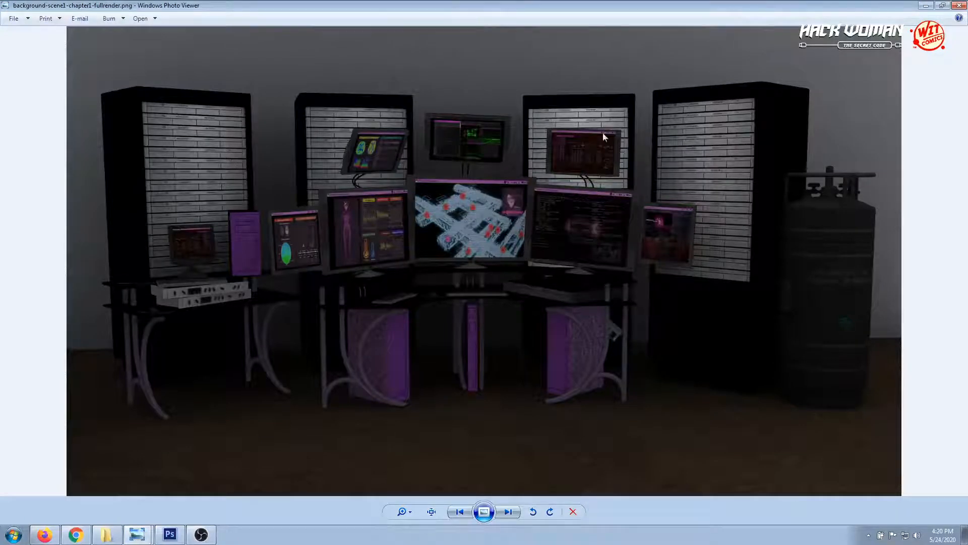
Look through the separate hackerstation, wall and webservers renders of the chapter 1 background
click(507, 511)
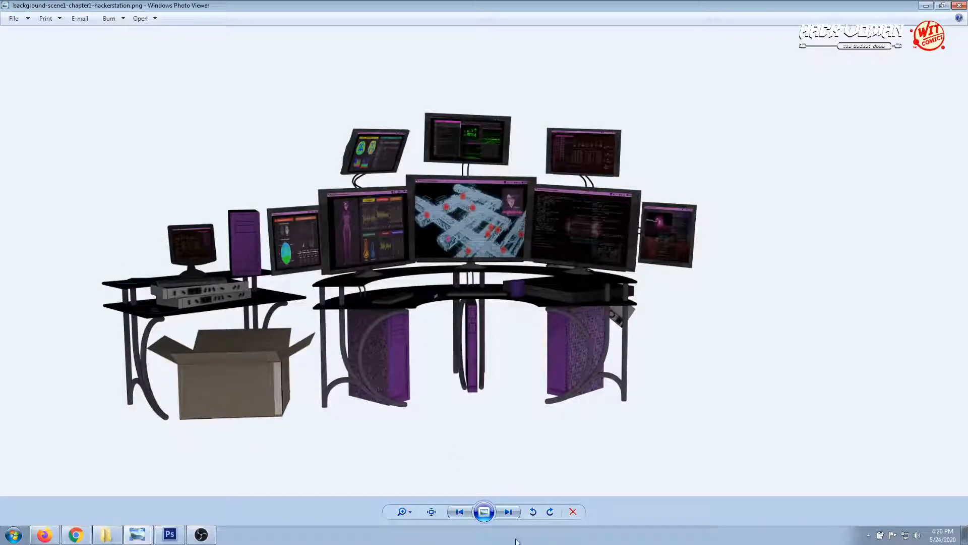
click(509, 516)
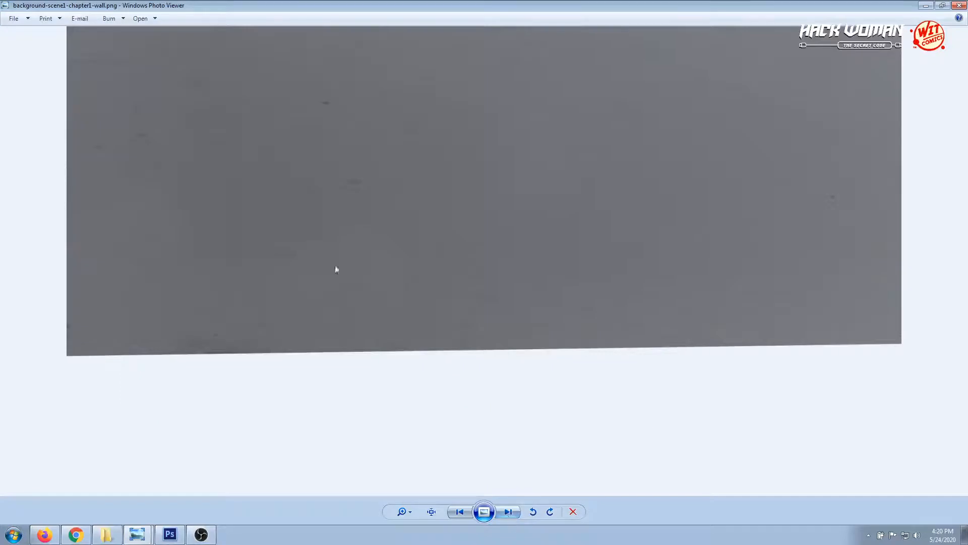
click(508, 512)
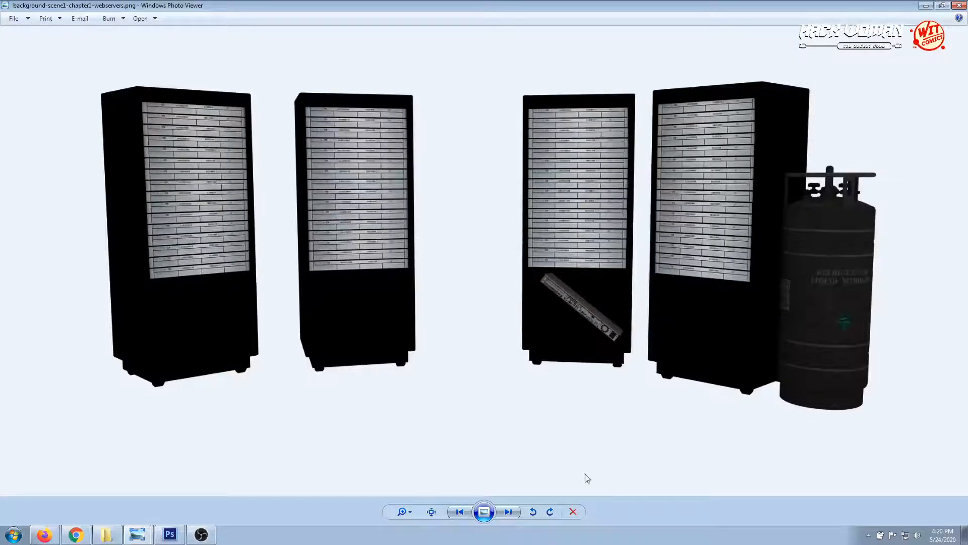
Review the draft renders draft-001 to draft-003, the scene1-background image and the background-scene1-chapter1 render
click(502, 513)
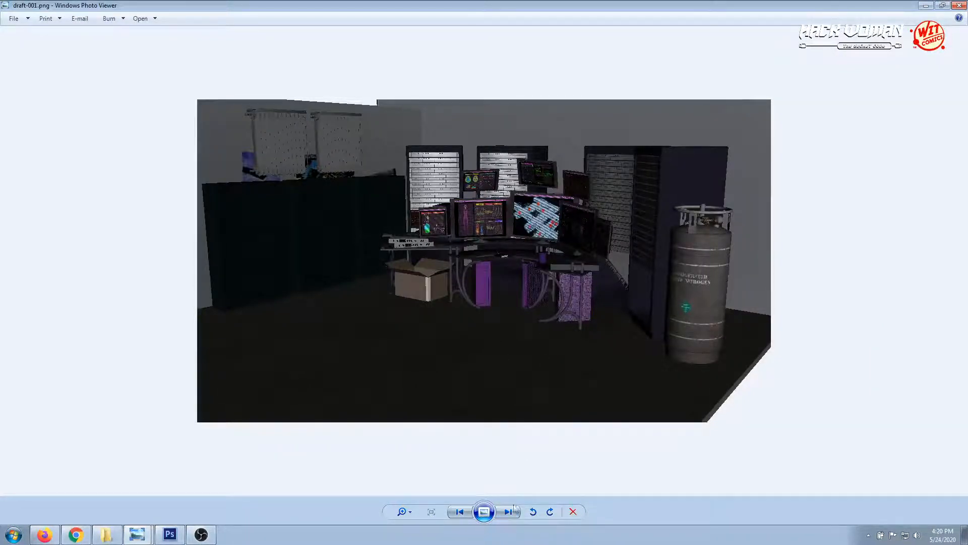
click(503, 515)
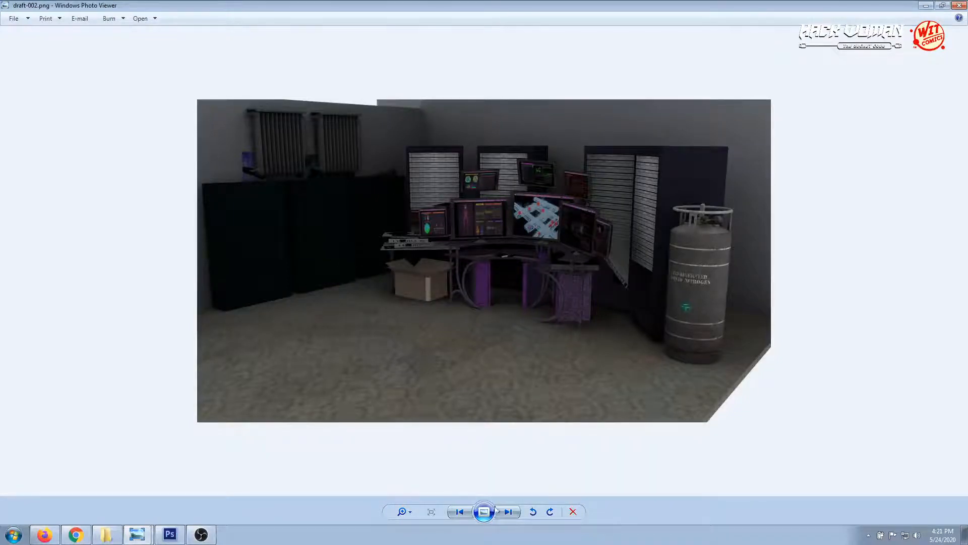
click(508, 511)
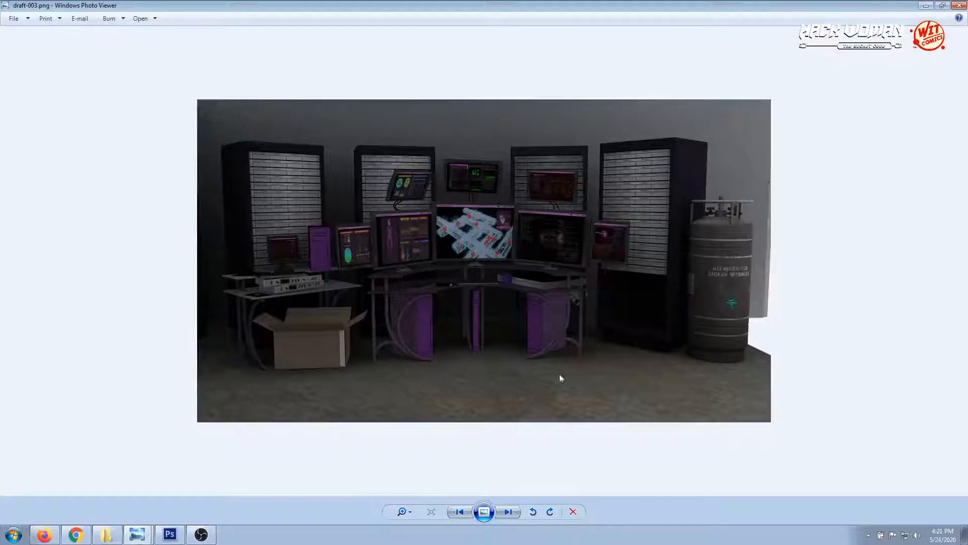
click(508, 512)
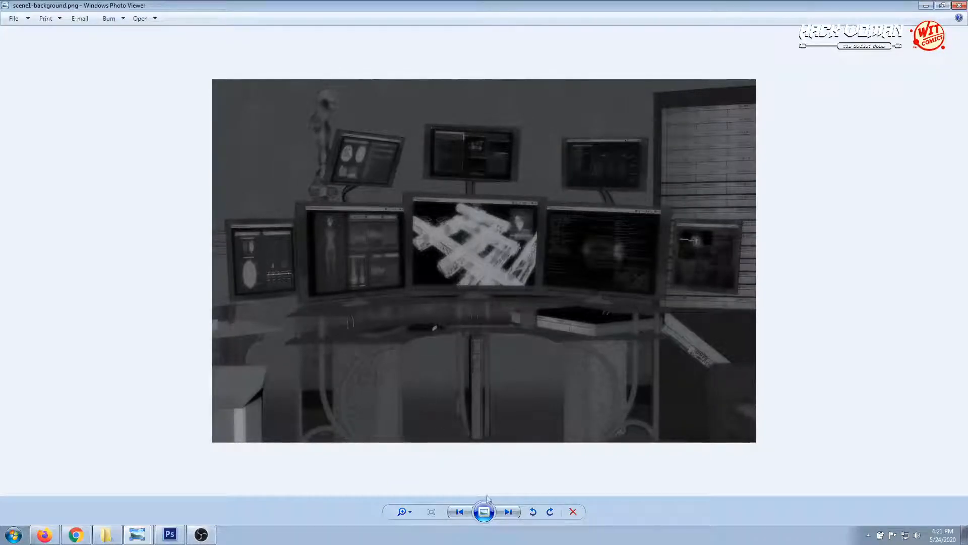
click(504, 512)
click(504, 511)
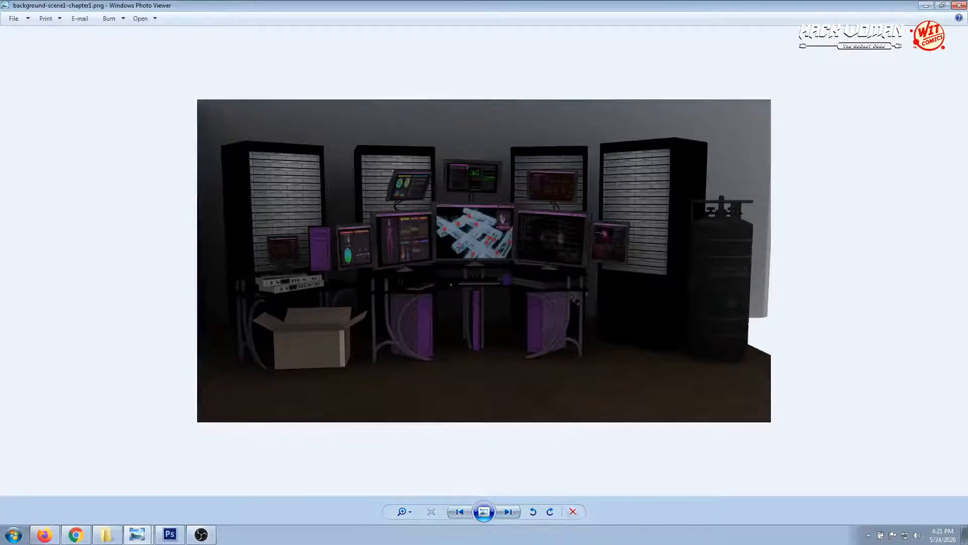
Compare the floor-carpet render with the complete scene renders and examine the carpet up close
click(508, 512)
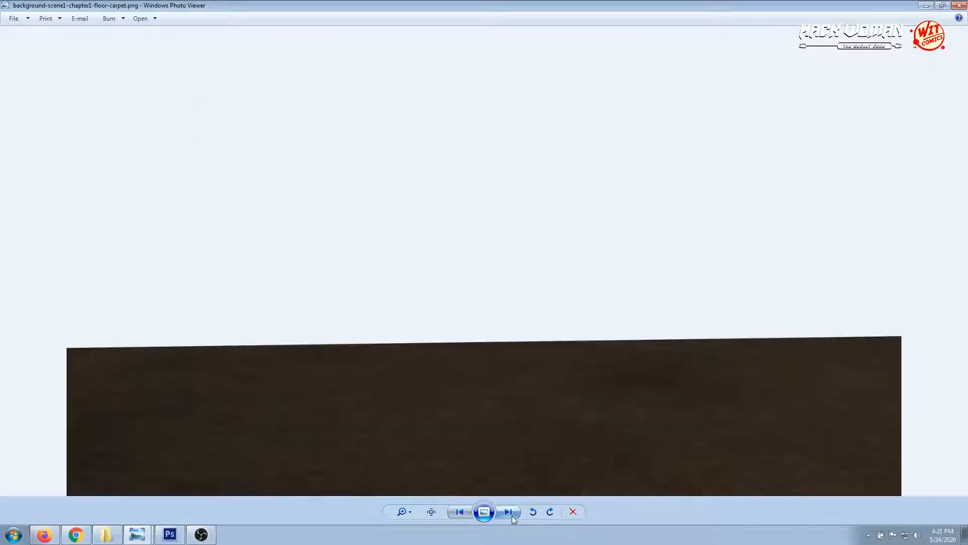
click(468, 514)
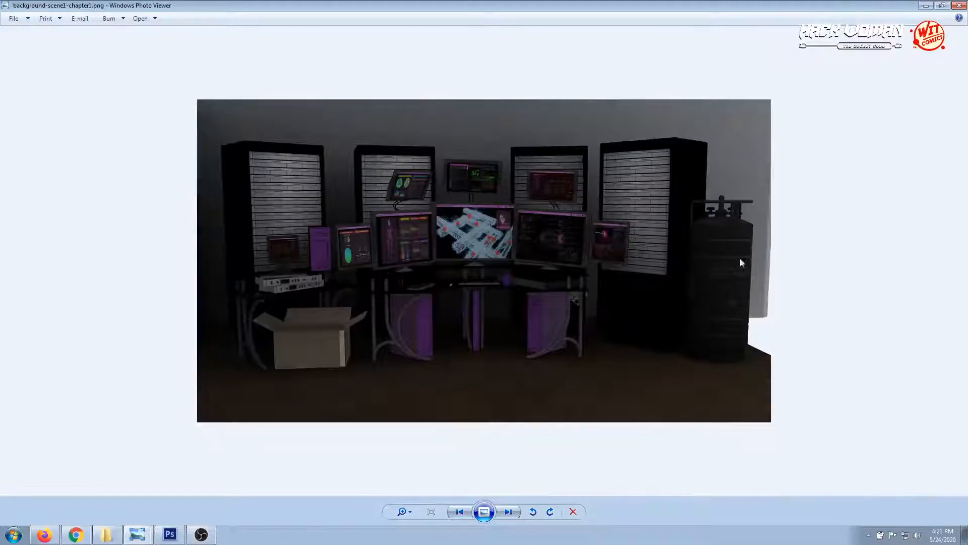
click(510, 513)
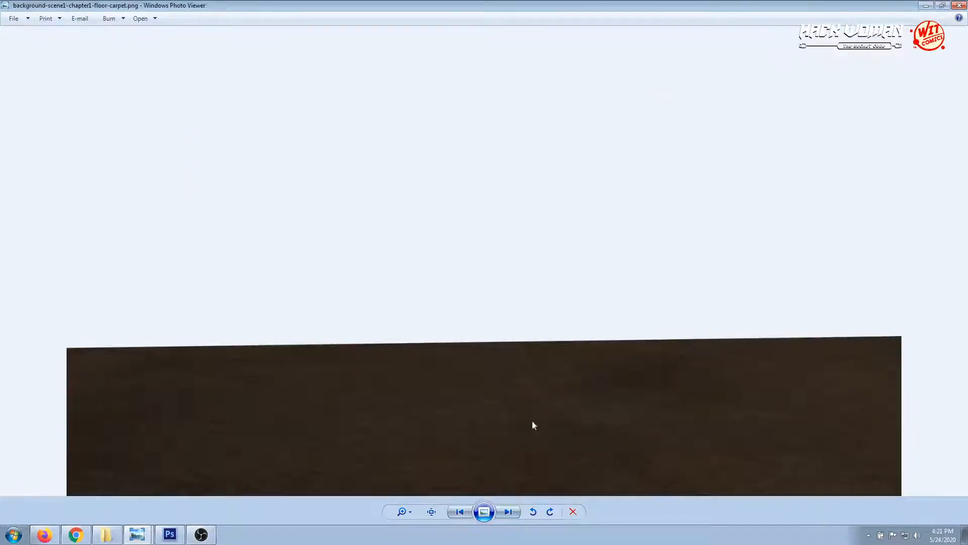
click(508, 512)
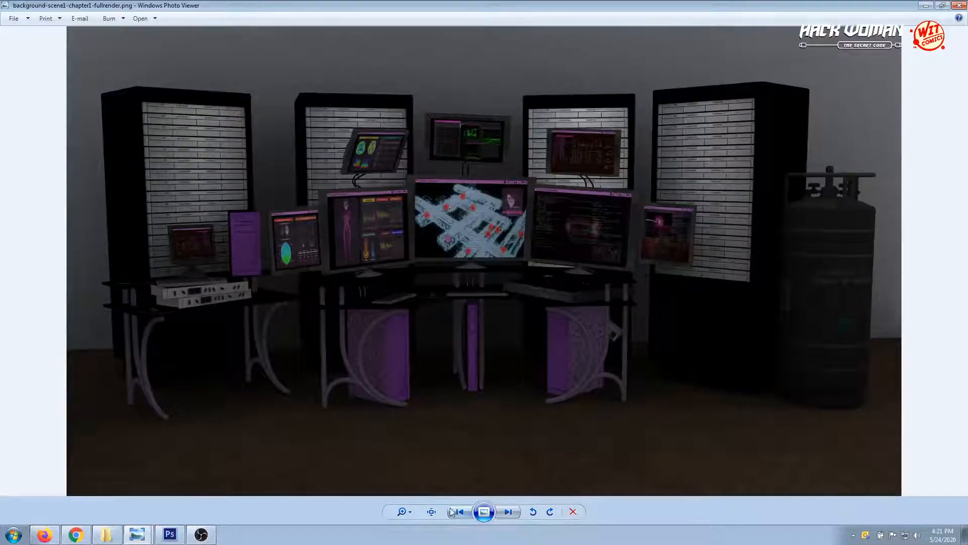
key(Left)
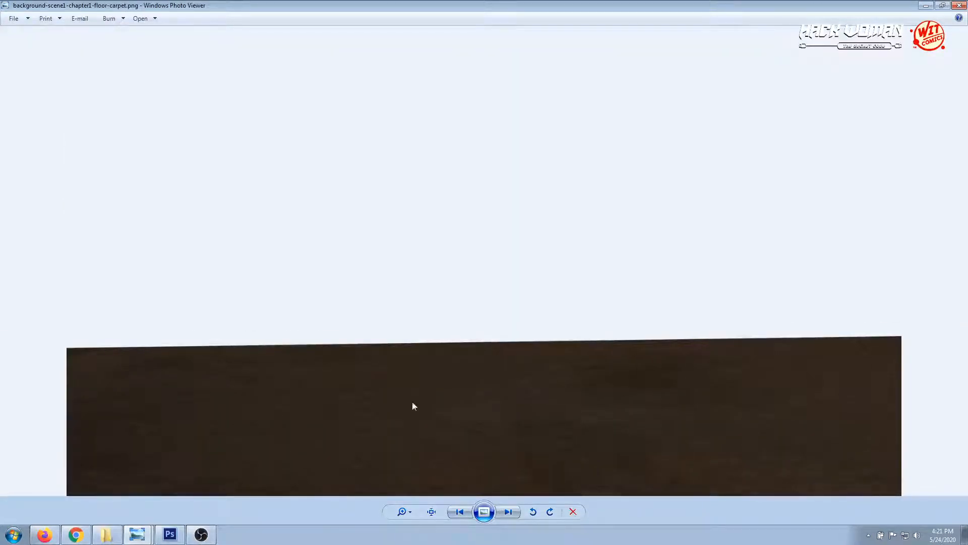
scroll(413, 403, up, 3)
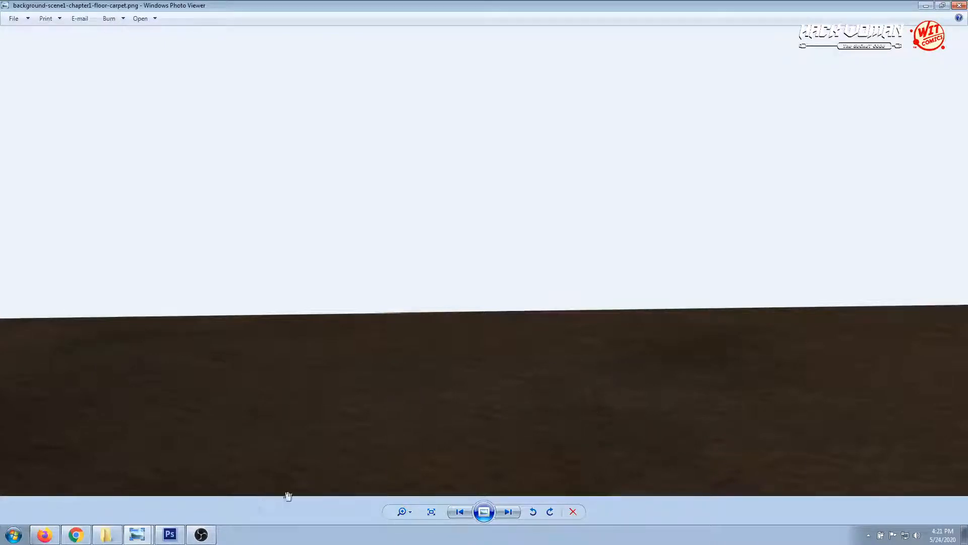
Switch to Photoshop and hide, then reshow the webservers copy and webservers copy 2 layers to examine their contribution
click(170, 534)
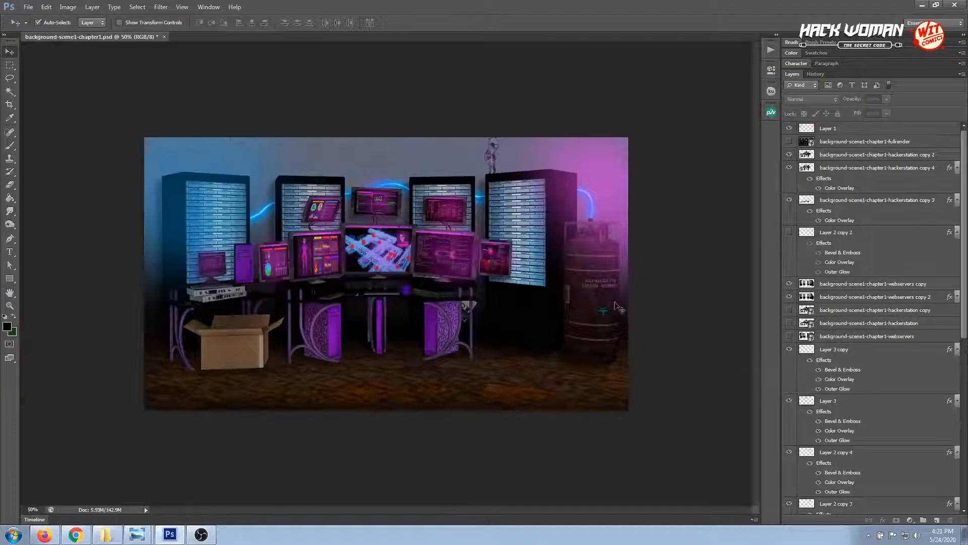
click(527, 203)
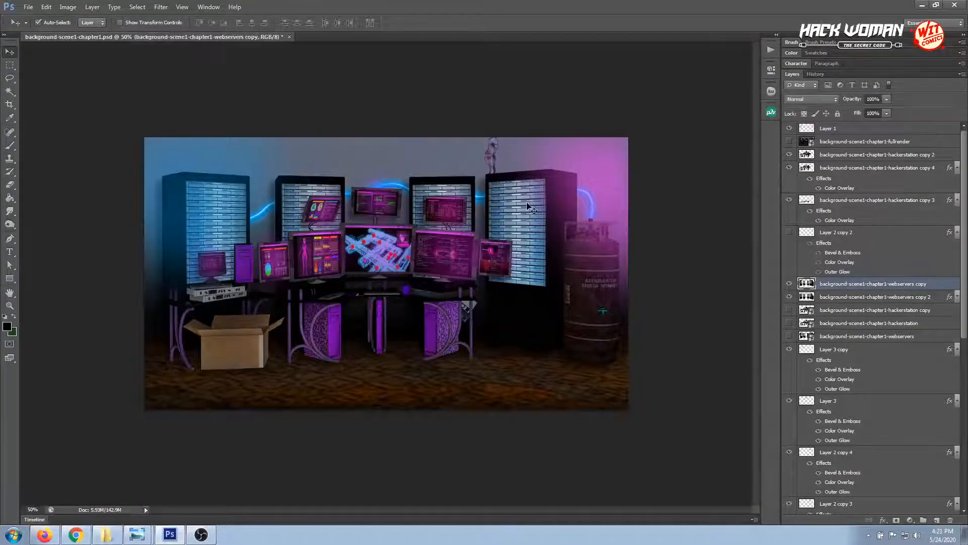
click(789, 285)
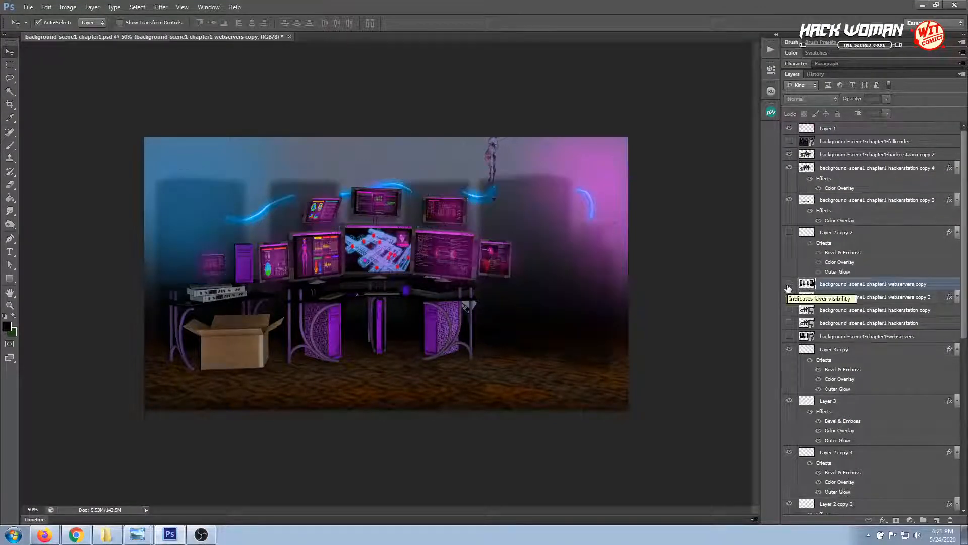
click(790, 298)
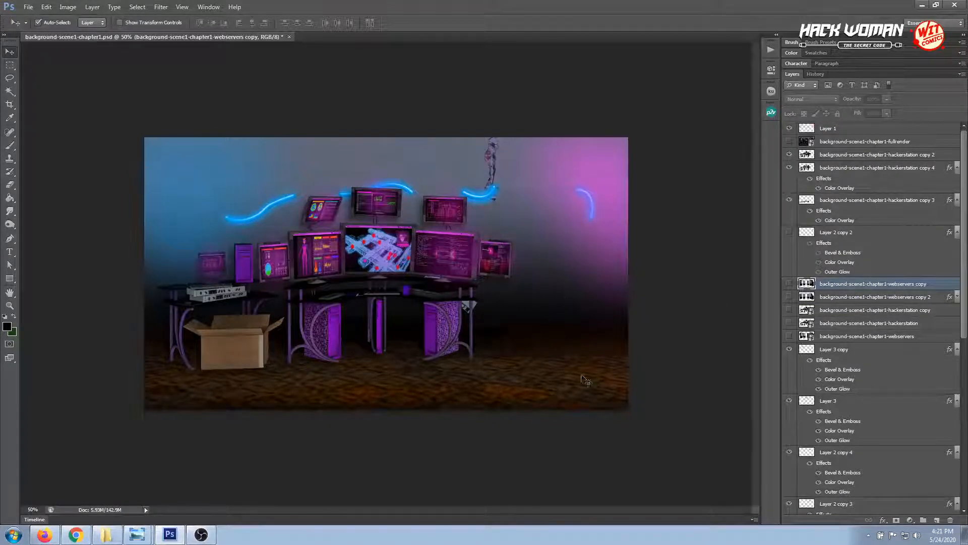
click(790, 297)
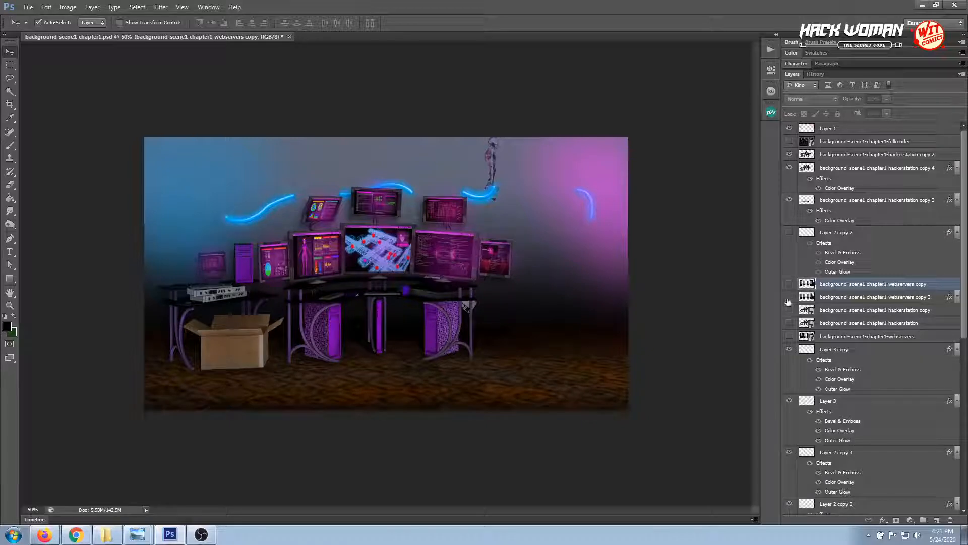
click(789, 284)
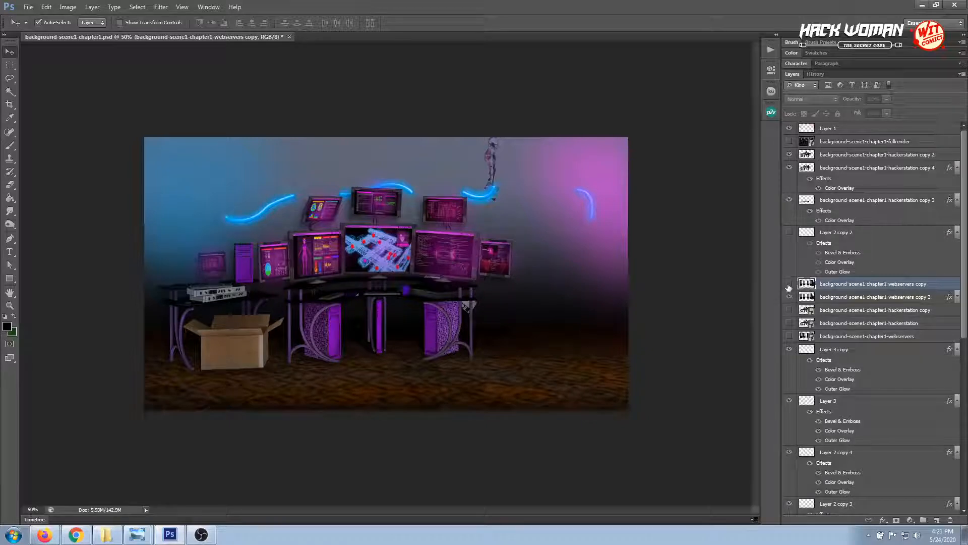
Hide and reshow the hackerstation copy 2 and hackerstation copy 4 layers to inspect the desk and monitors
click(442, 299)
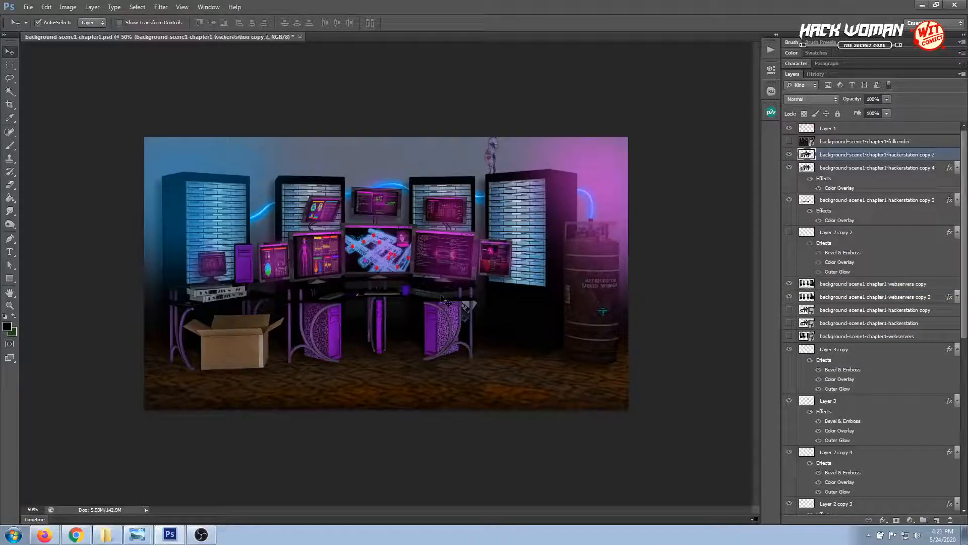
click(789, 154)
click(790, 167)
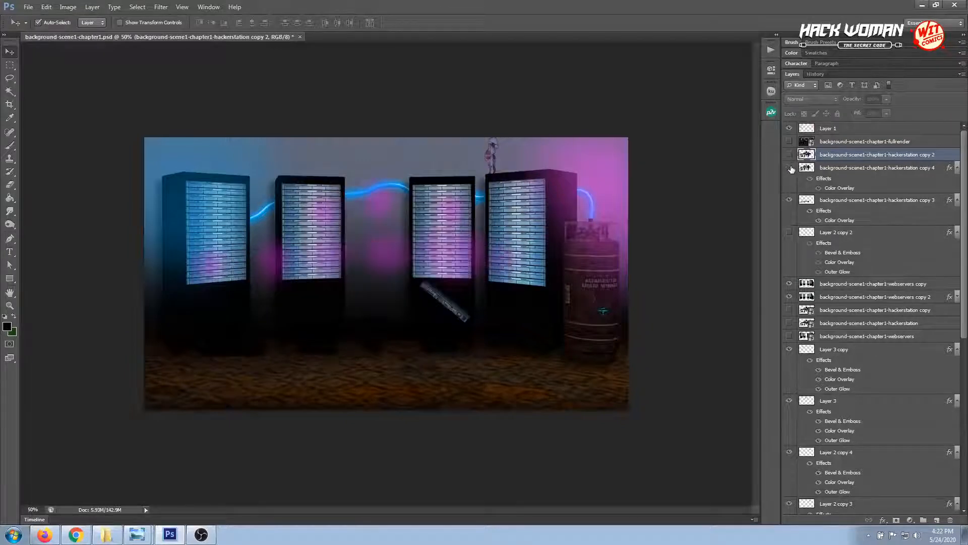
click(789, 154)
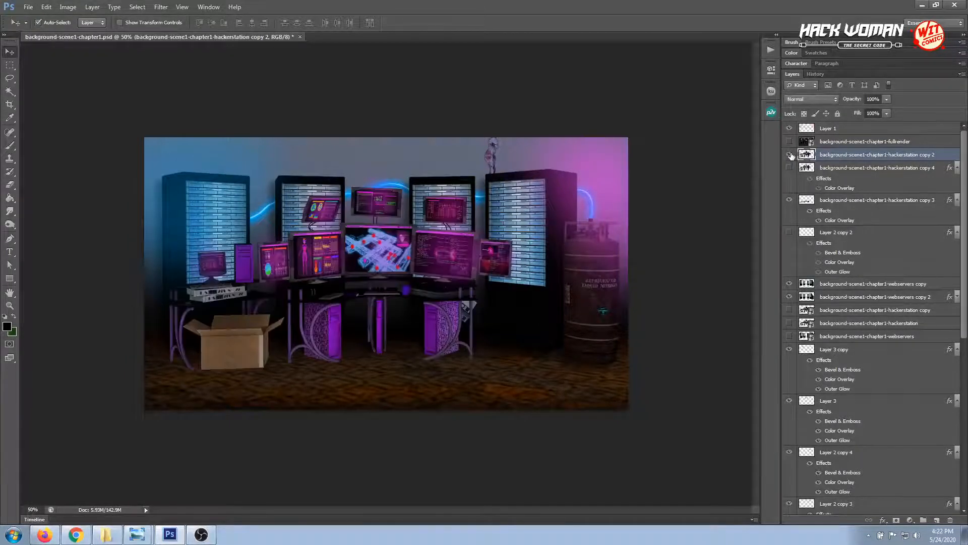
click(789, 157)
click(789, 156)
Toggle Layer 1 and the webservers copy 2 layer off and on to compare the glow and shadow effects
click(789, 129)
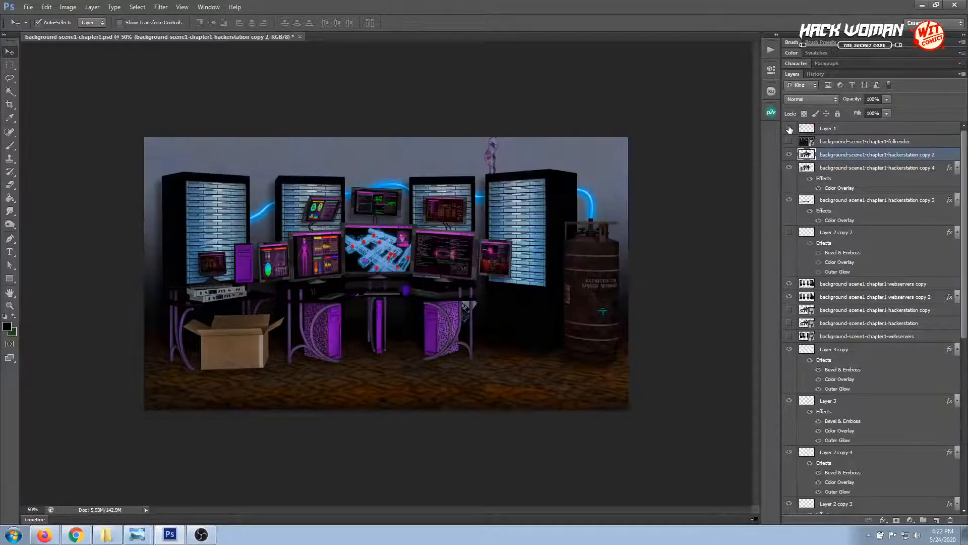
click(789, 129)
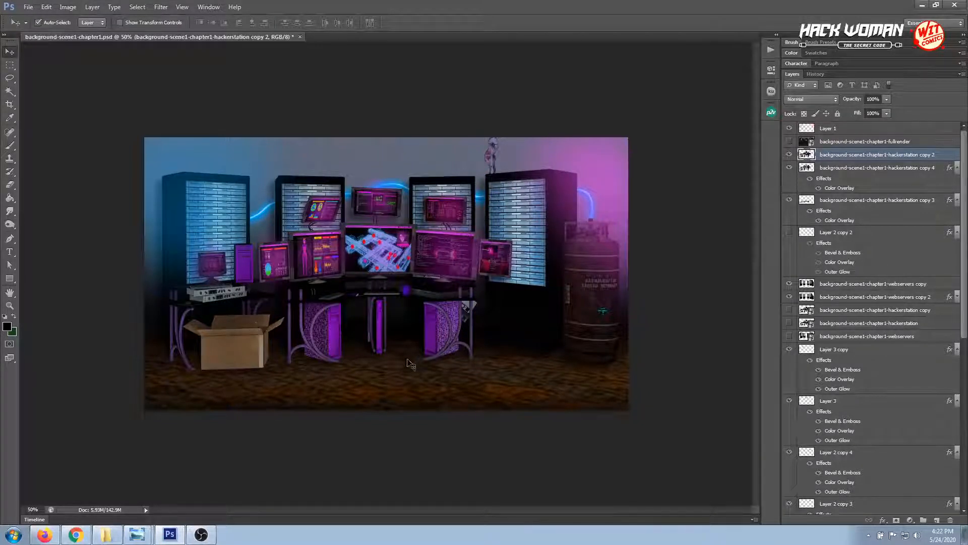
click(501, 348)
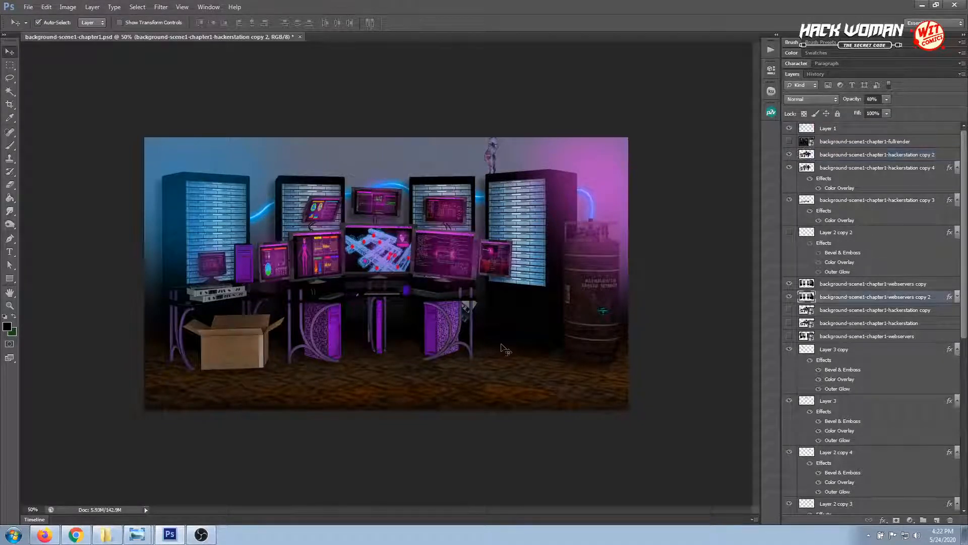
click(790, 297)
click(790, 298)
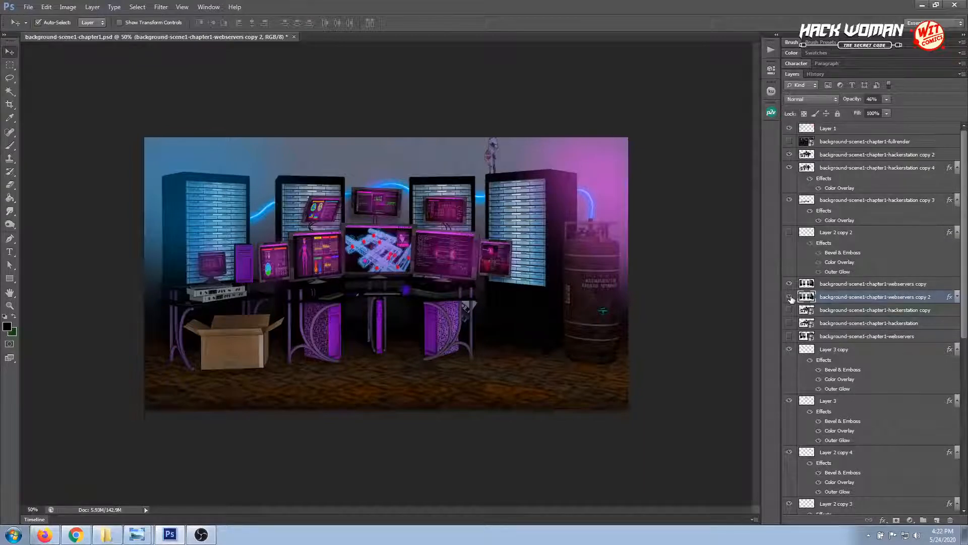
Toggle the hackerstation copy 4 layer off and on to check its effect around the desk
click(496, 254)
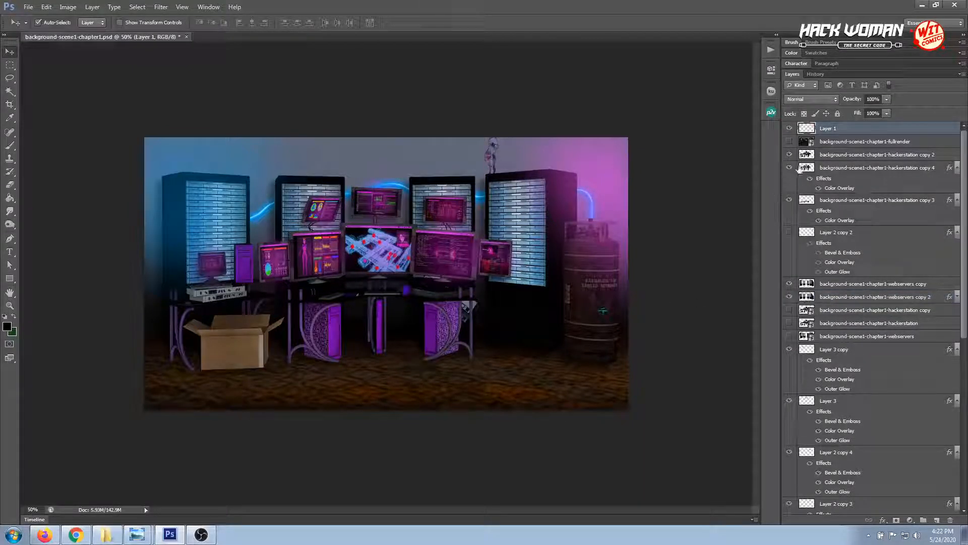
click(790, 169)
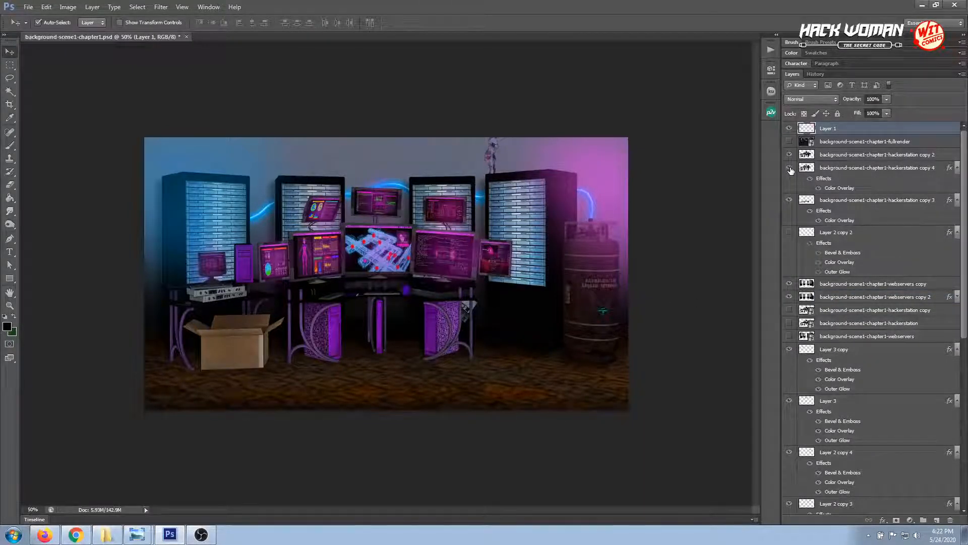
click(790, 168)
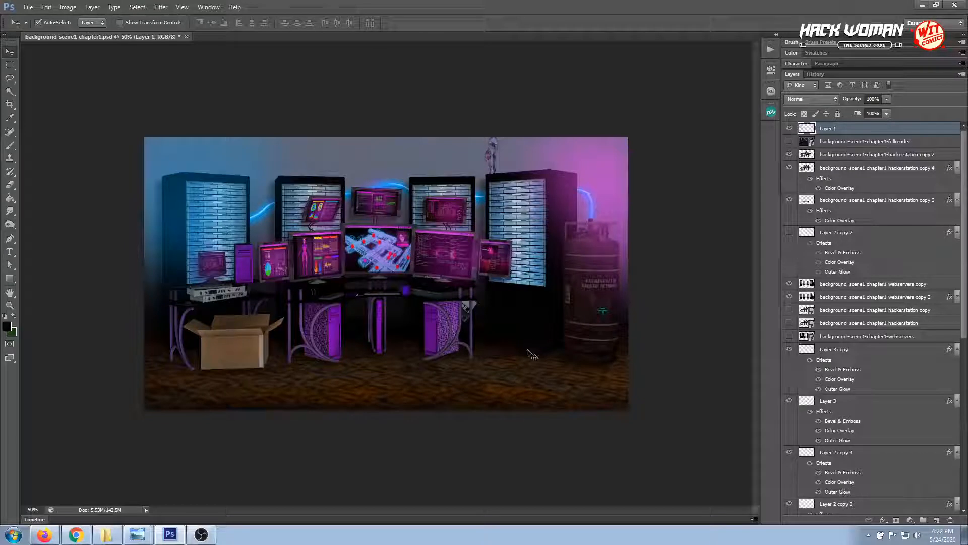
Select the floor-carpet copy layer and hide its Gradient Overlay effect
click(519, 385)
scroll(823, 449, down, 1)
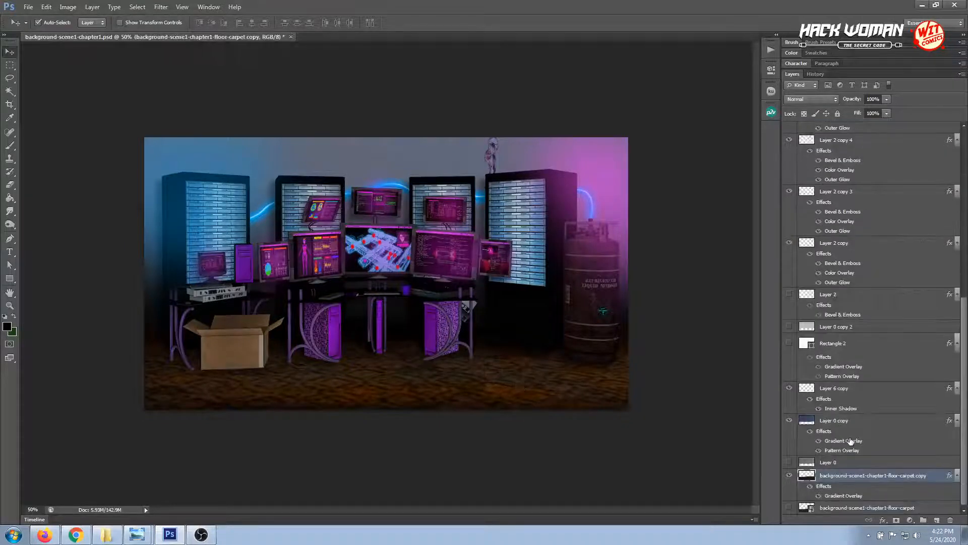
click(818, 498)
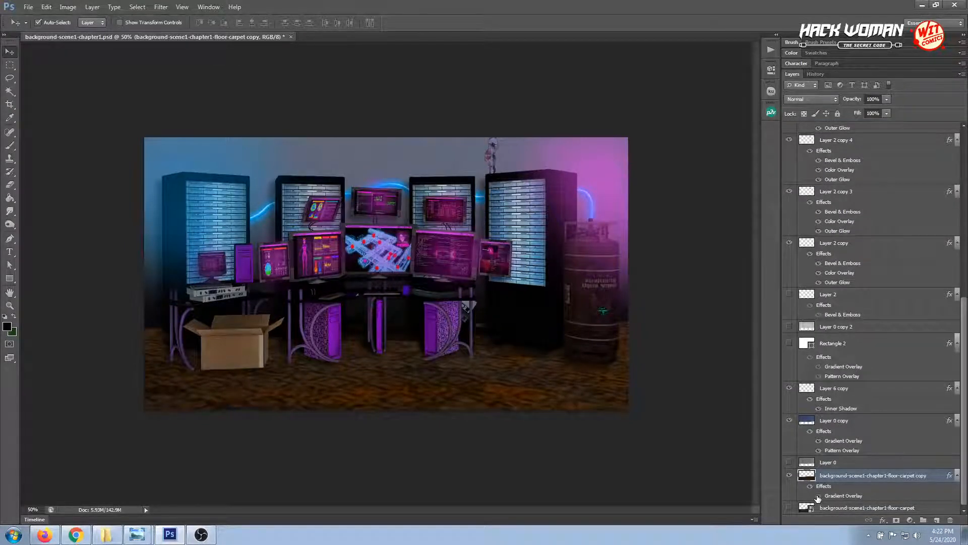
Toggle the floor-carpet copy layer's Gradient Overlay on, off and on again to compare the floor shading
click(818, 498)
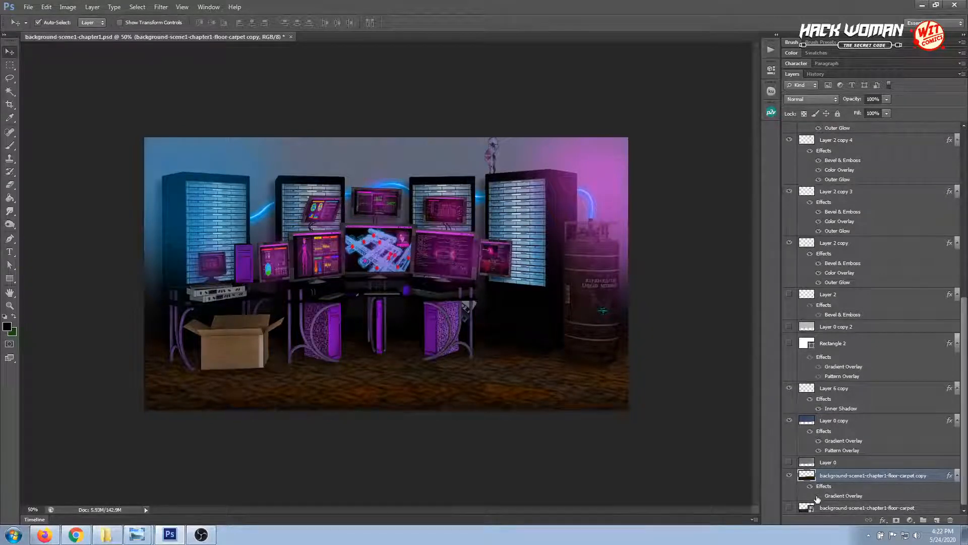
click(818, 498)
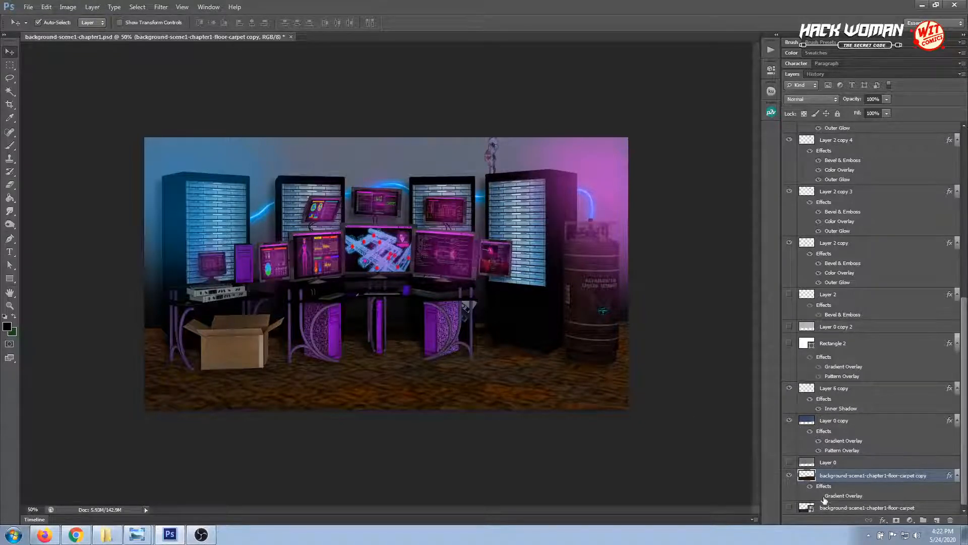
click(819, 495)
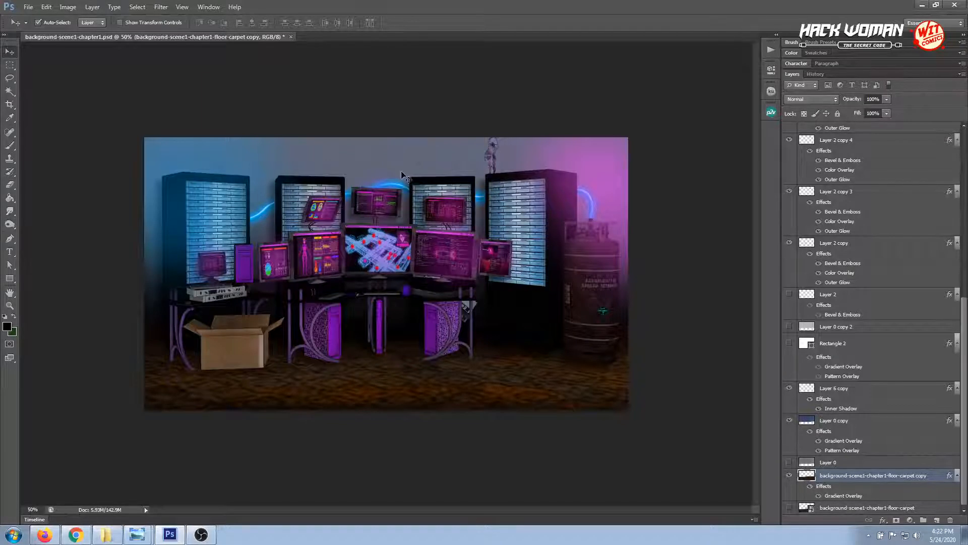
Select Layer 1 on the canvas and enlarge the background to 66.7% to inspect the glowing hose
click(594, 220)
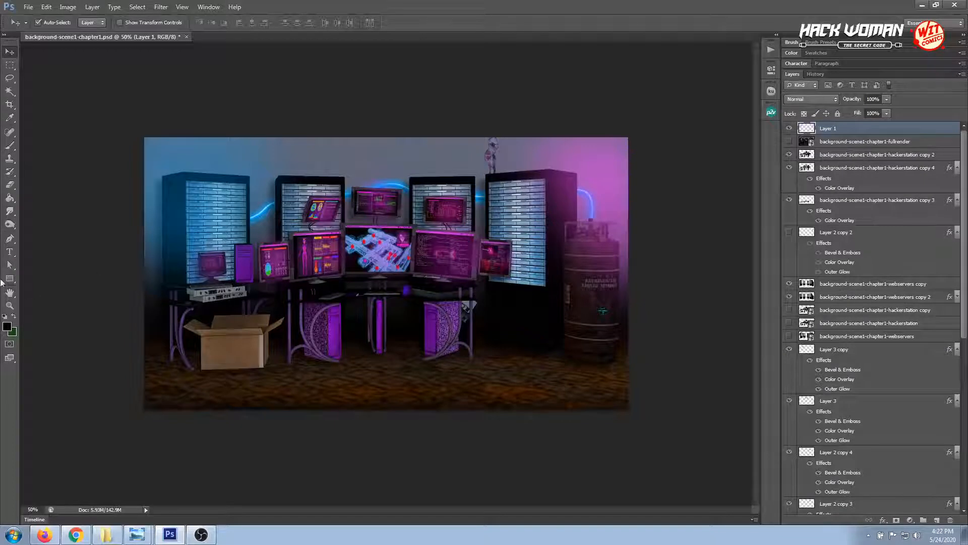
click(9, 305)
click(596, 194)
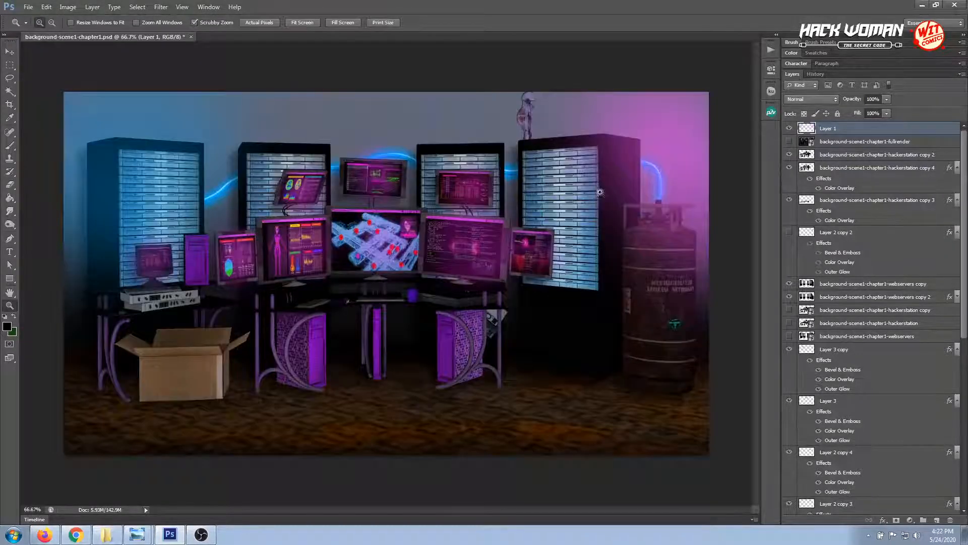
click(10, 52)
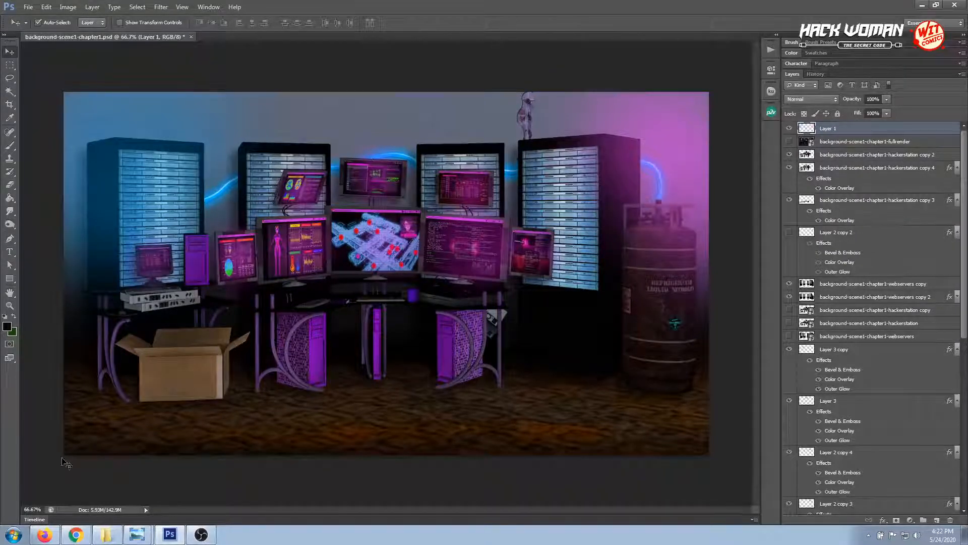
Switch to Firefox, mute the witcomics Twitch tab and open translate.google.com in a new tab
click(46, 535)
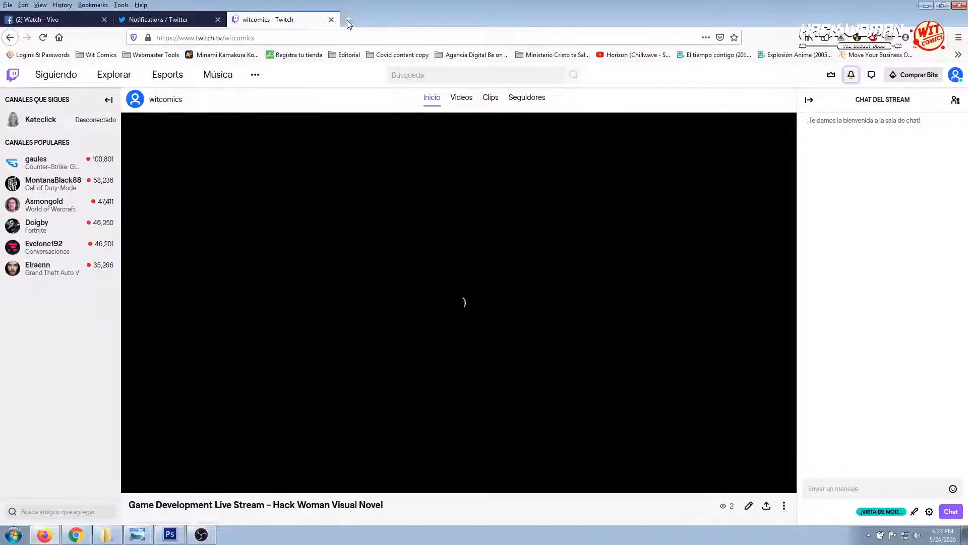
click(347, 20)
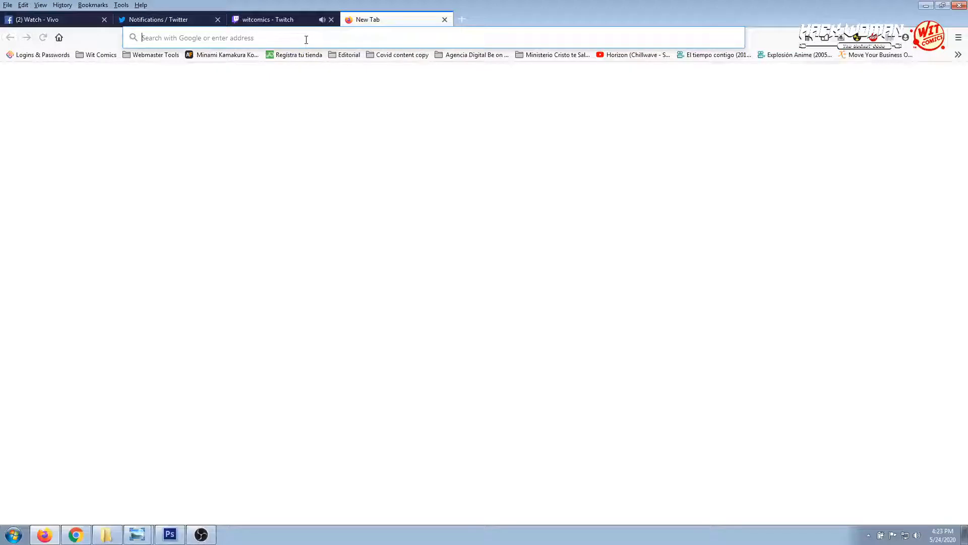
click(322, 20)
click(321, 42)
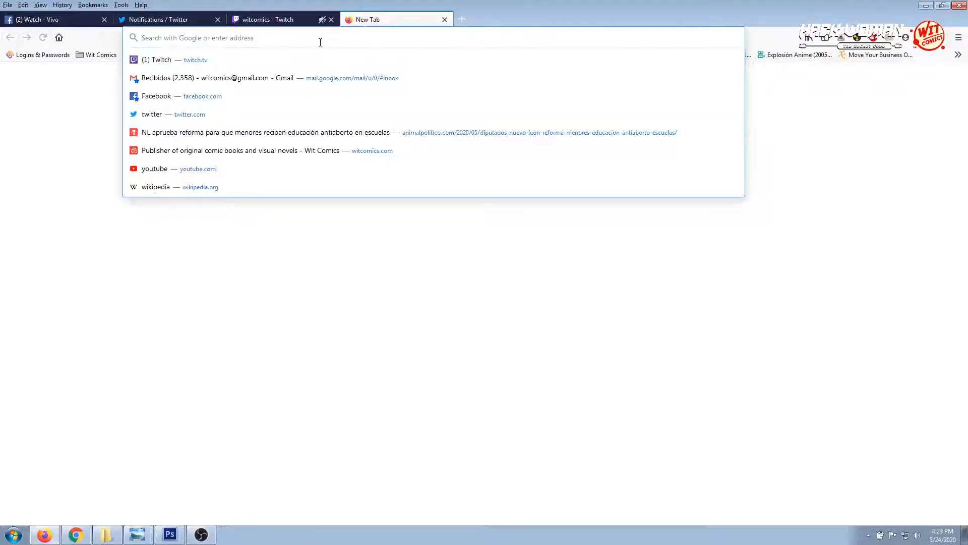
text(translate.google.com/)
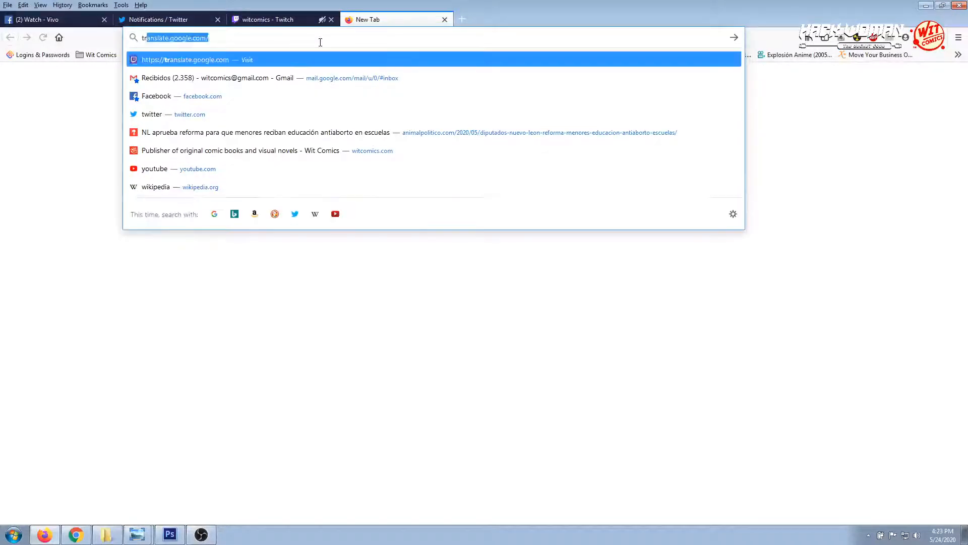
key(Return)
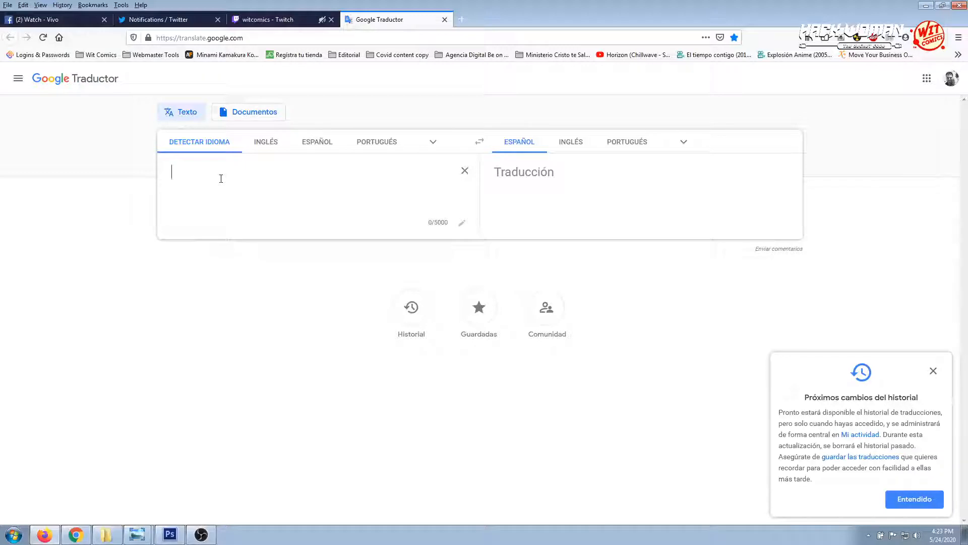
Translate the word "hose" into Spanish and play its source-language pronunciation
text(hose)
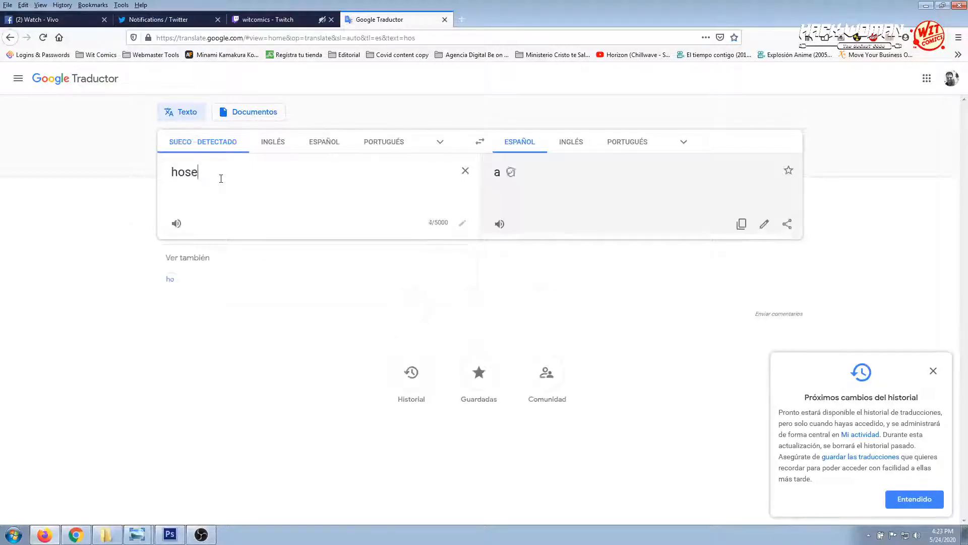
click(176, 224)
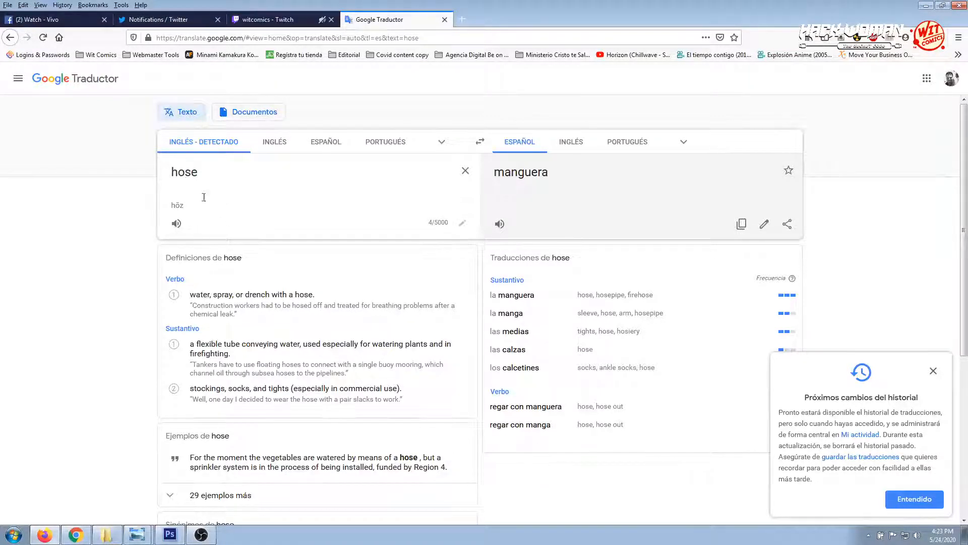
click(173, 225)
Check the stream in OBS, return to Photoshop and hide Layer 1 with layer auto-selection turned off
click(207, 538)
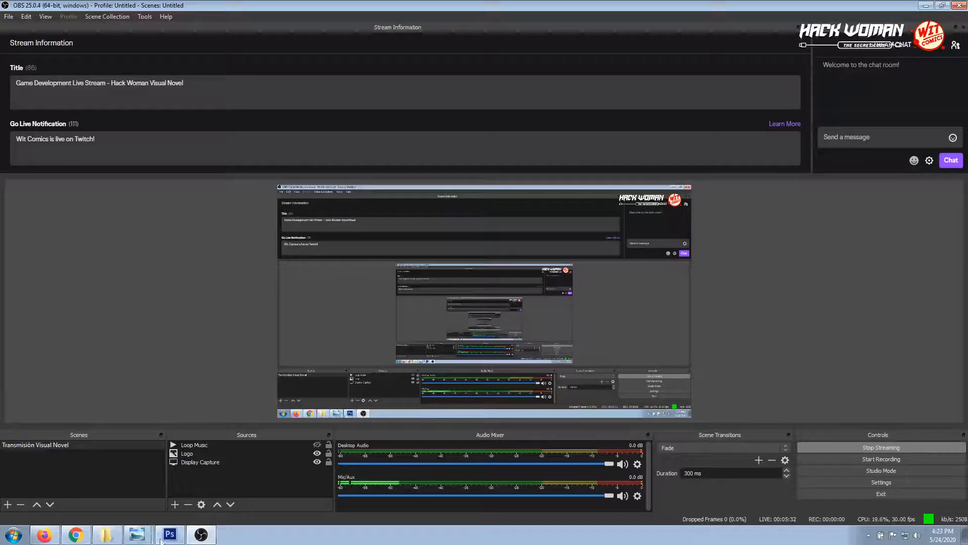
click(166, 537)
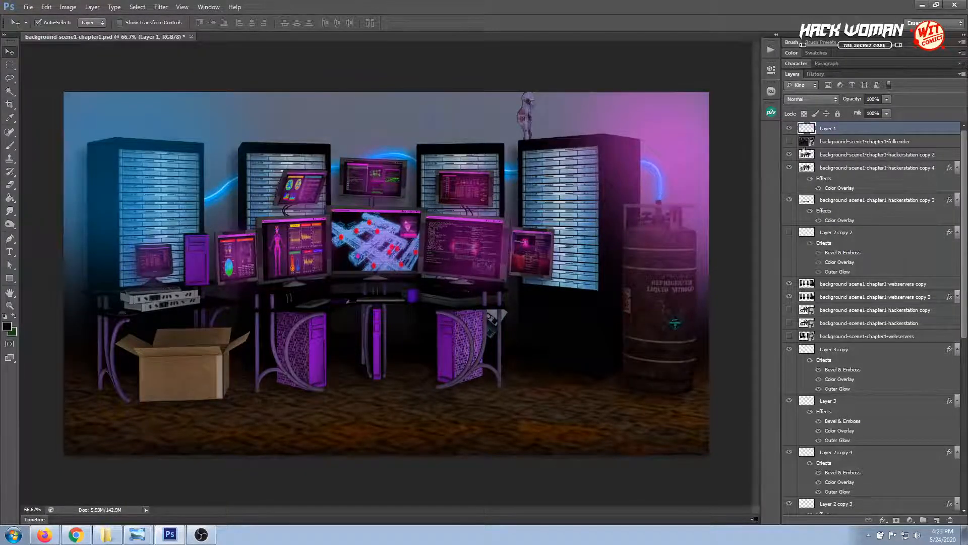
click(44, 23)
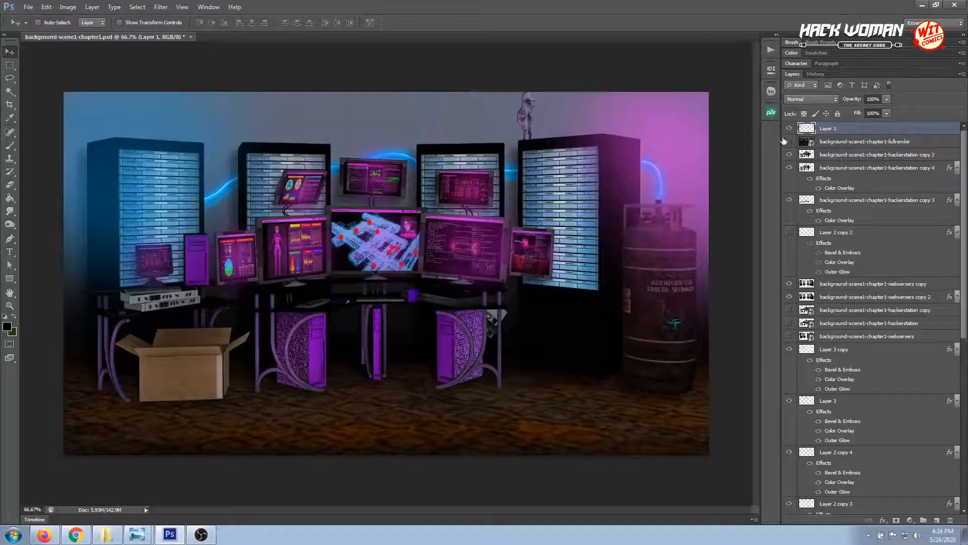
click(789, 129)
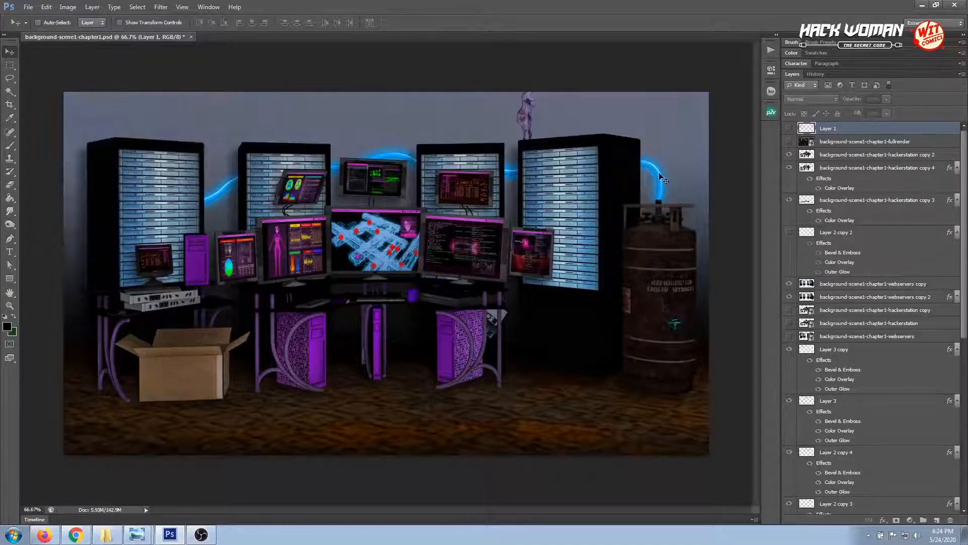
Turn layer auto-selection back on, select the hose's Layer 2 copy and toggle its effects off and on
click(66, 23)
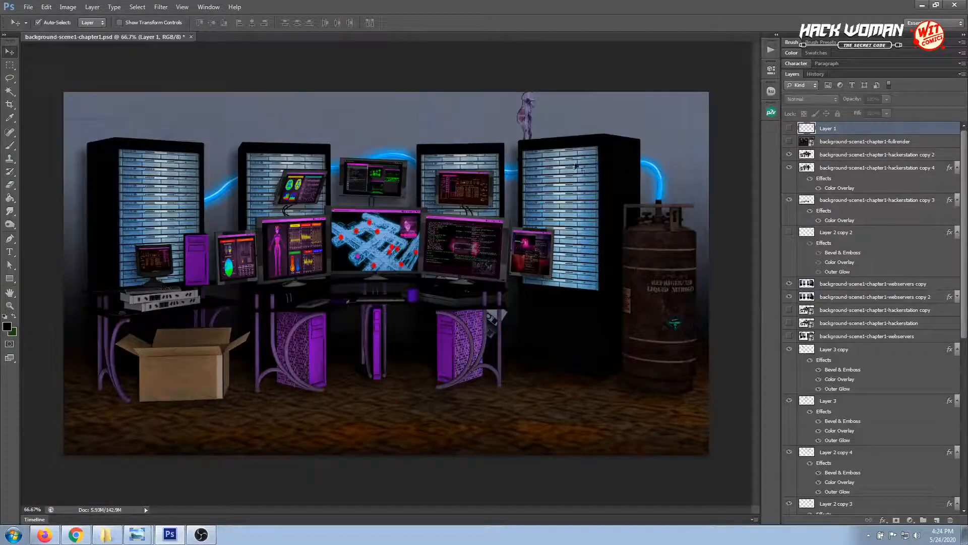
click(663, 191)
scroll(865, 363, down, 1)
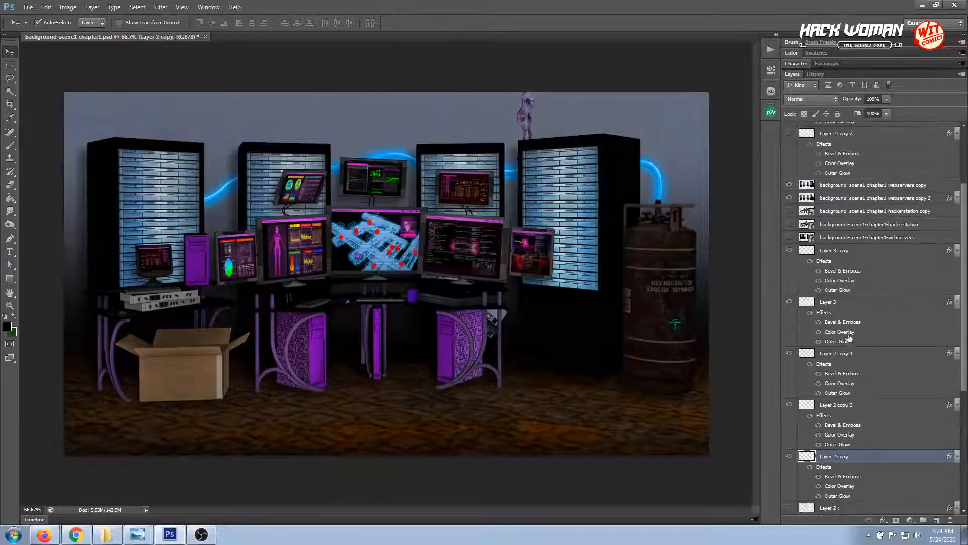
scroll(827, 399, down, 1)
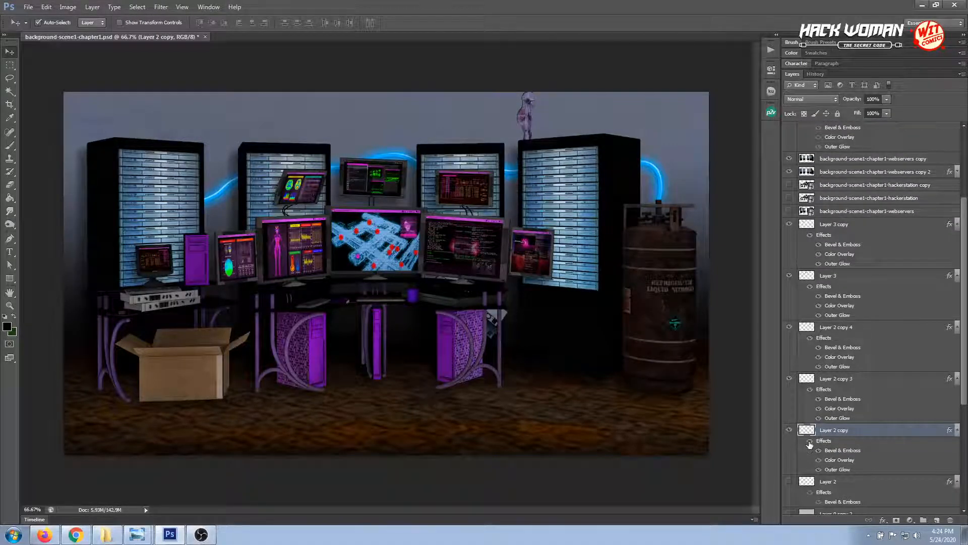
click(810, 442)
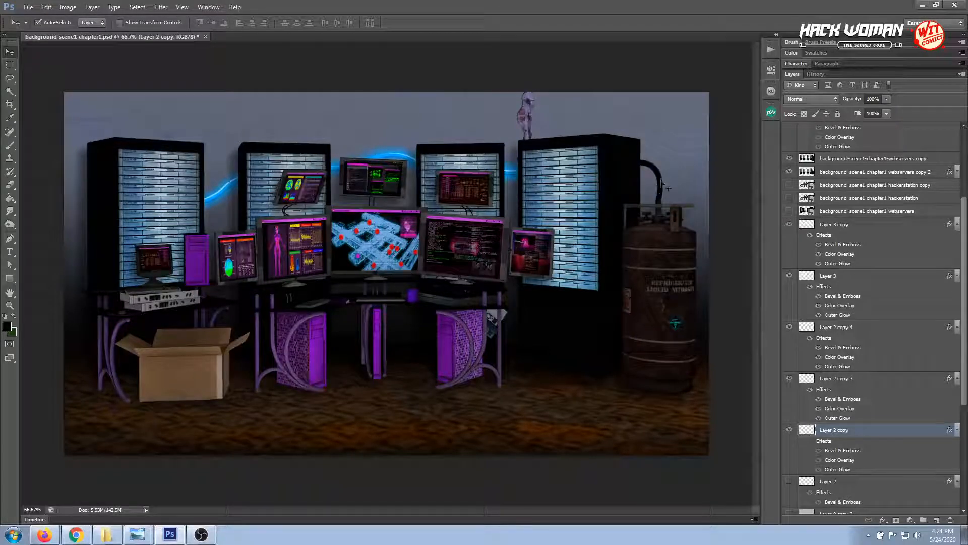
click(810, 442)
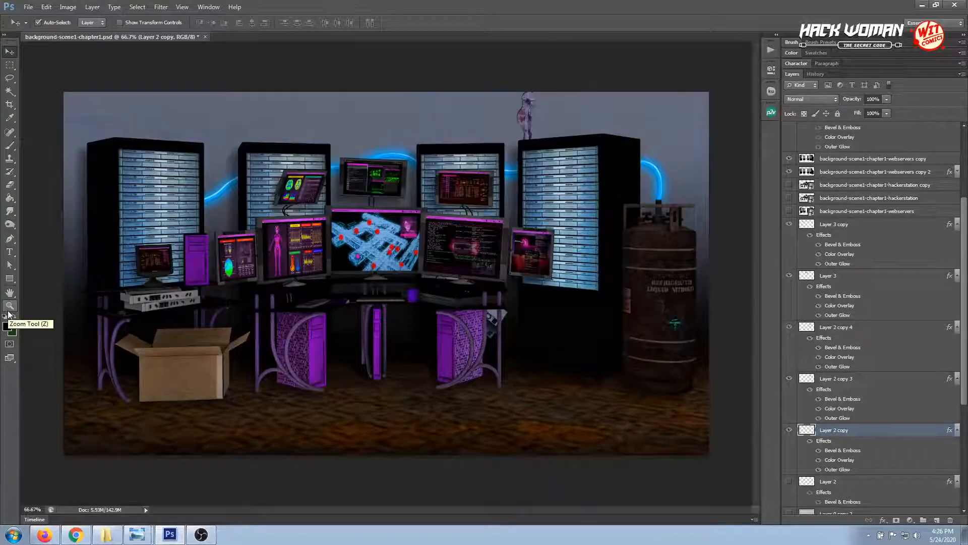
Switch to Firefox and load the Google home page in the Google Translate tab
click(45, 535)
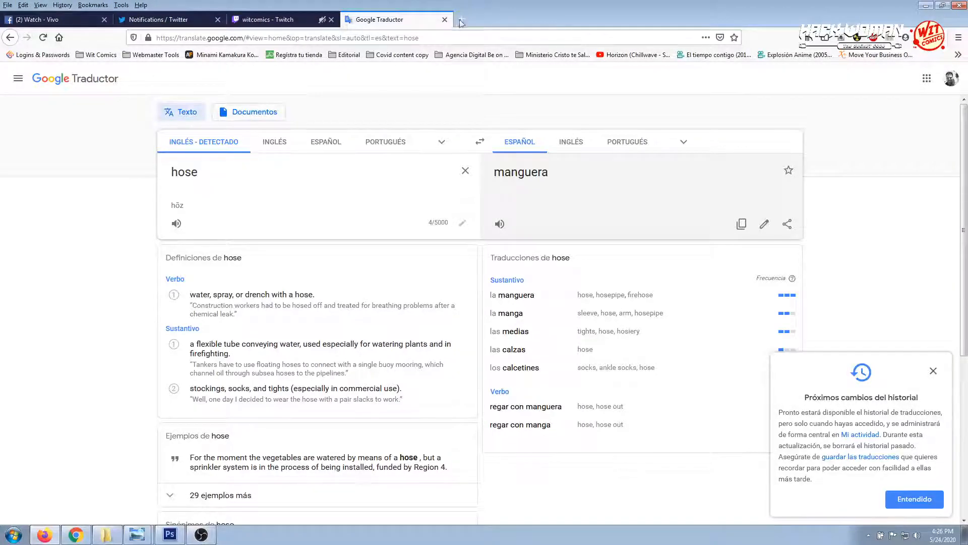
click(421, 40)
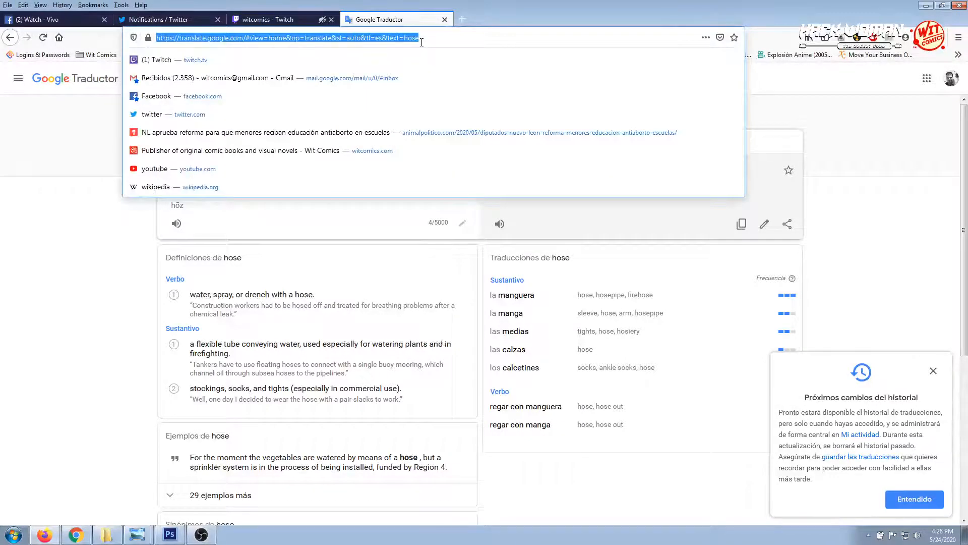
text(google.com)
key(Return)
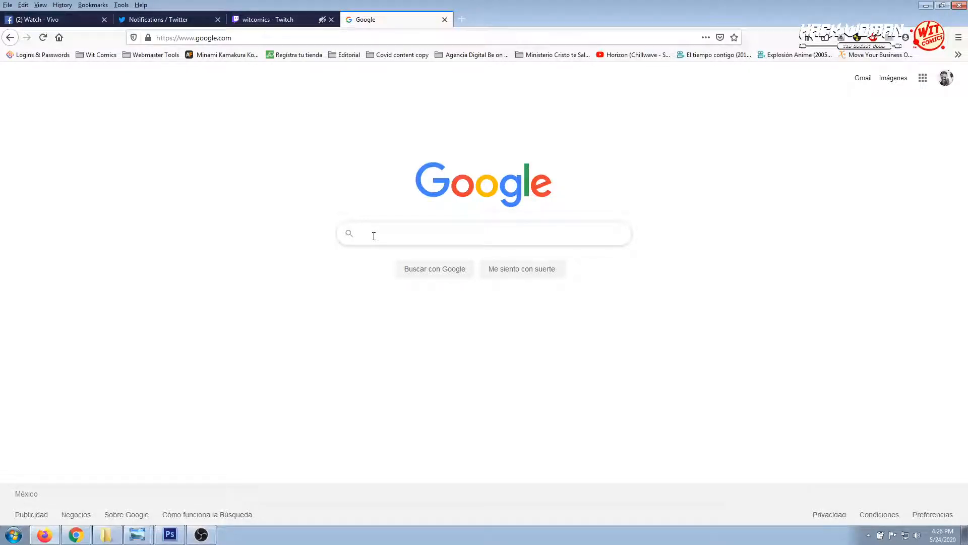
Search Google for "witcomics hack woman", open the Hack Woman: The Secret Code page and dismiss its sign-up popup
text(witc)
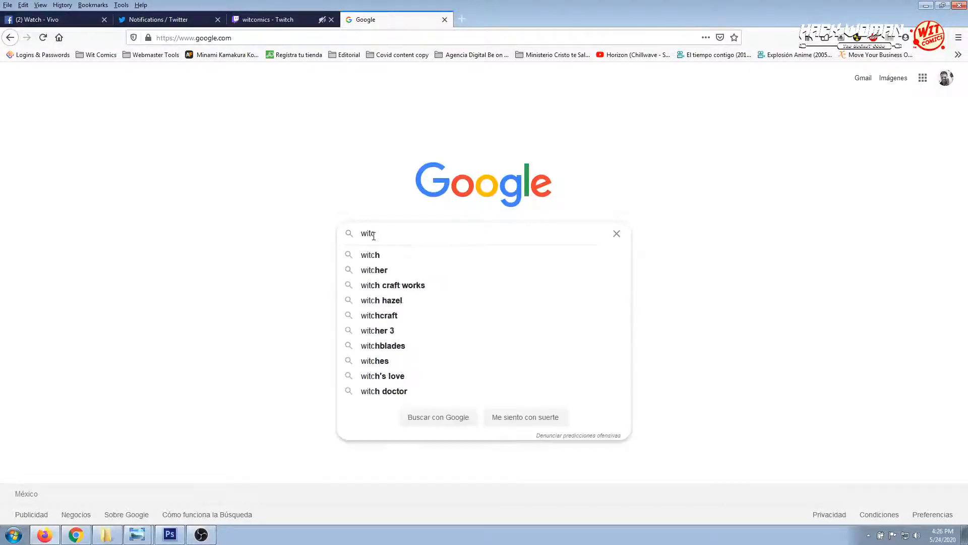
text(omics )
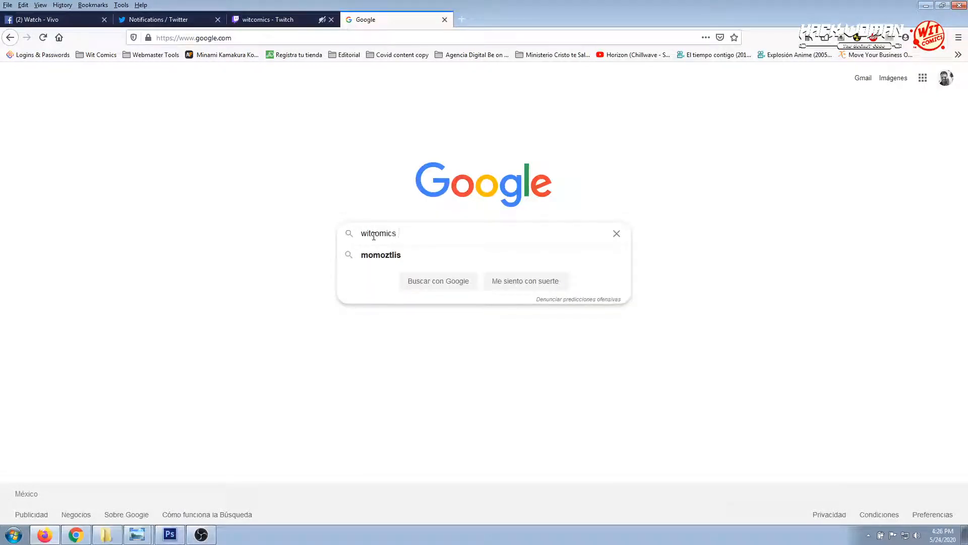
text(hack woman)
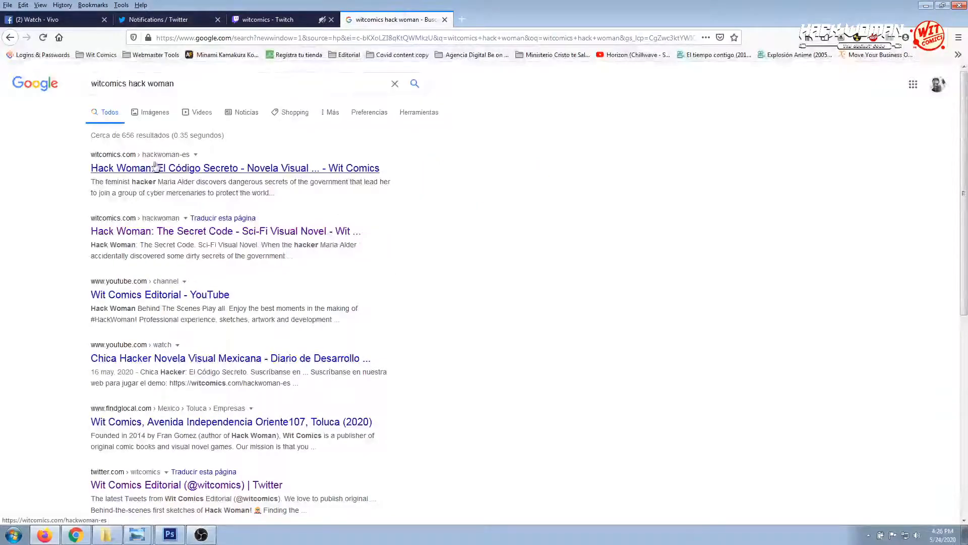
click(175, 231)
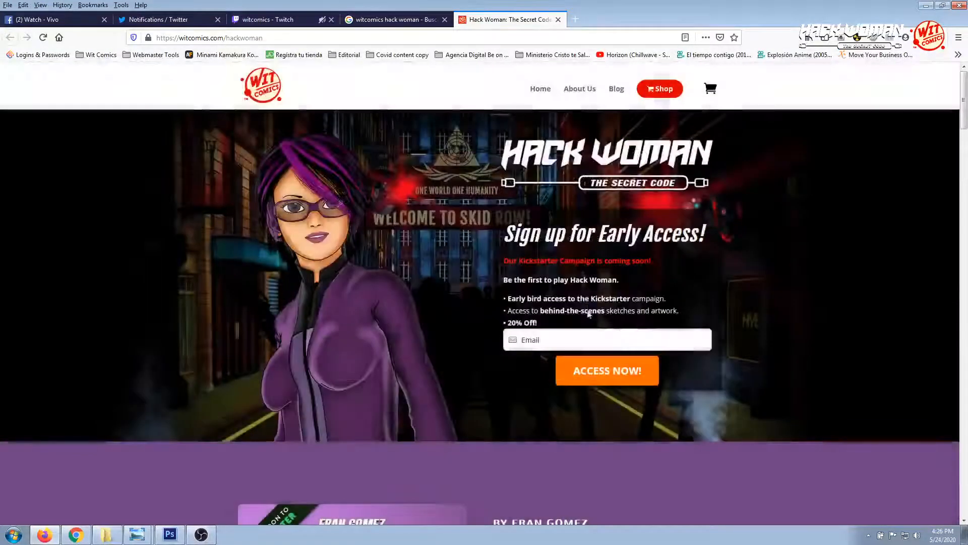
click(639, 157)
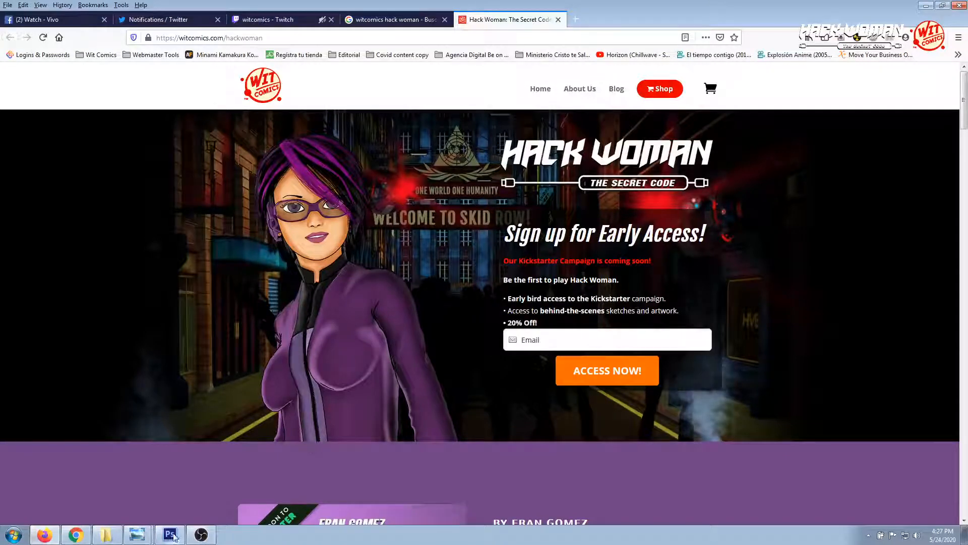
Check OBS, return to Photoshop and magnify the leftmost server racks to 200% to inspect their details
click(196, 538)
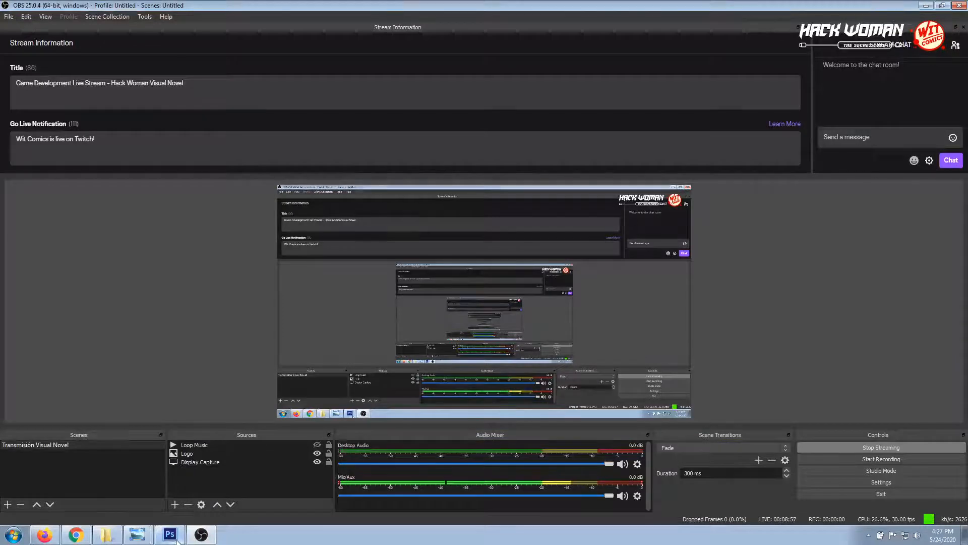
click(169, 534)
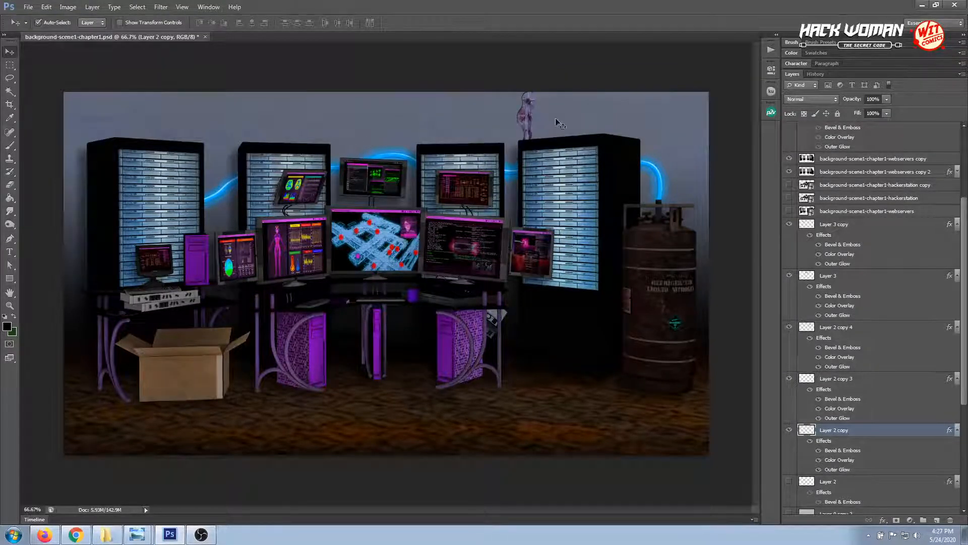
click(9, 306)
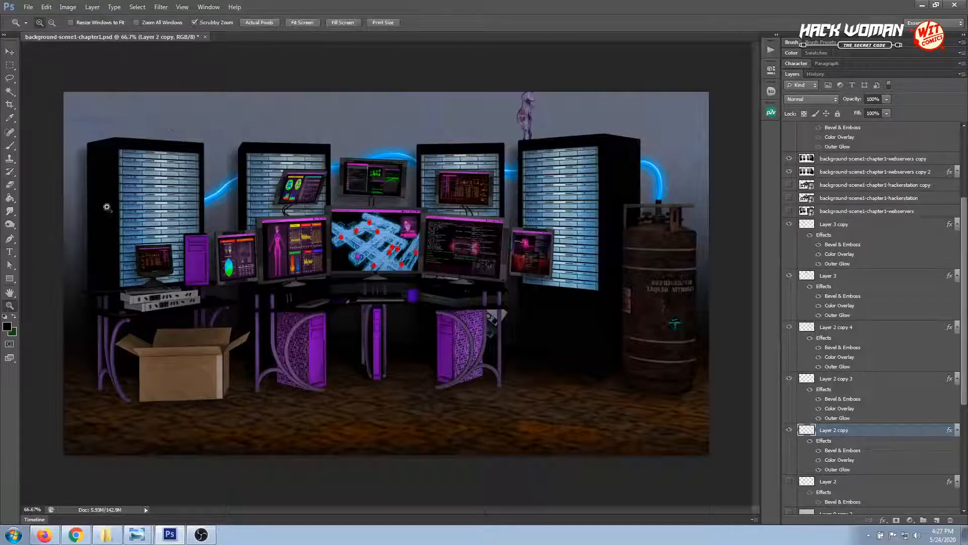
click(132, 156)
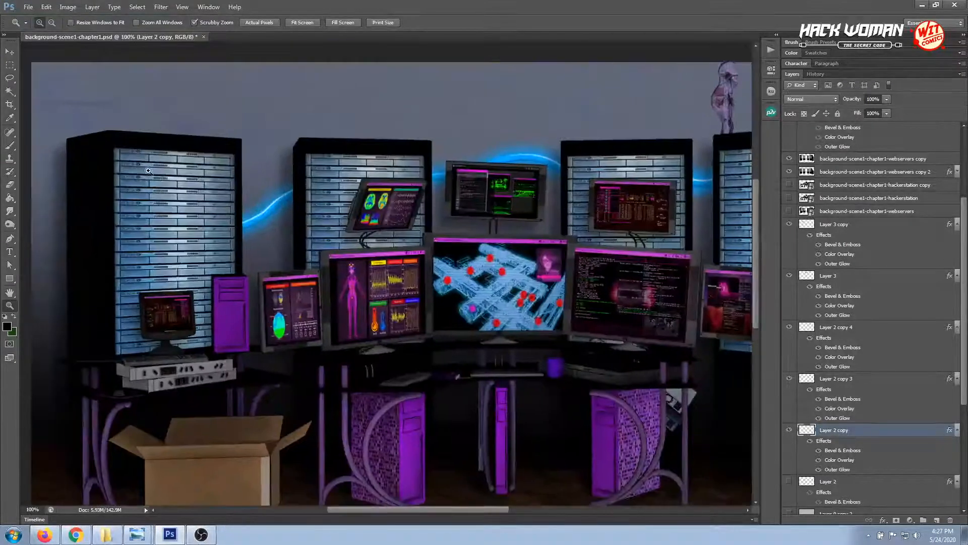
click(148, 171)
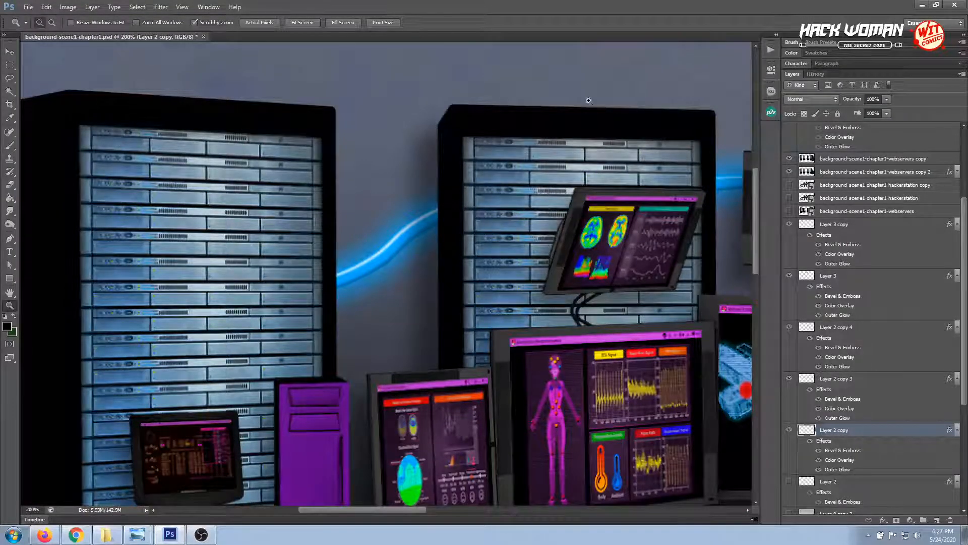
Draw a black ellipse of about 5 × 5 px over the first port of the leftmost rack's top server, above the webservers copy layer
click(78, 145)
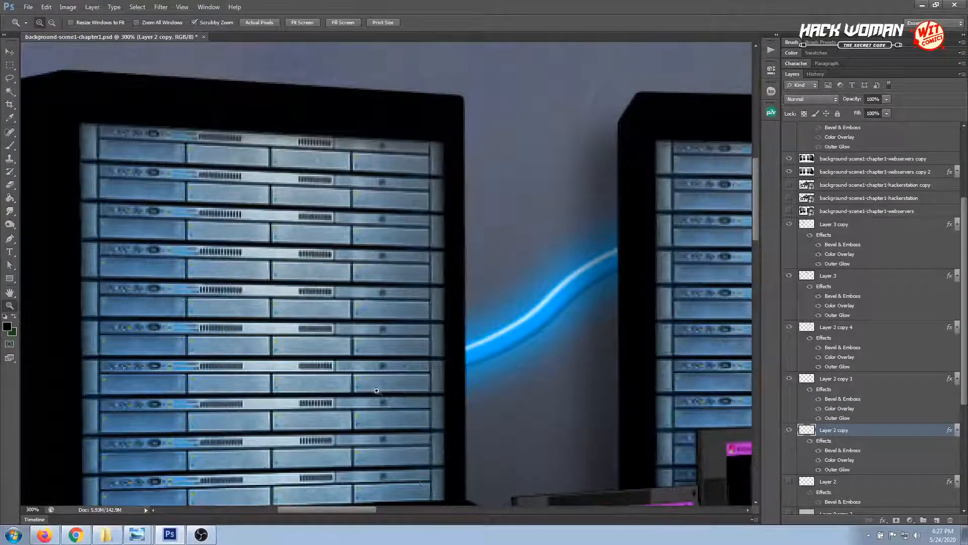
drag(362, 510, 334, 505)
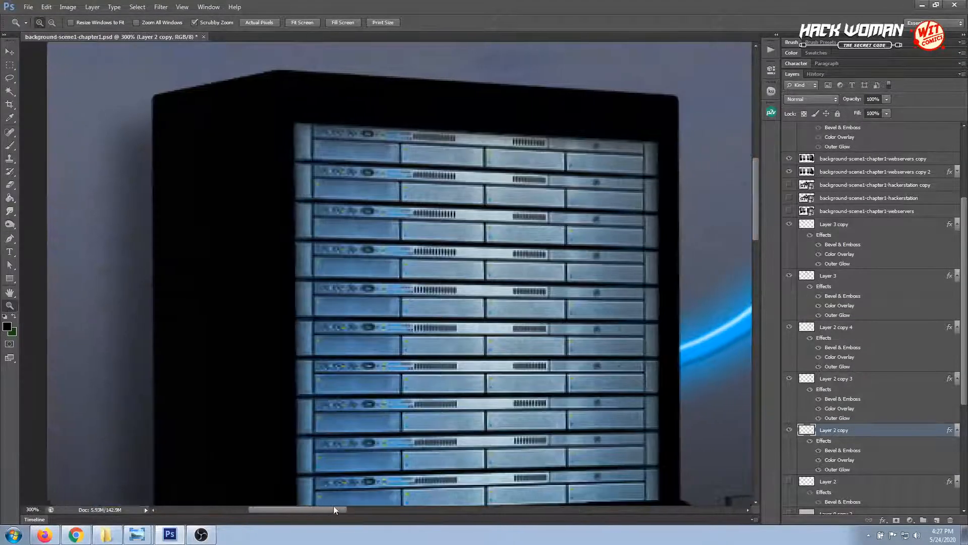
click(10, 51)
click(364, 182)
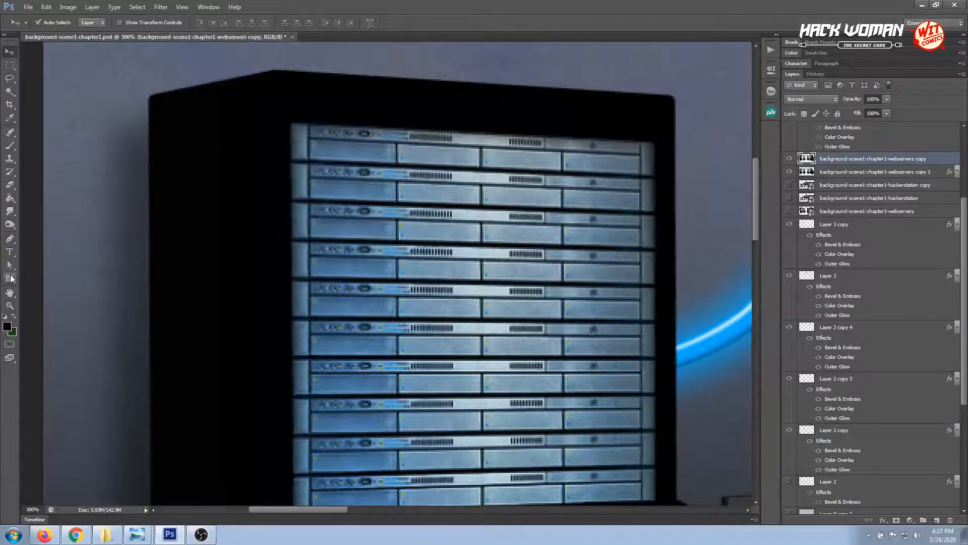
drag(10, 278, 44, 295)
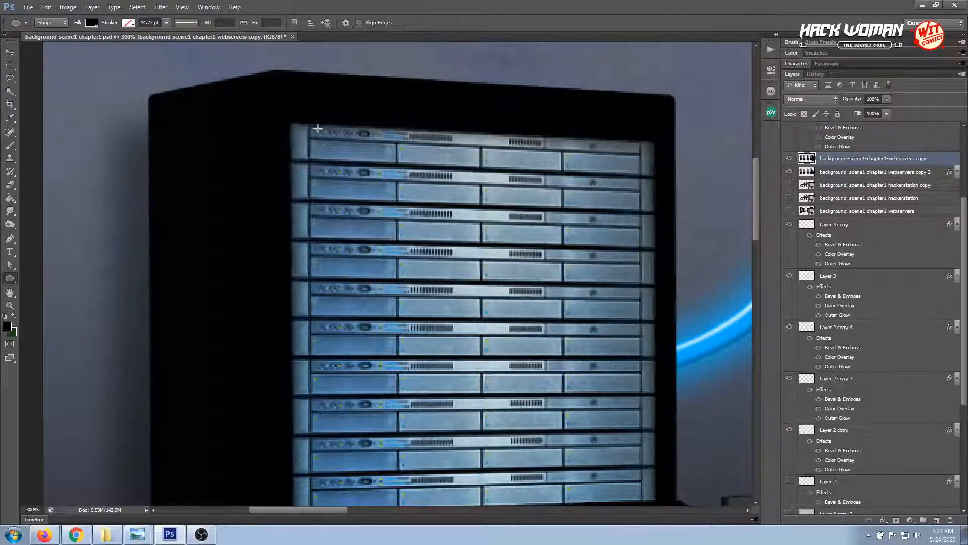
drag(325, 135, 318, 129)
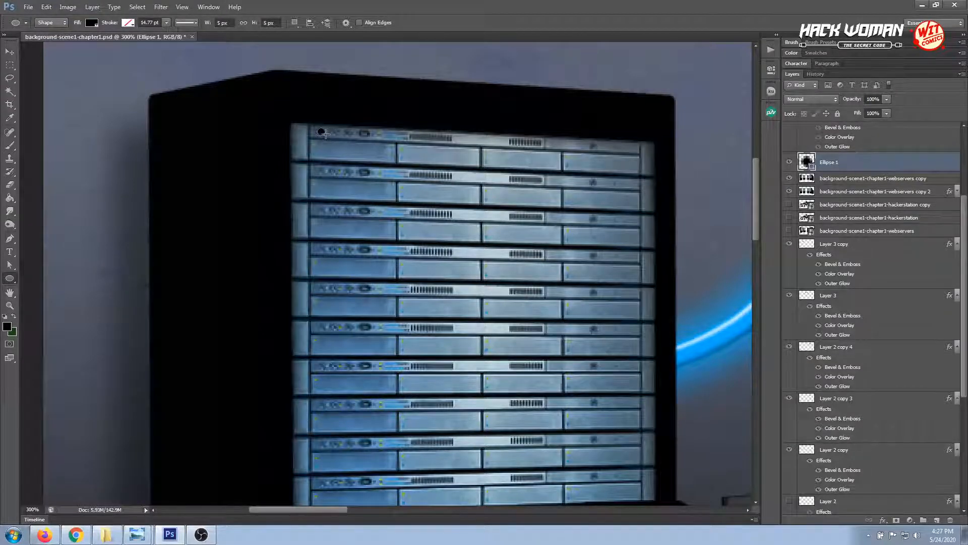
drag(319, 130, 324, 134)
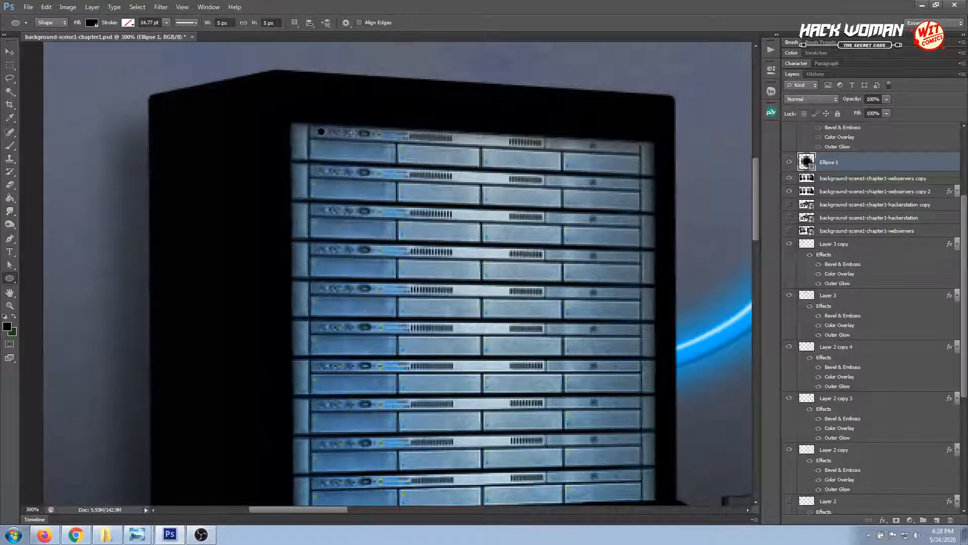
Change the small ellipse's fill colour to pure red by setting R to 255
double_click(806, 161)
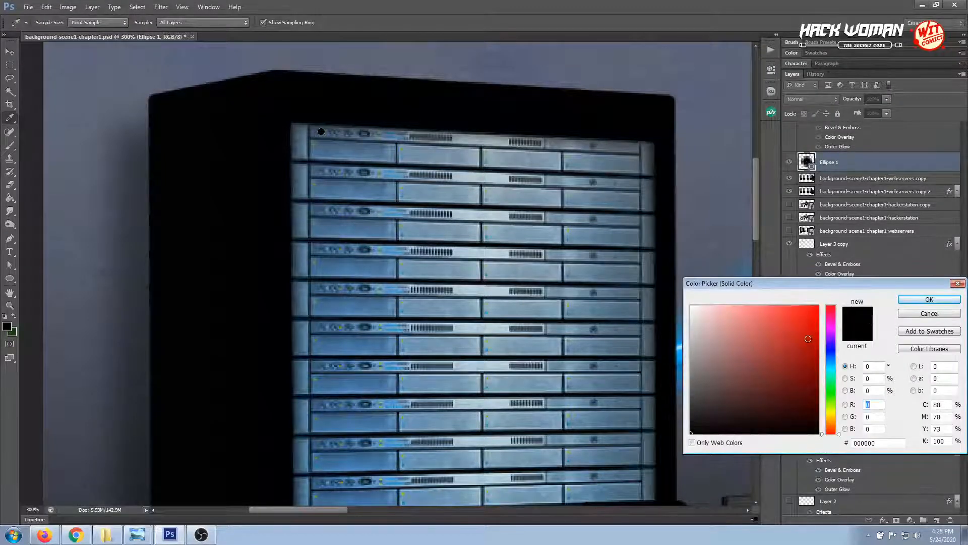
text(255)
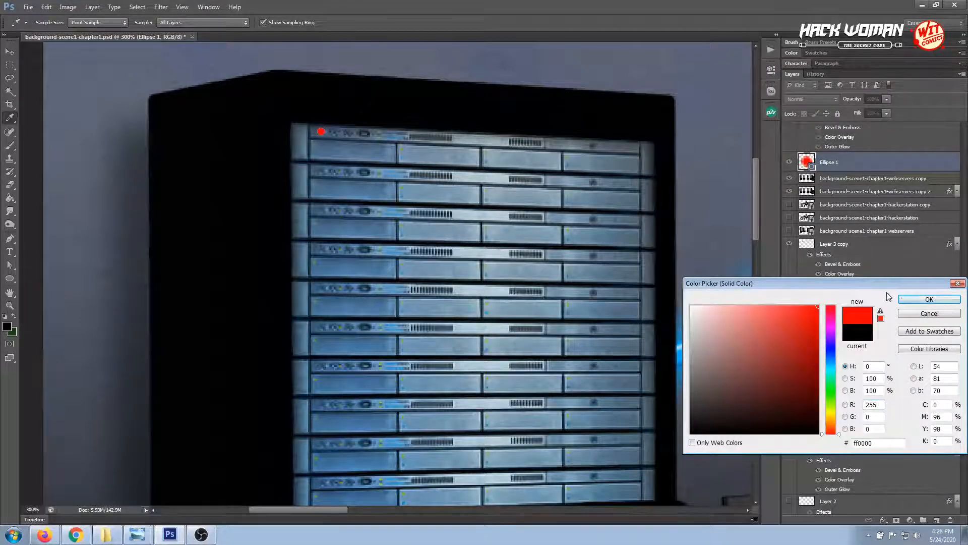
click(904, 298)
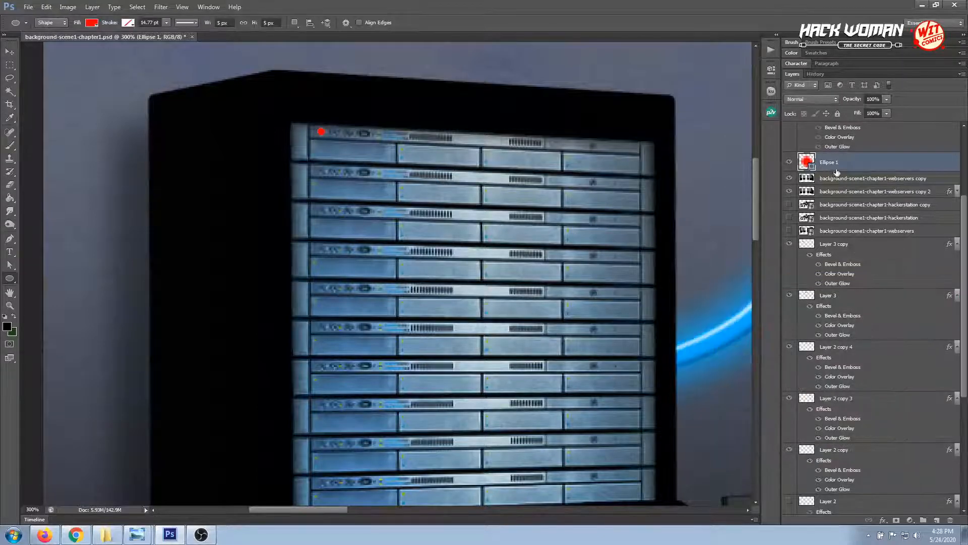
Add Bevel & Emboss to the red ellipse with global light off, light angle 31° and altitude 26°
click(883, 520)
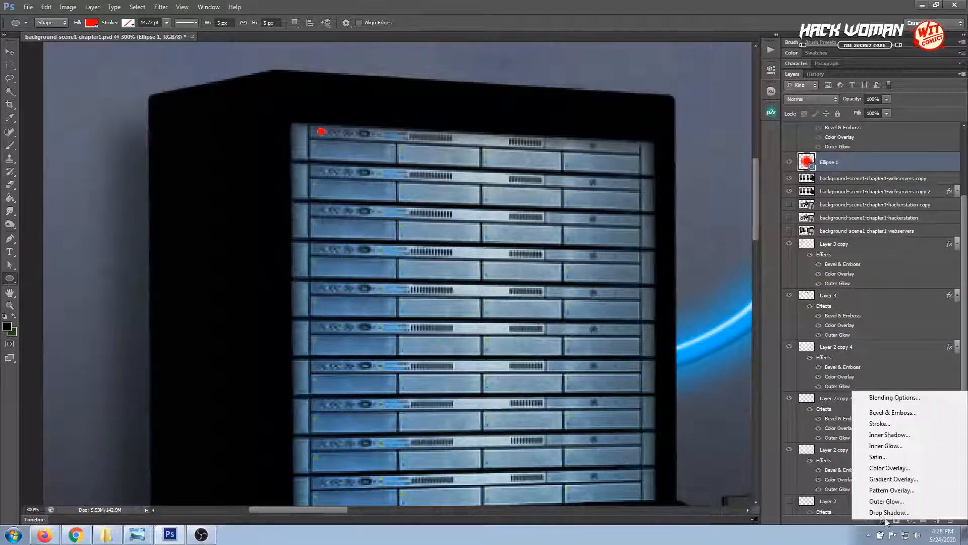
click(891, 414)
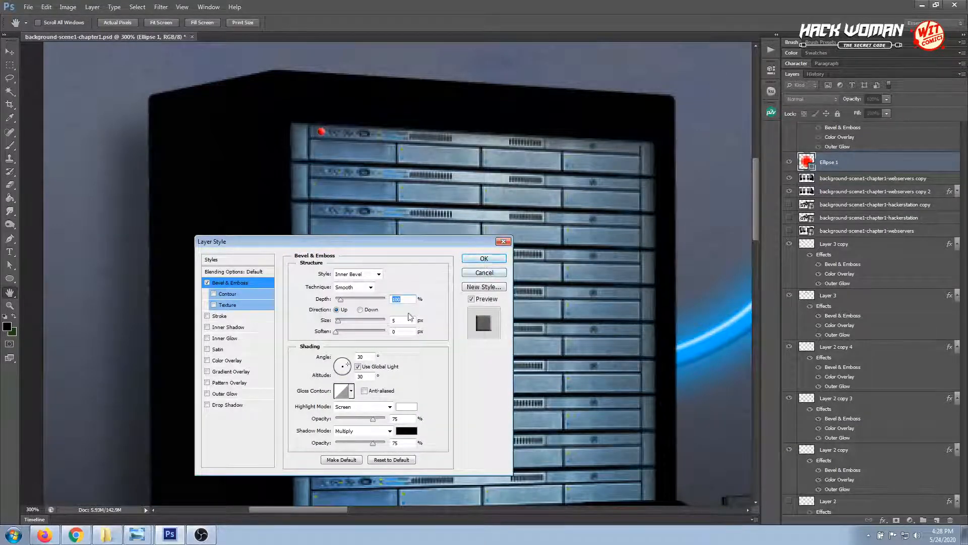
click(358, 367)
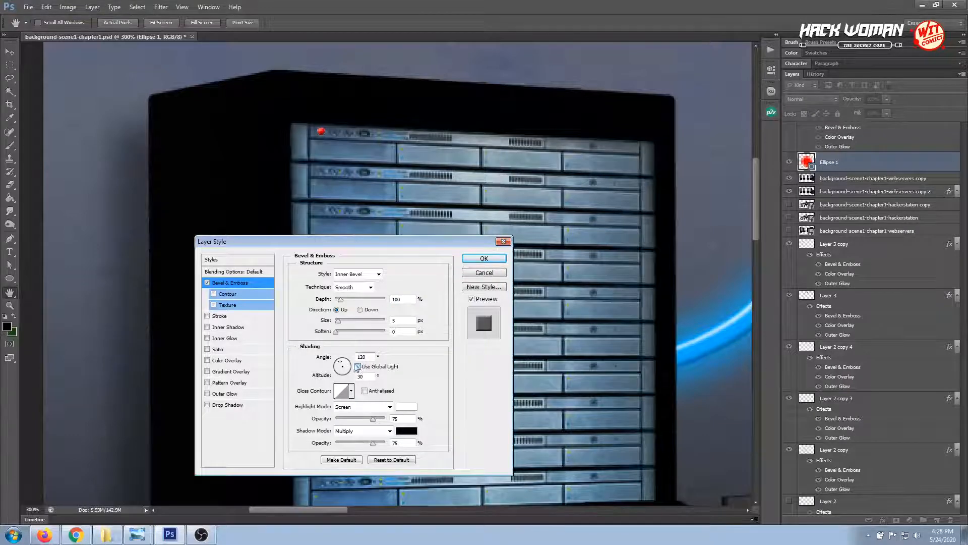
click(358, 366)
click(359, 367)
click(349, 364)
drag(349, 366, 347, 366)
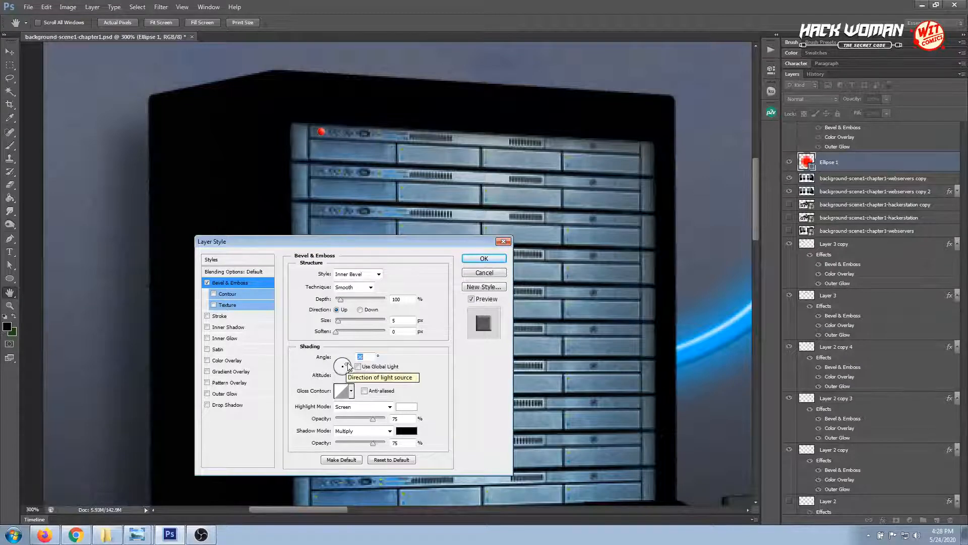
click(348, 367)
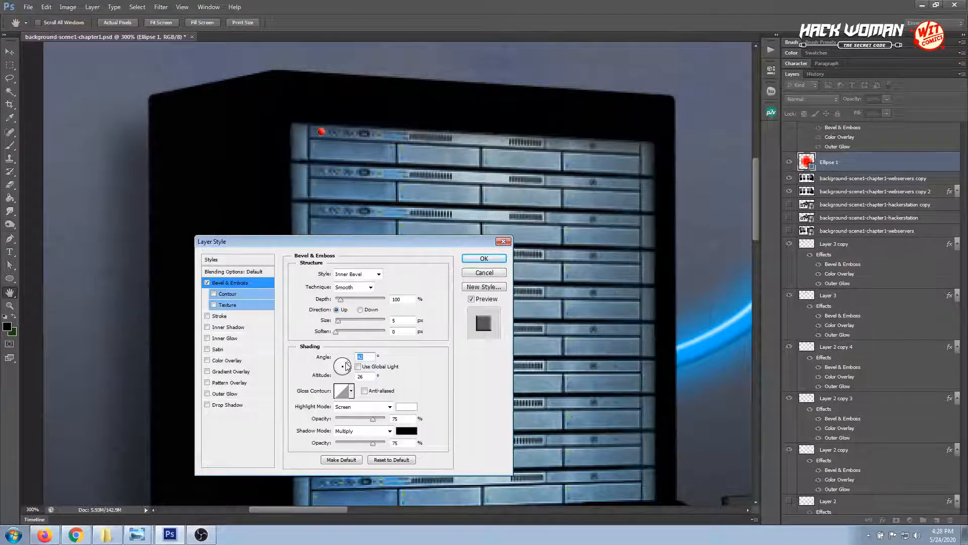
click(347, 364)
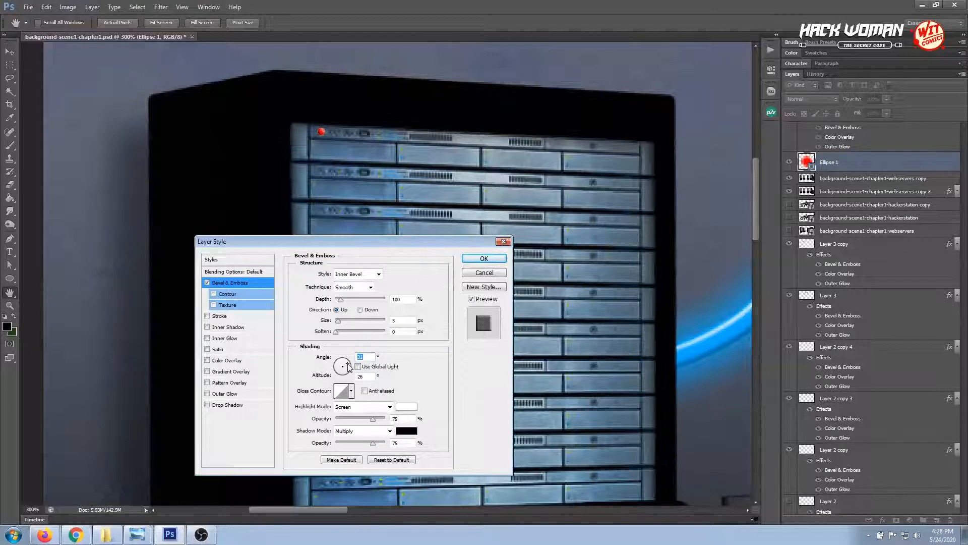
click(474, 259)
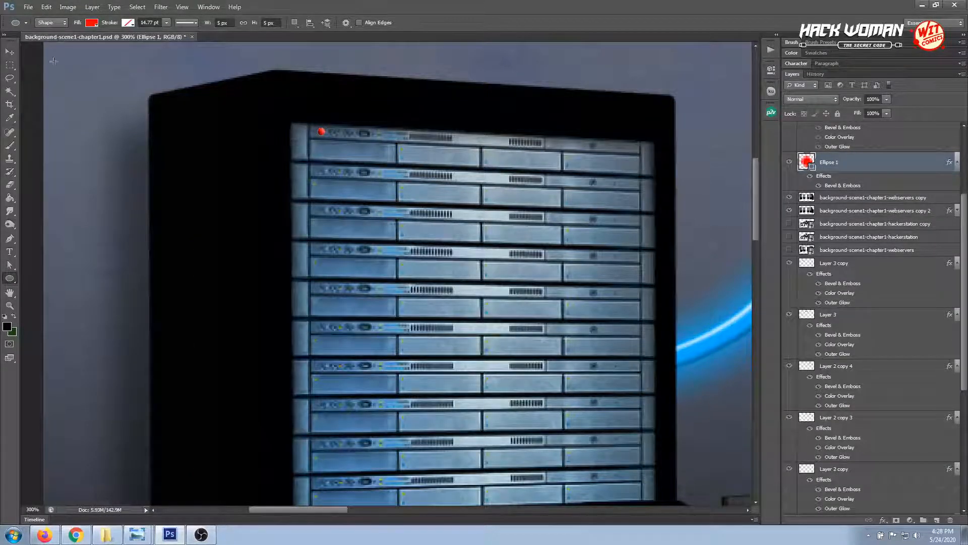
Reselect the red ellipse and add an Outer Glow in pure red, ff0000
key(v)
click(329, 212)
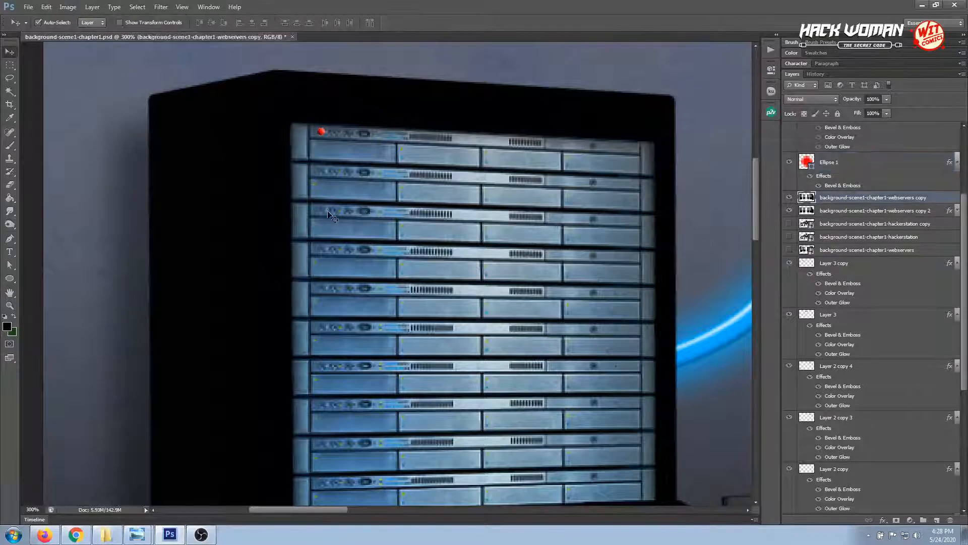
click(323, 134)
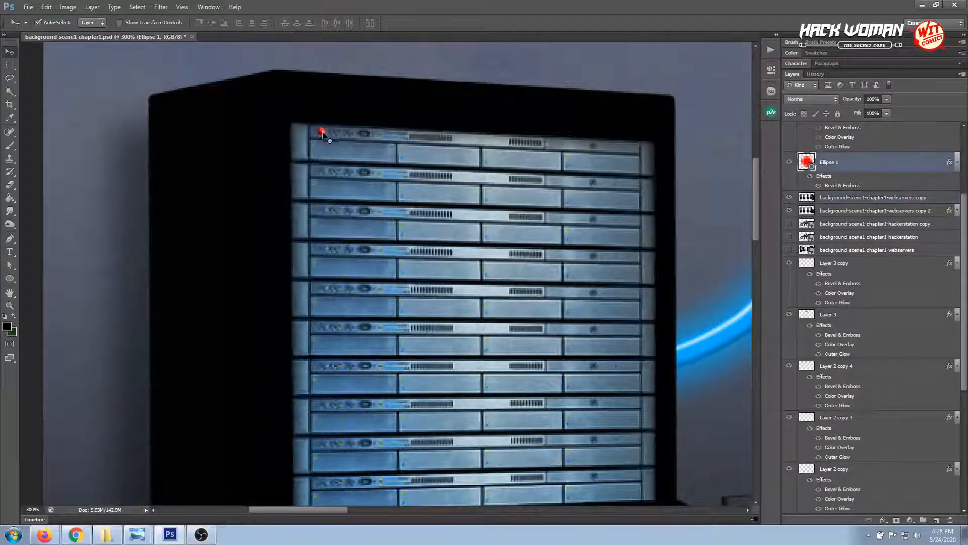
click(883, 520)
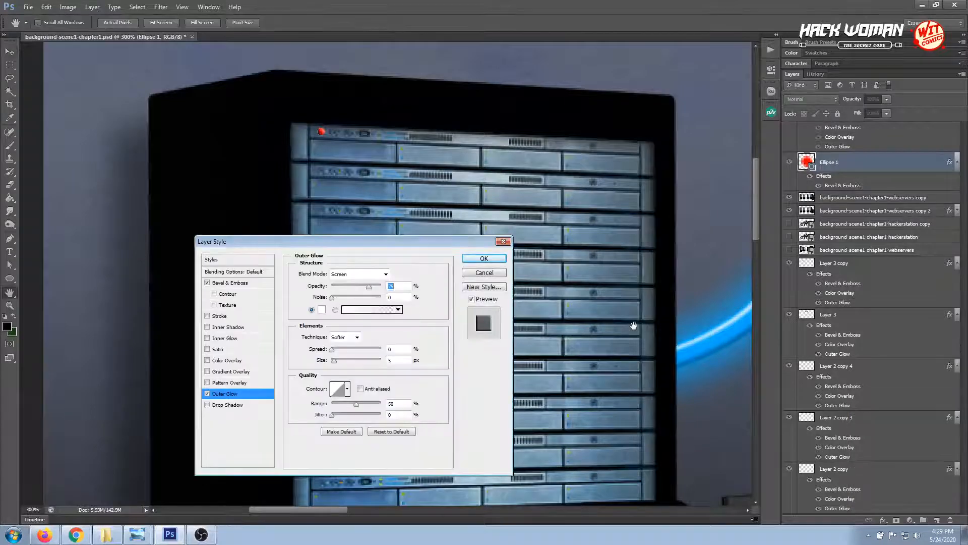
click(321, 309)
click(321, 131)
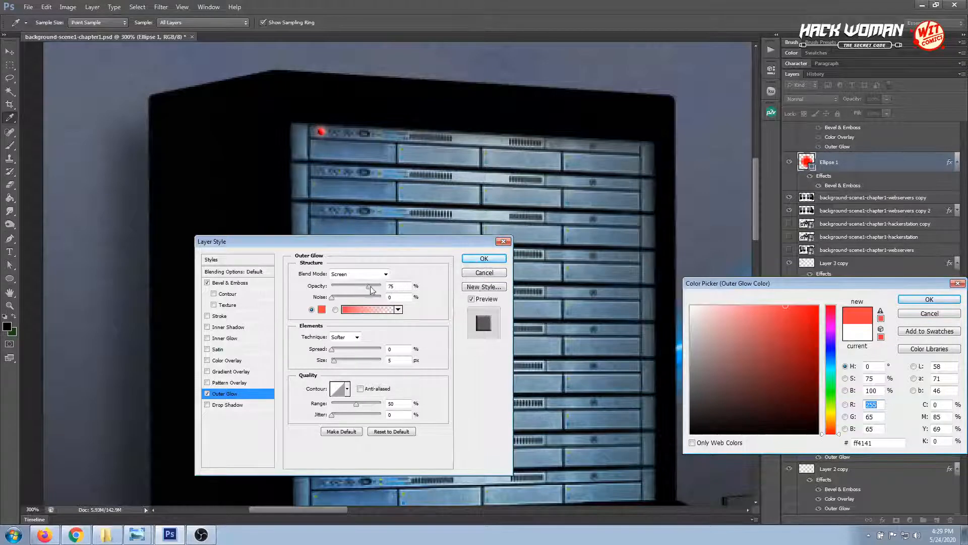
click(818, 314)
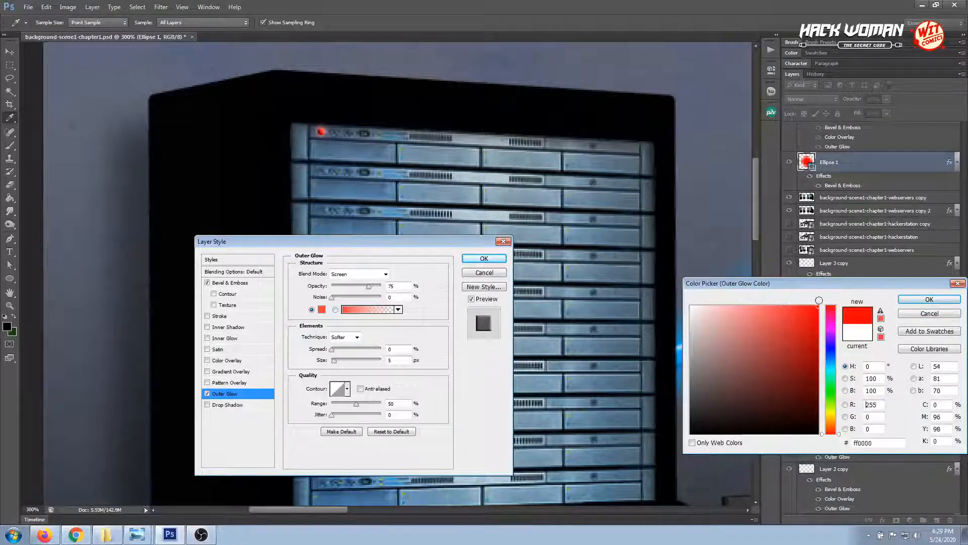
click(910, 301)
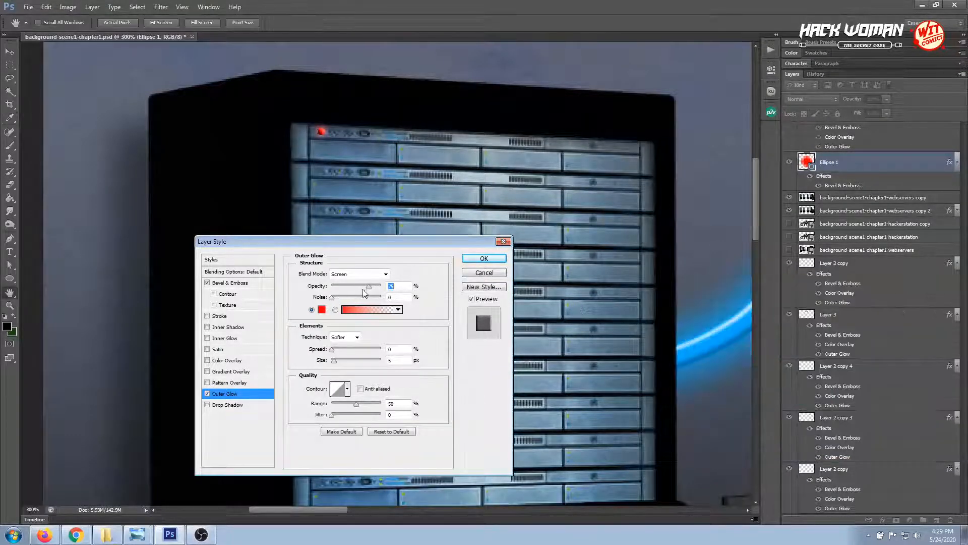
Set the outer glow's opacity to 90%, adjust its spread and size for a wider glow, and apply the style
drag(368, 286, 377, 287)
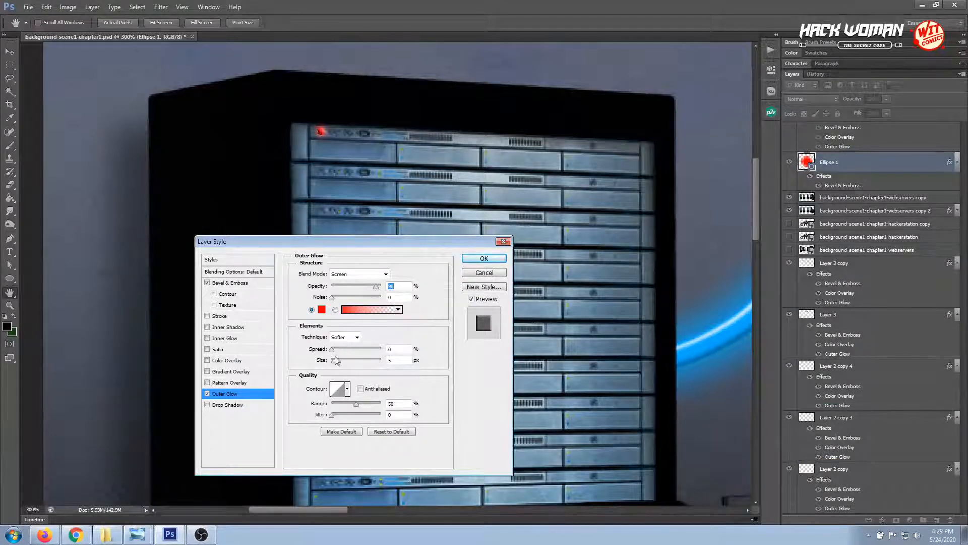
drag(335, 360, 335, 364)
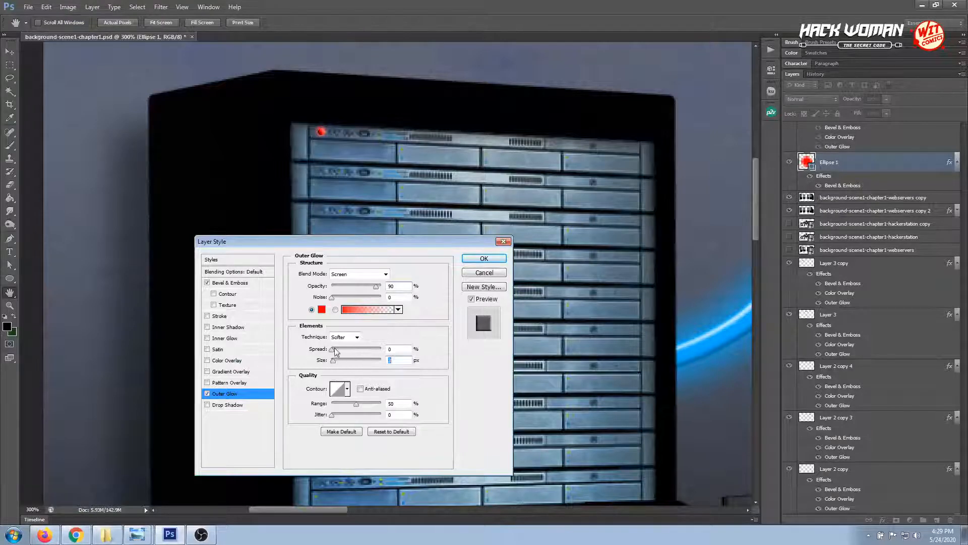
drag(334, 349, 335, 362)
click(334, 360)
drag(335, 361, 335, 361)
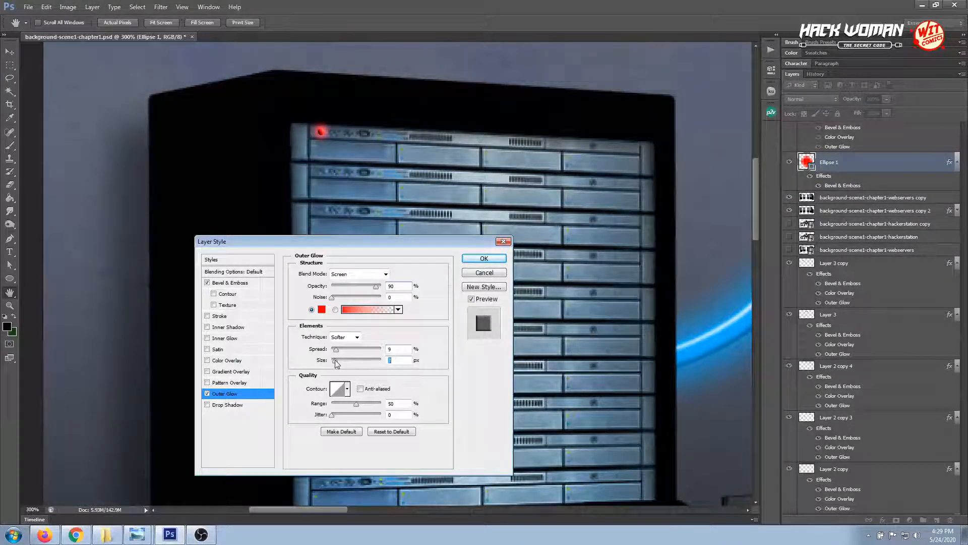
click(483, 258)
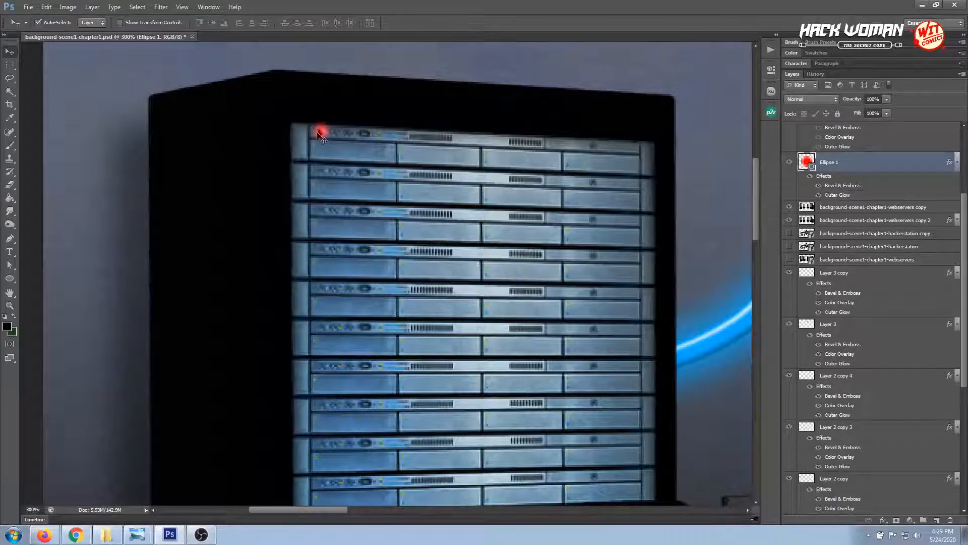
Duplicate the glowing red light twice and place the copies over the next two ports of the same server
drag(866, 162, 937, 519)
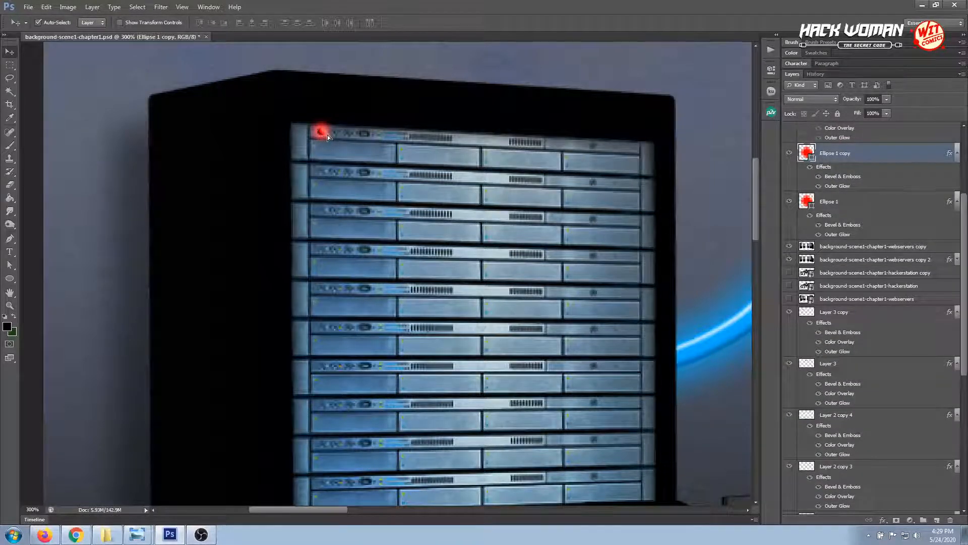
drag(332, 135, 338, 135)
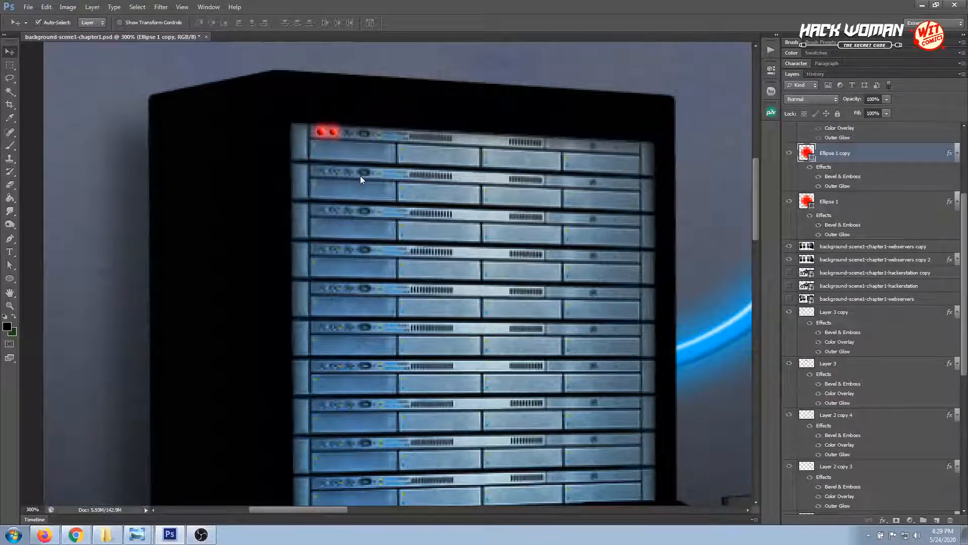
drag(867, 151, 938, 520)
drag(333, 133, 347, 133)
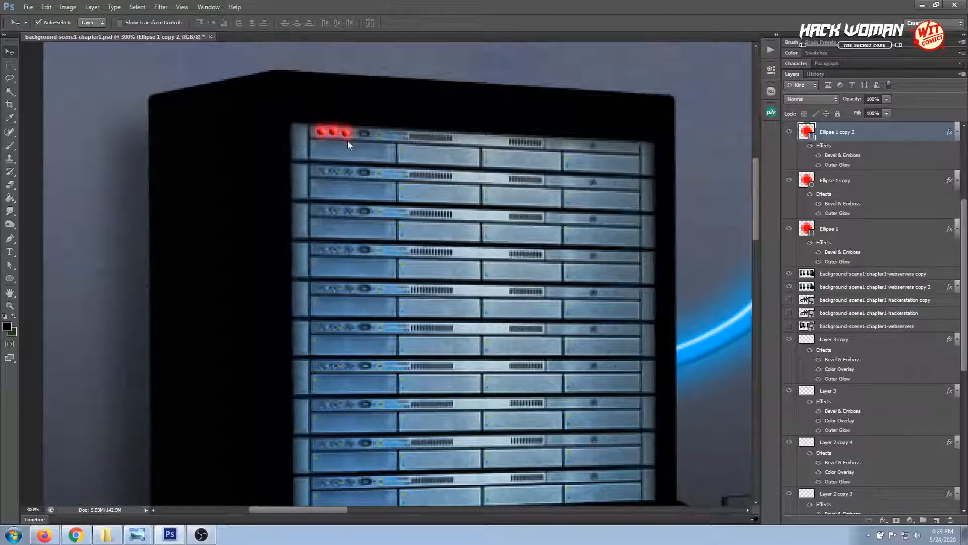
View the scene at 100% to examine the three red lights against the whole background
click(333, 133)
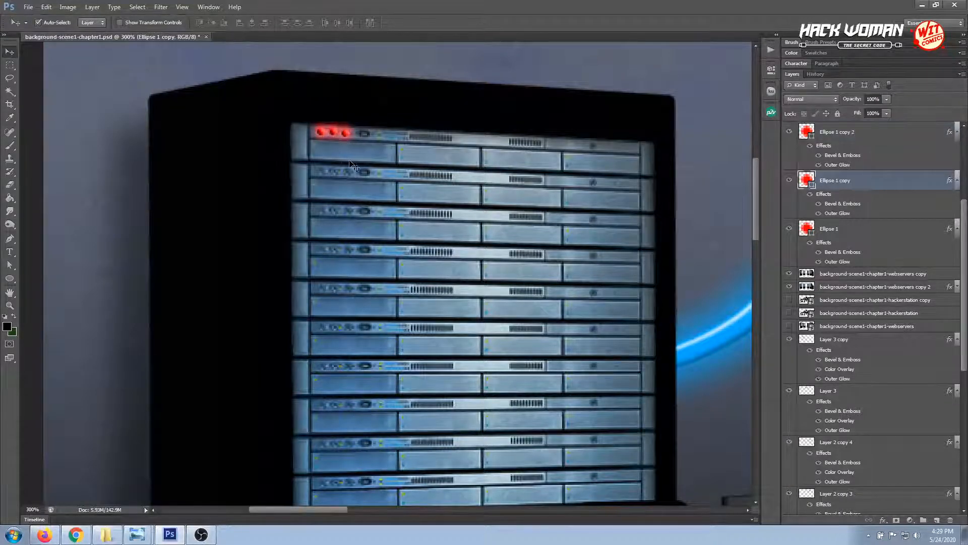
click(275, 174)
key(ctrl+minus)
key(ctrl+minus)
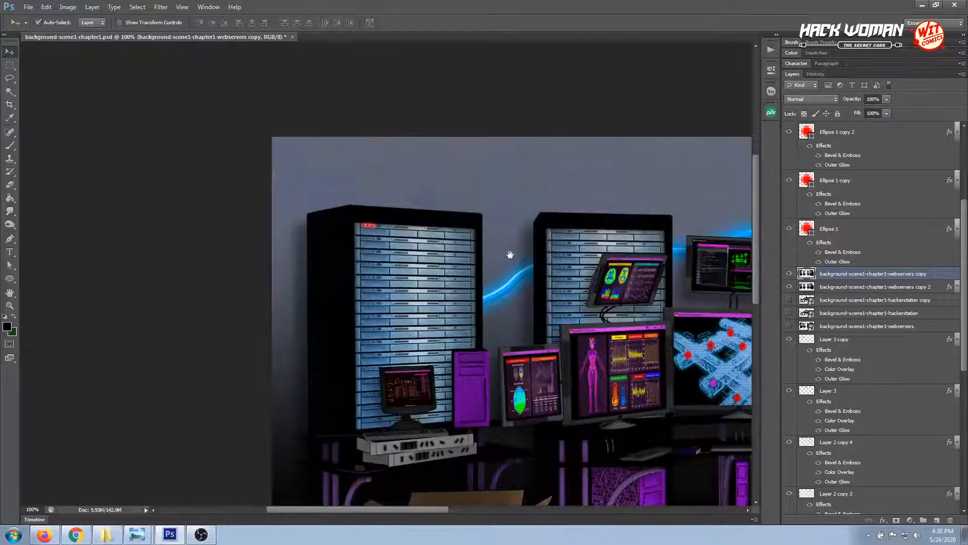
drag(510, 254, 321, 174)
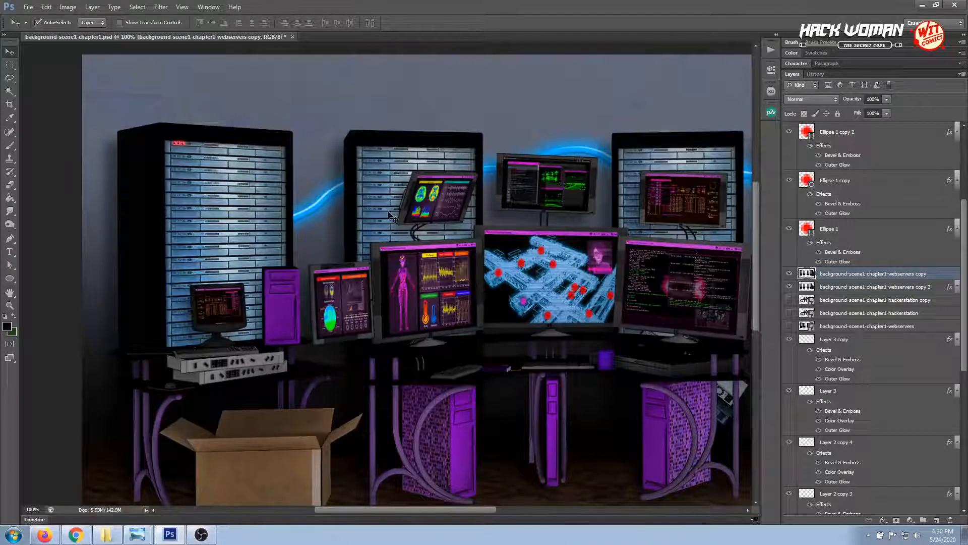
Lower the Bevel & Emboss shadow opacity of the middle red light to 30% and apply the style
click(178, 147)
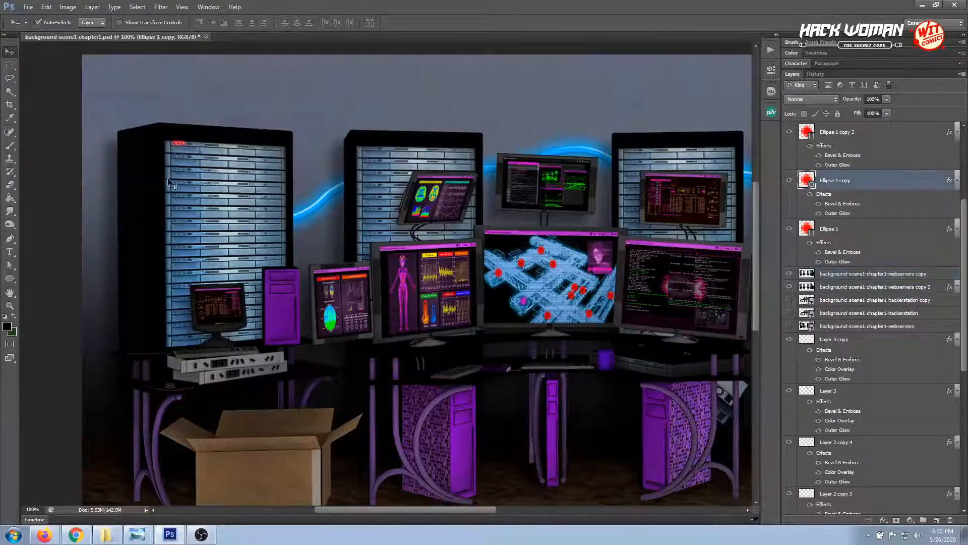
click(9, 305)
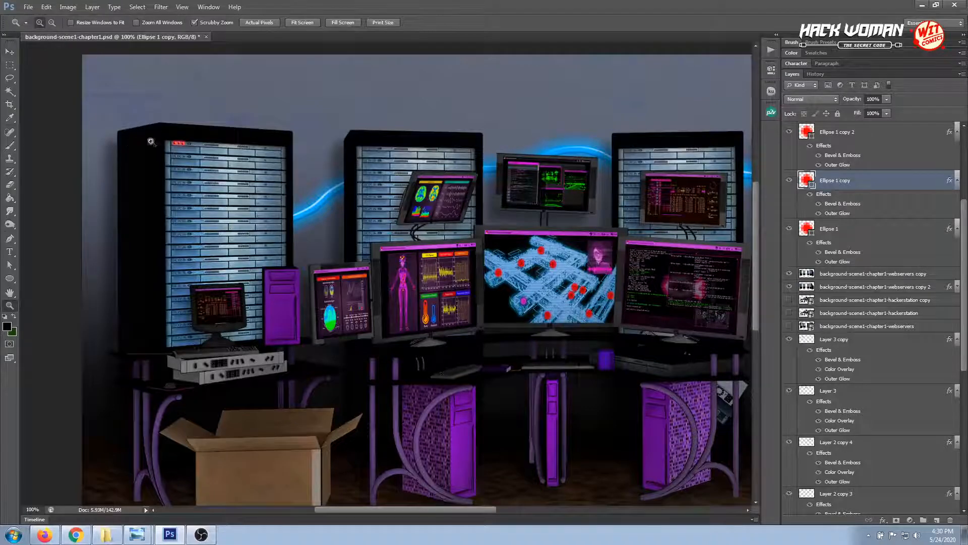
click(180, 141)
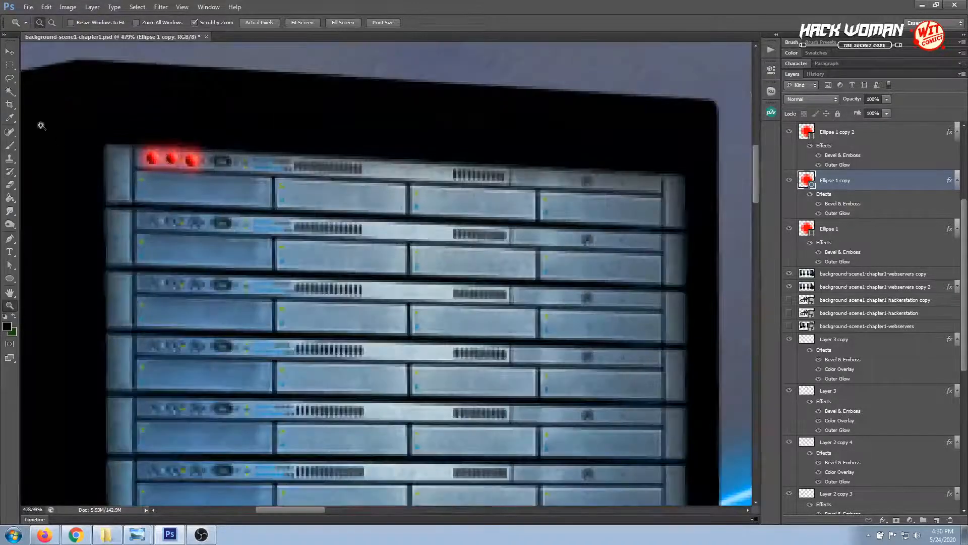
click(10, 51)
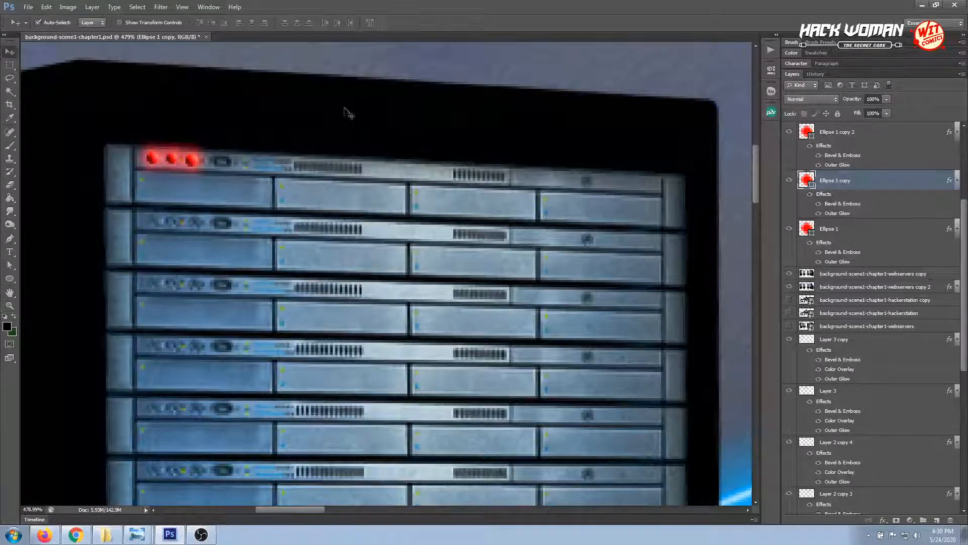
double_click(837, 203)
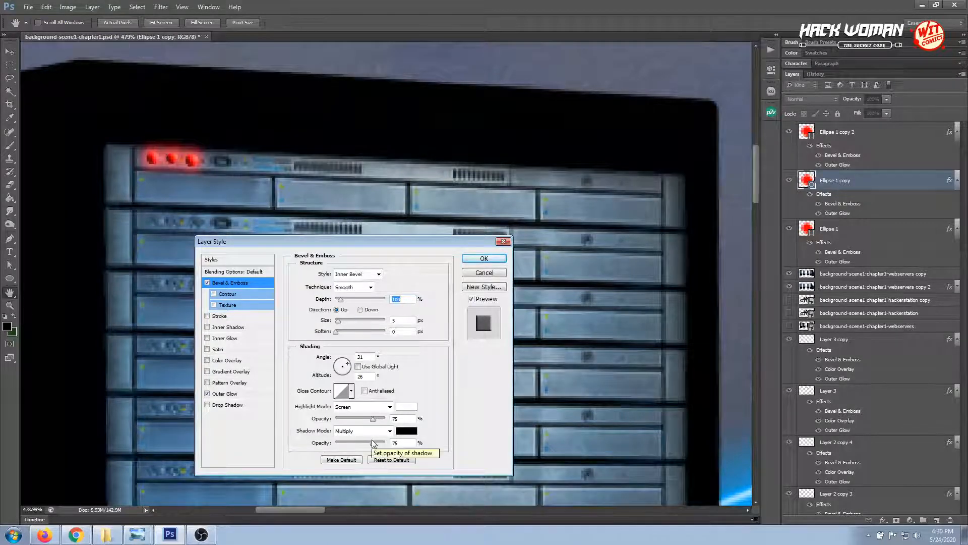
drag(373, 445, 352, 440)
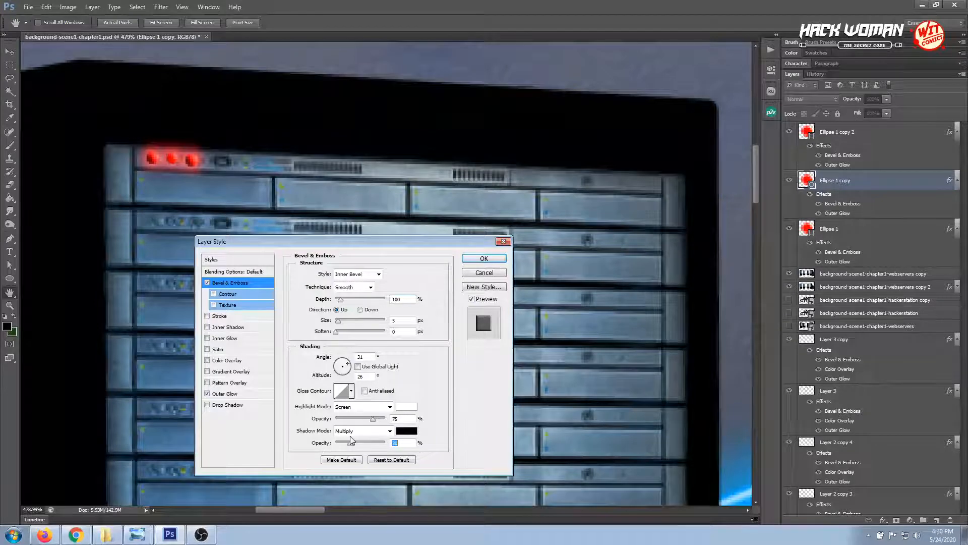
click(481, 261)
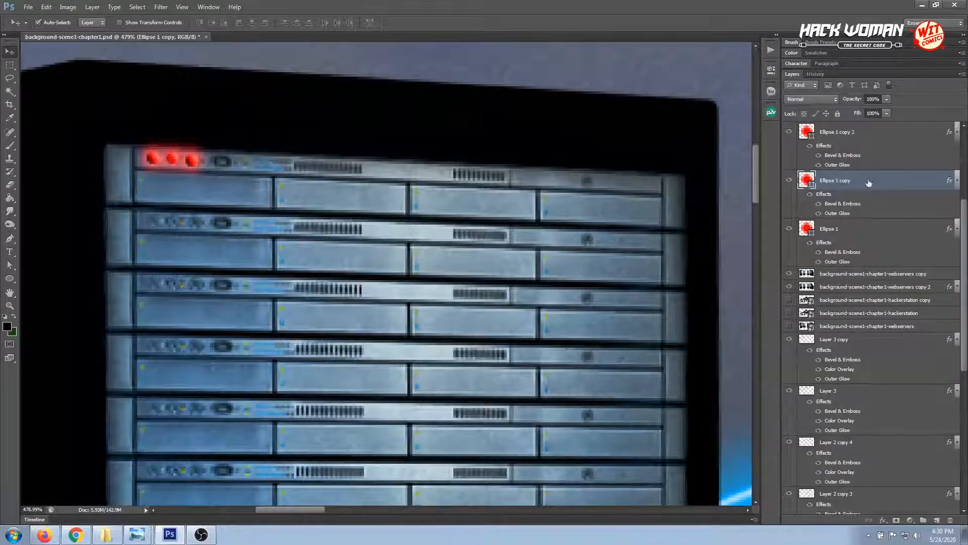
Copy the middle light's layer style and paste it onto the other two red light layers
right_click(869, 182)
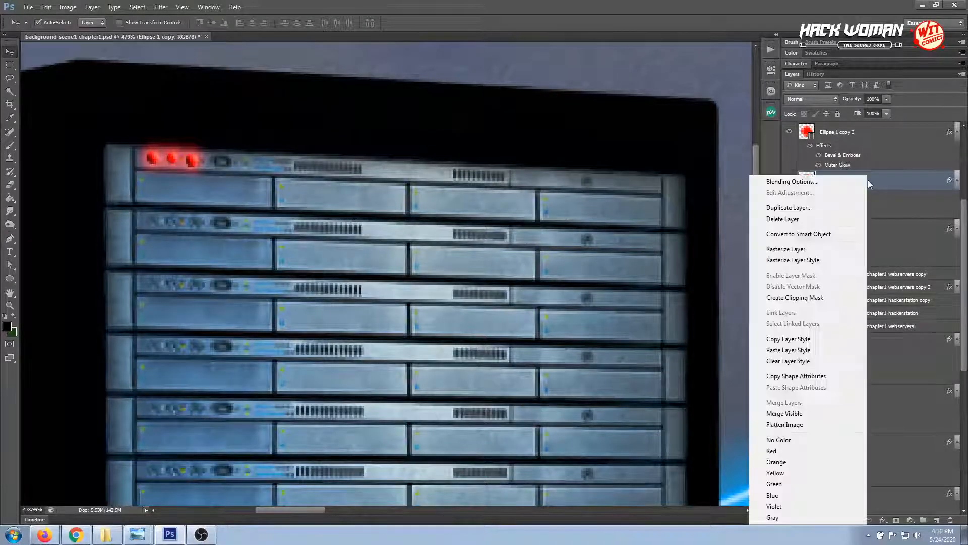
click(801, 343)
click(839, 230)
right_click(840, 232)
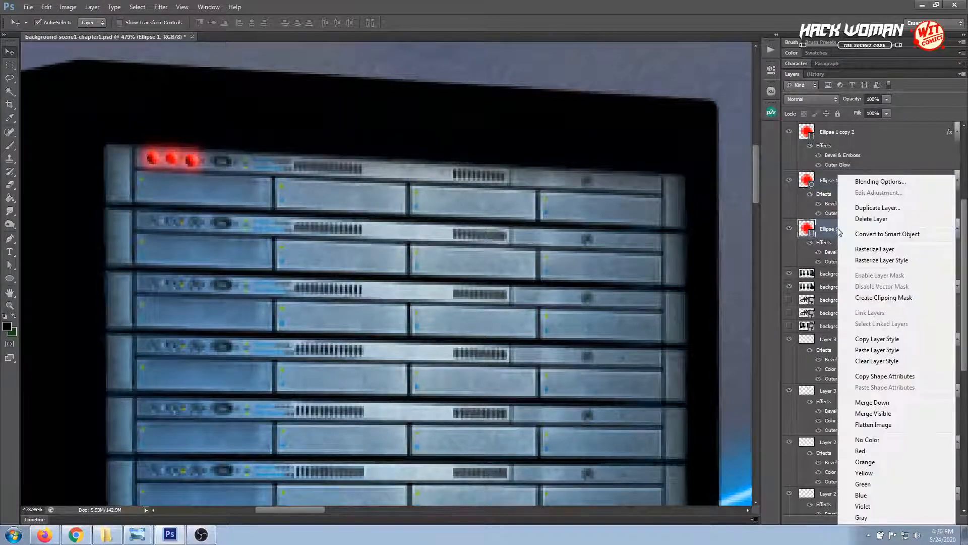
click(867, 350)
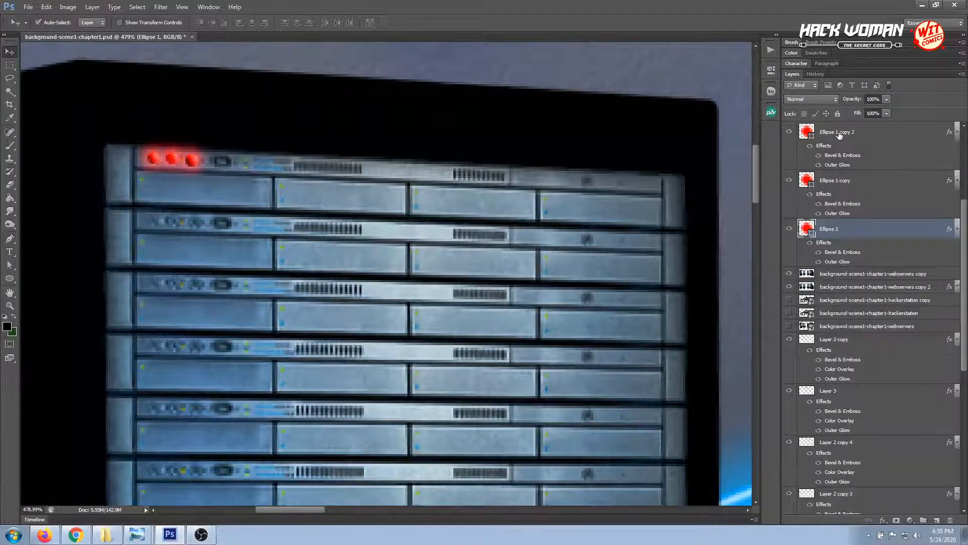
click(838, 132)
right_click(839, 132)
click(884, 309)
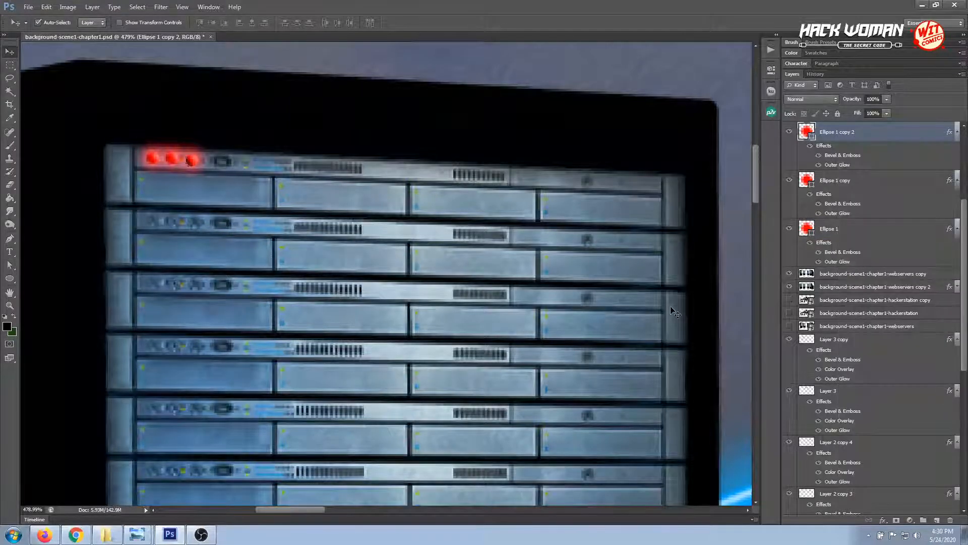
View the entire background at 66.7% to examine the restyled red lights within the scene
key(ctrl+minus)
key(ctrl+minus)
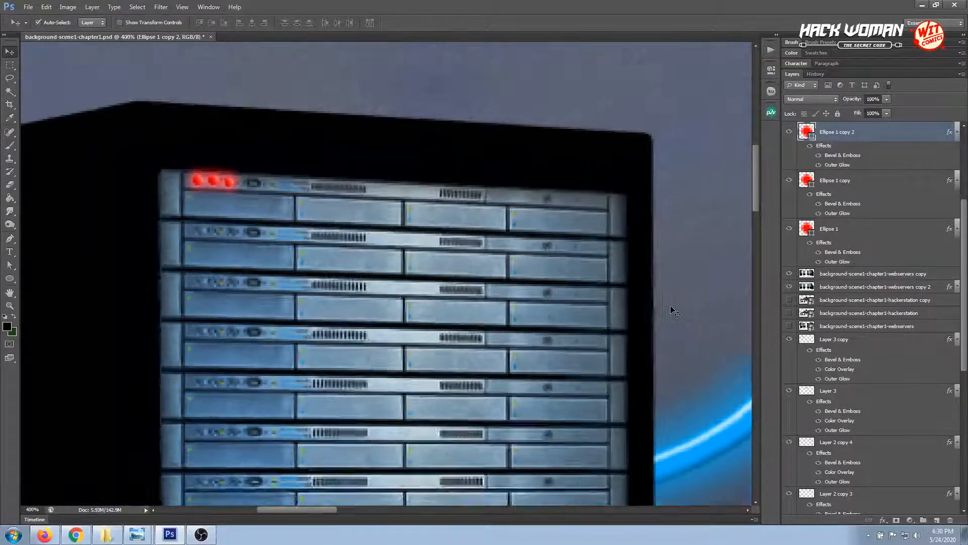
key(ctrl+minus)
key(ctrl+minus)
key(ctrl+minus)
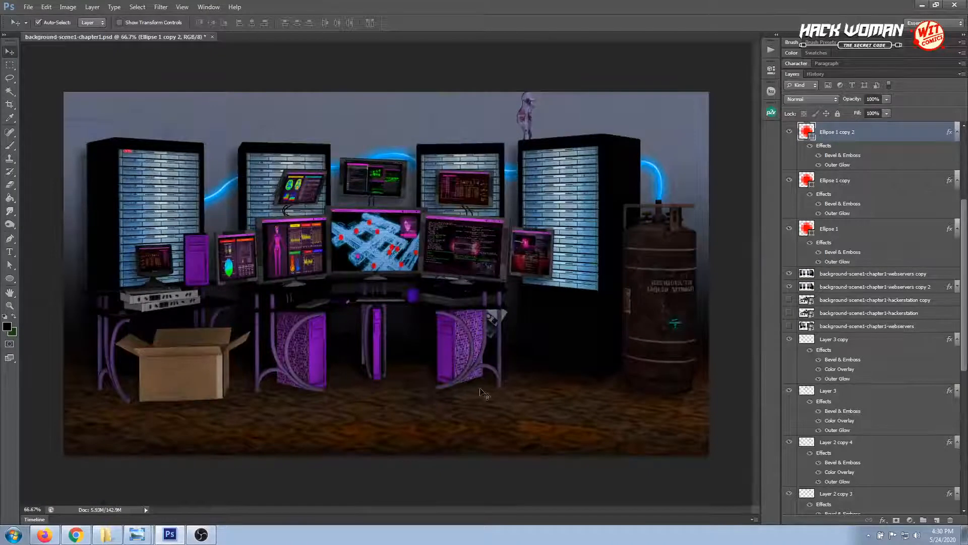
click(327, 121)
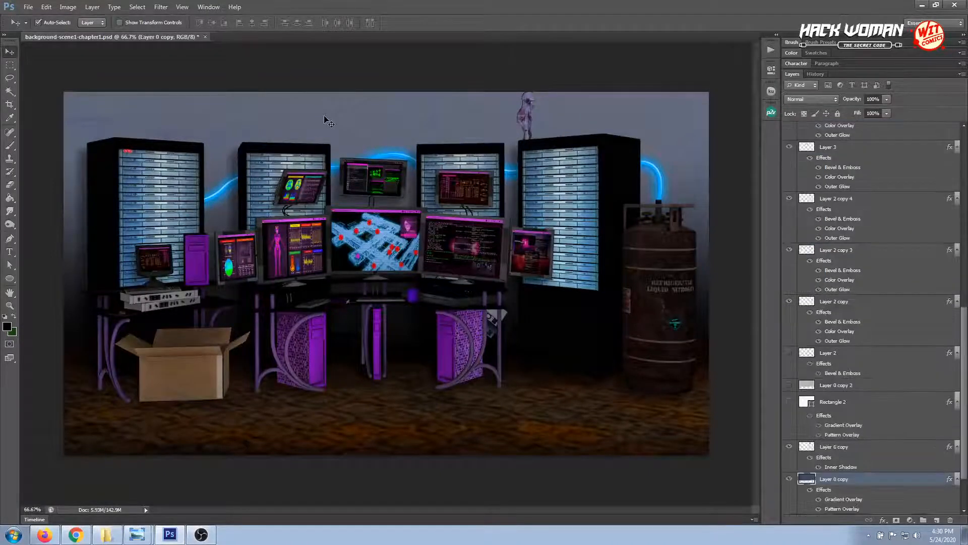
Move the three red lights down from the ports onto the first drive panel of the leftmost rack's top server
click(10, 305)
click(134, 157)
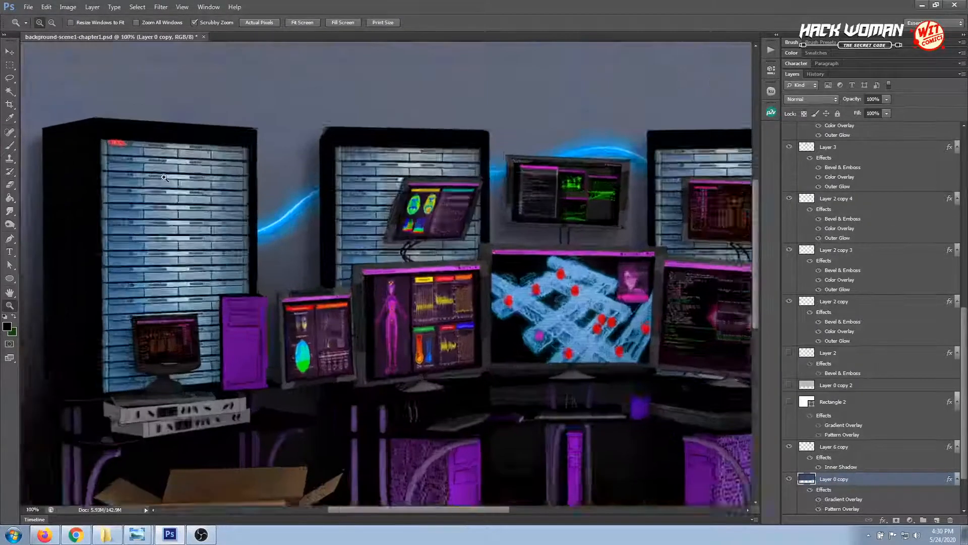
click(130, 156)
click(130, 156)
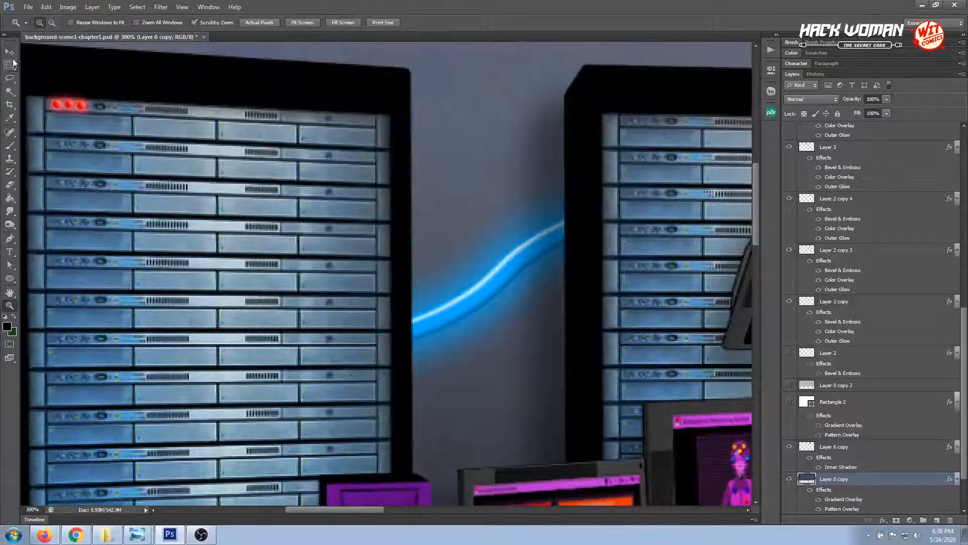
click(9, 51)
click(58, 106)
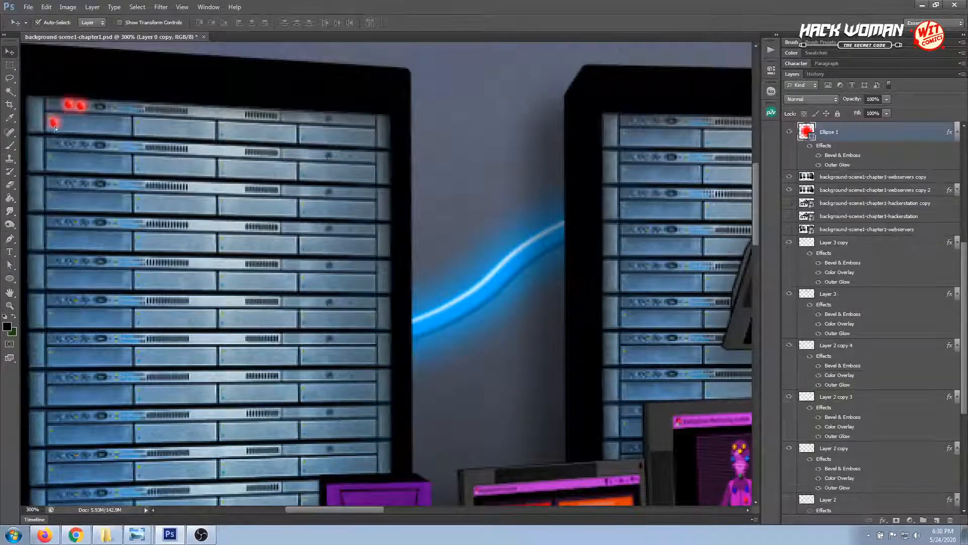
key(Right)
key(Right)
key(Right)
drag(60, 124, 92, 123)
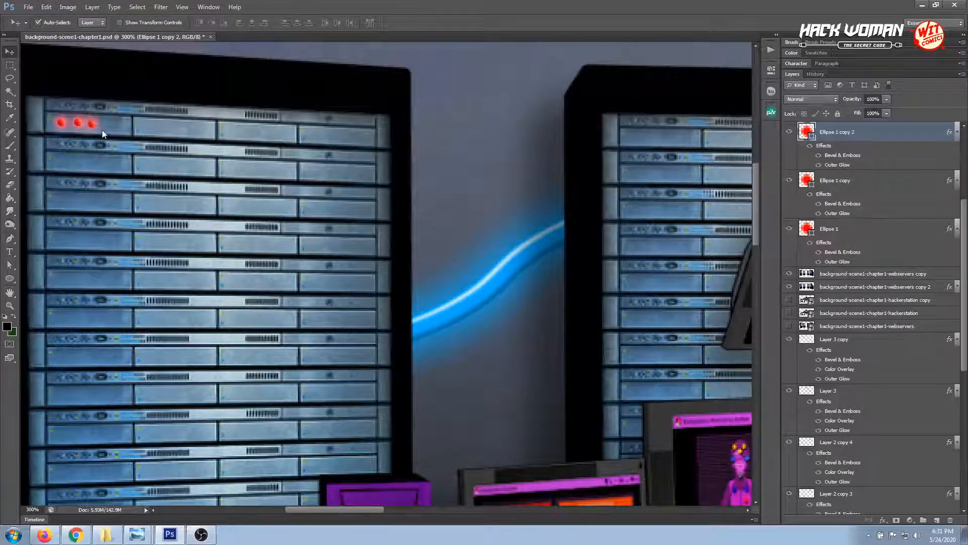
Nudge the third red light up and sideways to align and space it evenly with the other two
click(79, 125)
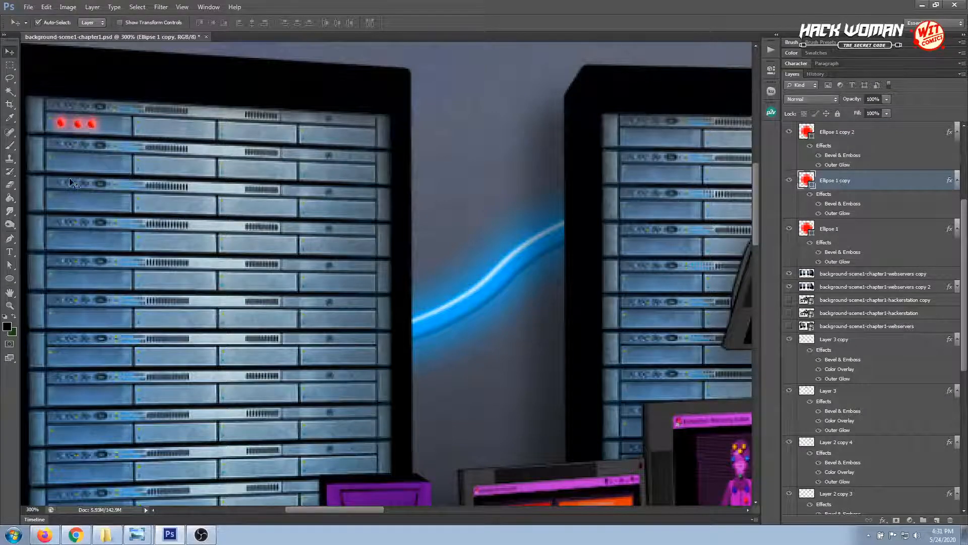
key(z)
drag(47, 116, 160, 138)
key(v)
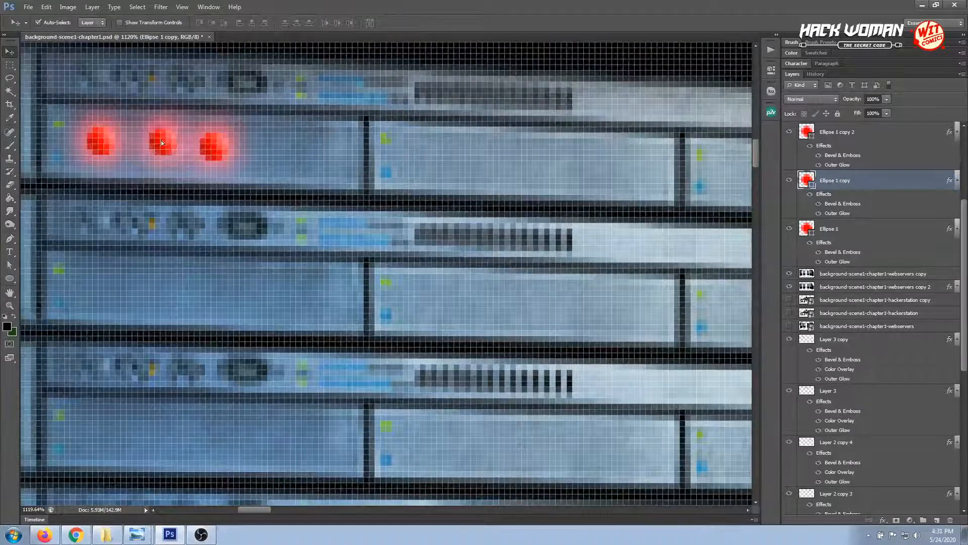
drag(223, 147, 223, 142)
key(Right)
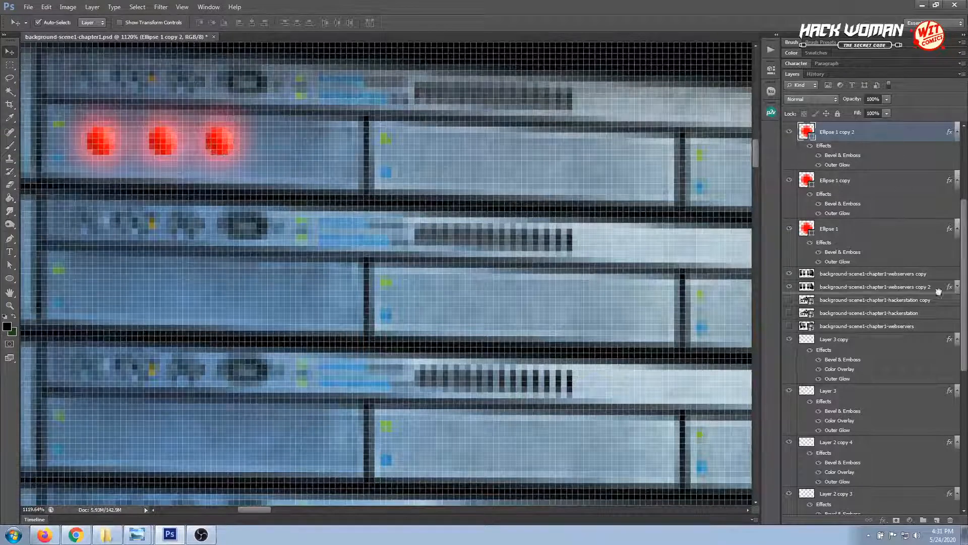
Duplicate the third red light, place the copy as a fourth light beside it, and shift both slightly down to follow the panel's slant
drag(954, 510, 937, 521)
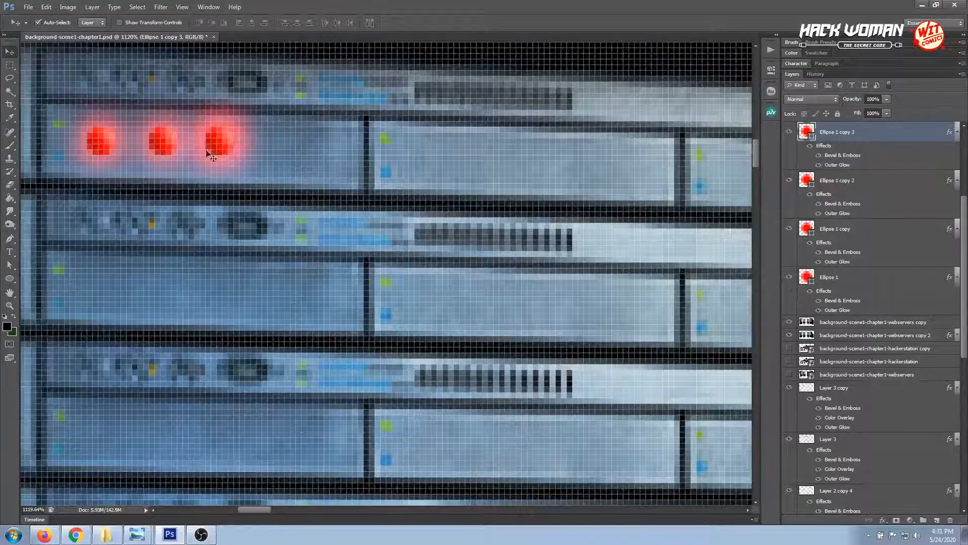
drag(232, 144, 289, 145)
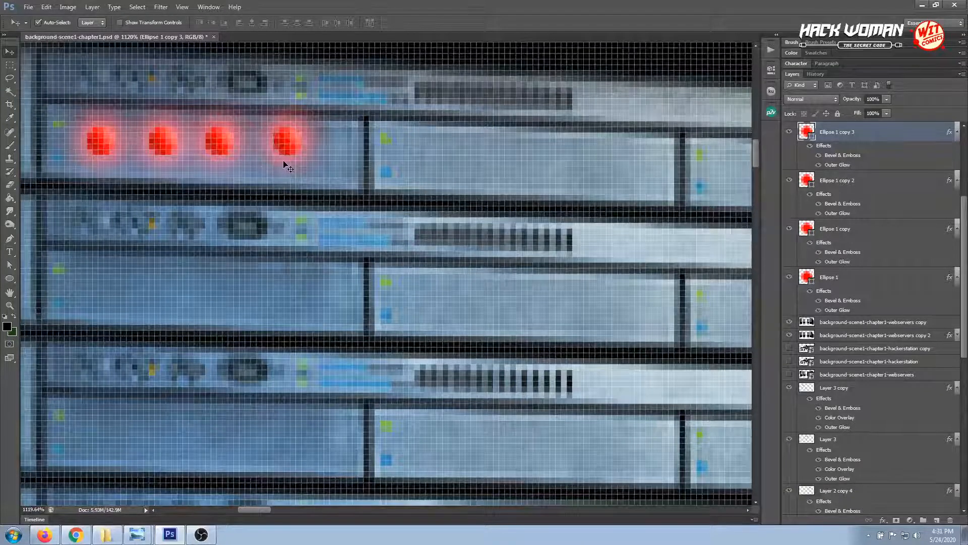
click(219, 145)
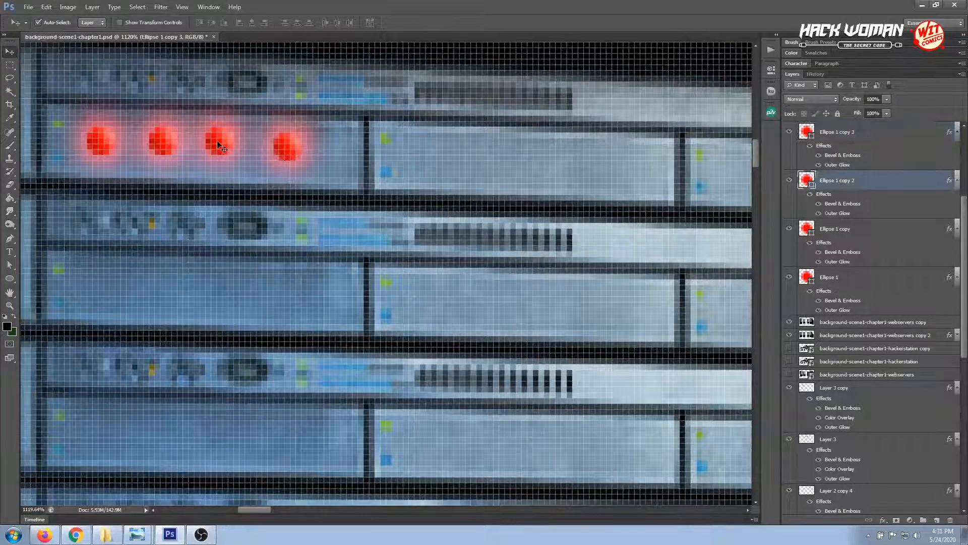
key(Down)
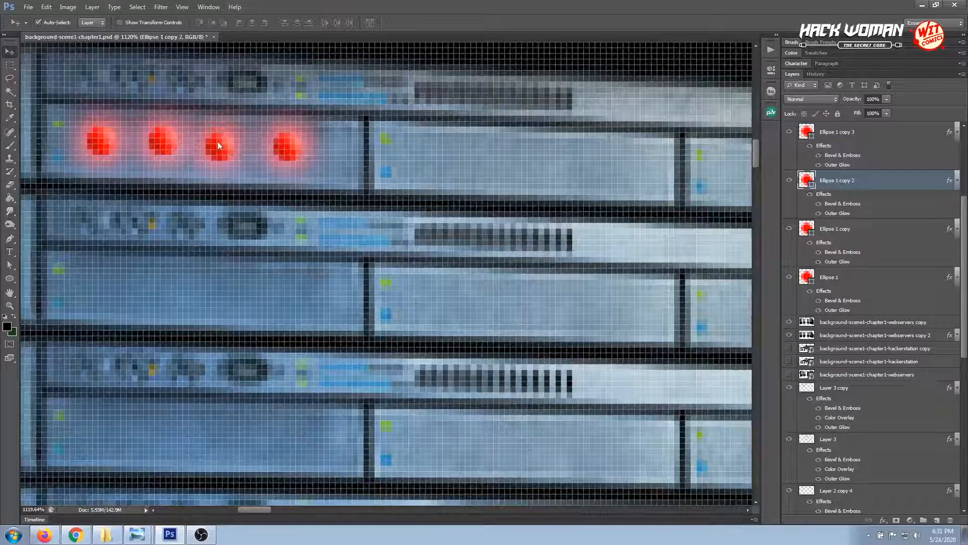
click(287, 148)
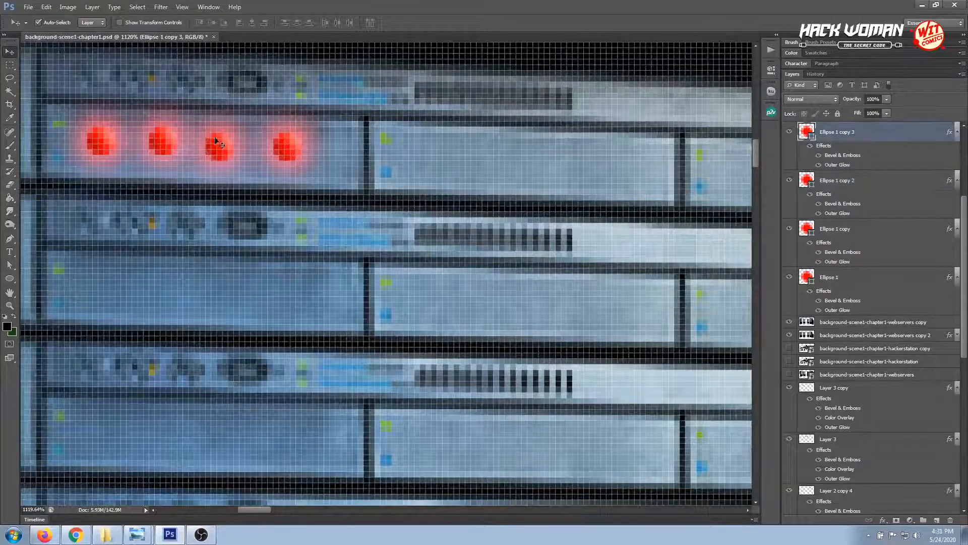
Turn off the fourth light's Outer Glow and check its Bevel & Emboss settings
click(818, 164)
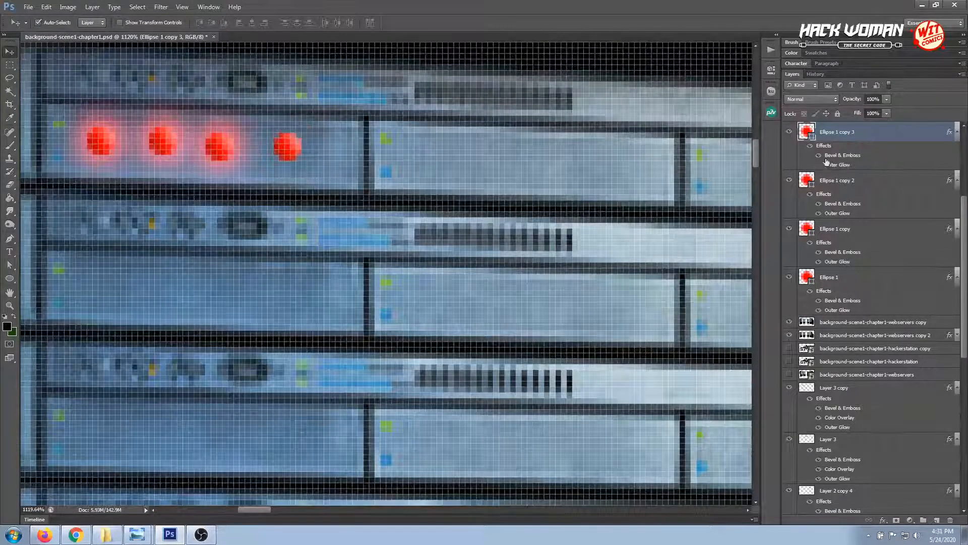
double_click(835, 156)
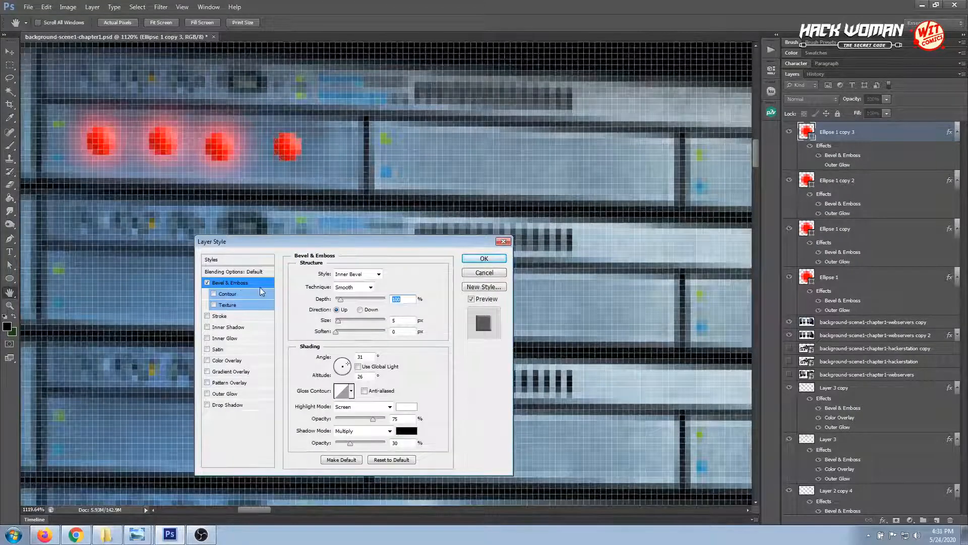
key(Return)
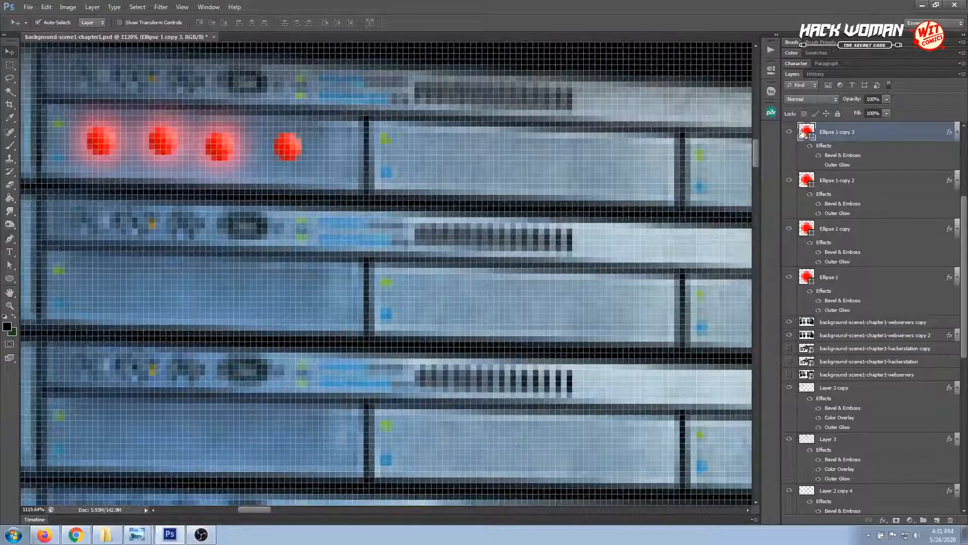
Recolour the fourth light's ellipse dark red, 800c0c, so it looks unlit
double_click(804, 132)
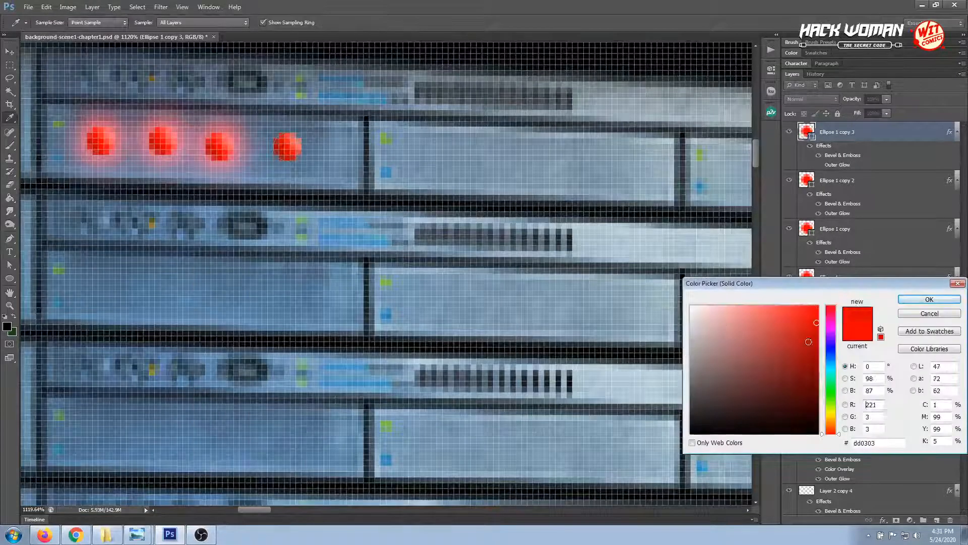
click(804, 357)
click(805, 367)
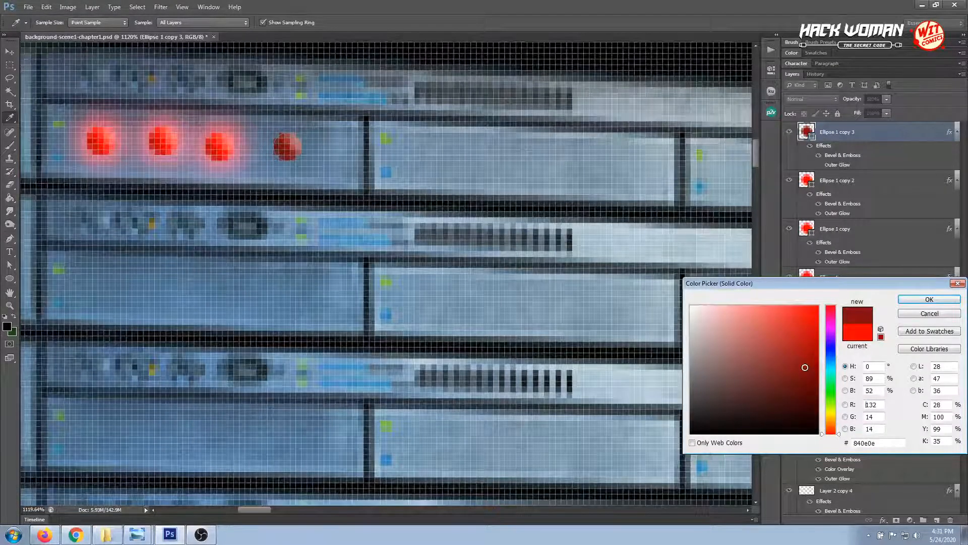
click(808, 369)
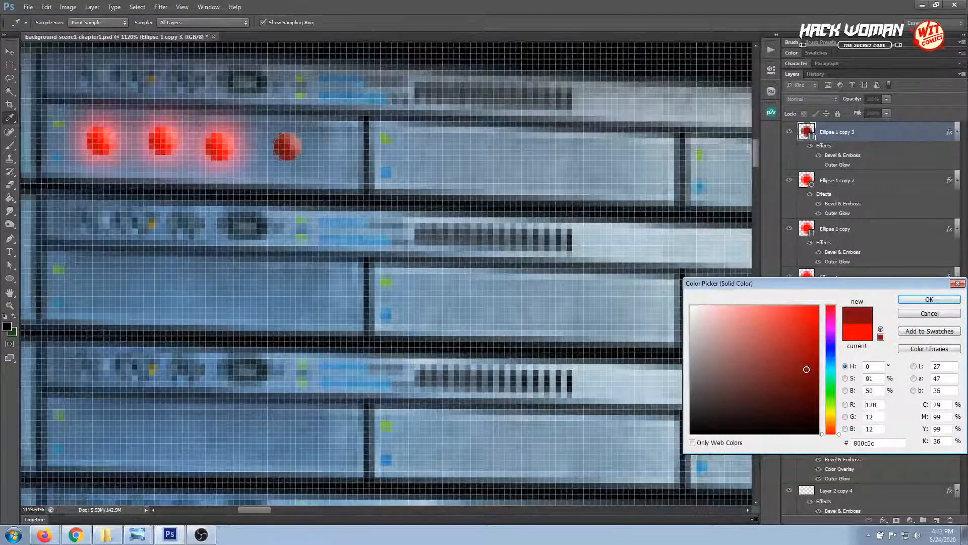
click(915, 300)
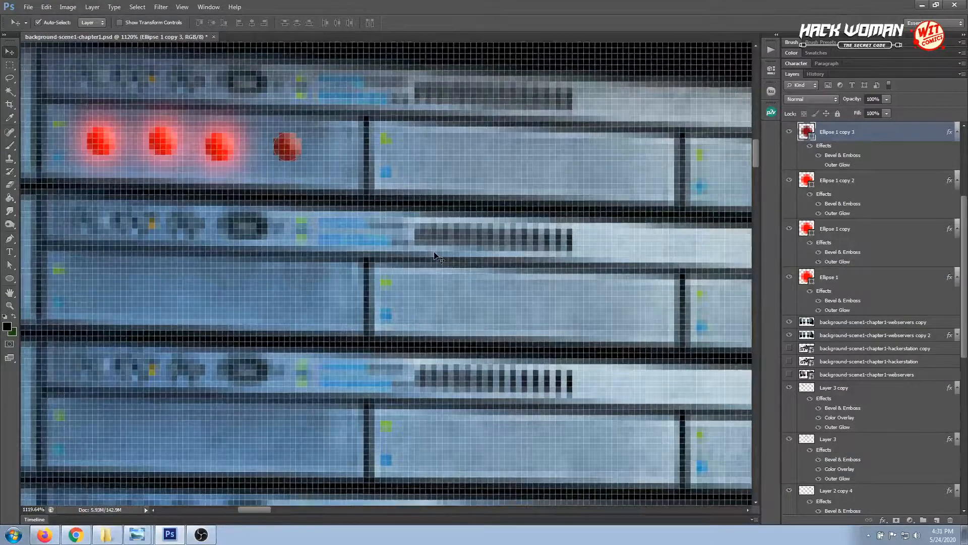
scroll(435, 256, down, 5)
scroll(435, 256, down, 3)
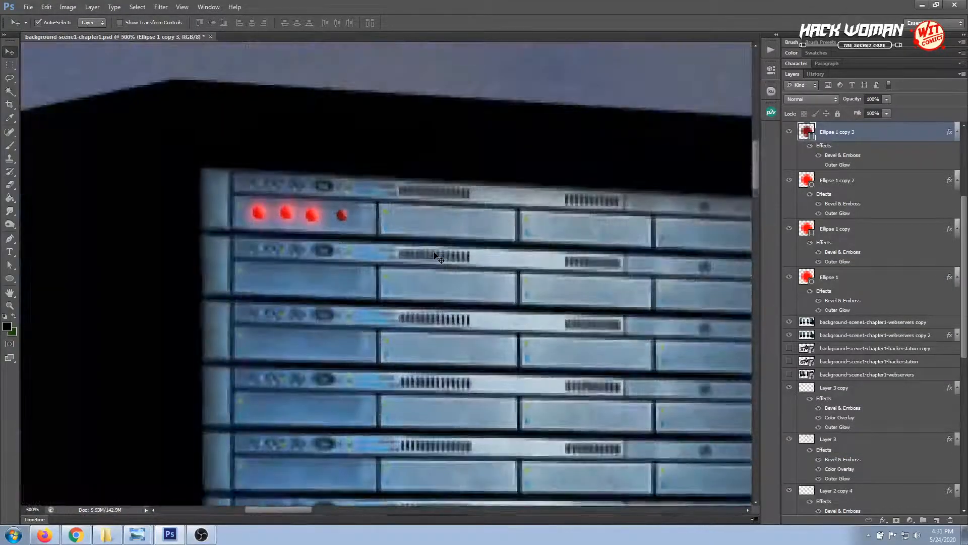
scroll(435, 255, down, 3)
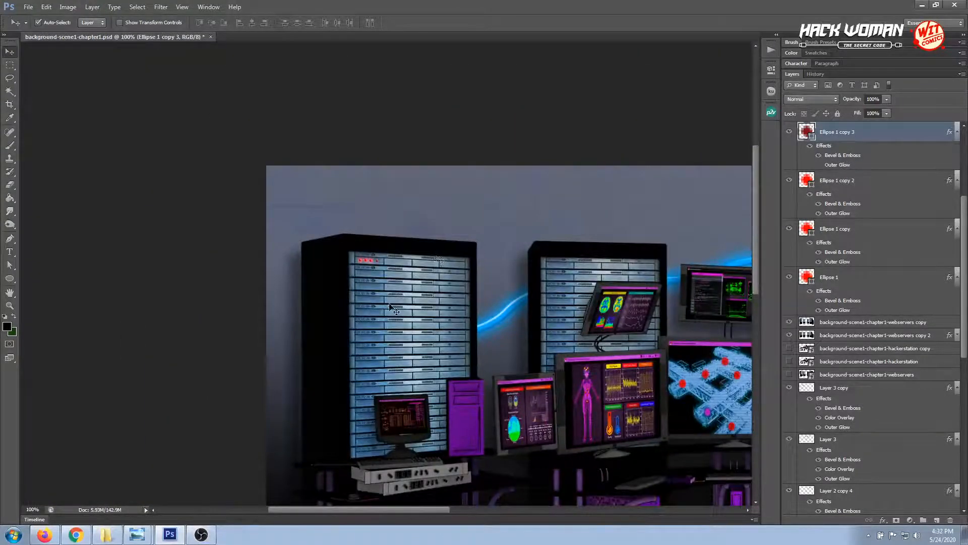
Select all four red lights on the left rack's first server panel and nudge them up together a few pixels
click(10, 305)
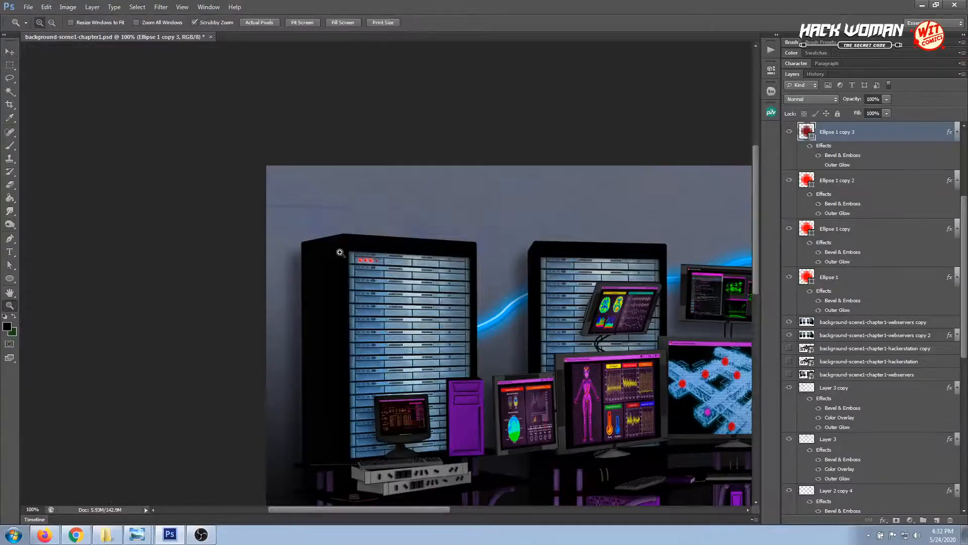
drag(341, 253, 404, 266)
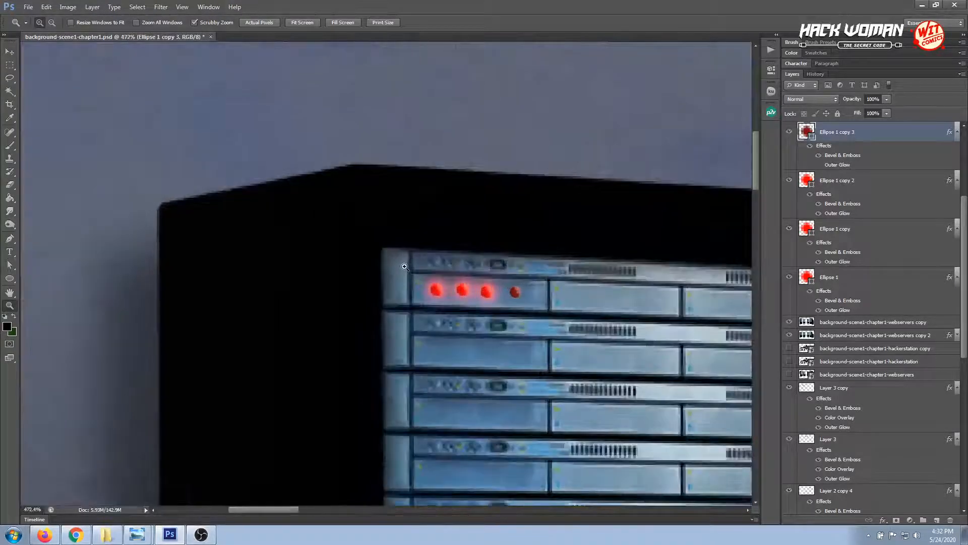
click(9, 51)
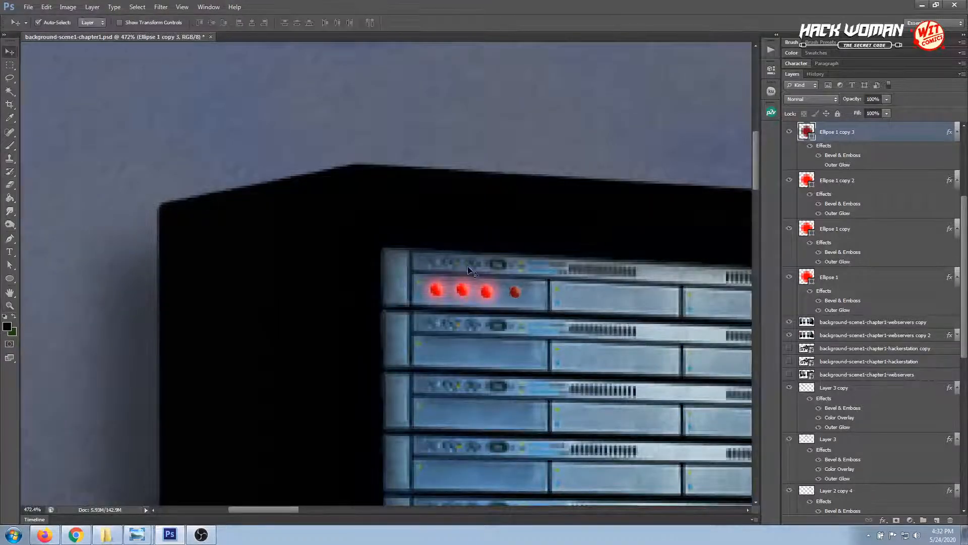
click(436, 292)
shift+click(463, 292)
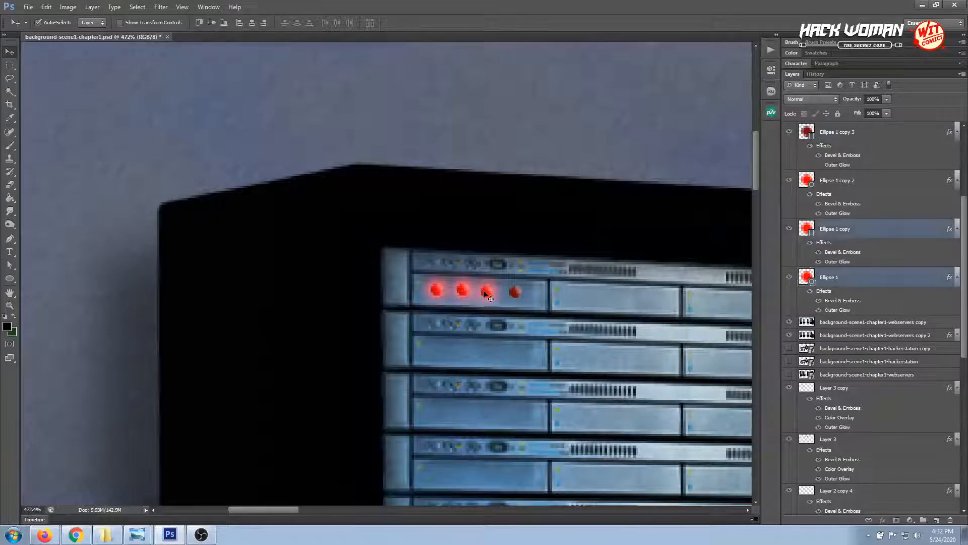
shift+click(486, 292)
shift+click(515, 293)
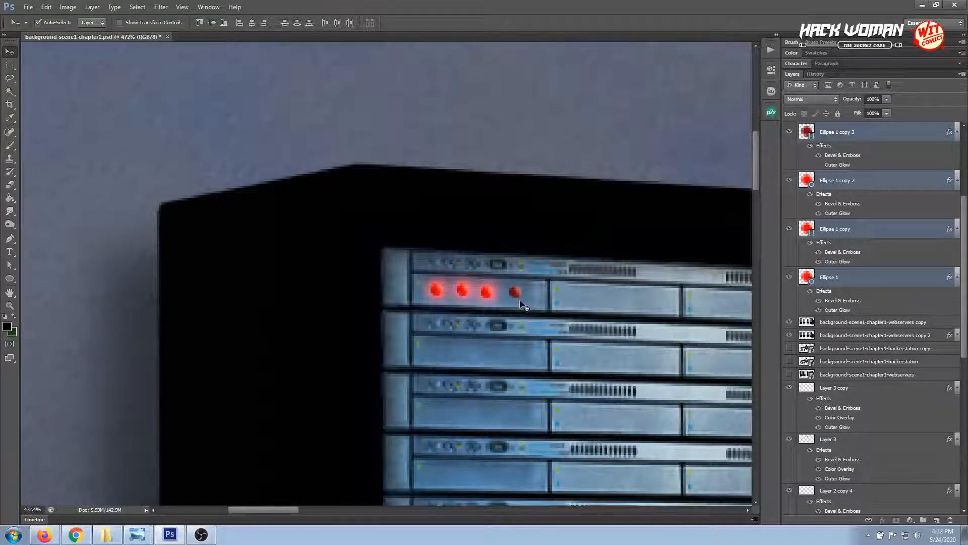
key(Up)
key(Up)
key(Up)
key(Up)
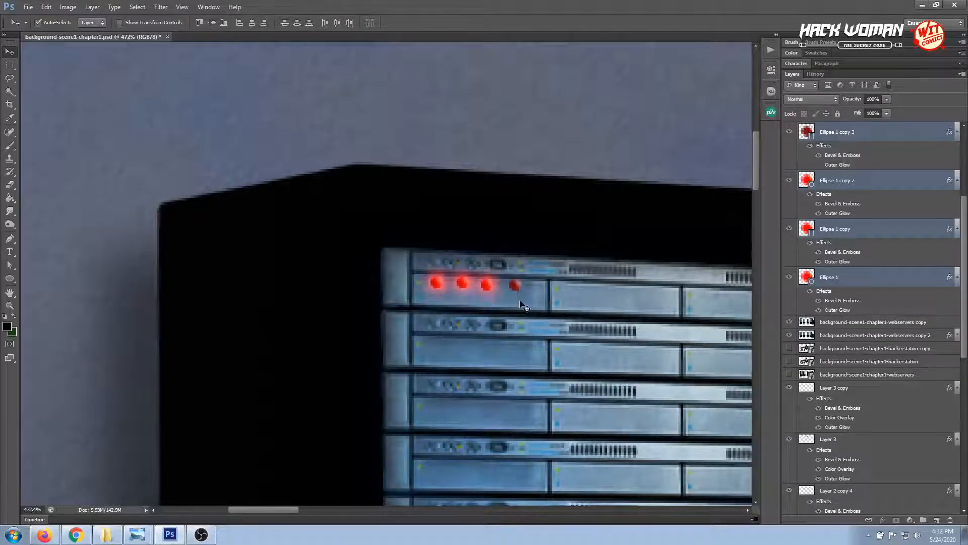
Nudge the four selected lights down one pixel, away from the panel's upper edge
click(9, 305)
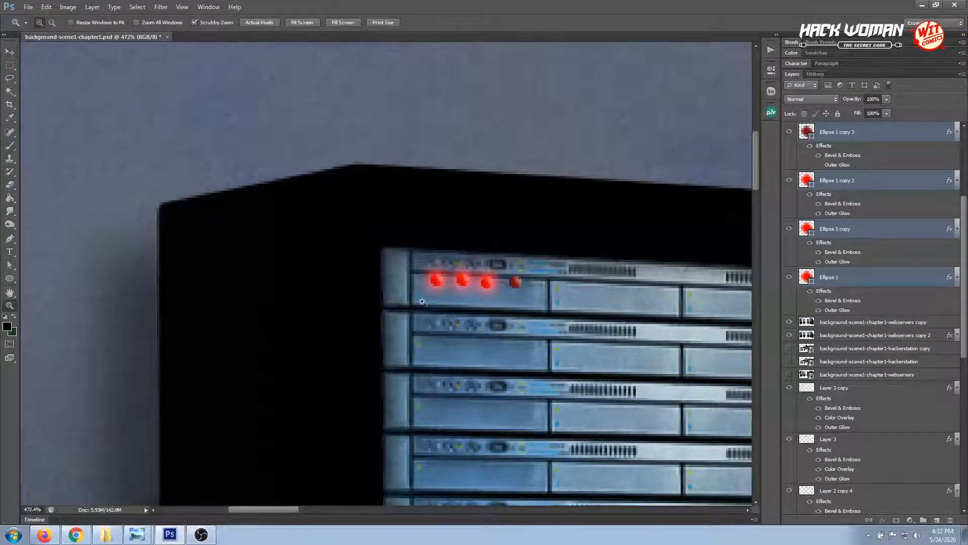
click(469, 285)
click(469, 285)
click(469, 285)
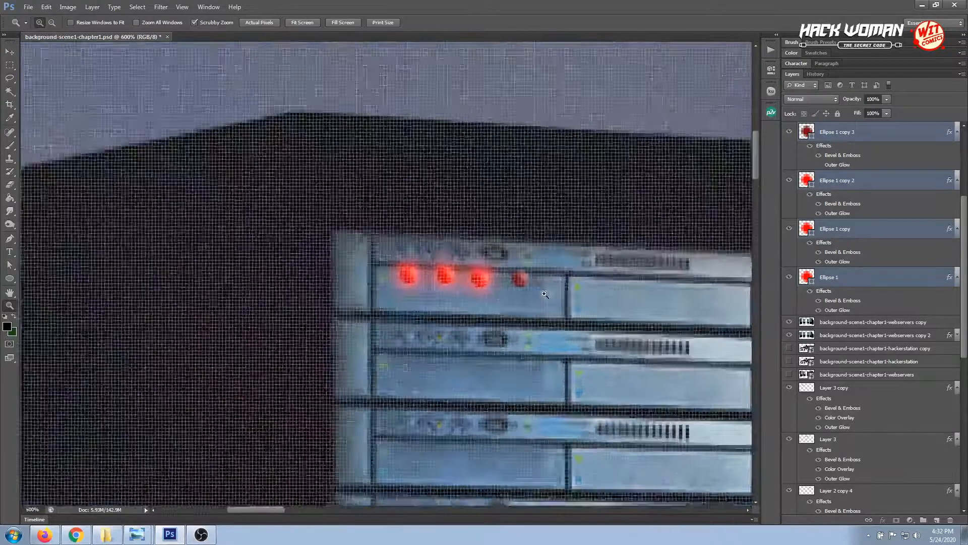
click(9, 51)
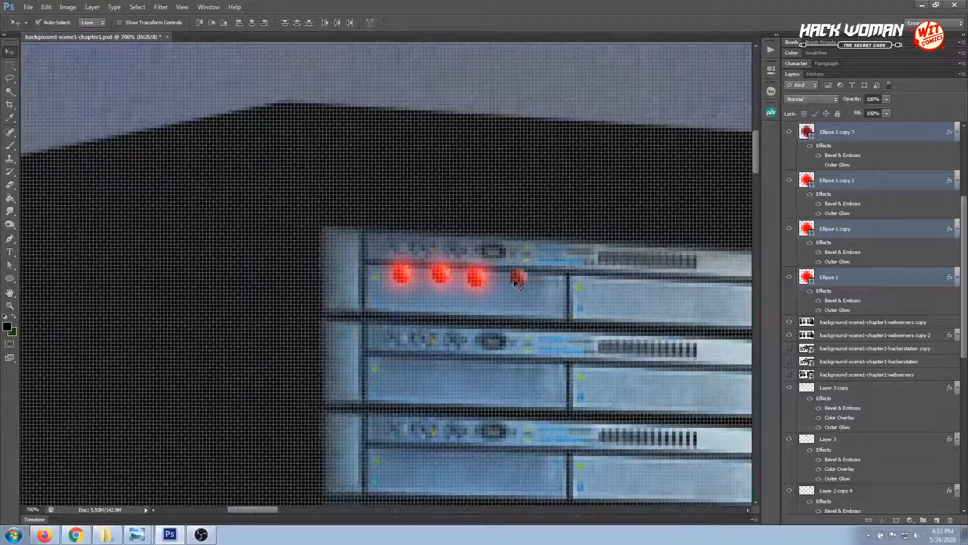
key(Down)
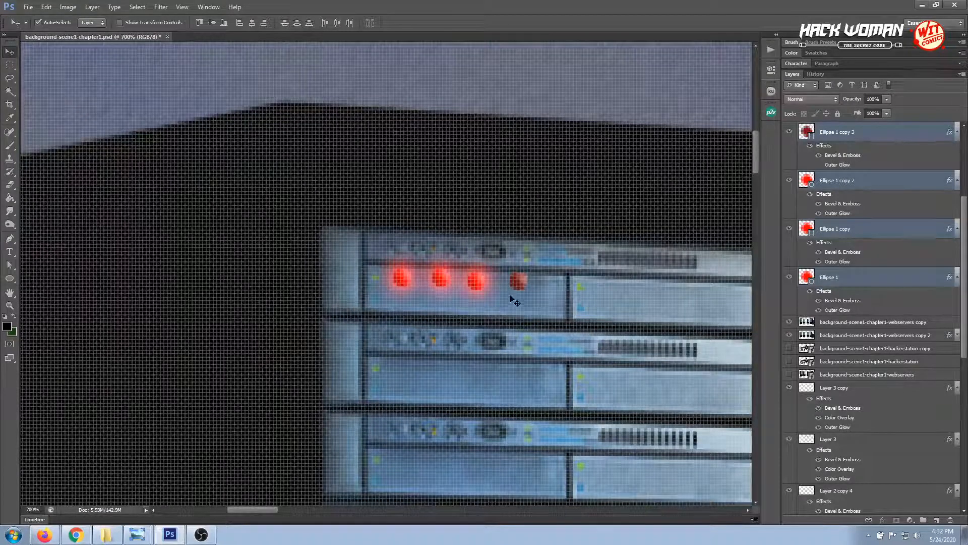
Raise the first light one pixel to follow the panel's slant, and shift all four lights down to centre them vertically in the panel
click(403, 277)
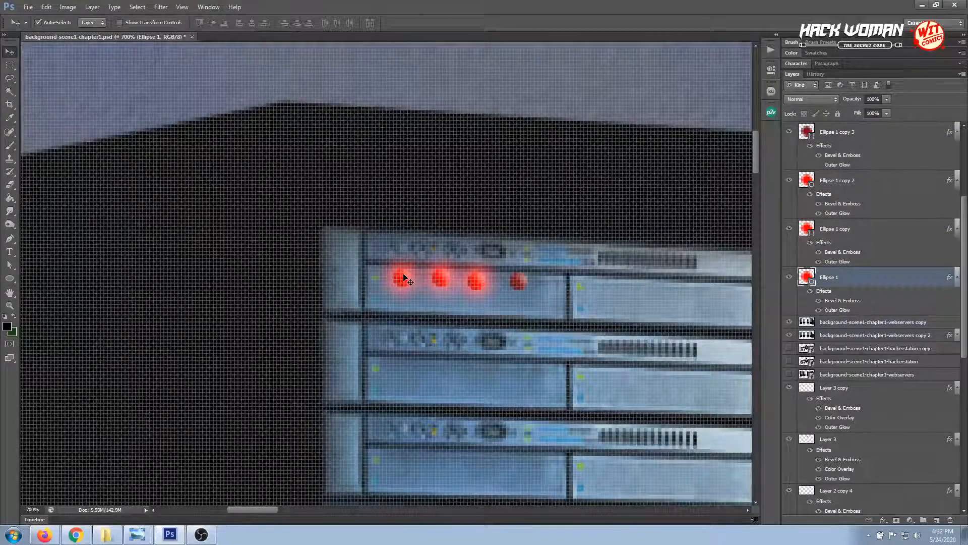
key(Up)
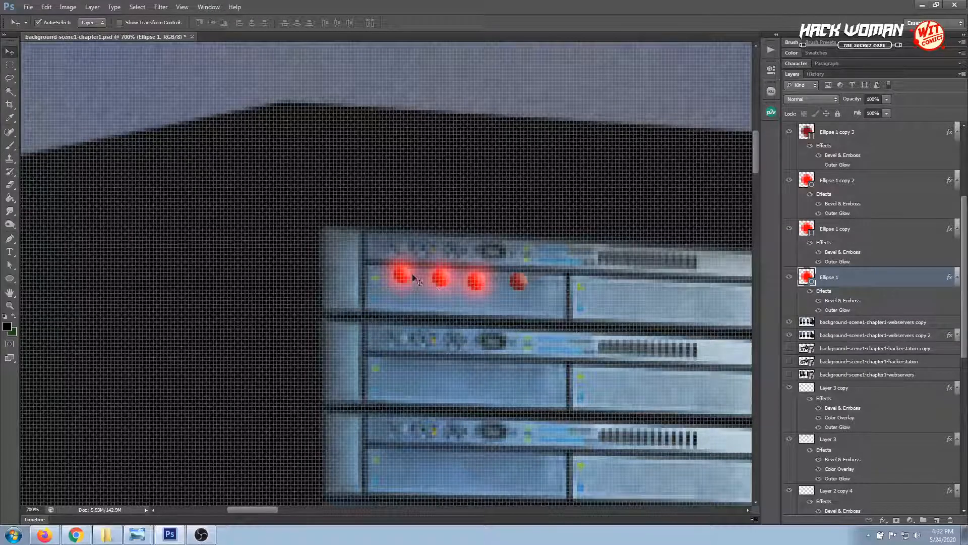
shift+click(440, 278)
shift+click(475, 281)
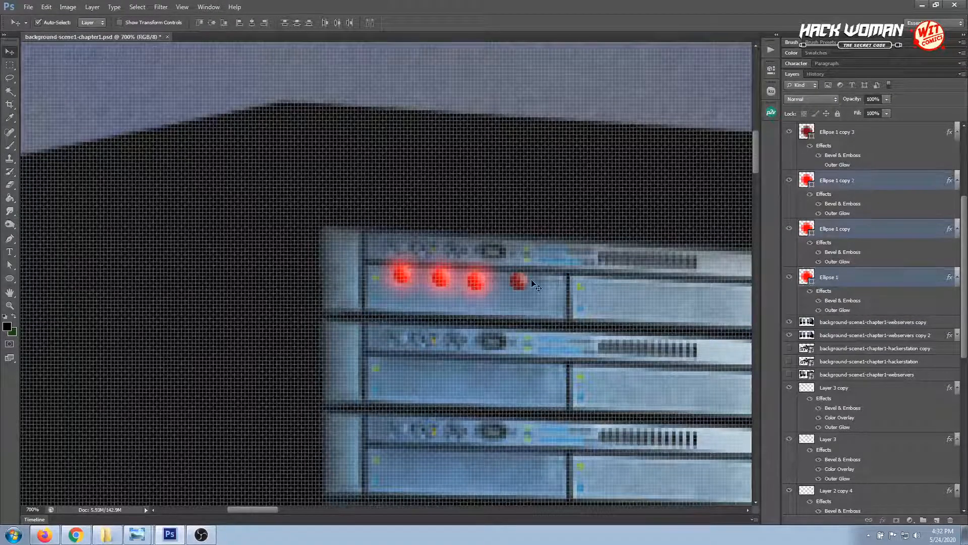
shift+click(524, 286)
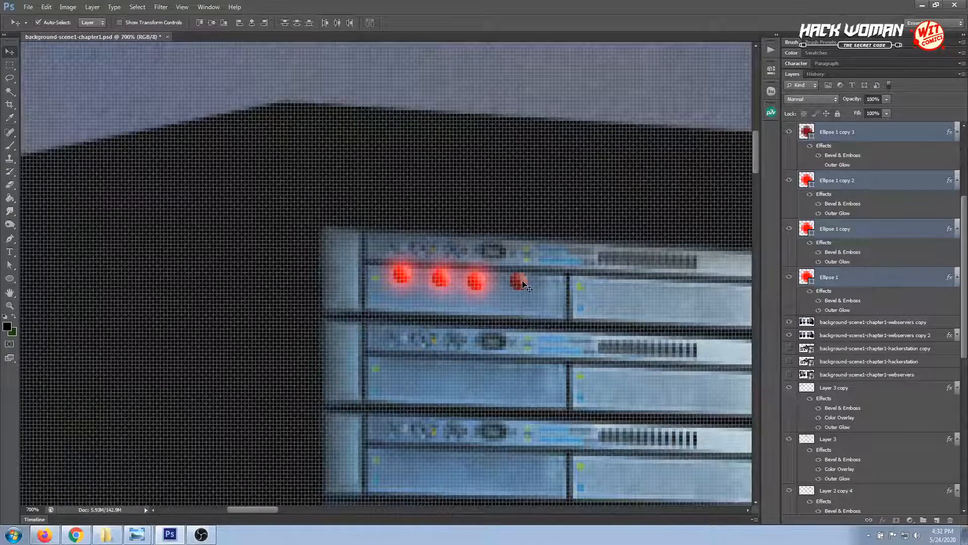
key(Down)
key(Down)
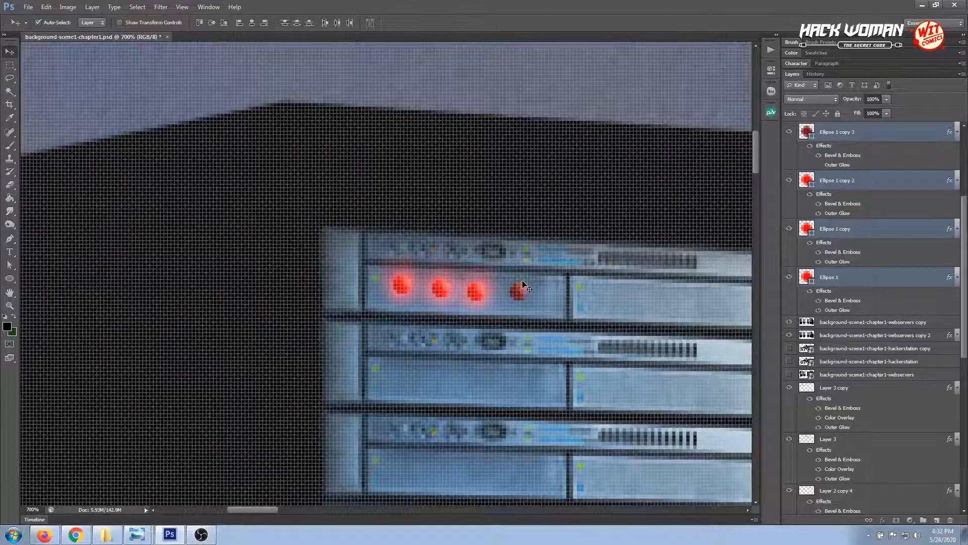
key(Down)
click(312, 299)
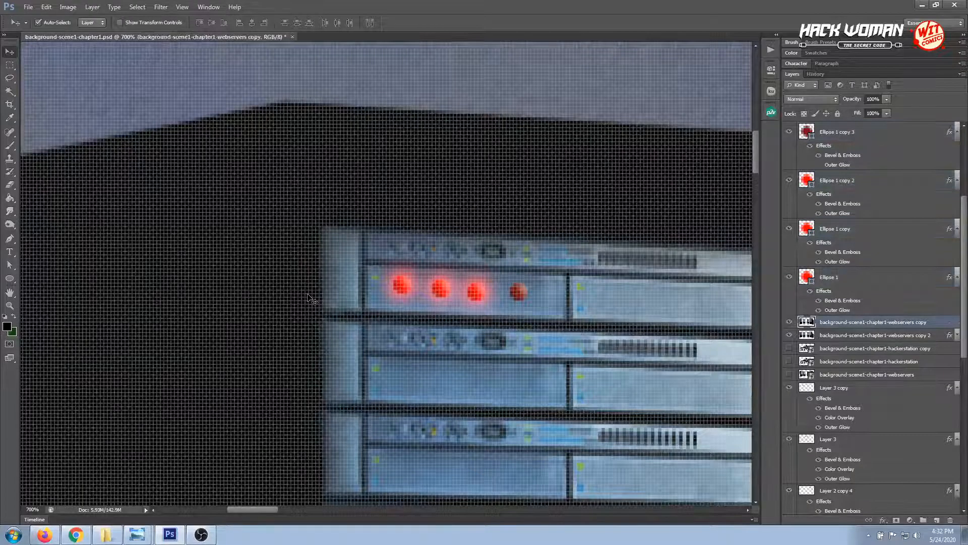
key(ctrl+0)
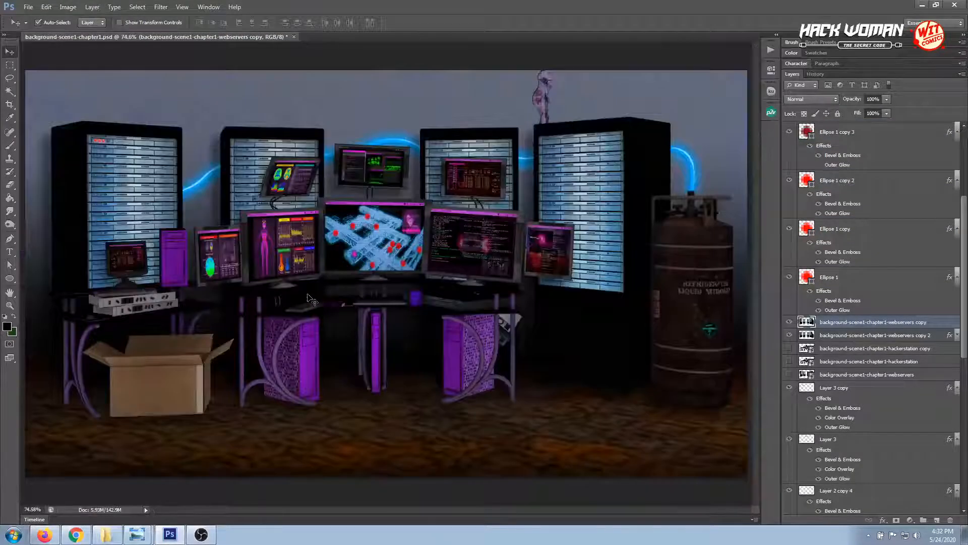
click(169, 105)
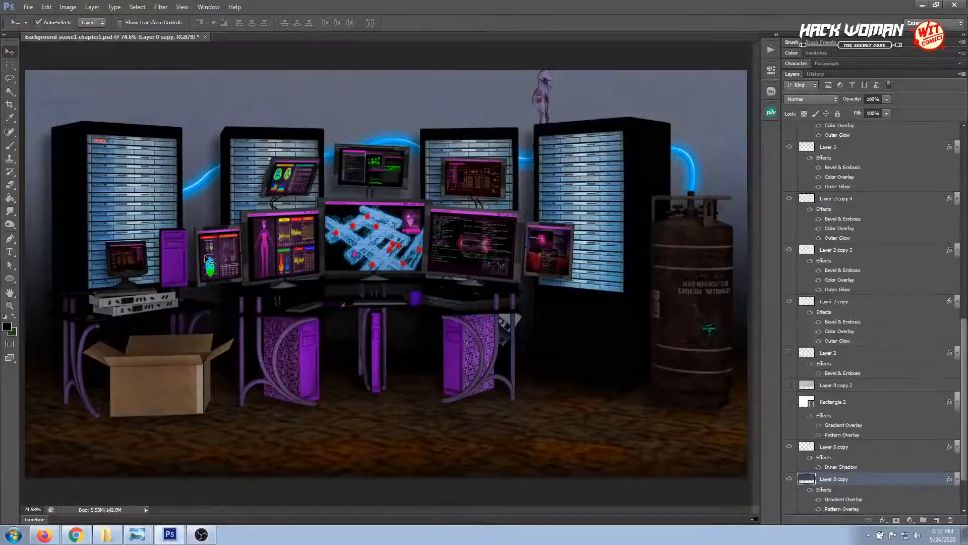
Select all four red lights and distribute their horizontal centres evenly
click(9, 305)
drag(72, 140, 149, 165)
key(v)
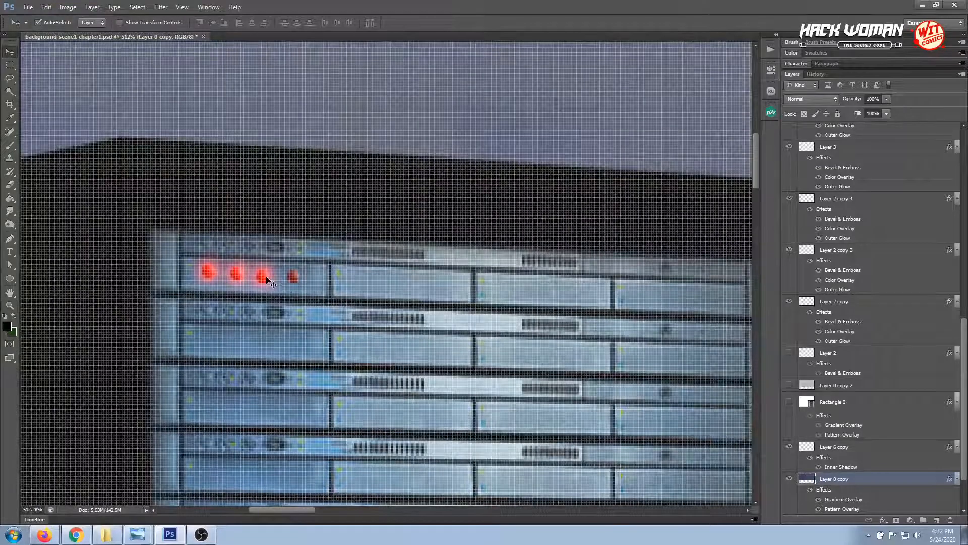
click(269, 281)
drag(293, 280, 293, 280)
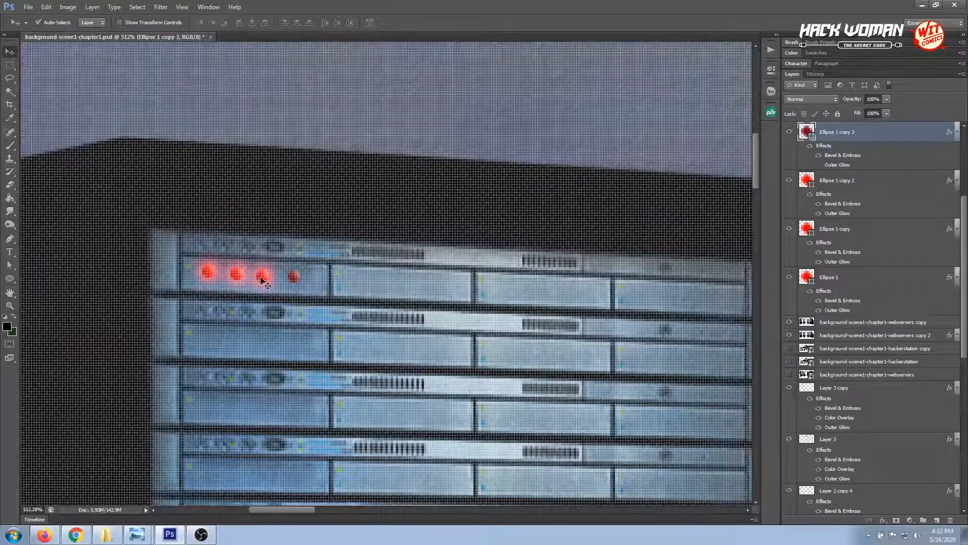
shift+click(261, 278)
shift+click(236, 275)
shift+click(211, 273)
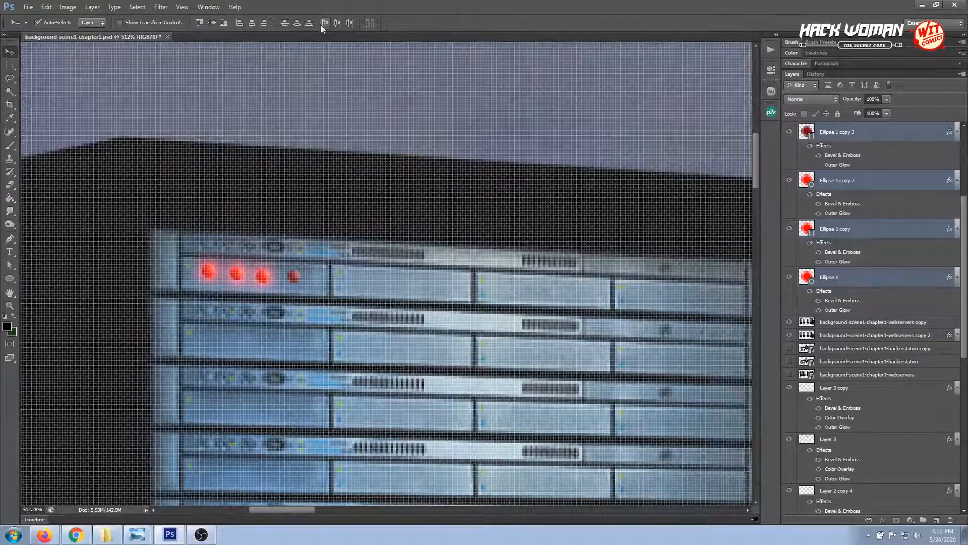
click(339, 22)
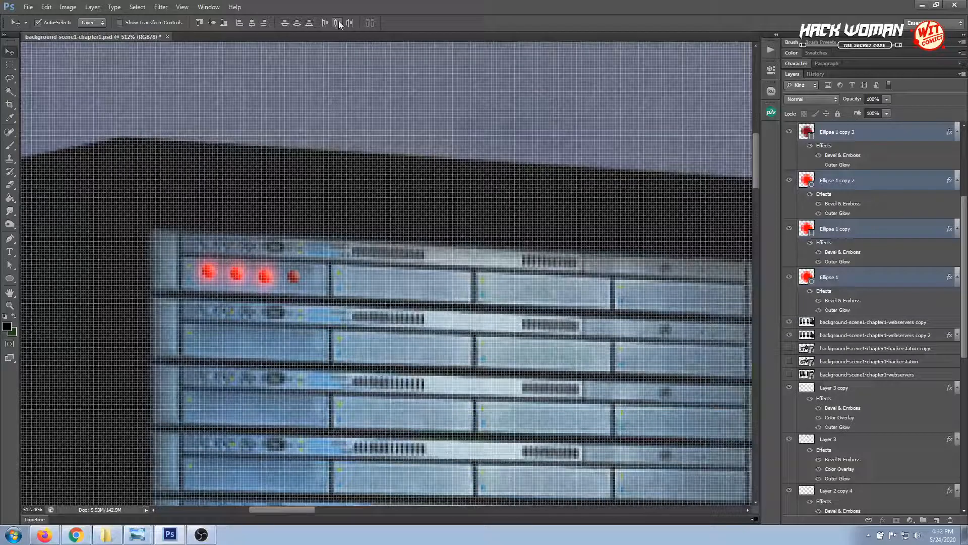
Nudge the fourth light and the first two lights down slightly, fine-tuning the third so the row follows the panel's slant
click(304, 289)
click(293, 277)
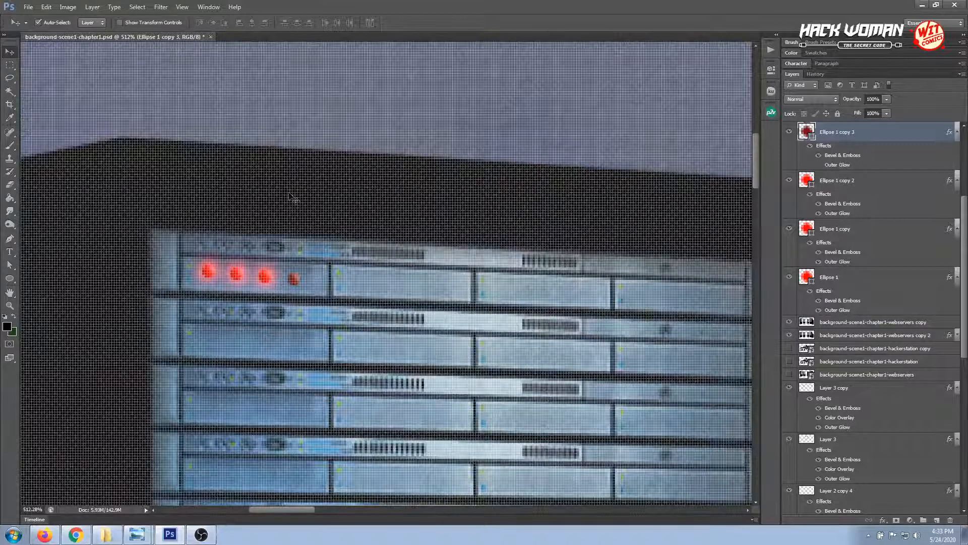
click(218, 273)
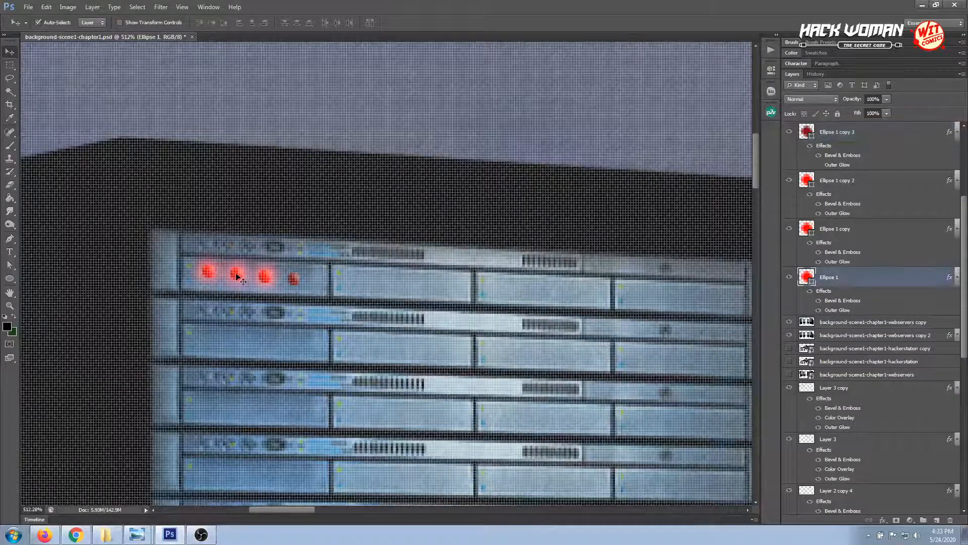
shift+click(237, 276)
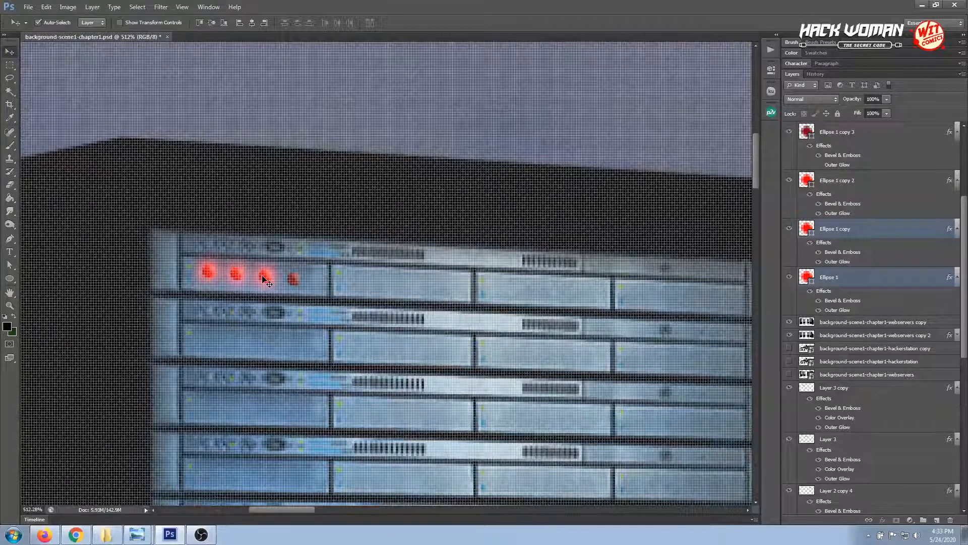
key(Down)
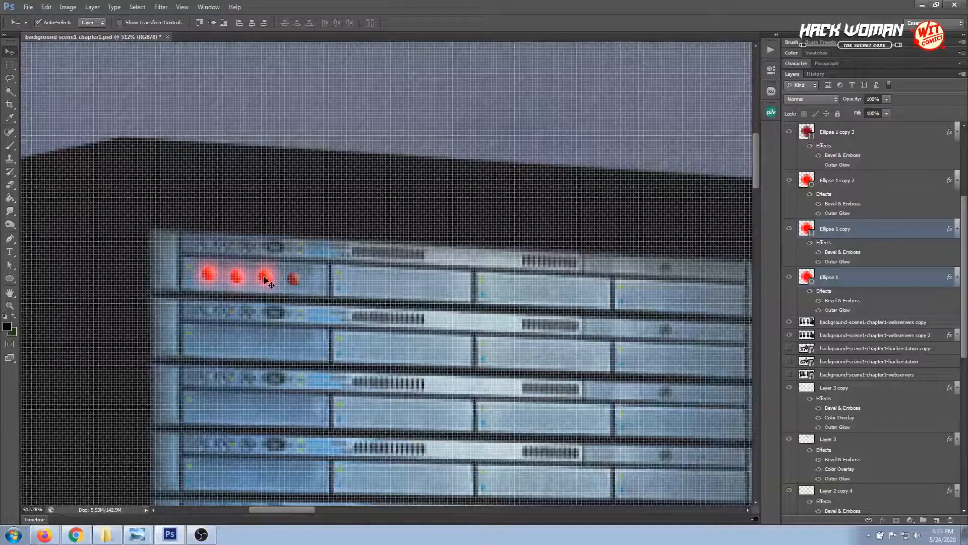
click(266, 279)
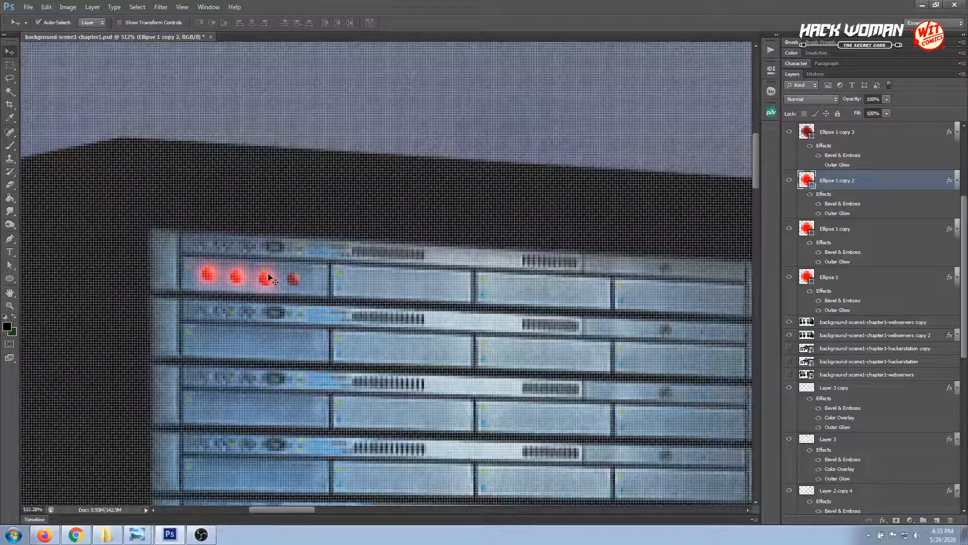
key(Up)
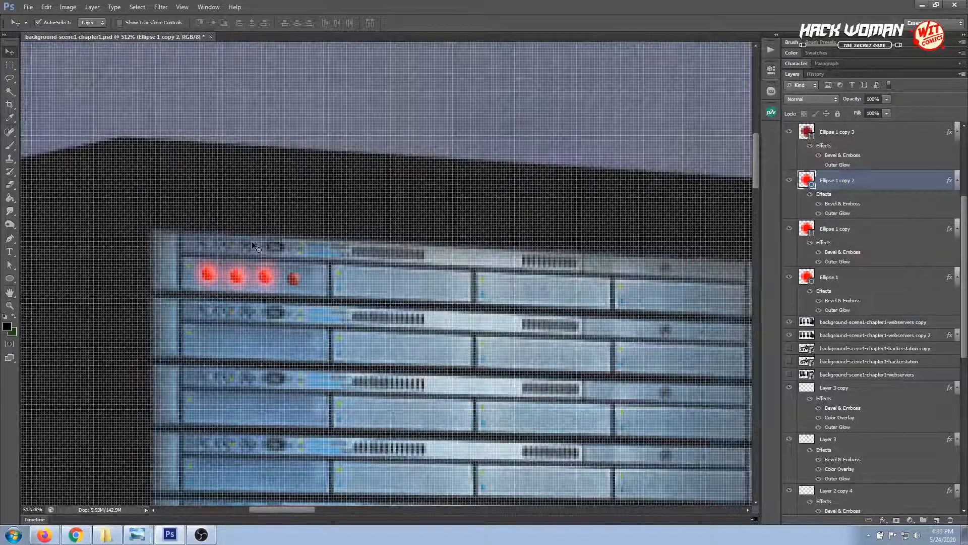
click(241, 192)
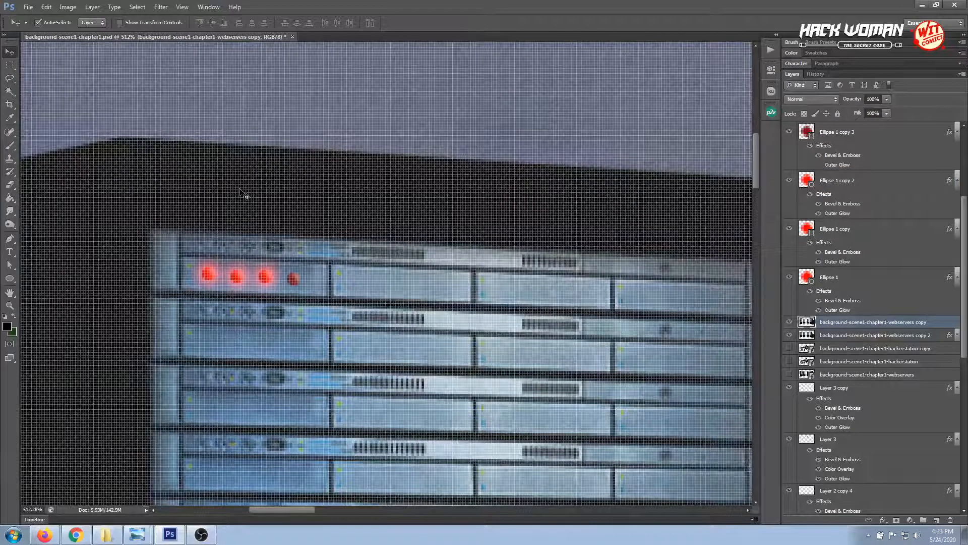
key(ctrl+0)
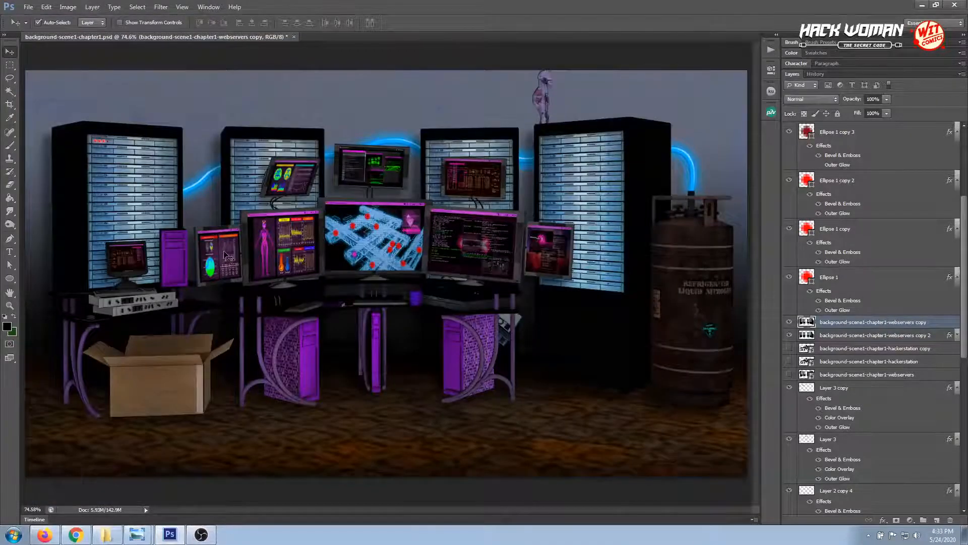
Inspect the spacing and glow of the row of red lights on the left server rack at 300% zoom
click(9, 305)
click(92, 133)
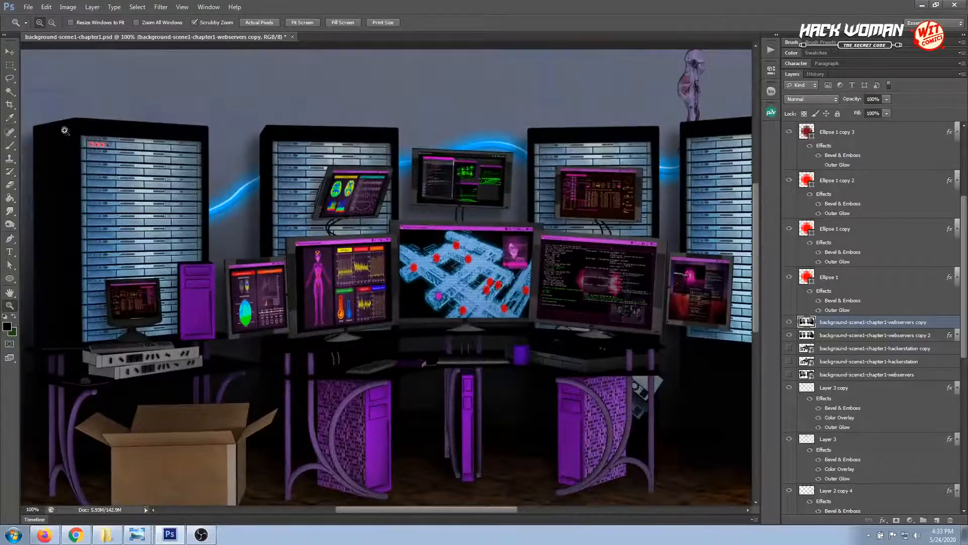
click(83, 133)
click(74, 132)
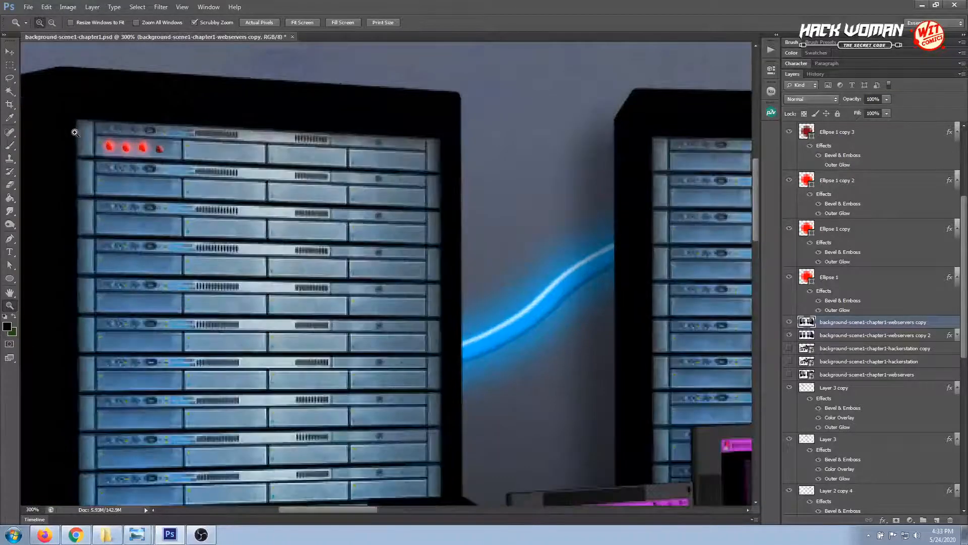
click(9, 52)
click(145, 151)
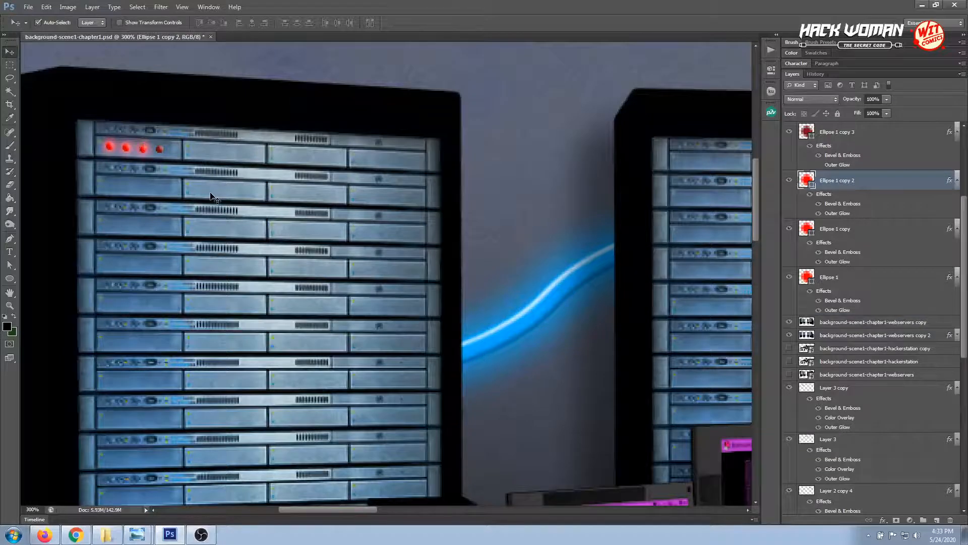
click(249, 171)
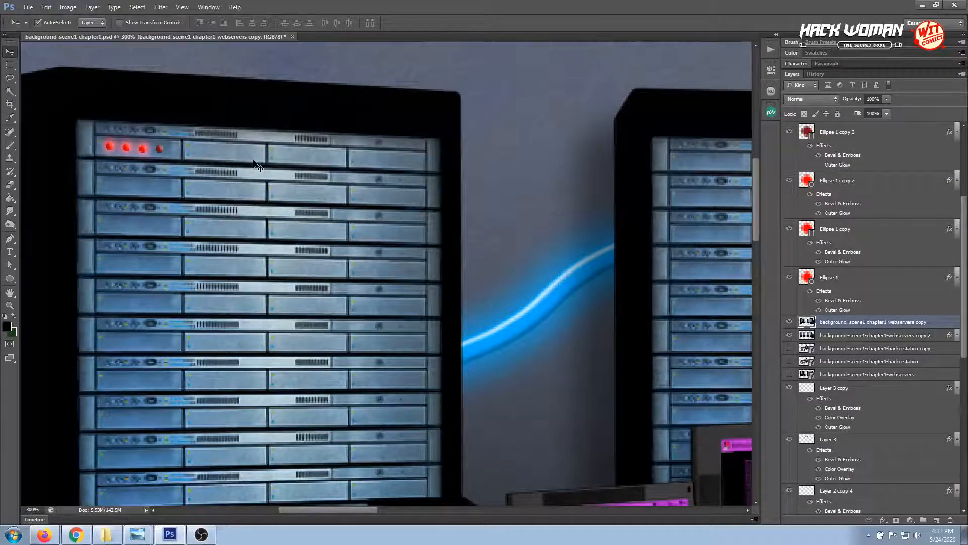
click(9, 305)
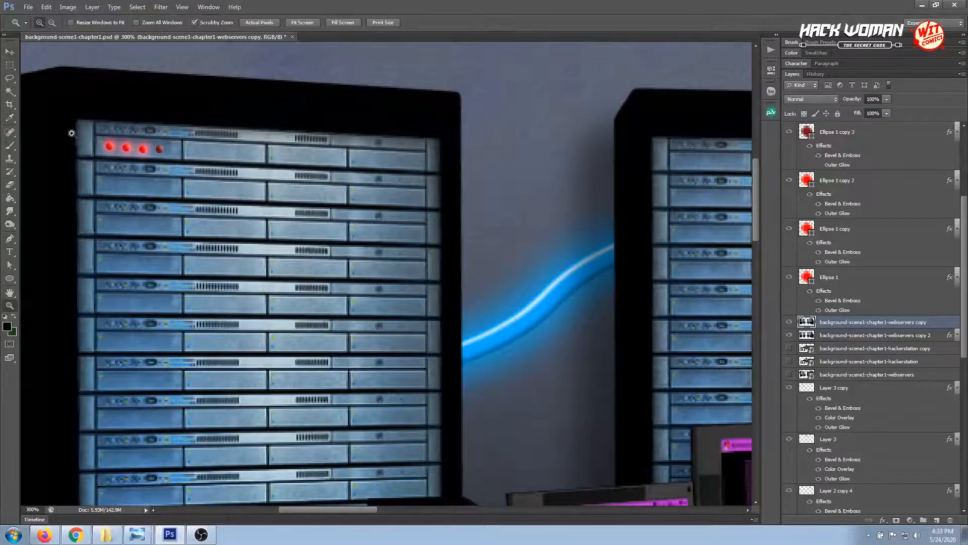
Raise the third glowing light and the unlit fourth light one pixel each in the left rack's top panel
drag(72, 133, 136, 157)
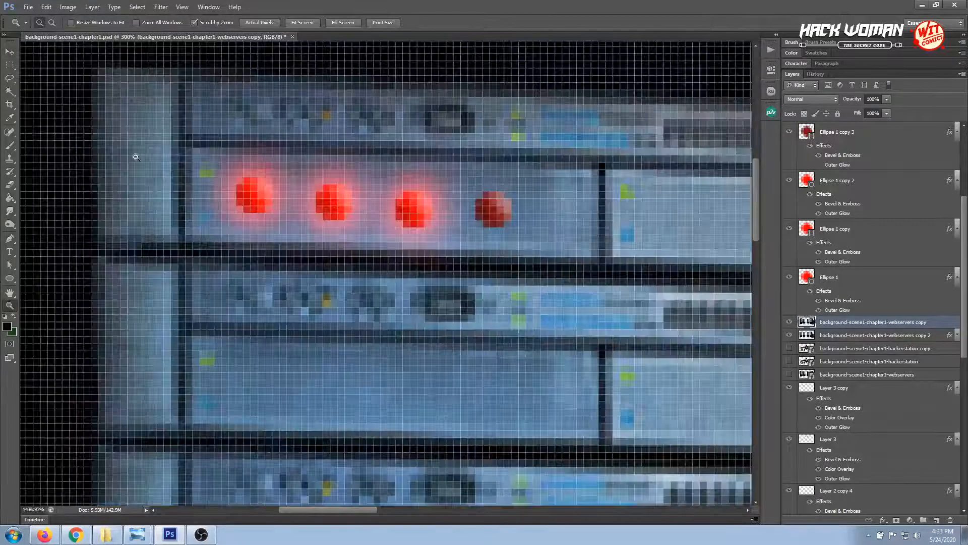
click(11, 51)
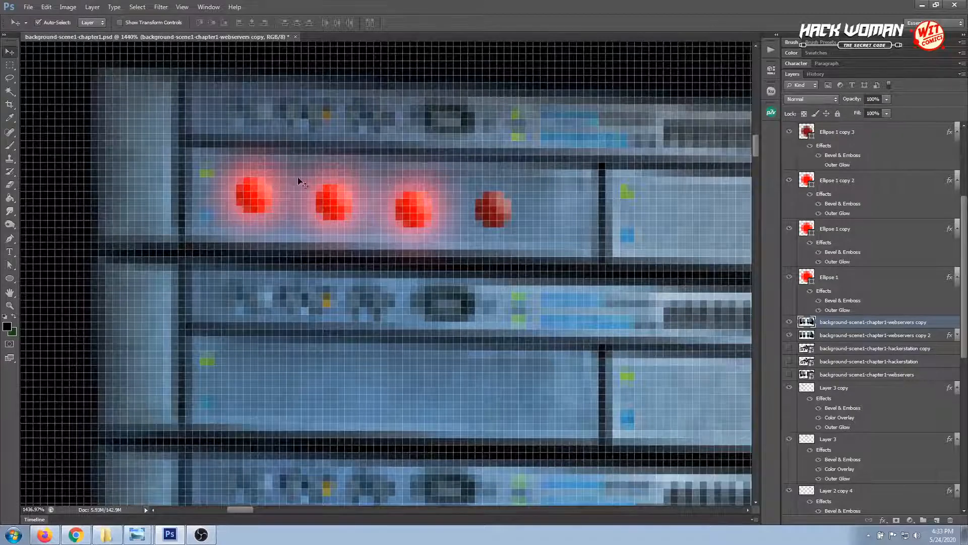
click(417, 202)
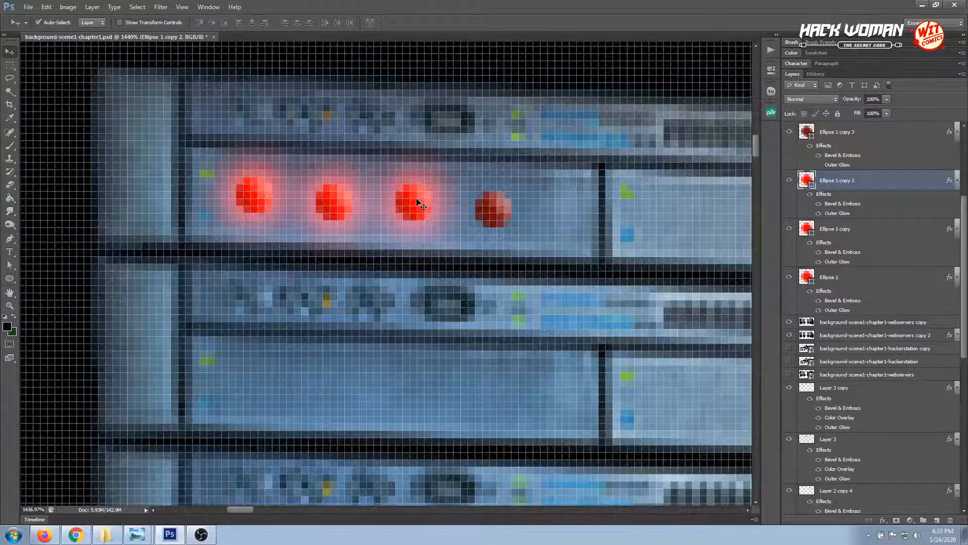
click(494, 211)
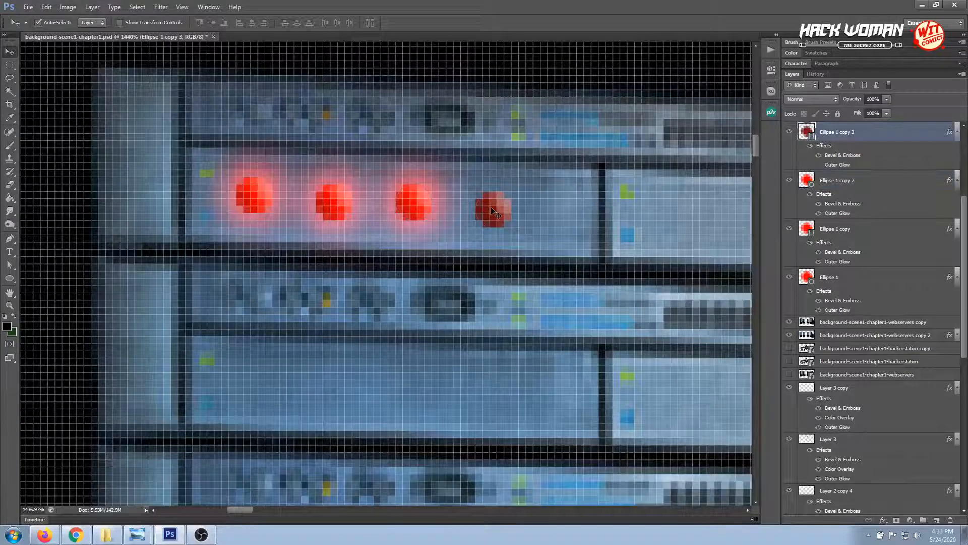
key(Up)
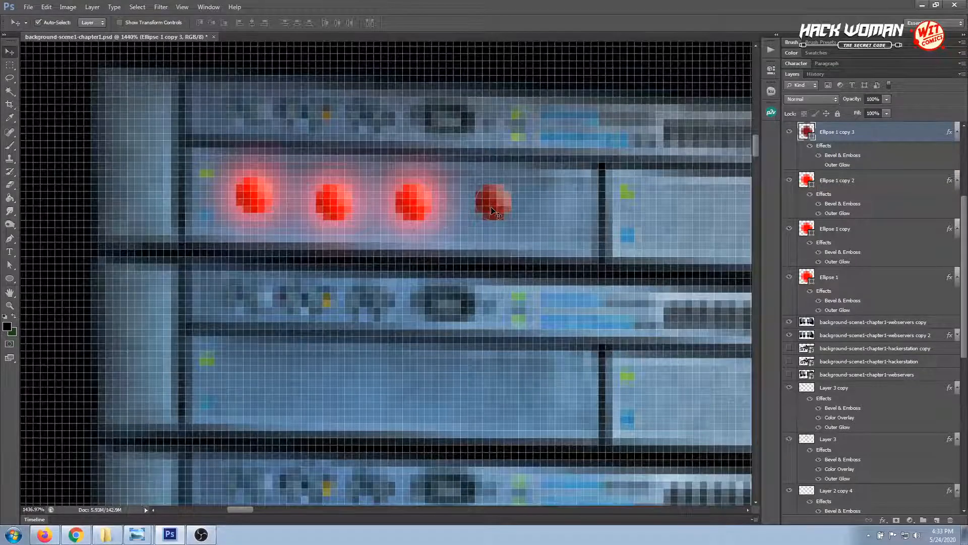
key(ctrl+minus)
key(ctrl+minus)
key(ctrl+minus)
key(ctrl+minus)
key(ctrl+minus)
key(ctrl+minus)
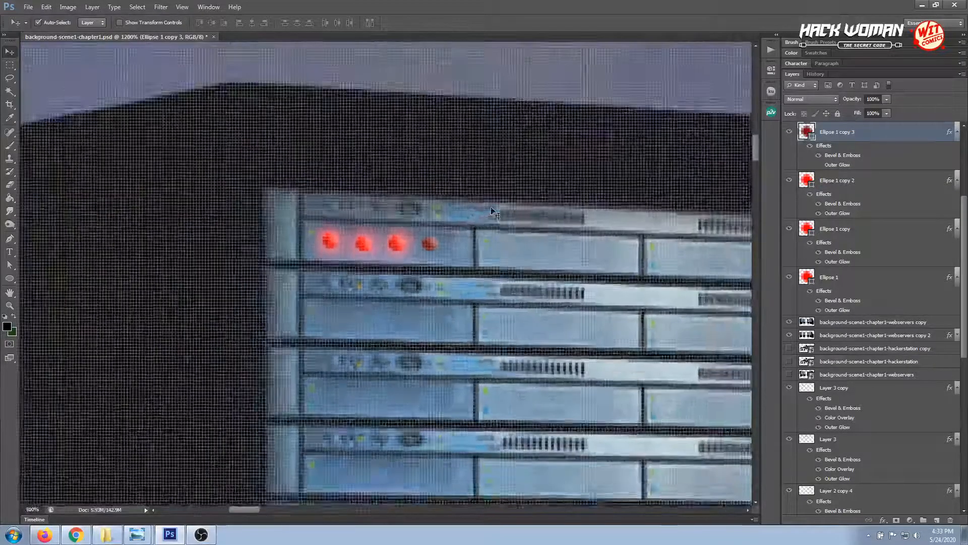
key(ctrl+minus)
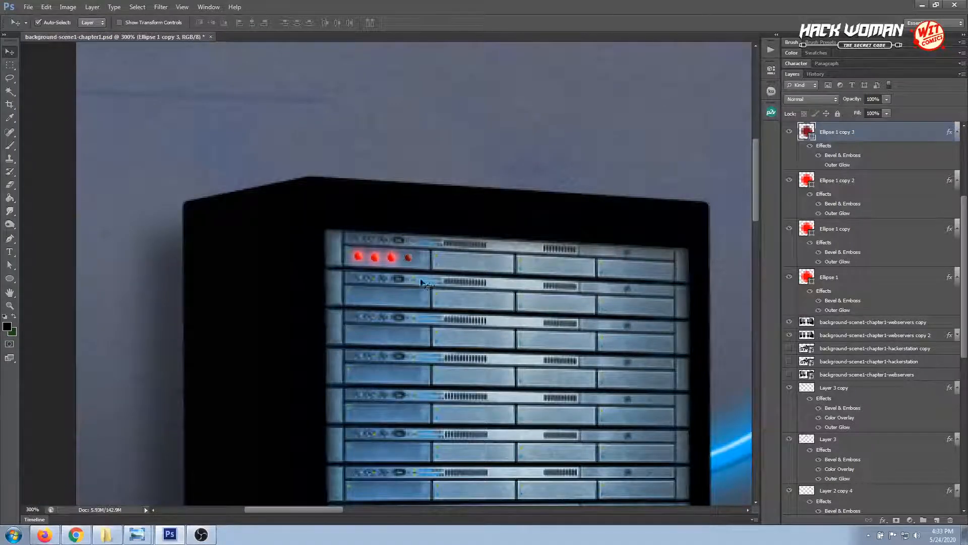
Lower the first red light one pixel to level it with the other three lights
click(358, 259)
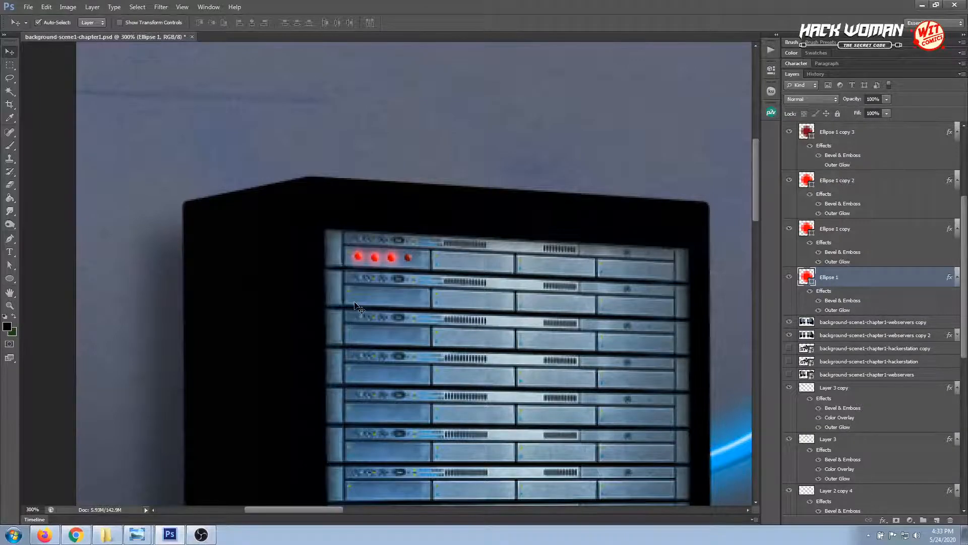
key(ctrl+plus)
key(ctrl+plus)
key(ctrl+plus)
key(ctrl+plus)
key(ctrl+plus)
key(ctrl+plus)
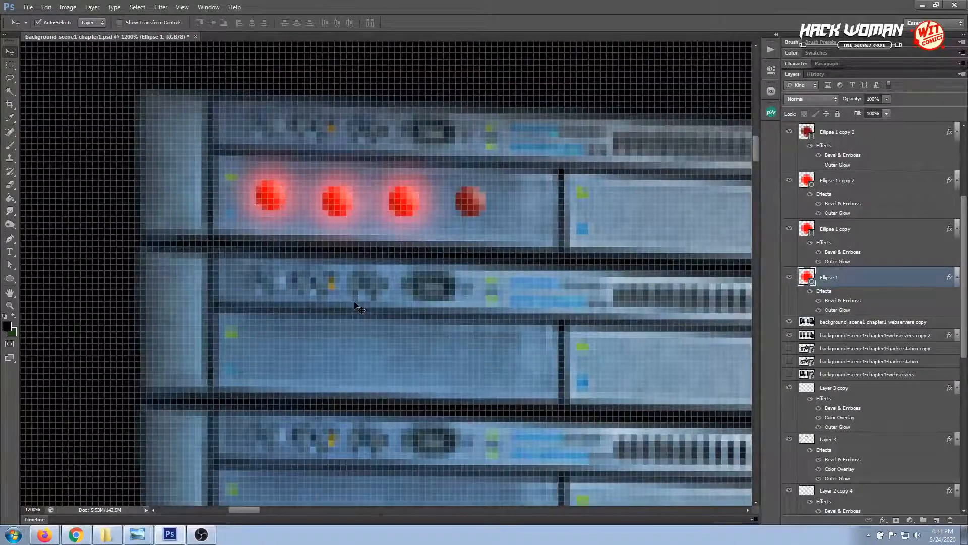
key(Down)
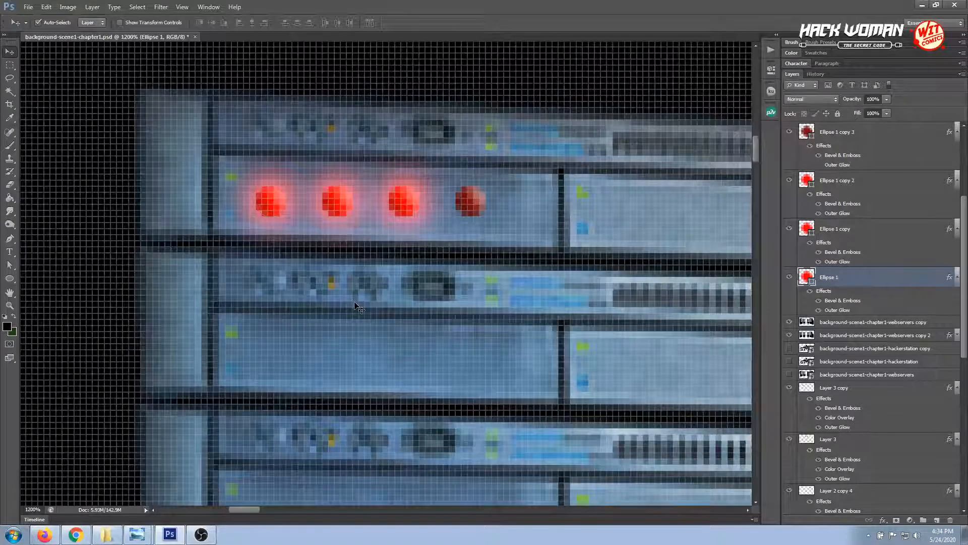
Inspect the row of red lights on the left server rack at 100% zoom
key(ctrl+minus)
key(ctrl+minus)
key(ctrl+minus)
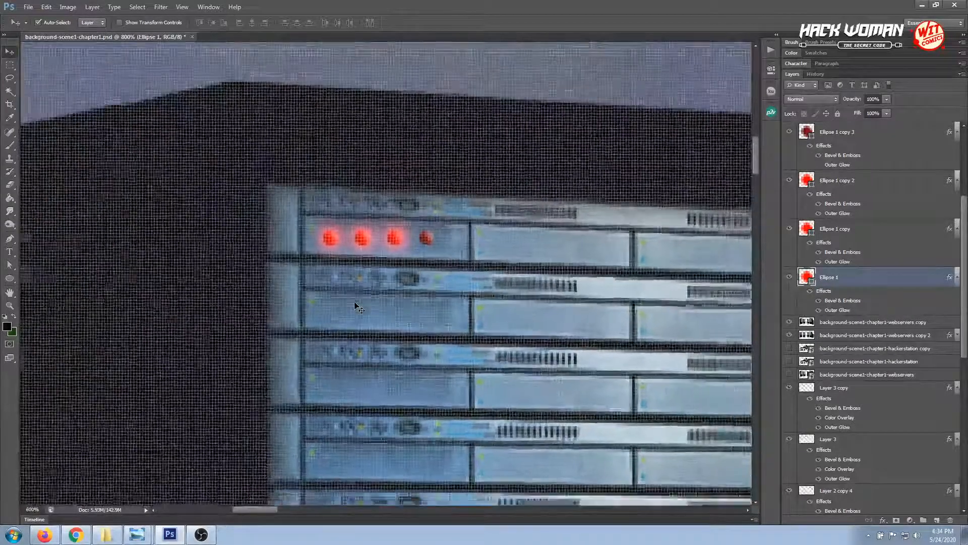
key(ctrl+minus)
key(ctrl+minus)
key(ctrl+minus)
key(ctrl+minus)
key(ctrl+minus)
key(ctrl+minus)
key(ctrl+minus)
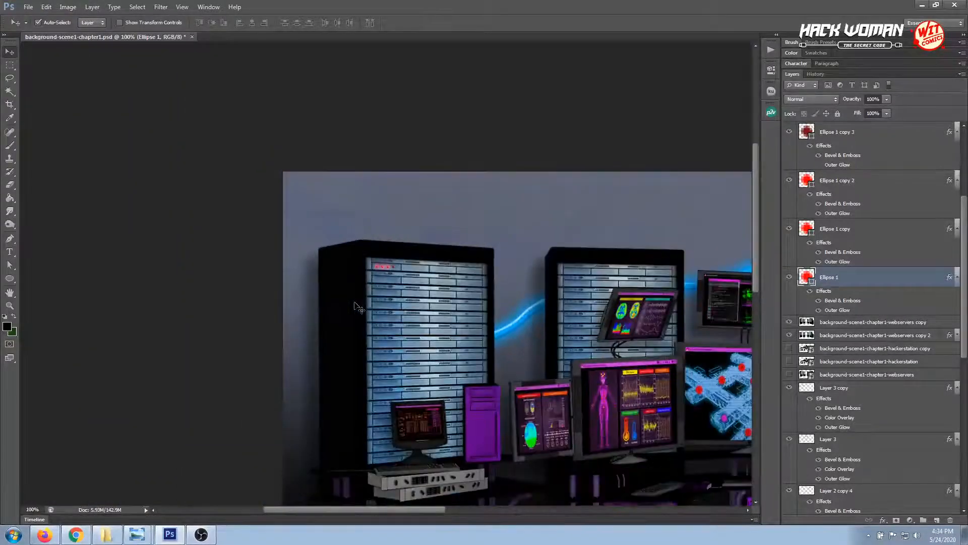
click(280, 239)
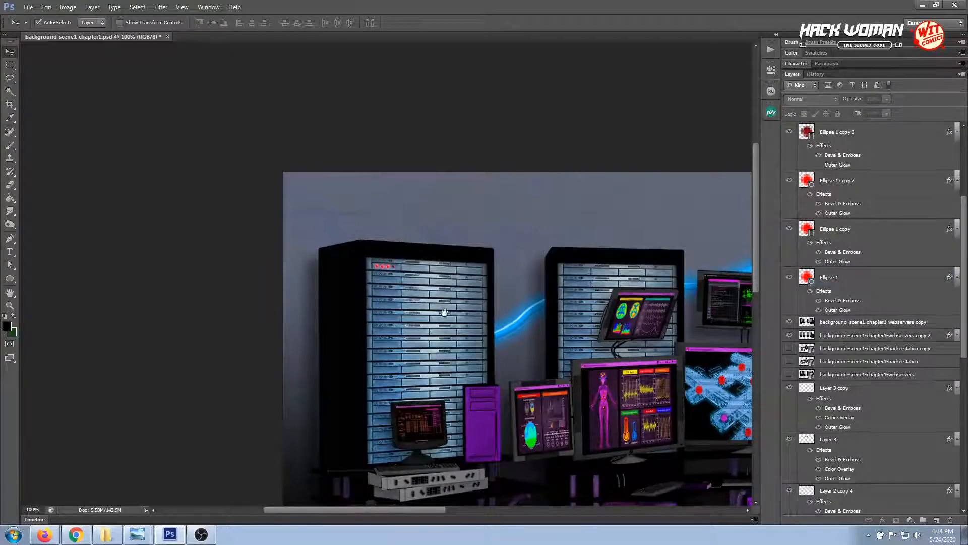
drag(443, 312, 375, 289)
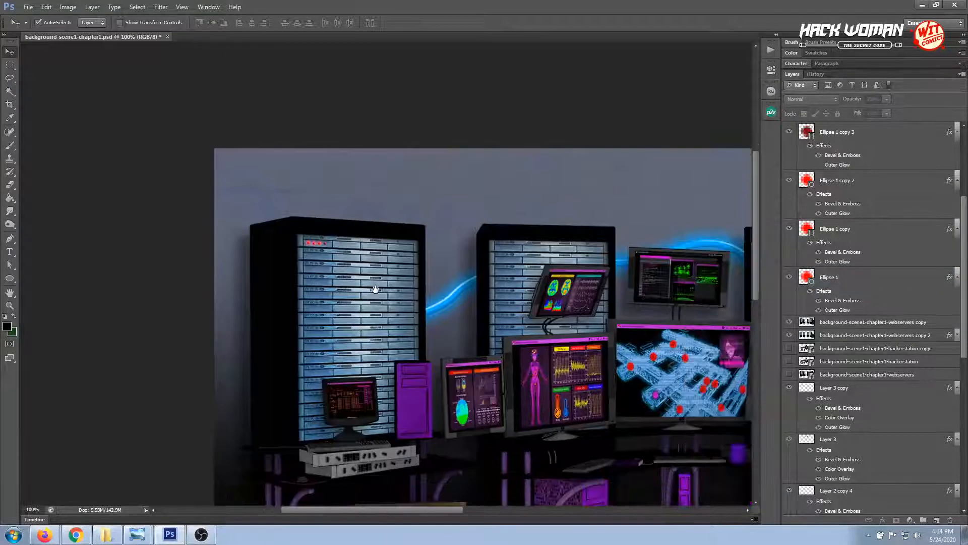
Raise the first light one pixel and lower the unlit fourth light one pixel so the row follows the panel's slant
click(326, 246)
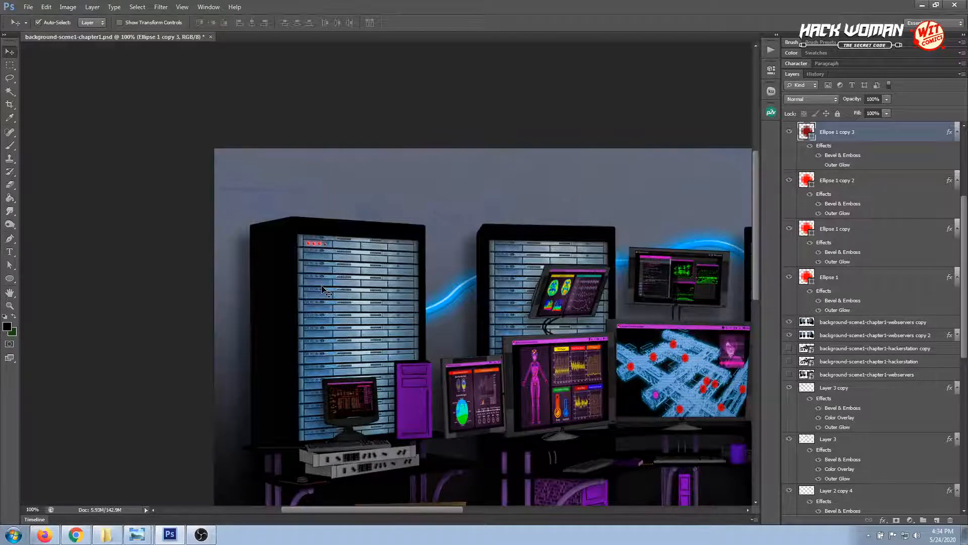
key(super)
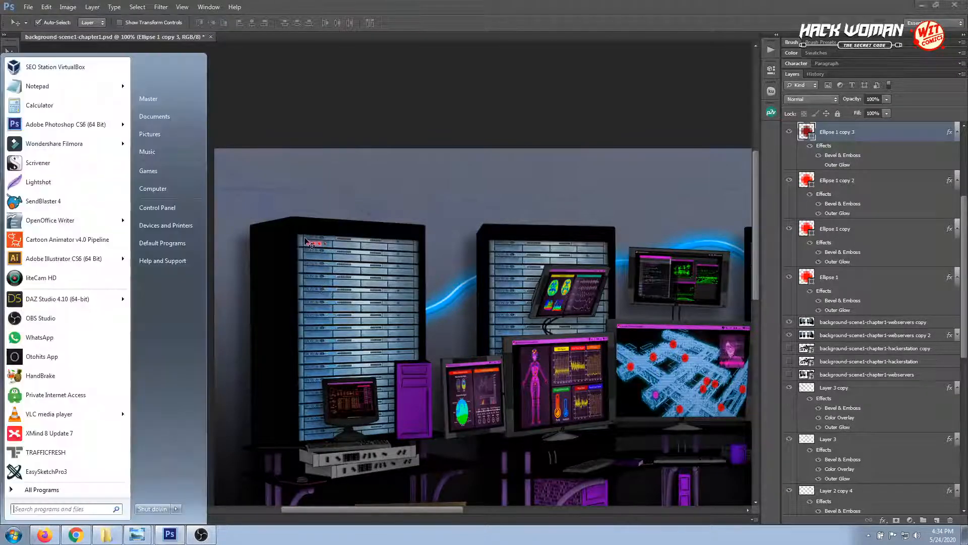
key(super)
key(alt)
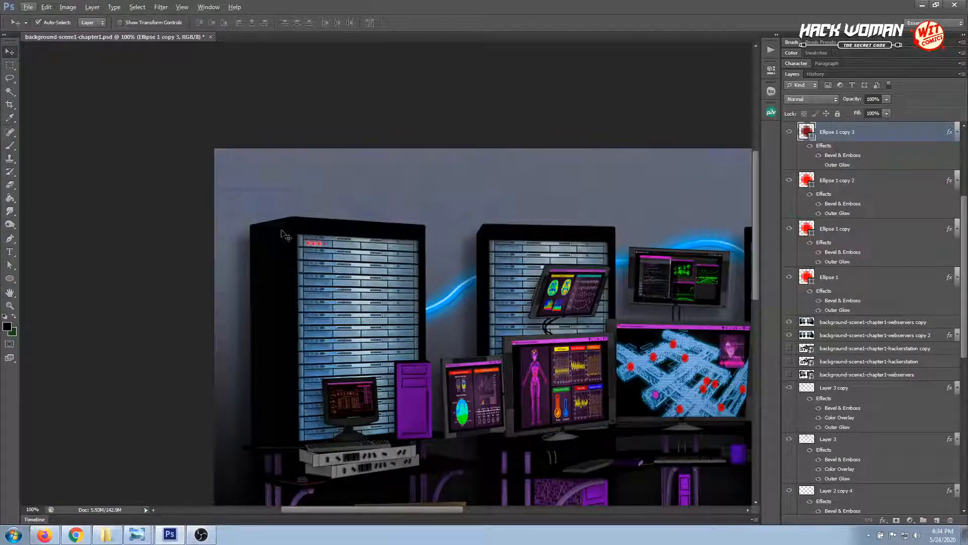
key(z)
drag(288, 230, 371, 277)
key(space)
drag(493, 333, 299, 279)
drag(213, 217, 234, 230)
click(10, 52)
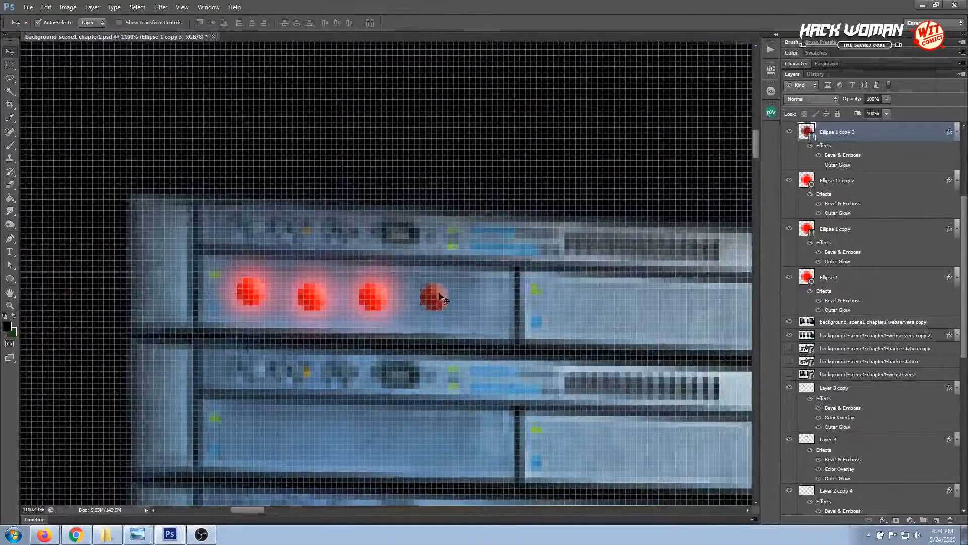
key(Down)
scroll(474, 323, down, 5)
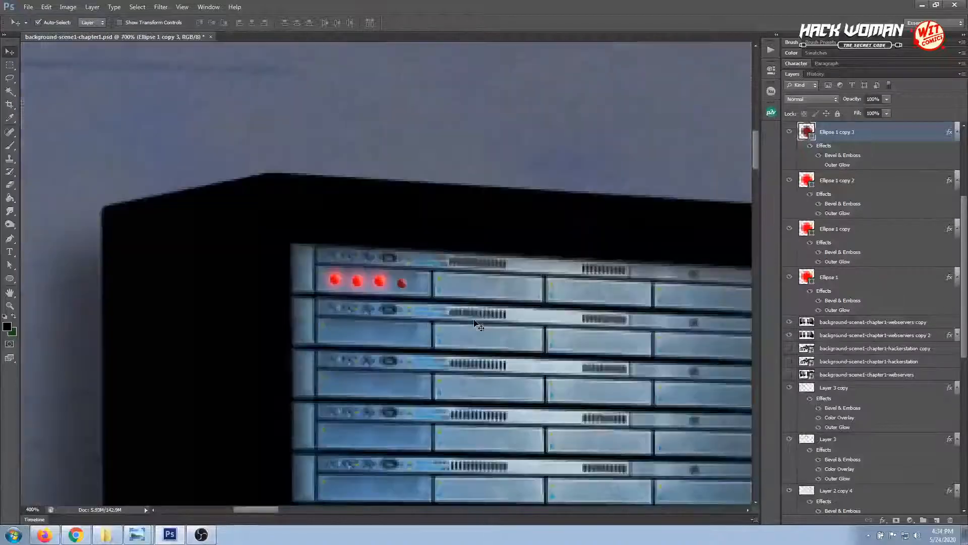
scroll(474, 323, down, 4)
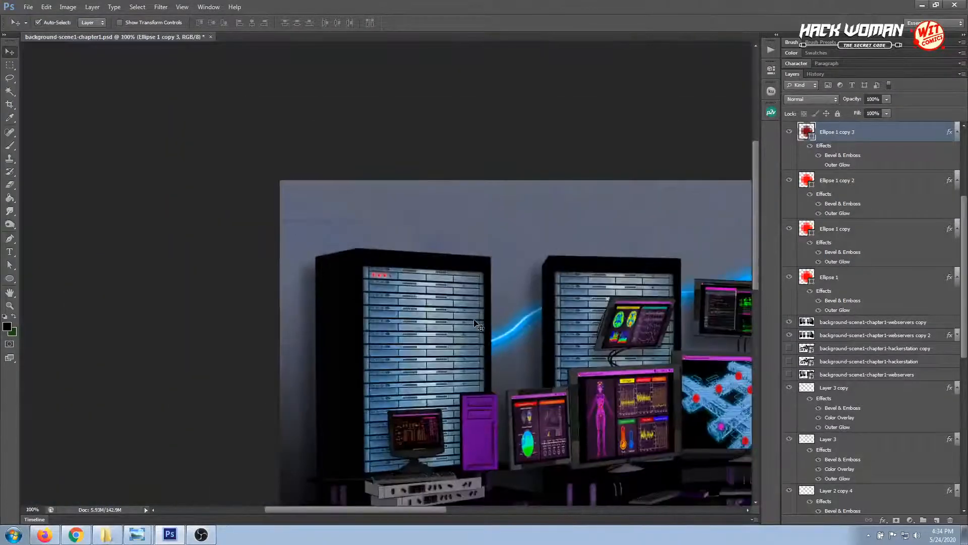
scroll(475, 325, down, 1)
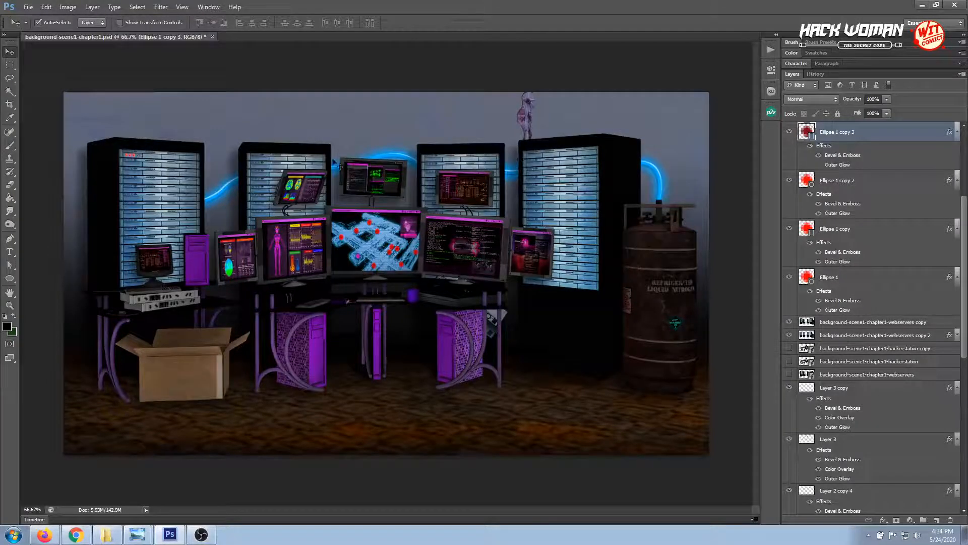
Draw a straight red guide line about 61 px long with 1 px weight beneath the four lights, following the panel's slant
click(9, 305)
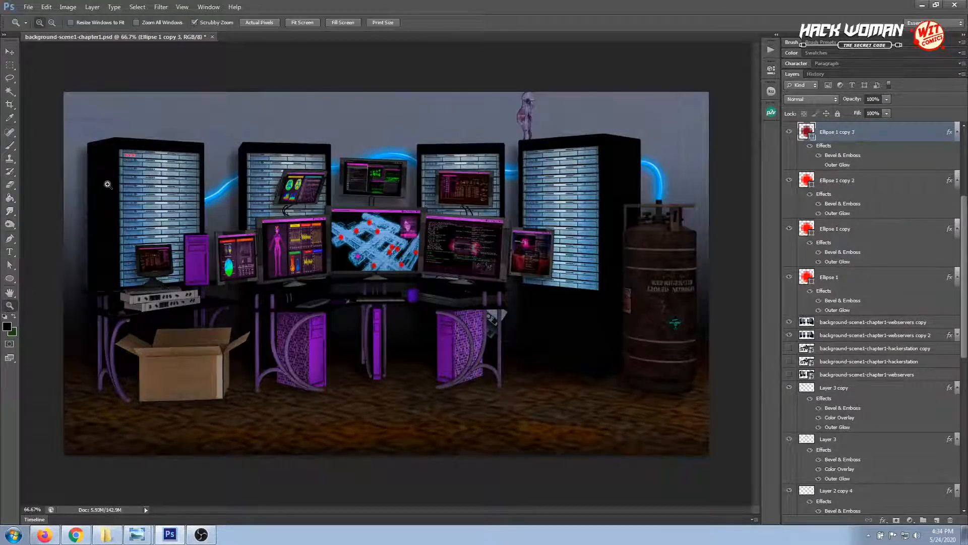
drag(120, 148, 190, 247)
click(10, 53)
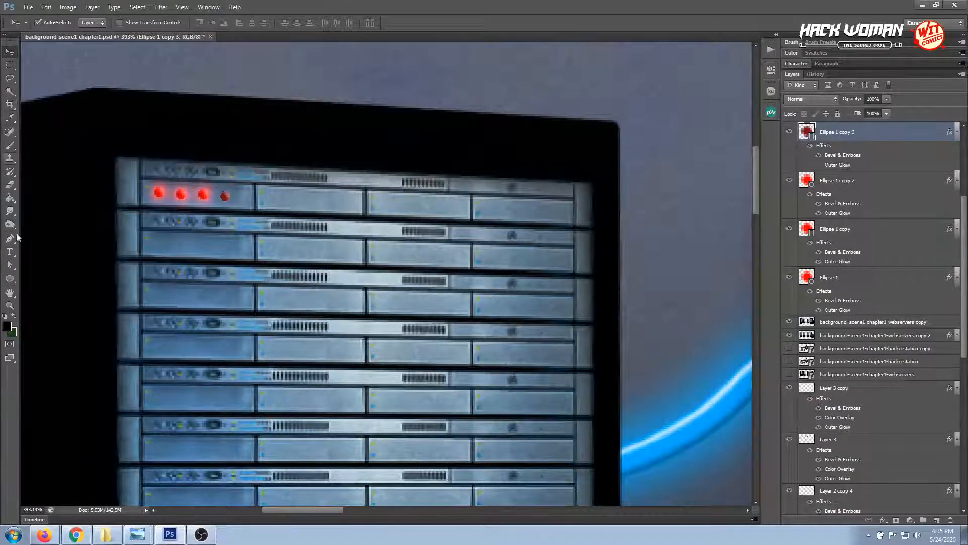
click(9, 278)
click(77, 316)
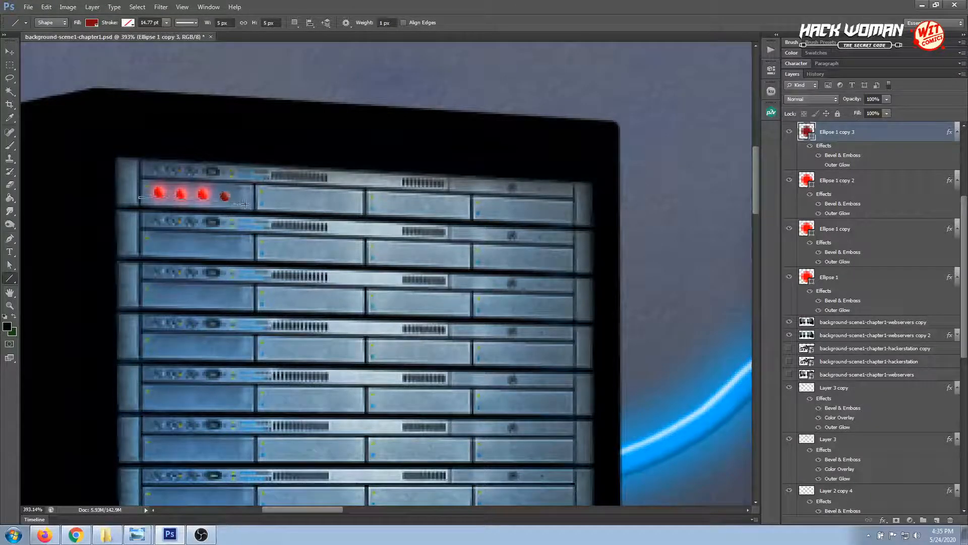
drag(259, 200, 258, 201)
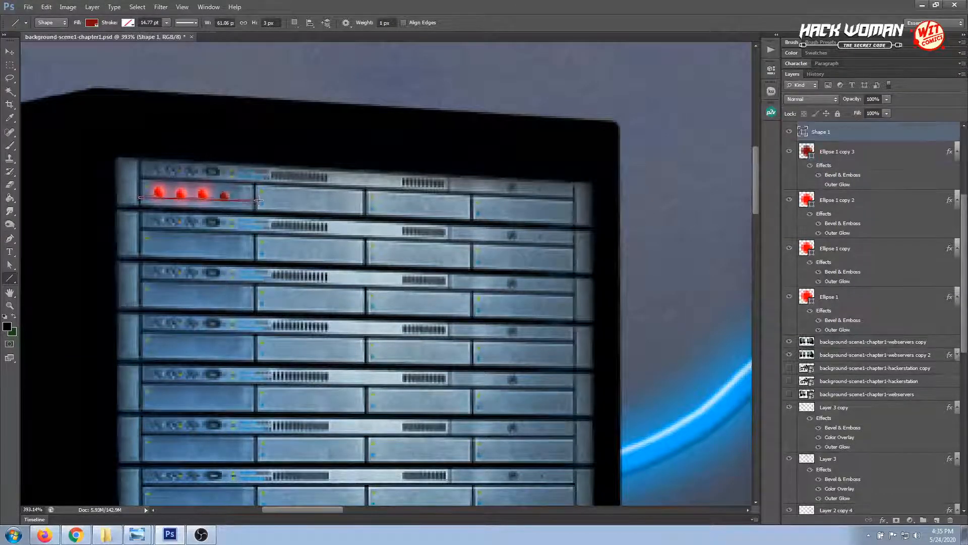
key(v)
Raise the second, third and fourth red lights one pixel each, aligning them against the slanted guide line
click(9, 305)
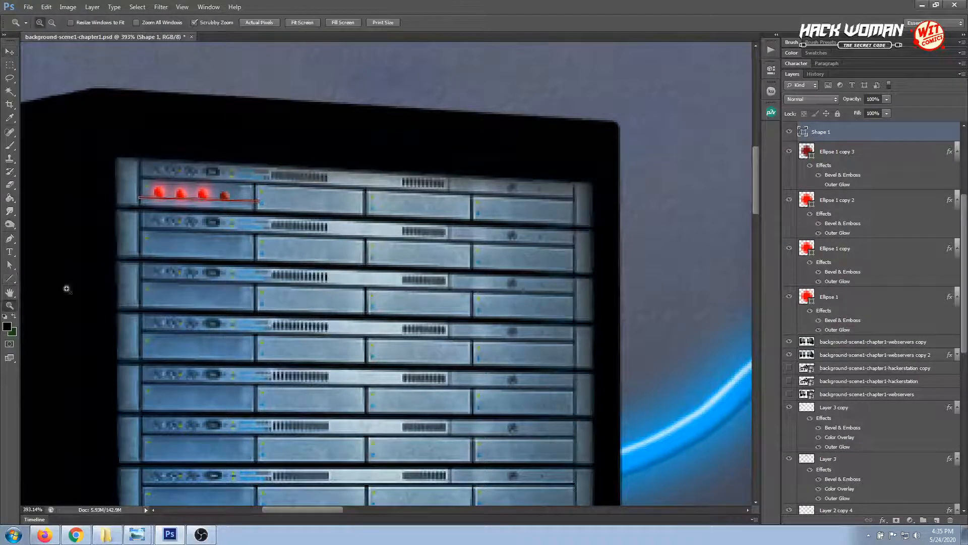
click(177, 182)
click(177, 183)
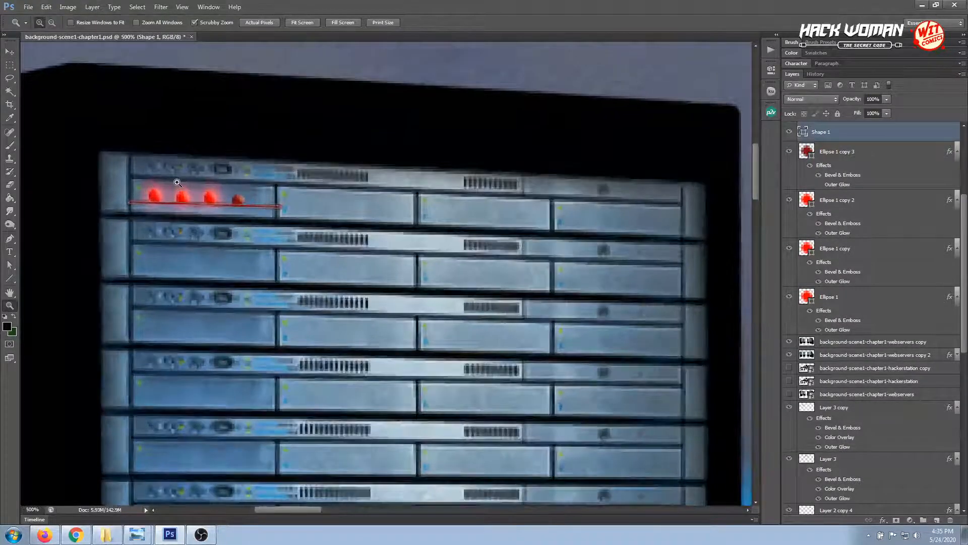
click(177, 182)
click(12, 52)
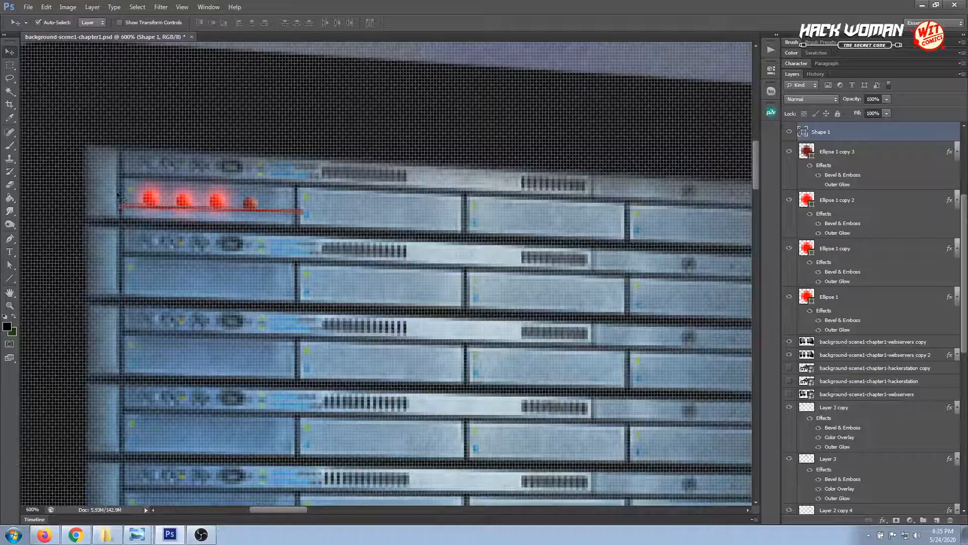
click(152, 201)
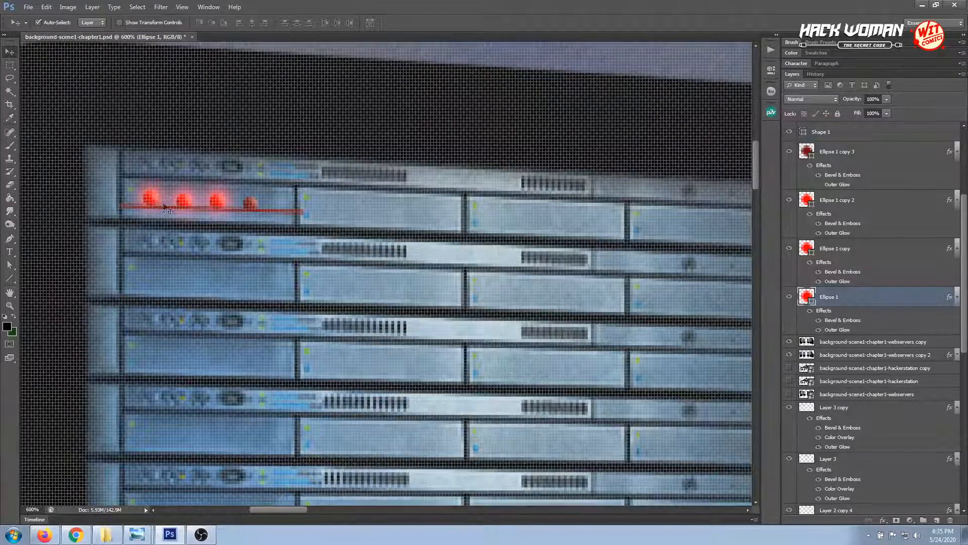
click(187, 207)
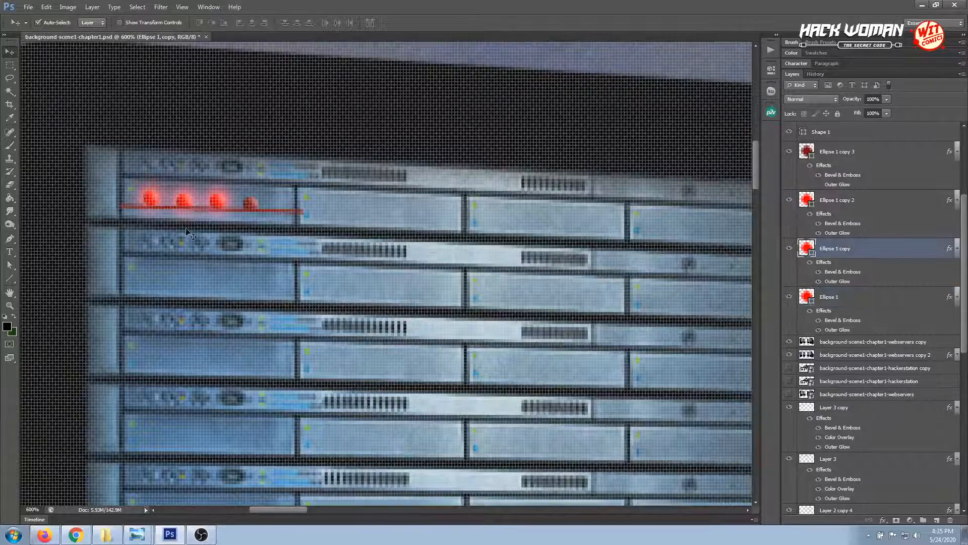
click(218, 202)
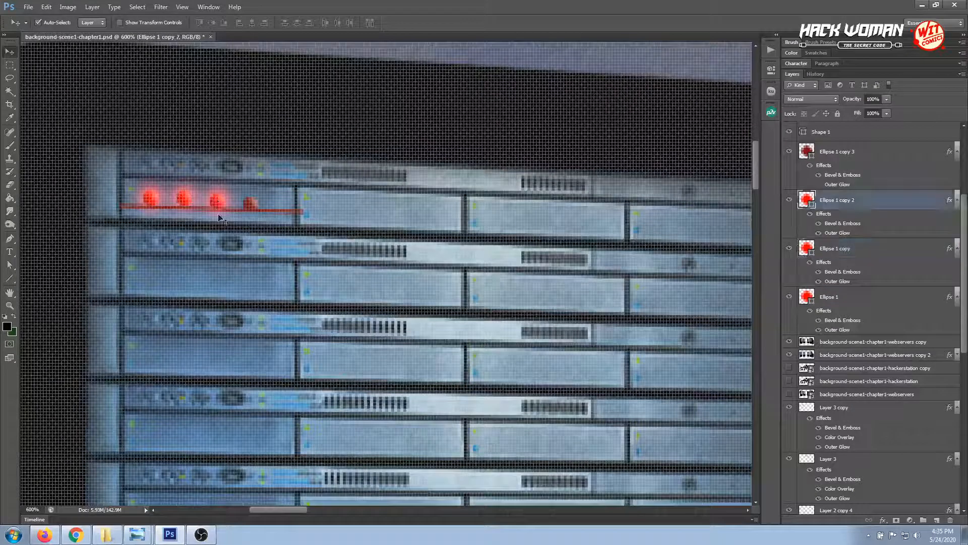
click(250, 206)
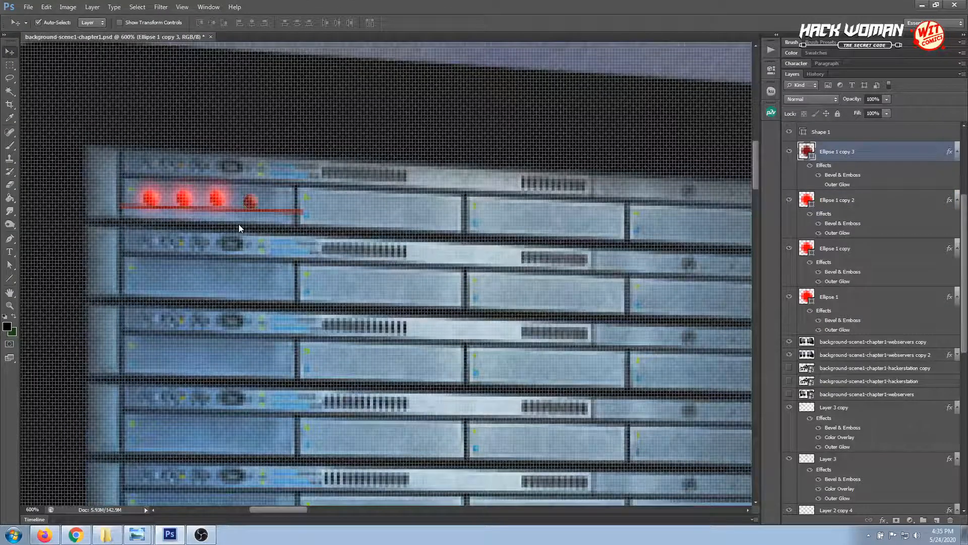
Lower the third red light one pixel and hide the guide line
click(218, 202)
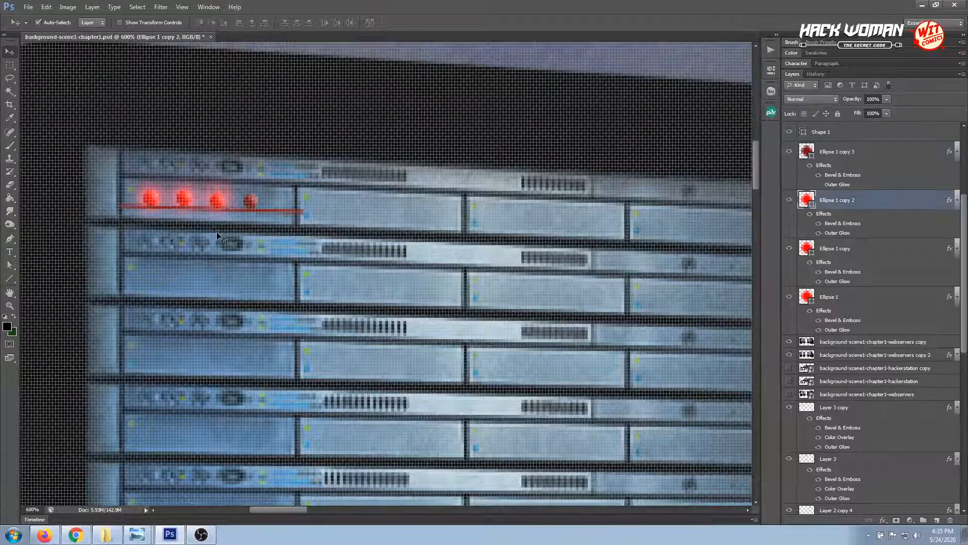
click(286, 212)
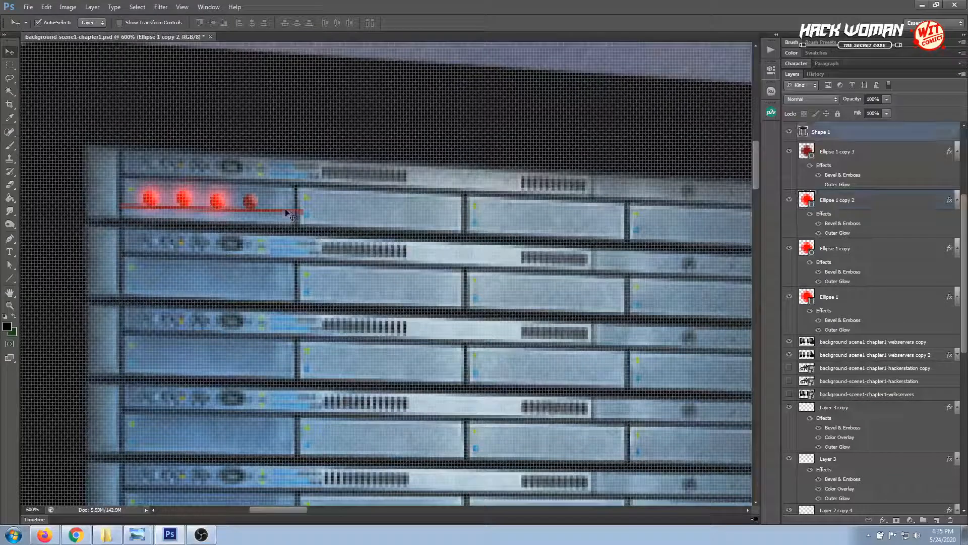
click(789, 132)
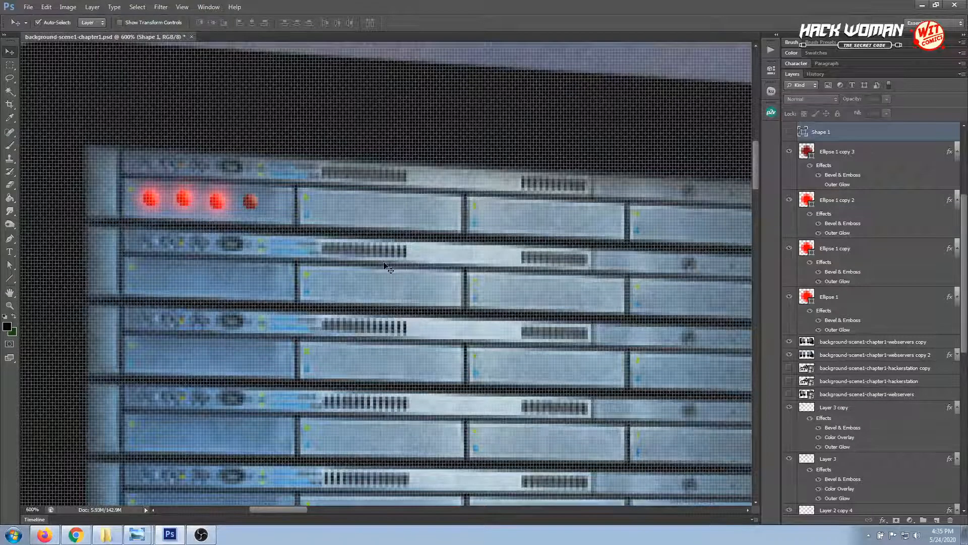
Try the second red light one pixel lower, then return it to its previous height
click(183, 200)
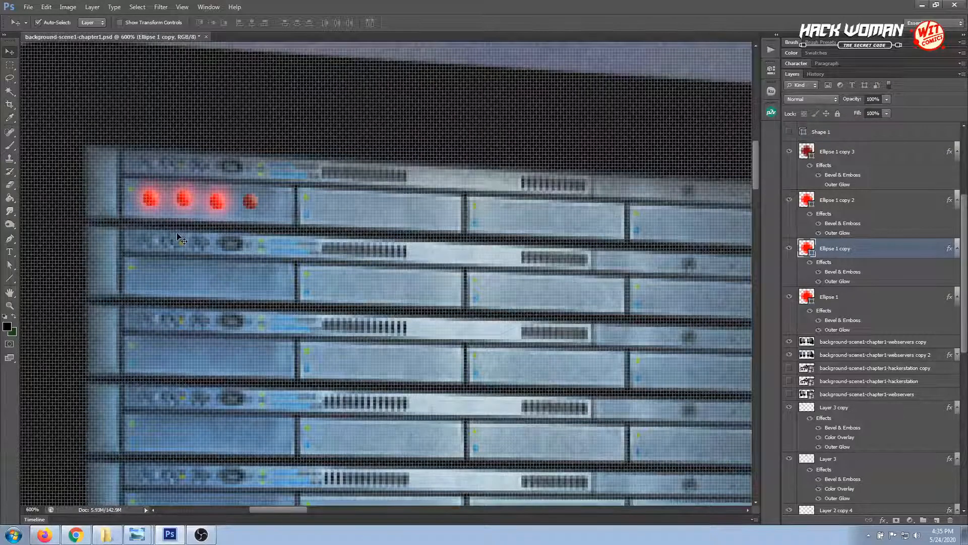
key(Down)
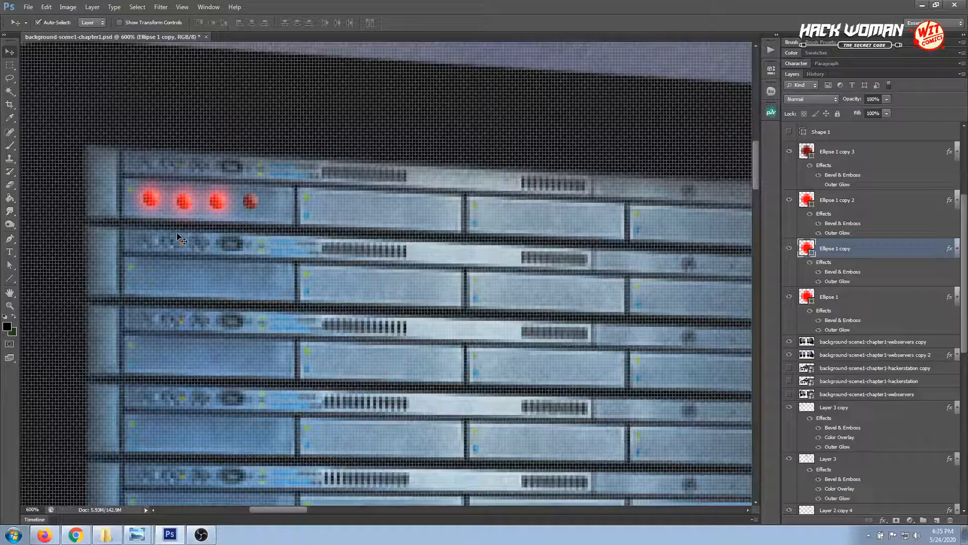
key(Up)
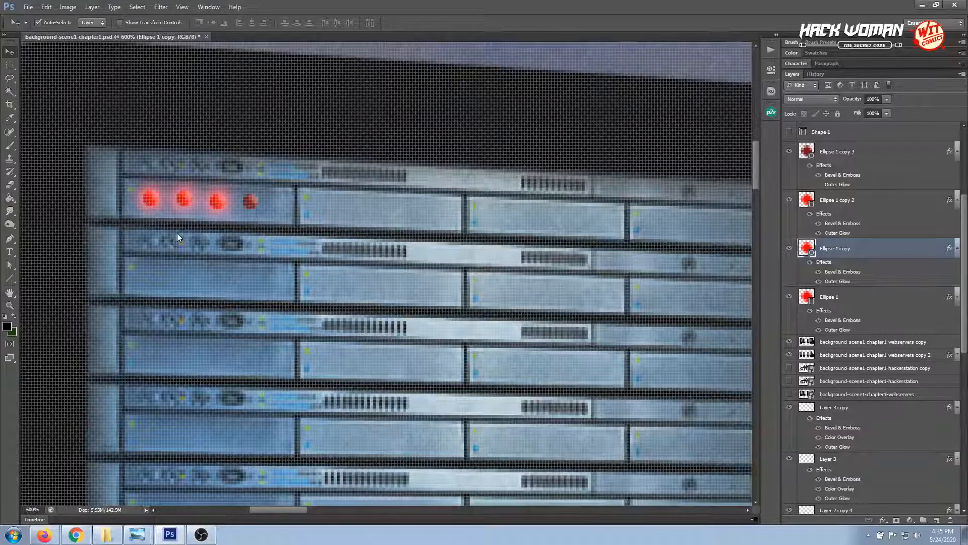
Group the four red light layers, Ellipse 1 through Ellipse 1 copy 3, into one layer group
key(ctrl+minus)
key(ctrl+minus)
key(ctrl+minus)
key(ctrl+minus)
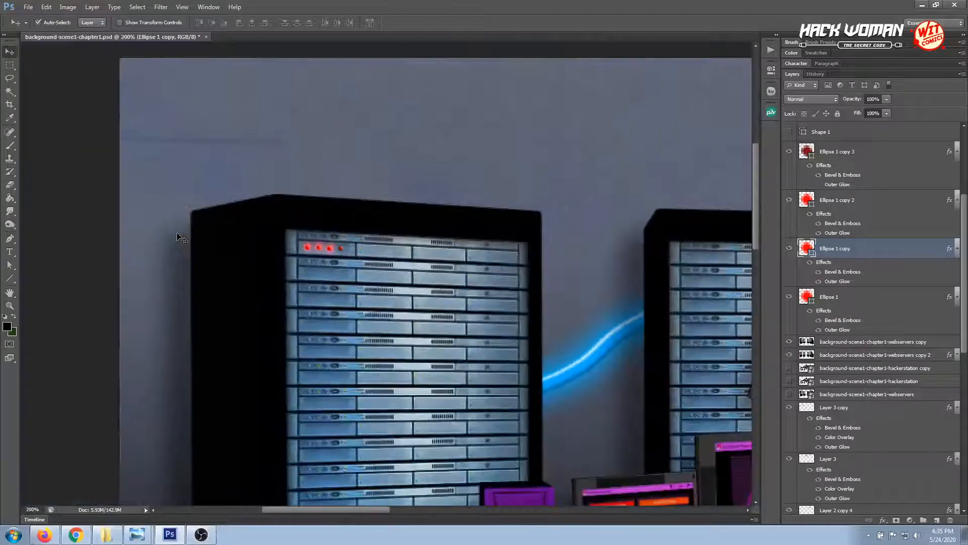
click(177, 234)
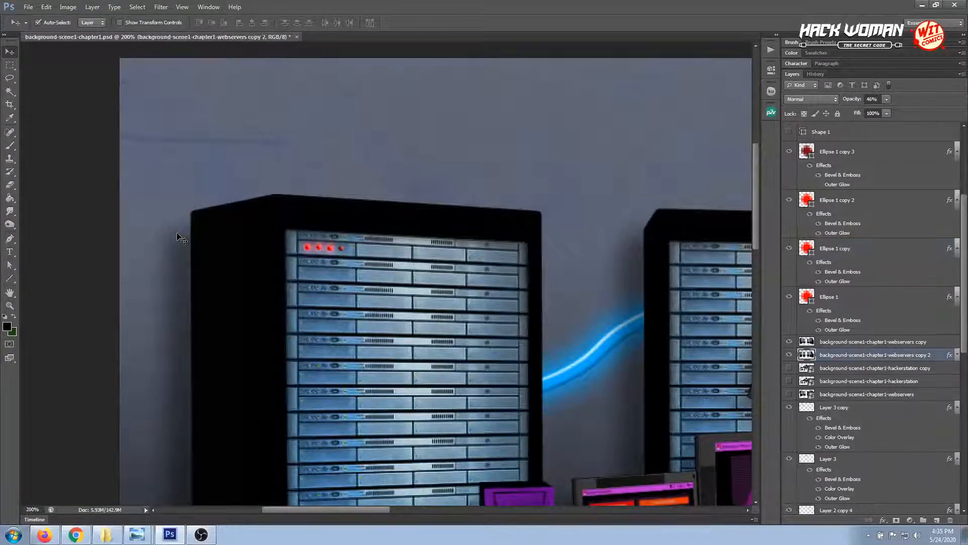
key(ctrl+minus)
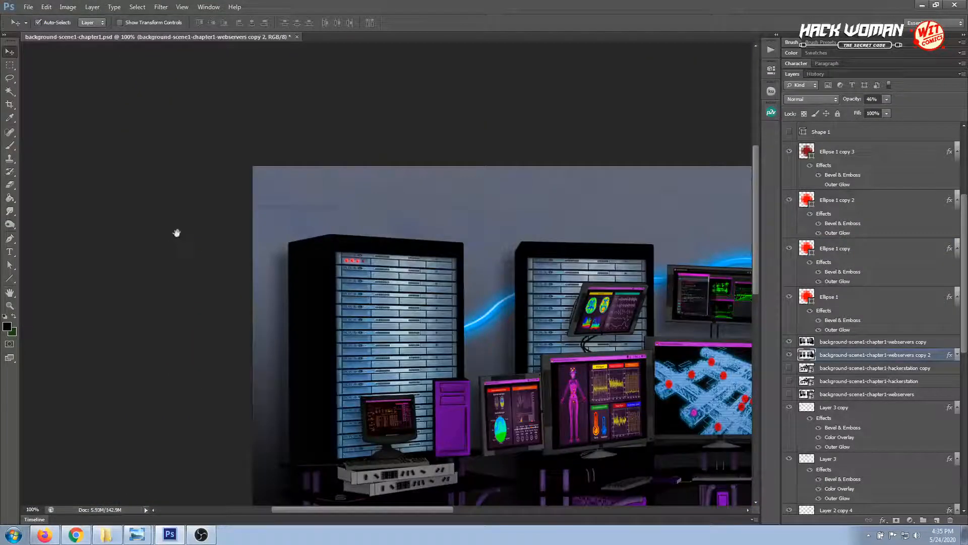
drag(374, 353, 250, 353)
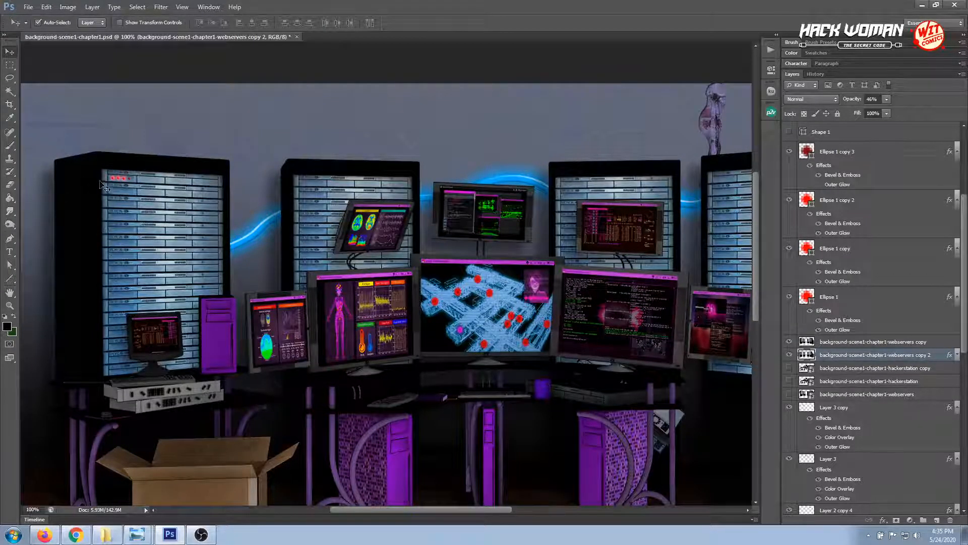
click(843, 299)
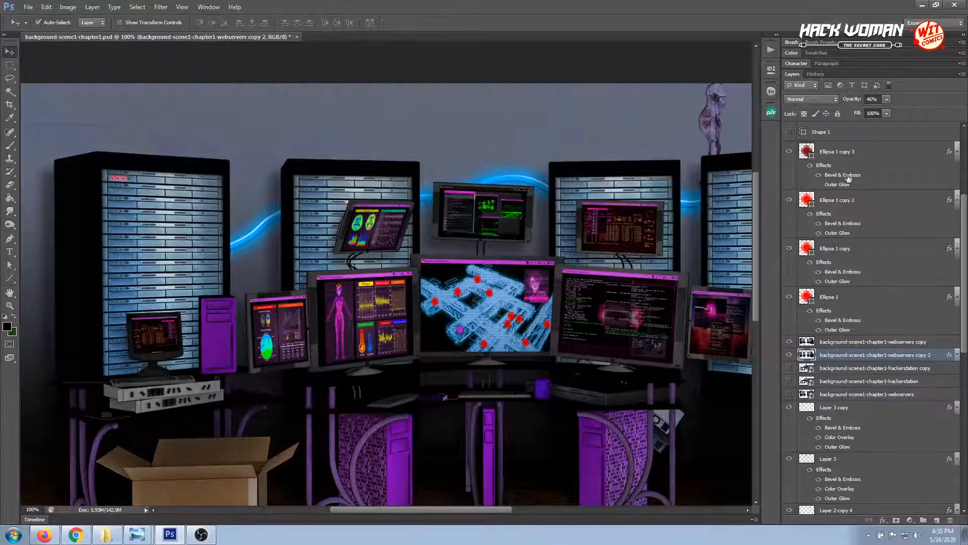
shift+click(849, 153)
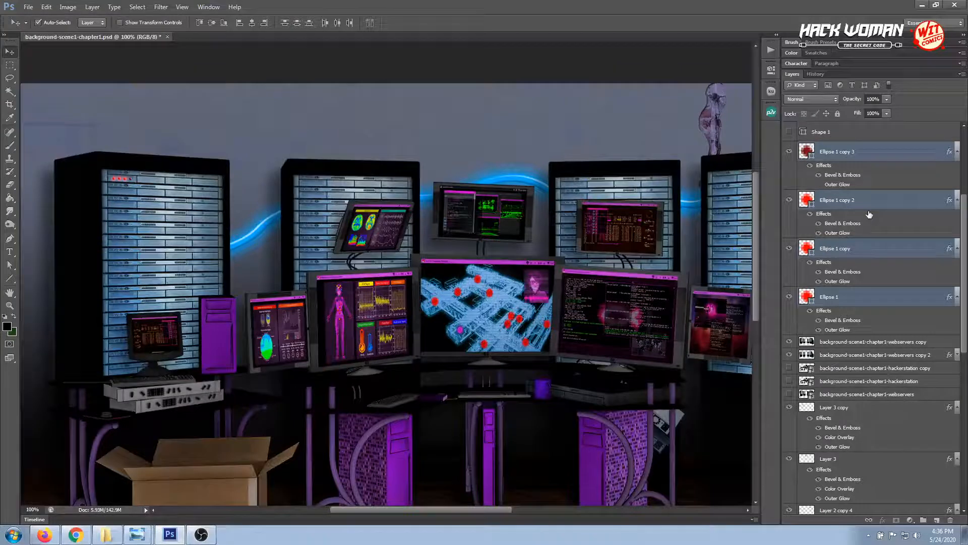
key(ctrl+g)
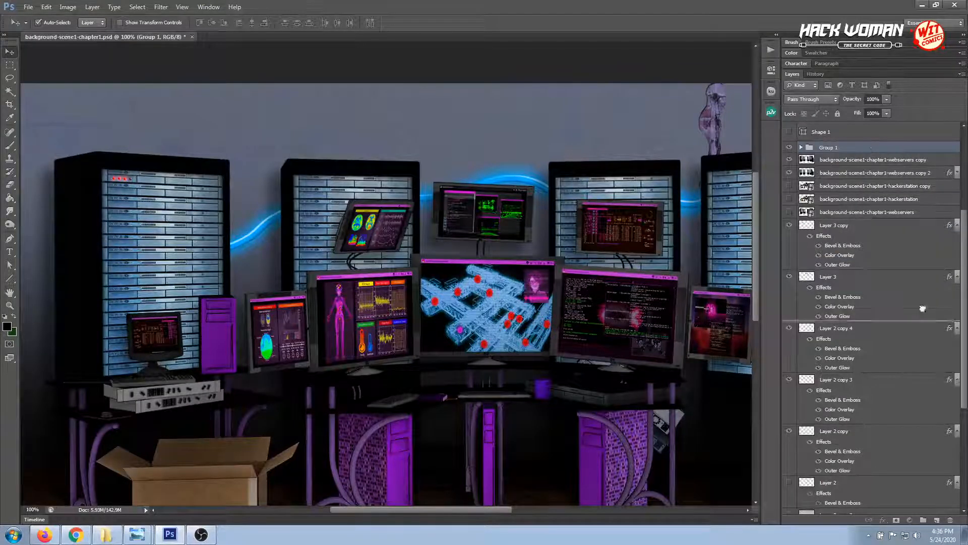
Turn off Auto-Select, duplicate the light group twice, and place the copies on the second and third rows of the leftmost server rack
key(ctrl+j)
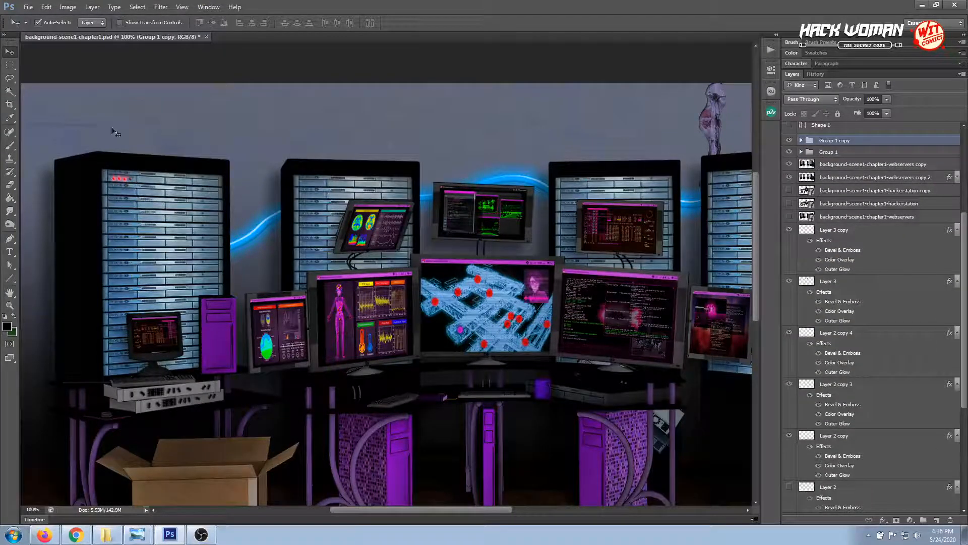
click(52, 24)
drag(129, 217, 129, 218)
key(ctrl+j)
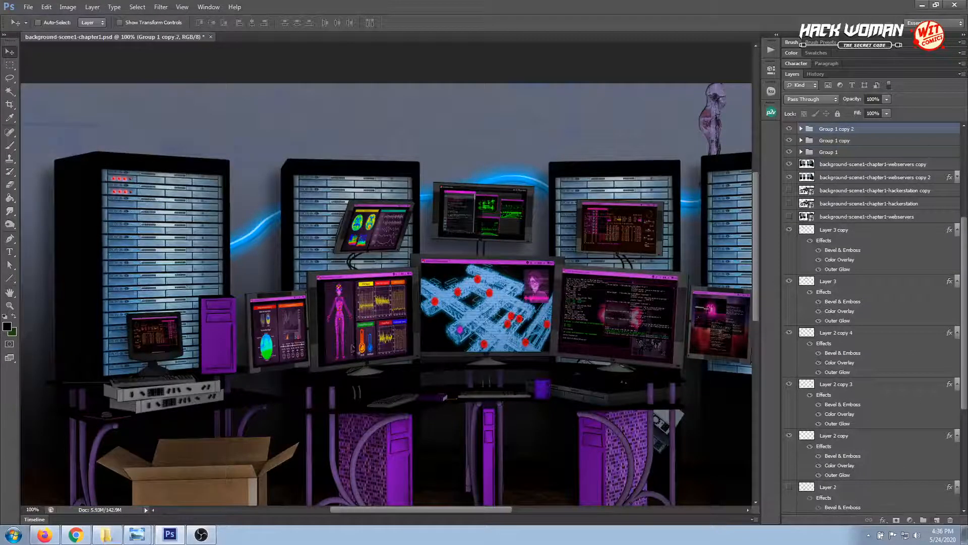
drag(133, 197, 132, 204)
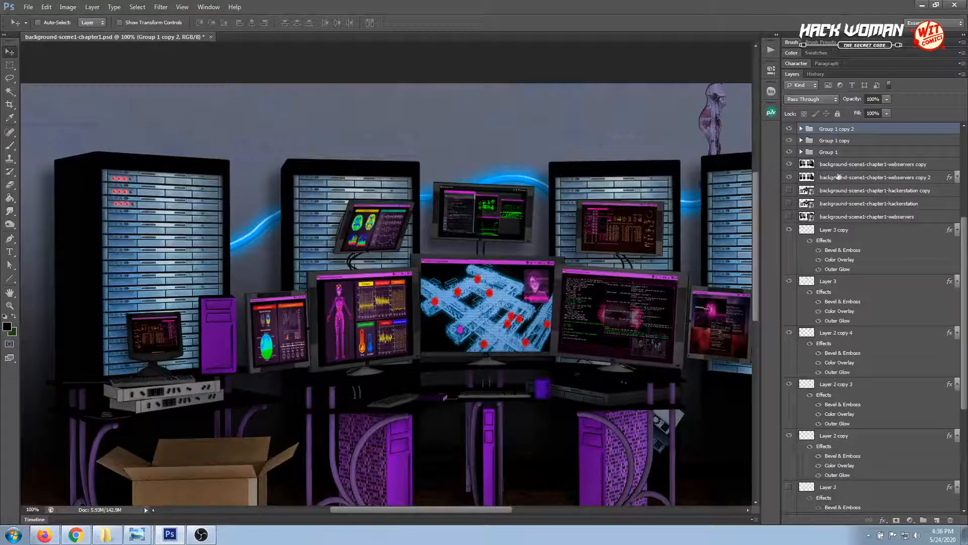
Duplicate the light group five more times, placing one copy on each of the rack's fourth to eighth rows
scroll(866, 162, up, 1)
drag(863, 145, 937, 520)
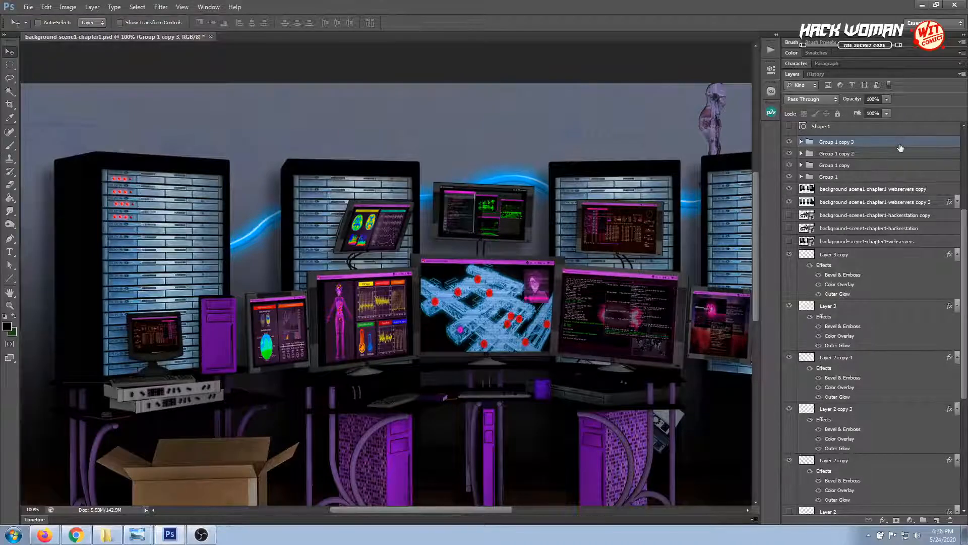
drag(901, 147, 936, 520)
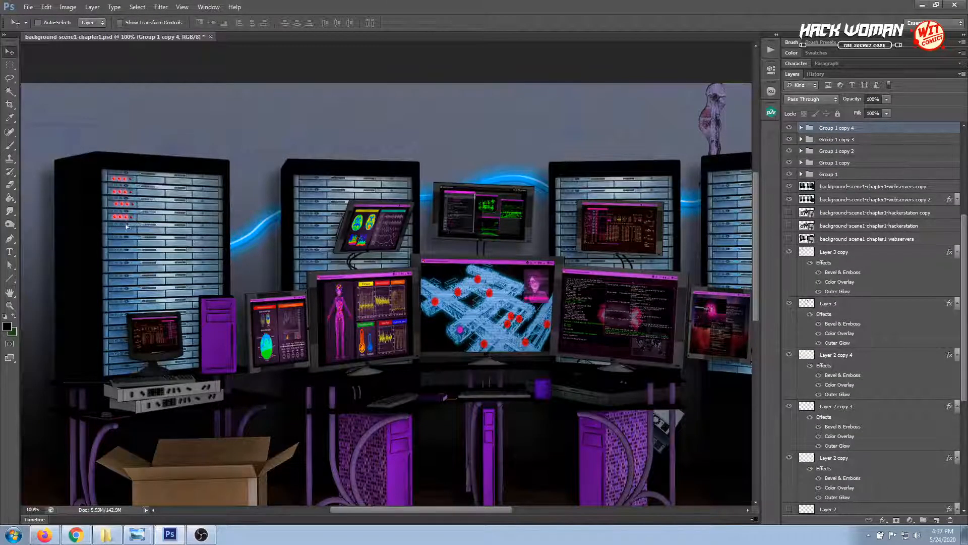
drag(126, 223, 125, 233)
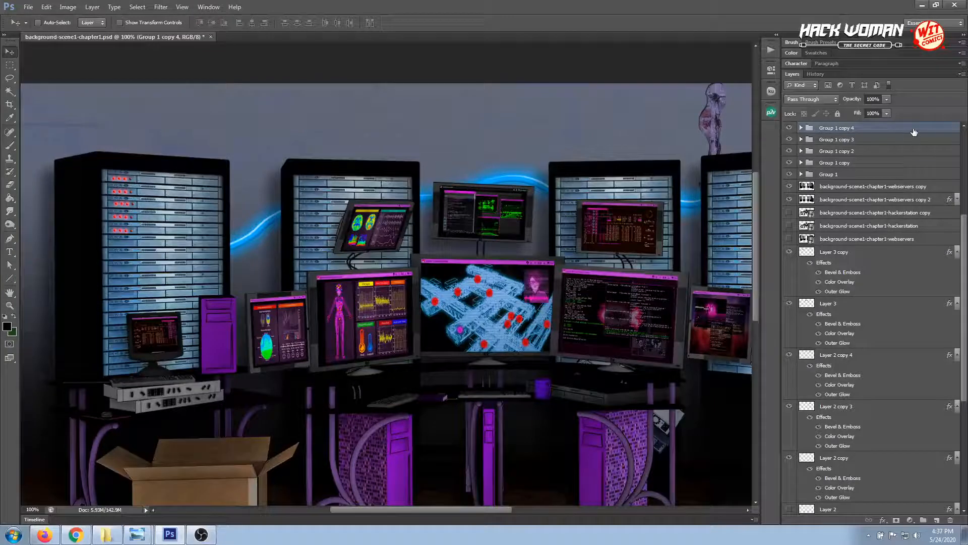
drag(913, 133, 938, 519)
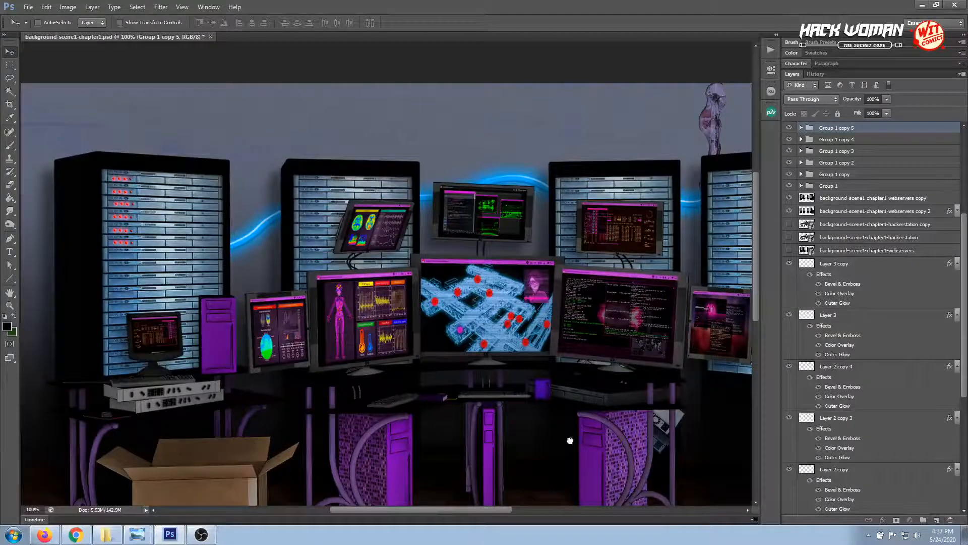
key(ctrl+j)
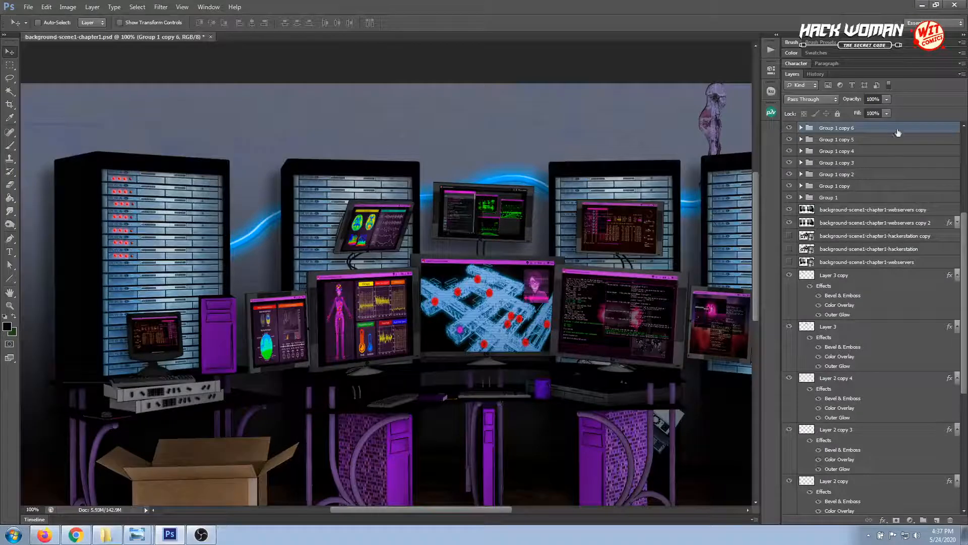
key(ctrl+j)
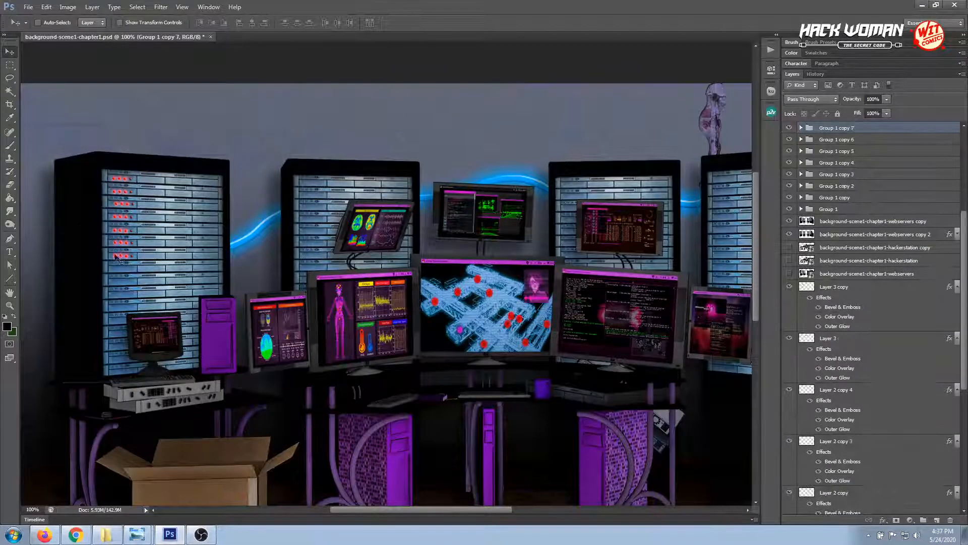
drag(127, 254, 127, 270)
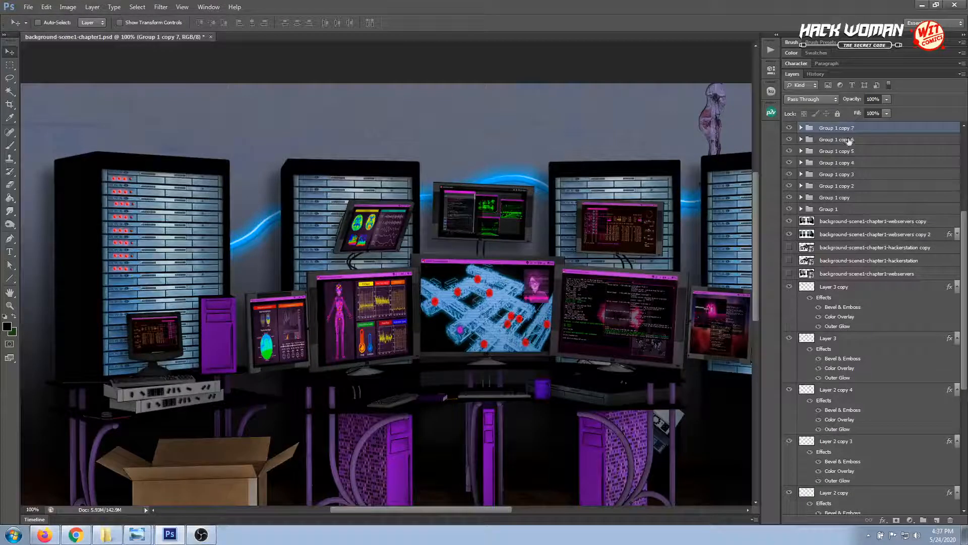
Add four more copies of the light group on the rack's ninth to twelfth rows, one per row
drag(933, 500, 936, 520)
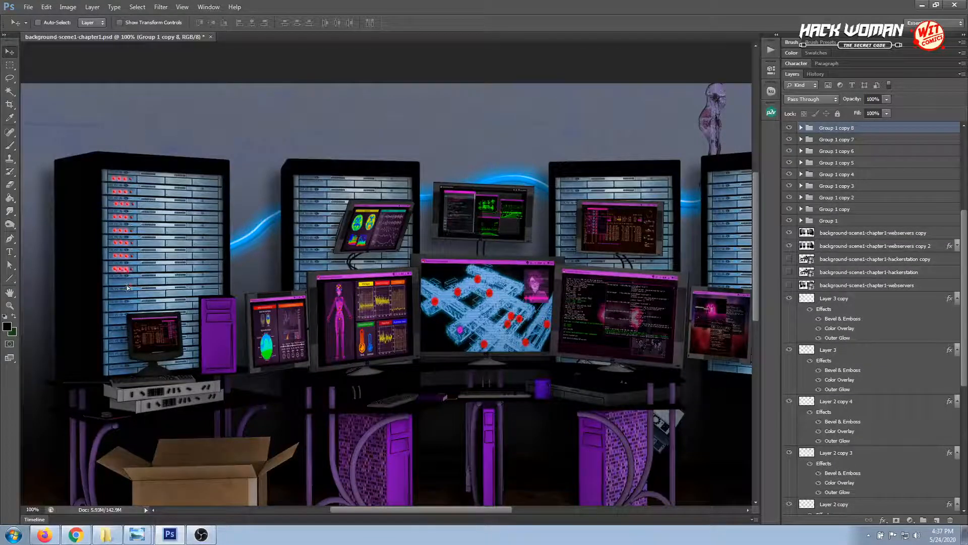
drag(126, 284, 125, 283)
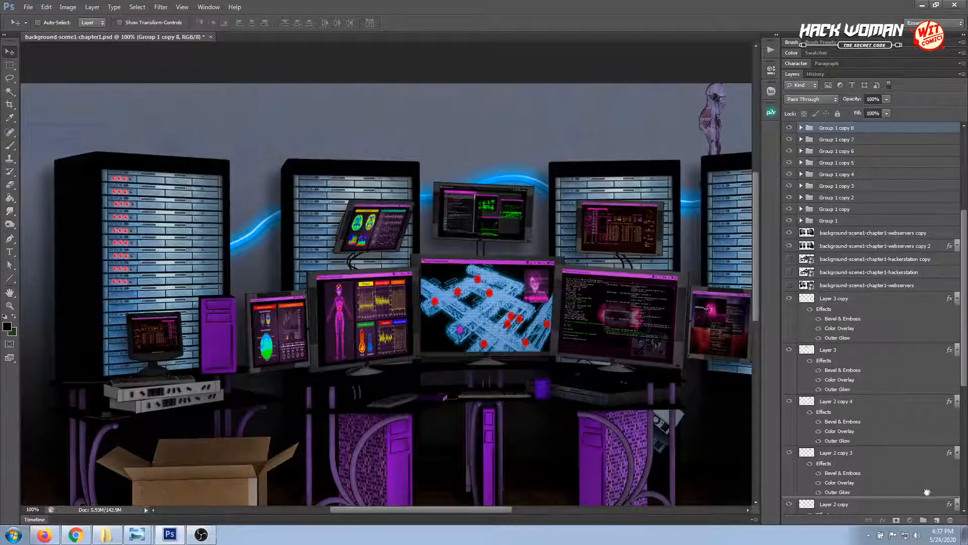
key(ctrl+j)
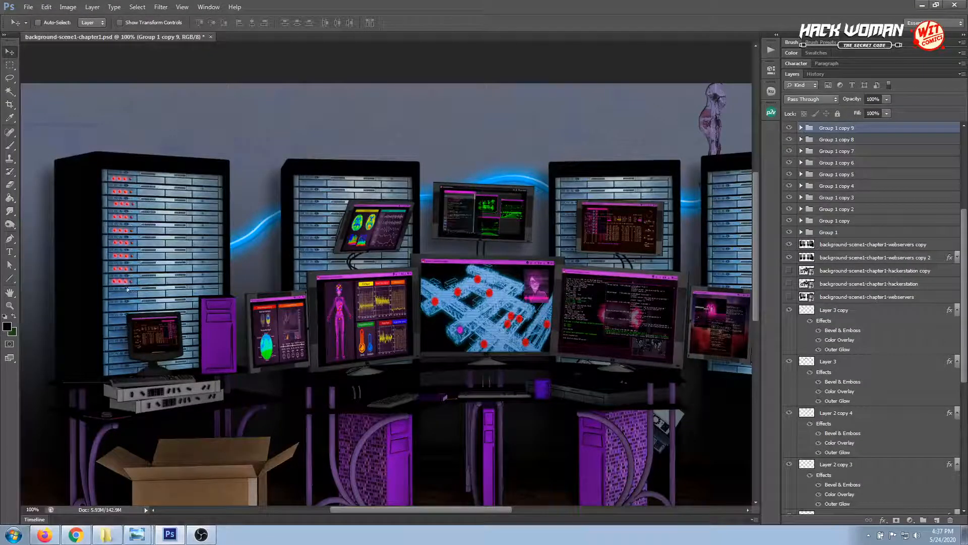
drag(126, 281, 127, 295)
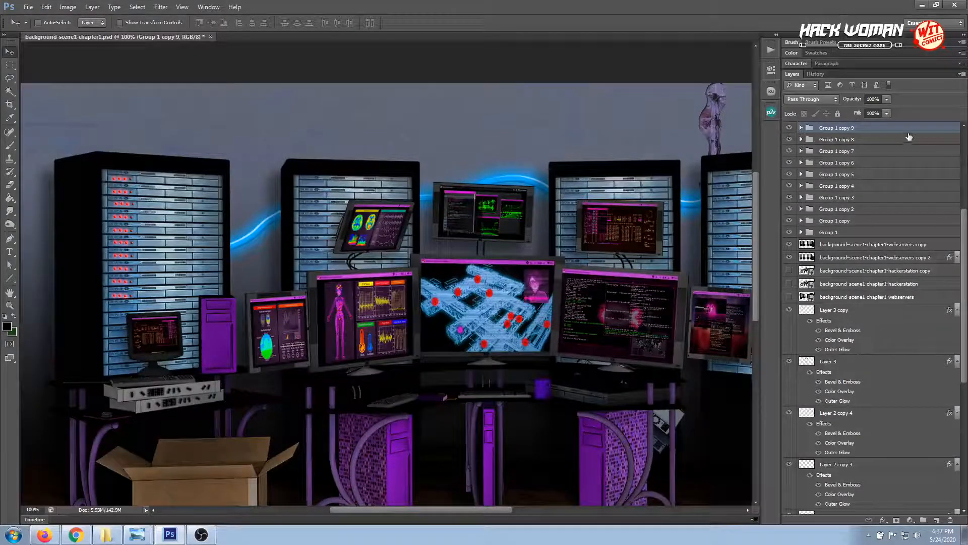
drag(909, 131, 937, 514)
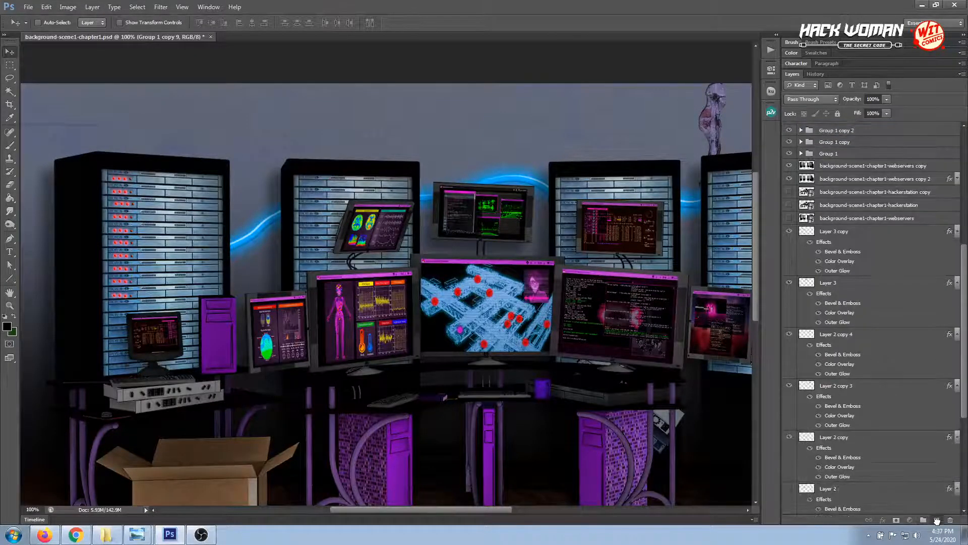
drag(117, 297, 118, 306)
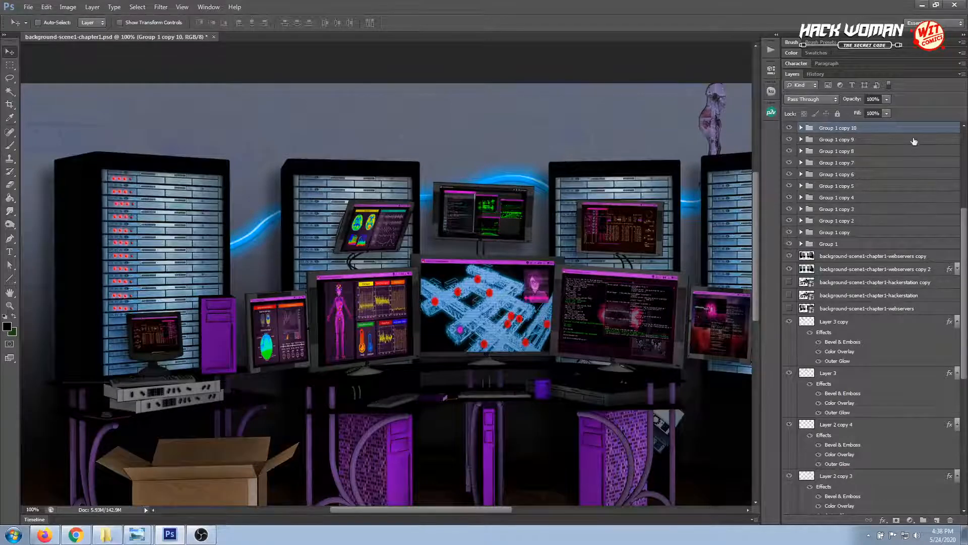
drag(908, 130, 936, 518)
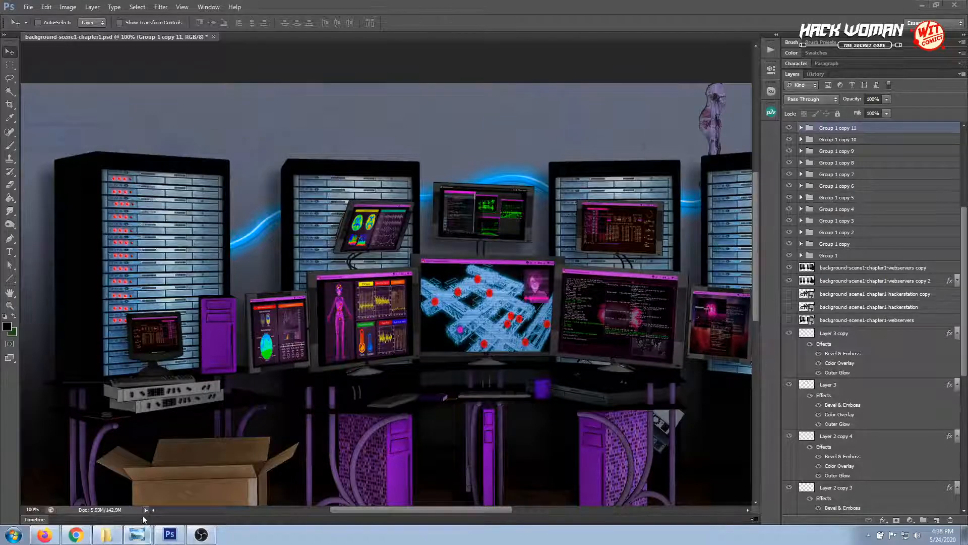
Switch to Windows Photo Viewer, examine the server rack in background-scene1-chapter1.png, and return to Photoshop
click(137, 535)
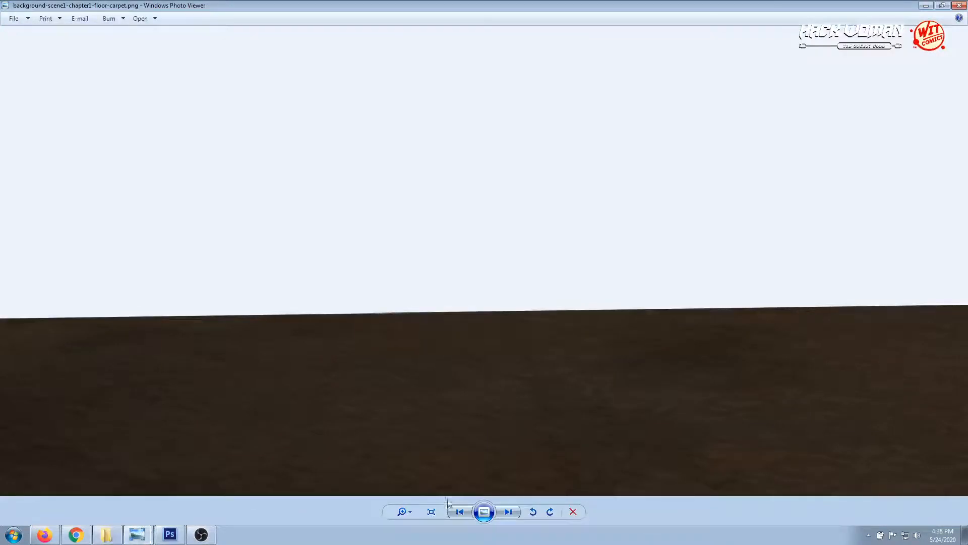
click(459, 512)
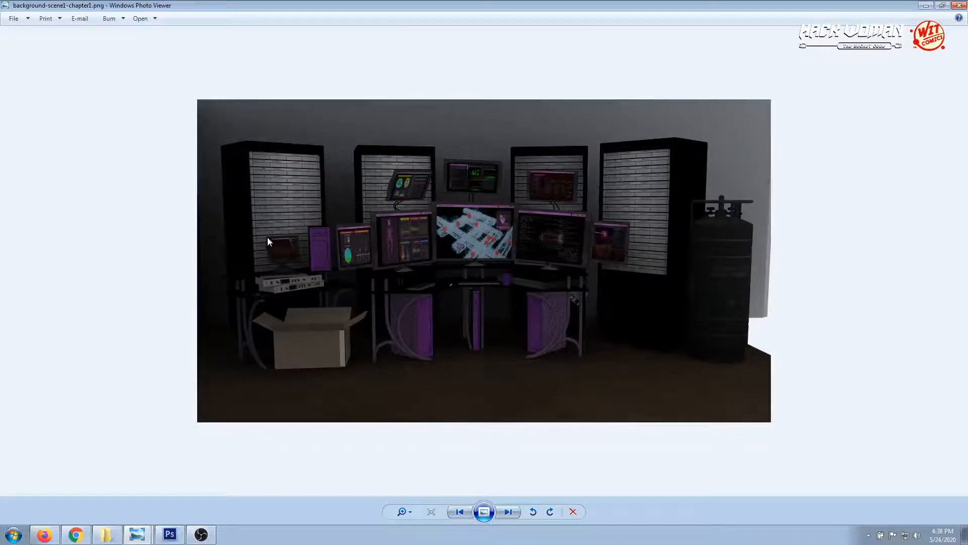
click(169, 535)
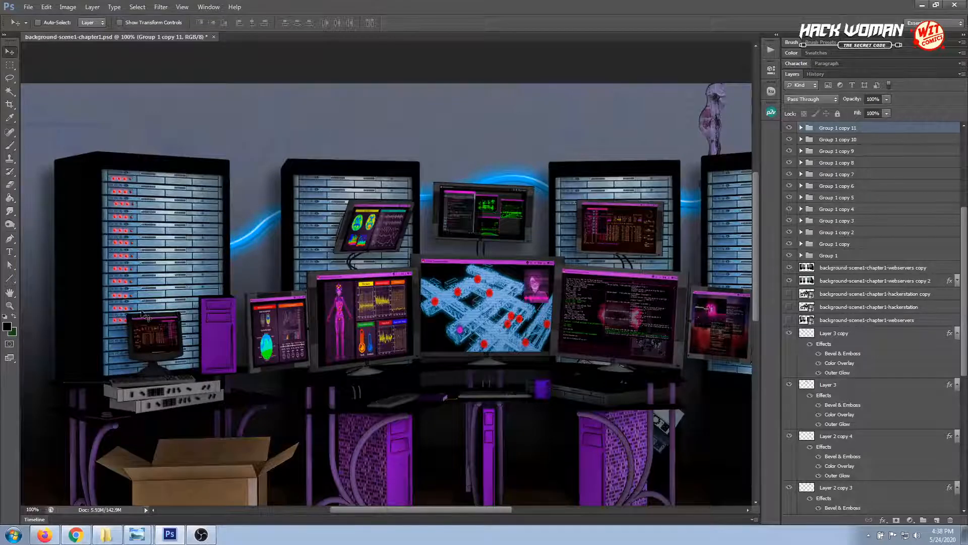
Duplicate the light group four more times, filling the rack's remaining rows beside the small monitor down to the rack's base
drag(920, 133, 938, 518)
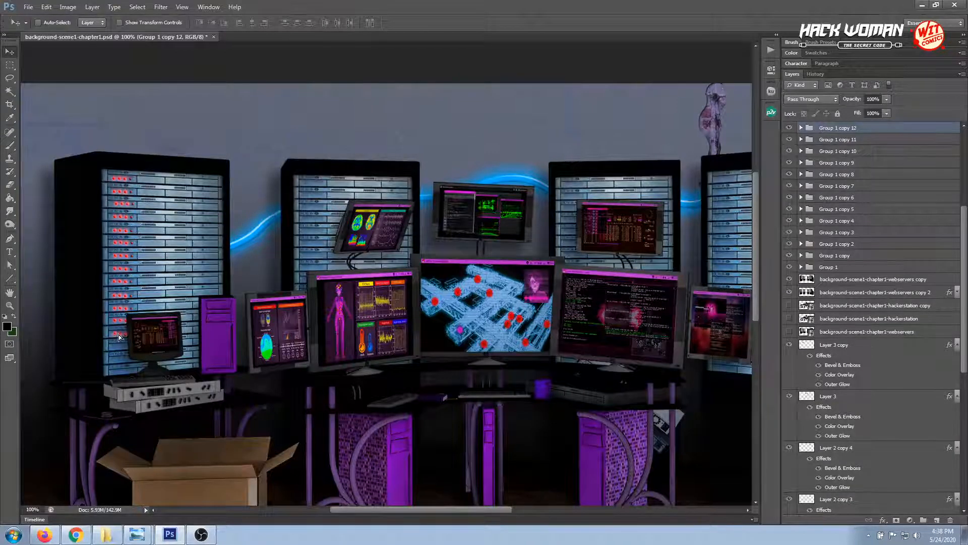
key(ctrl+j)
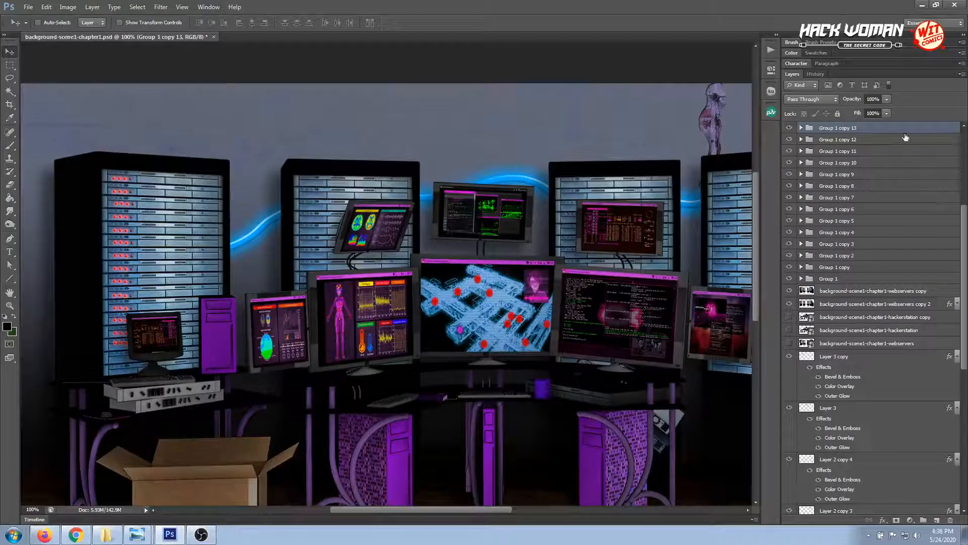
drag(905, 135, 937, 519)
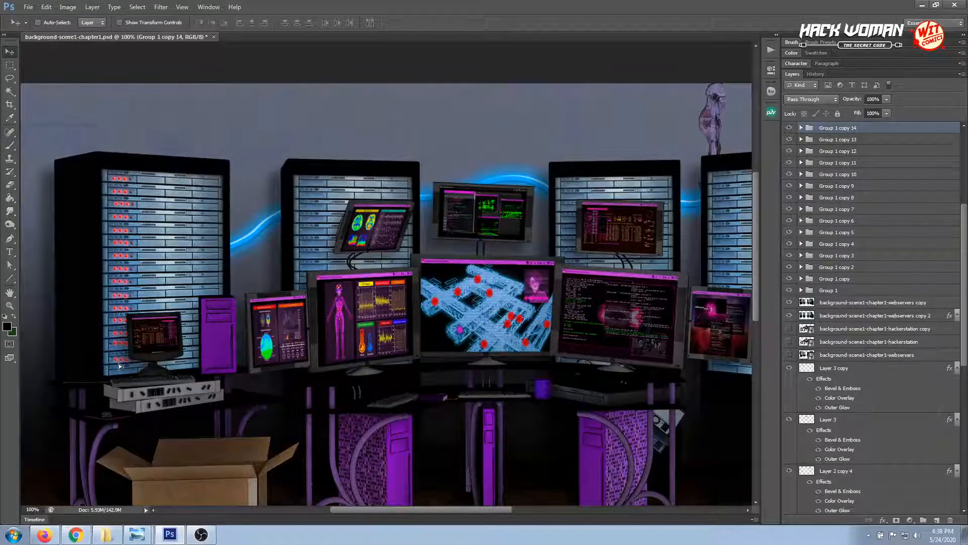
drag(916, 132, 937, 519)
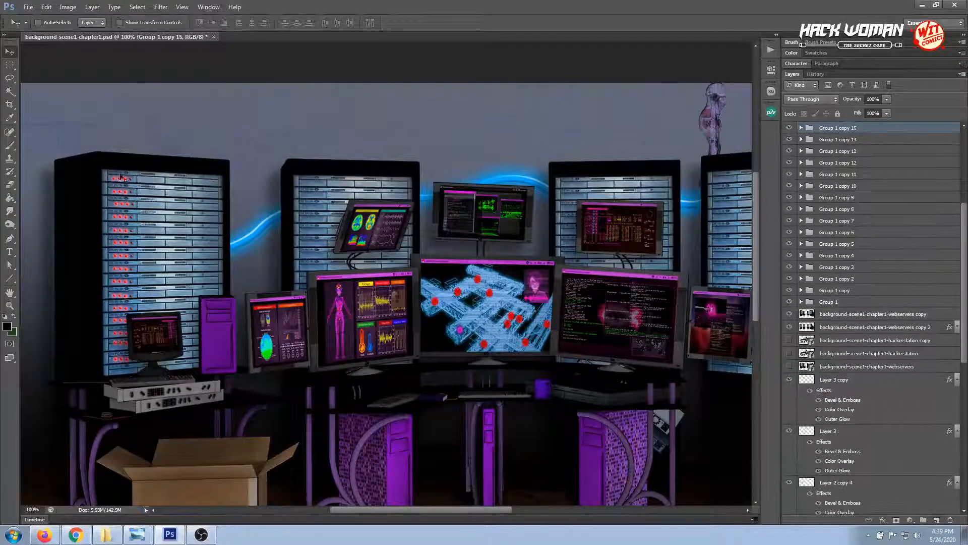
drag(122, 369, 120, 370)
scroll(135, 402, down, 3)
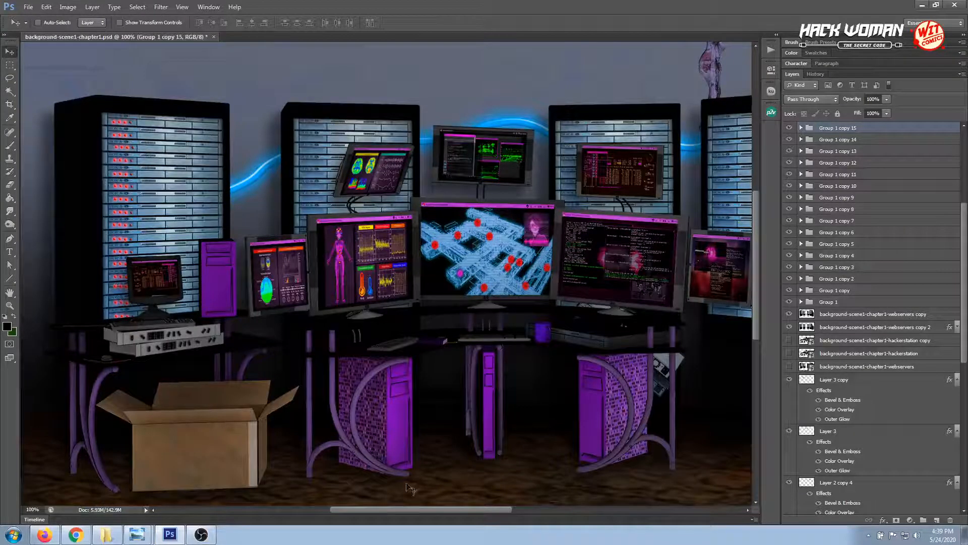
Turn on Auto-Select, pick the layer holding the right-hand desk's purple tower, and toggle that layer's visibility to check its contents
drag(408, 509, 470, 509)
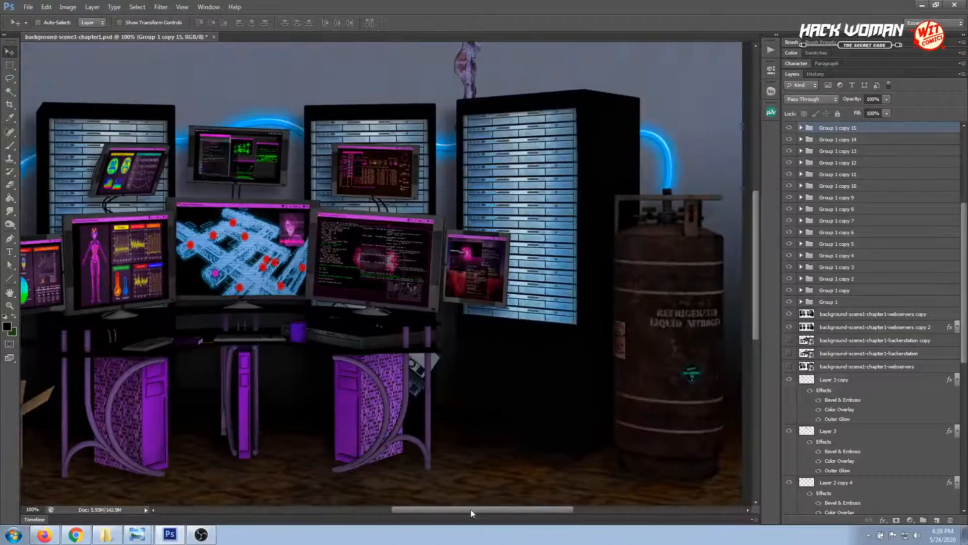
key(z)
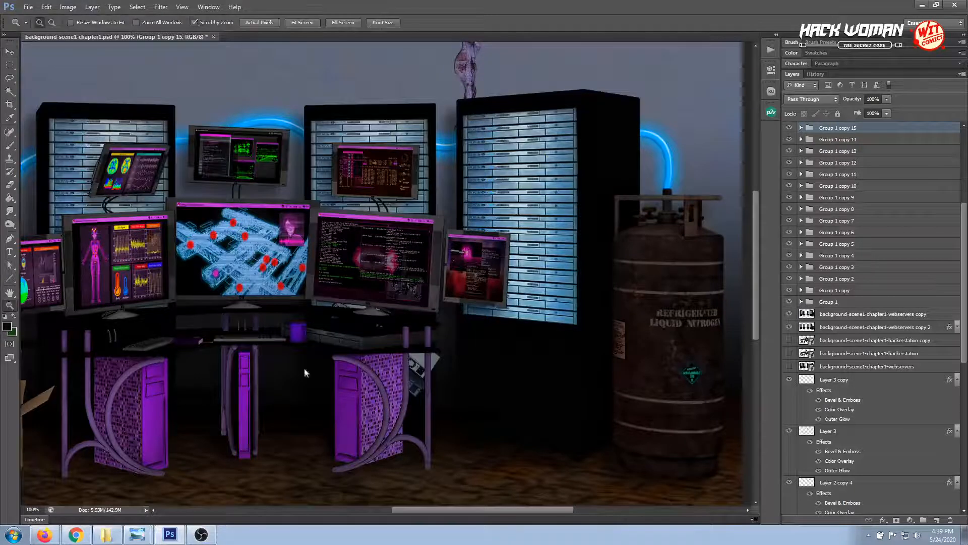
click(407, 389)
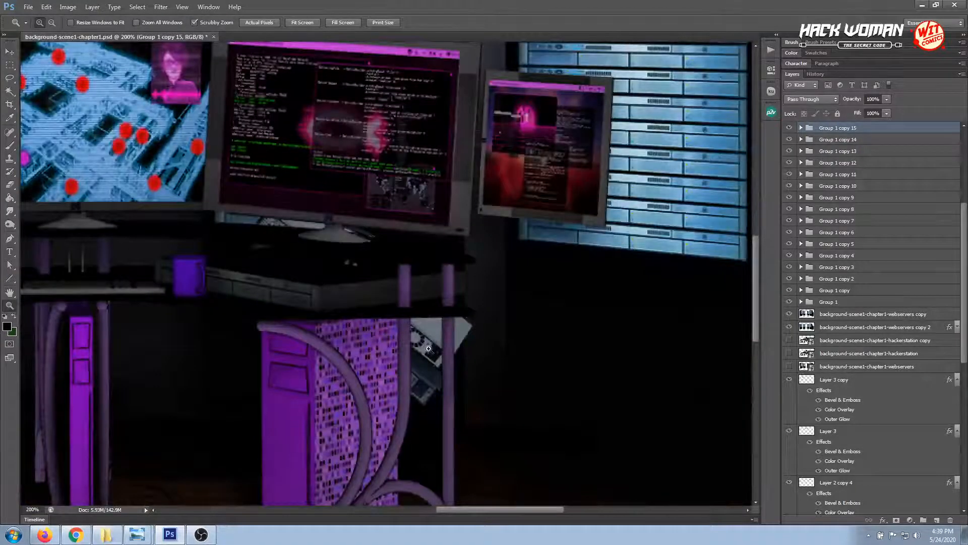
click(10, 52)
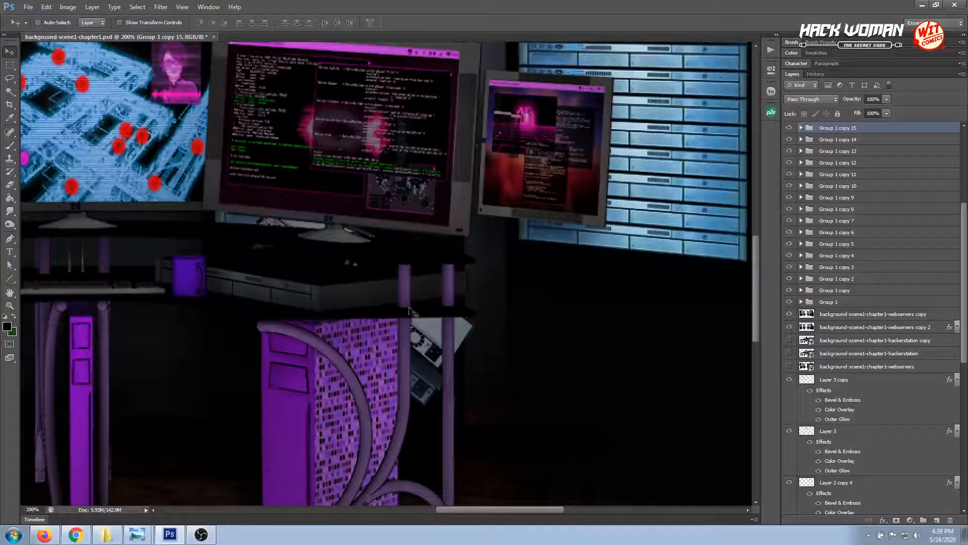
click(789, 128)
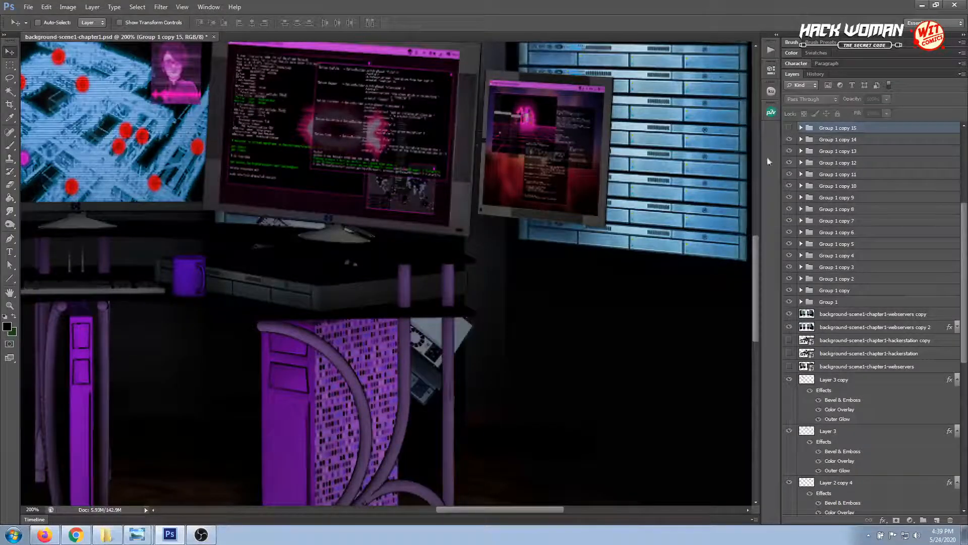
click(789, 128)
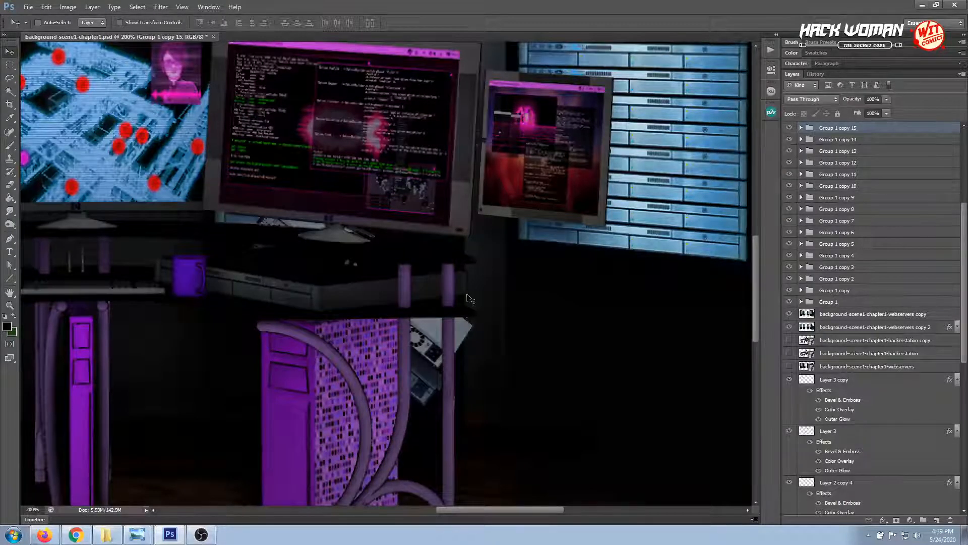
click(38, 22)
click(285, 384)
click(788, 128)
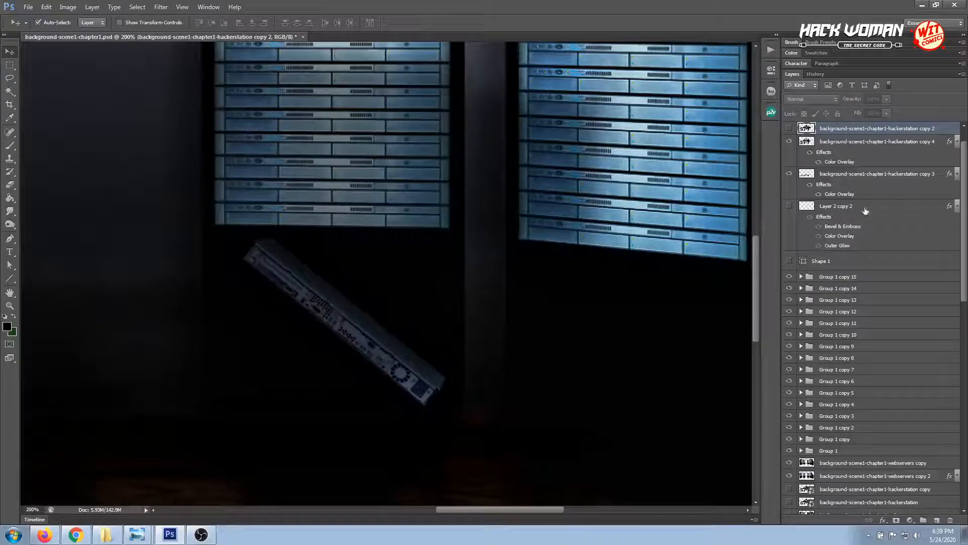
click(789, 128)
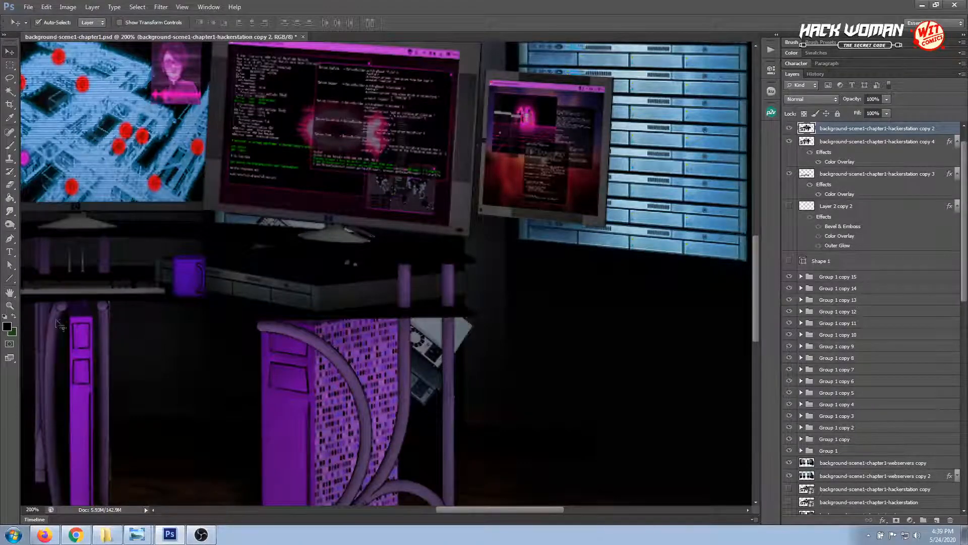
Outline the pale device corner protruding past the outer right desk leg with the Polygonal Lasso and delete it
click(9, 305)
click(427, 335)
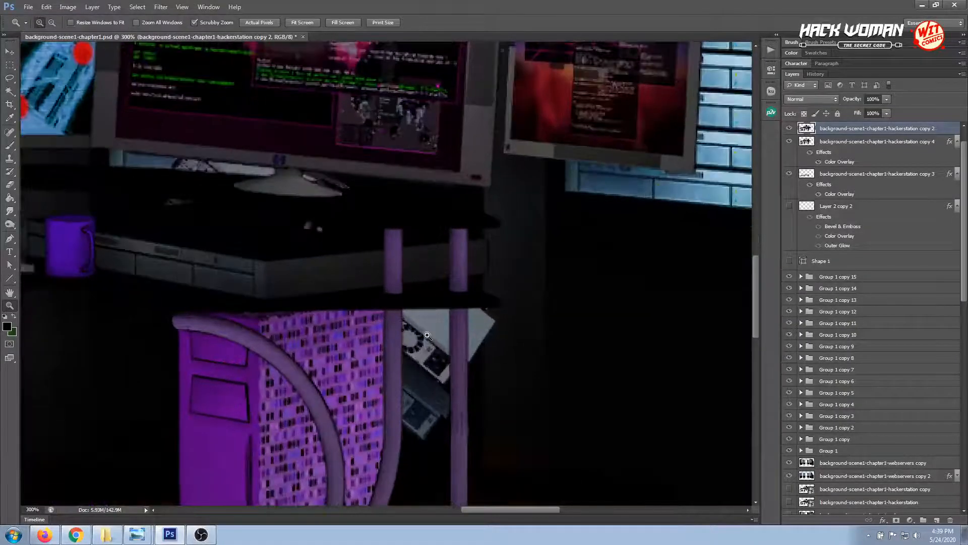
click(426, 329)
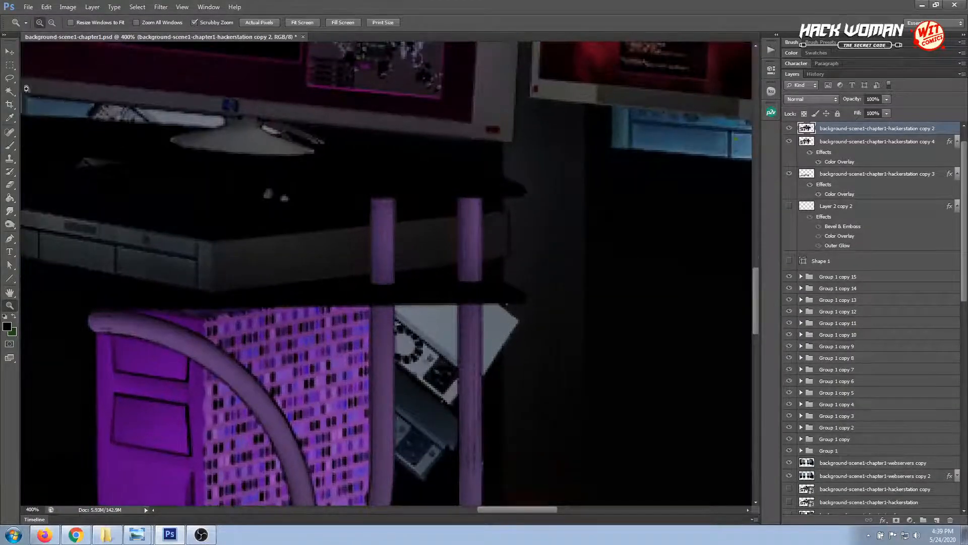
click(8, 80)
click(49, 87)
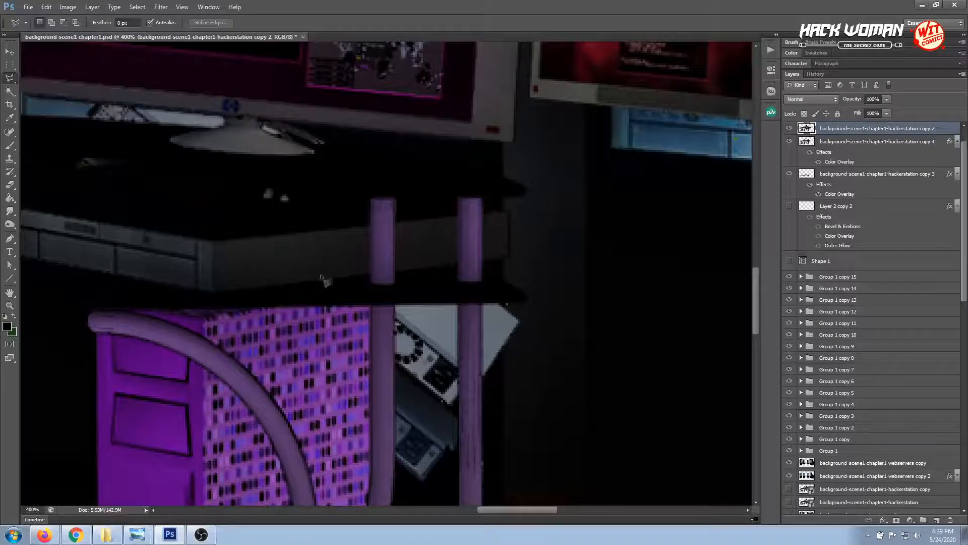
click(484, 386)
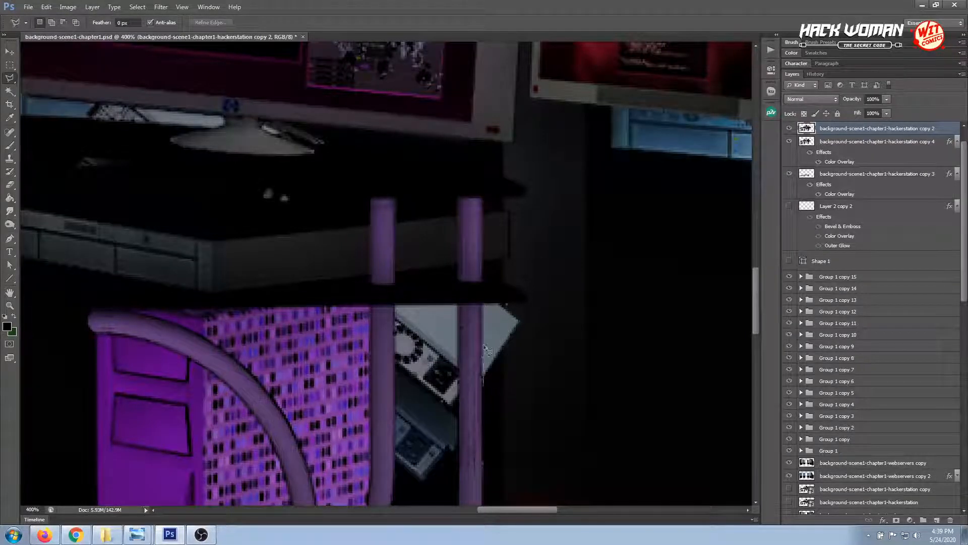
click(483, 304)
click(514, 304)
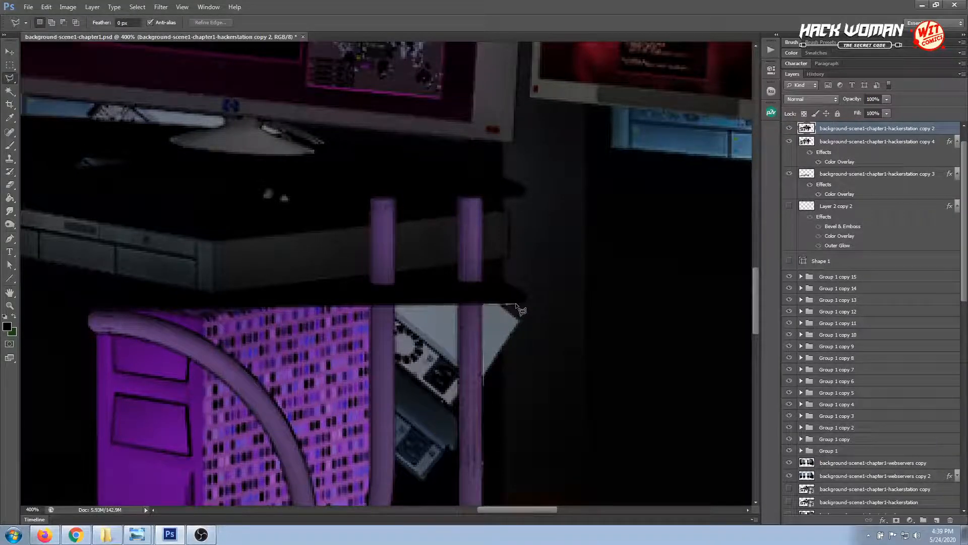
click(533, 323)
click(527, 353)
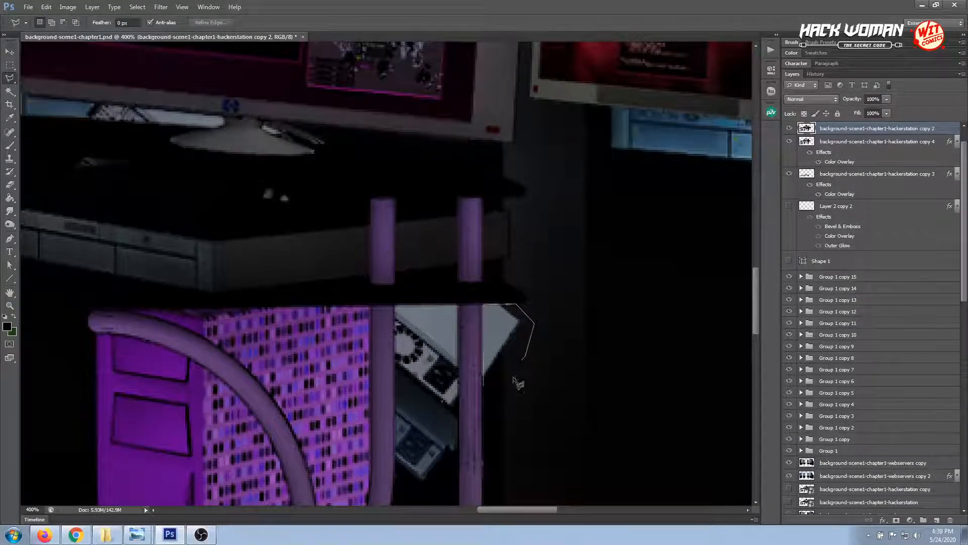
double_click(476, 394)
key(Delete)
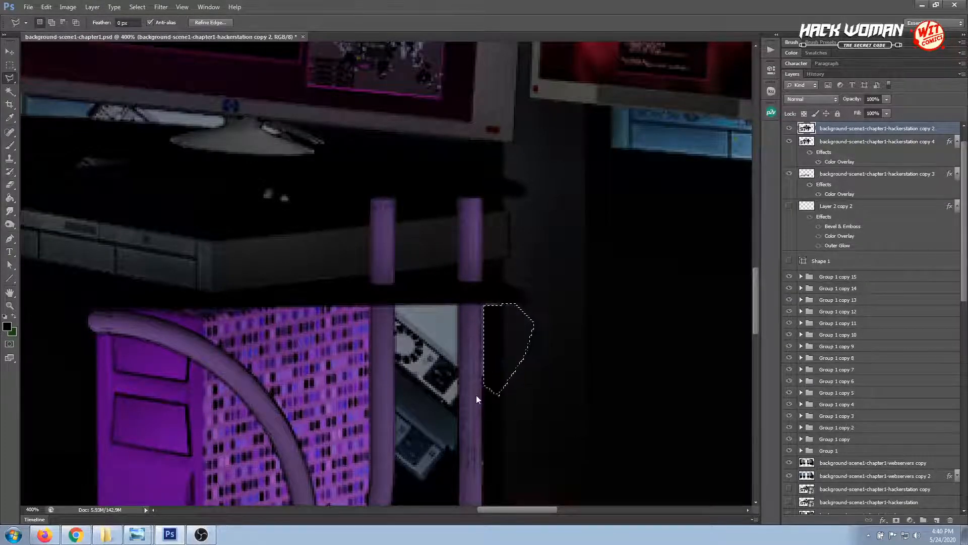
Shift the cutout selection slightly to clear the leftover device edge beside the outer desk leg, and deselect
key(ctrl+d)
click(481, 393)
key(Escape)
key(Delete)
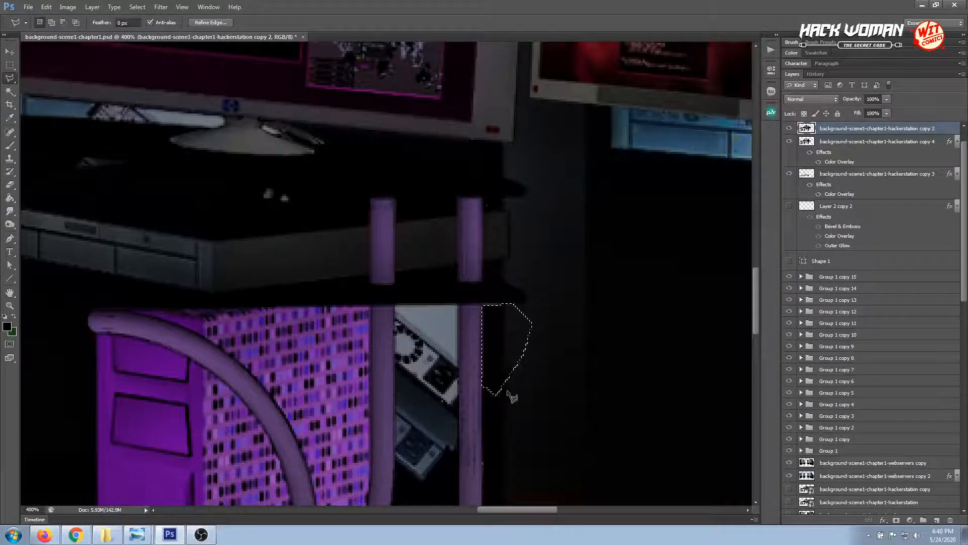
key(ctrl+d)
click(506, 391)
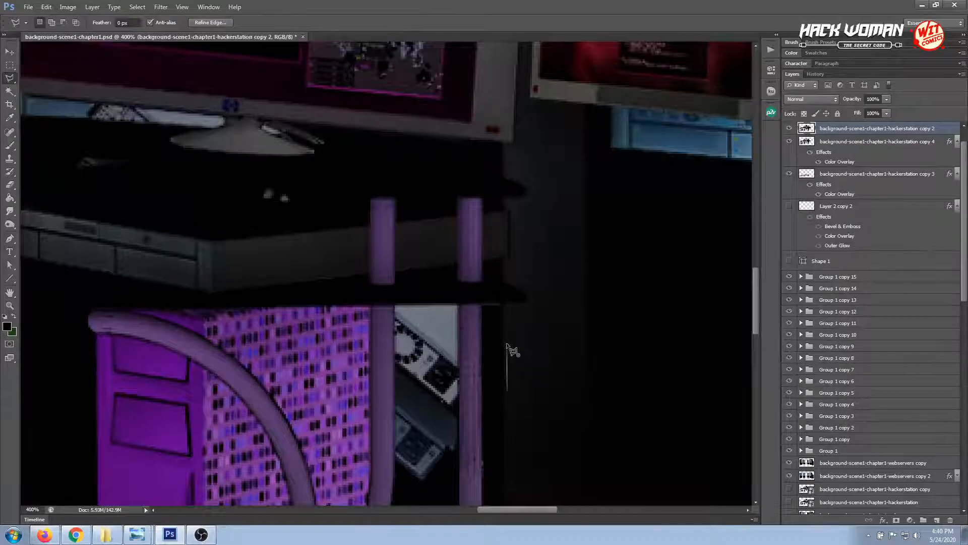
key(Escape)
key(ctrl+z)
key(m)
drag(461, 284, 544, 301)
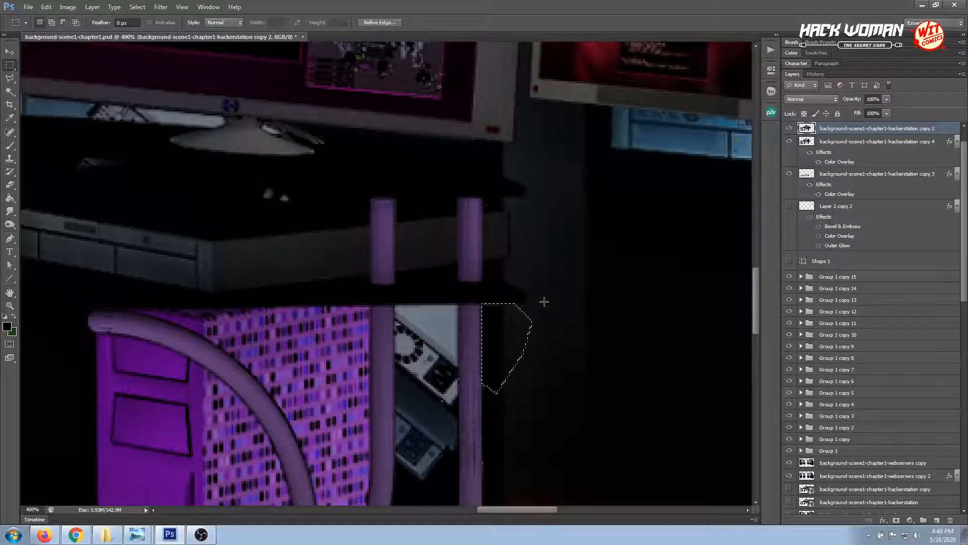
key(ctrl+d)
scroll(504, 327, down, 3)
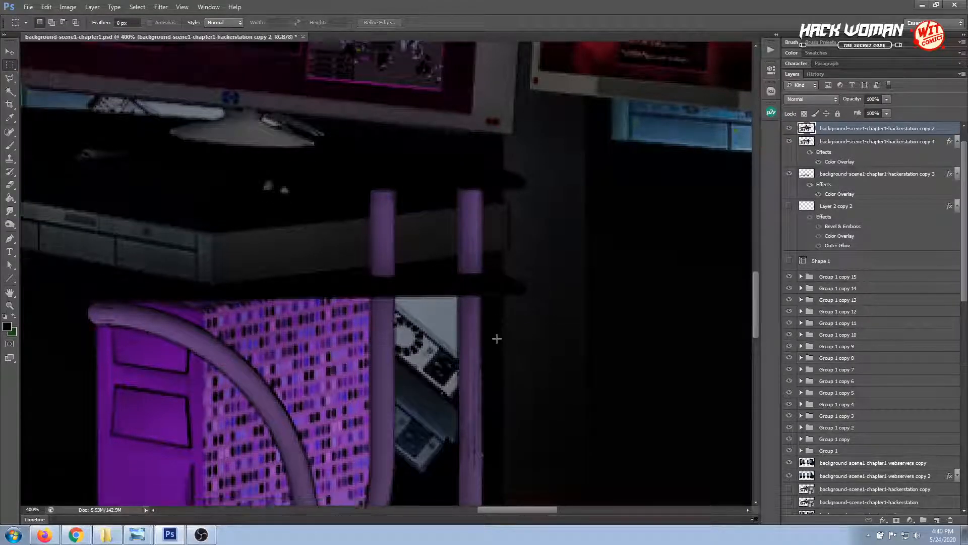
Outline the pale device between the two right desk legs with the Polygonal Lasso and delete it
click(10, 78)
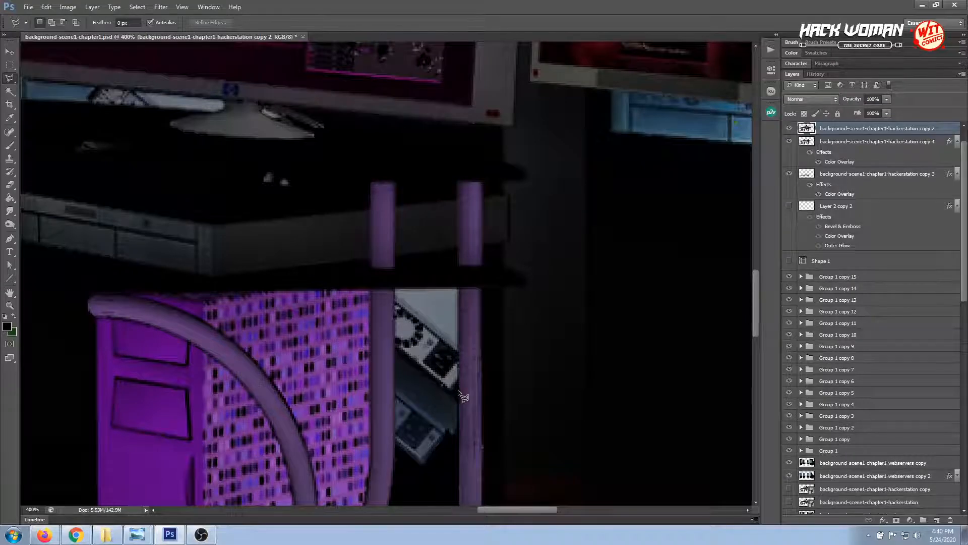
click(459, 391)
click(458, 289)
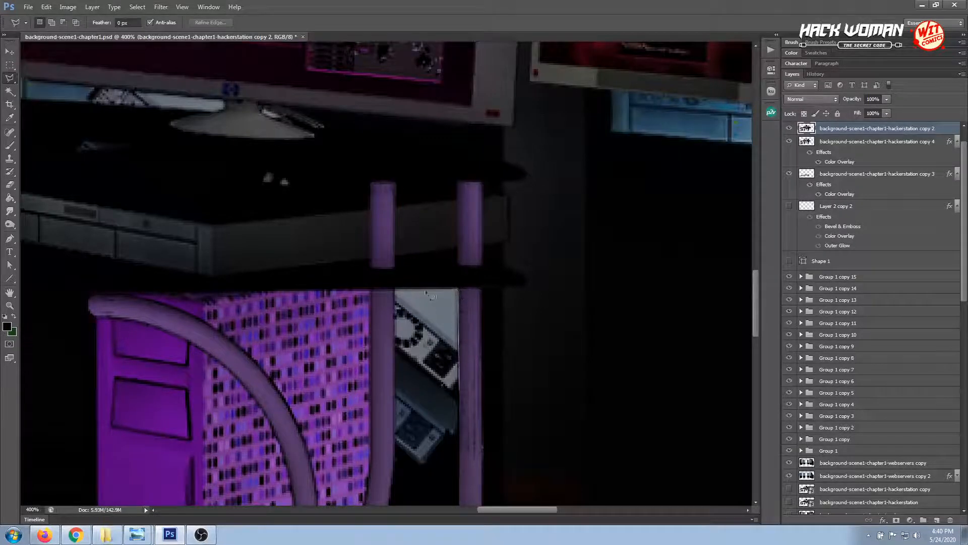
click(395, 292)
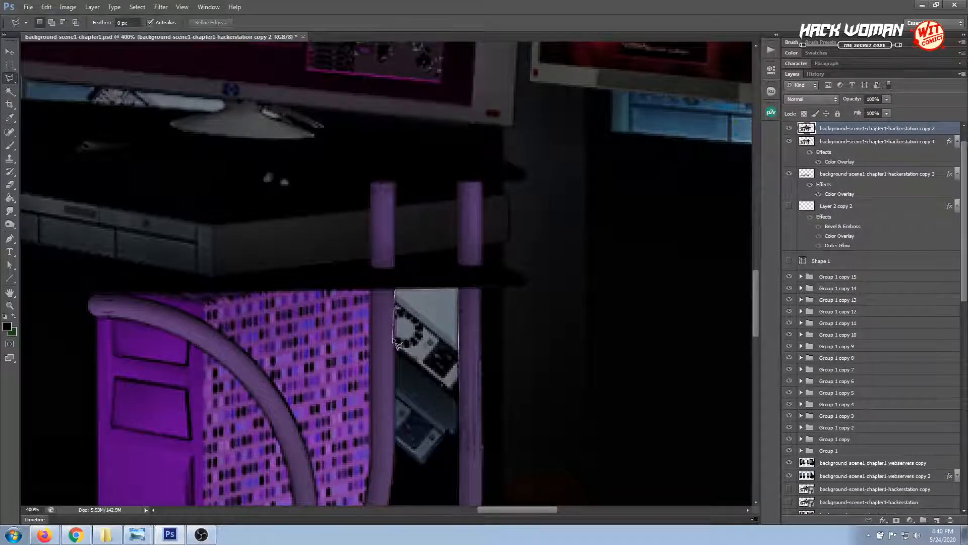
click(396, 359)
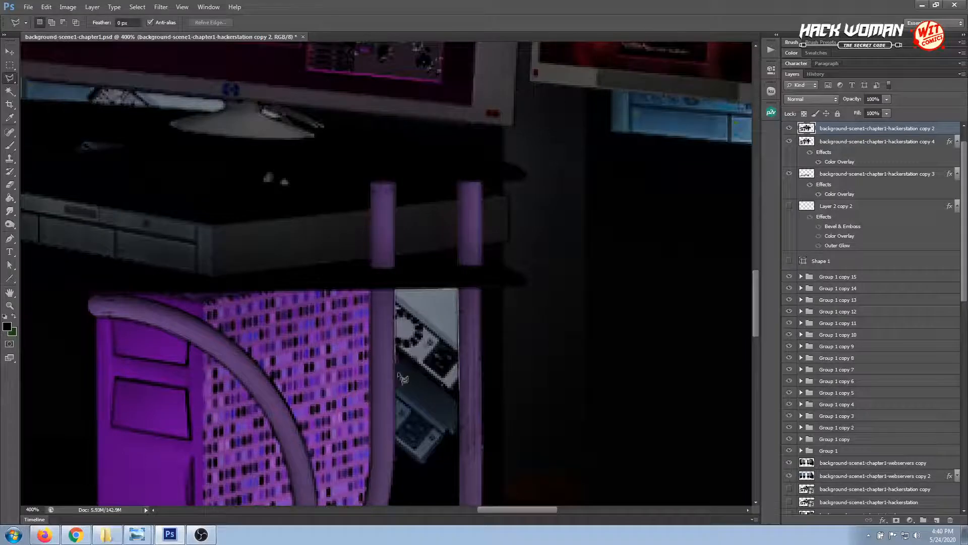
click(435, 404)
click(459, 391)
key(Delete)
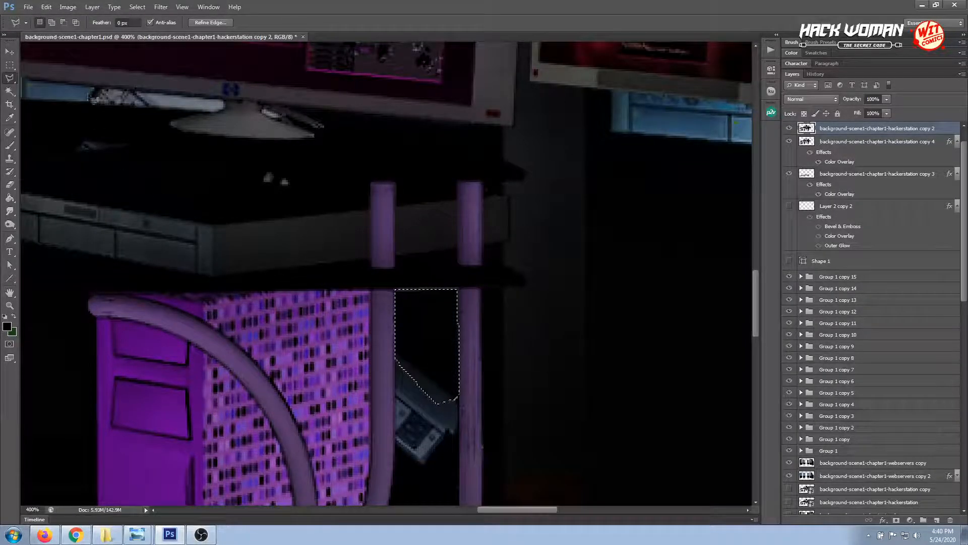
Undo the last deletion and repeat it with the selection nudged up to include the thin line under the desktop, and deselect
key(m)
click(275, 156)
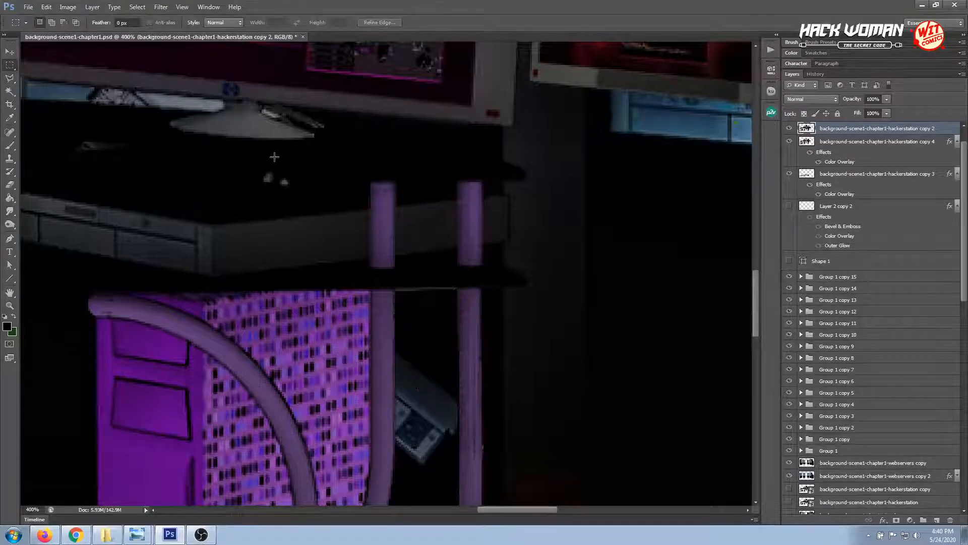
key(ctrl+alt+z)
key(ctrl+alt+z)
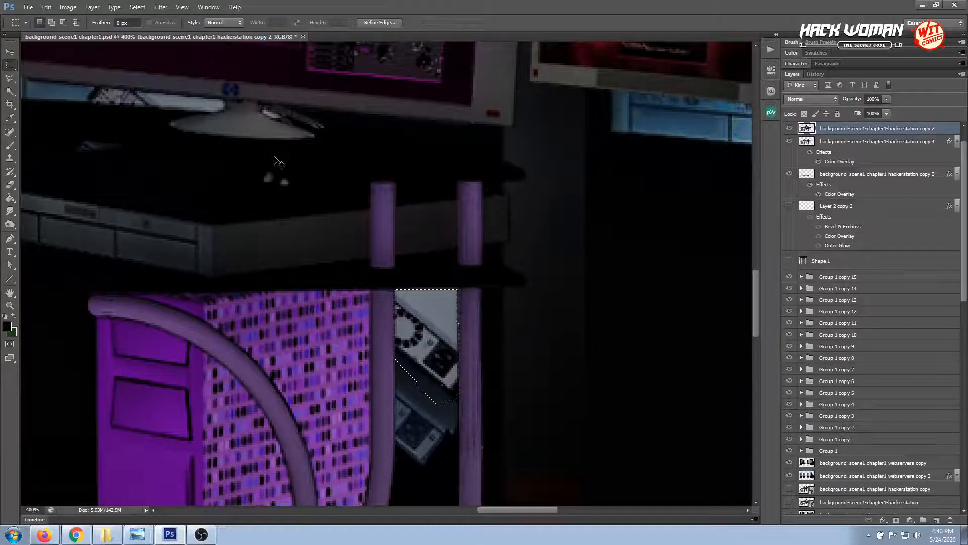
key(Up)
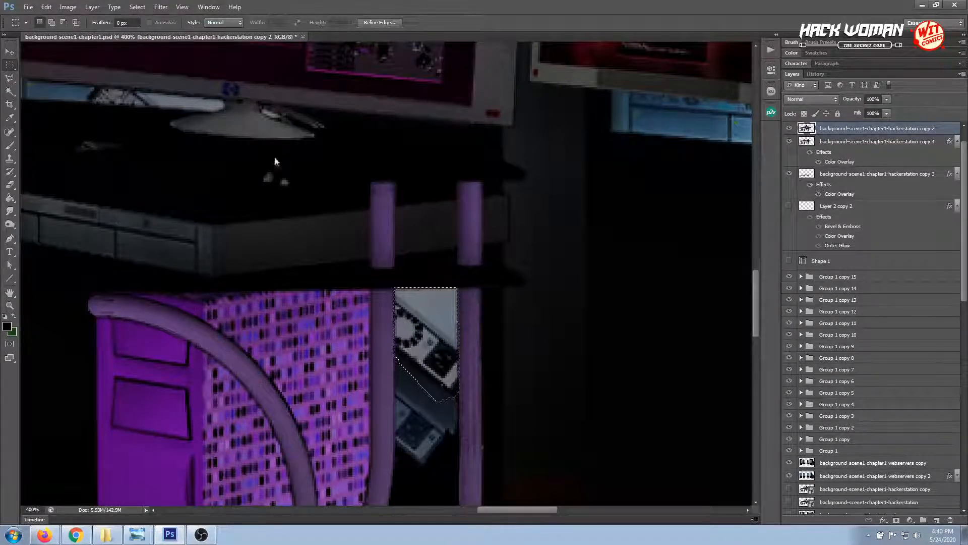
key(Delete)
key(ctrl+d)
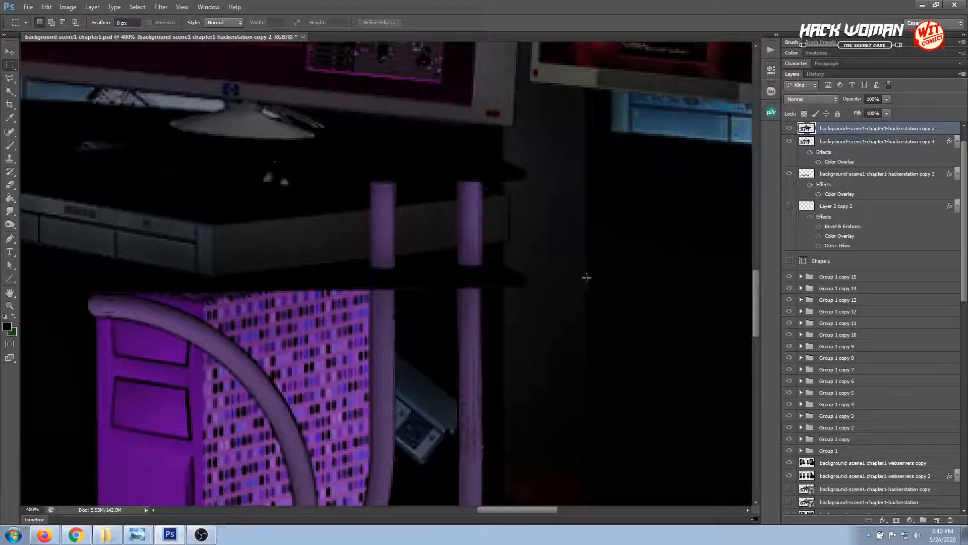
Sample the dark colour at the outer desk leg's edge with the Eyedropper and activate the Pencil tool at size 1
scroll(590, 283, down, 6)
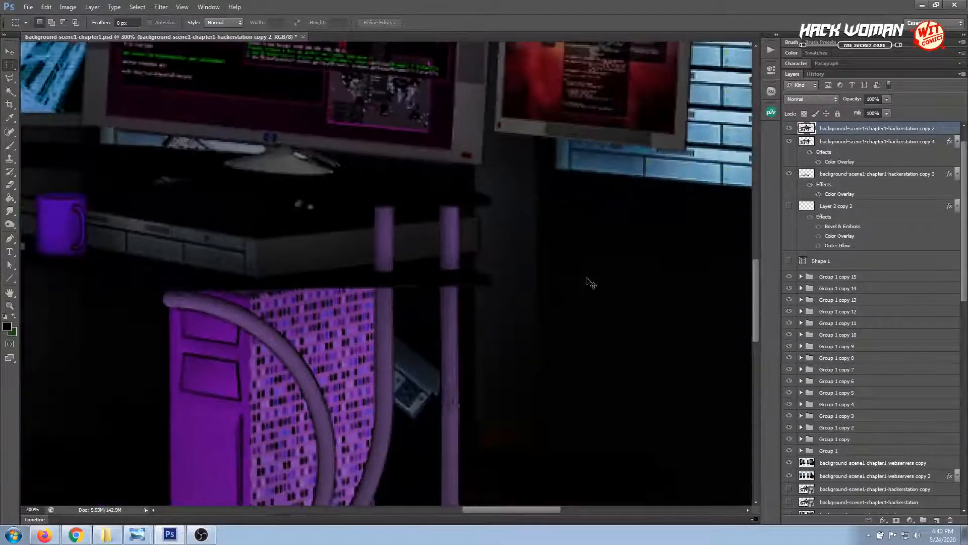
scroll(587, 278, up, 5)
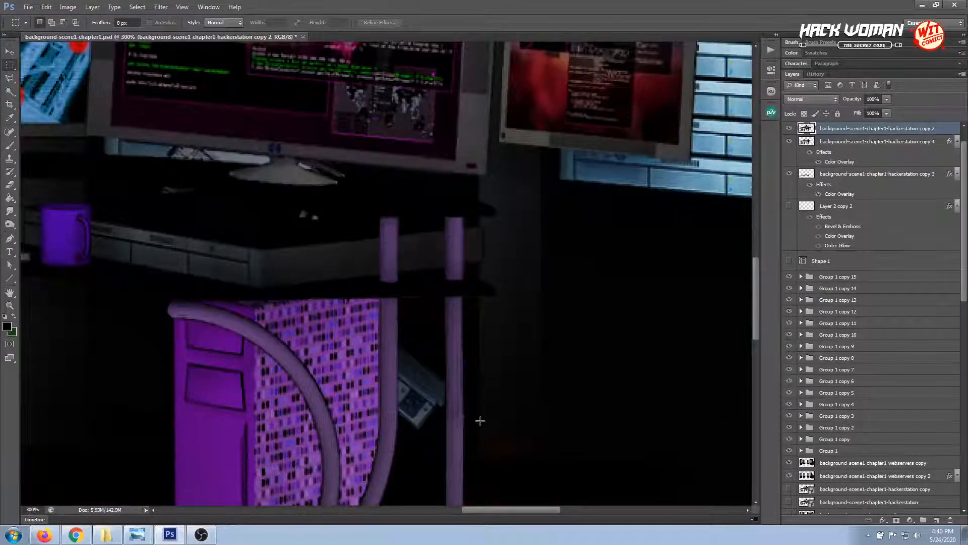
scroll(480, 421, up, 3)
drag(480, 421, 434, 309)
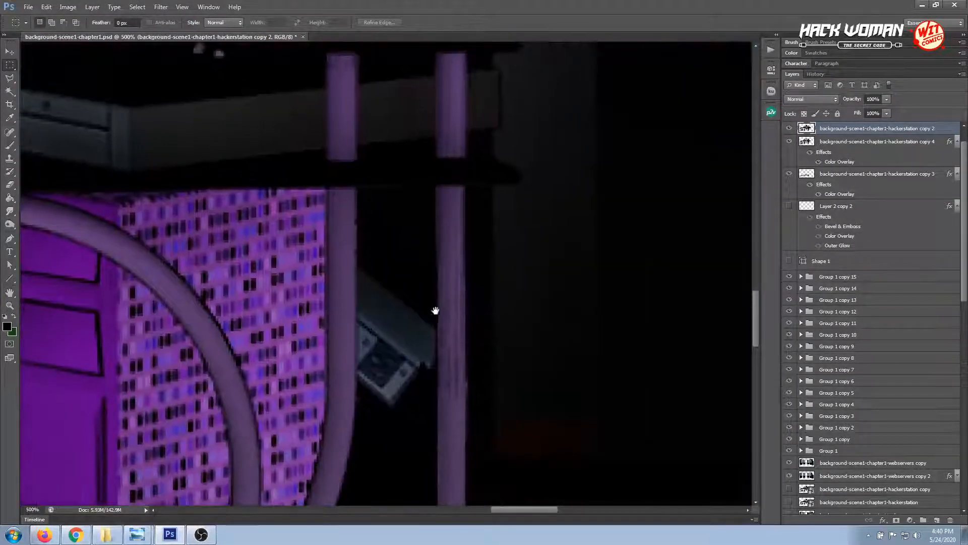
click(10, 145)
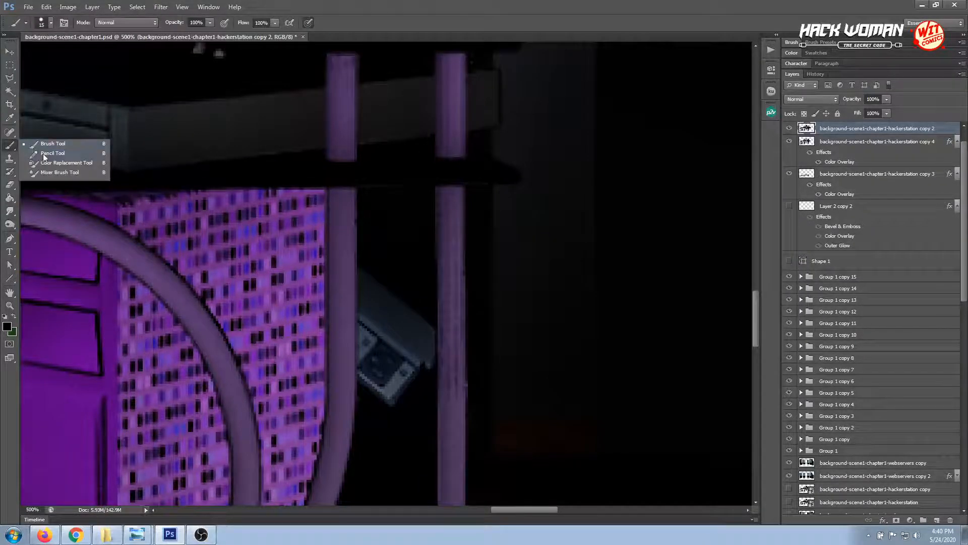
click(43, 154)
click(10, 118)
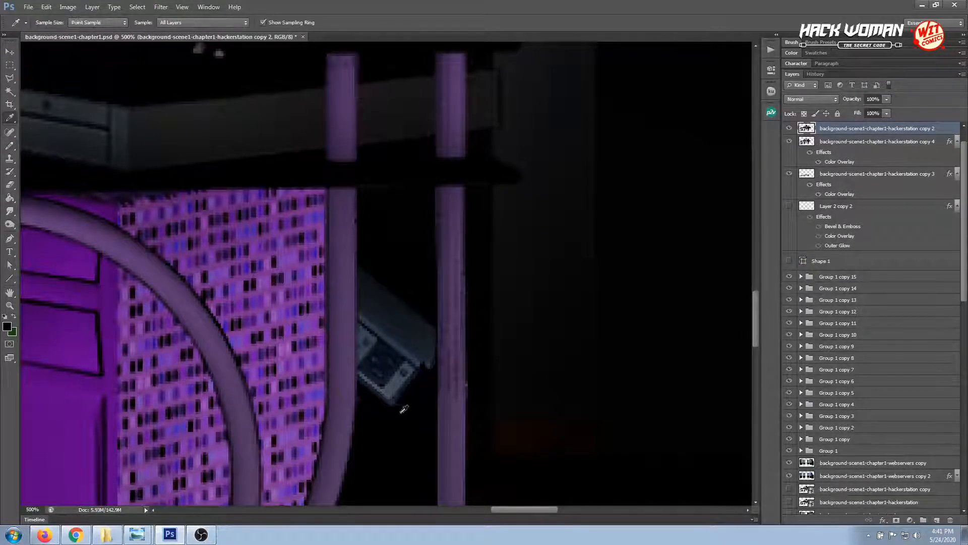
click(466, 387)
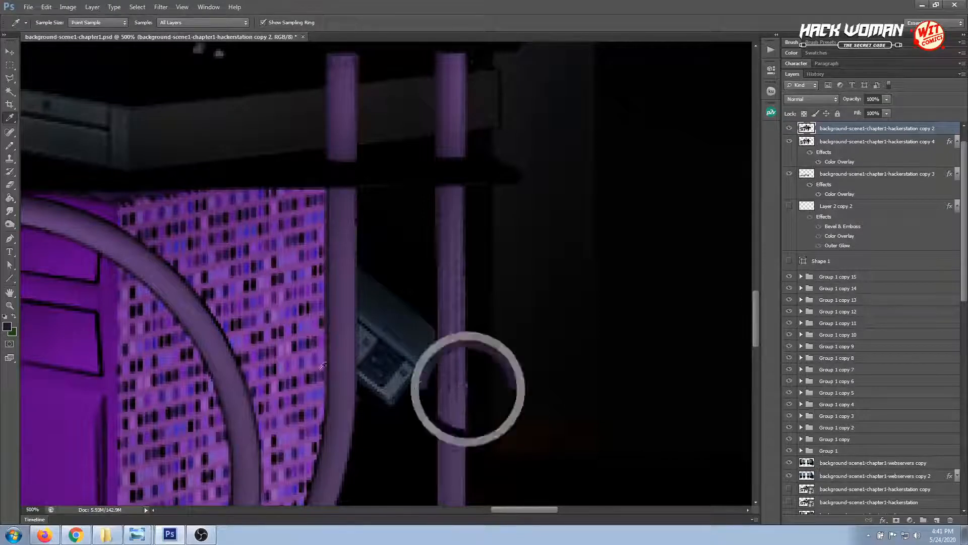
click(10, 145)
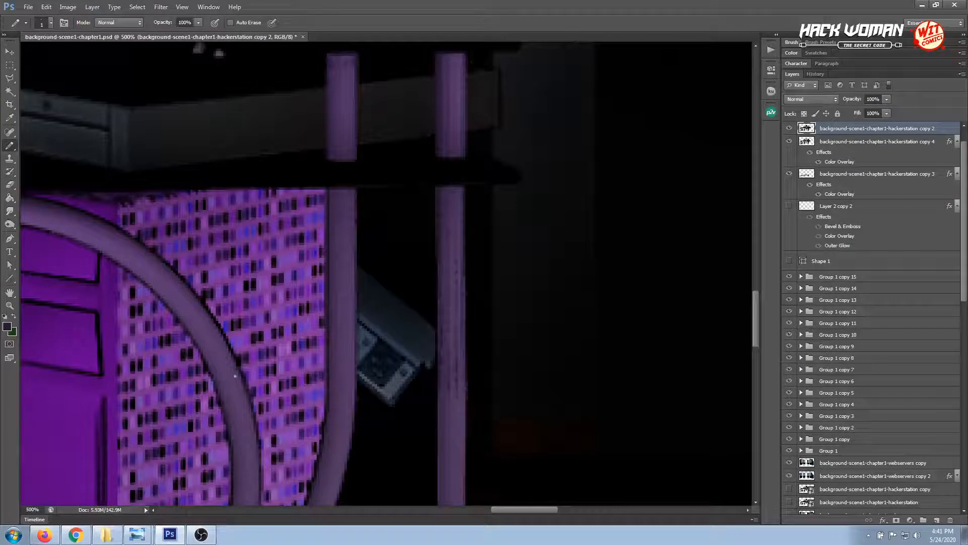
Examine the whole background scene at 66.67% and activate the Move tool
key(ctrl+minus)
key(ctrl+minus)
key(ctrl+minus)
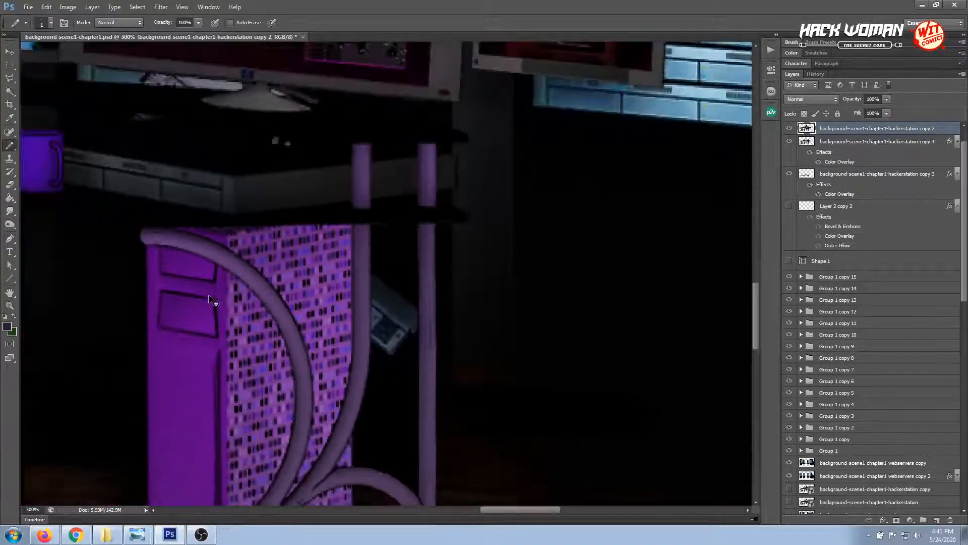
key(ctrl+minus)
key(ctrl+minus)
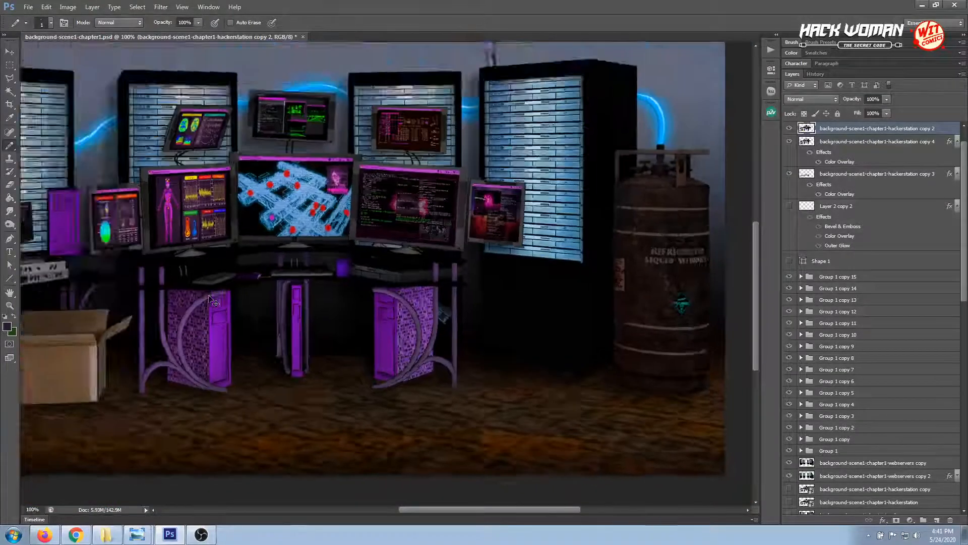
click(10, 51)
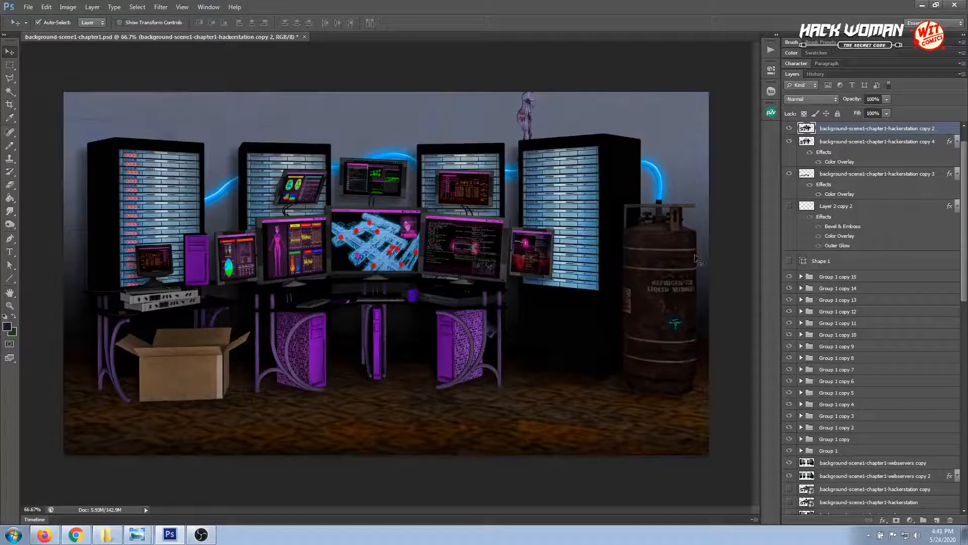
Select the webservers copy layer that holds the liquid nitrogen tank with the Move tool
click(9, 305)
click(654, 263)
click(656, 265)
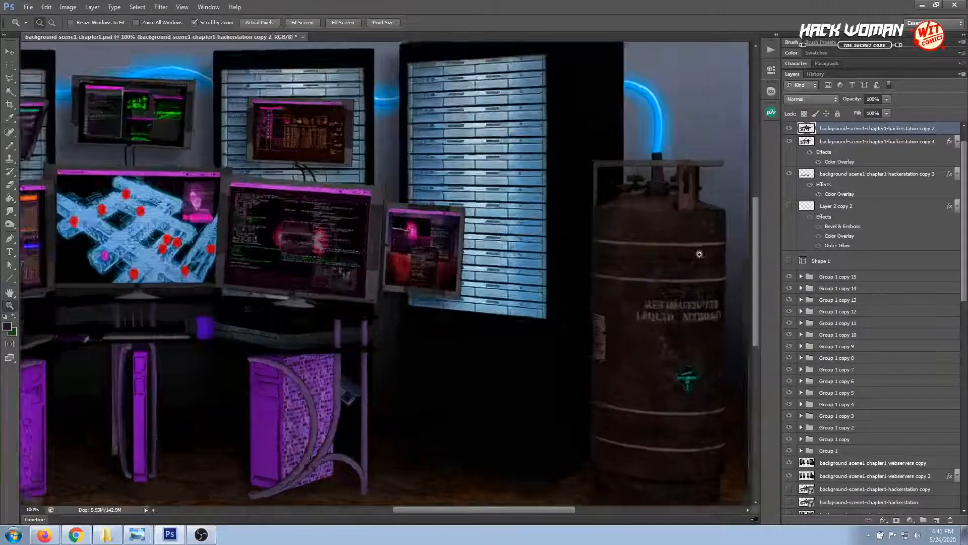
drag(563, 509, 595, 506)
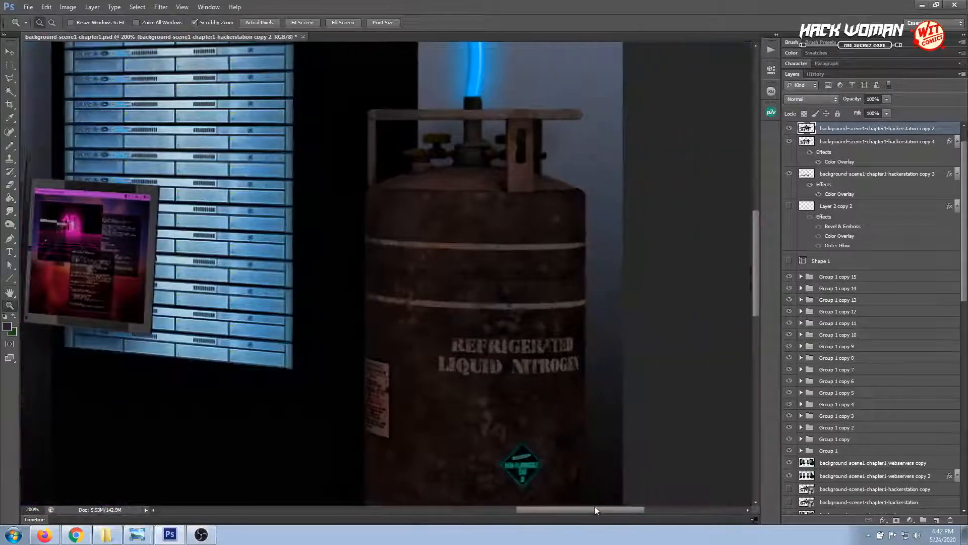
click(10, 78)
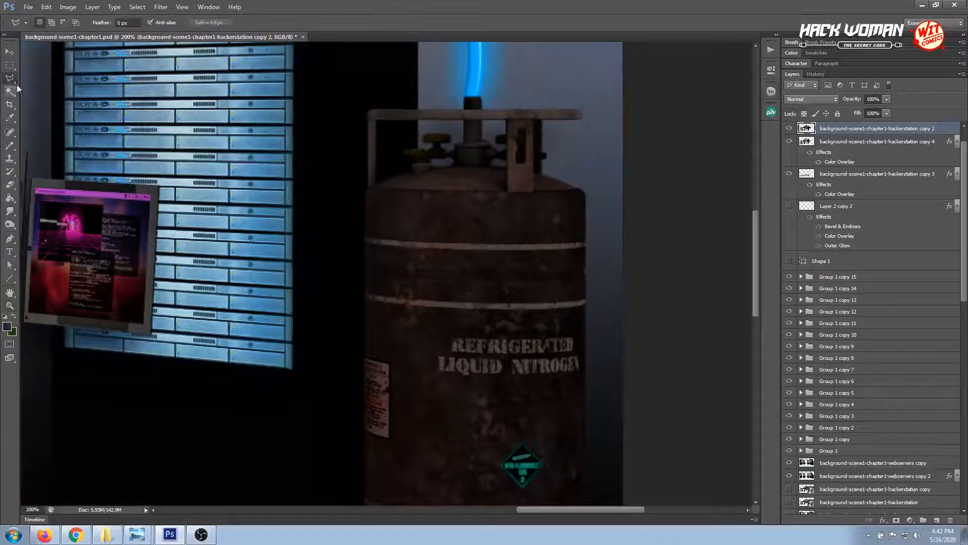
click(365, 238)
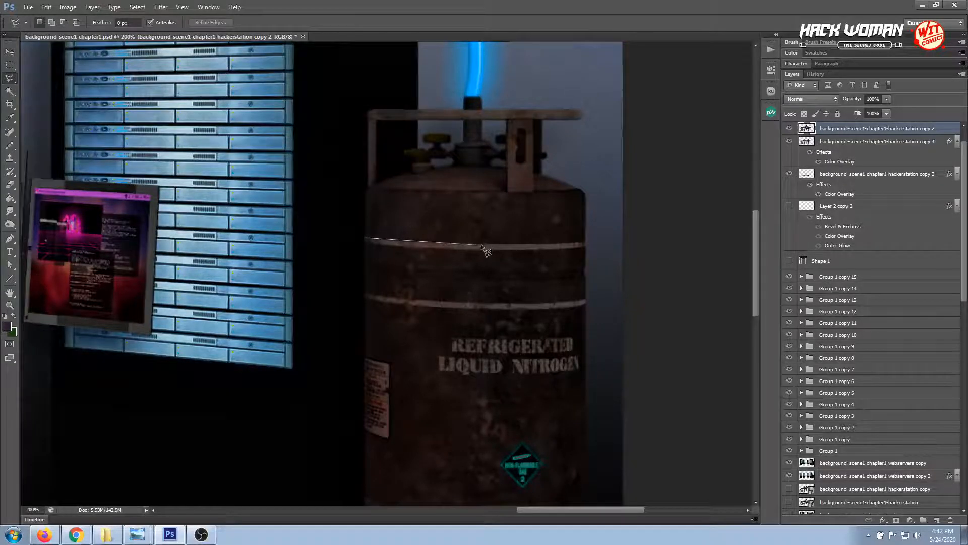
key(Escape)
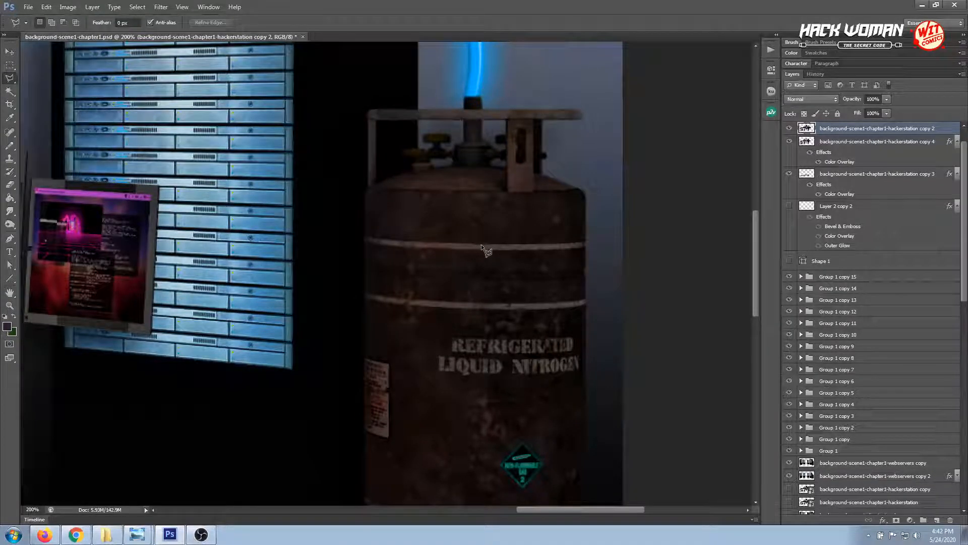
click(9, 51)
click(431, 229)
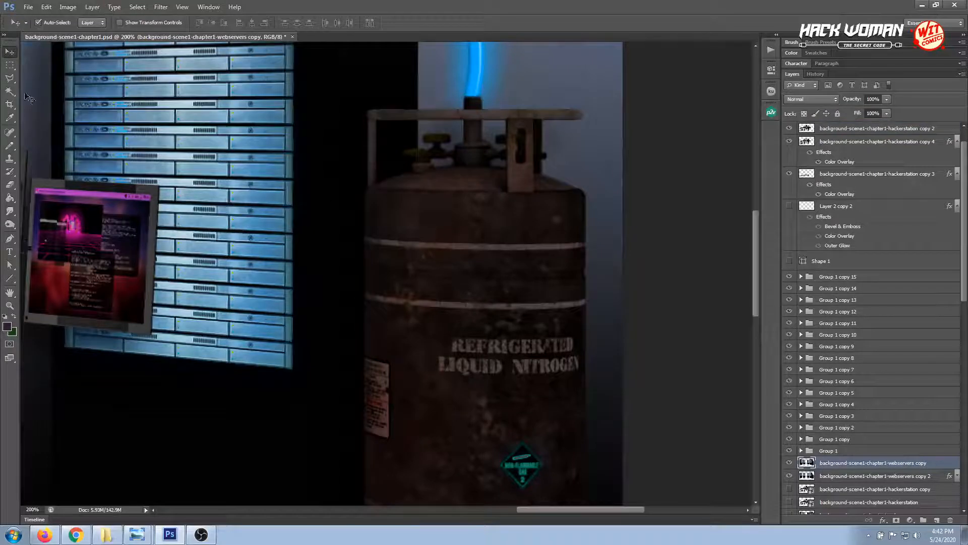
Try to select the tank's uppermost pale band with the Magic Wand and extend it to the tank's edge with the Polygonal Lasso
click(10, 91)
click(537, 249)
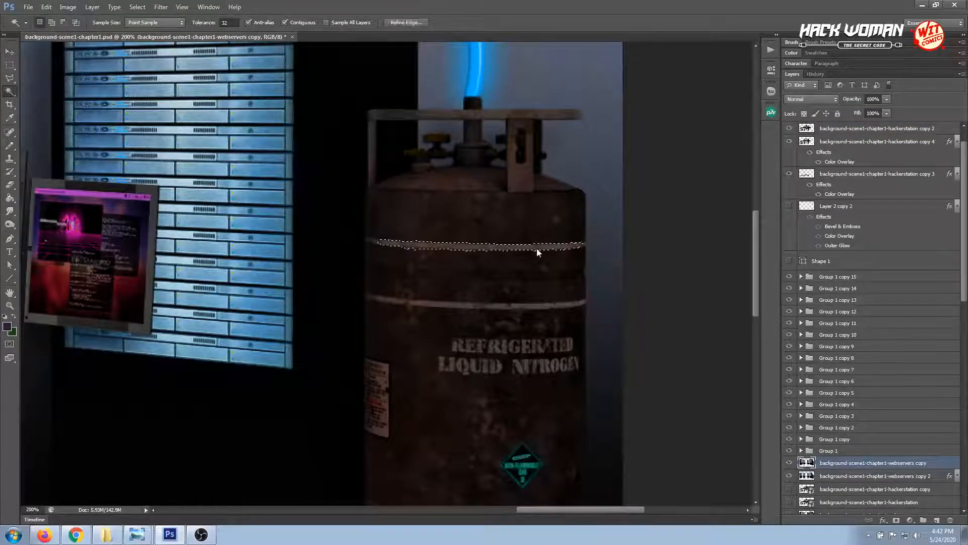
shift+click(379, 245)
shift+click(375, 242)
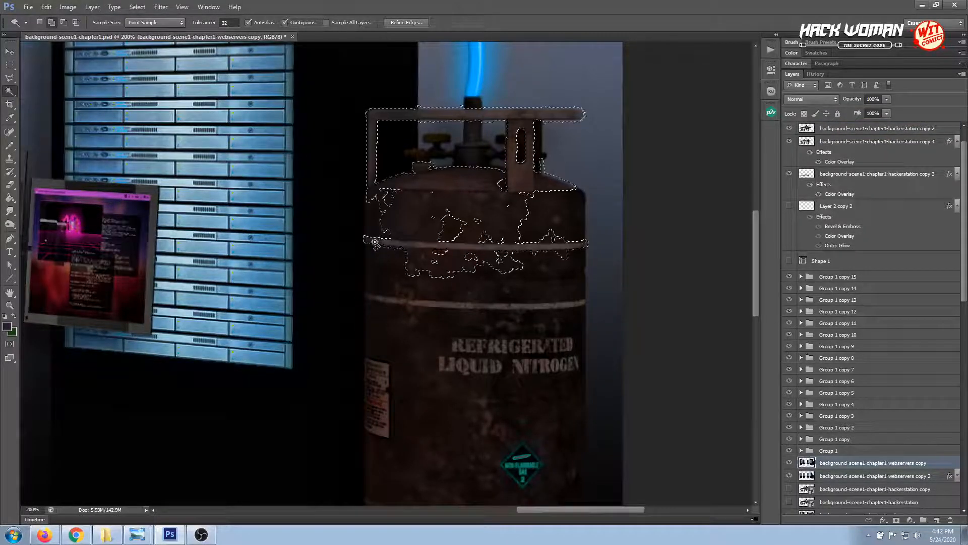
key(ctrl+z)
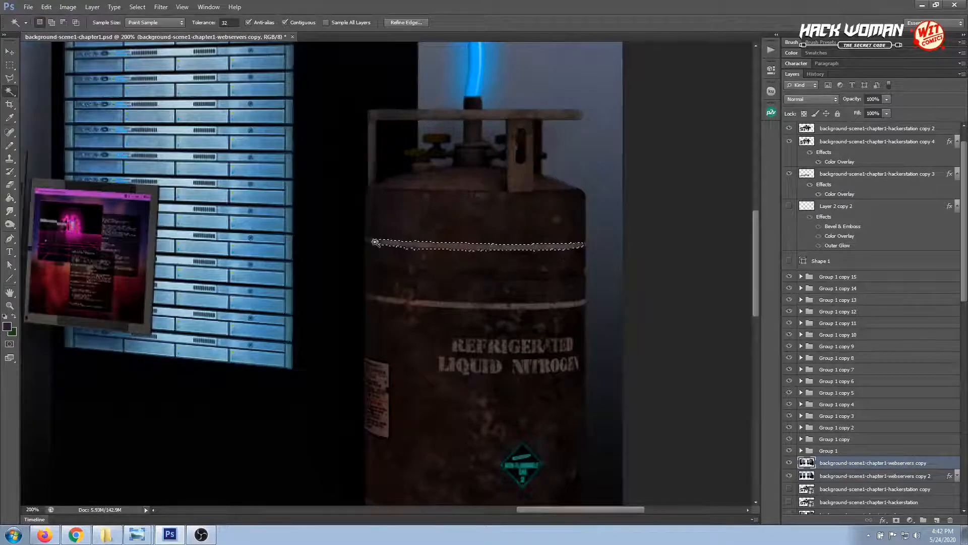
click(10, 79)
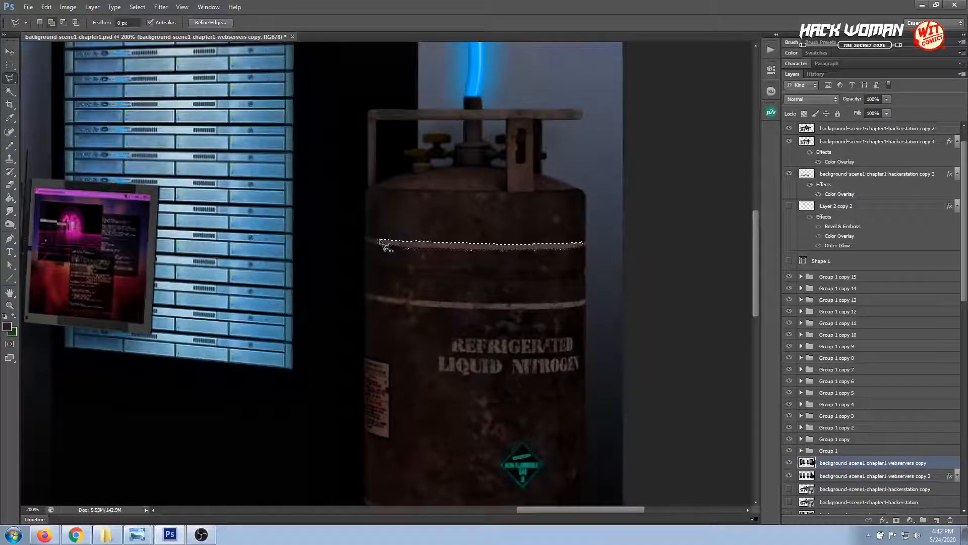
shift+click(365, 238)
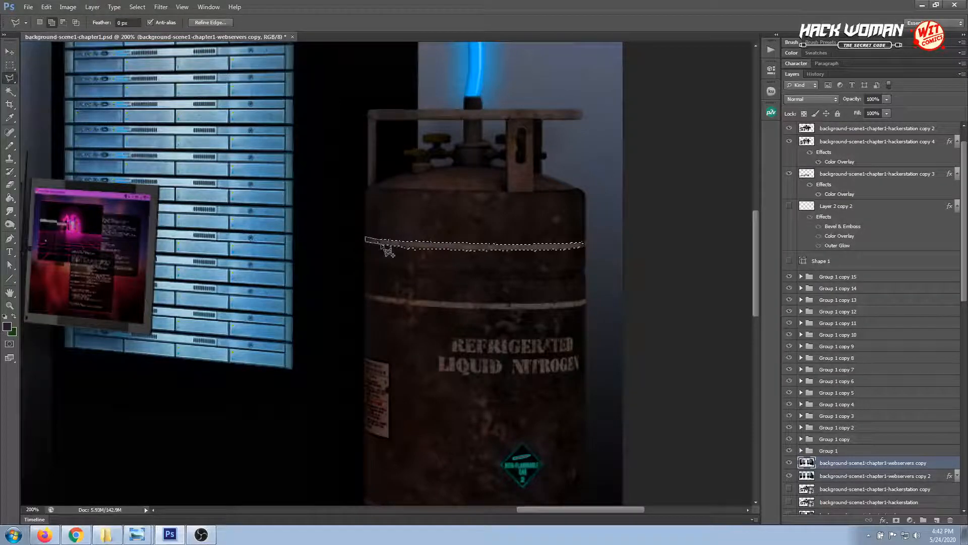
double_click(413, 246)
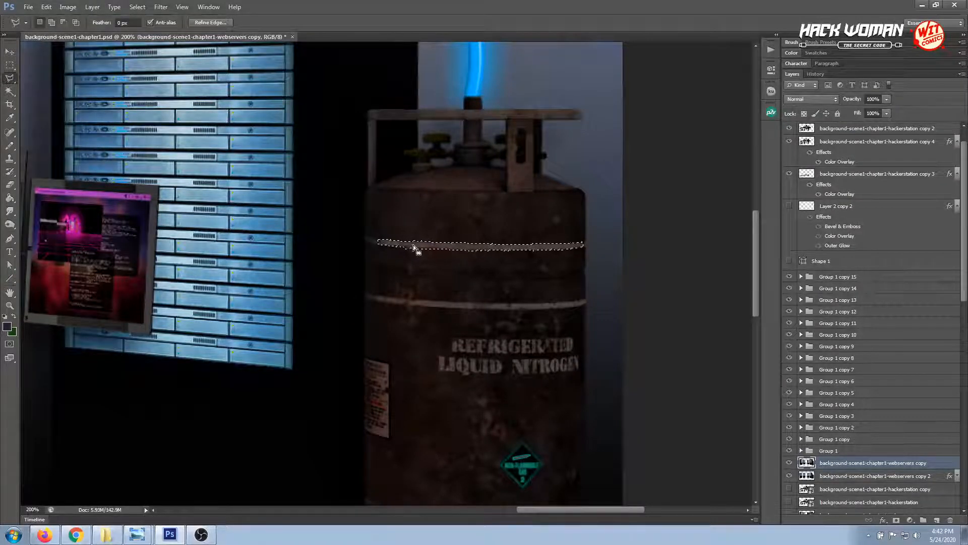
click(10, 65)
click(384, 217)
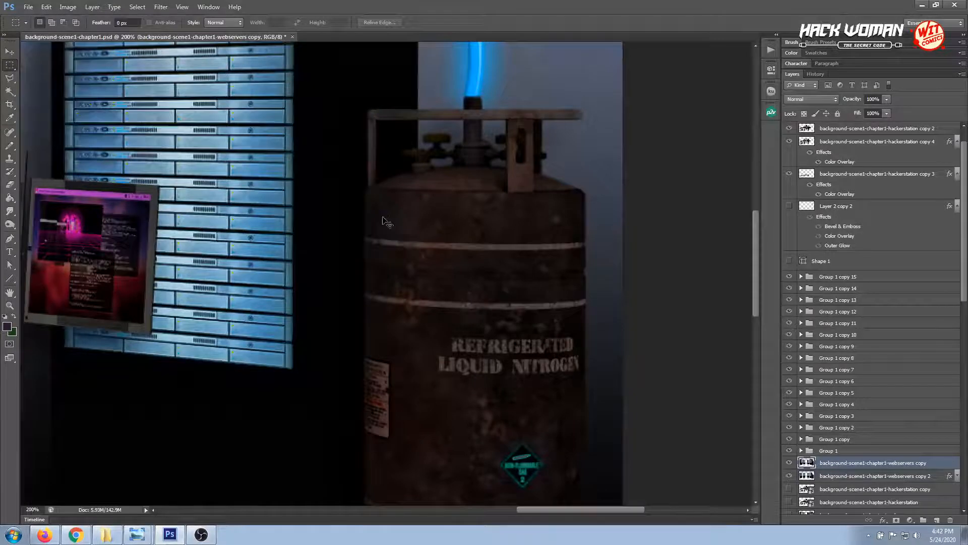
Outline the tank's uppermost pale band from edge to edge with the Polygonal Lasso
key(ctrl+plus)
drag(518, 267, 396, 272)
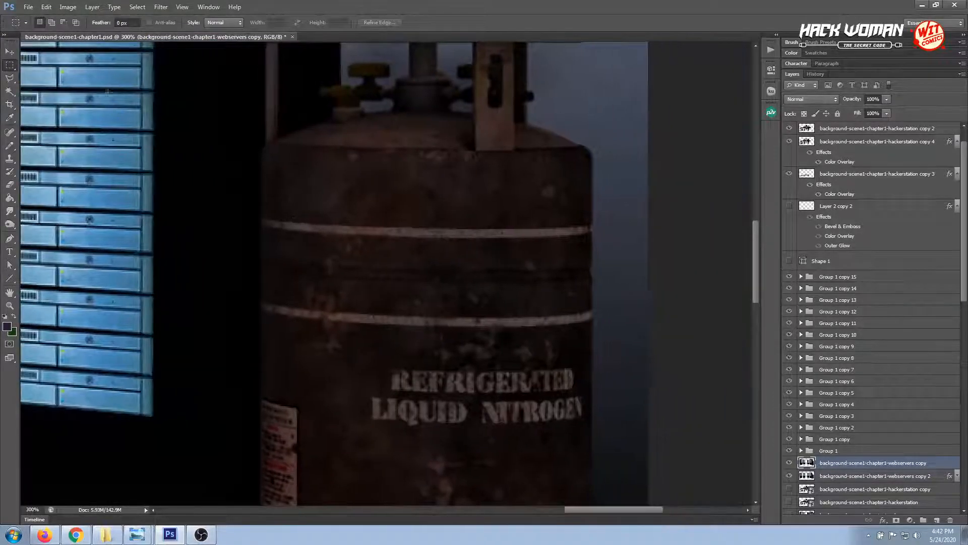
click(10, 78)
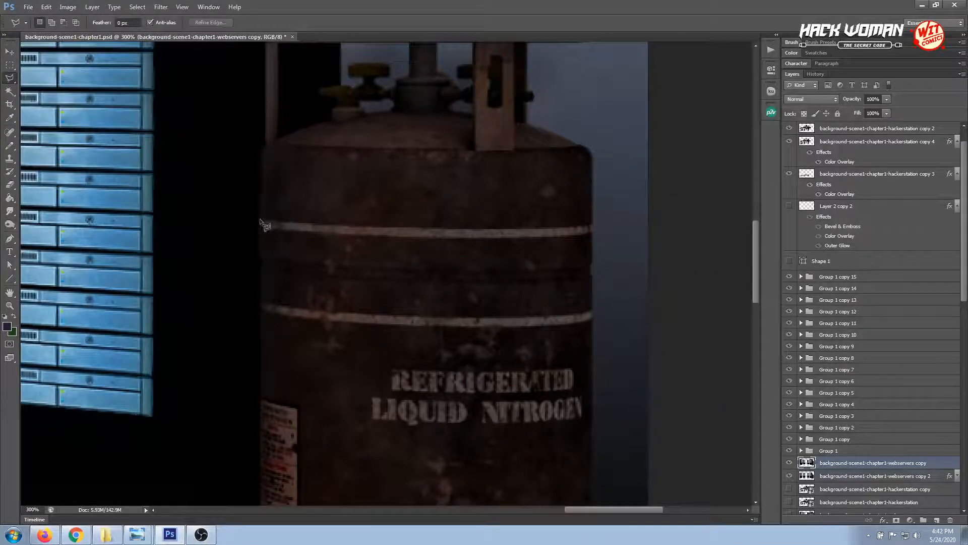
mouse_move(261, 218)
mouse_down()
mouse_move(328, 234)
mouse_move(599, 239)
mouse_move(584, 231)
mouse_up()
click(574, 227)
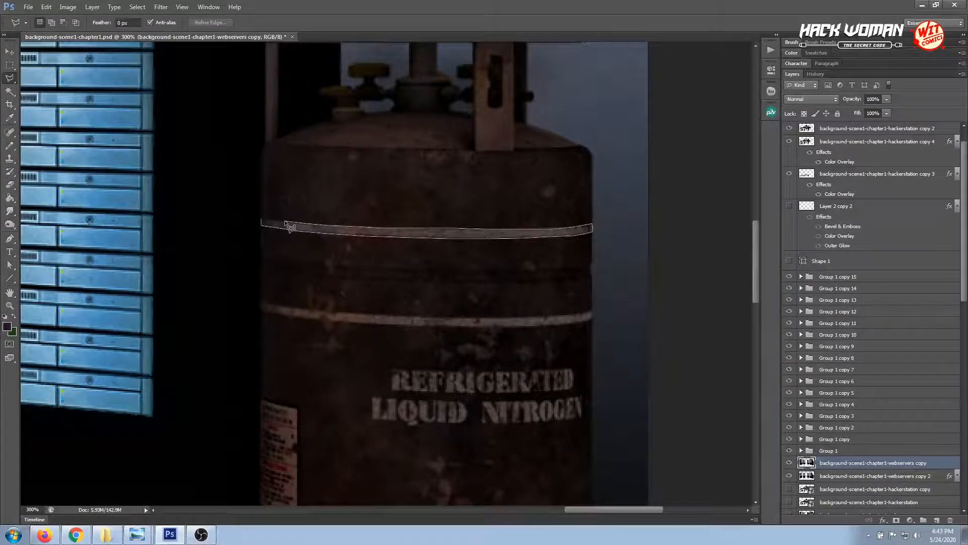
click(264, 223)
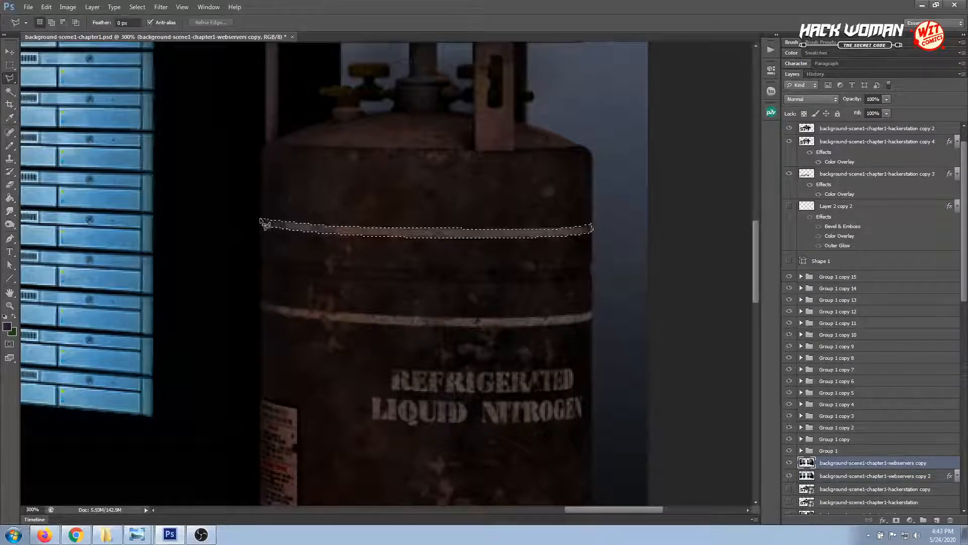
Add the second pale band, just above the REFRIGERATED LIQUID NITROGEN lettering, to the Polygonal Lasso selection
click(261, 302)
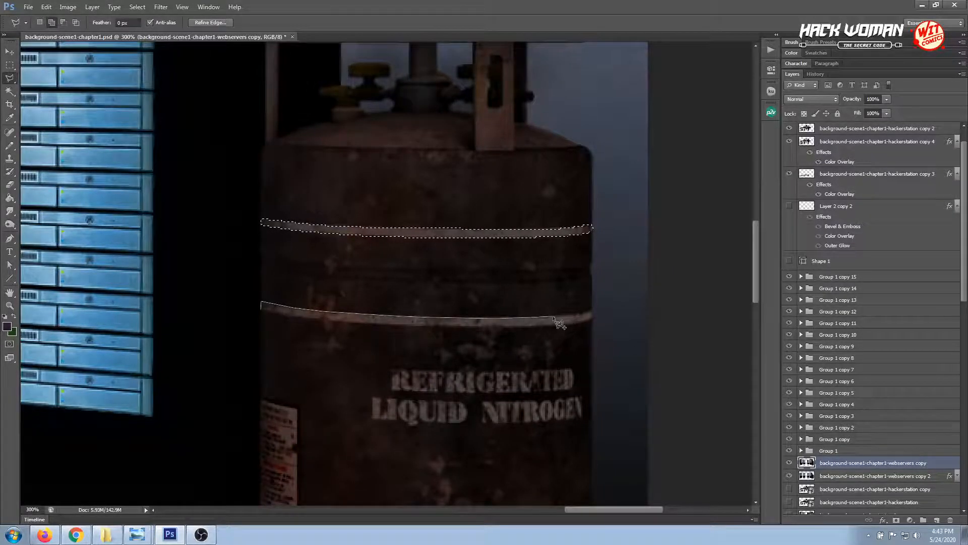
click(591, 312)
click(593, 319)
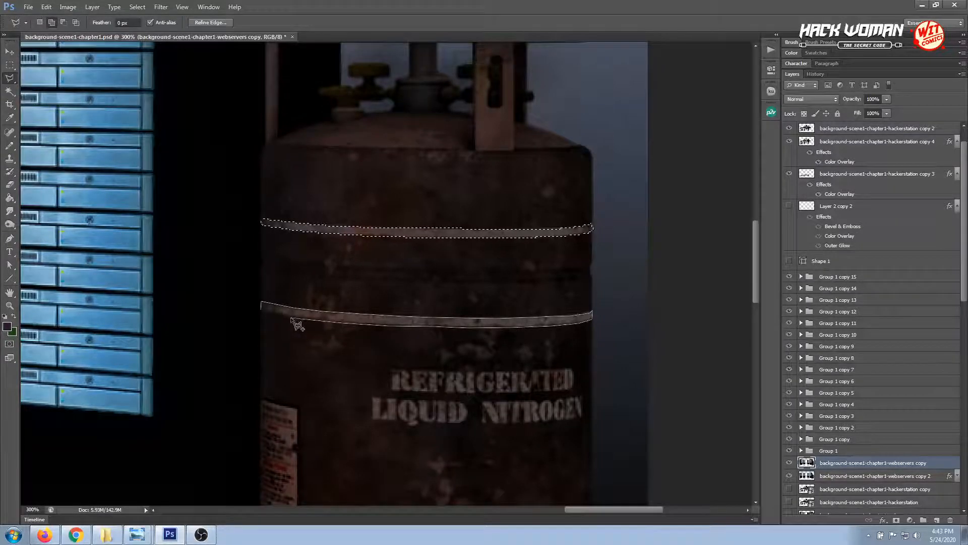
click(261, 306)
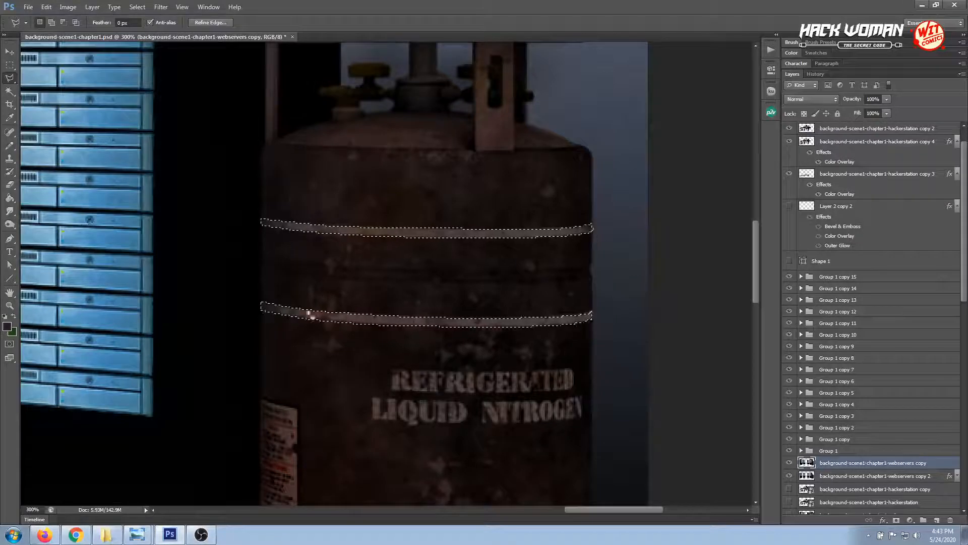
Add the two pale bands near the base of the tank to the selection with the Polygonal Lasso
drag(754, 264, 752, 318)
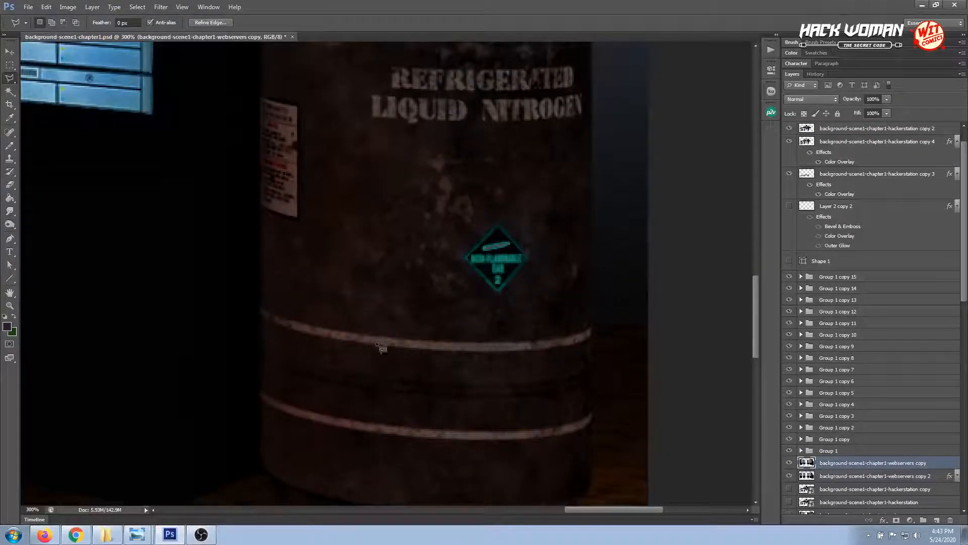
shift+click(260, 308)
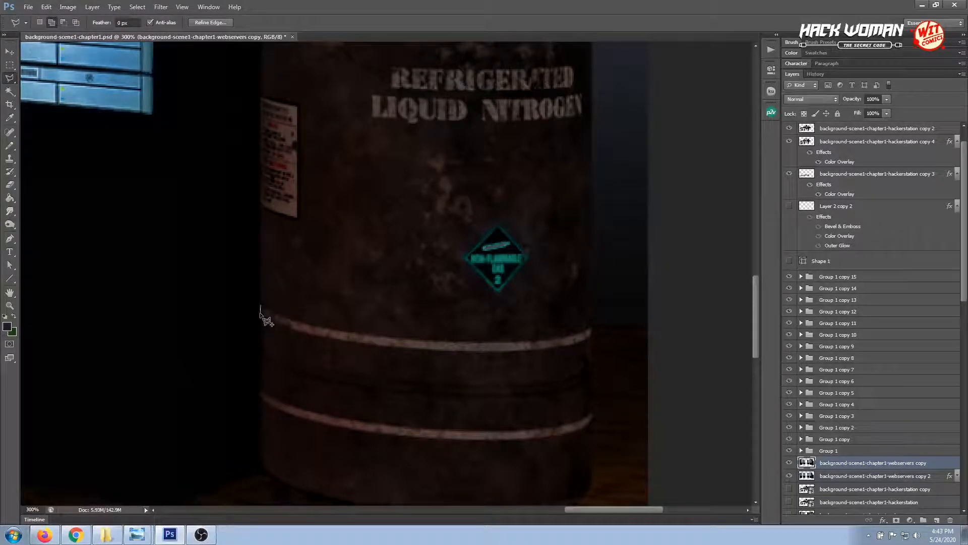
click(277, 325)
click(290, 329)
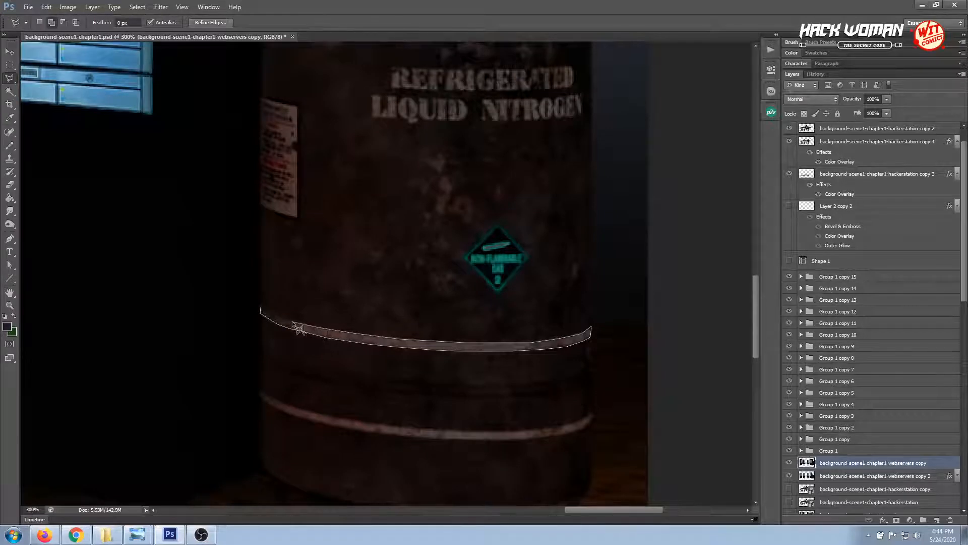
click(262, 307)
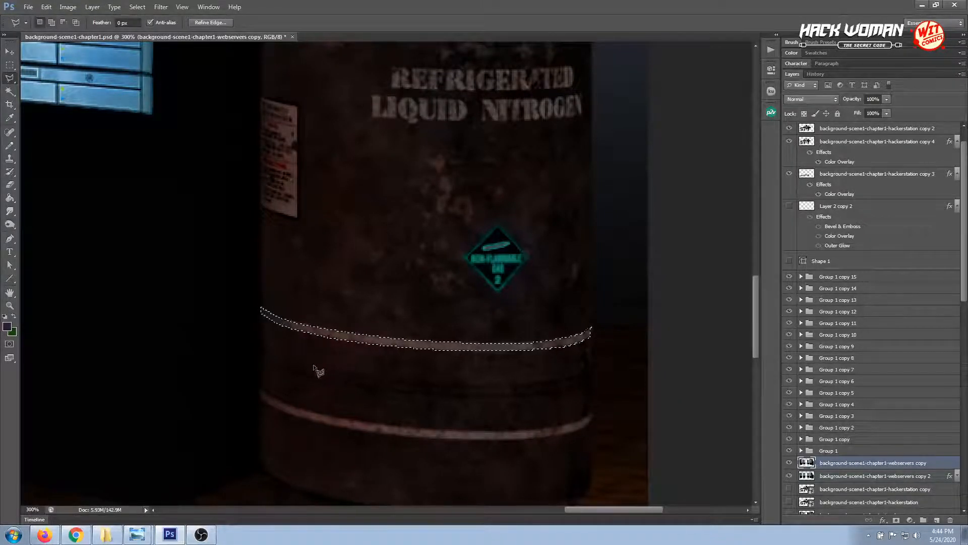
click(260, 392)
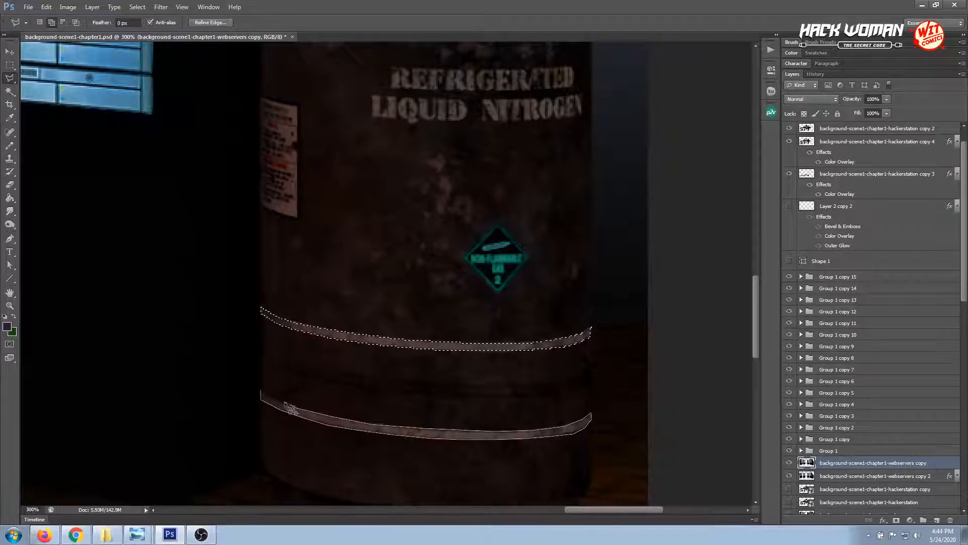
click(261, 392)
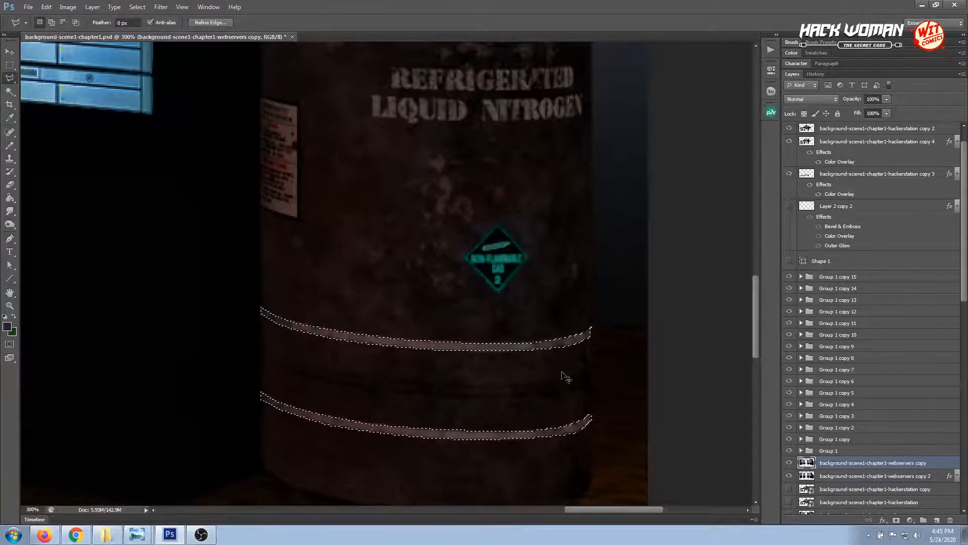
Copy the four selected tank bands onto a new layer
key(ctrl+minus)
key(ctrl+minus)
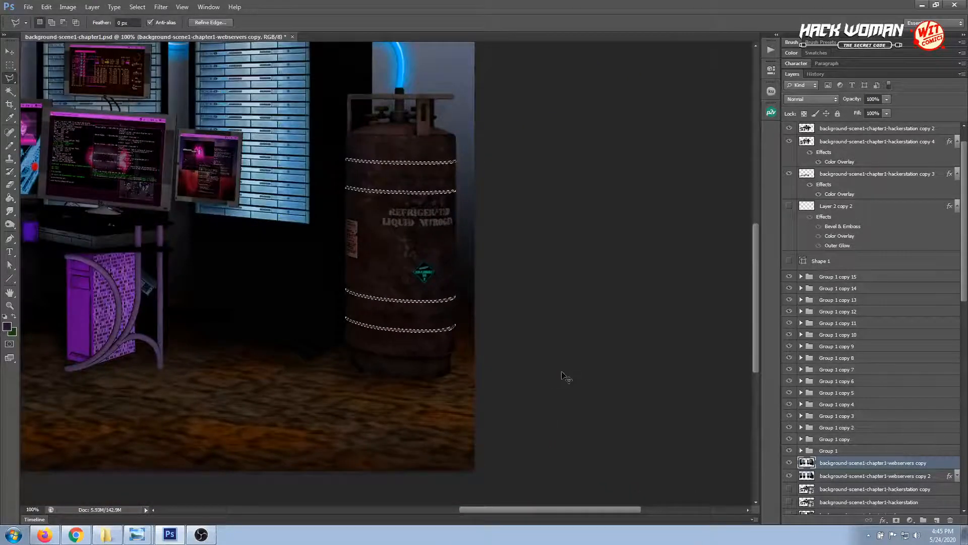
key(ctrl+j)
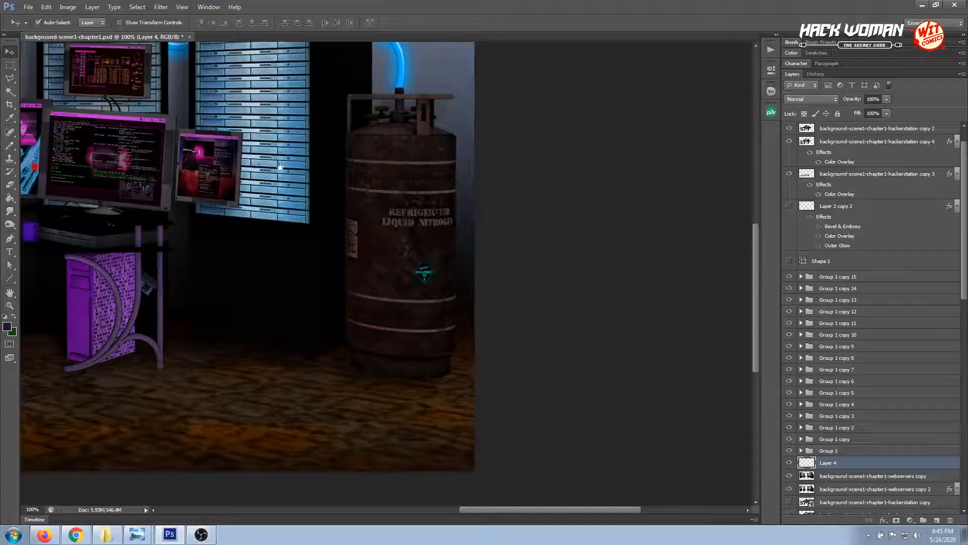
Copy the layer style of Layer 2 copy and paste it onto the new layer with the tank bands
drag(313, 180, 454, 287)
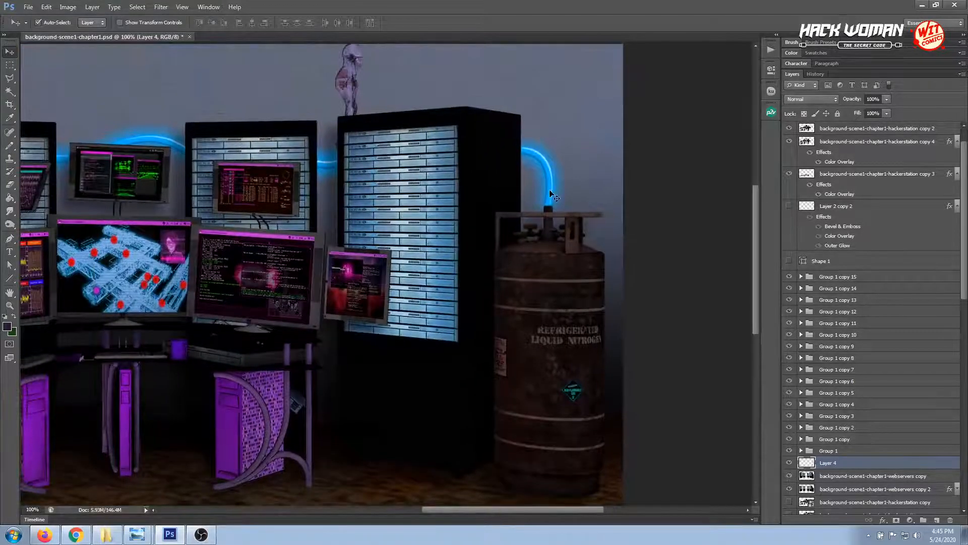
scroll(943, 454, down, 5)
right_click(905, 470)
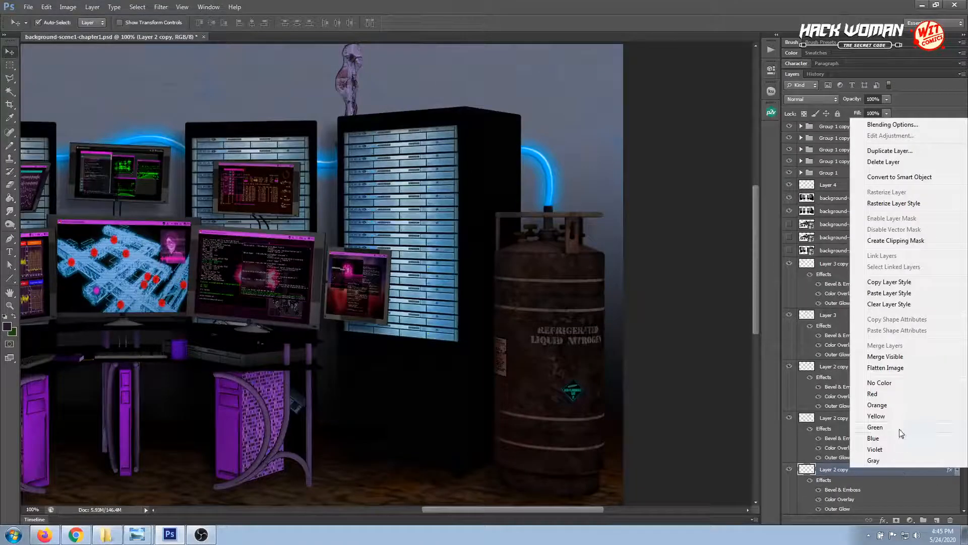
click(880, 284)
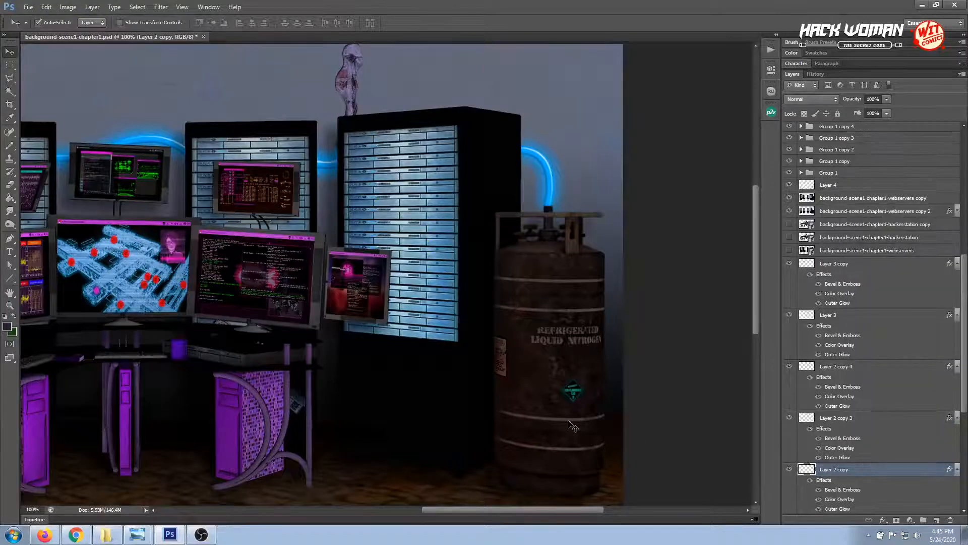
click(577, 431)
right_click(852, 192)
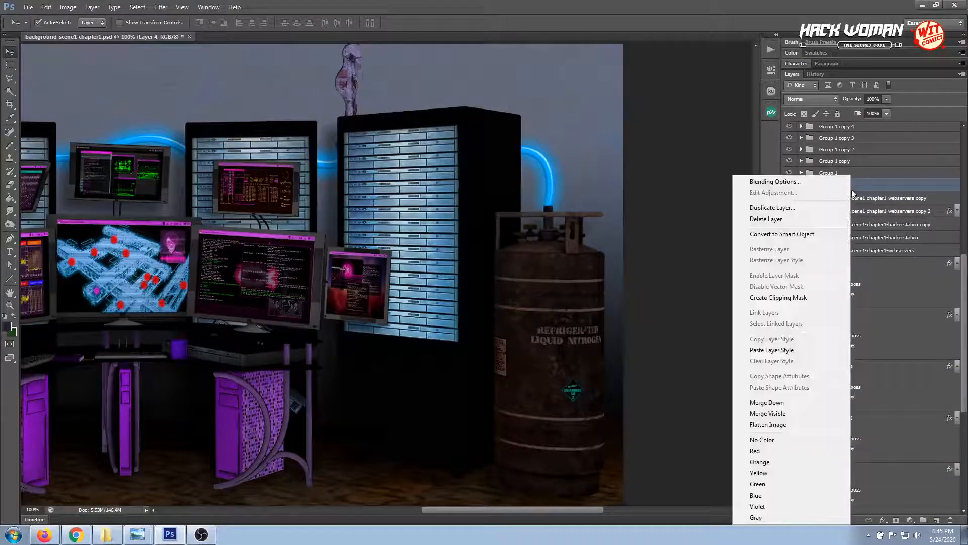
click(767, 350)
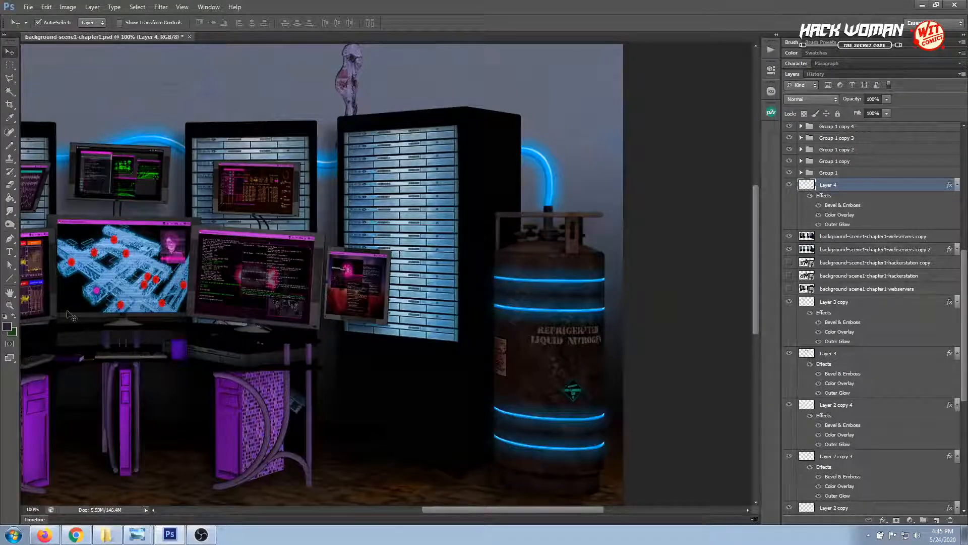
click(9, 305)
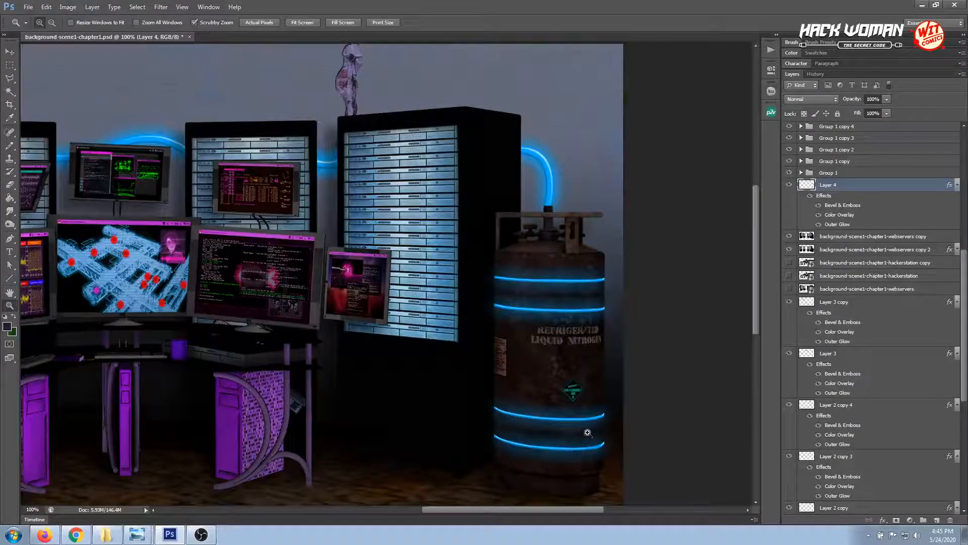
drag(596, 457, 620, 425)
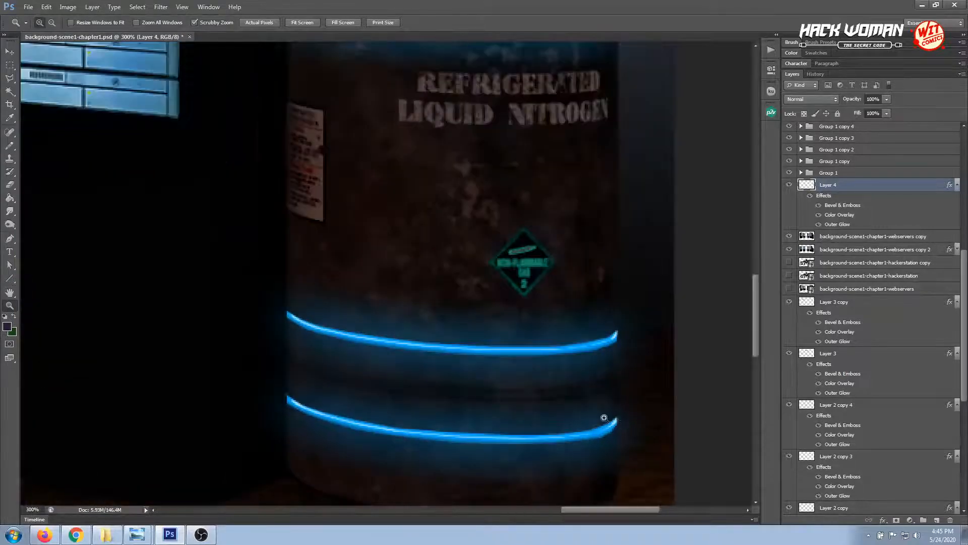
right_click(11, 78)
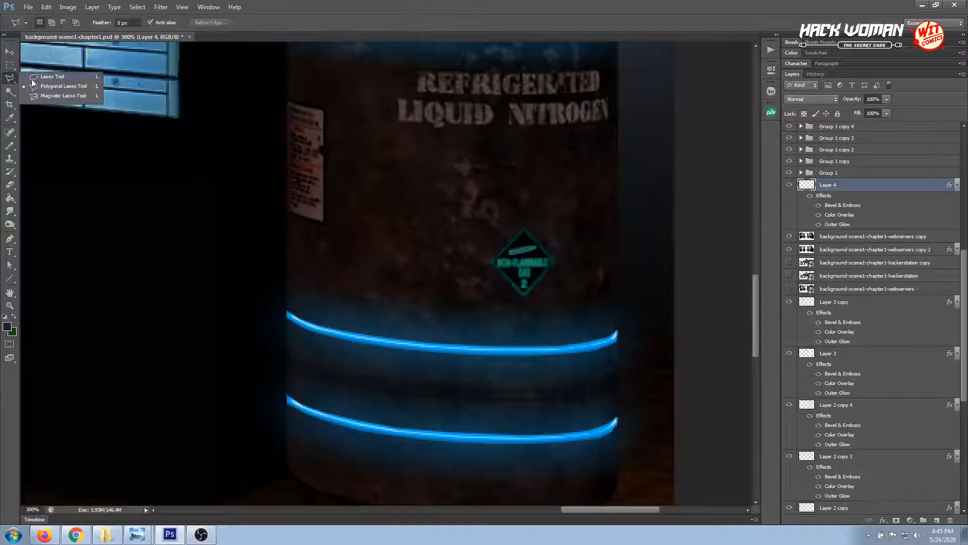
click(46, 73)
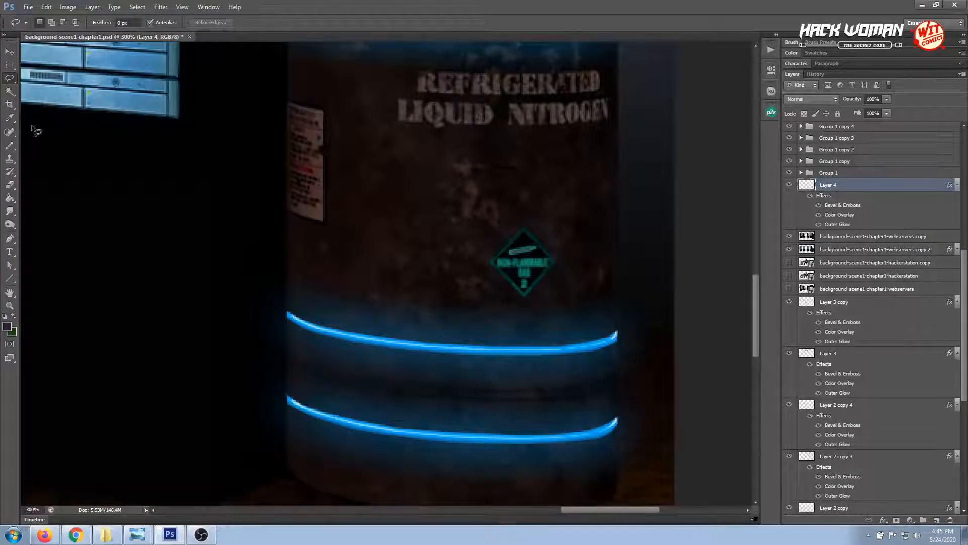
right_click(6, 81)
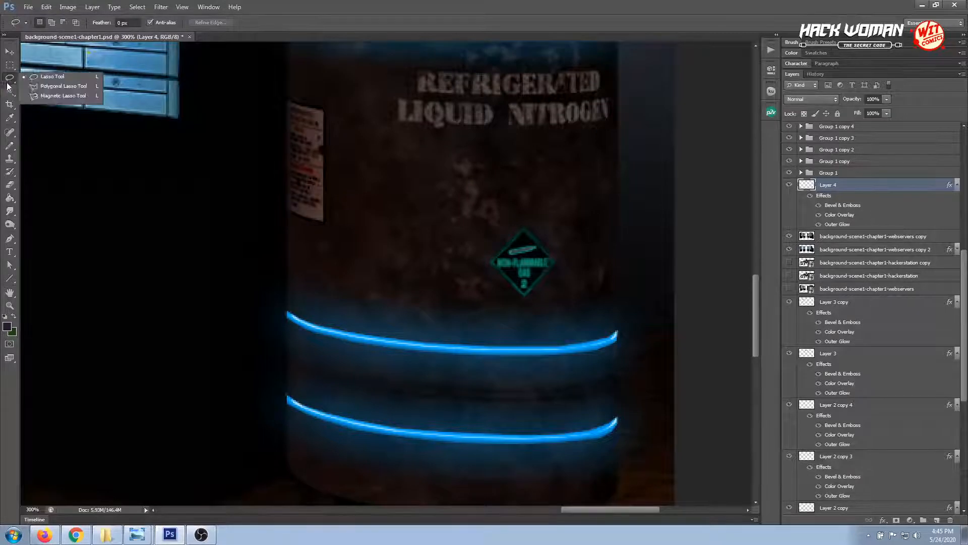
click(45, 84)
click(584, 439)
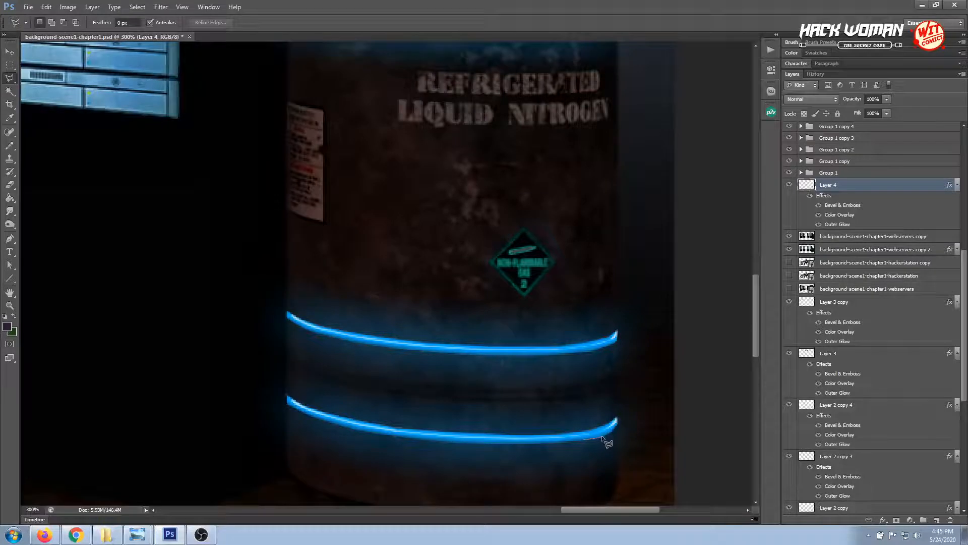
click(610, 433)
click(619, 442)
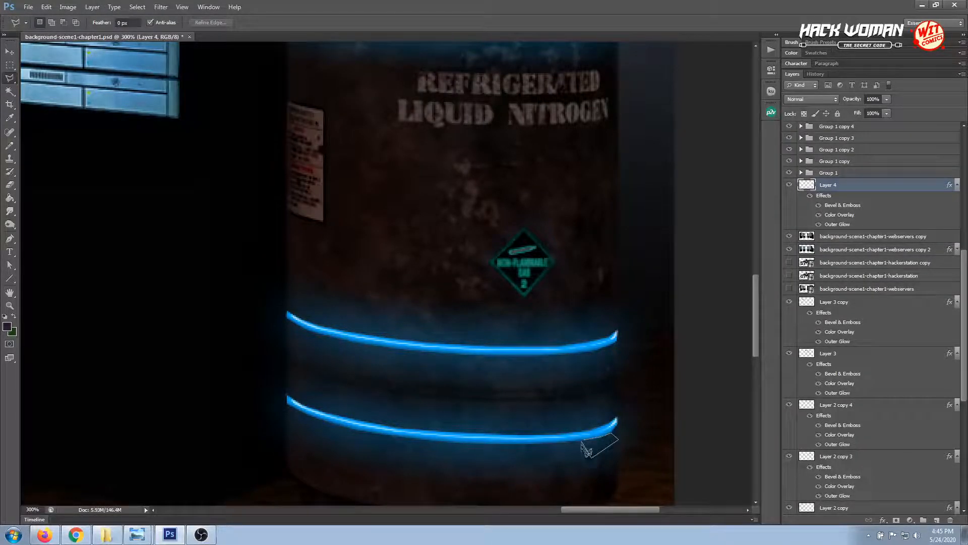
double_click(589, 456)
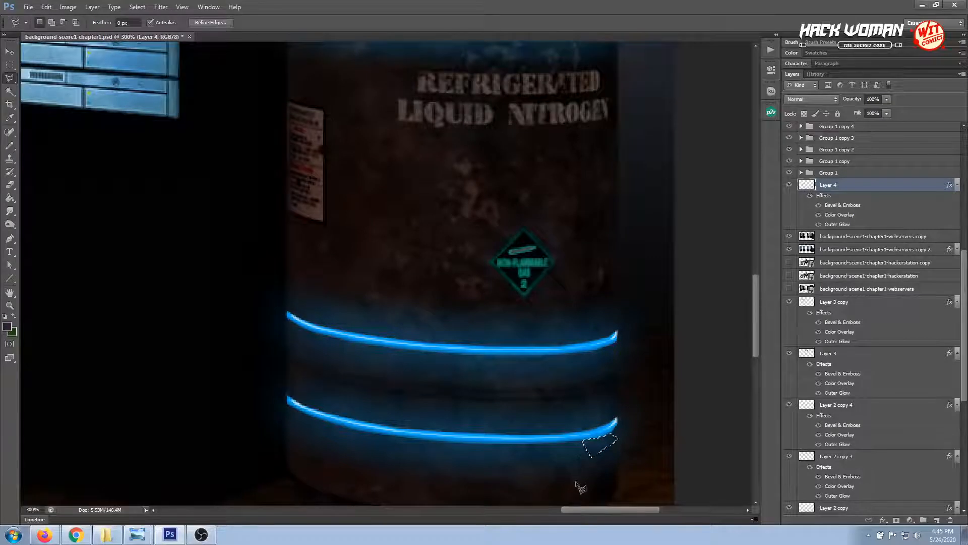
click(576, 482)
key(Escape)
key(m)
key(ctrl+d)
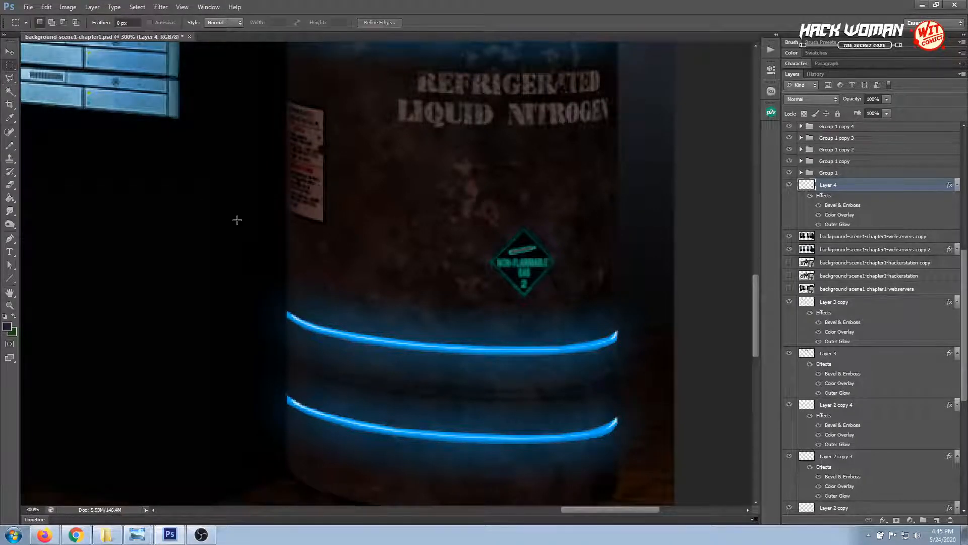
click(9, 77)
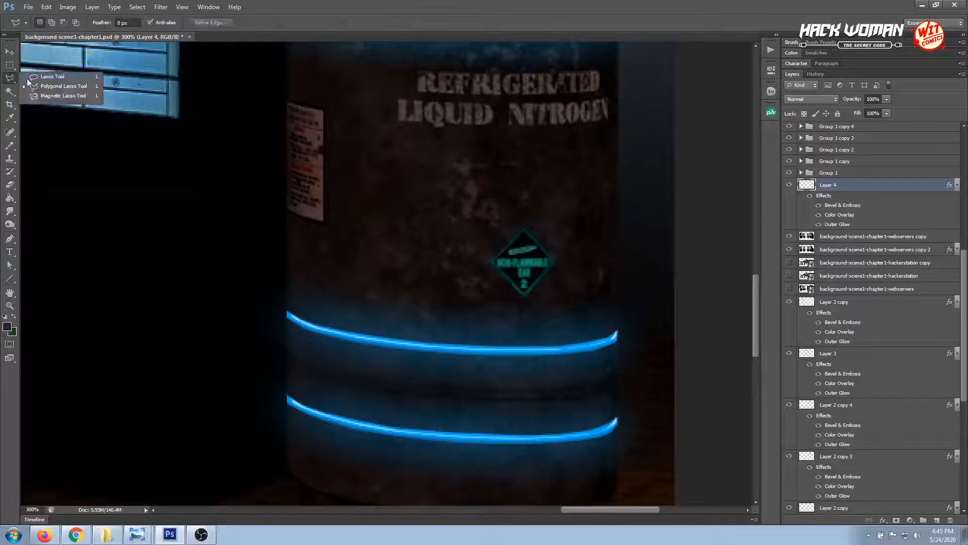
click(47, 76)
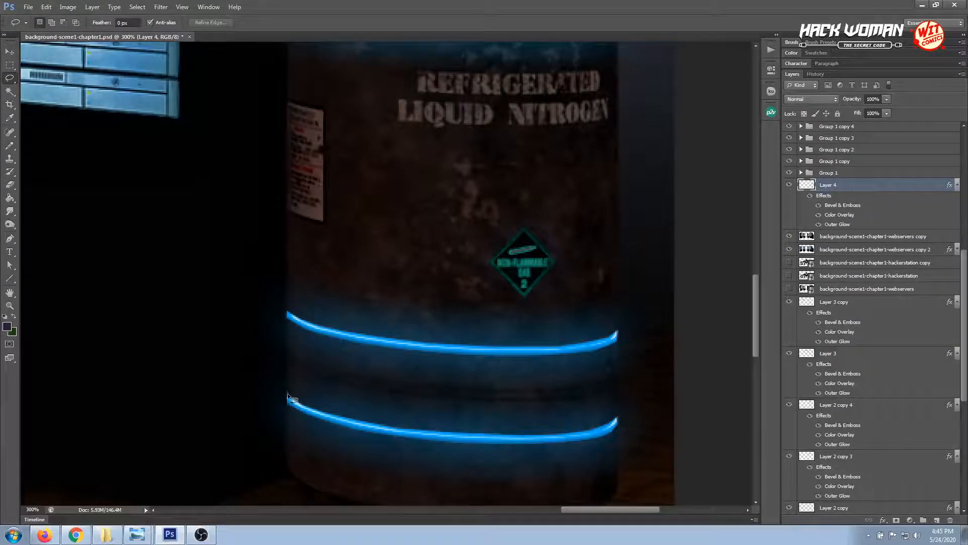
mouse_move(288, 395)
mouse_down()
mouse_move(281, 389)
mouse_move(288, 398)
mouse_up()
key(ctrl+d)
Smudge the ends of the glowing blue bands so they blend slightly past both edges of the nitrogen tank
click(9, 211)
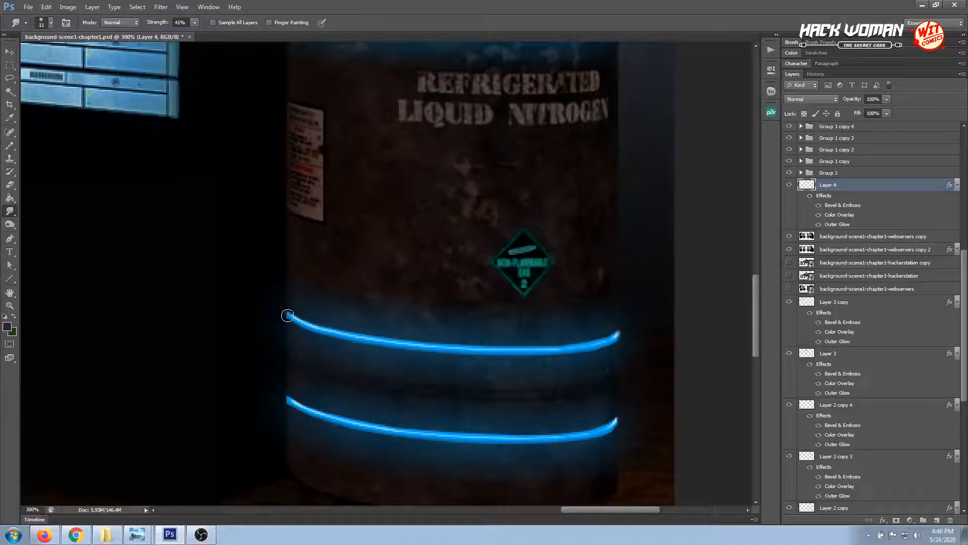
drag(282, 313, 277, 301)
drag(755, 325, 754, 286)
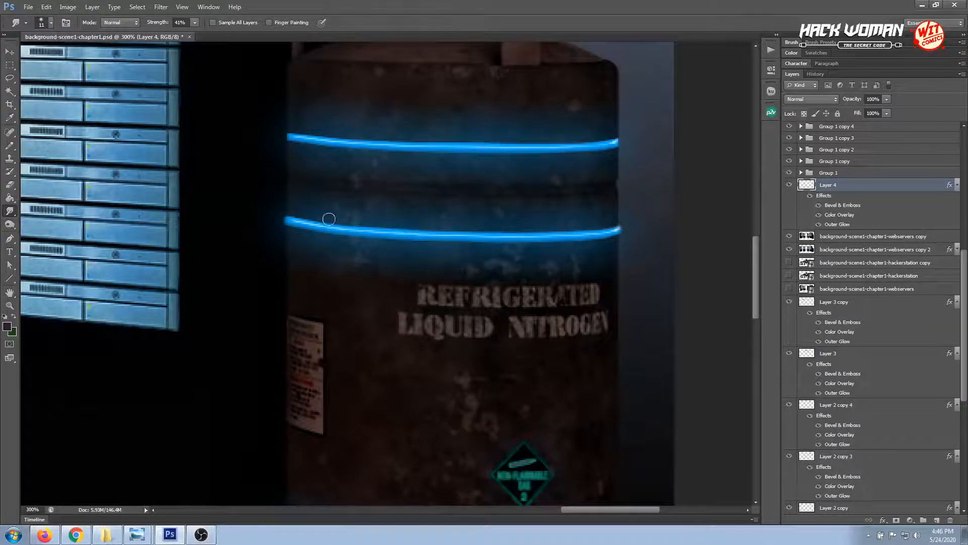
drag(753, 255, 757, 235)
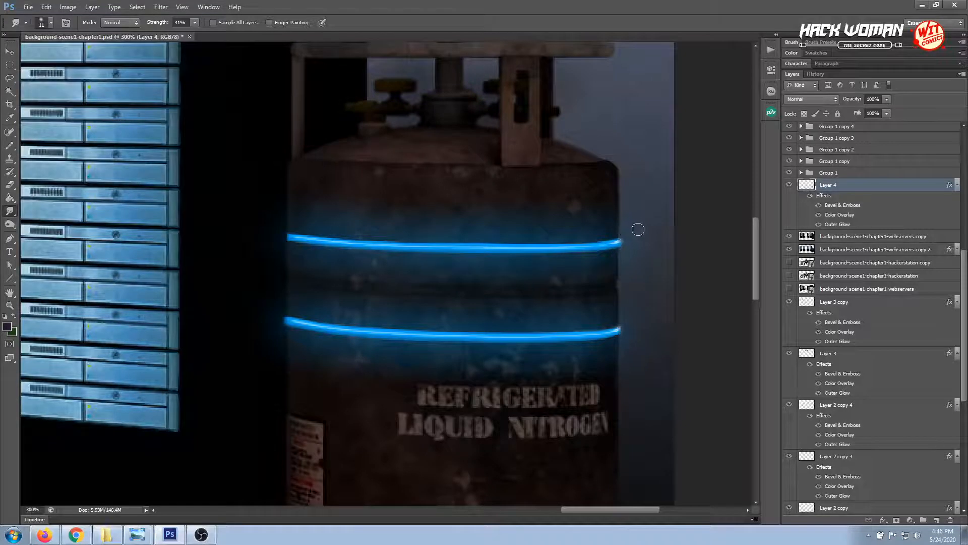
drag(294, 236, 283, 236)
Save the background document with the finished tank bands
key(ctrl+minus)
key(ctrl+minus)
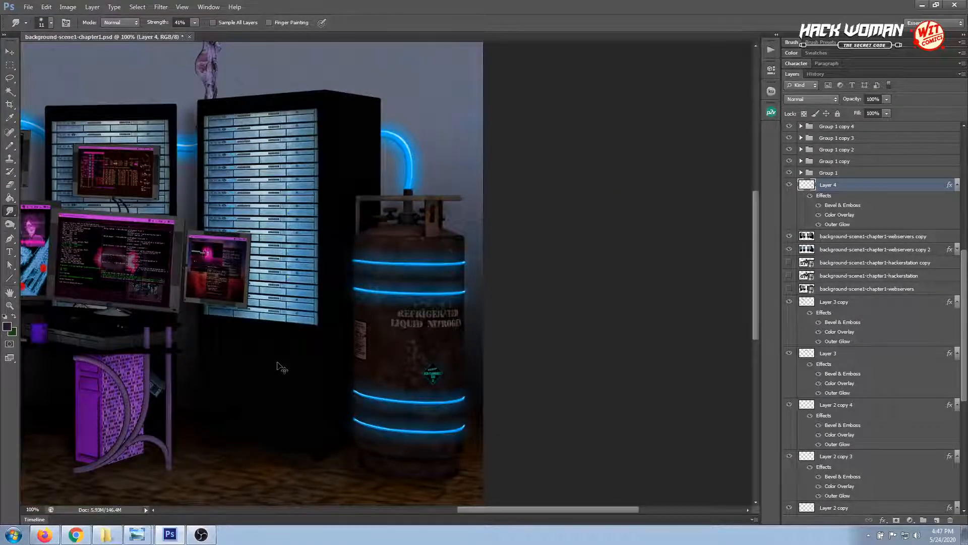
key(ctrl+minus)
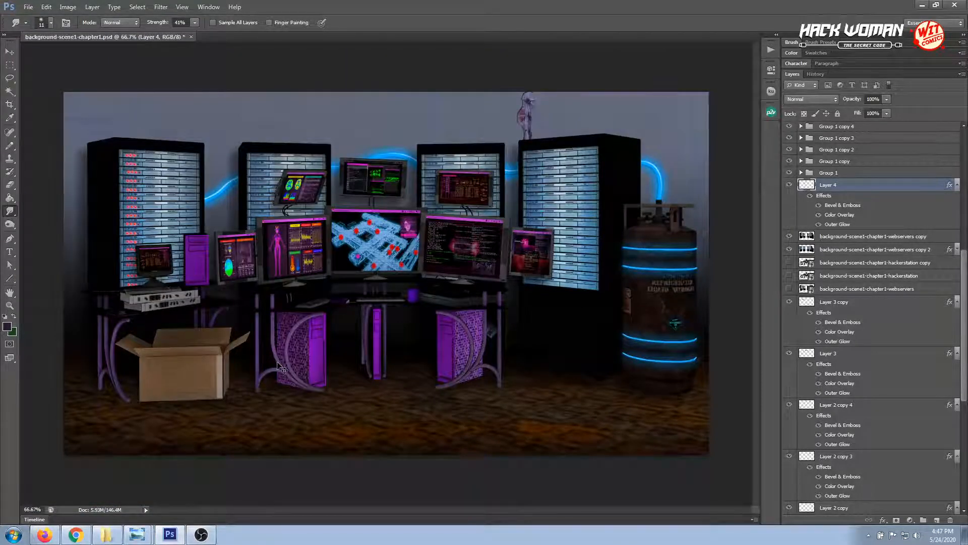
key(ctrl+s)
Add a new empty layer directly above the background-scene1-chapter1-webservers copy layer
click(10, 51)
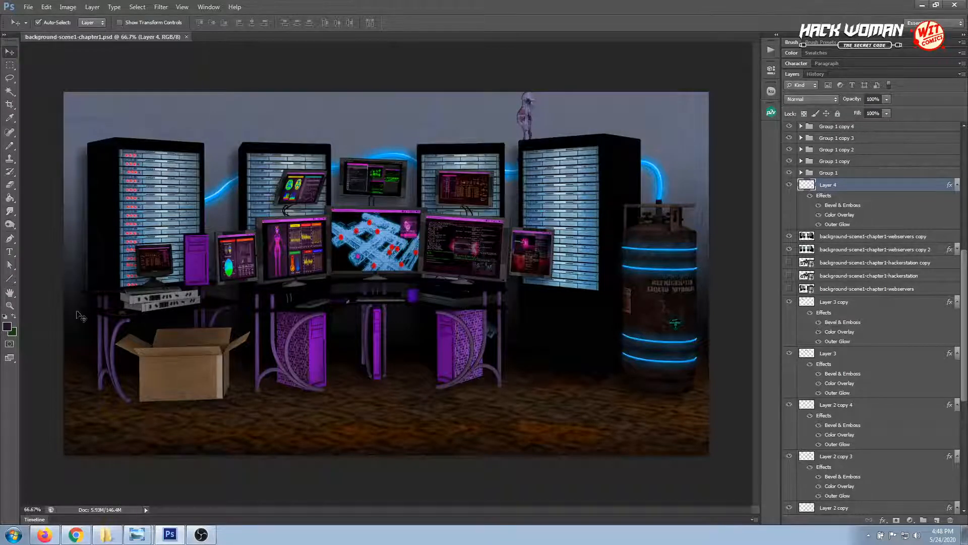
click(9, 305)
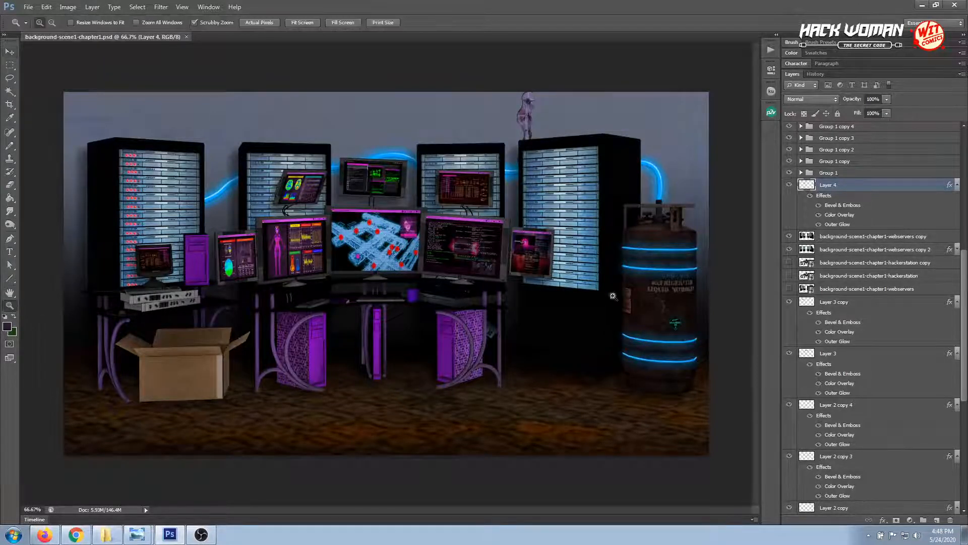
click(611, 255)
click(610, 253)
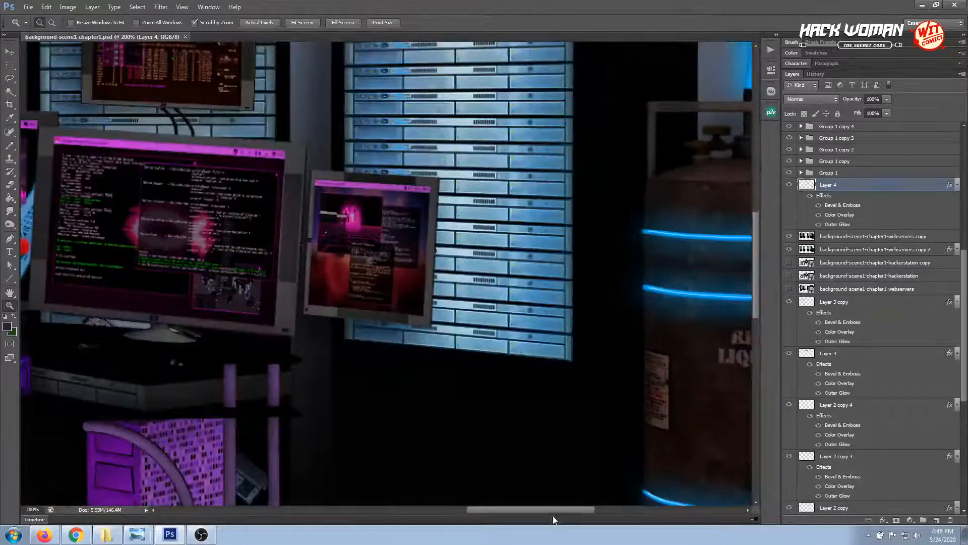
drag(553, 507, 597, 507)
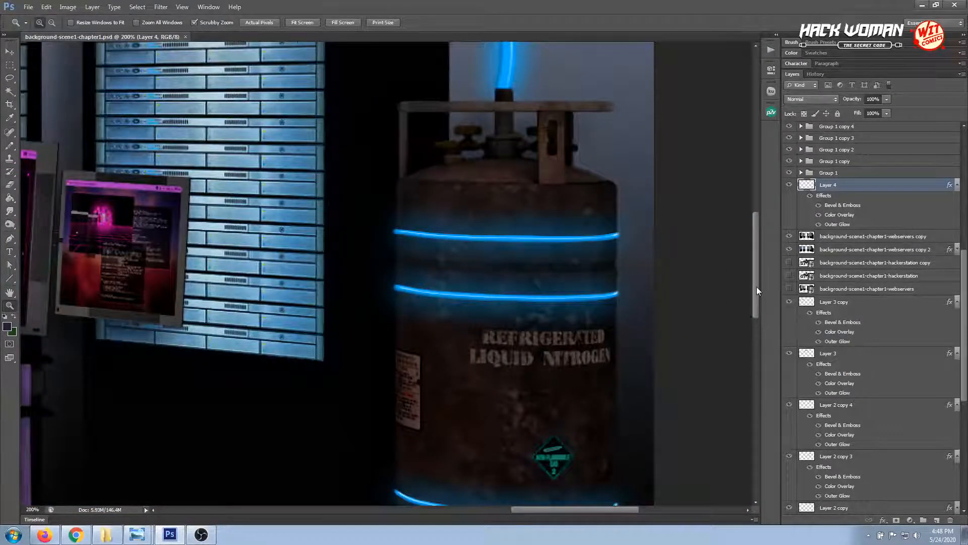
drag(756, 283, 757, 304)
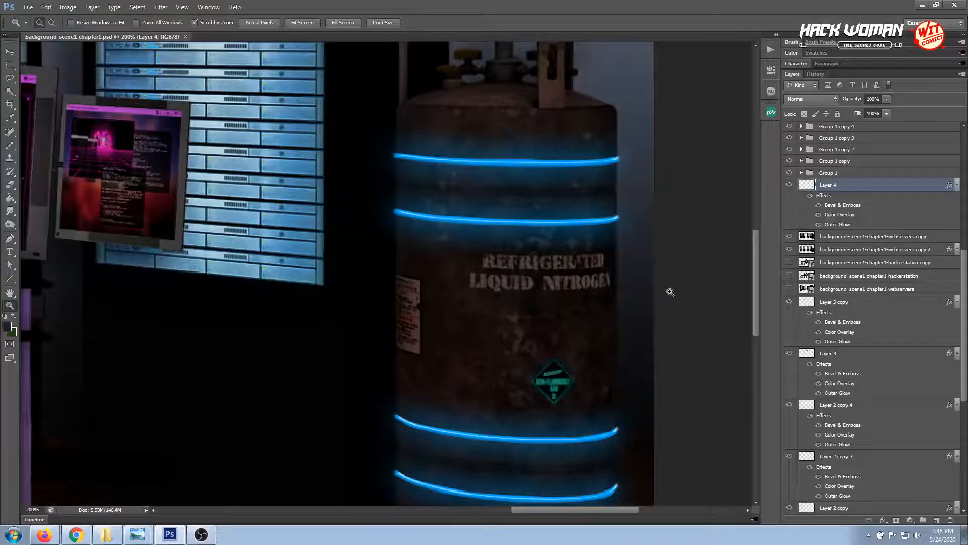
click(10, 52)
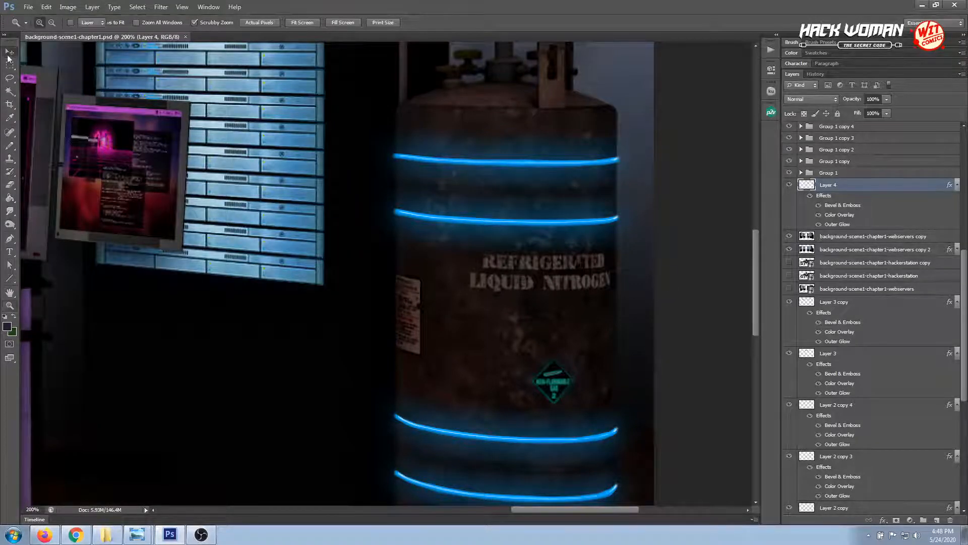
click(352, 123)
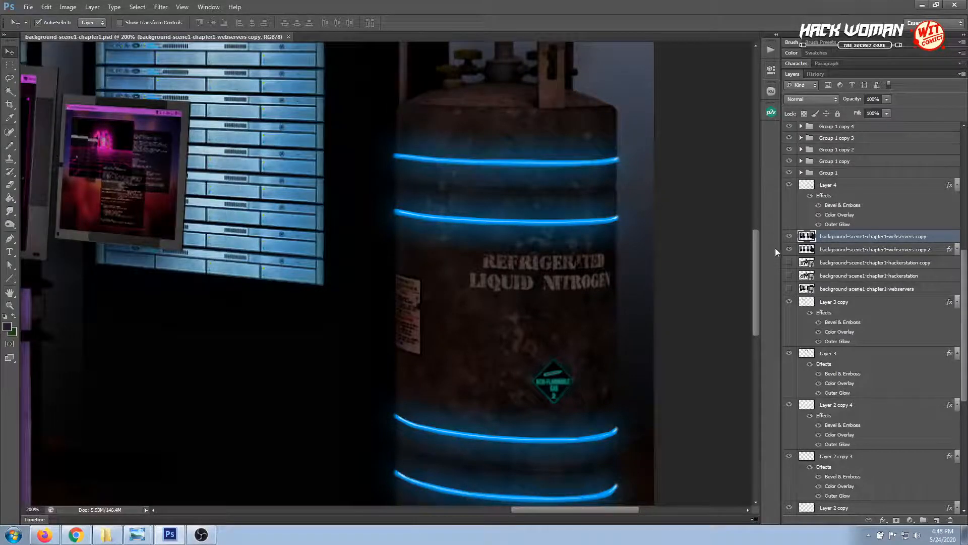
click(938, 520)
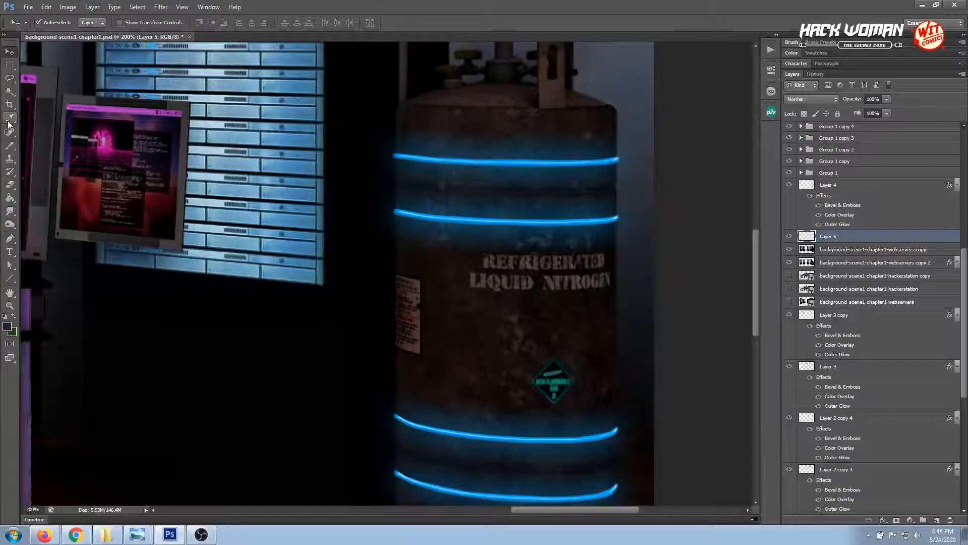
Set up a soft round 45 px Brush with 55% flow and 47% opacity, using the bands' bright blue as foreground colour
click(9, 146)
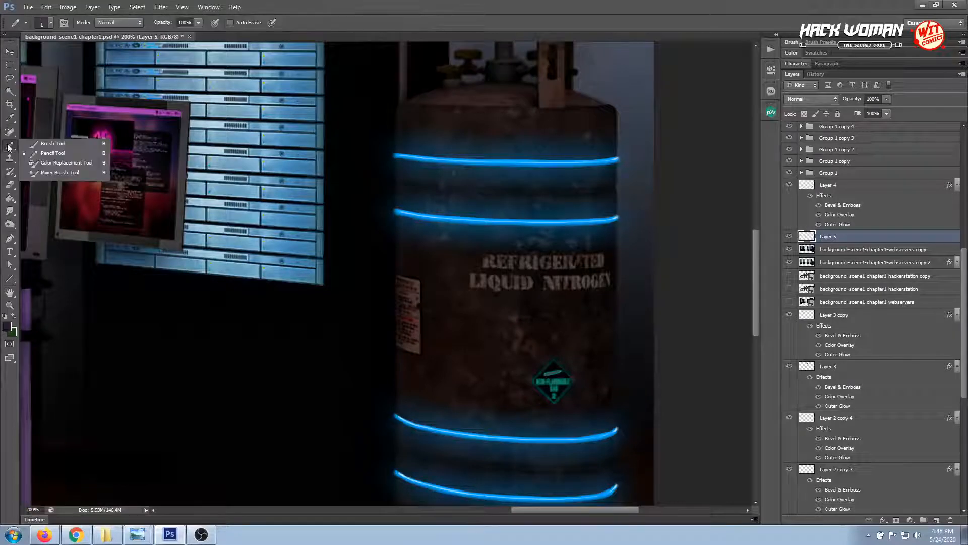
click(48, 145)
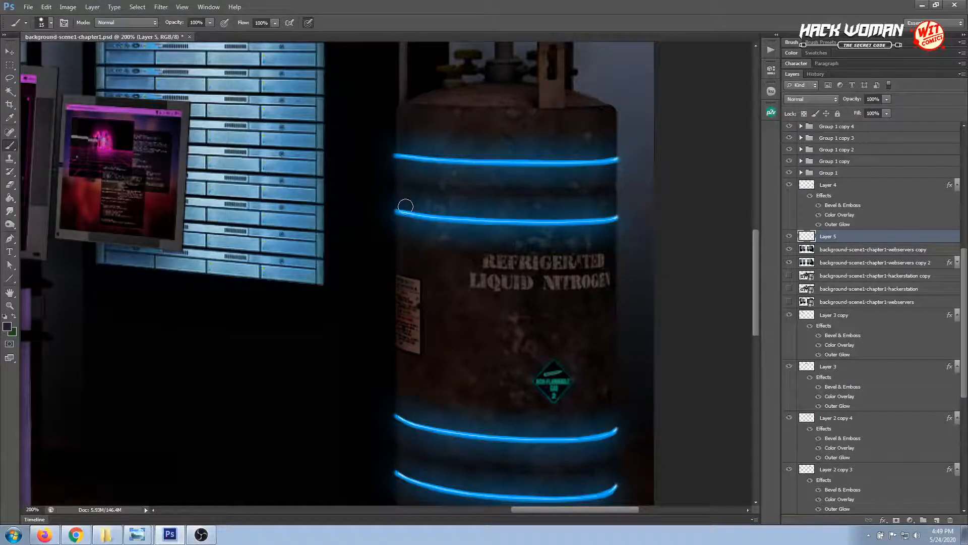
click(821, 43)
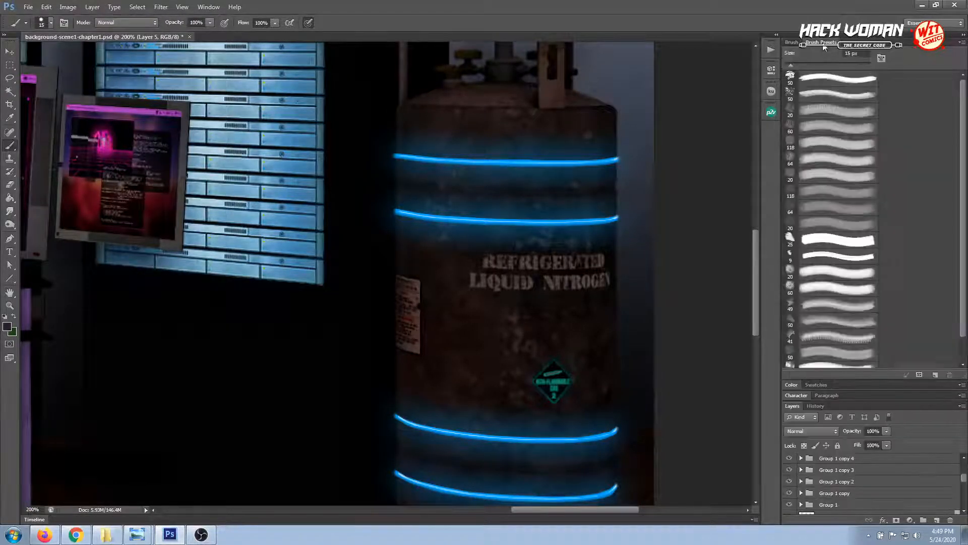
click(792, 43)
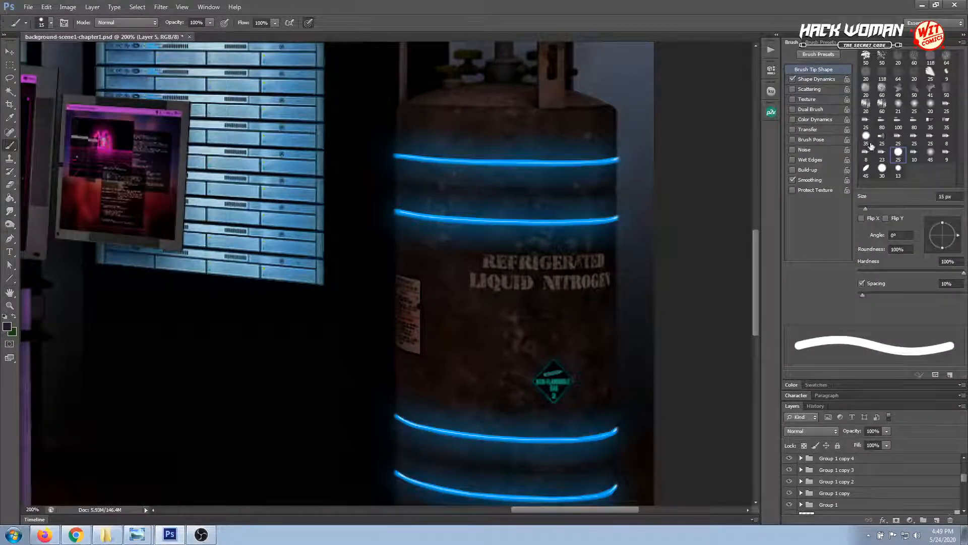
click(930, 153)
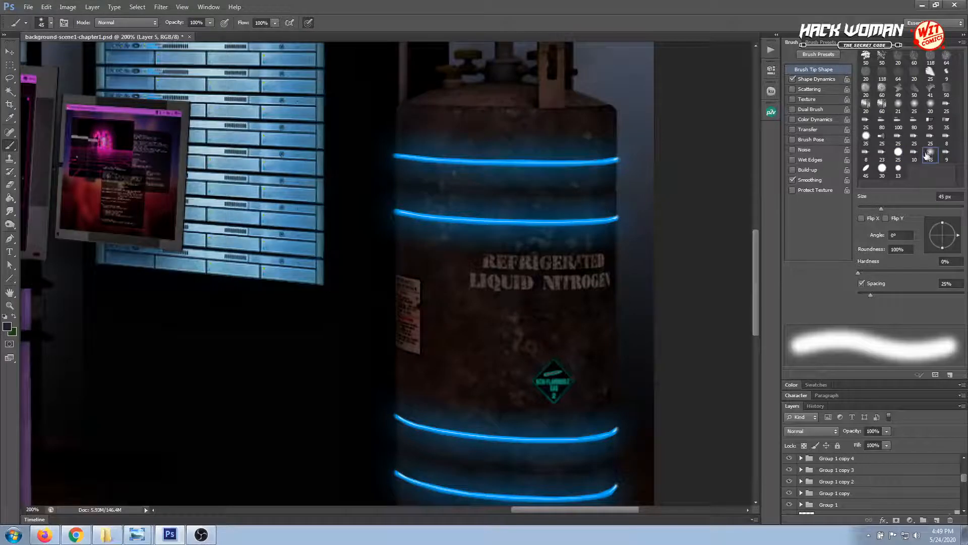
click(273, 24)
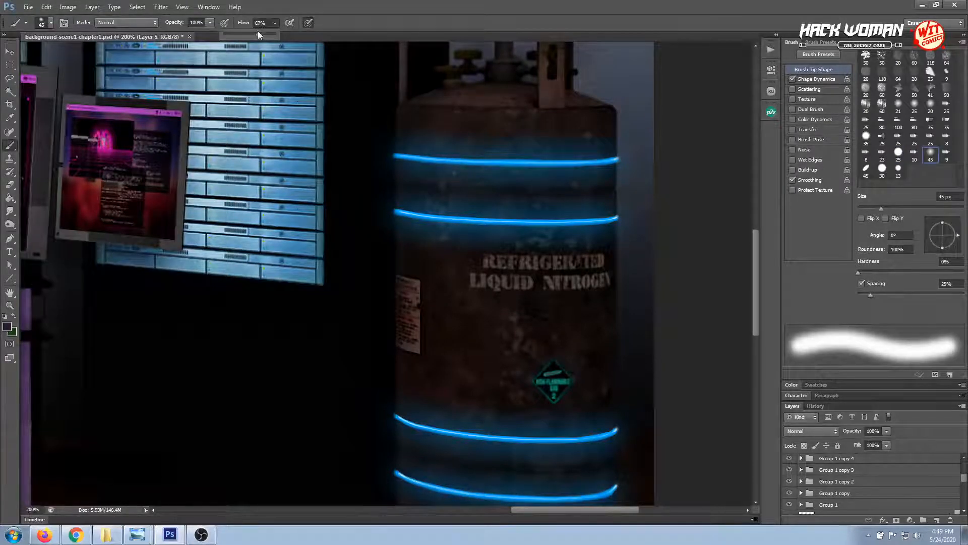
click(209, 23)
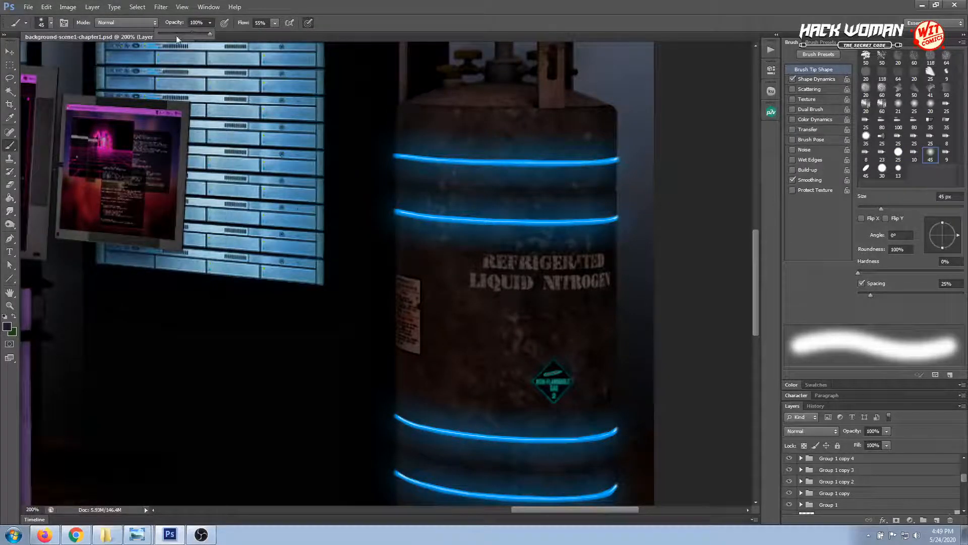
drag(176, 35, 183, 36)
click(10, 118)
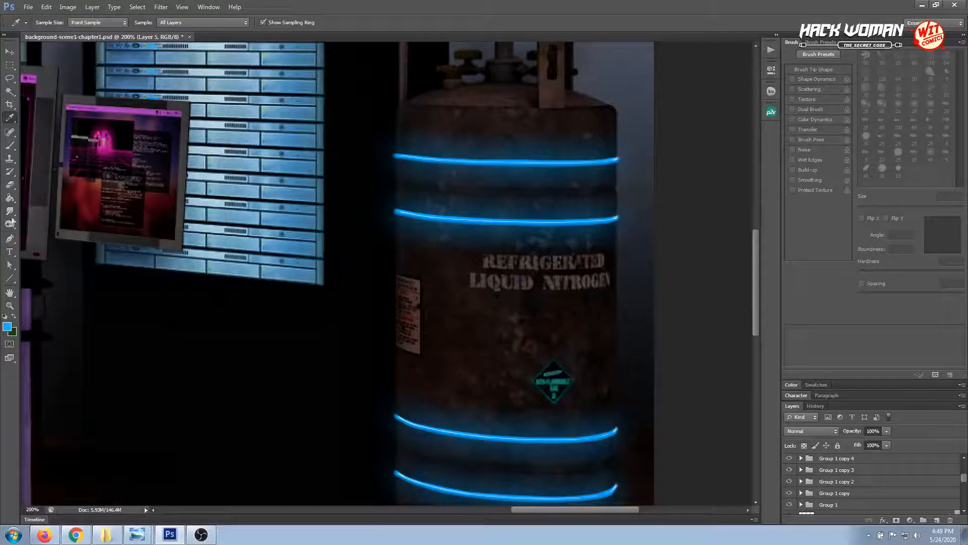
click(10, 145)
Try a soft blue brush stroke over the left end of the tank's top band on the new layer
drag(390, 156, 387, 164)
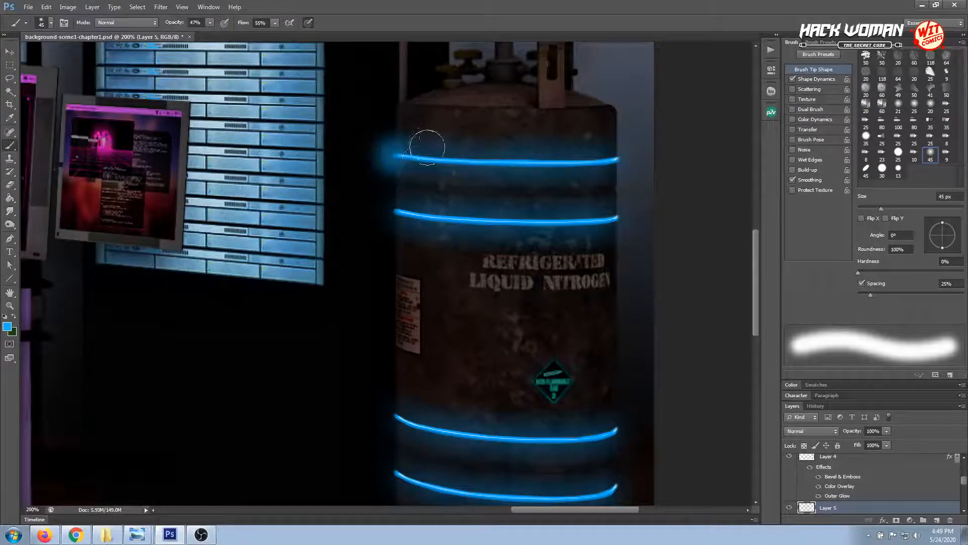
key(ctrl+z)
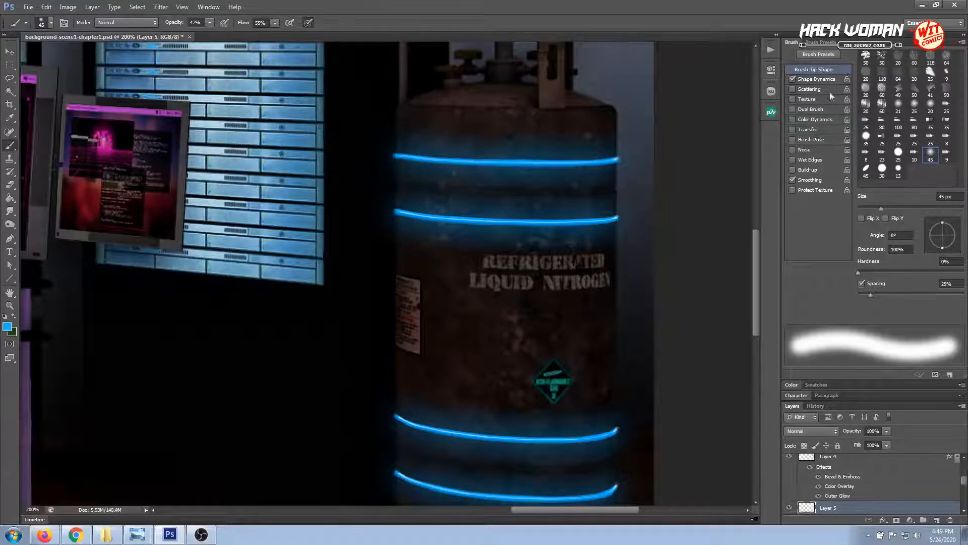
double_click(795, 44)
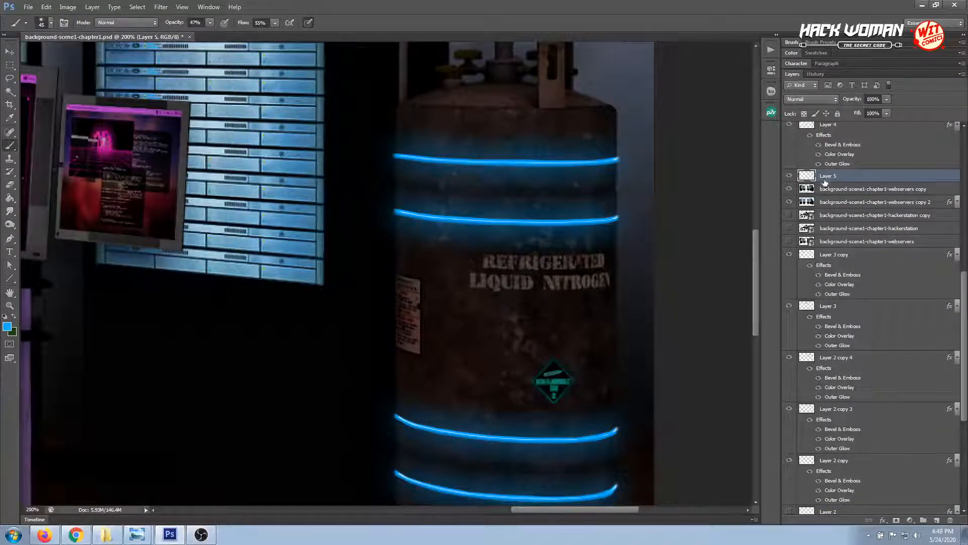
Try soft blue brush dabs at 23% and 45% opacity over the top band's left end, with Layer 5 beneath background-scene1-chapter1-webservers copy 2
drag(827, 180, 831, 216)
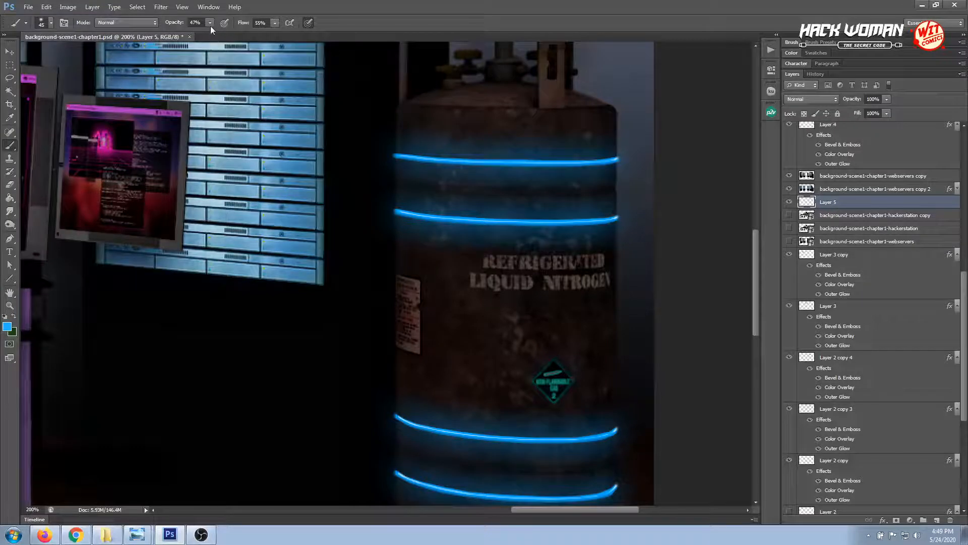
drag(204, 34, 197, 36)
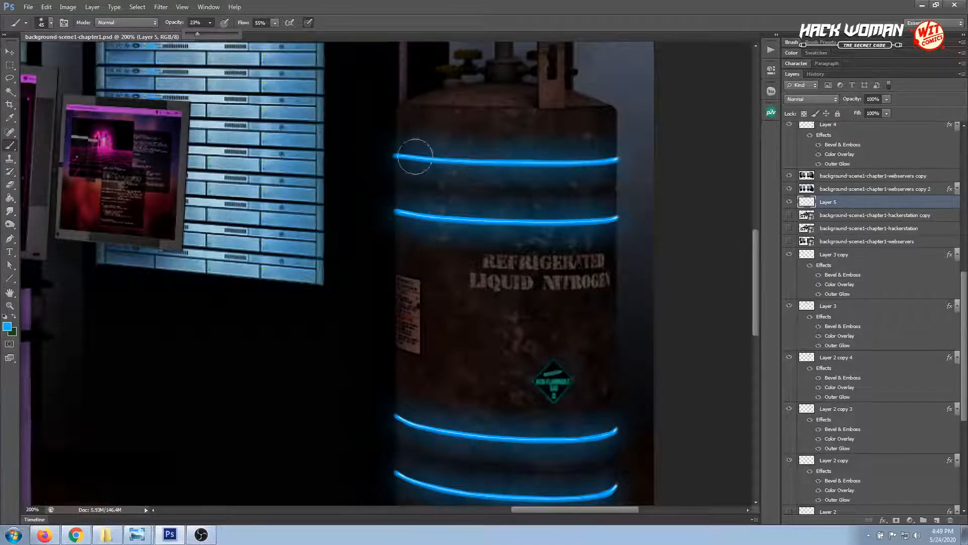
click(396, 155)
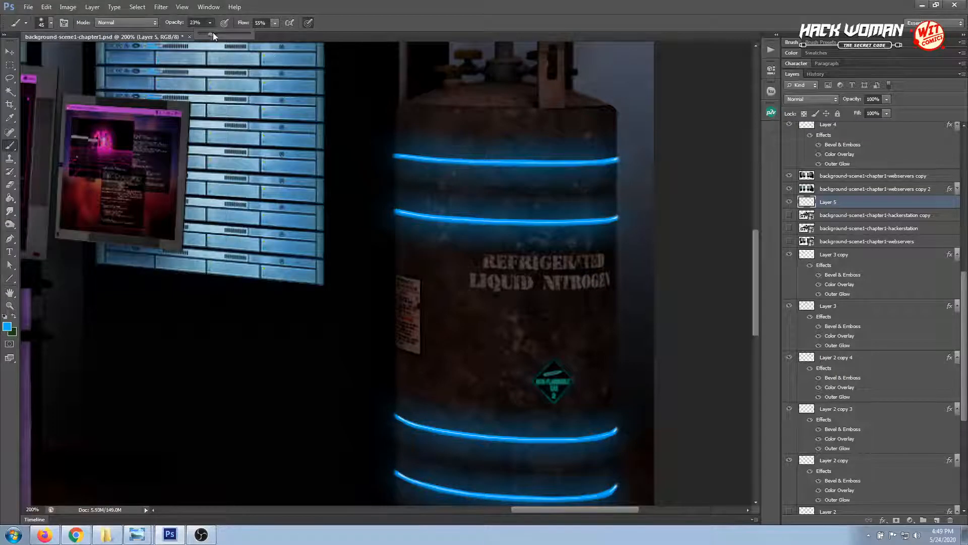
drag(213, 32, 222, 35)
click(389, 151)
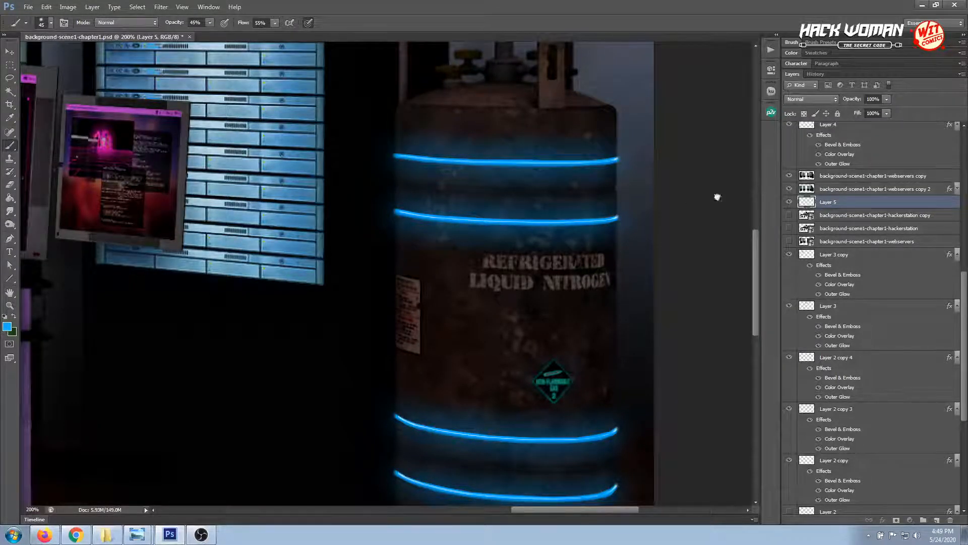
Raise Layer 5 above the webservers copy 2 layer and try stronger blue dabs at the top band's left end, raising brush opacity to 91%
key(ctrl+bracketright)
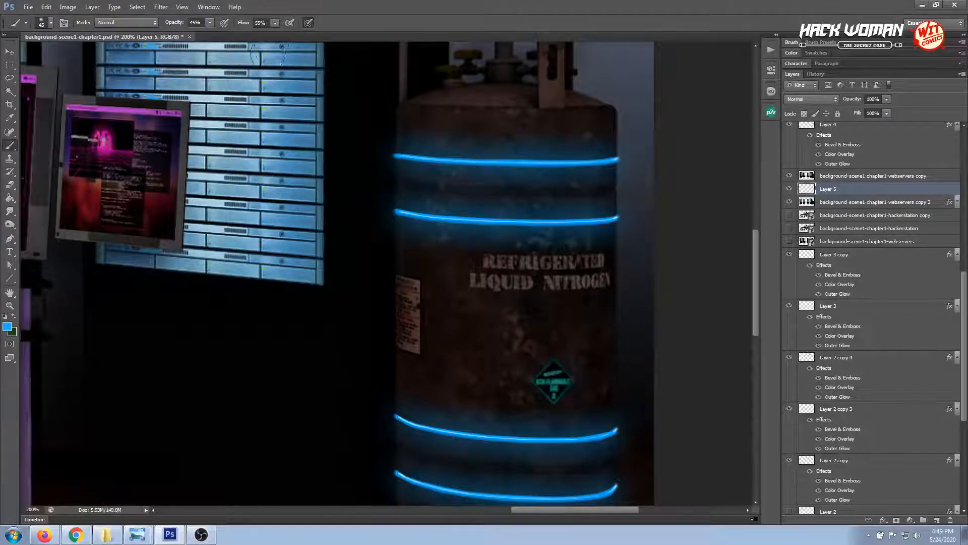
click(209, 22)
drag(218, 34, 229, 36)
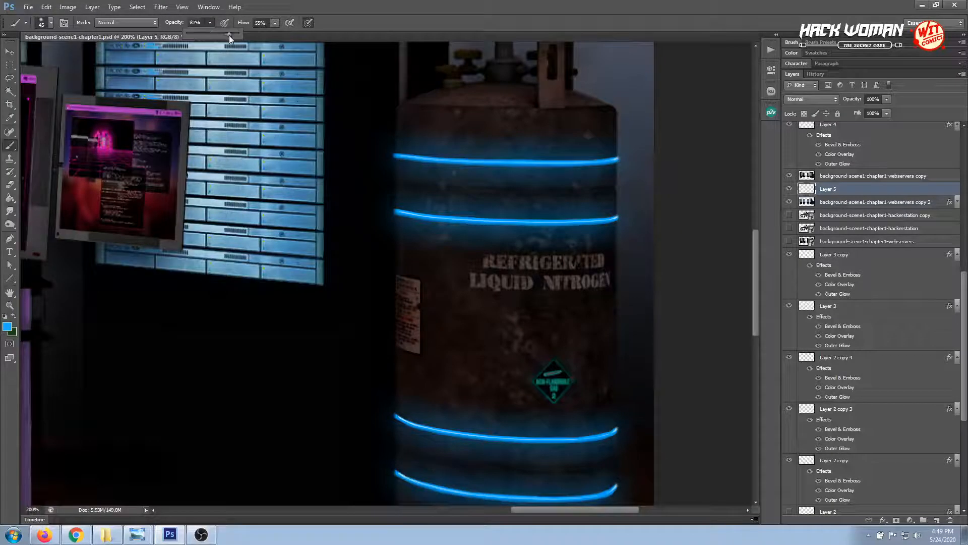
click(392, 153)
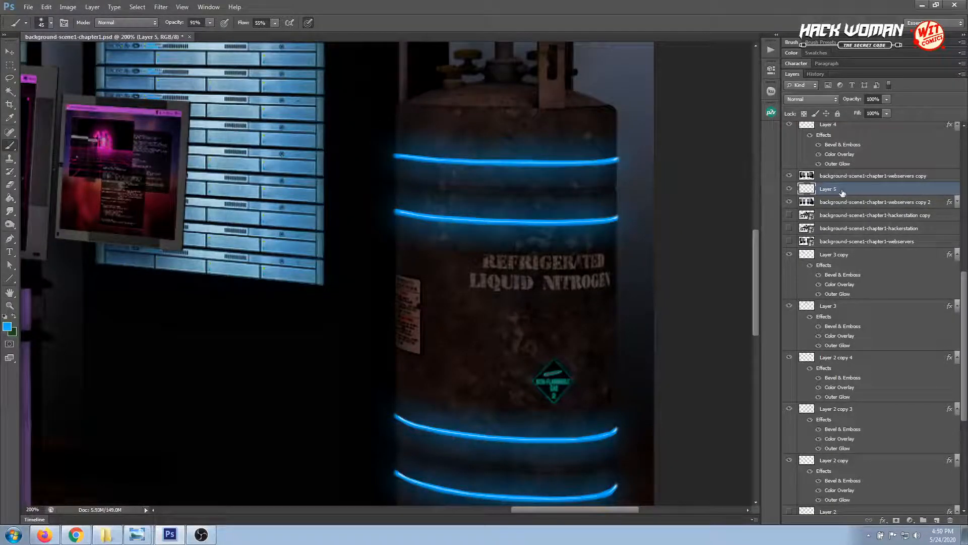
Compare the painted glow with Layer 5 above and below the background-scene1-chapter1-webservers copy layer
mouse_move(842, 192)
mouse_down()
mouse_move(843, 175)
mouse_move(841, 196)
mouse_up()
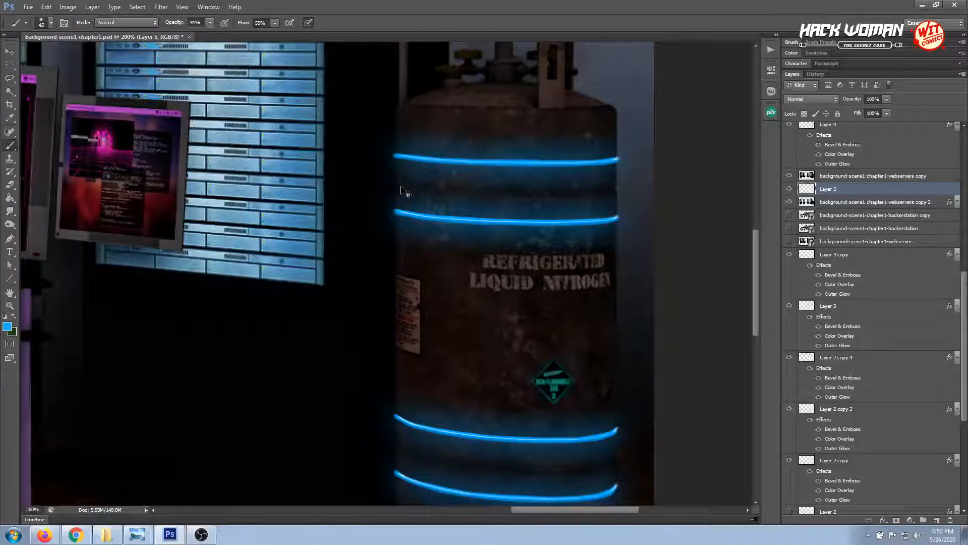
key(ctrl+minus)
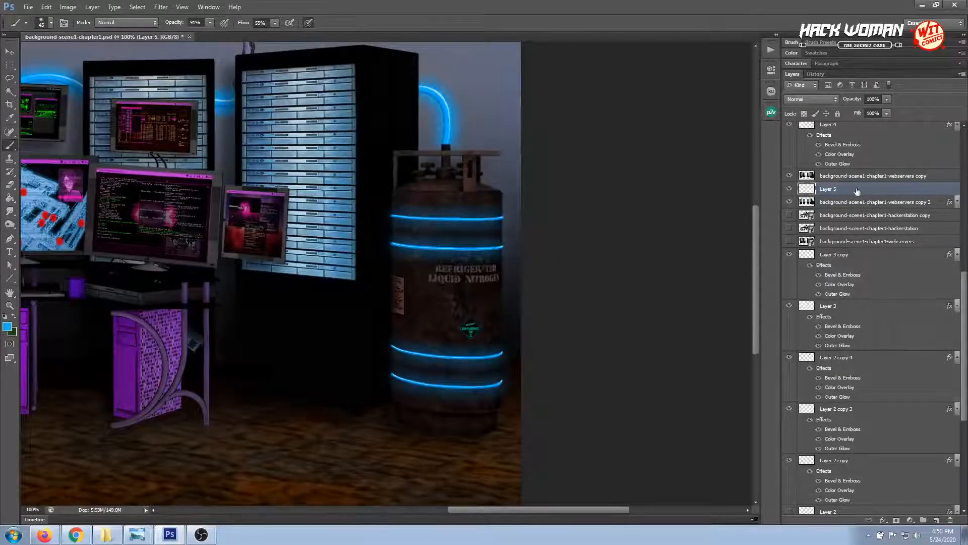
drag(857, 190, 851, 171)
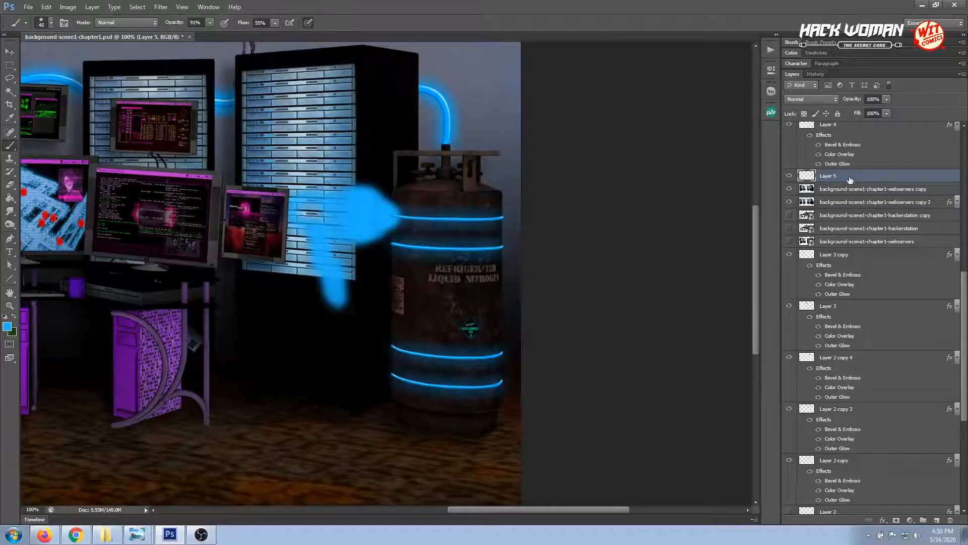
drag(849, 179, 849, 186)
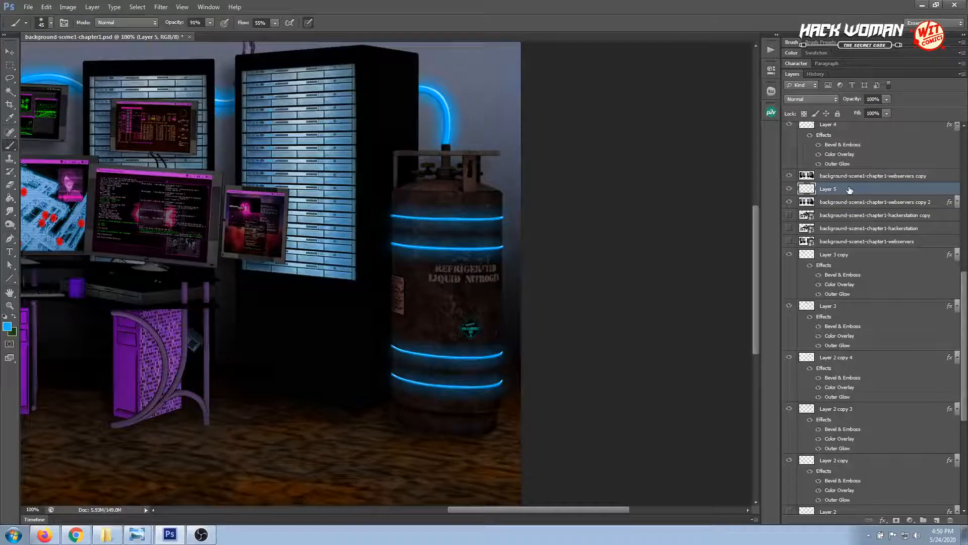
Delete the painted Layer 5 and create a new empty layer directly above background-scene1-chapter1-webservers copy 2
scroll(850, 189, down, 2)
click(948, 521)
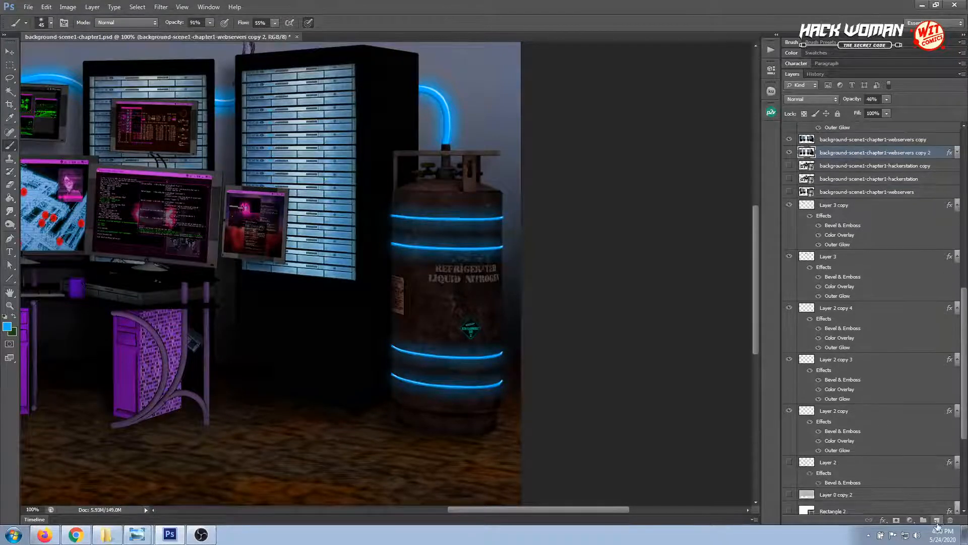
click(937, 522)
scroll(830, 160, up, 2)
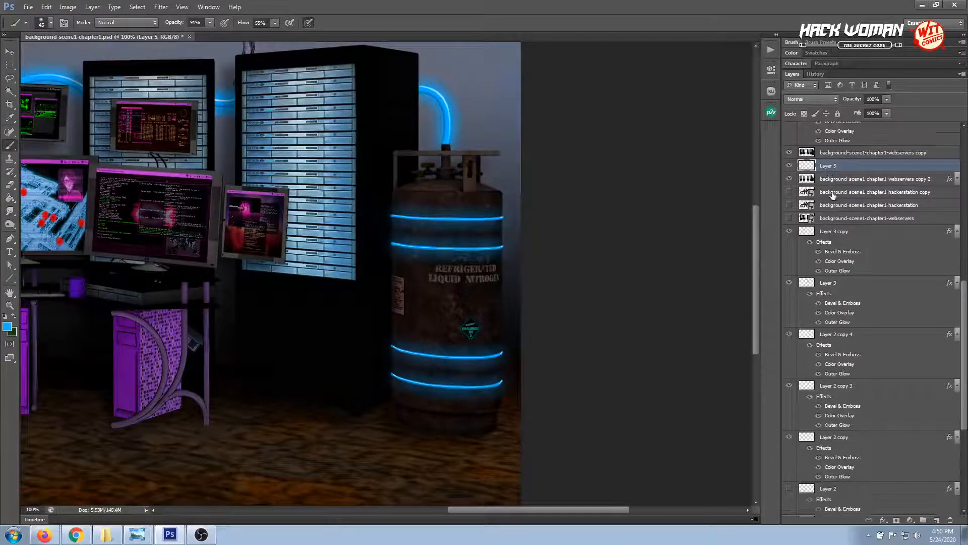
Check what the background-scene1-chapter1-webservers copy layer covers by toggling its visibility, and move the empty Layer 5 above it
click(790, 167)
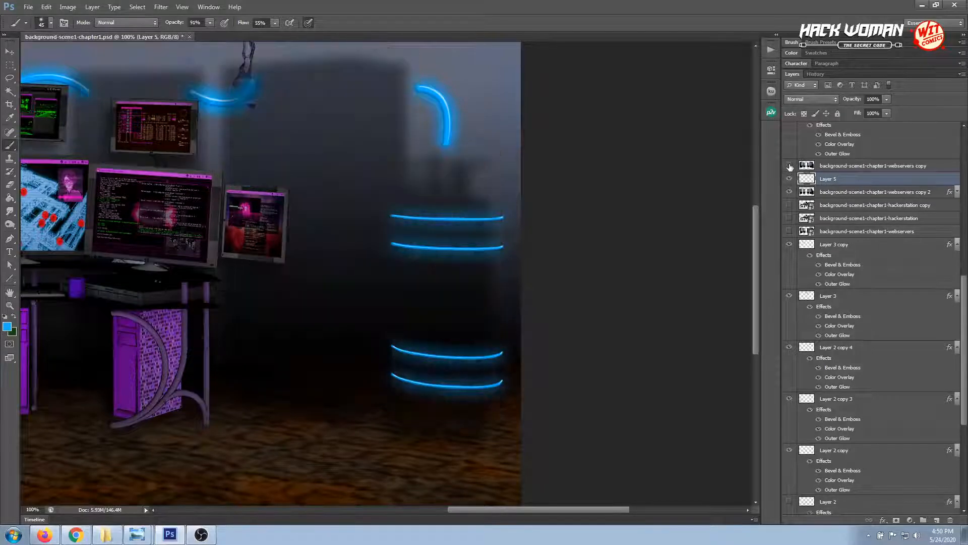
click(789, 167)
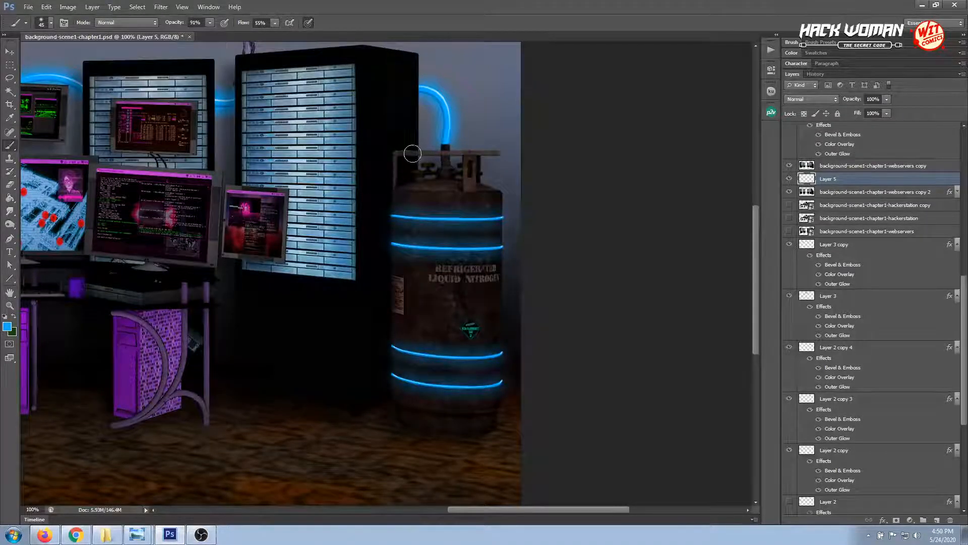
key(ctrl+plus)
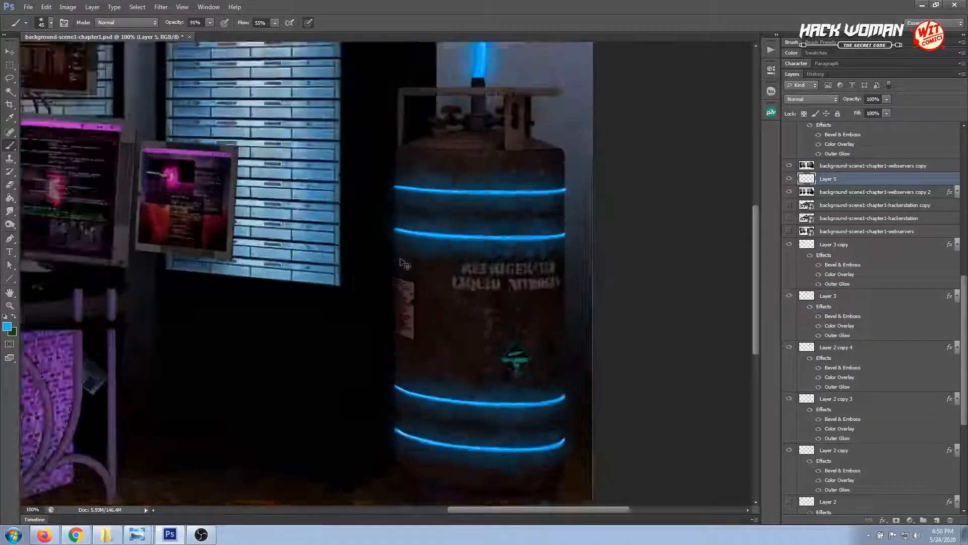
scroll(448, 243, up, 3)
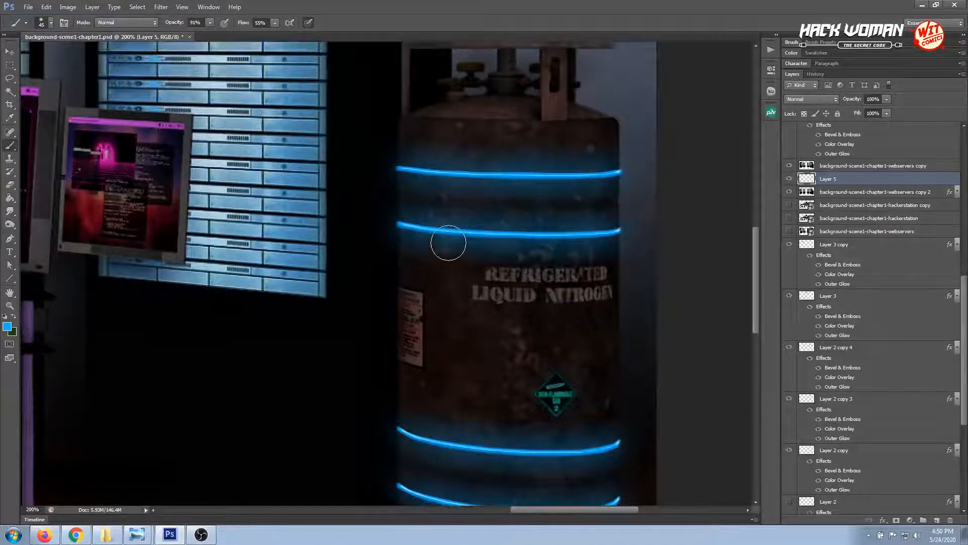
scroll(449, 243, down, 1)
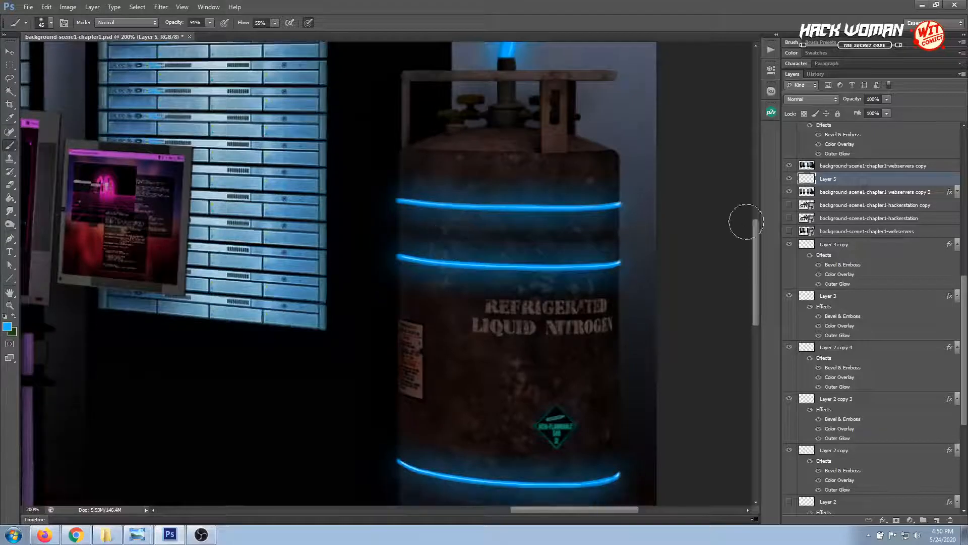
drag(837, 181, 852, 166)
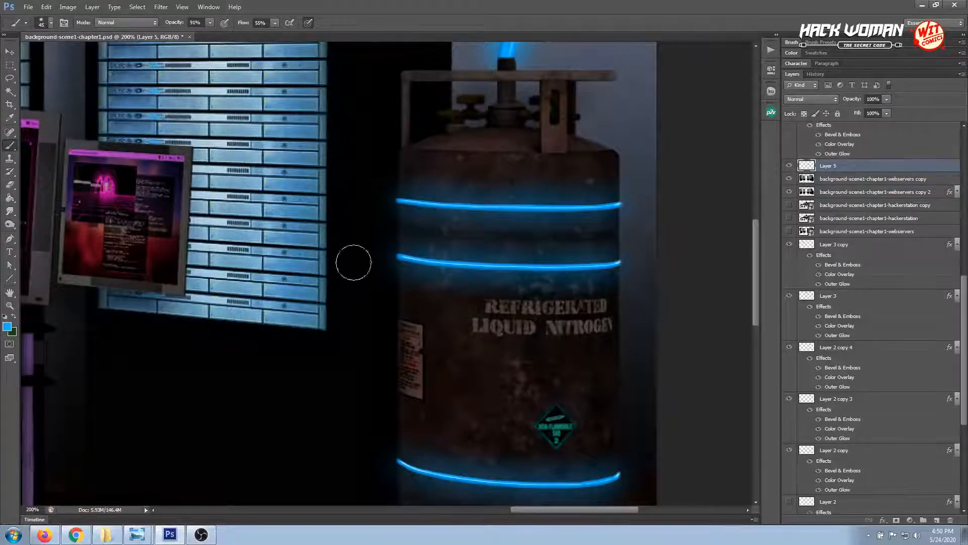
Set the soft brush to 15 px and 26% opacity, and try a blue glow stroke beside the top band's left end
right_click(395, 208)
click(413, 231)
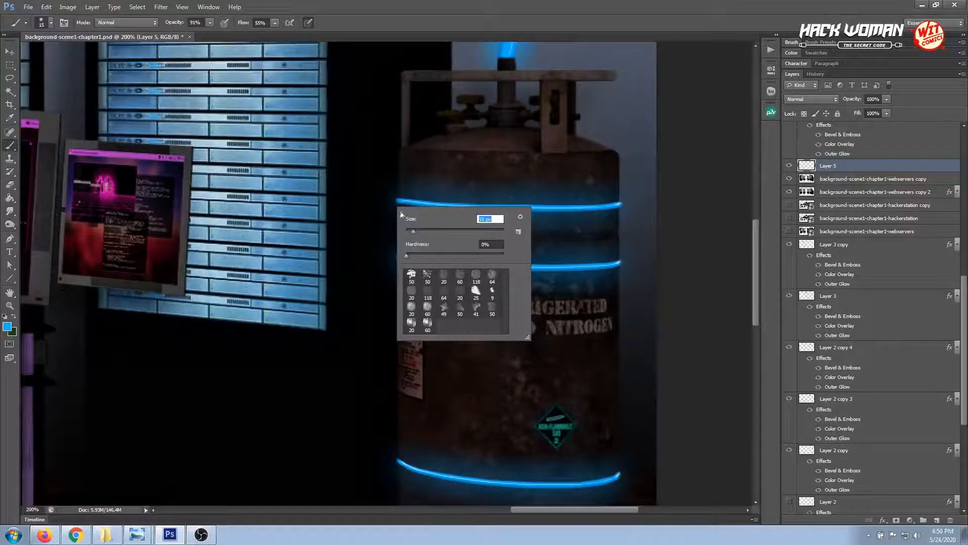
key(Return)
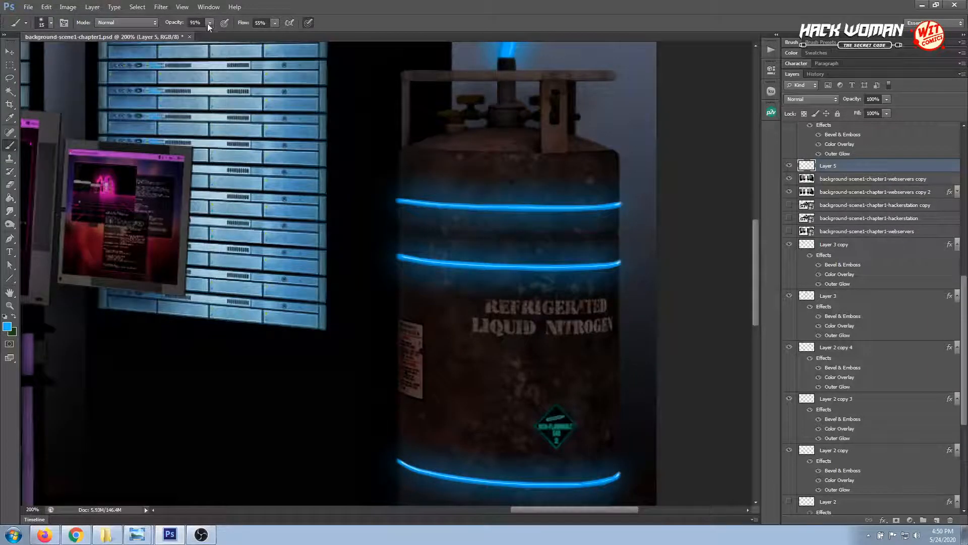
drag(209, 23, 177, 35)
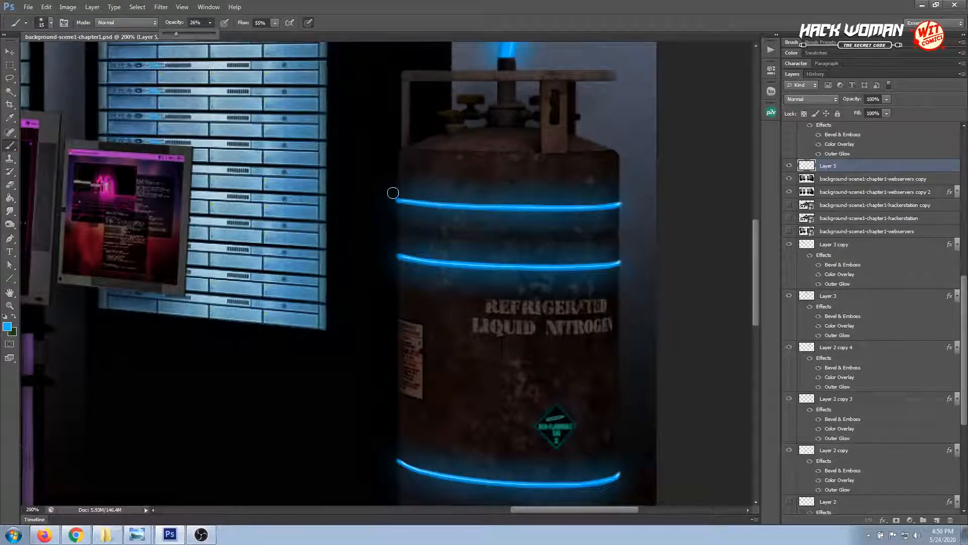
drag(392, 192, 392, 207)
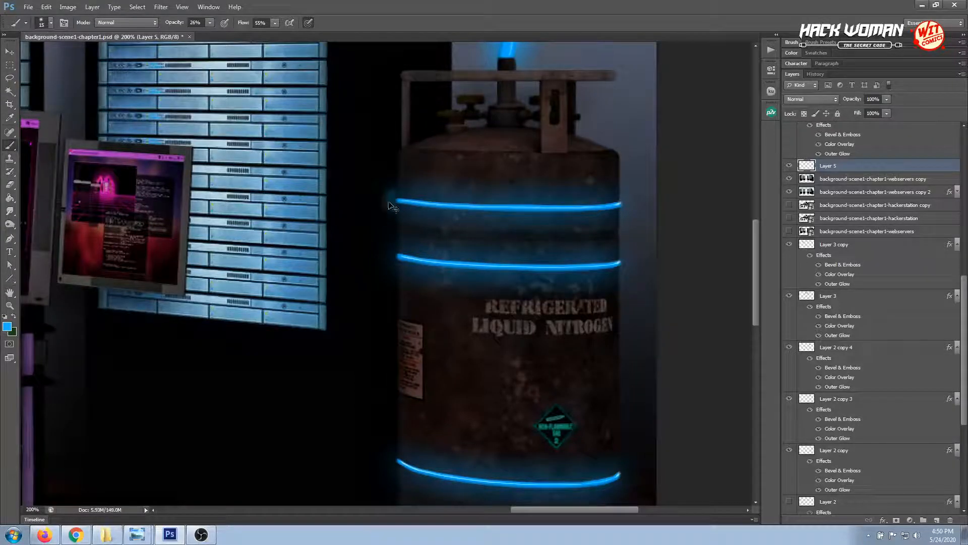
Reduce the brush to 16% flow and 13% opacity, and paint a faint blue glow beside the left ends of the upper two bands
click(275, 23)
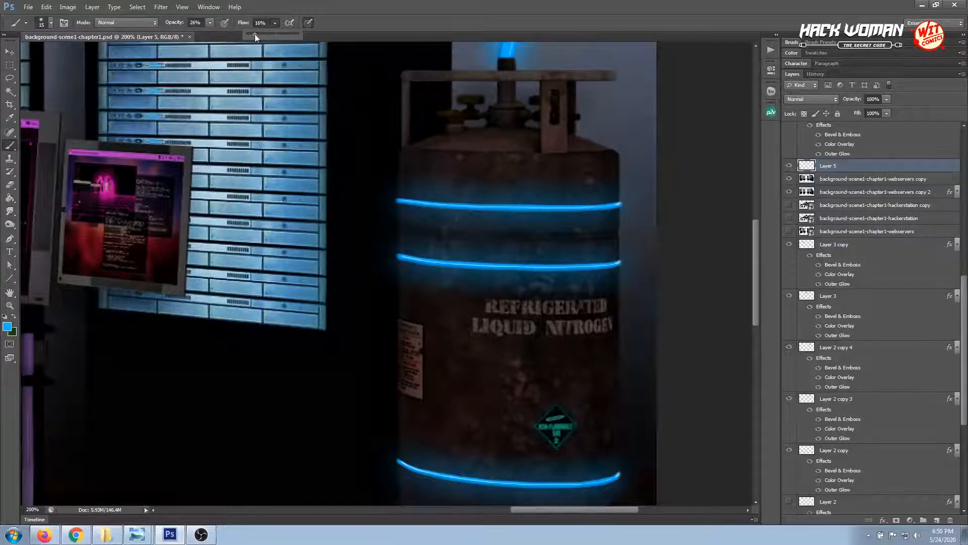
click(209, 23)
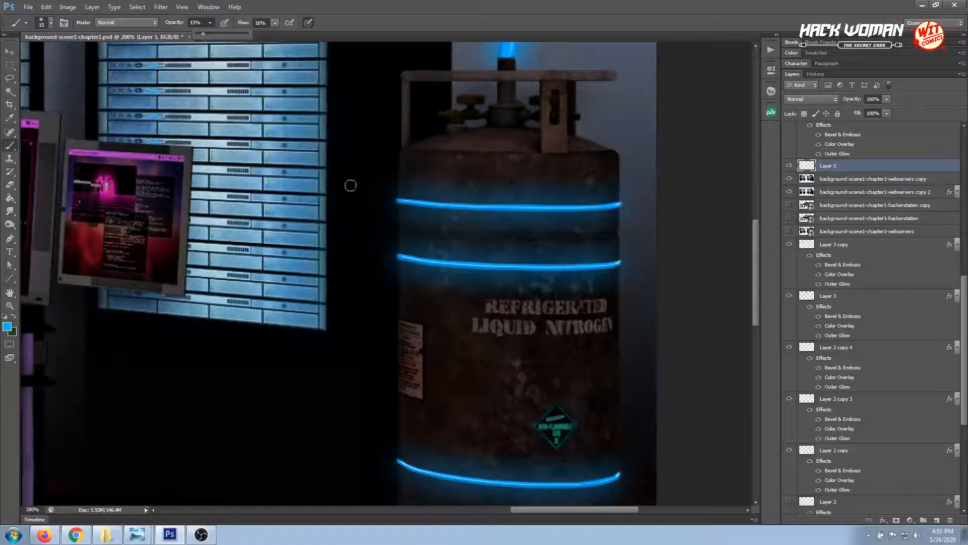
click(382, 193)
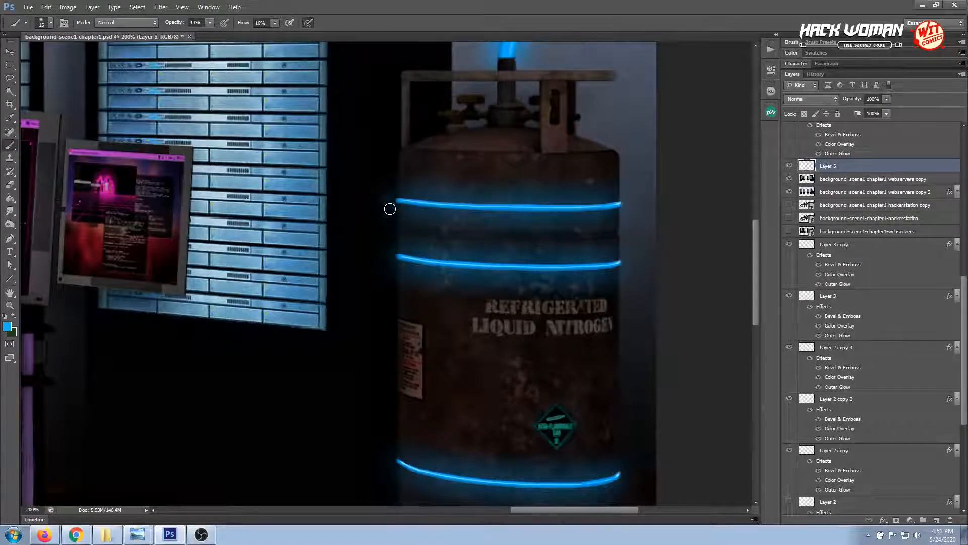
drag(391, 208, 390, 188)
mouse_move(392, 257)
mouse_down()
mouse_move(392, 265)
mouse_move(377, 265)
mouse_up()
Enlarge the brush to 58 px and paint a wider, faint blue glow beside the left ends of the tank's upper and lower bands
right_click(390, 283)
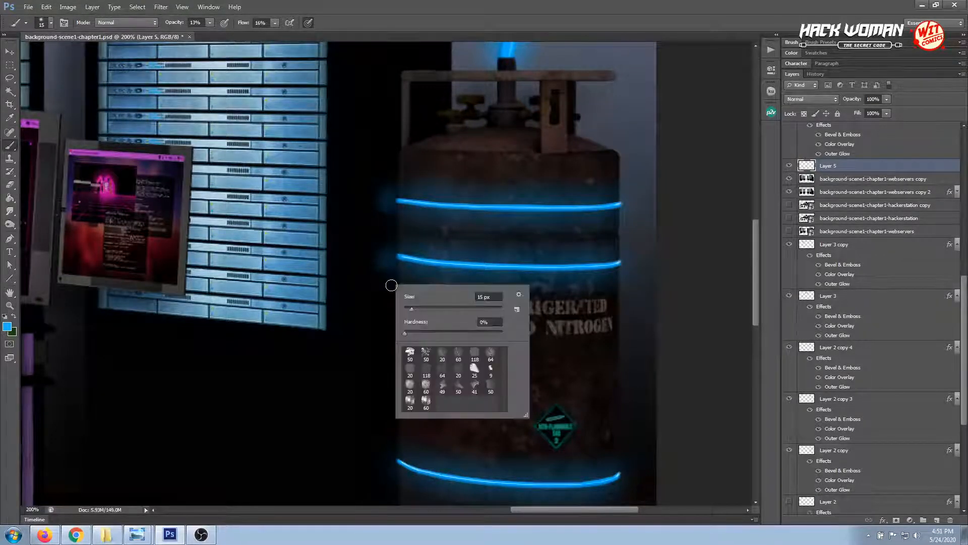
drag(416, 310, 432, 309)
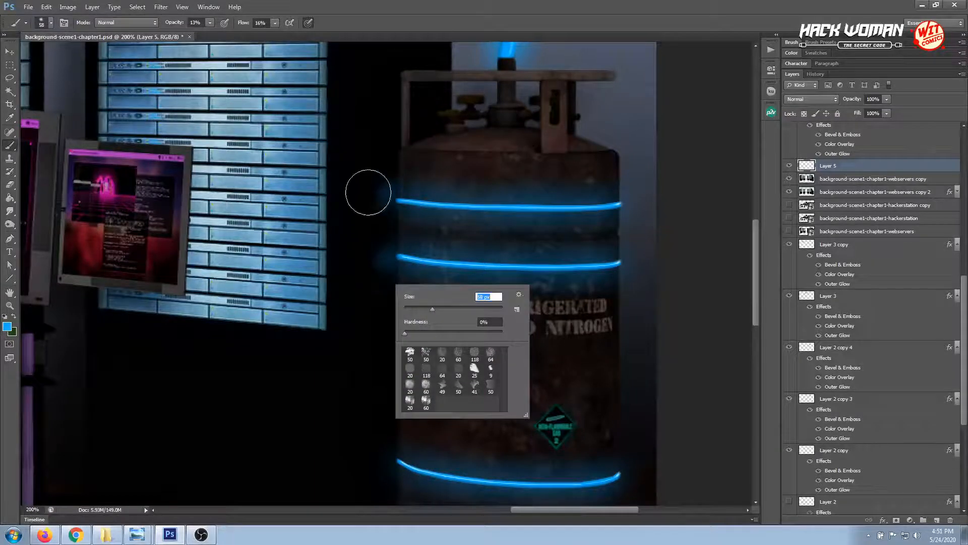
mouse_move(370, 196)
mouse_down()
mouse_move(374, 186)
mouse_move(370, 202)
mouse_up()
mouse_move(377, 253)
mouse_down()
mouse_move(376, 286)
mouse_move(378, 269)
mouse_up()
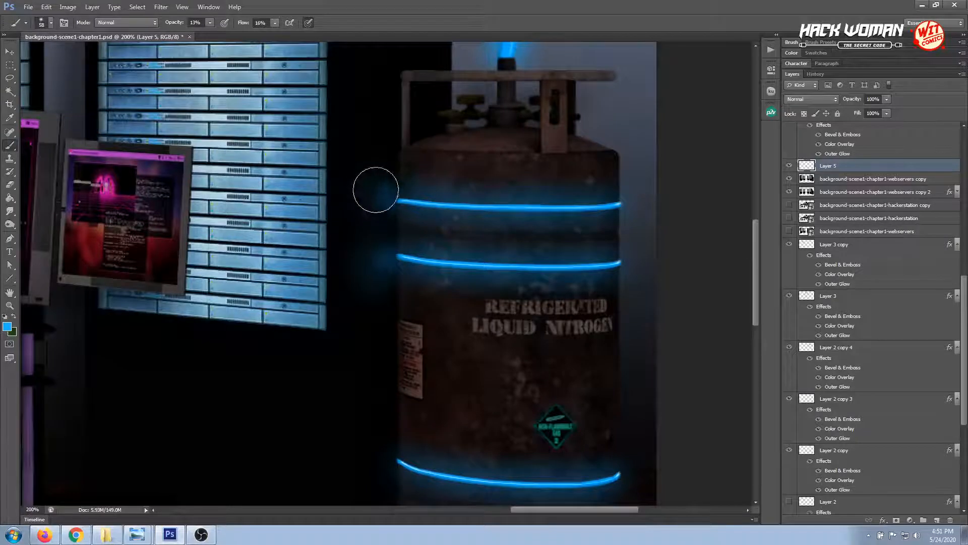
drag(395, 333, 409, 202)
mouse_move(390, 341)
mouse_down()
mouse_move(385, 316)
mouse_move(383, 335)
mouse_up()
mouse_move(387, 398)
mouse_down()
mouse_move(385, 388)
mouse_move(384, 398)
mouse_up()
Set the brush to 24 px and paint a tighter blue glow beside the left ends of the tank's lower two bands
key(ctrl+minus)
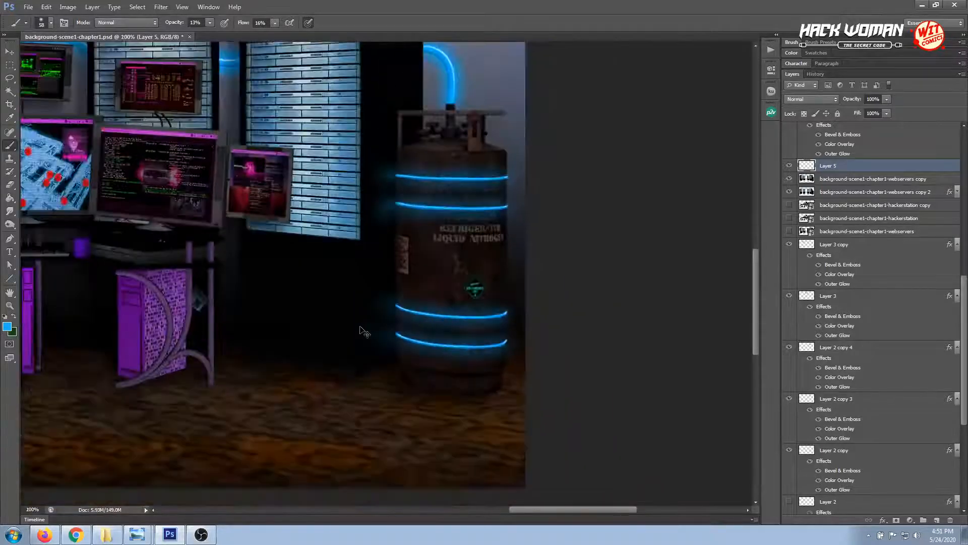
drag(386, 284, 398, 299)
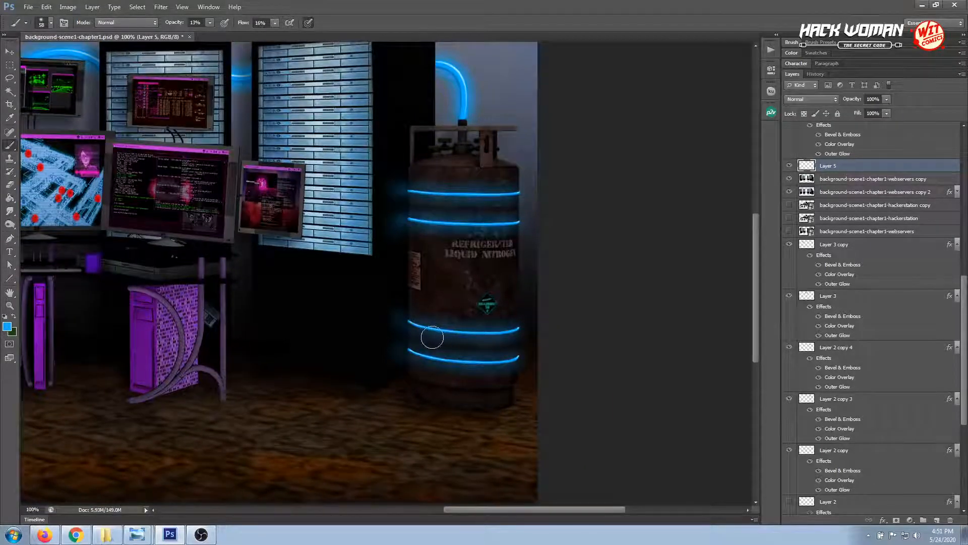
click(9, 305)
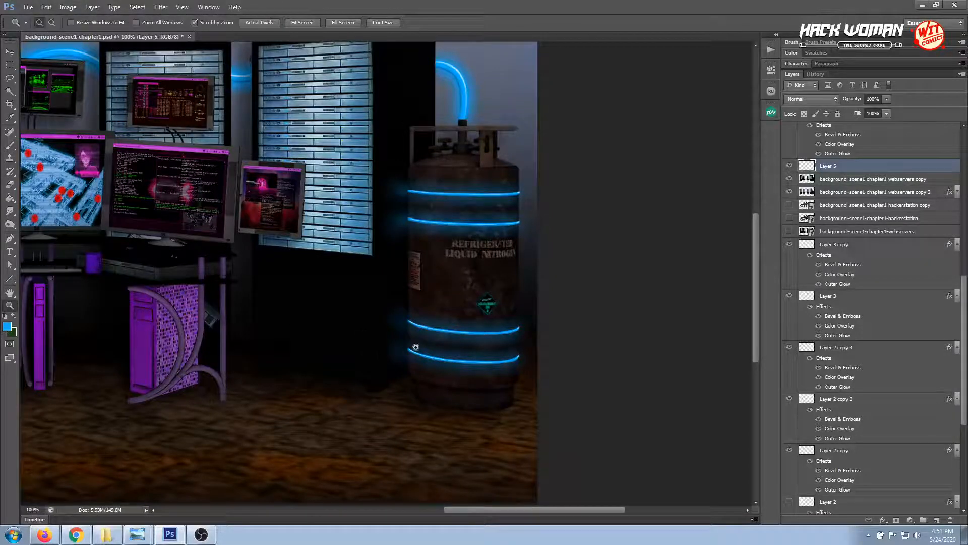
click(416, 348)
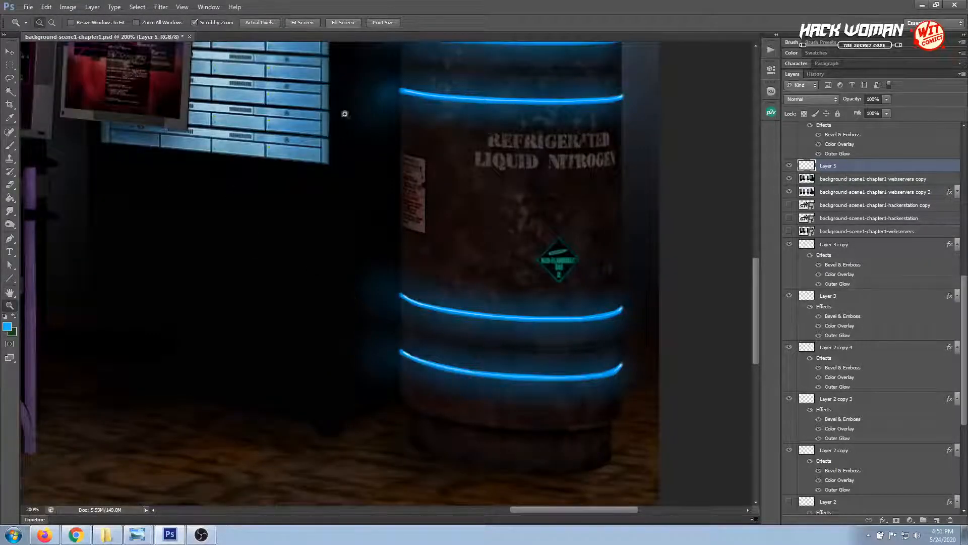
click(10, 146)
right_click(400, 307)
drag(429, 333, 425, 332)
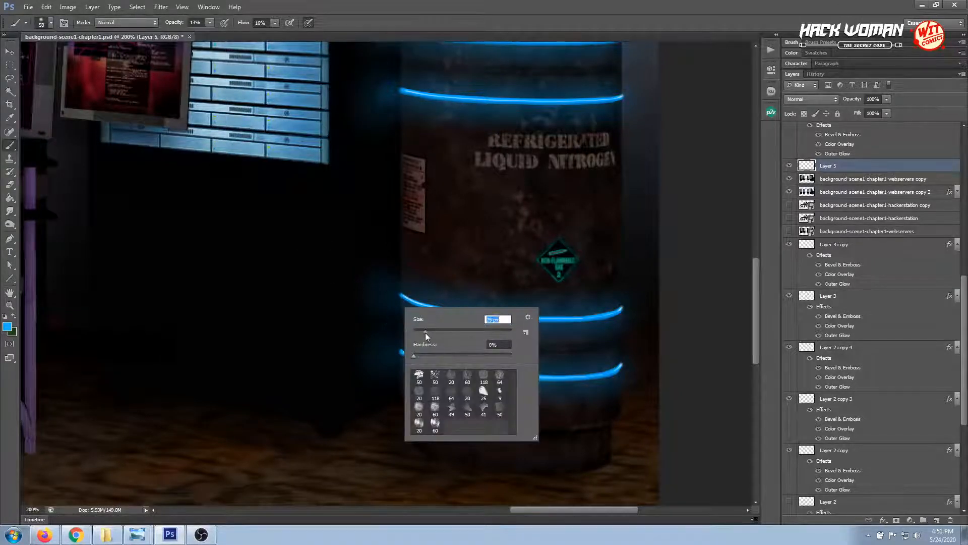
click(394, 294)
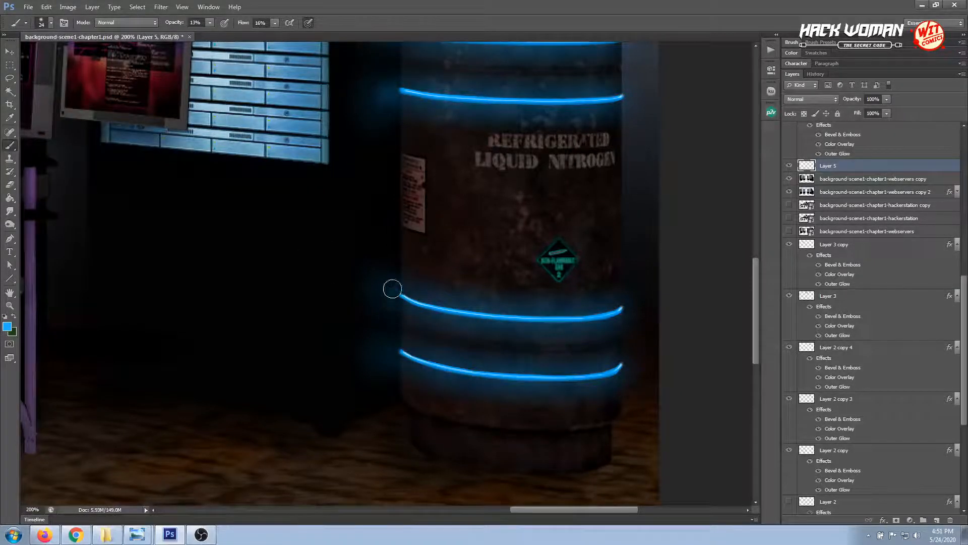
drag(392, 357, 391, 350)
scroll(382, 303, down, 1)
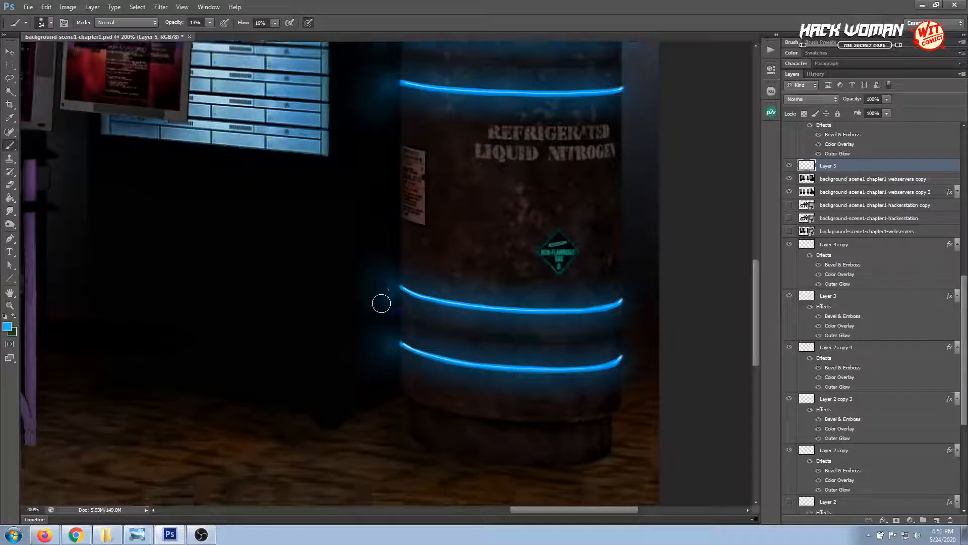
scroll(382, 303, up, 3)
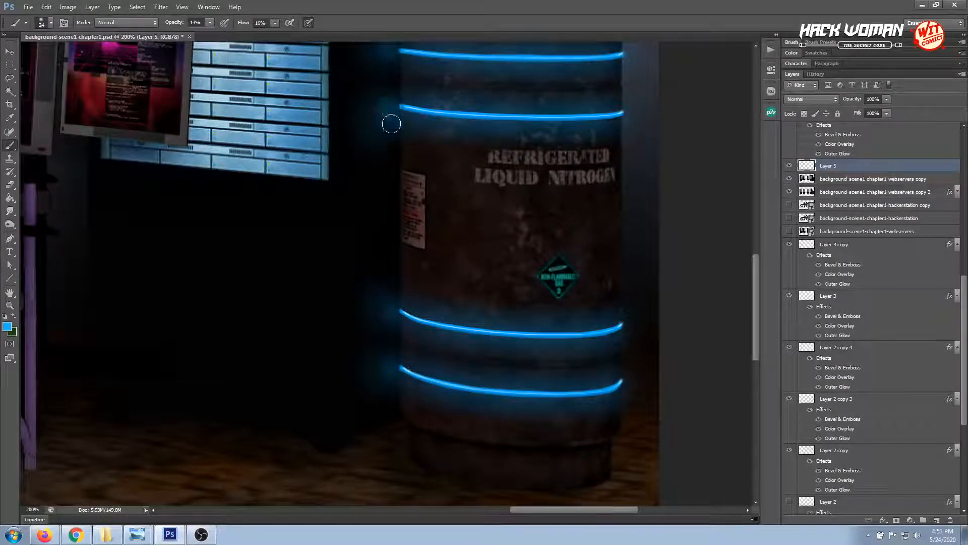
Reduce the brush to 9 px and strengthen the blue glow right at the left ends of the tank's bands
right_click(391, 108)
drag(415, 135, 411, 134)
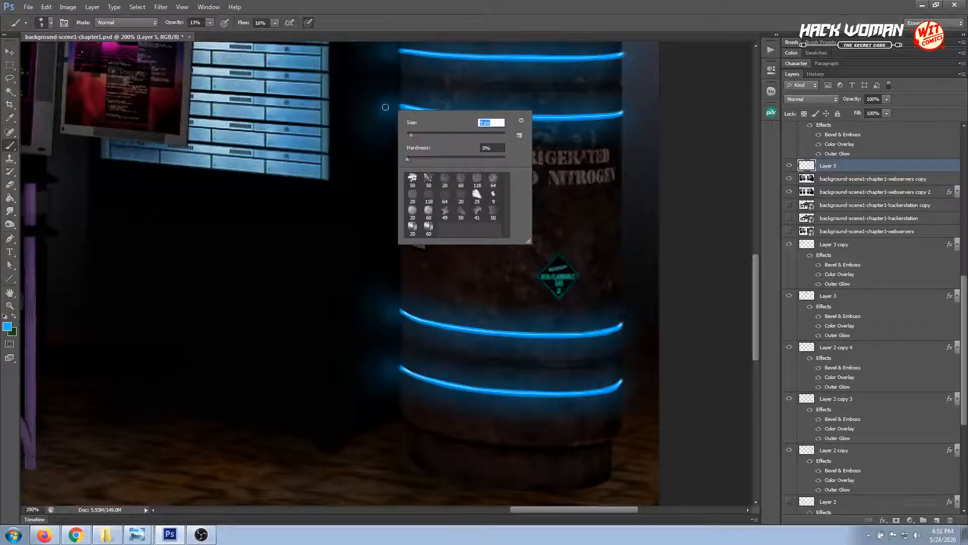
click(395, 107)
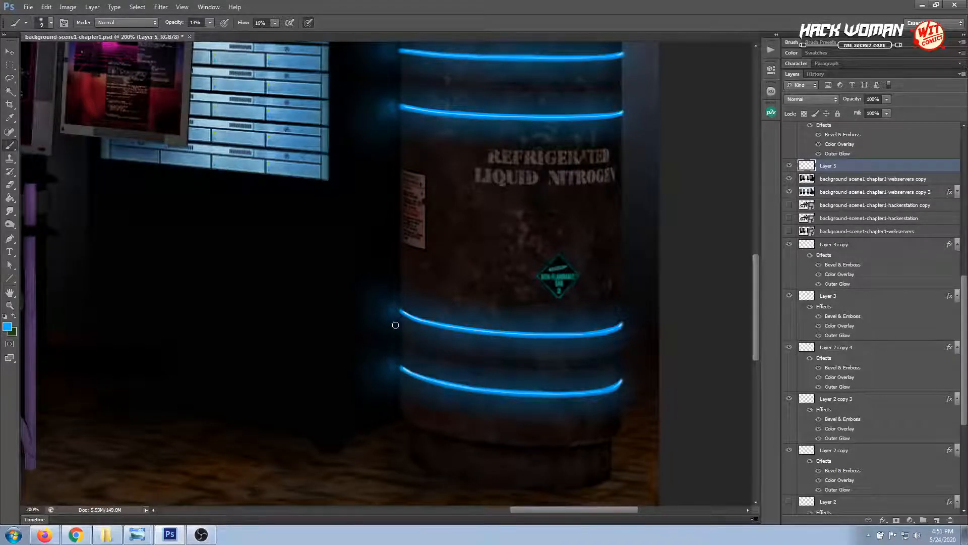
drag(758, 281, 766, 239)
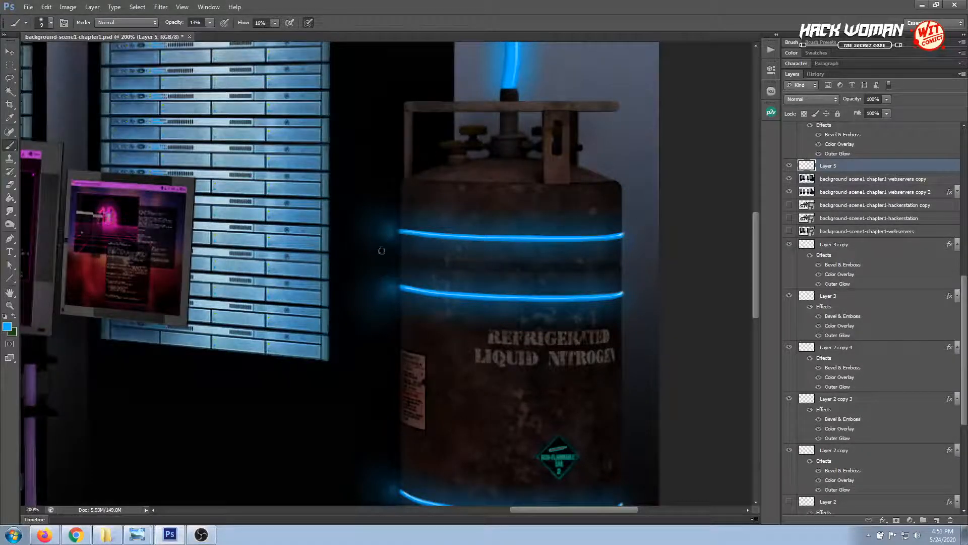
Smudge the painted glow at 41% strength with an 11 px brush, and lower the opacity of Layer 5 to 67%
click(10, 212)
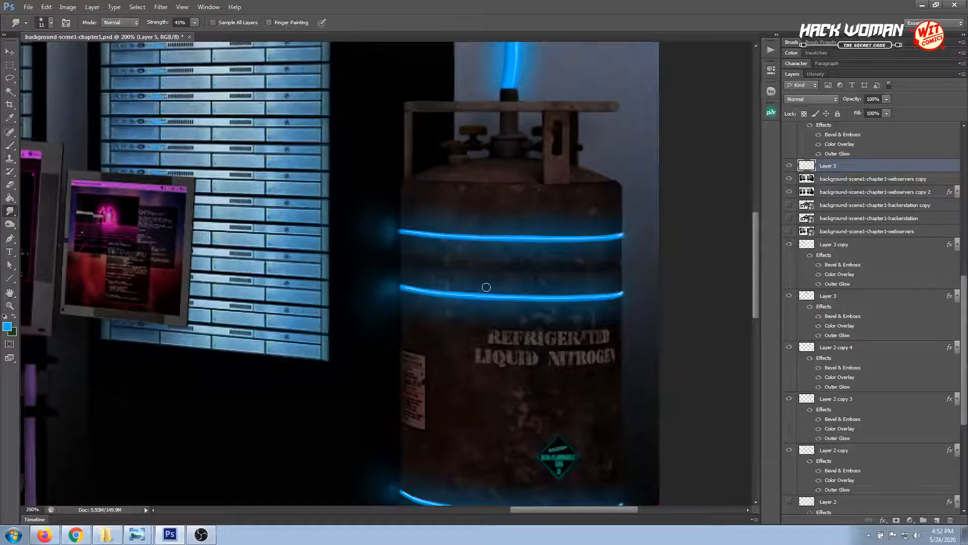
key(ctrl+minus)
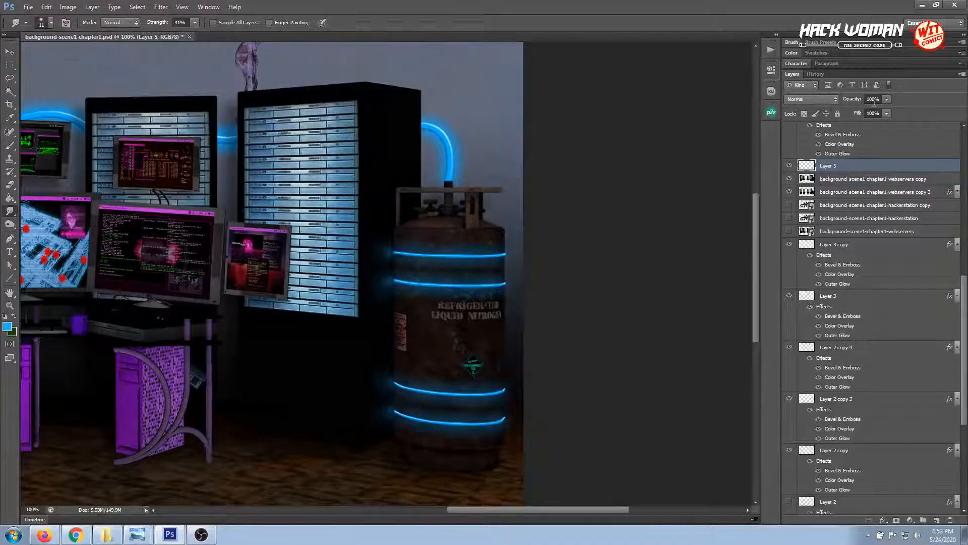
click(884, 100)
drag(869, 112, 863, 112)
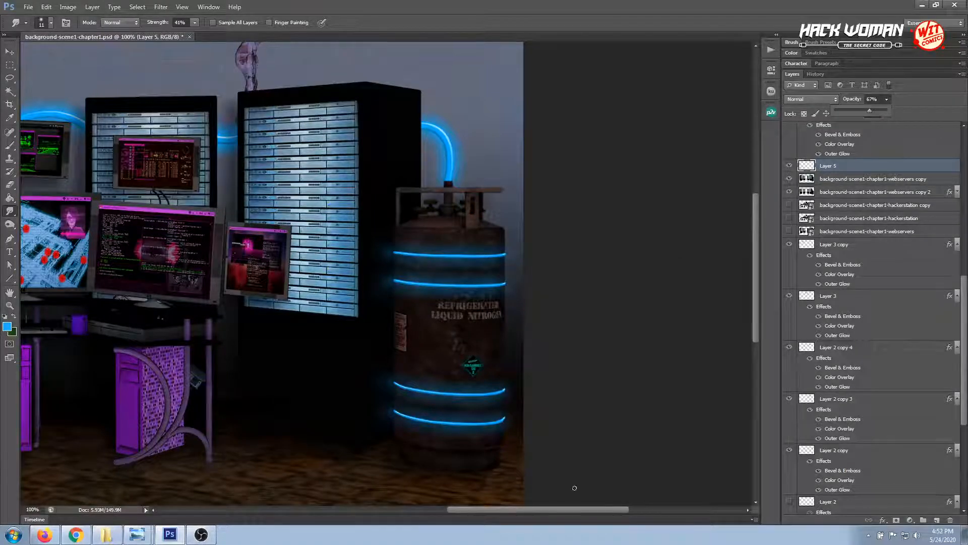
drag(570, 510, 509, 507)
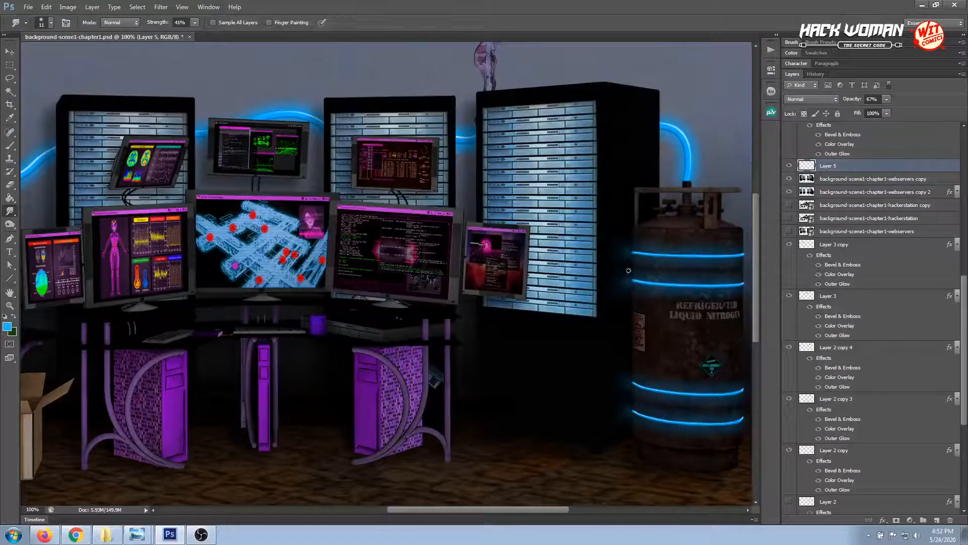
Lasso the glow beside the tank's top band, copy it to a new layer, and move it to the rack edge where the blue hose emerges
click(10, 52)
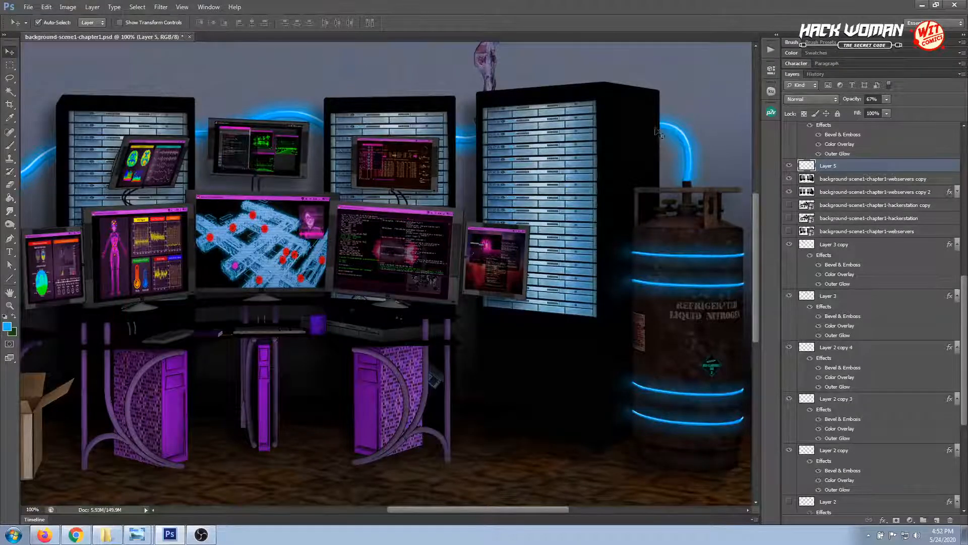
click(9, 305)
click(644, 124)
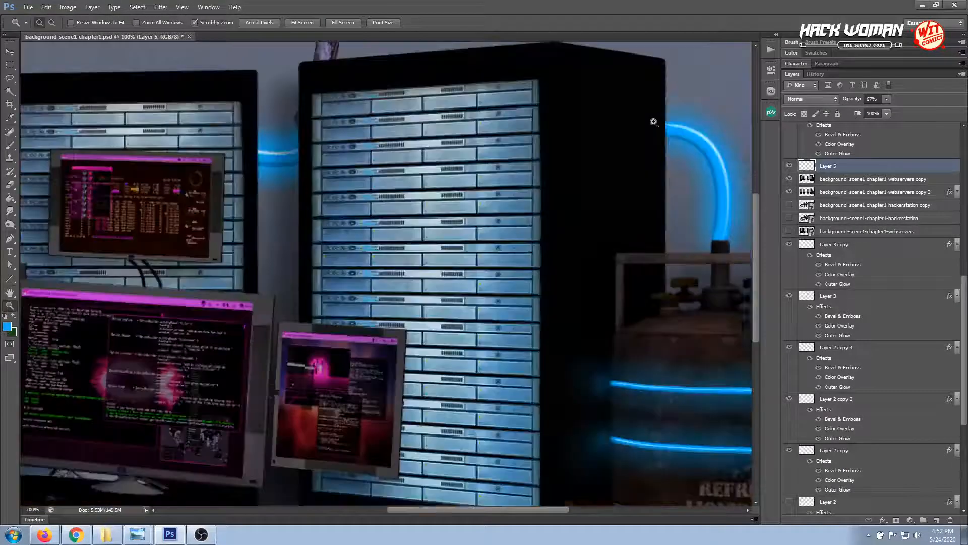
click(10, 52)
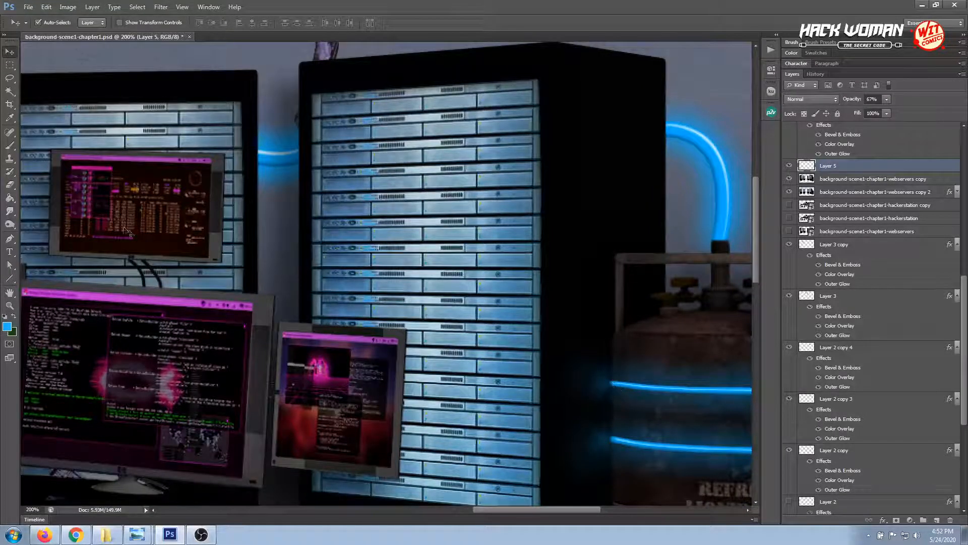
click(10, 79)
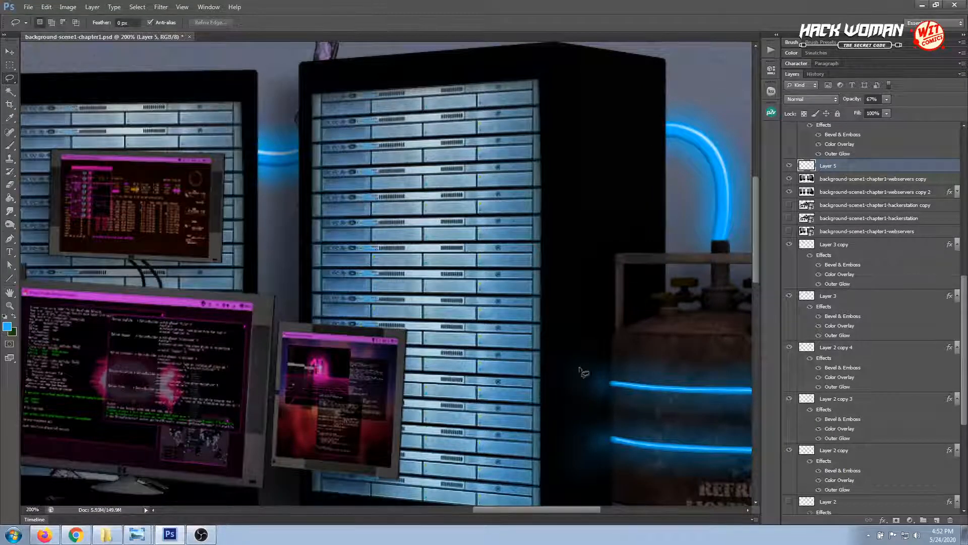
mouse_move(583, 372)
mouse_down()
mouse_move(626, 367)
mouse_move(628, 390)
mouse_move(612, 406)
mouse_move(585, 412)
mouse_move(548, 376)
mouse_move(583, 362)
mouse_up()
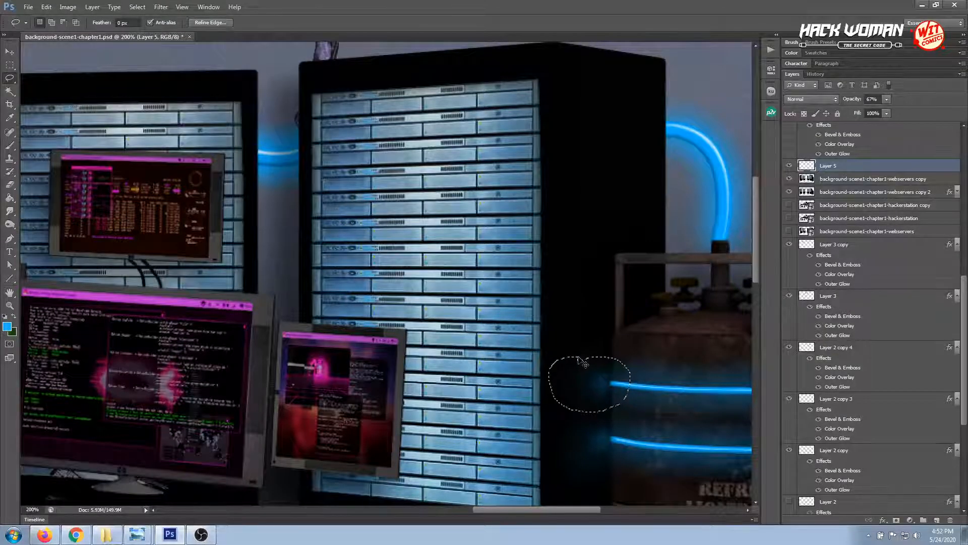
key(ctrl+j)
key(v)
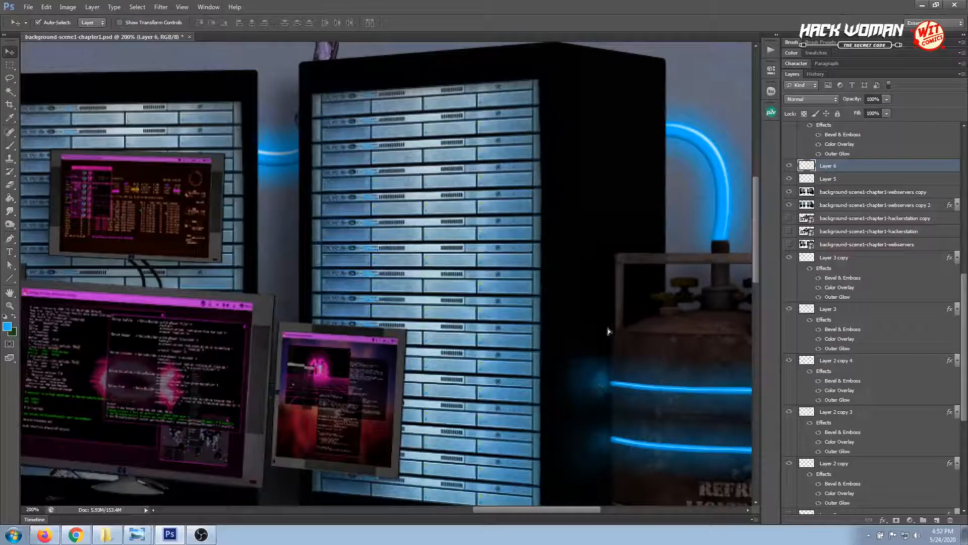
drag(607, 331, 657, 132)
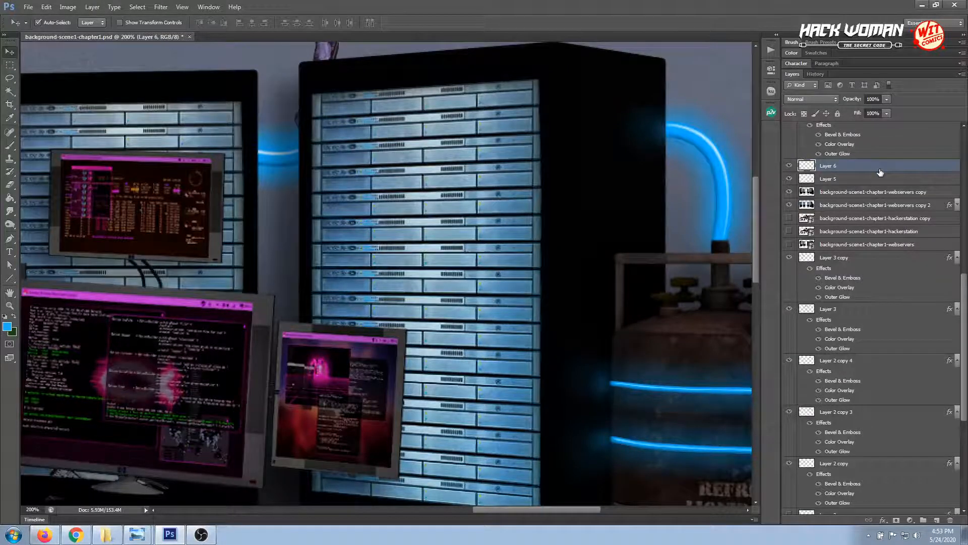
Duplicate the hose glow layer Layer 6 and reduce the opacity of the copy
drag(880, 173, 937, 519)
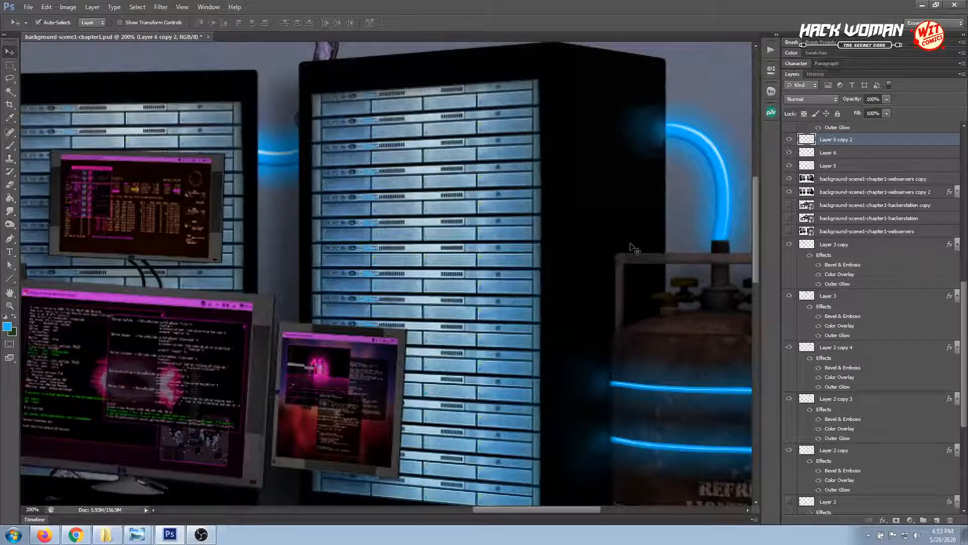
key(ctrl+minus)
key(ctrl+minus)
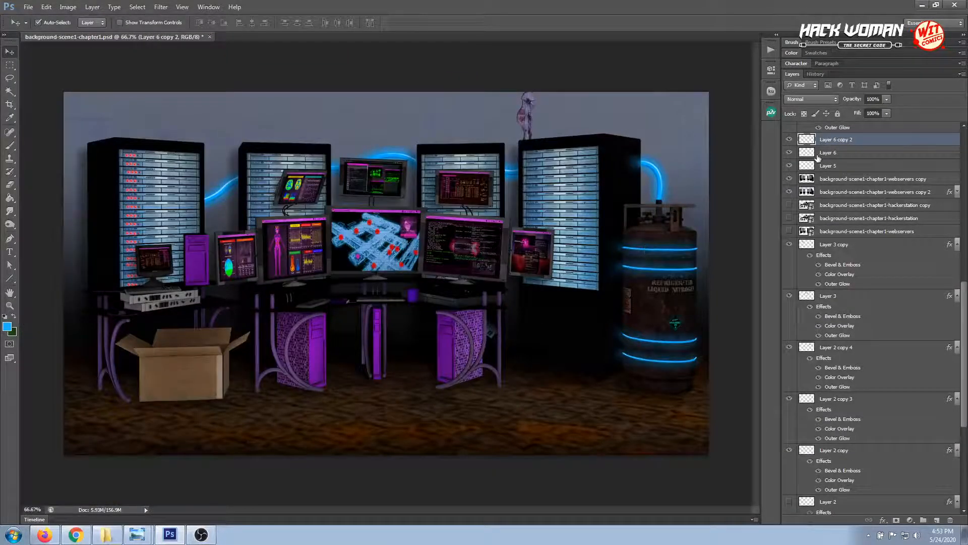
click(887, 99)
drag(886, 110, 867, 110)
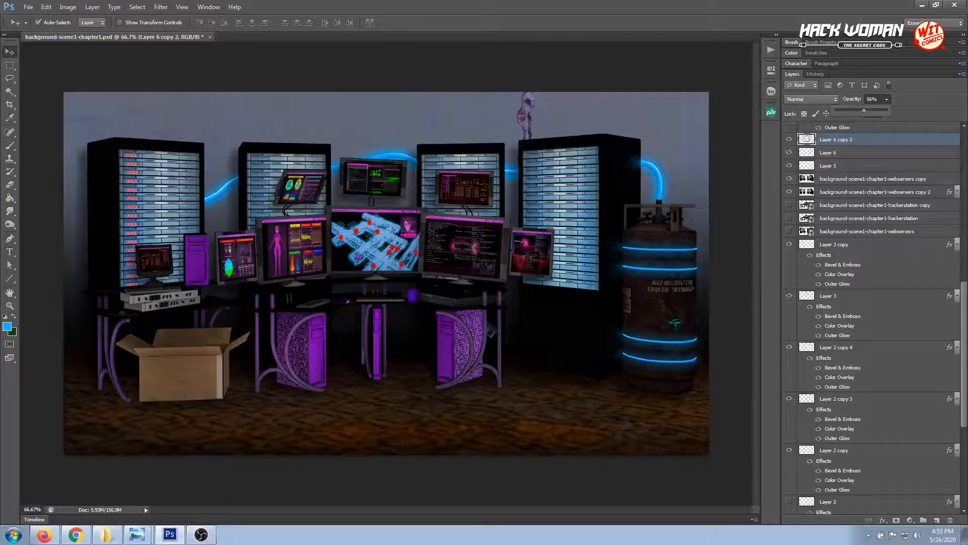
drag(868, 111, 873, 110)
Deselect the glow layer and save the document
click(720, 189)
click(721, 190)
key(ctrl+s)
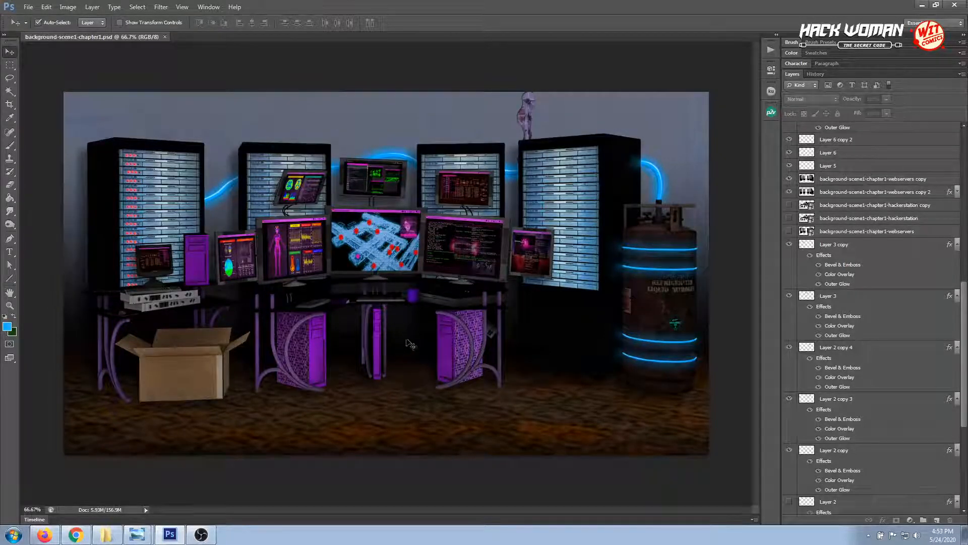
Outline the white scrap beneath the monitor right of the map screen with the Polygonal Lasso, and delete it from background-scene1-chapter1-hackerstation copy 2
click(10, 305)
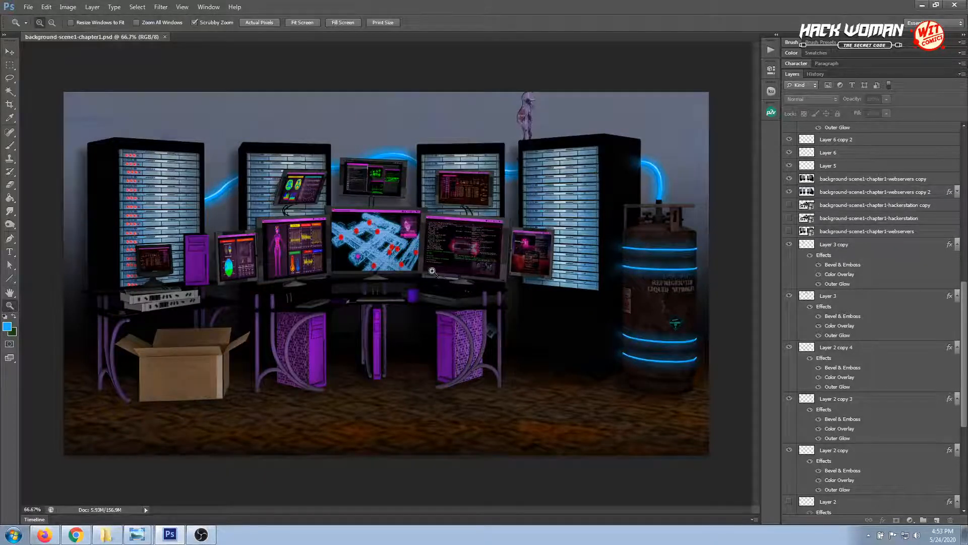
drag(436, 275, 484, 330)
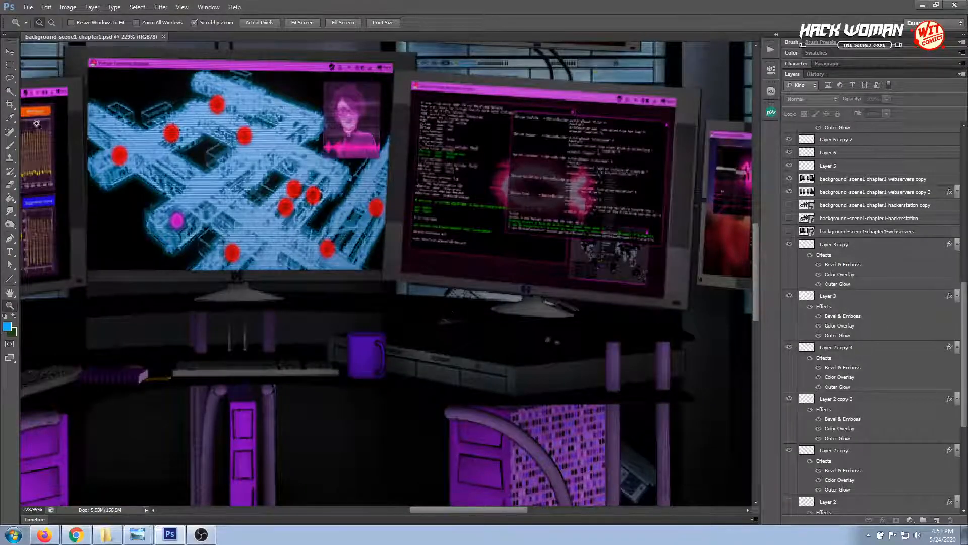
click(10, 78)
click(61, 86)
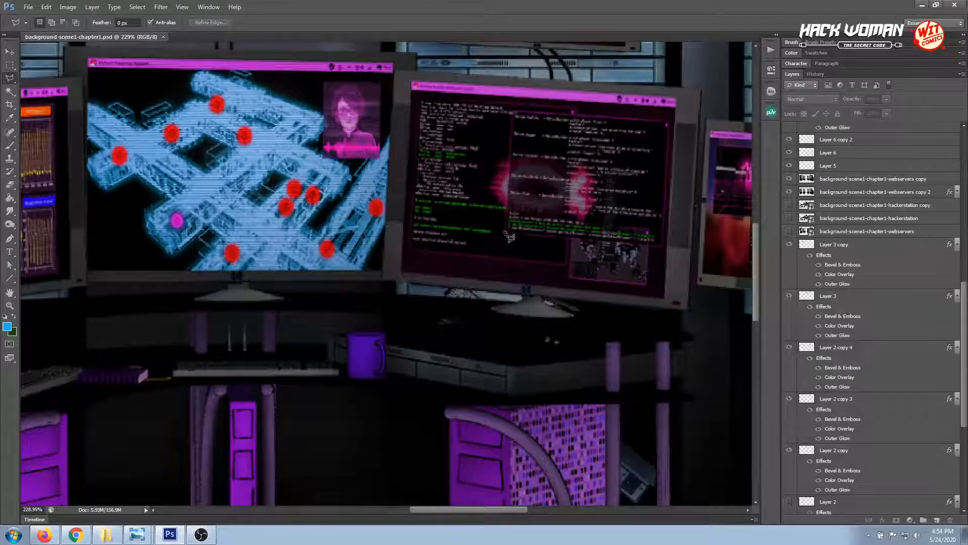
click(437, 297)
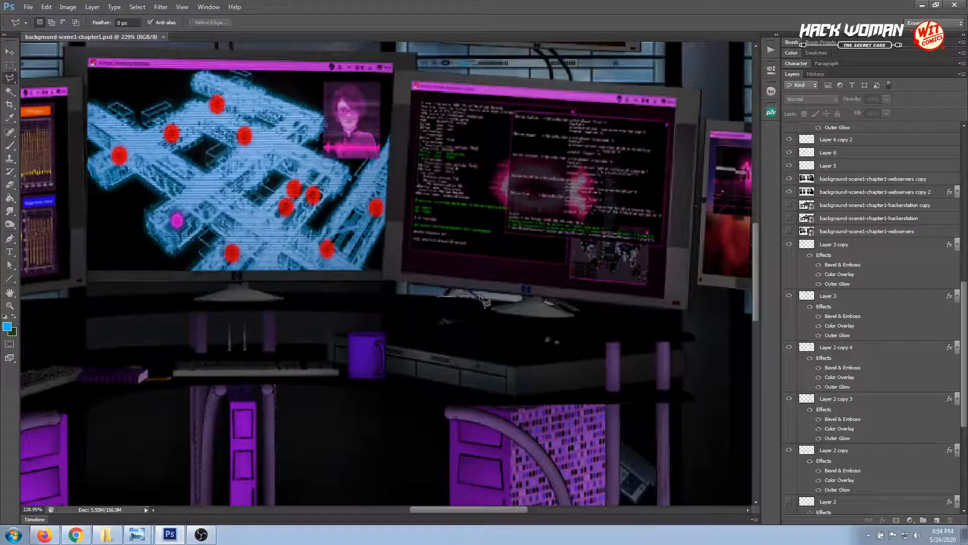
click(522, 298)
click(521, 295)
click(518, 294)
click(438, 297)
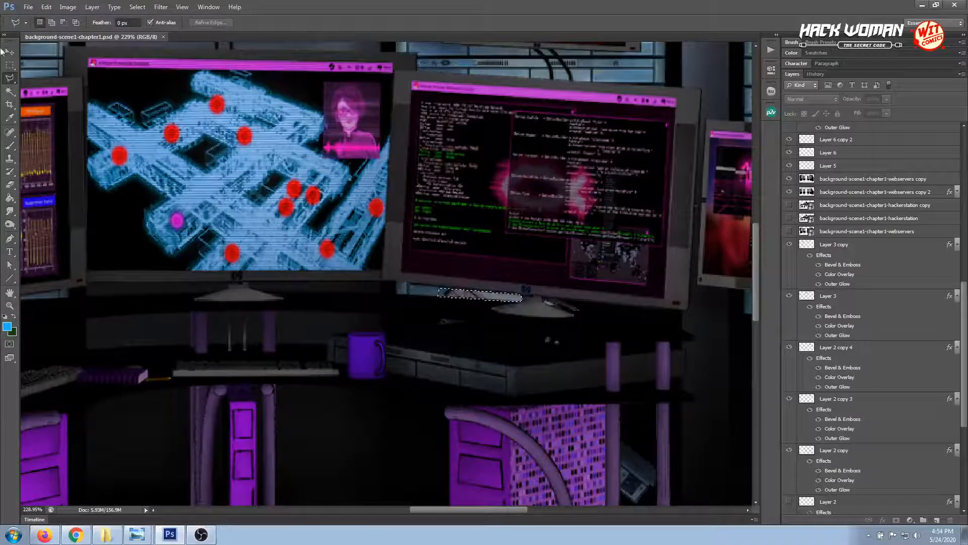
click(9, 52)
click(494, 331)
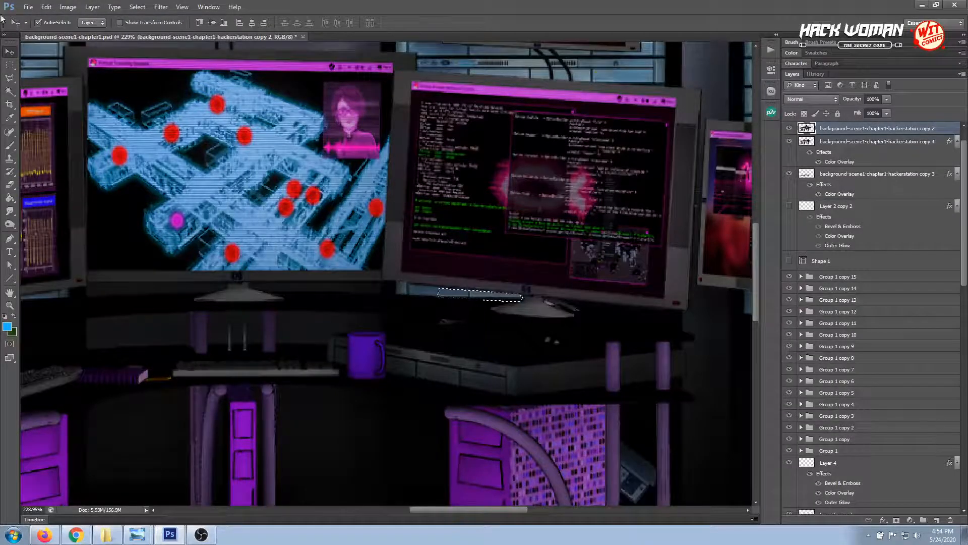
Deselect, outline the small white scrap beside the same monitor's stand, erase it from the hackerstation layer, and clear the selection
click(9, 79)
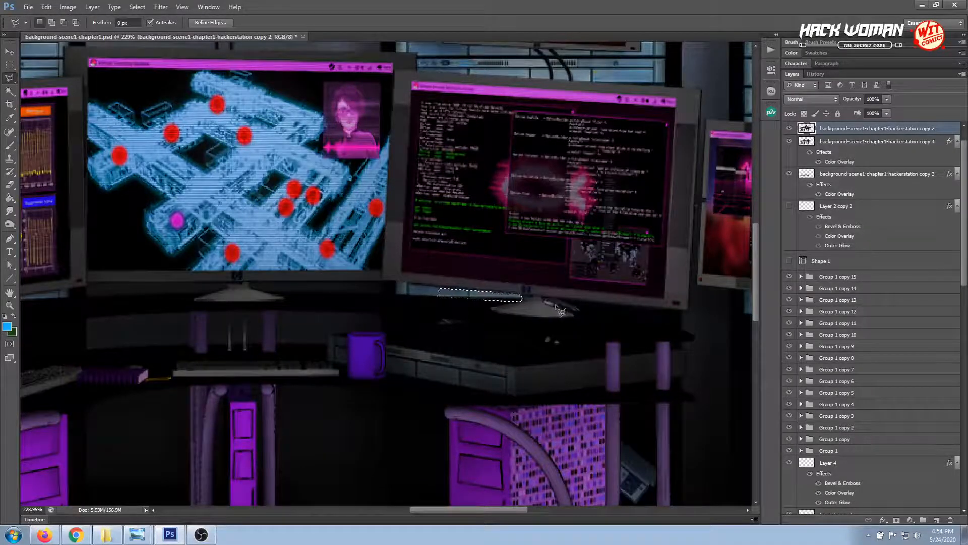
key(ctrl+d)
click(544, 301)
click(555, 306)
click(506, 292)
double_click(412, 307)
click(9, 65)
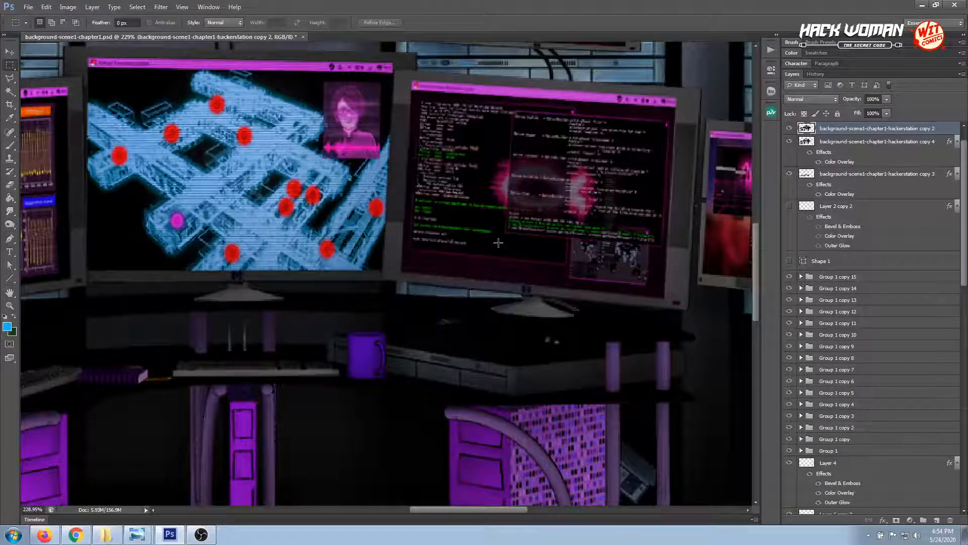
key(ctrl+1)
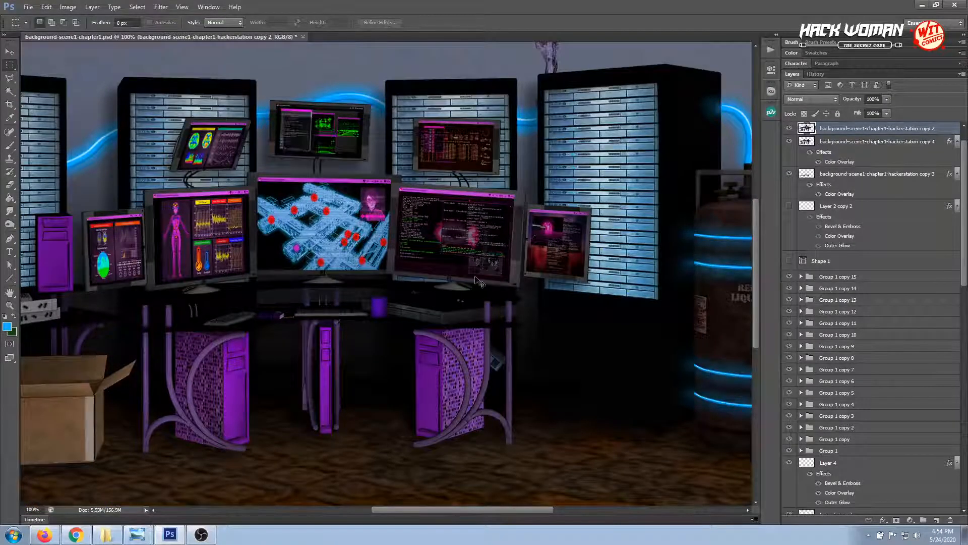
Select the background-scene1-chapter1-floor-carpet copy layer and compare the floor with its Gradient Overlay off and on
key(ctrl+minus)
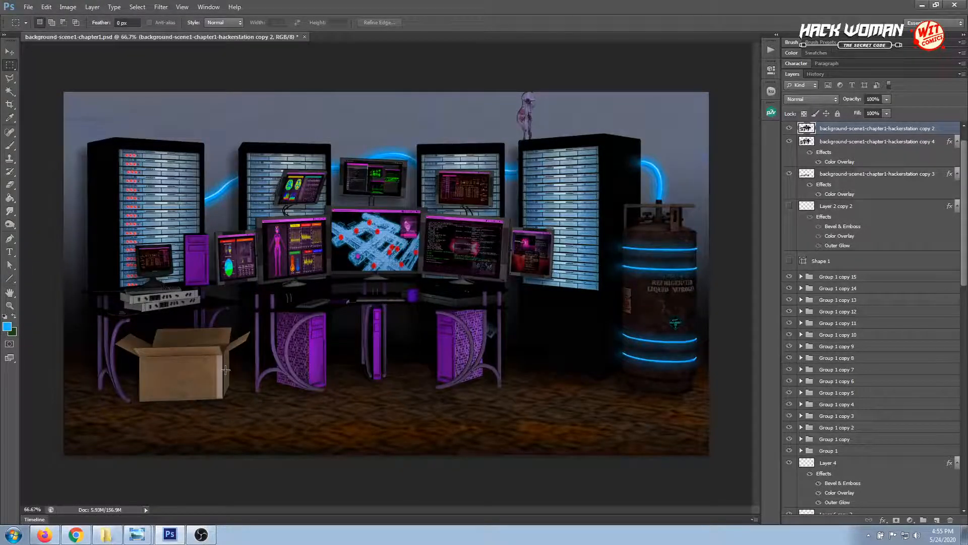
click(9, 52)
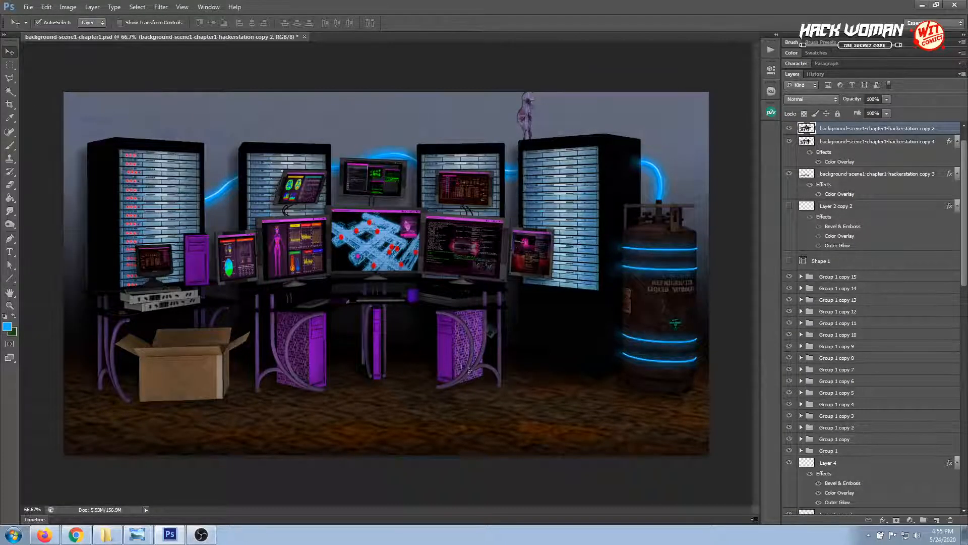
click(423, 349)
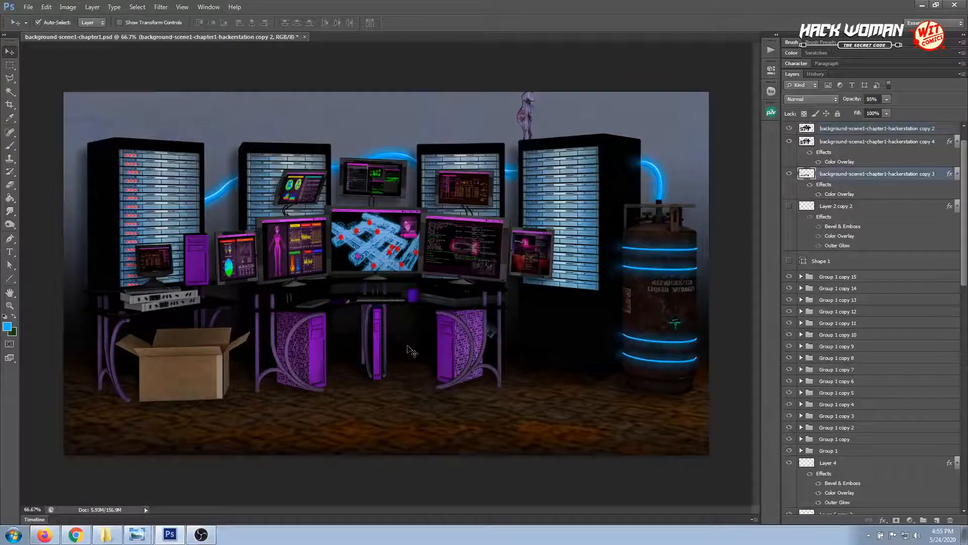
click(506, 418)
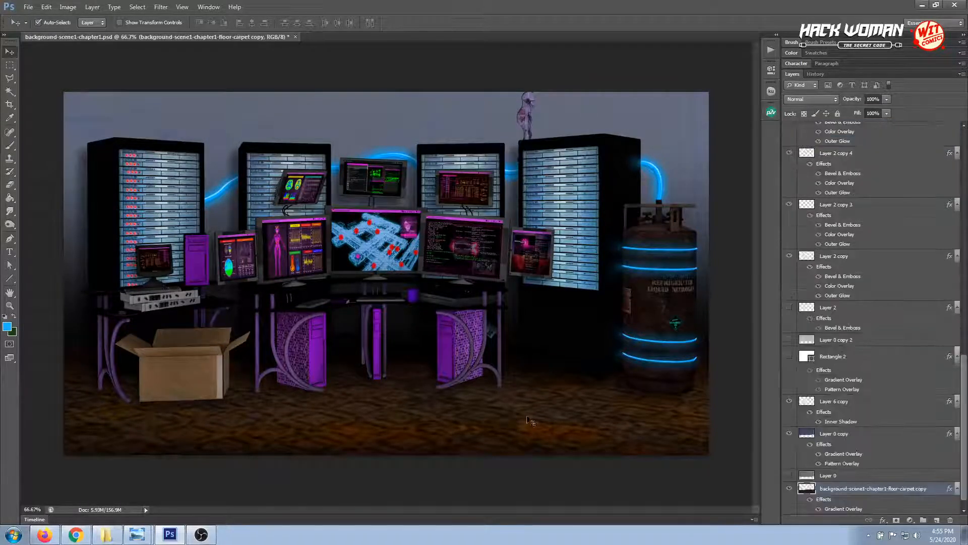
scroll(829, 500, down, 1)
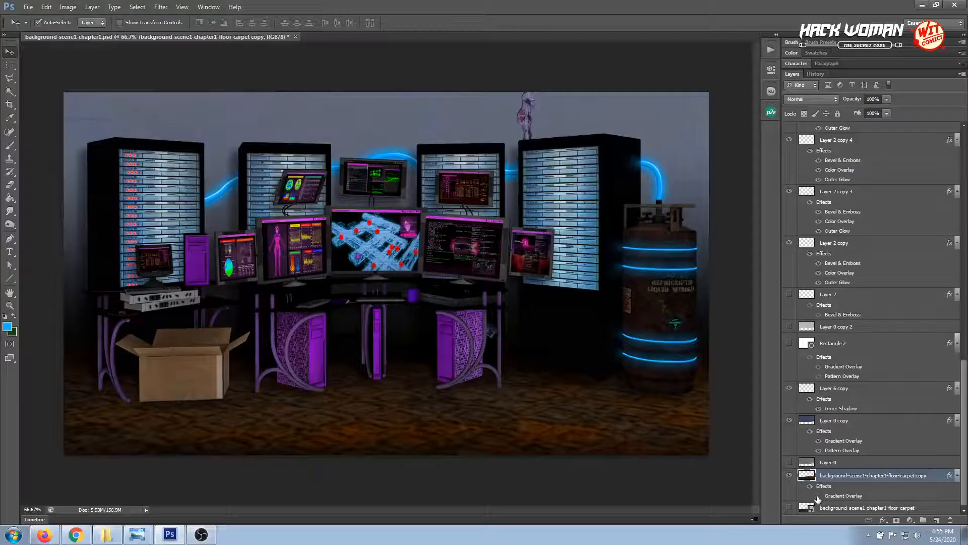
click(818, 496)
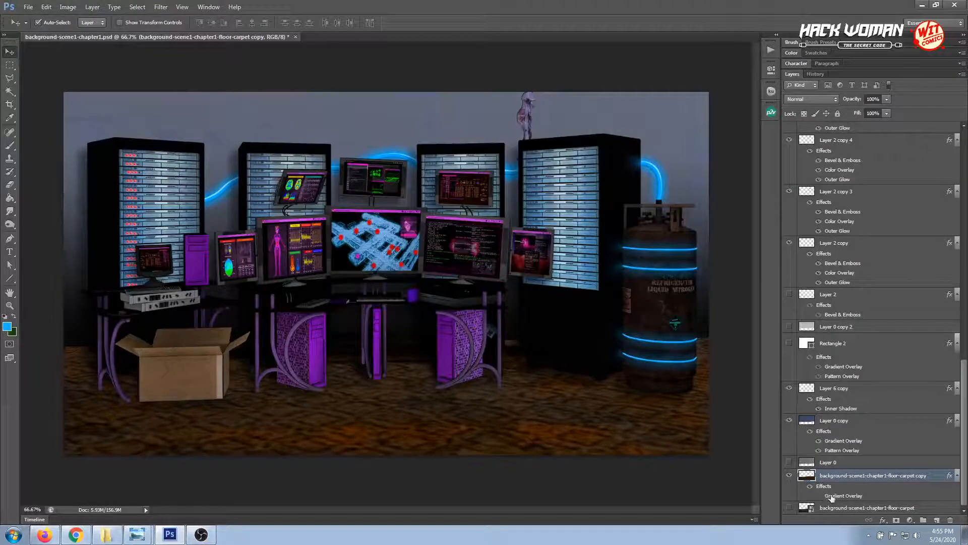
click(818, 496)
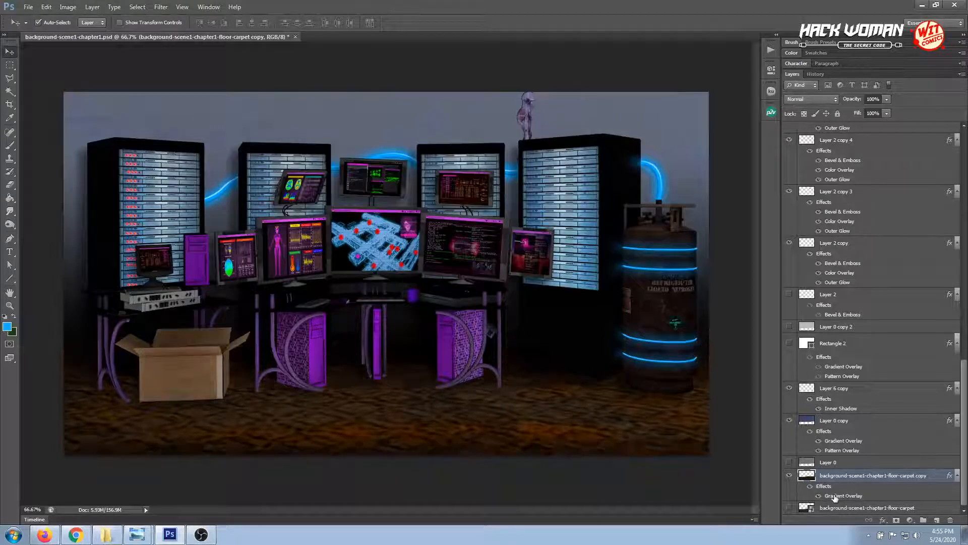
Lower the opacity of the floor carpet copy's Multiply Gradient Overlay to about 78% to lighten the floor
double_click(837, 495)
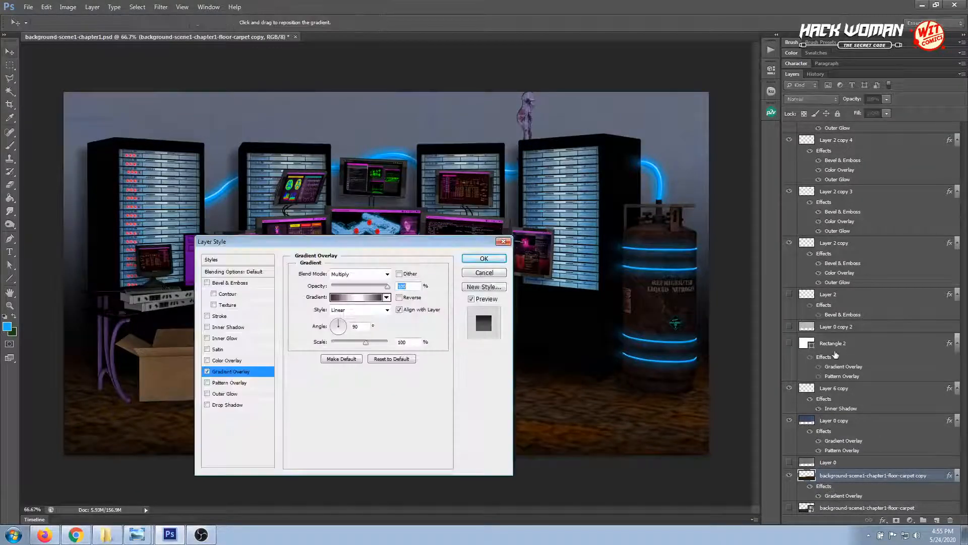
drag(428, 242, 849, 280)
mouse_move(807, 325)
mouse_down()
mouse_move(751, 331)
mouse_move(798, 329)
mouse_up()
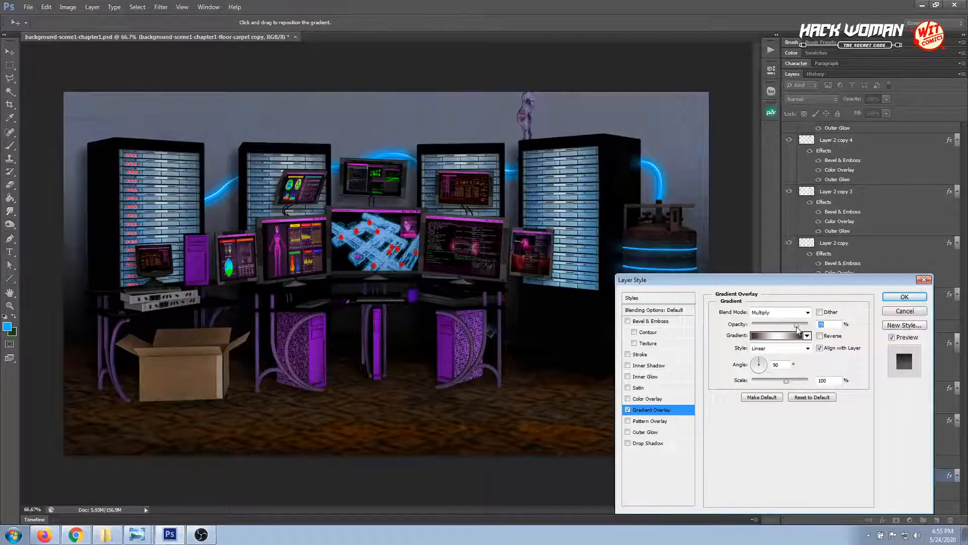
click(888, 299)
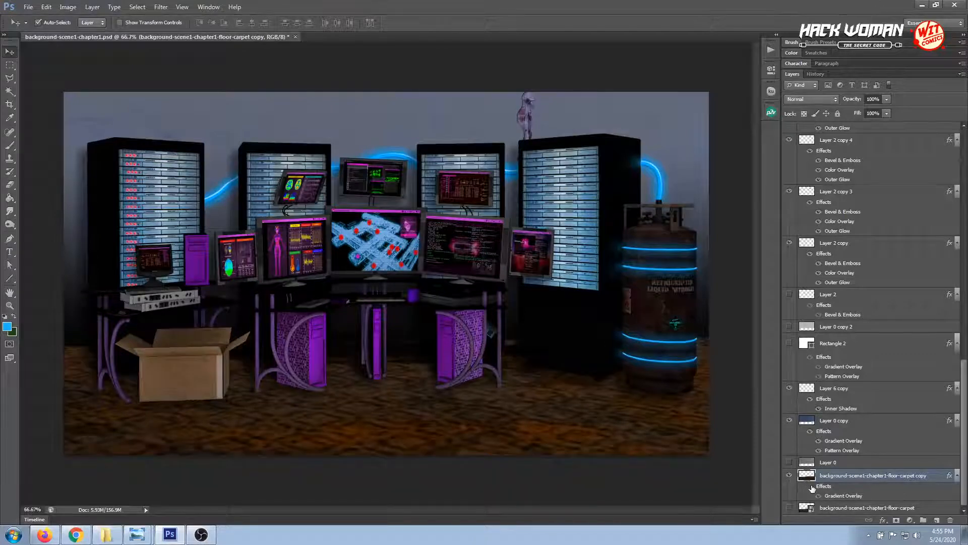
Hide the background-scene1-chapter1-hackerstation copy 3 shadow layer, and check background-scene1-chapter1-webservers copy 2 by hiding and showing it
click(415, 359)
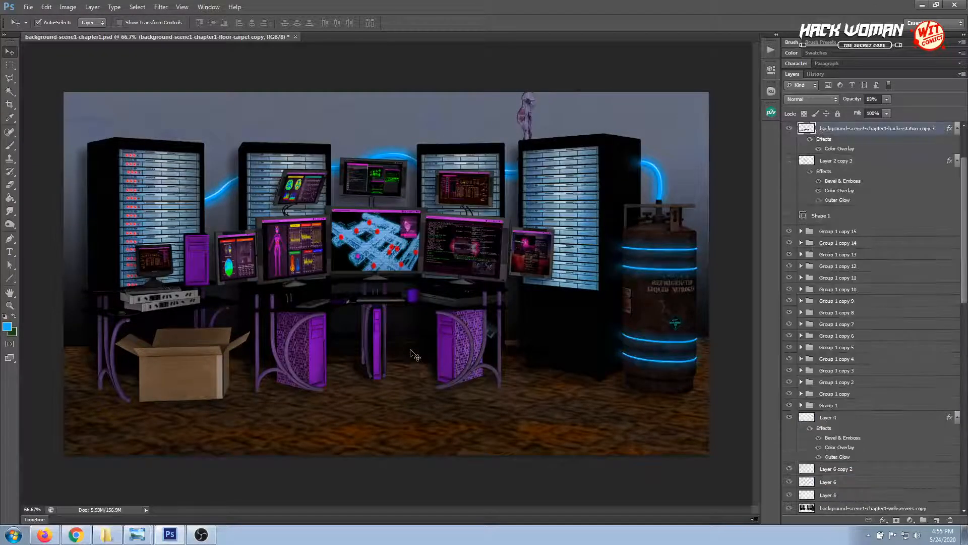
click(790, 130)
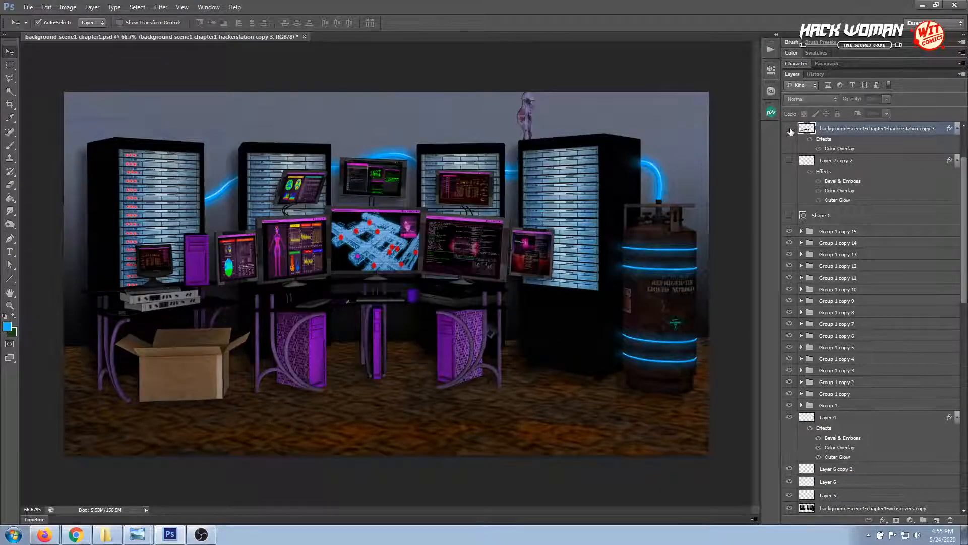
click(413, 343)
click(790, 509)
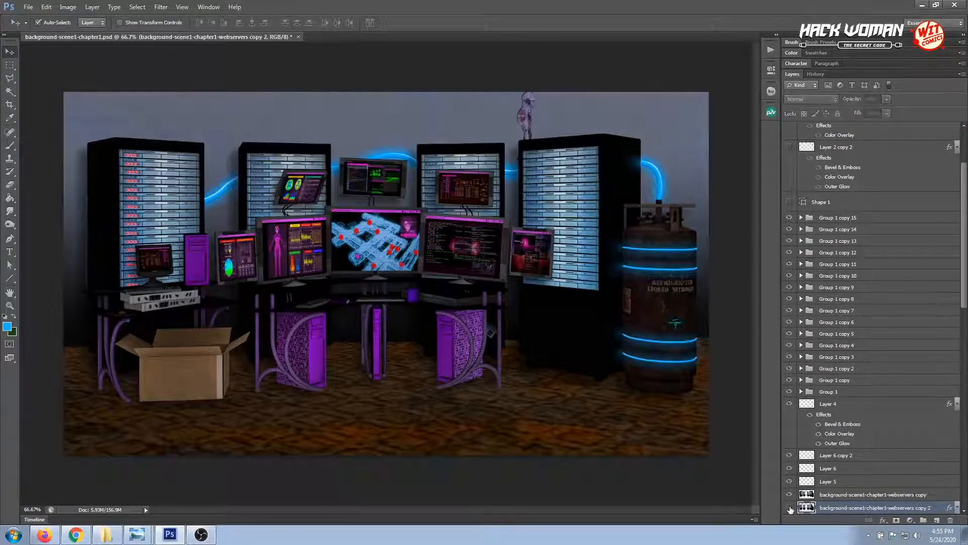
click(790, 509)
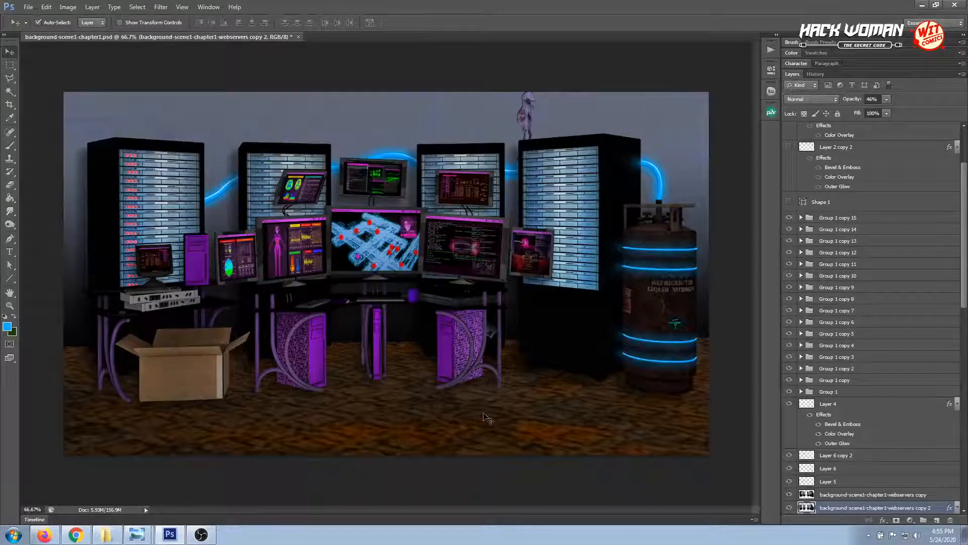
Add a new layer directly beneath background-scene1-chapter1-hackerstation copy 2 for work around the desk legs beside the patterned purple tower
key(ctrl+plus)
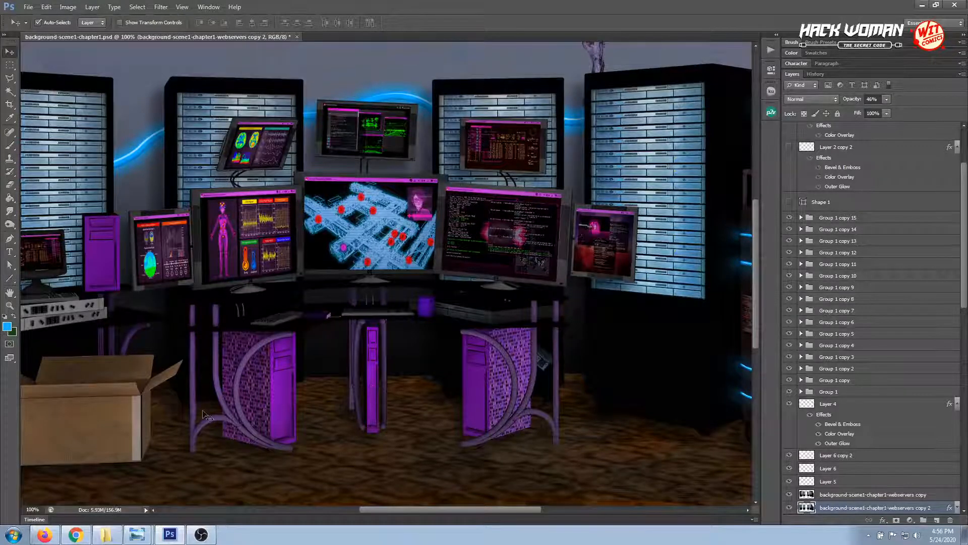
click(523, 386)
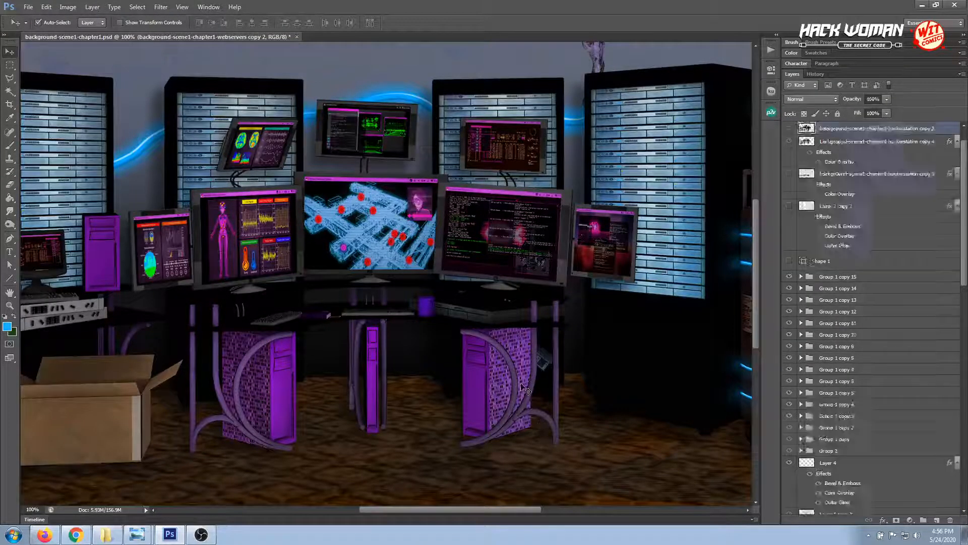
click(9, 306)
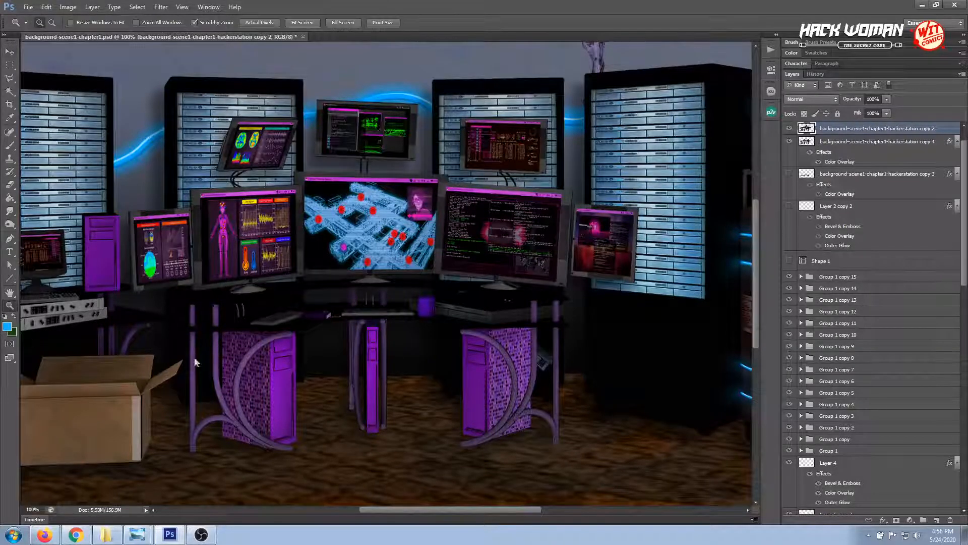
click(551, 396)
drag(530, 513, 544, 510)
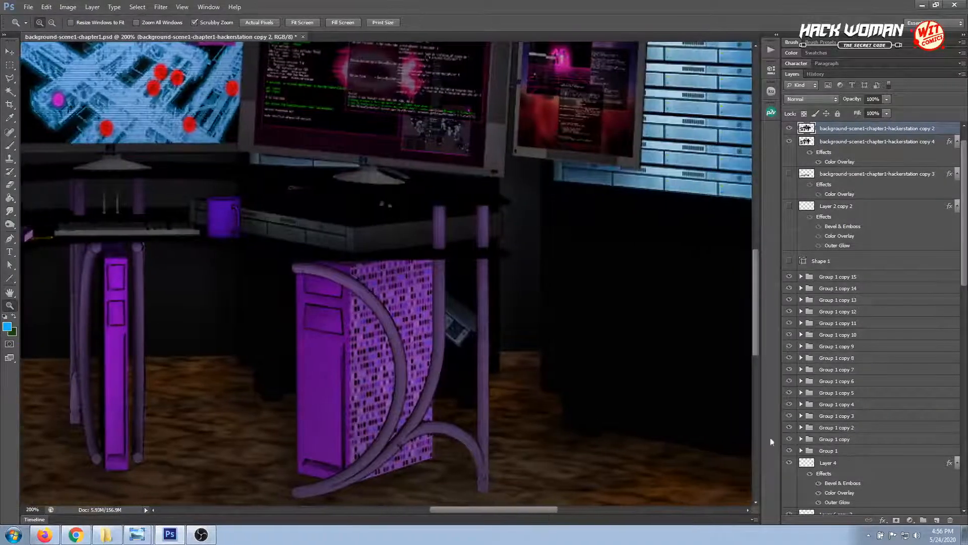
drag(756, 333, 753, 357)
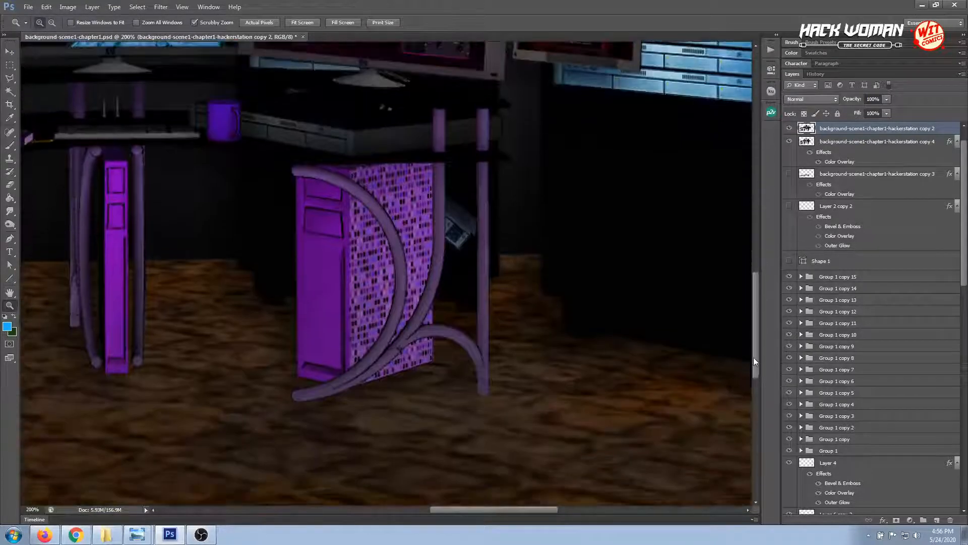
click(10, 51)
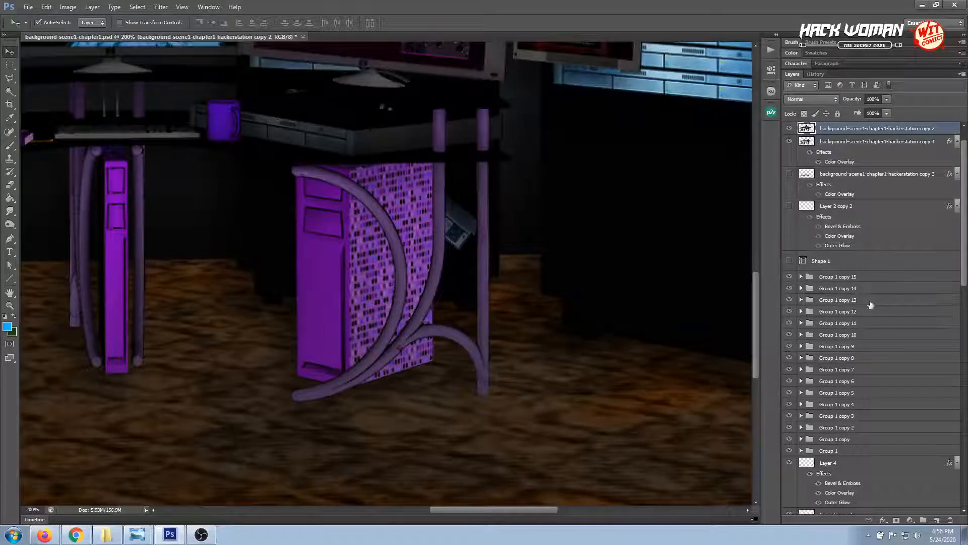
click(937, 520)
drag(847, 132, 845, 150)
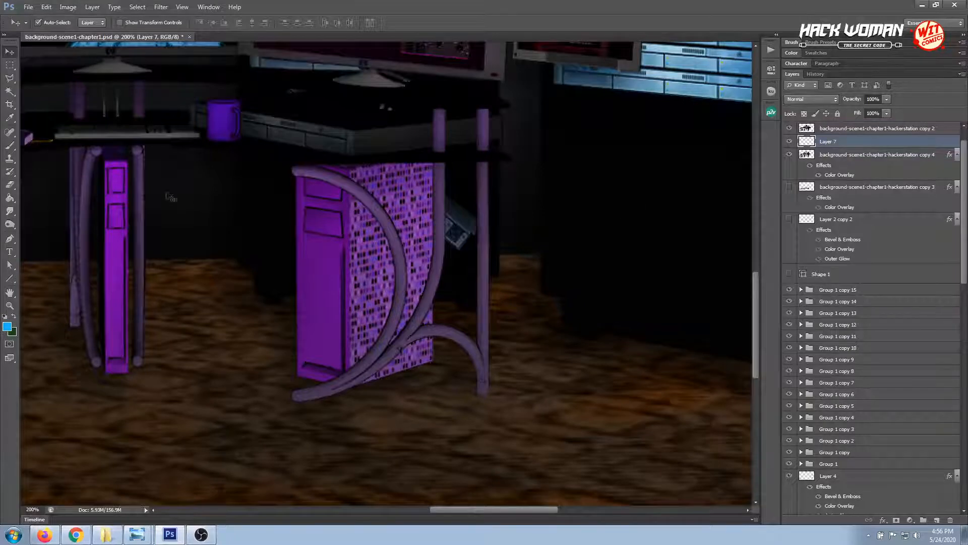
Draw a curved open path with the Pen tool from the patterned tower down to the floor and back up around the outer desk leg
click(15, 174)
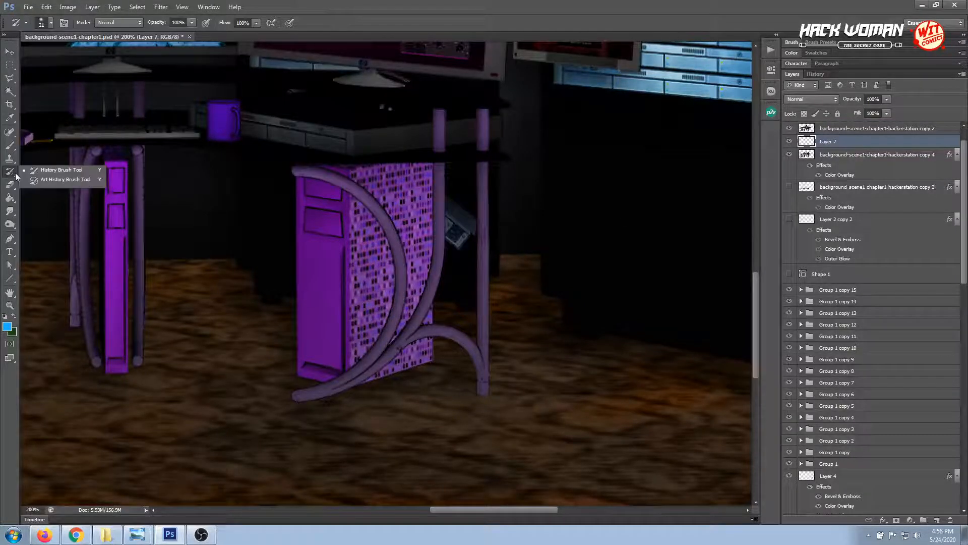
click(10, 238)
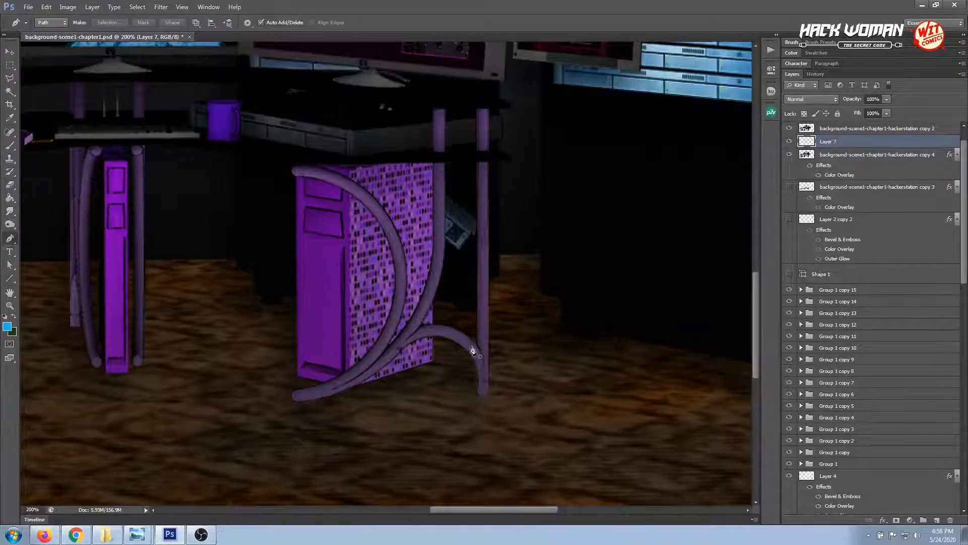
click(425, 283)
drag(465, 298, 469, 320)
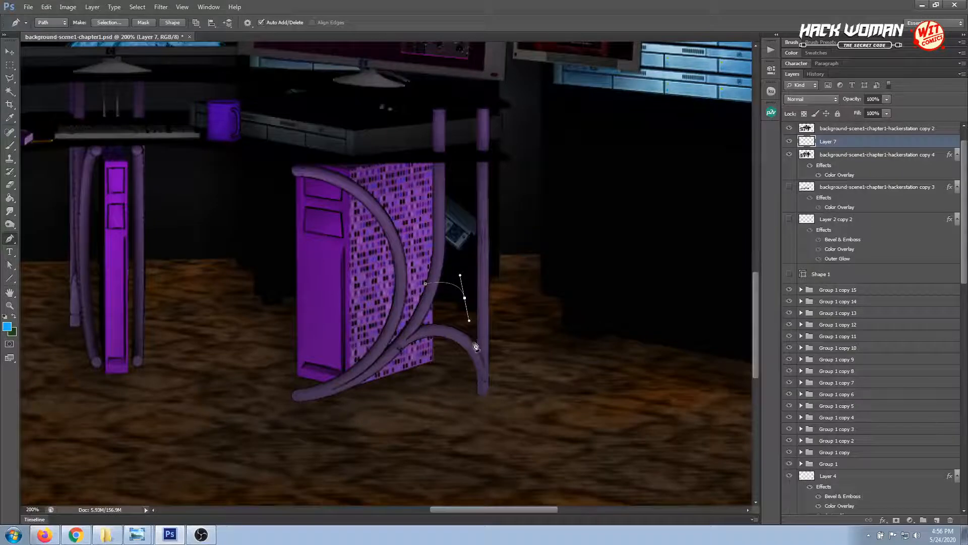
click(474, 340)
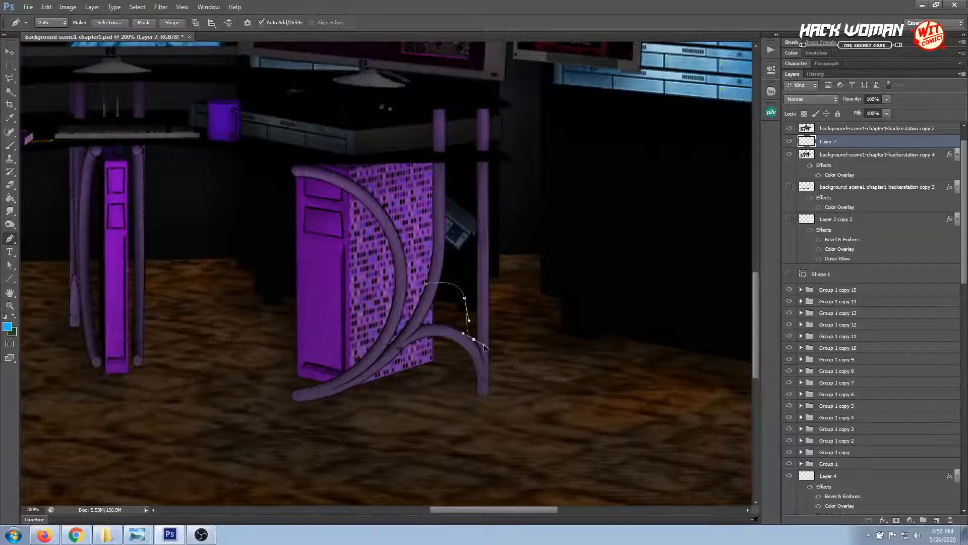
click(515, 335)
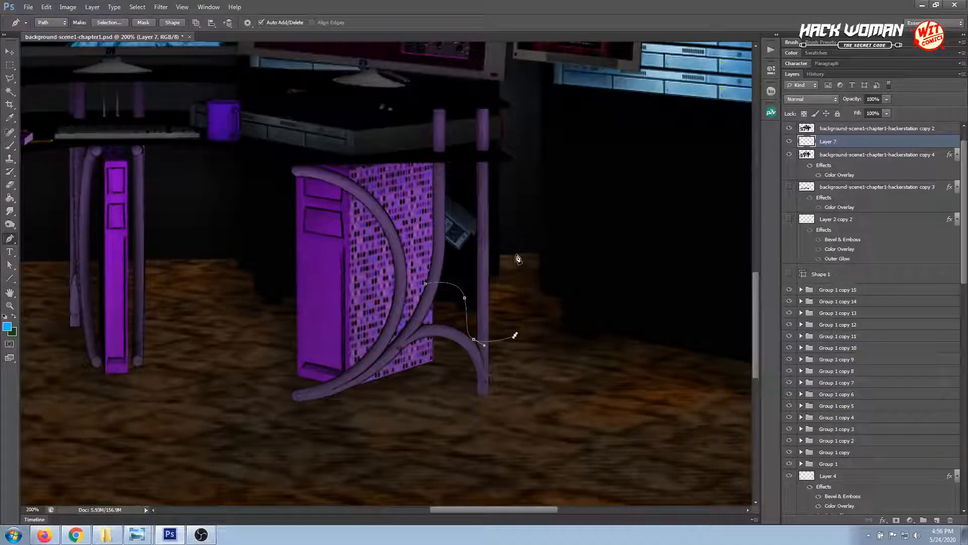
drag(516, 255, 507, 230)
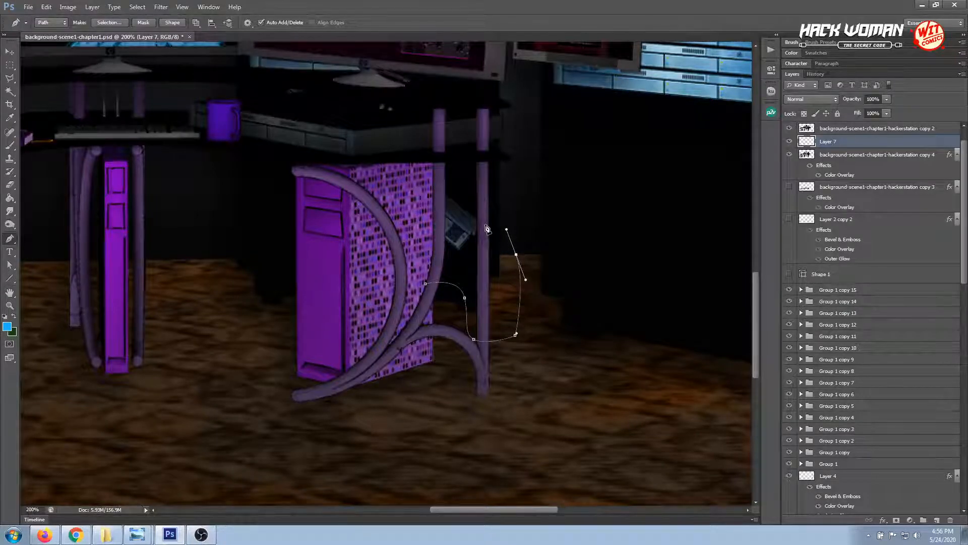
click(486, 227)
key(v)
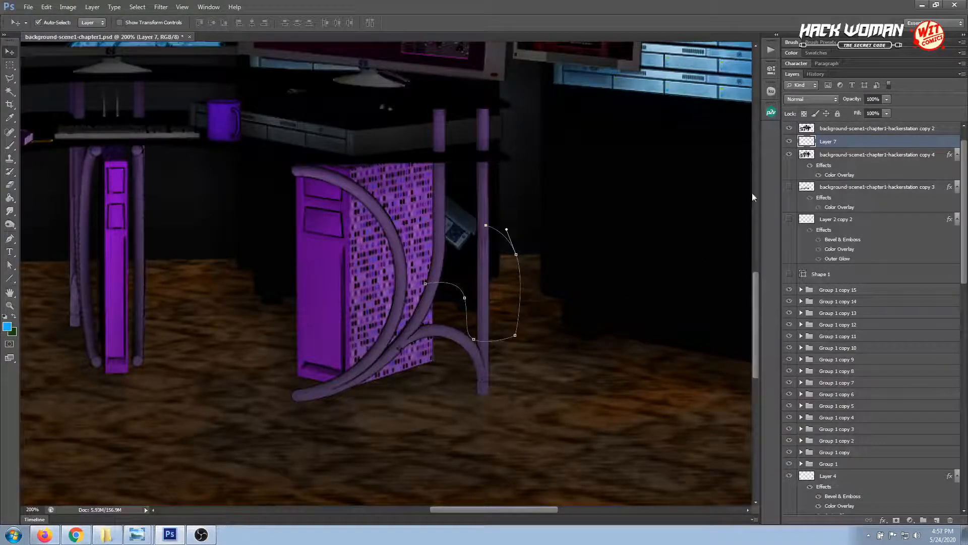
Set up the Brush tool with the hard round 25 px tip at 100% flow and 100% opacity
click(12, 147)
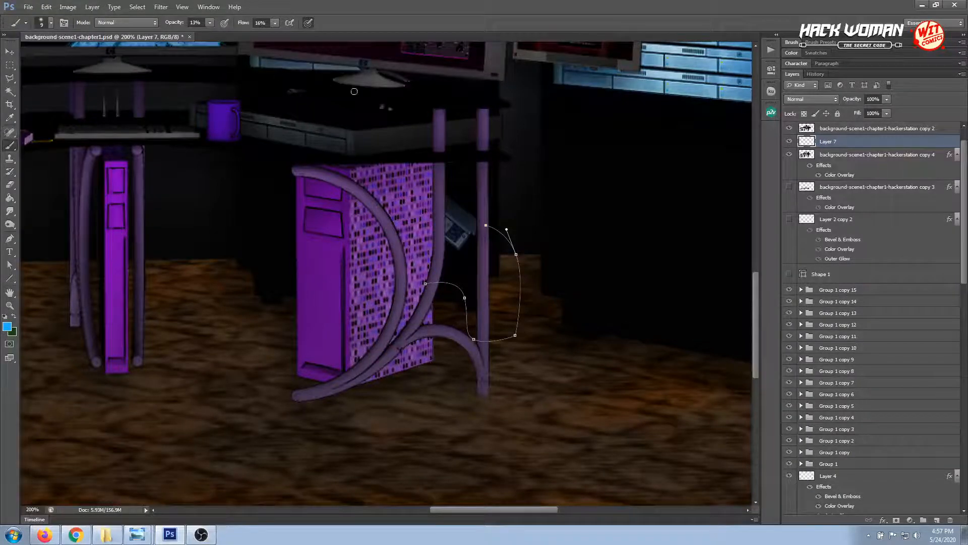
click(818, 45)
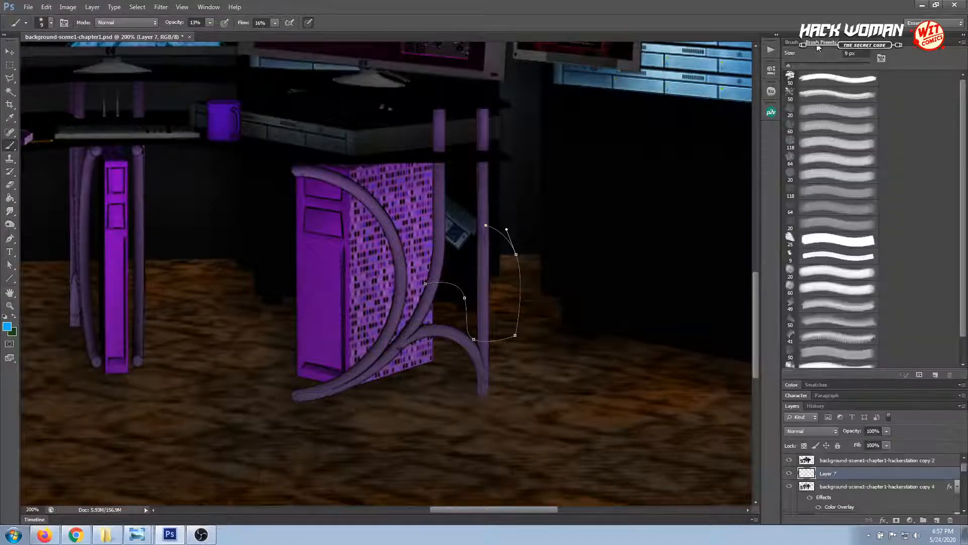
click(794, 44)
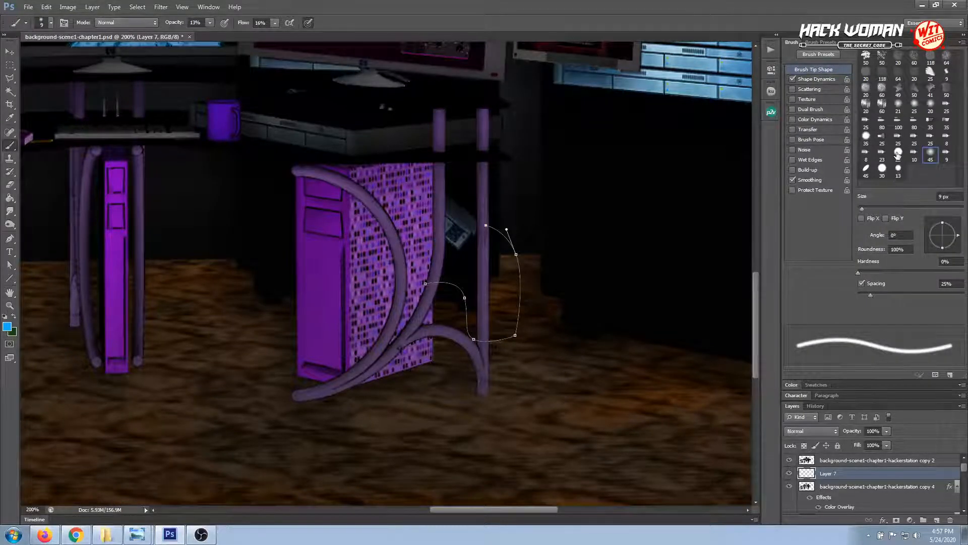
click(899, 154)
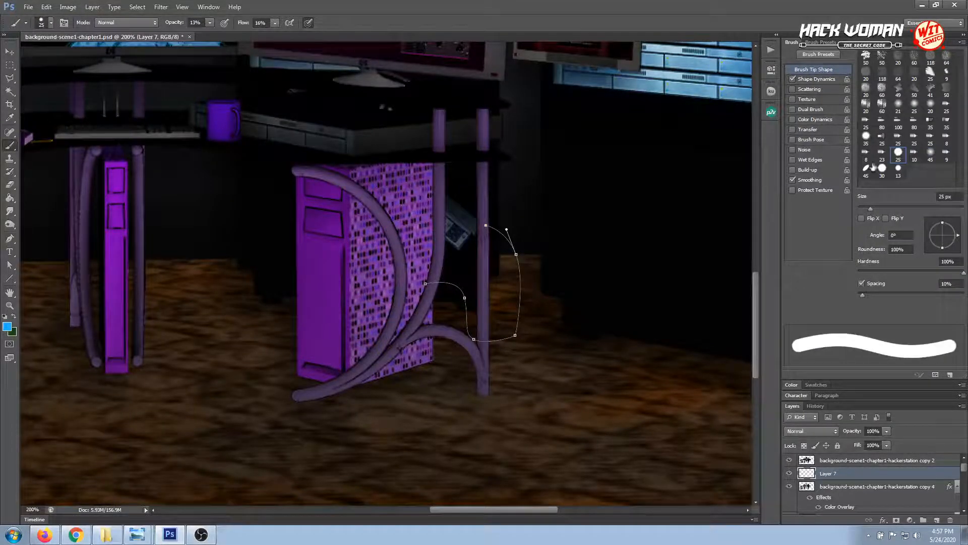
click(274, 23)
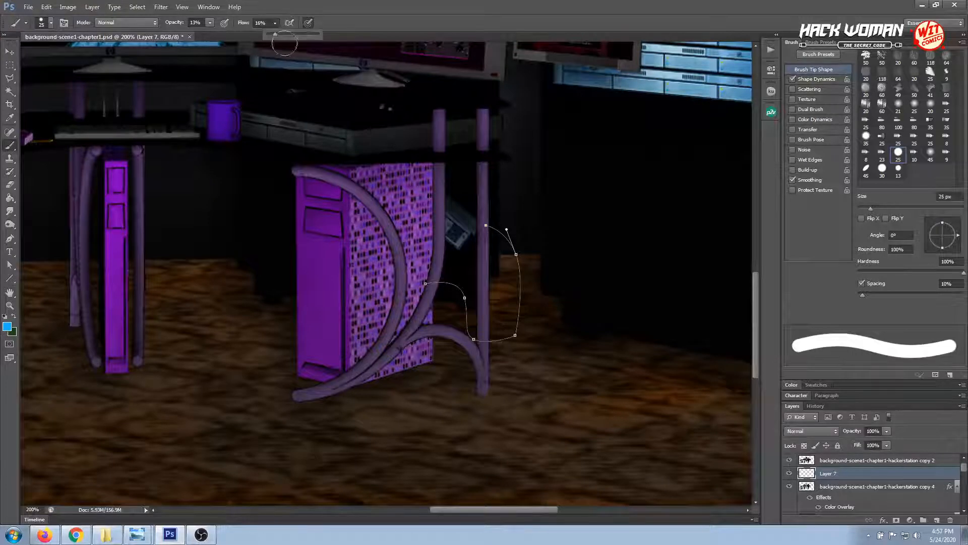
drag(283, 35, 359, 40)
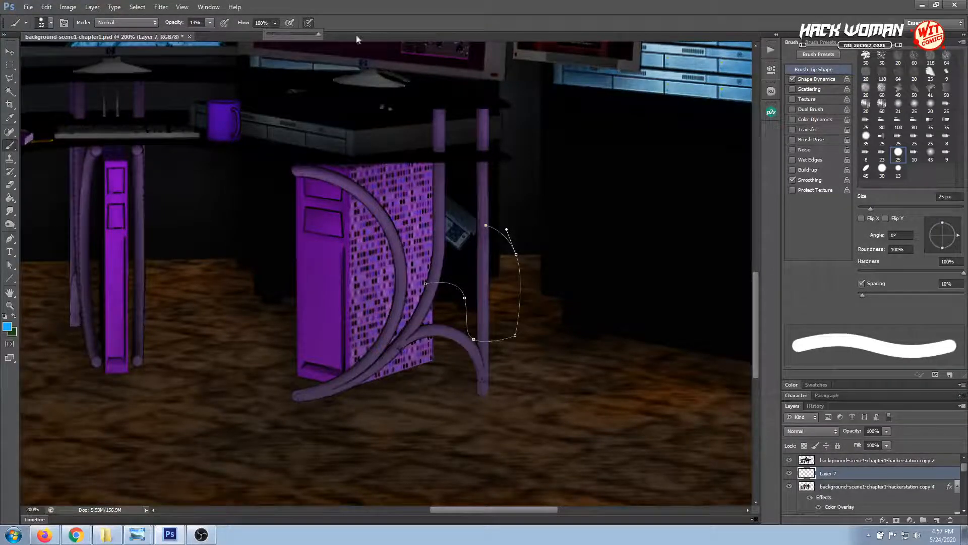
click(209, 23)
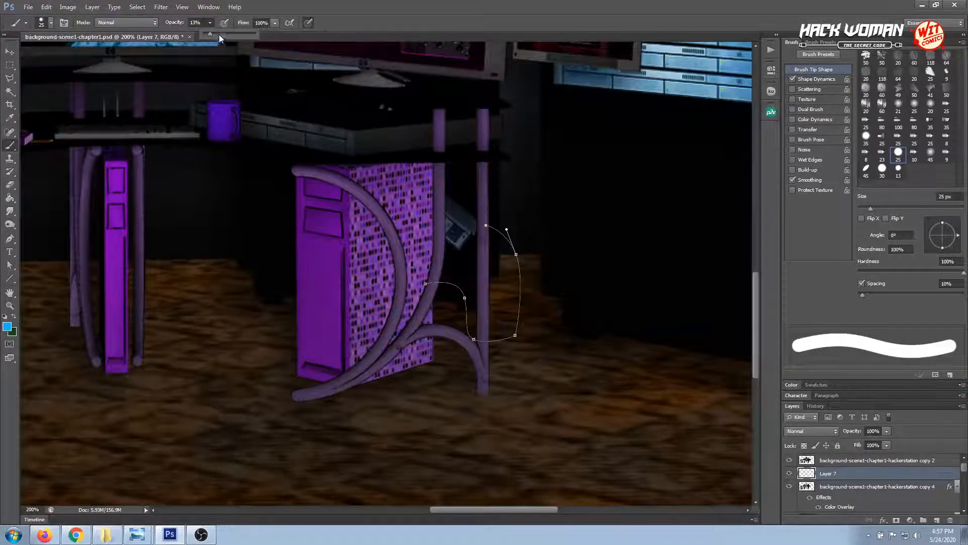
drag(219, 34, 271, 32)
Set the foreground colour to black (000000) for painting the cable
click(7, 326)
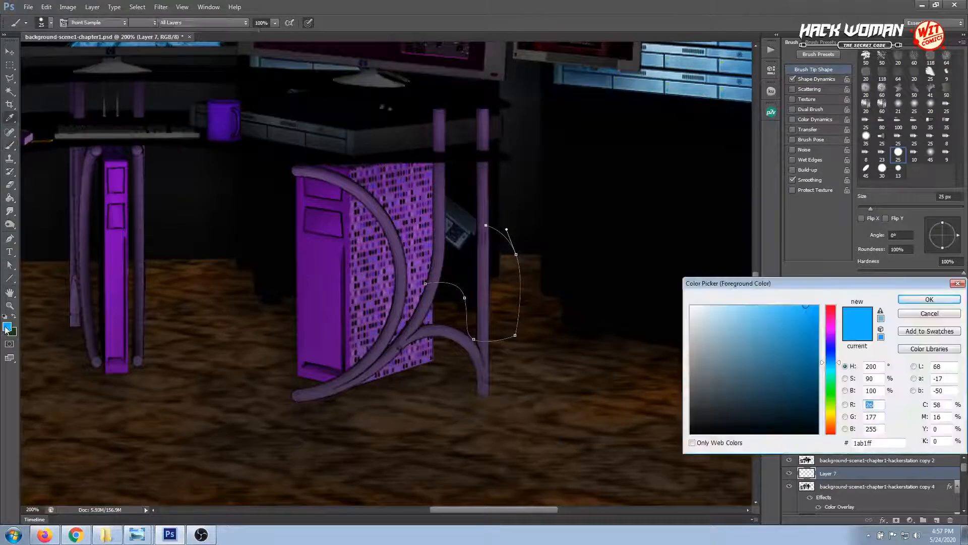
click(691, 433)
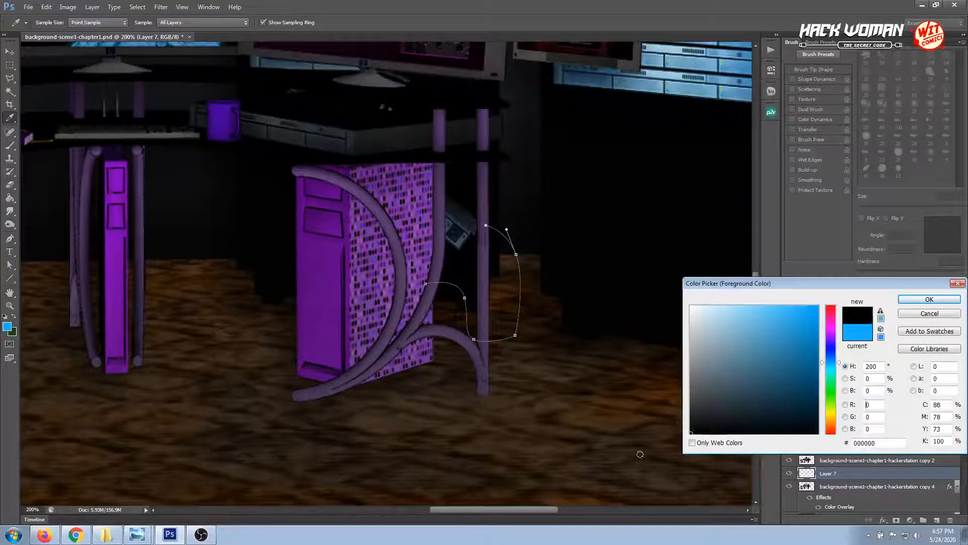
click(917, 301)
key(b)
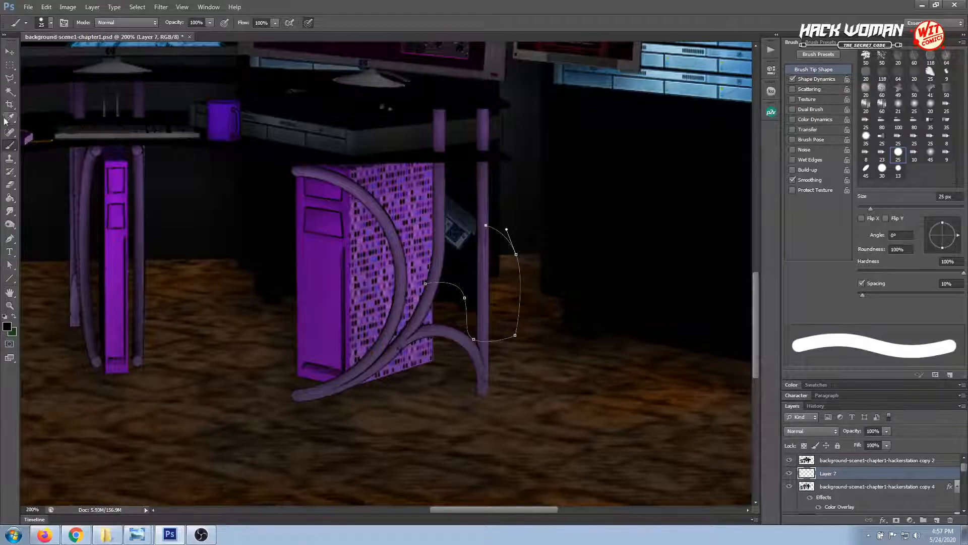
Try stroking the curved cable path on Layer 7 with the 25 px brush, Simulate Pressure off, and undo the stroke
click(10, 239)
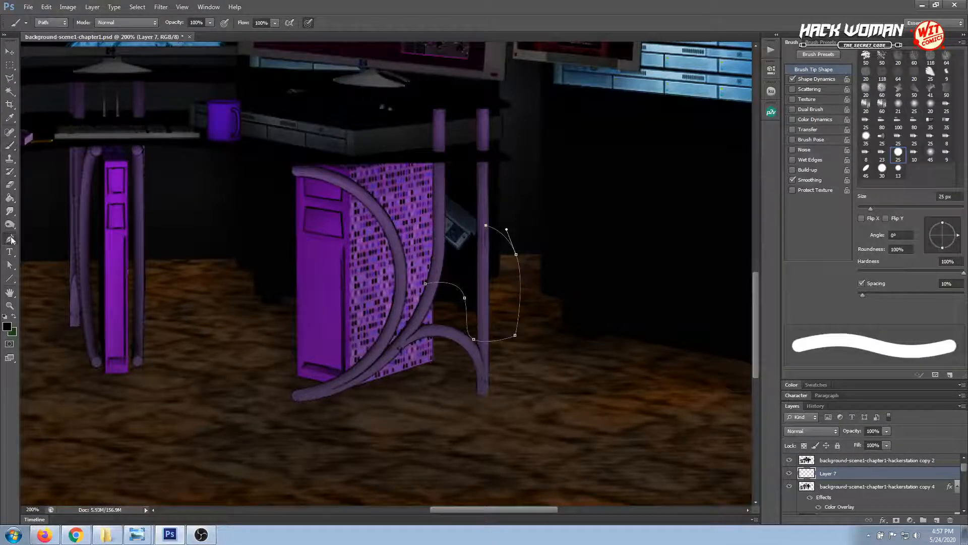
right_click(522, 271)
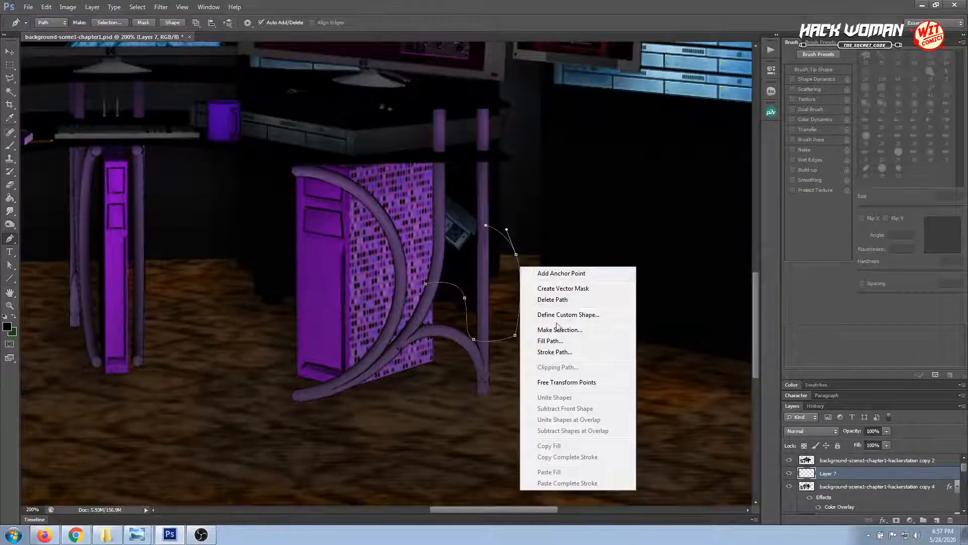
click(552, 354)
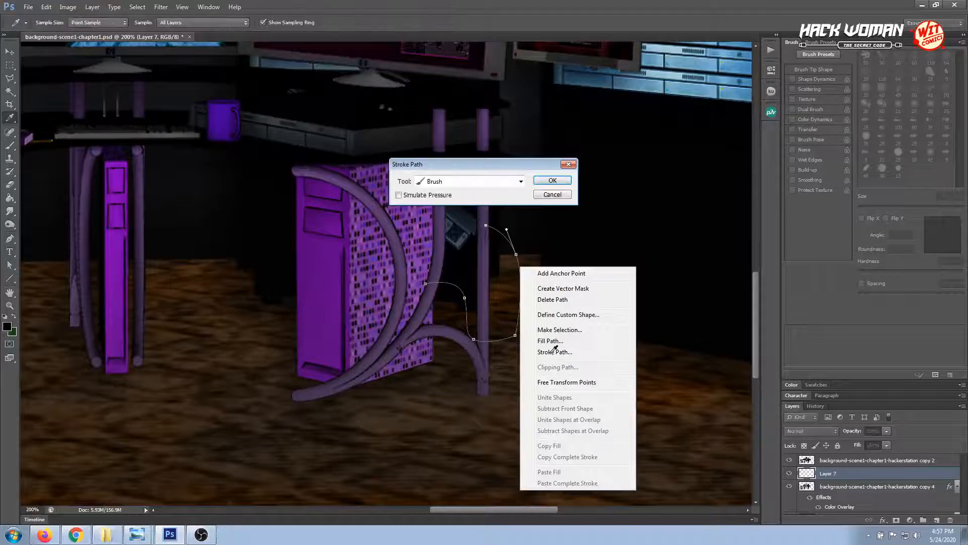
click(428, 184)
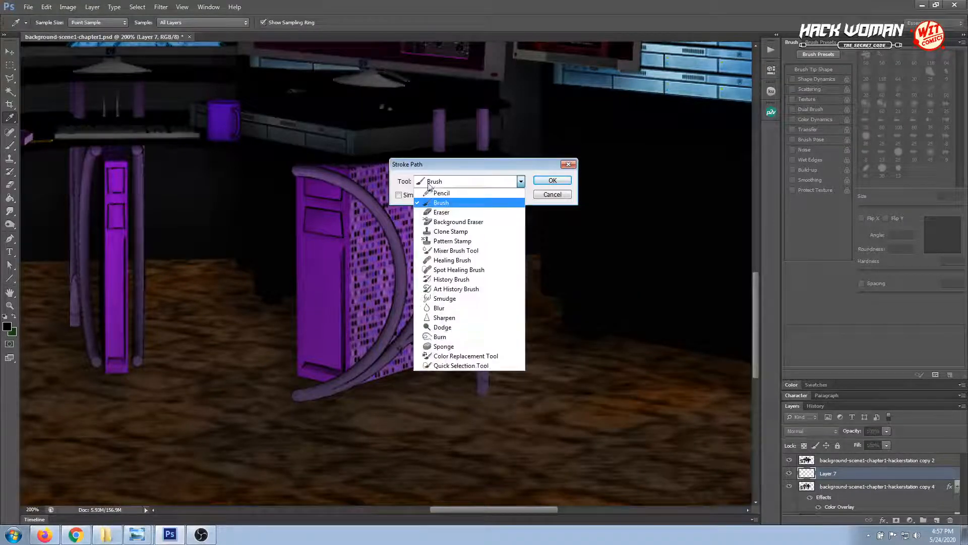
click(443, 204)
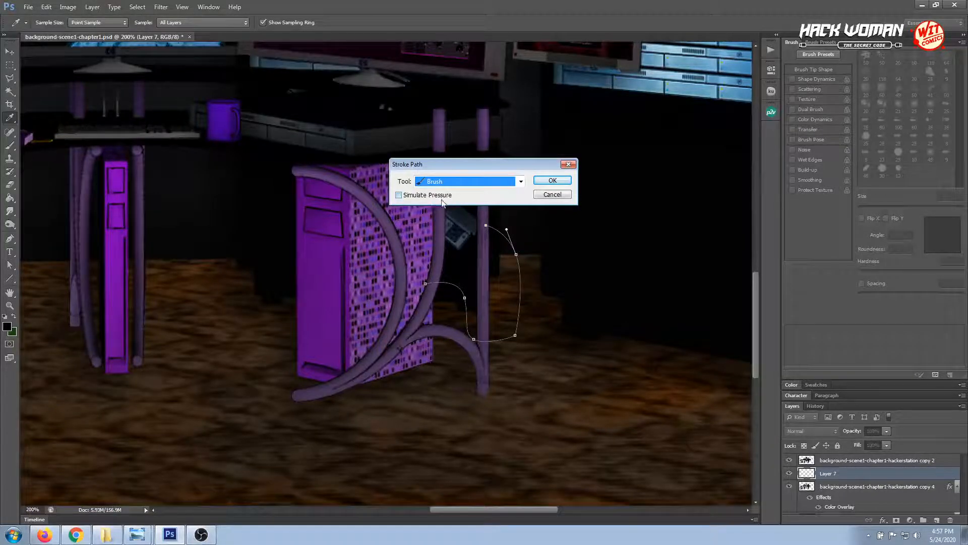
click(551, 181)
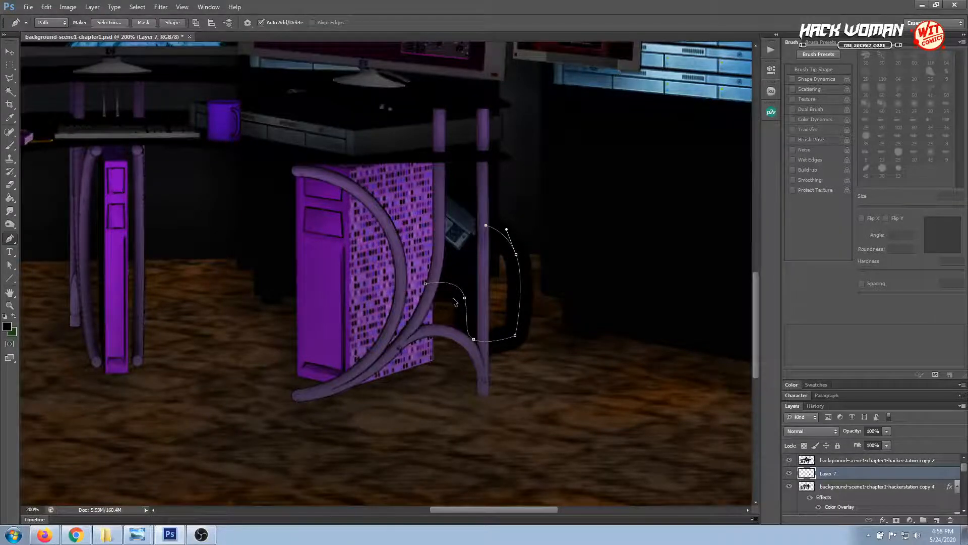
key(ctrl+z)
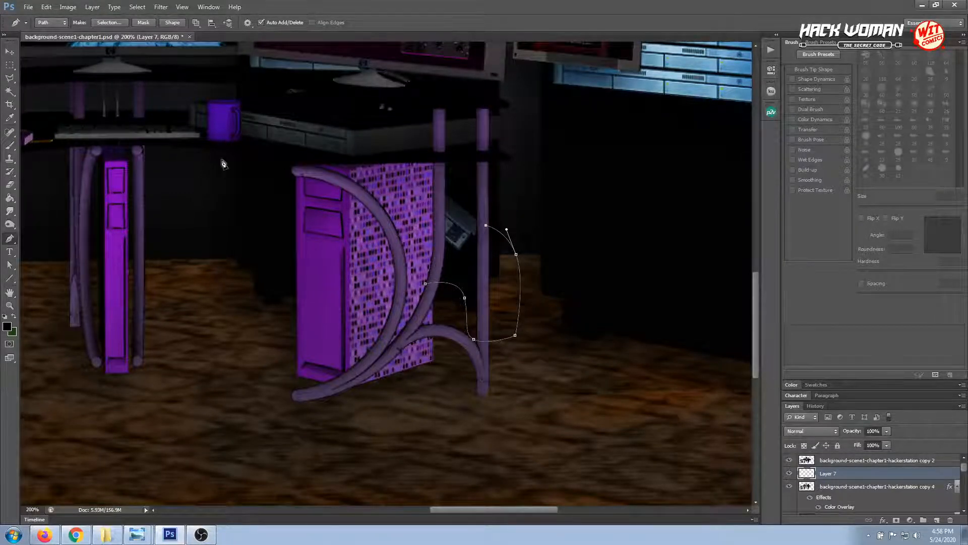
Try stroking the cable path with the brush reduced to 9 px, and undo that stroke as well
click(9, 145)
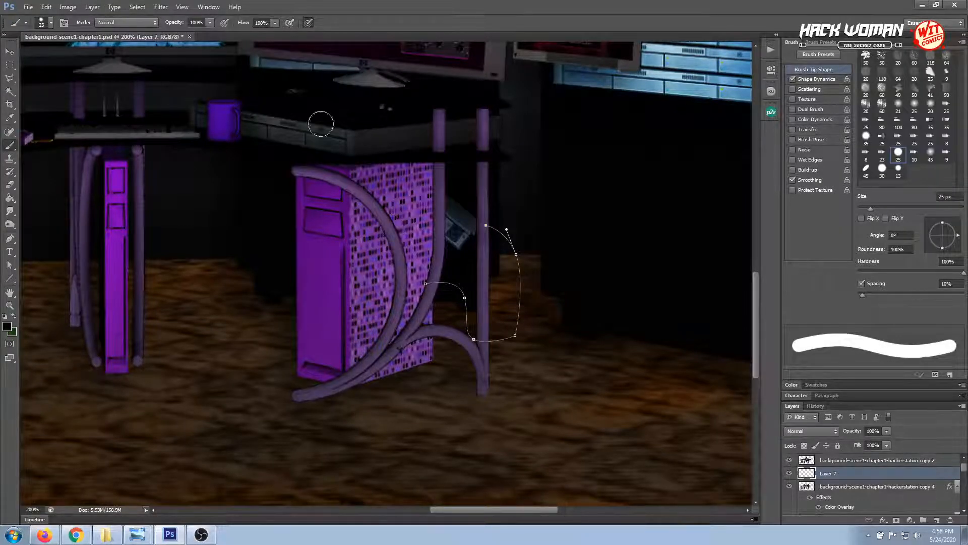
right_click(574, 226)
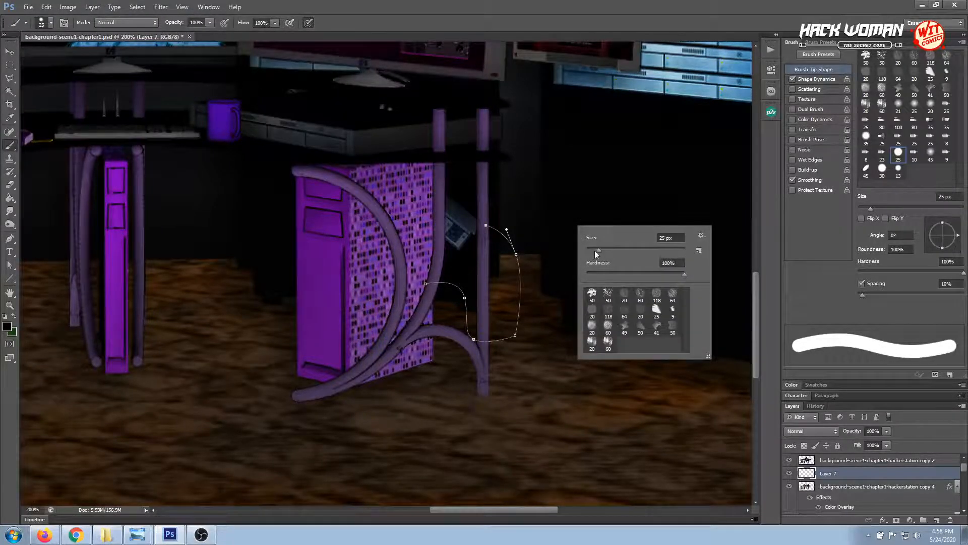
drag(594, 250, 591, 250)
click(9, 52)
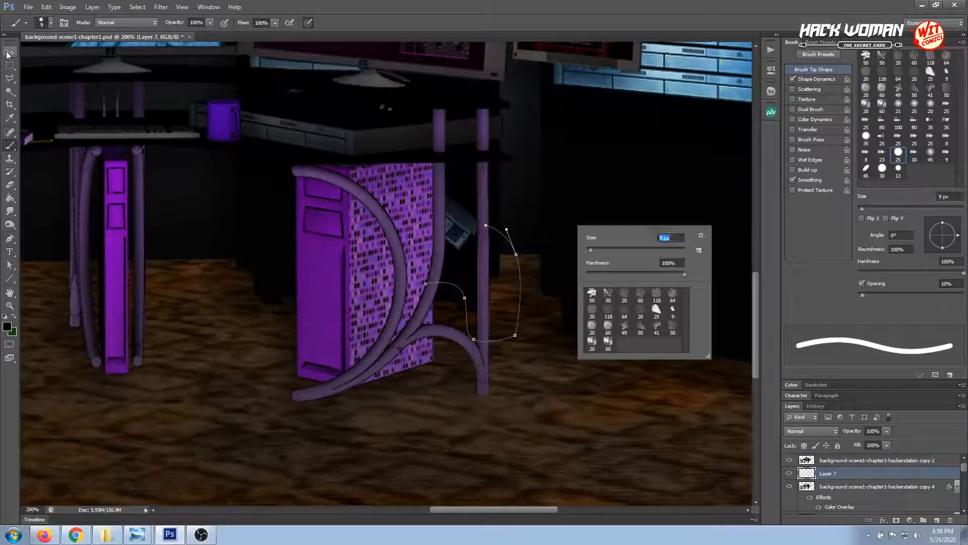
click(10, 238)
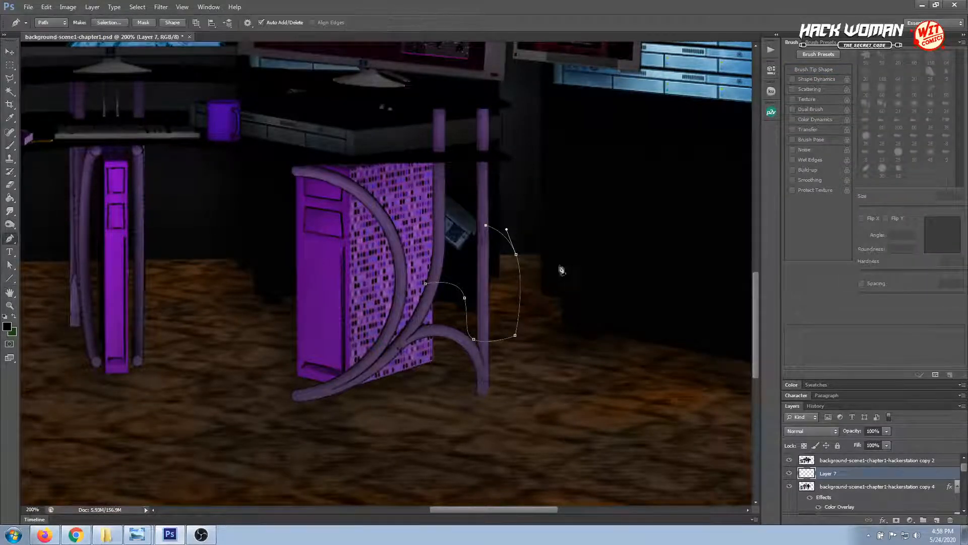
right_click(515, 254)
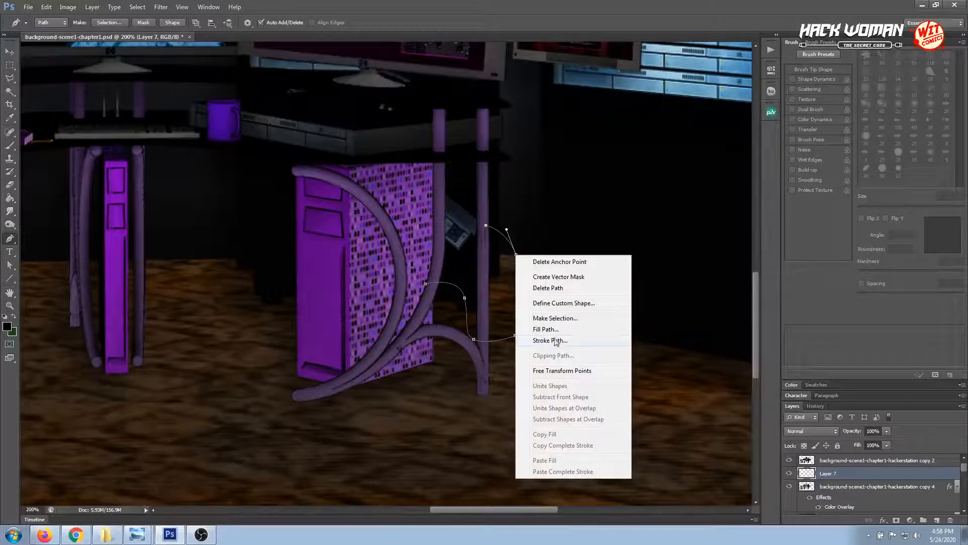
click(551, 340)
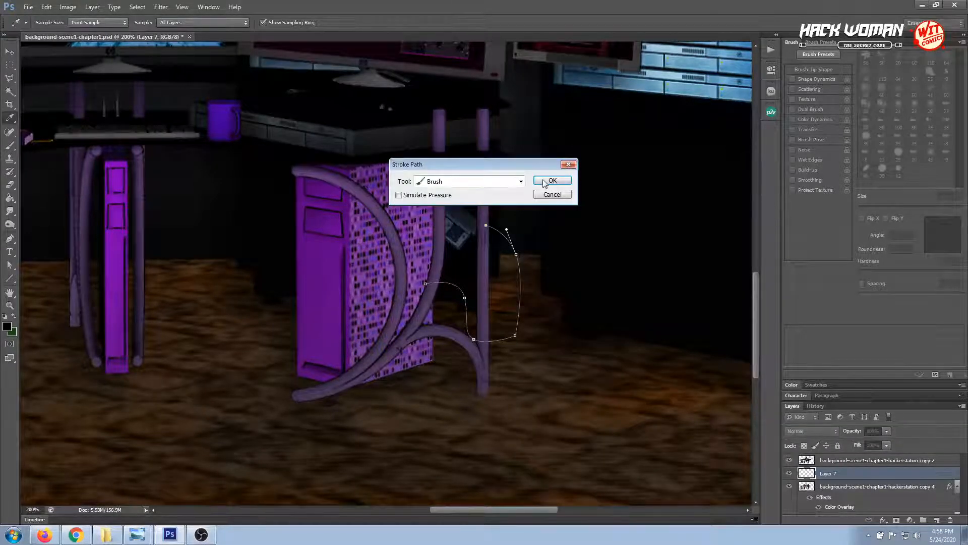
click(544, 183)
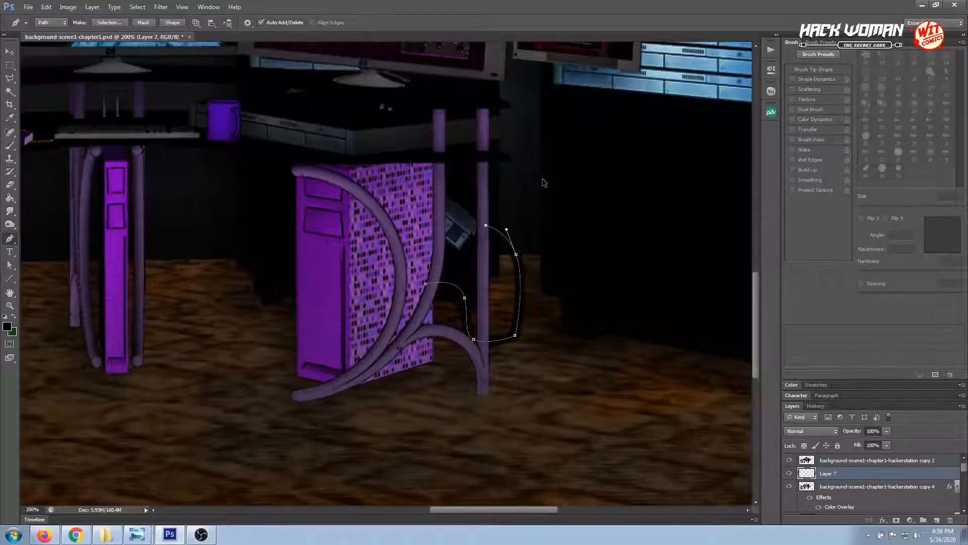
key(ctrl+z)
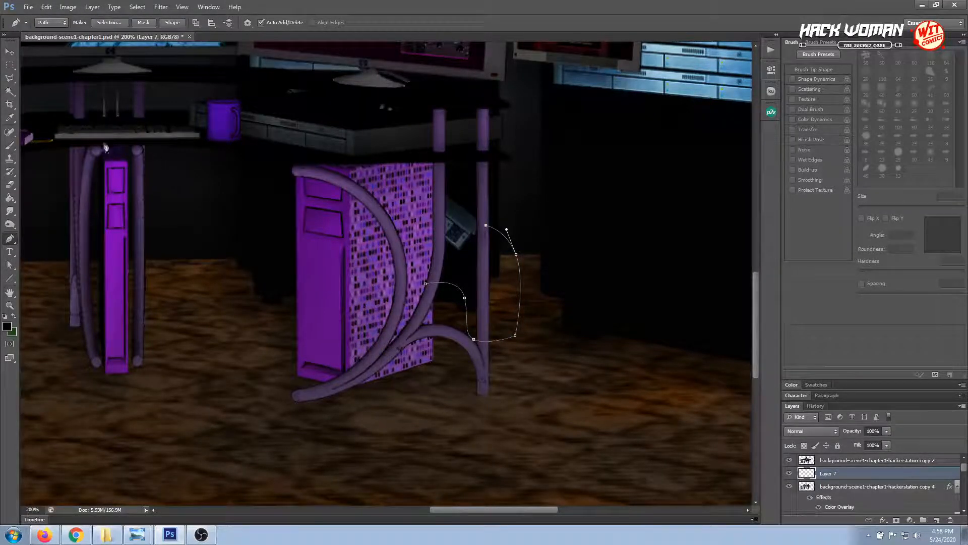
Set the brush size to 4 px and stroke the cable path on Layer 7 with the Brush
click(10, 146)
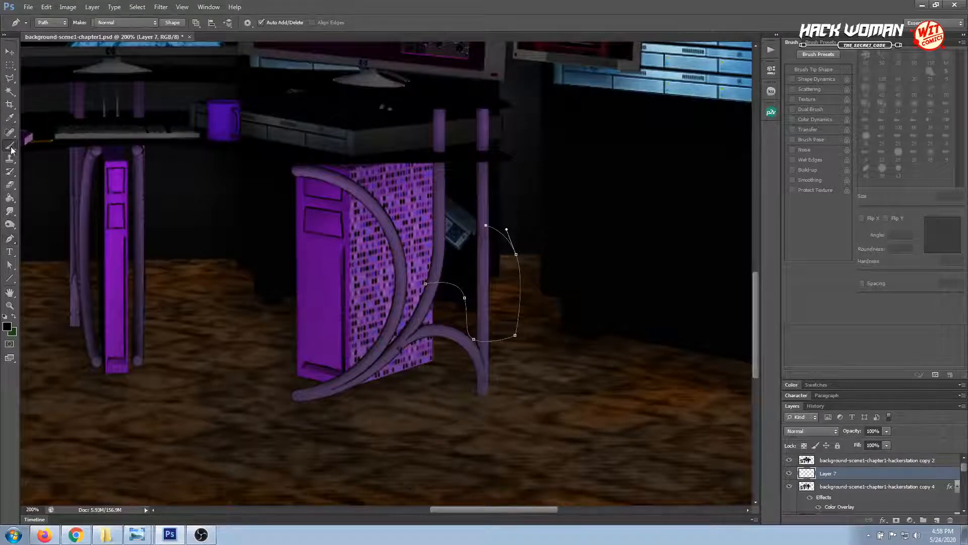
right_click(506, 234)
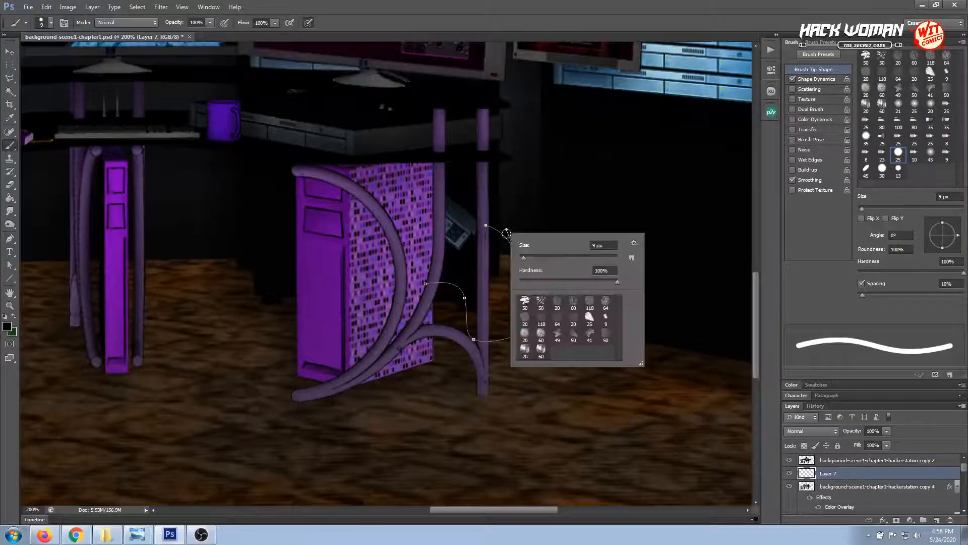
double_click(590, 246)
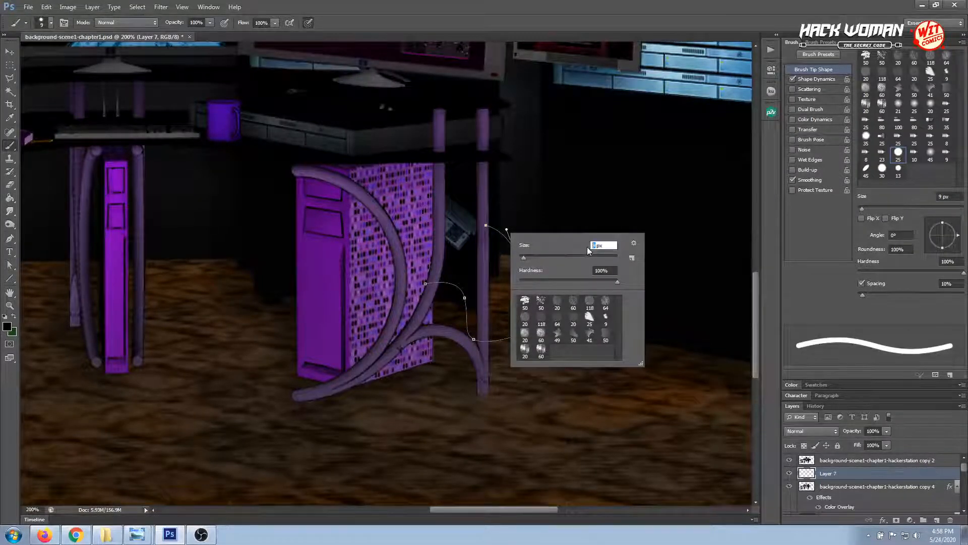
text(4)
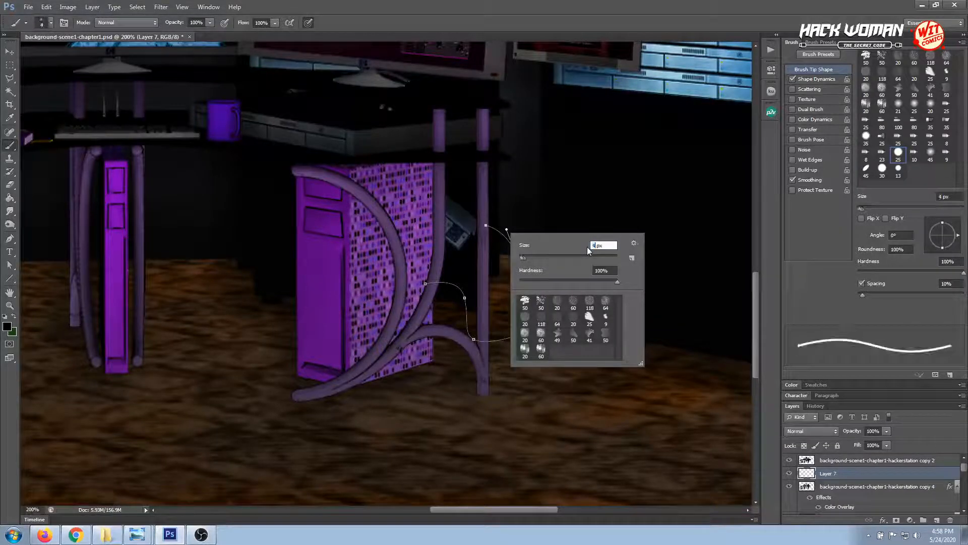
key(Return)
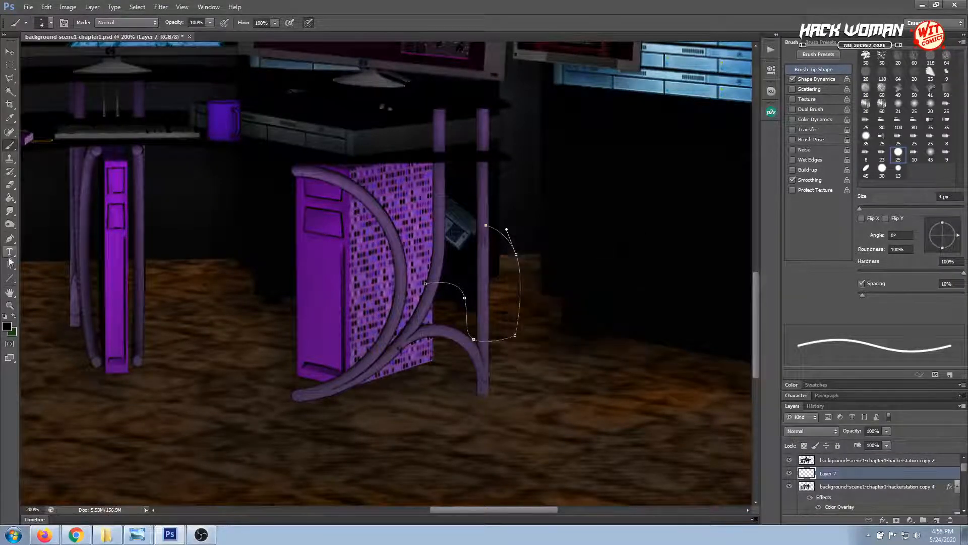
click(9, 238)
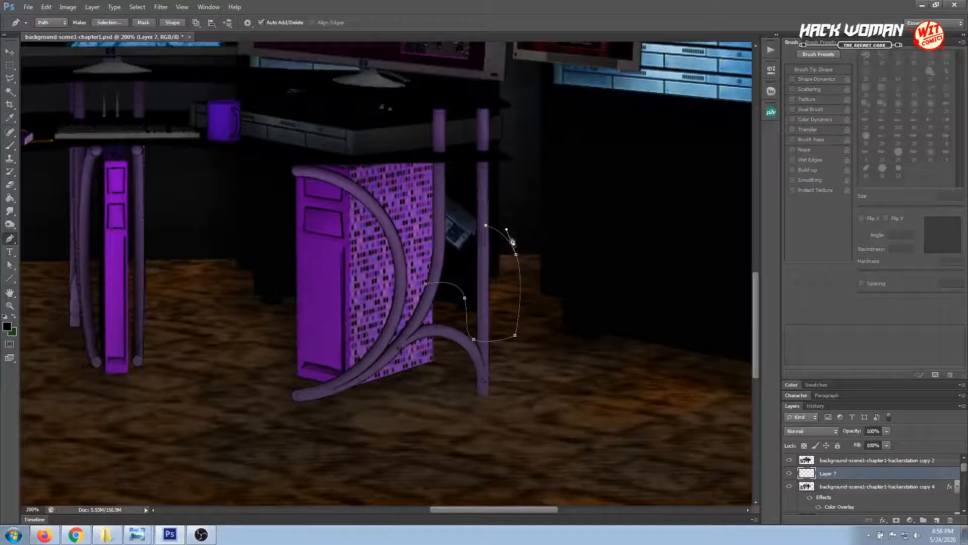
right_click(515, 255)
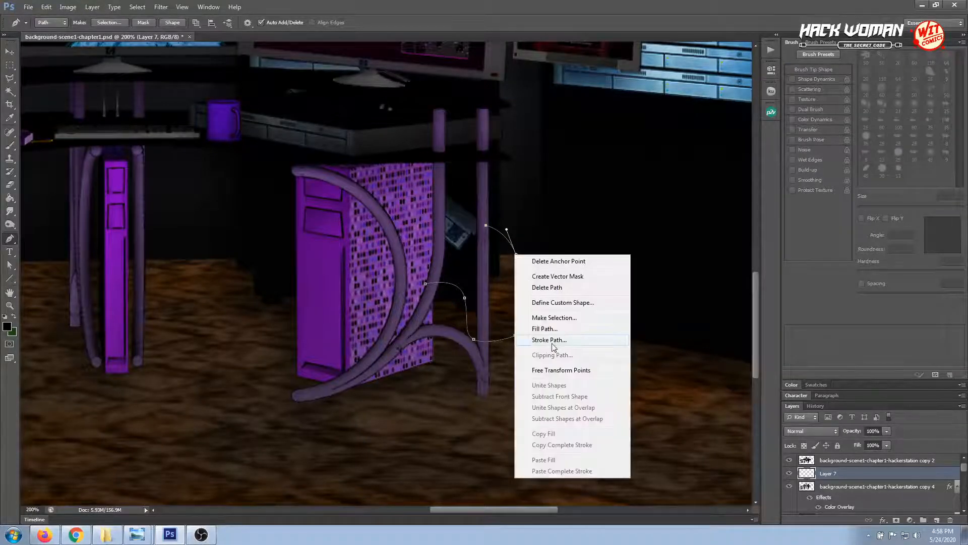
click(549, 339)
click(541, 182)
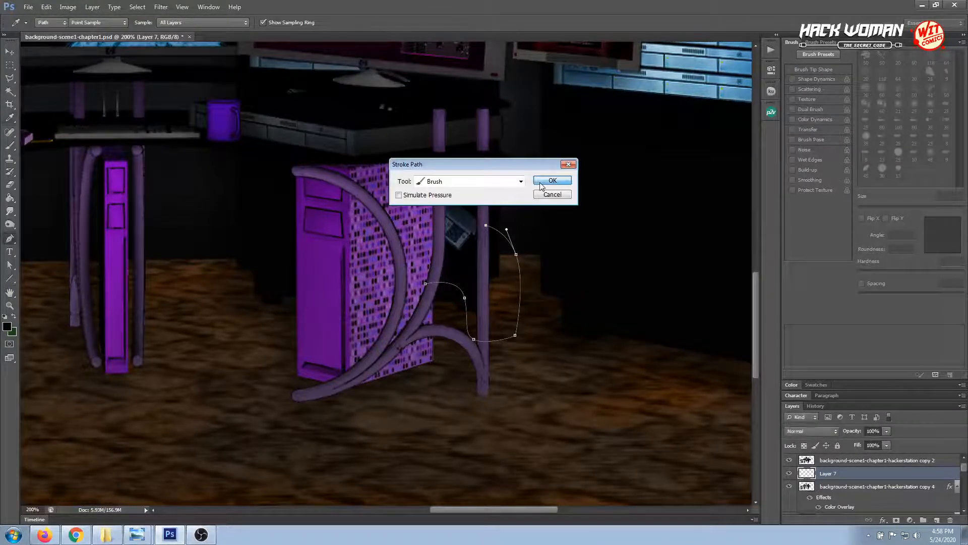
Add a Bevel & Emboss effect to the cable on Layer 7, with Use Global Light off, angle 75° and altitude 5°
click(9, 51)
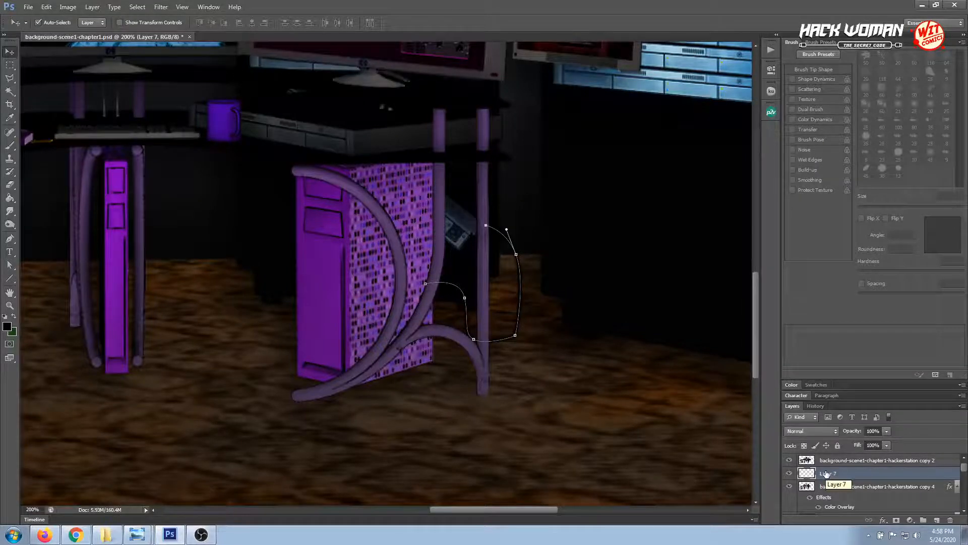
click(883, 521)
click(890, 414)
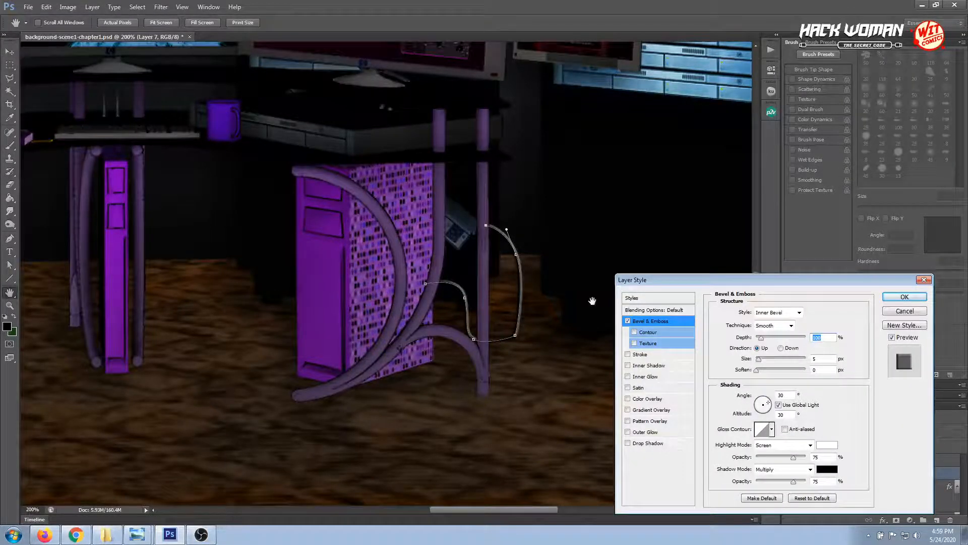
click(780, 405)
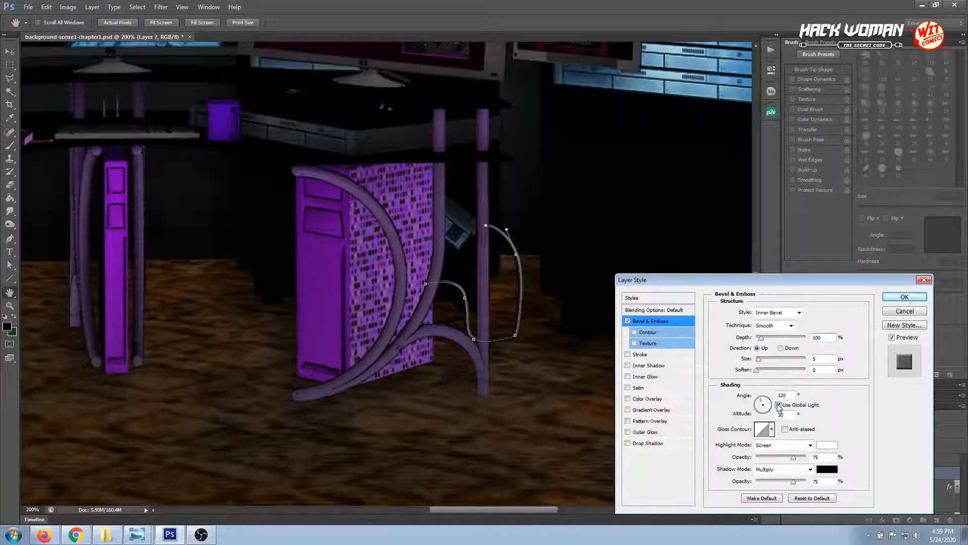
click(761, 400)
drag(763, 403, 755, 407)
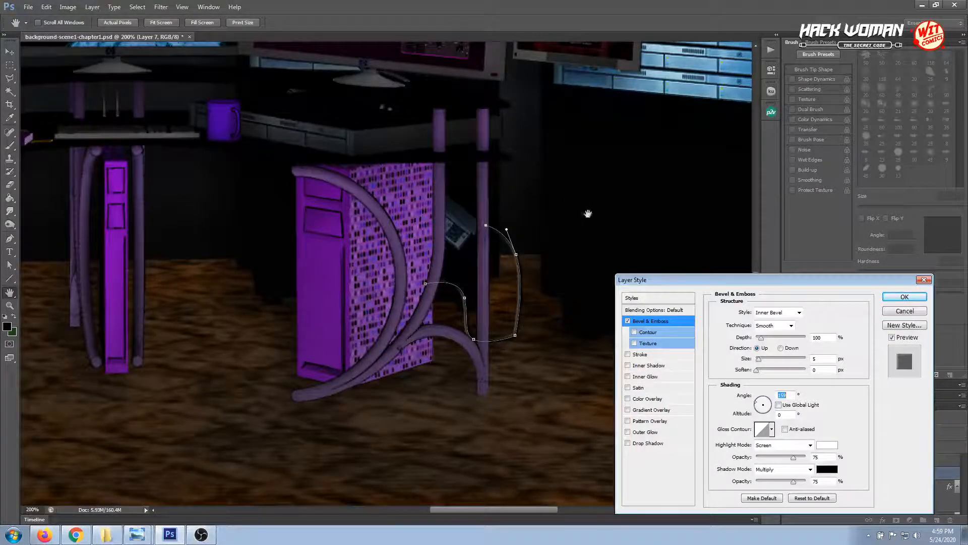
click(767, 402)
drag(767, 403, 766, 399)
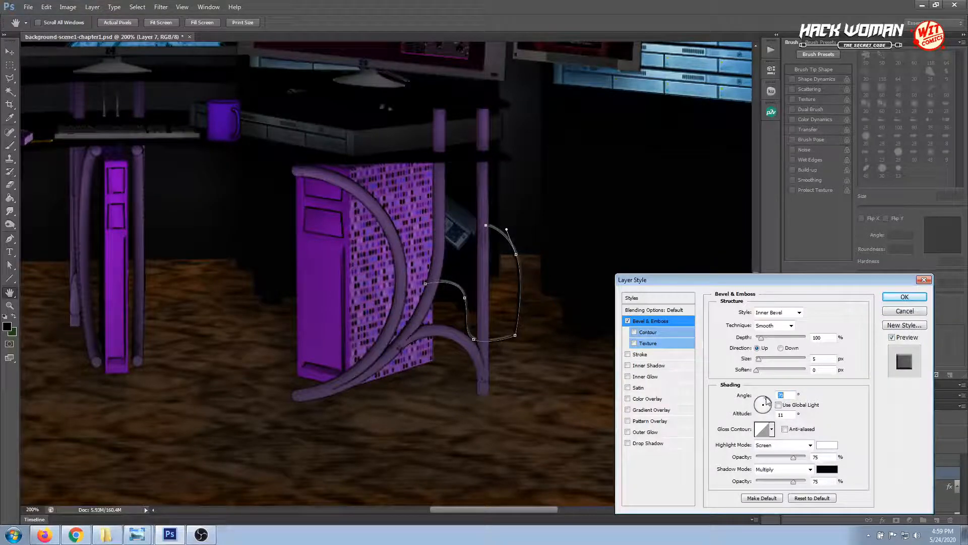
drag(765, 399, 767, 401)
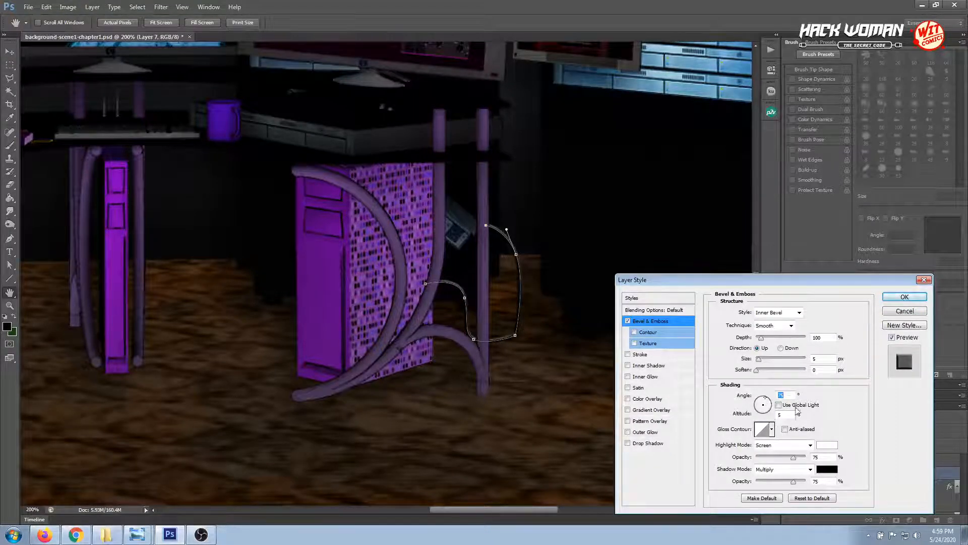
Set the cable bevel's depth to 123%, size to 3 px and soften to 4 px, and apply the layer style
drag(779, 277, 778, 188)
drag(756, 282, 766, 281)
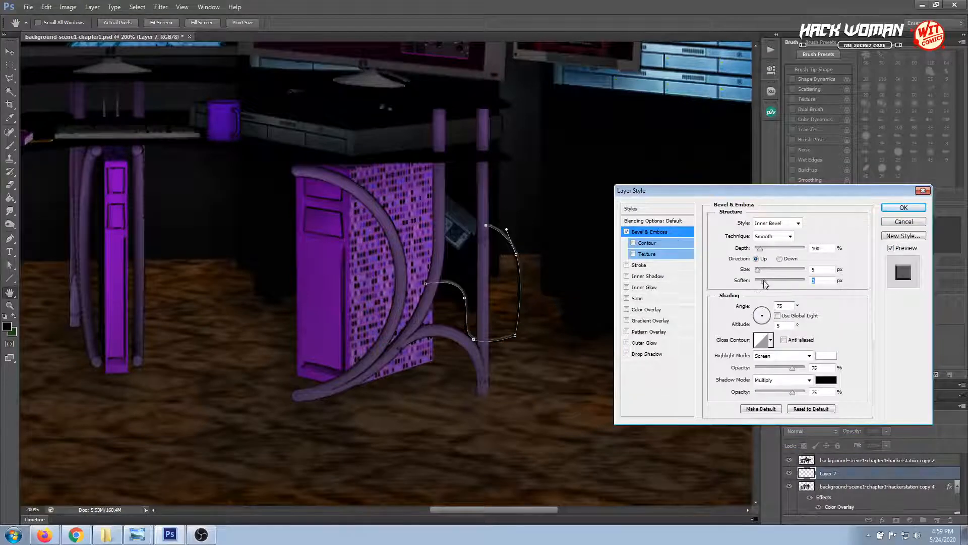
click(759, 270)
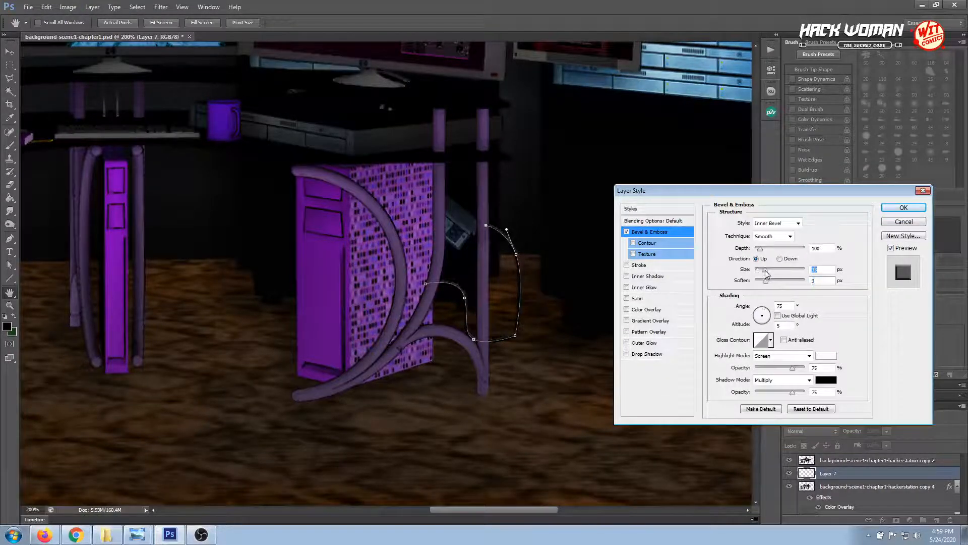
drag(758, 271, 762, 248)
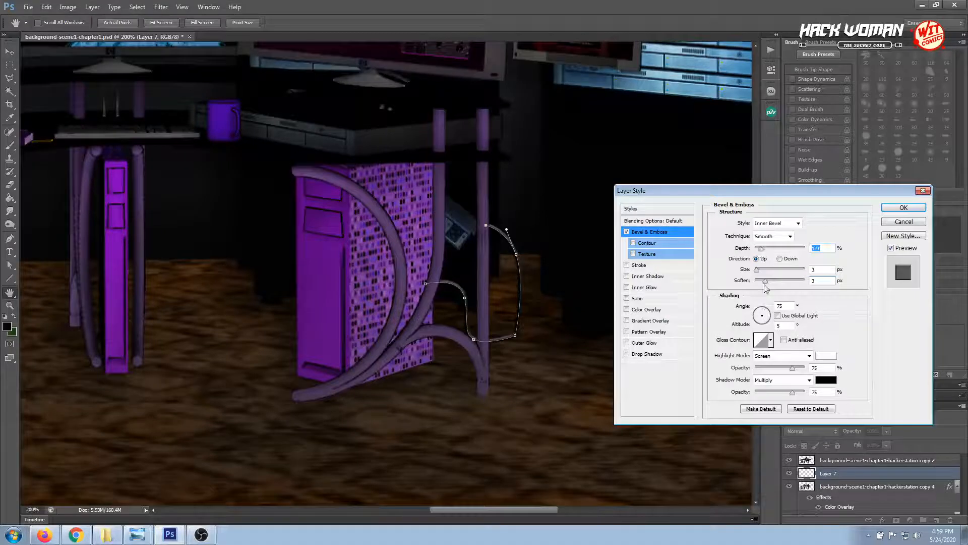
drag(764, 281, 763, 285)
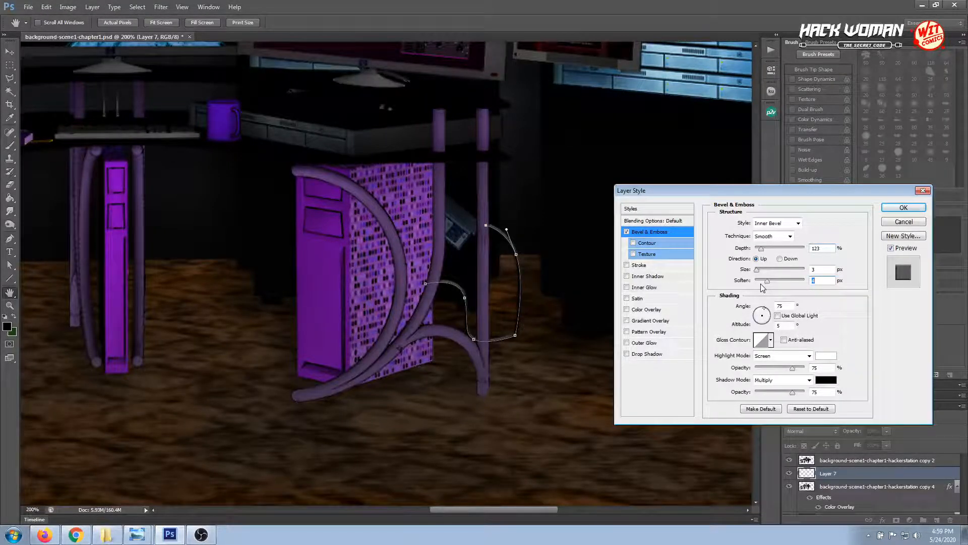
click(885, 210)
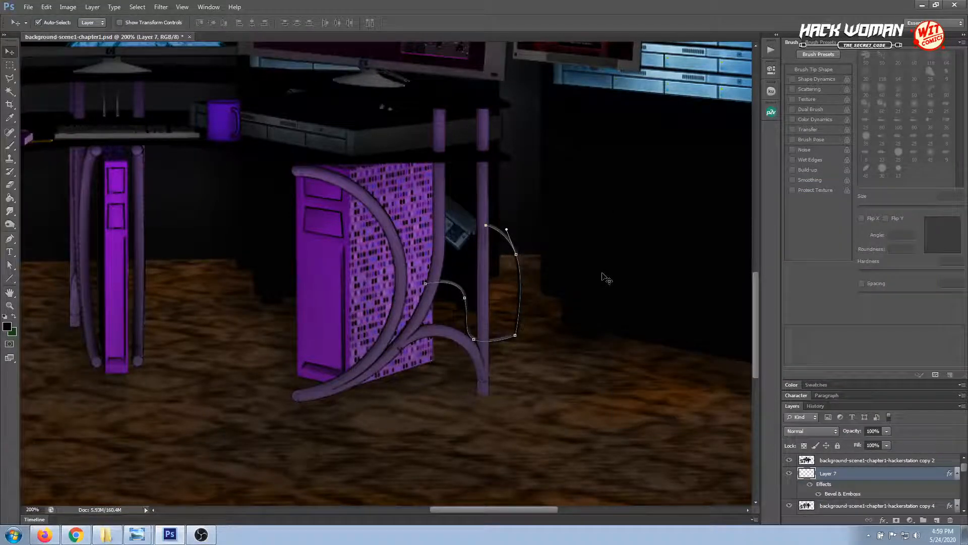
Reselect the cable's layer, Layer 7, and dismiss the work path along the cable
click(372, 245)
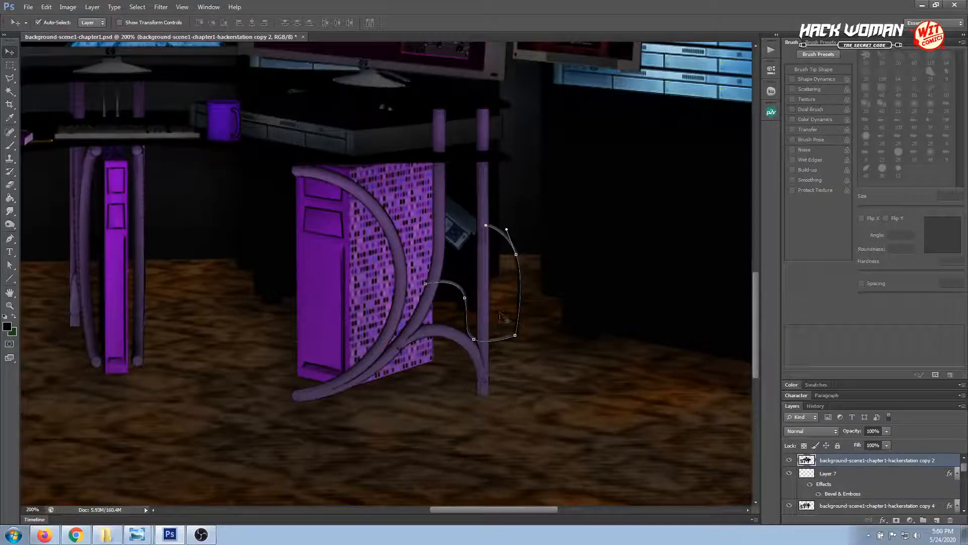
click(522, 262)
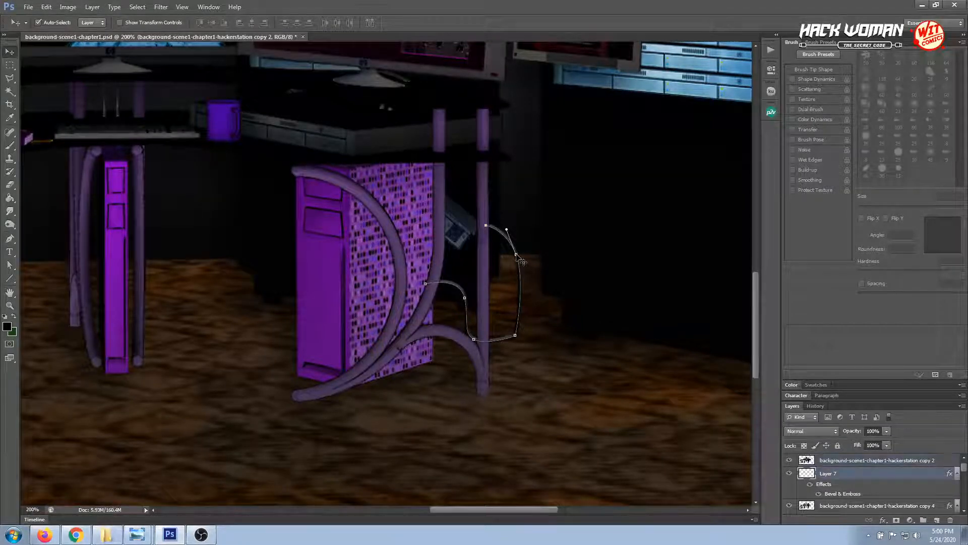
key(Return)
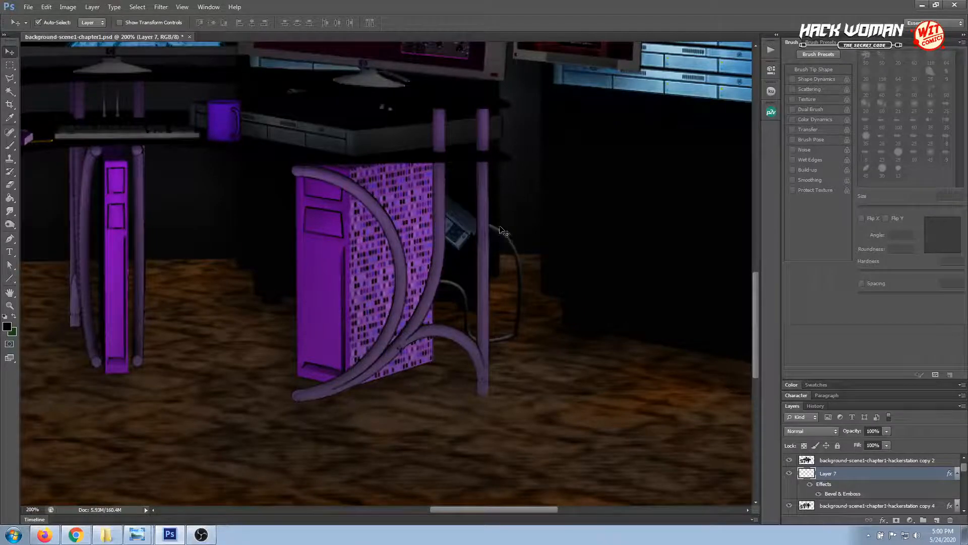
Select the cable's upper end around the desk leg and phone with the Polygonal Lasso, delete it from Layer 7 and deselect
click(10, 78)
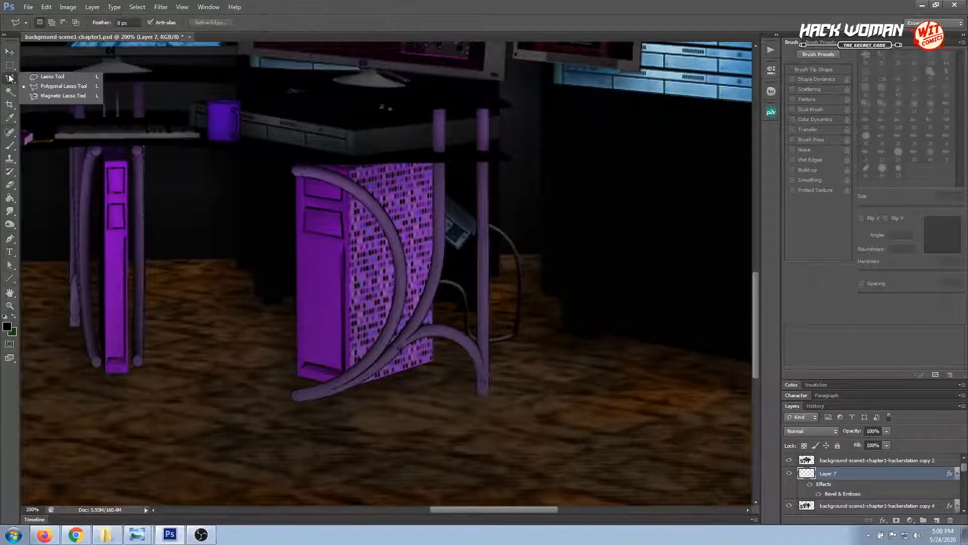
click(500, 251)
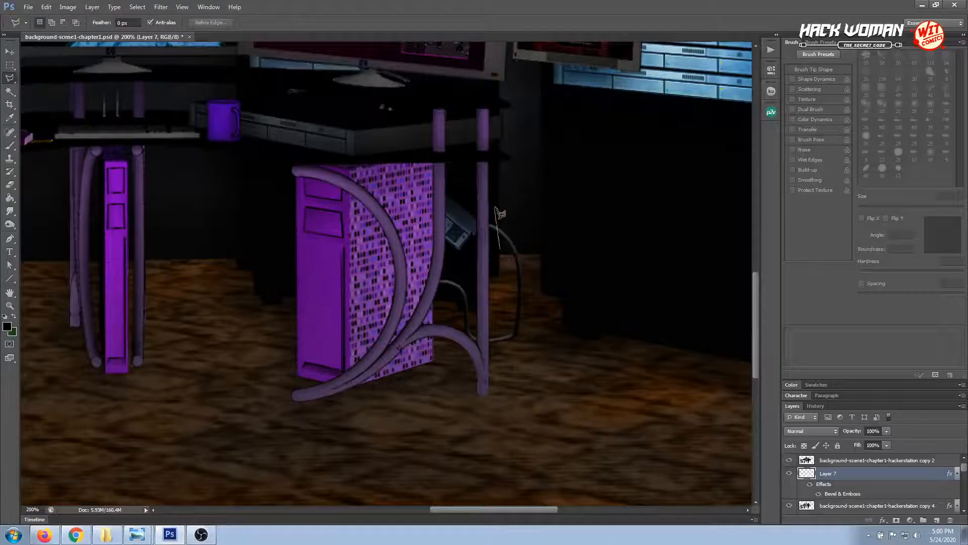
click(500, 206)
click(455, 191)
click(441, 238)
click(479, 264)
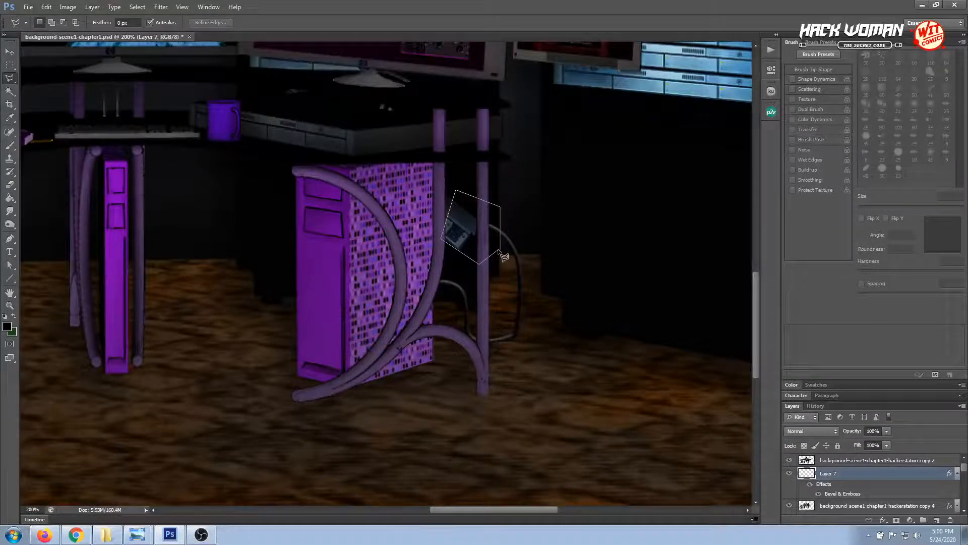
click(498, 251)
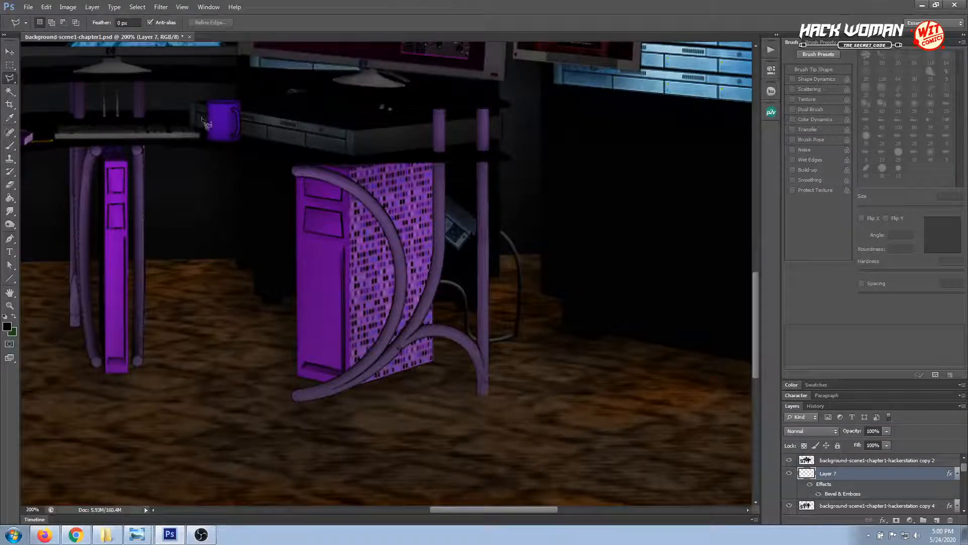
click(9, 51)
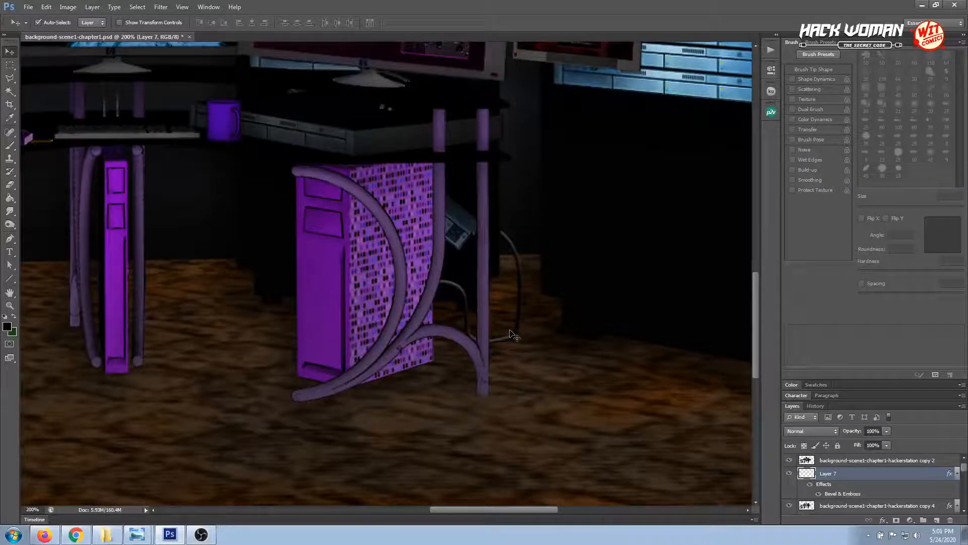
Select the cable's arc beyond the rear desk leg with the freehand Lasso, delete it from Layer 7 and deselect
click(9, 80)
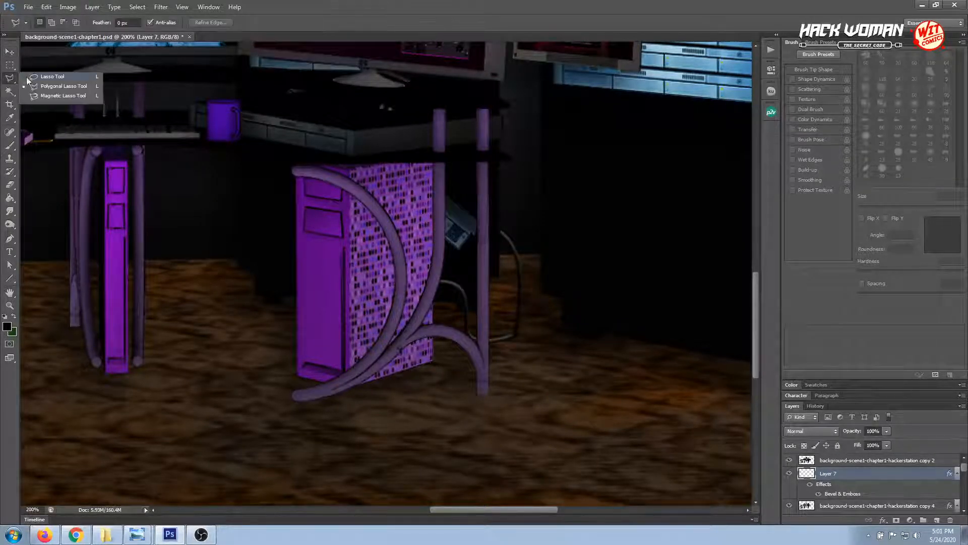
click(28, 77)
mouse_move(506, 324)
mouse_down()
mouse_move(531, 283)
mouse_move(519, 229)
mouse_move(496, 198)
mouse_move(484, 214)
mouse_move(503, 322)
mouse_up()
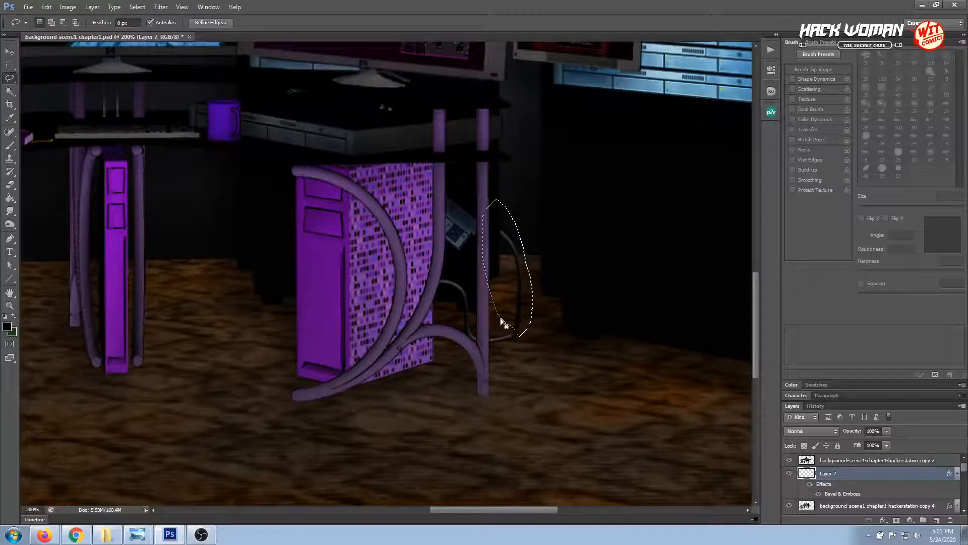
key(Delete)
key(ctrl+d)
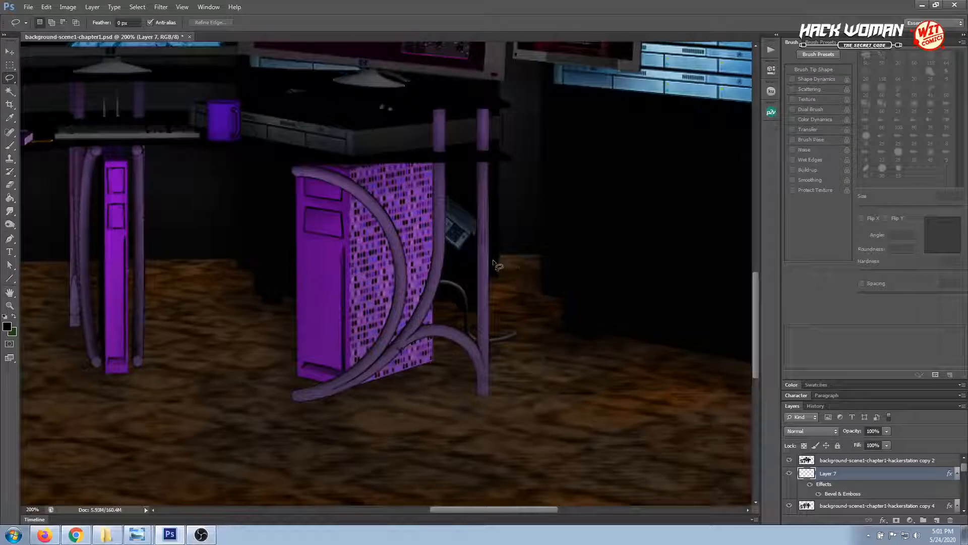
Draw a wavy Pen path from the loose cable end on the floor up to just beside the rear desk leg
click(9, 239)
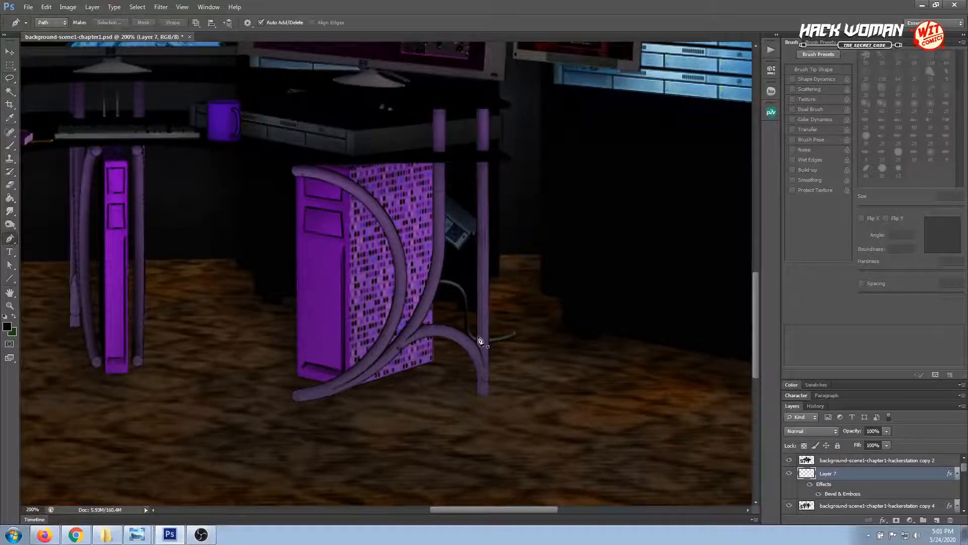
click(515, 333)
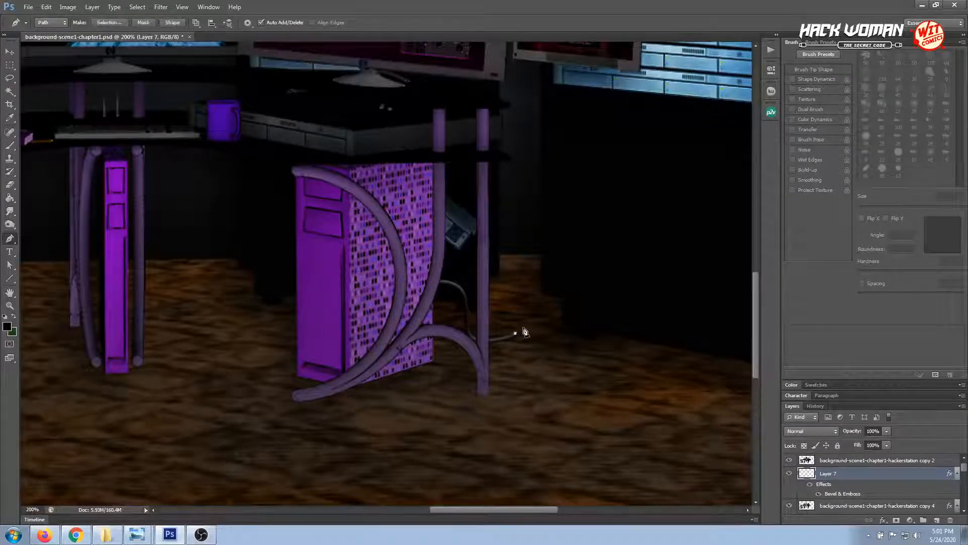
drag(531, 326, 512, 288)
click(525, 281)
drag(512, 266, 501, 267)
click(494, 262)
Stroke the wavy path with the Brush, Simulate Pressure off, on Layer 7 and dismiss the path
click(10, 51)
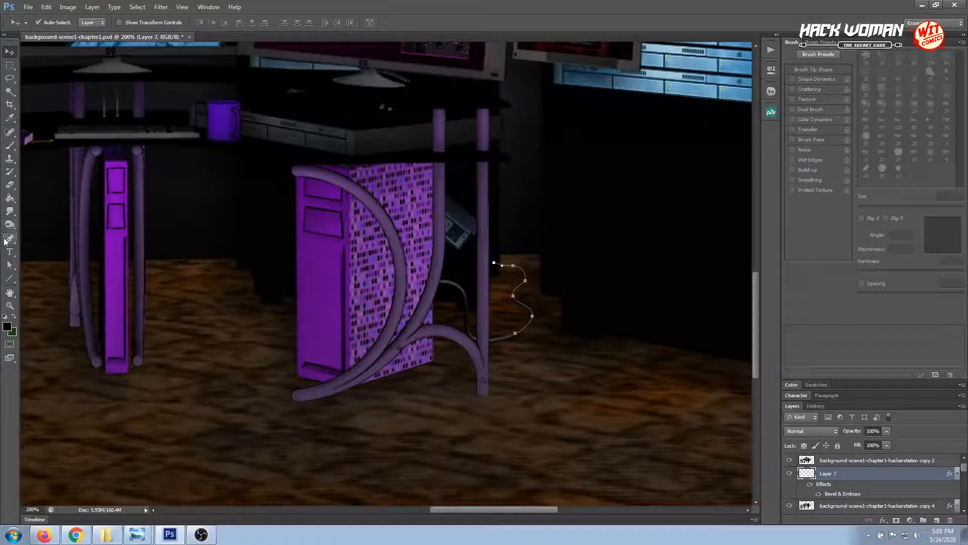
click(8, 239)
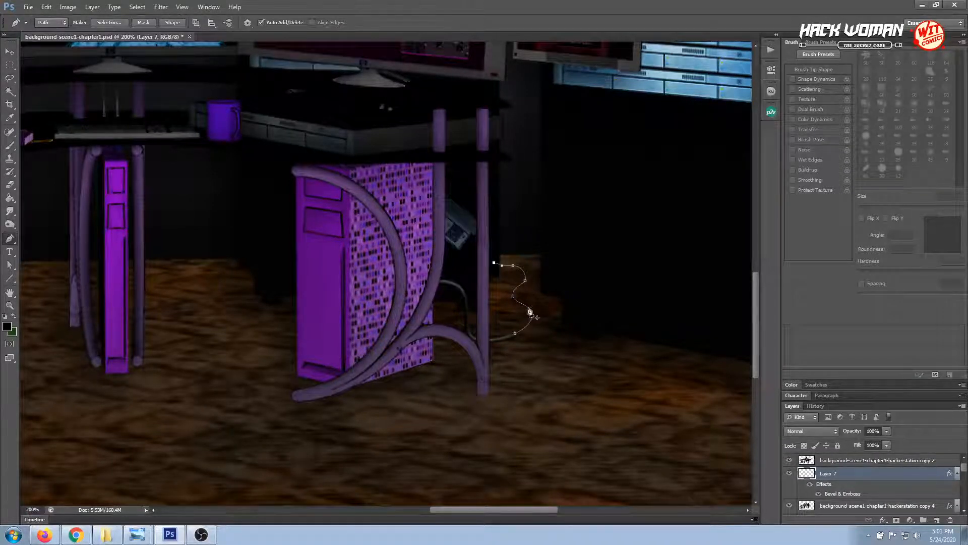
right_click(530, 311)
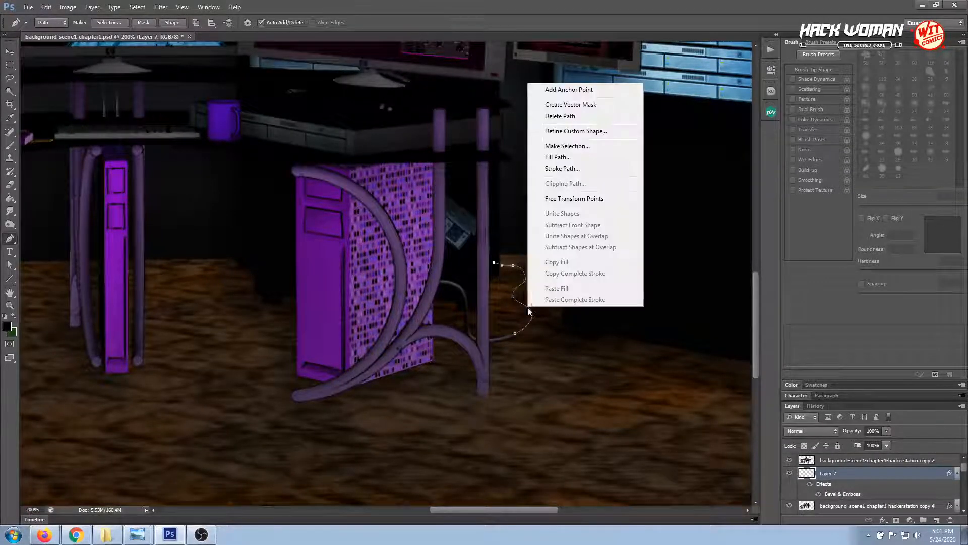
click(562, 169)
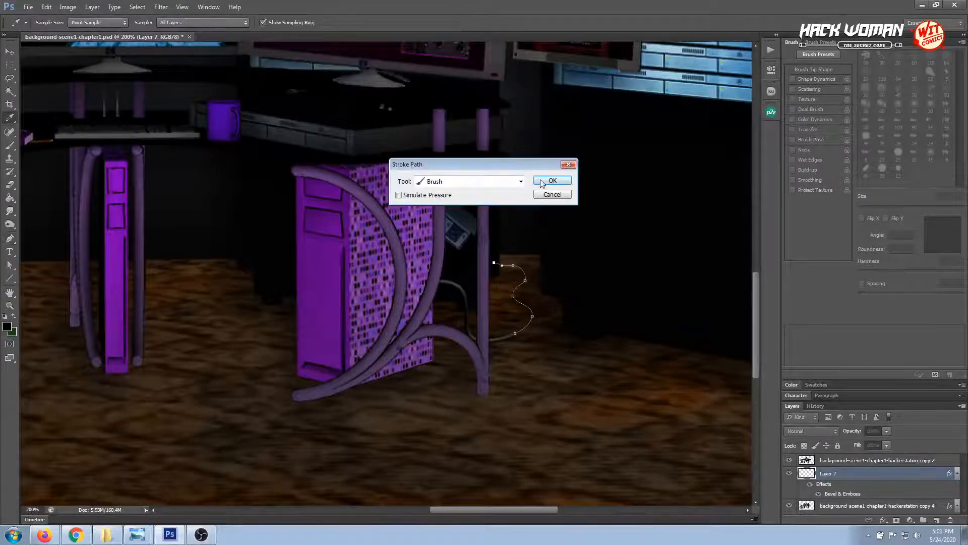
click(542, 182)
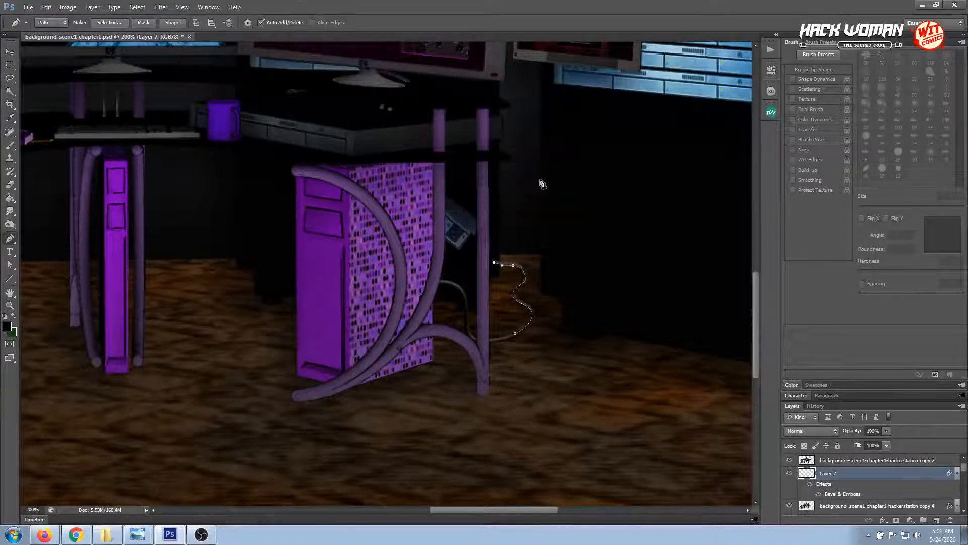
click(10, 52)
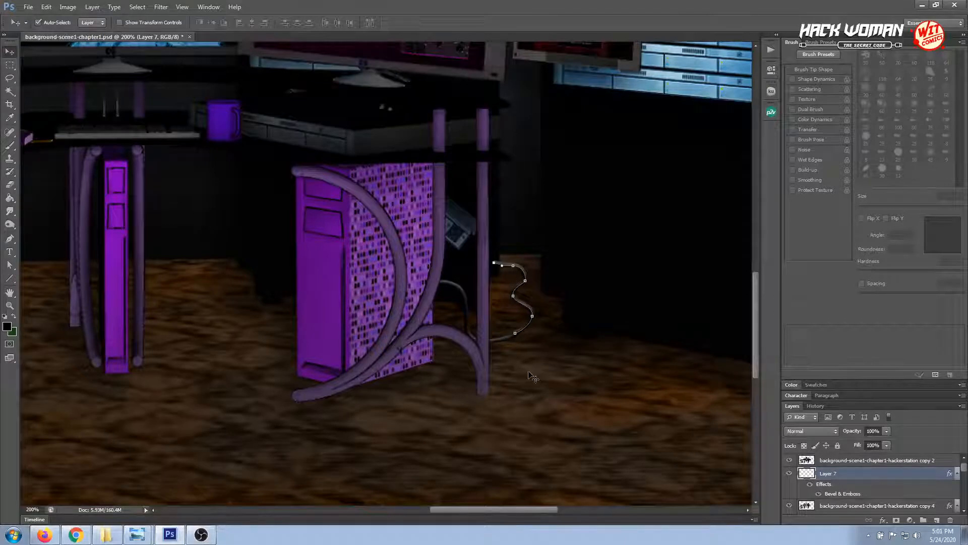
key(Return)
Select the wavy cable's upper end at the desk leg with the Rectangular Marquee, delete it and deselect
click(10, 78)
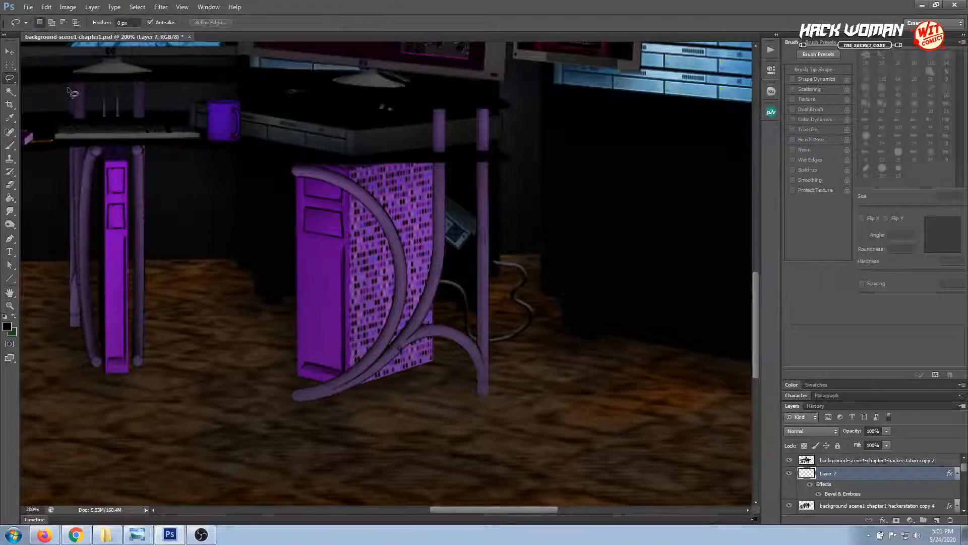
click(10, 65)
drag(489, 263, 499, 281)
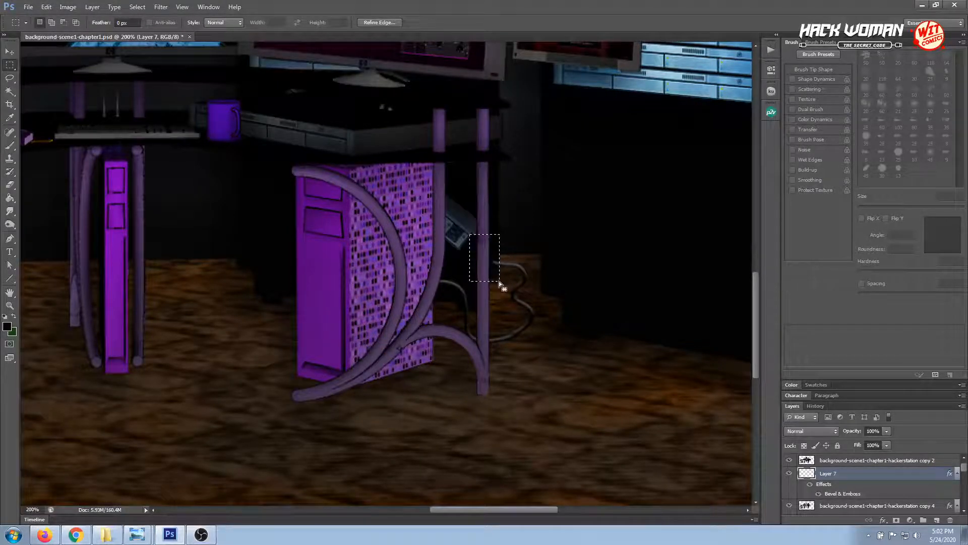
key(Delete)
key(ctrl+d)
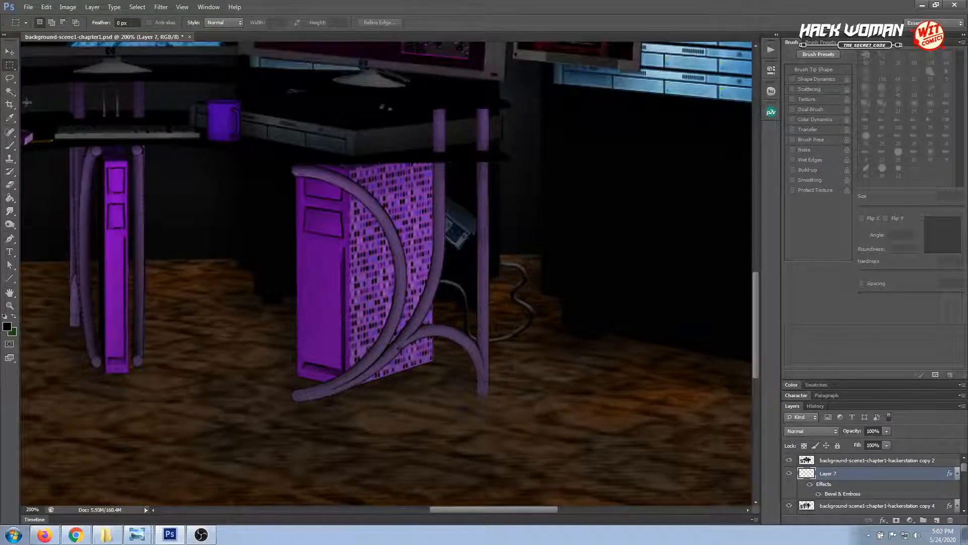
Add a new layer above Layer 7 and outline the wavy cable section with the freehand Lasso
click(10, 78)
click(936, 520)
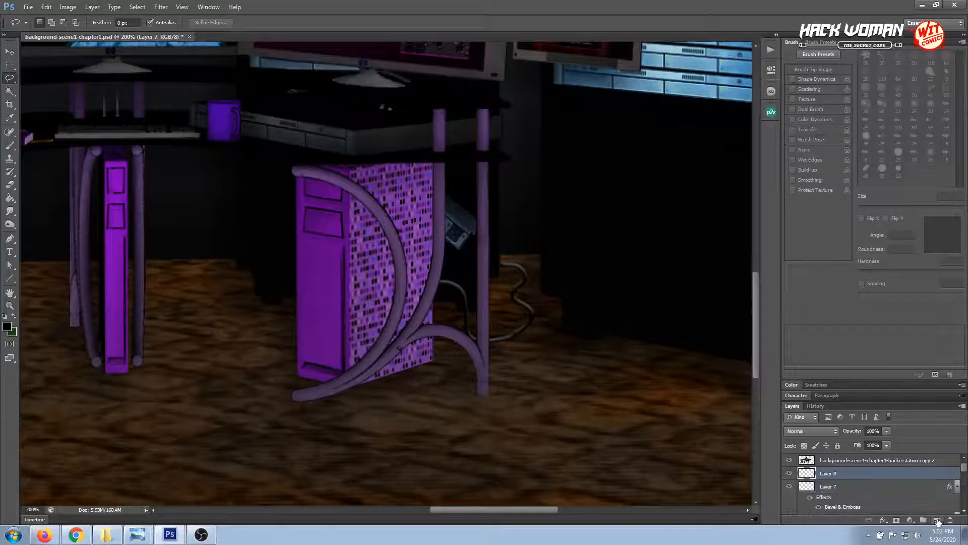
mouse_move(504, 325)
mouse_down()
mouse_move(533, 331)
mouse_move(561, 297)
mouse_move(534, 231)
mouse_move(504, 233)
mouse_move(491, 267)
mouse_move(508, 324)
mouse_up()
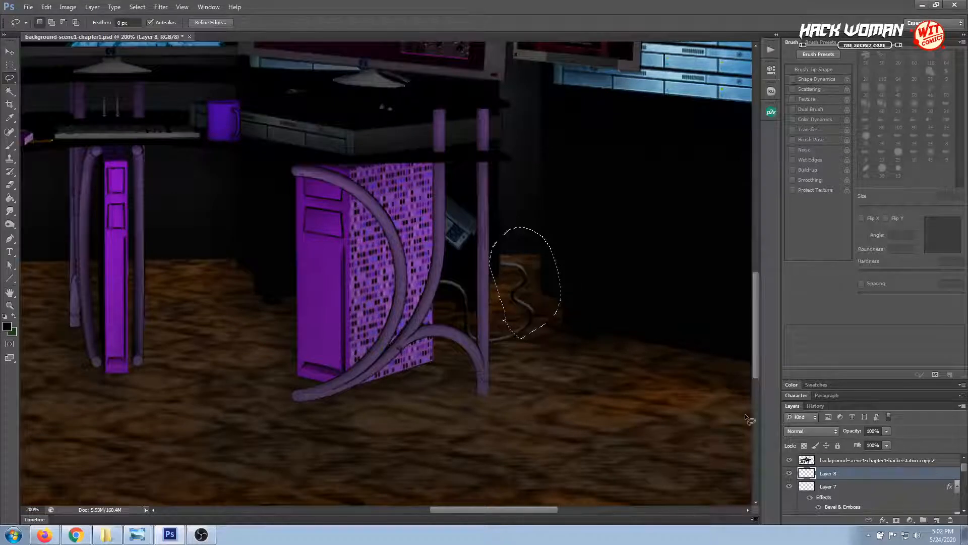
Try to cut the lassoed area from the new Layer 8 and toggle that layer's visibility off and on
key(ctrl+x)
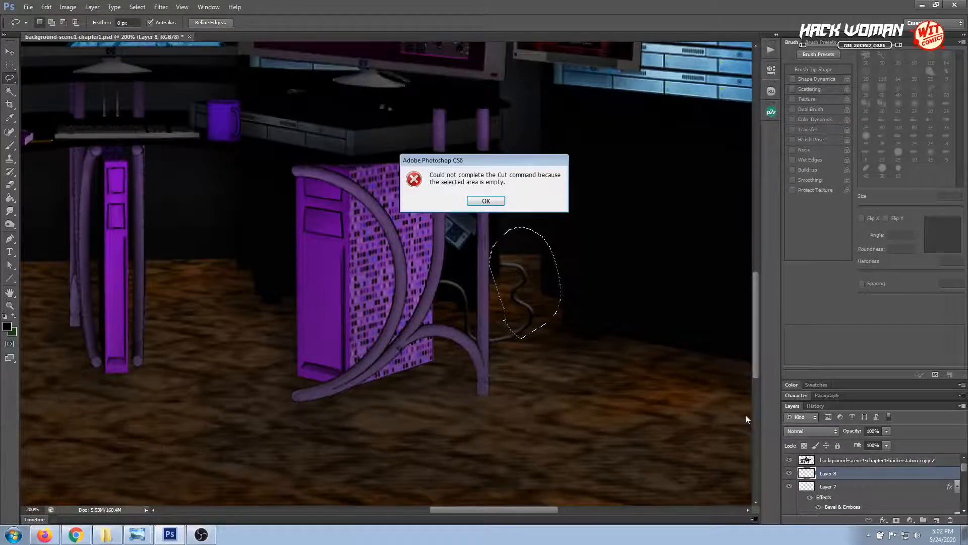
click(476, 204)
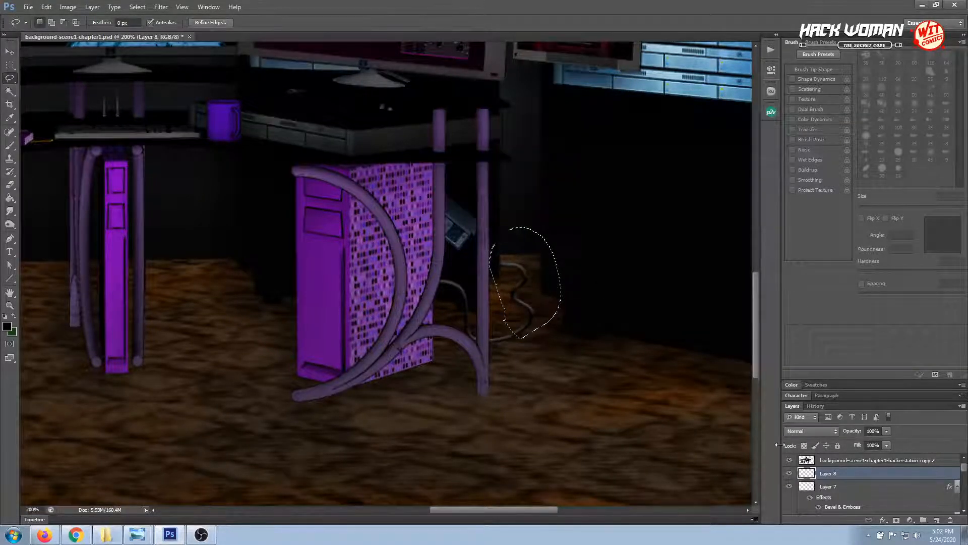
key(ctrl+x)
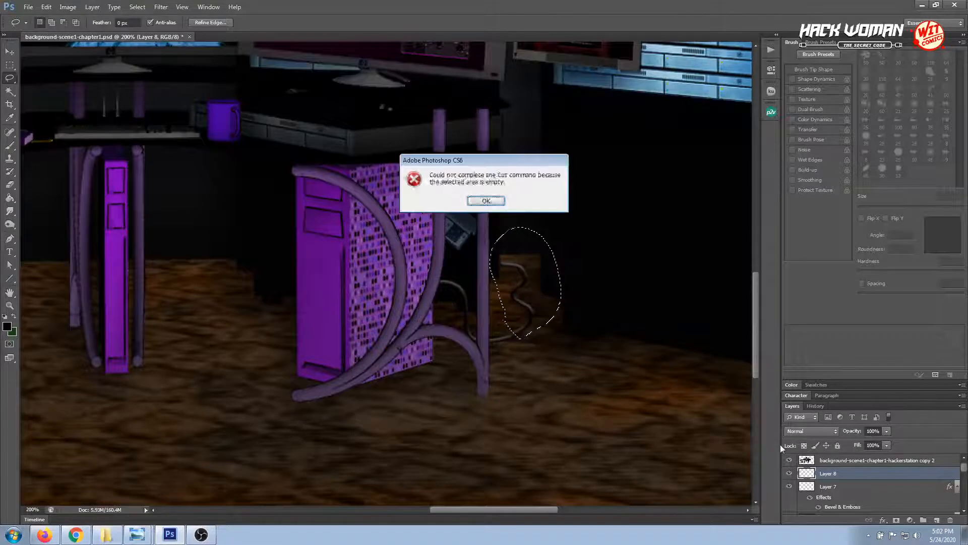
click(486, 201)
click(790, 474)
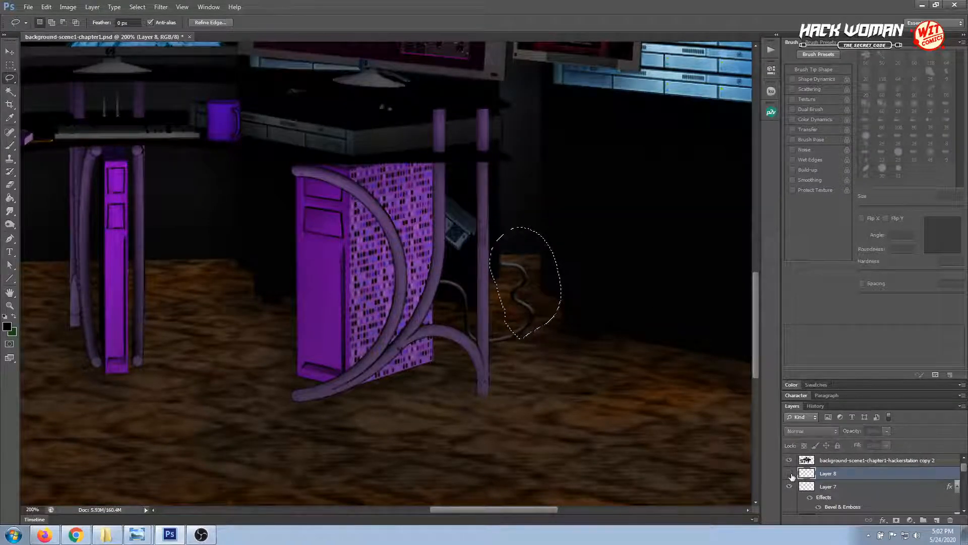
click(790, 474)
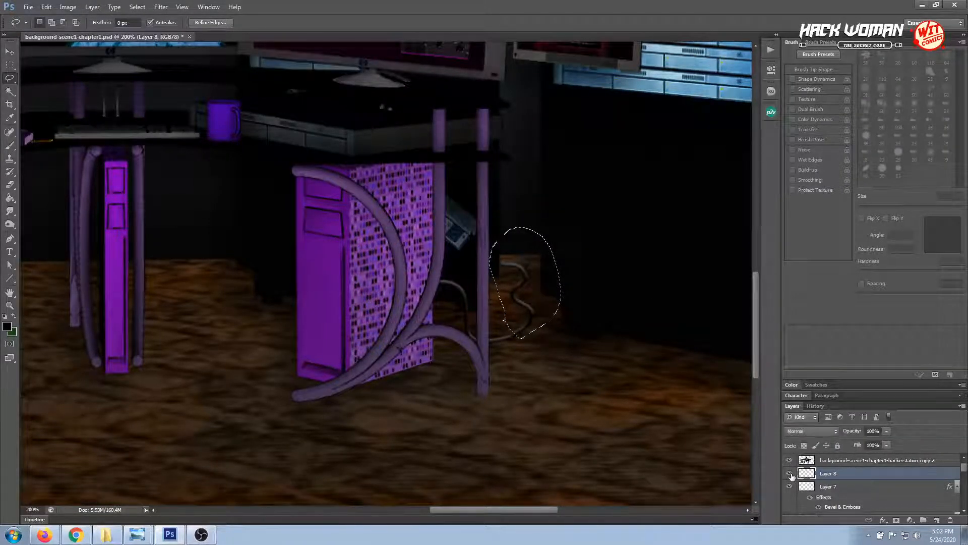
Cut the selected wavy cable section from Layer 7 and paste it into Layer 8
click(844, 487)
key(ctrl+x)
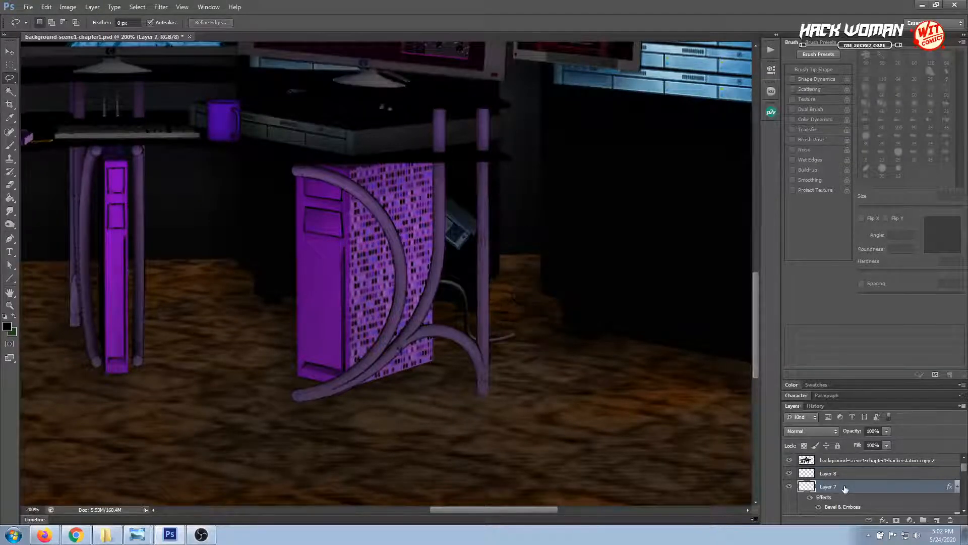
key(ctrl+v)
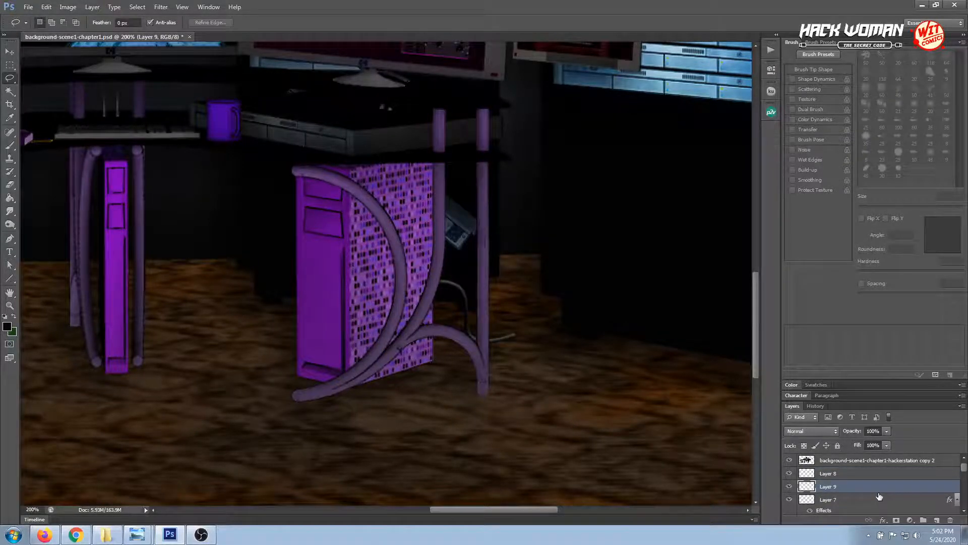
key(v)
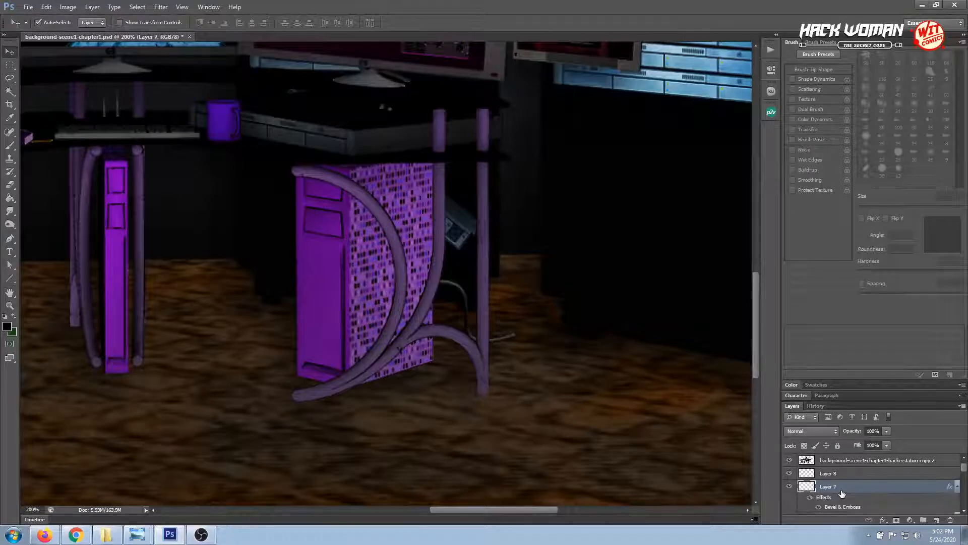
shift+click(845, 473)
key(ctrl+e)
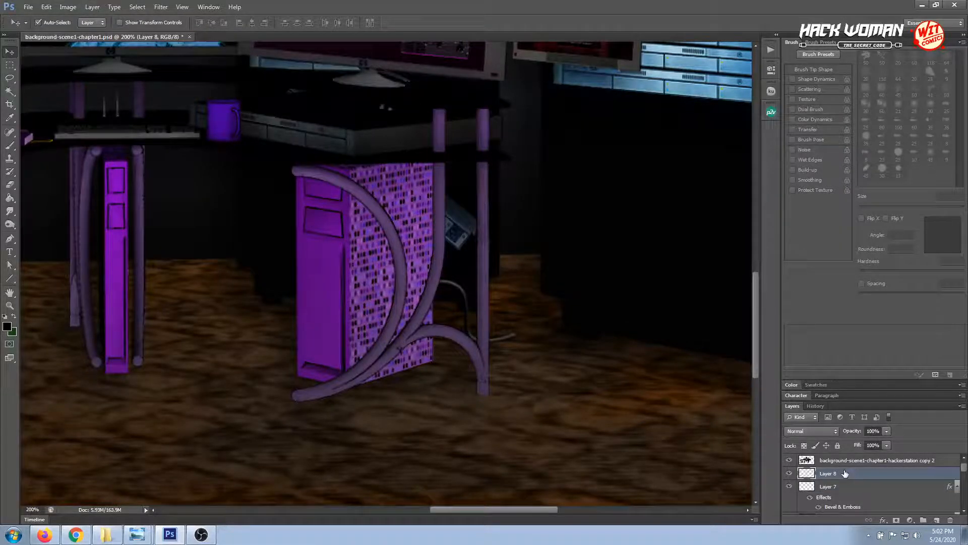
Move the pasted cable section with Free Transform from the computer tower to beside the rear desk leg
key(ctrl+minus)
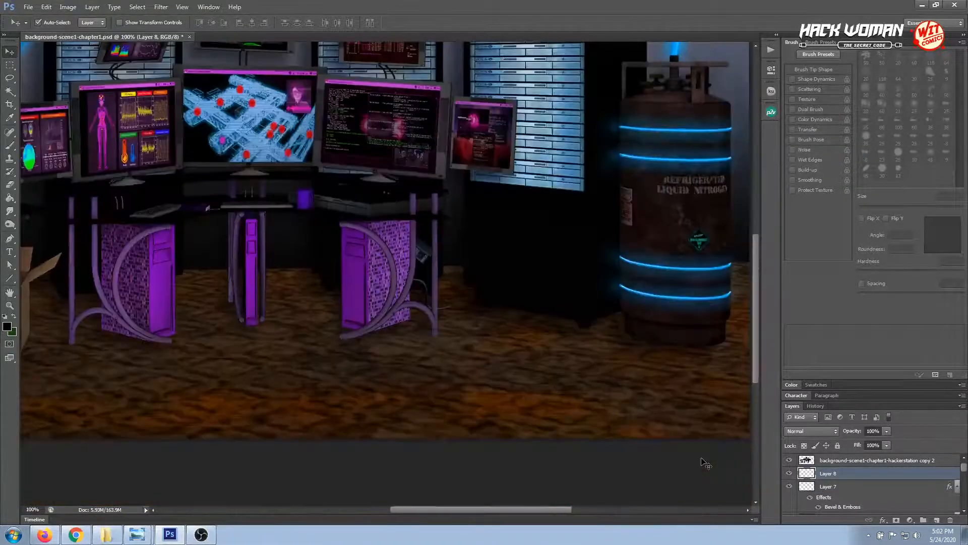
key(ctrl+t)
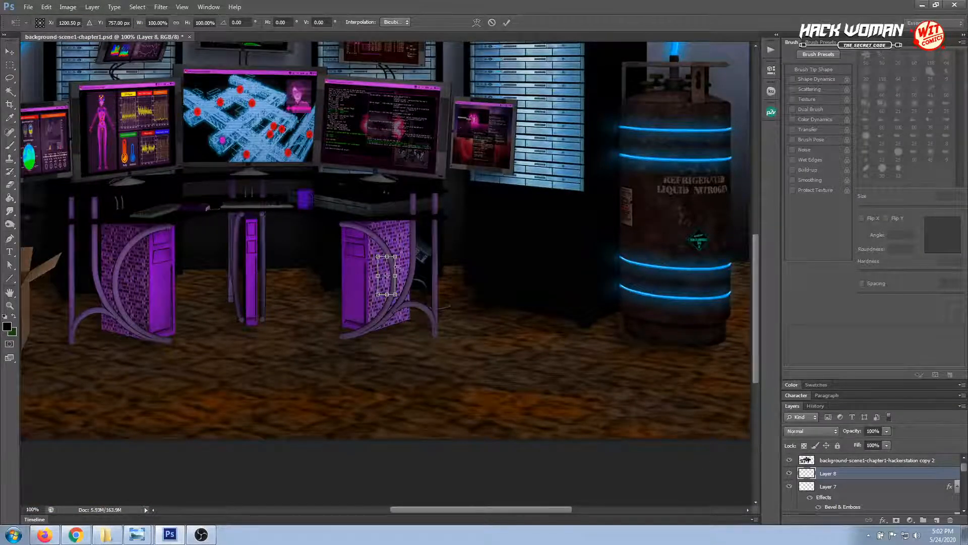
drag(385, 273, 440, 279)
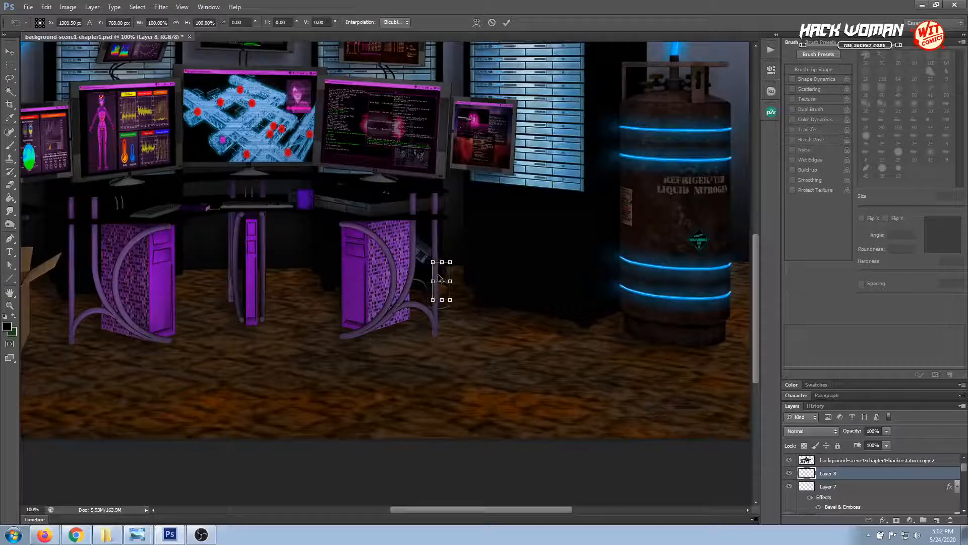
key(Return)
Reposition the wavy cable section on Layer 8 and nudge it so its lower end meets the floor cable's loose end
key(z)
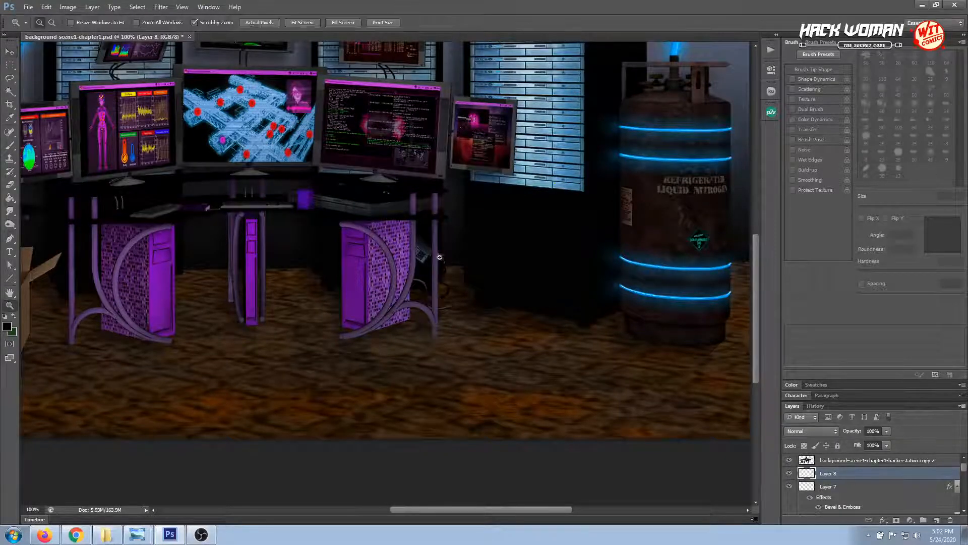
drag(429, 234, 473, 328)
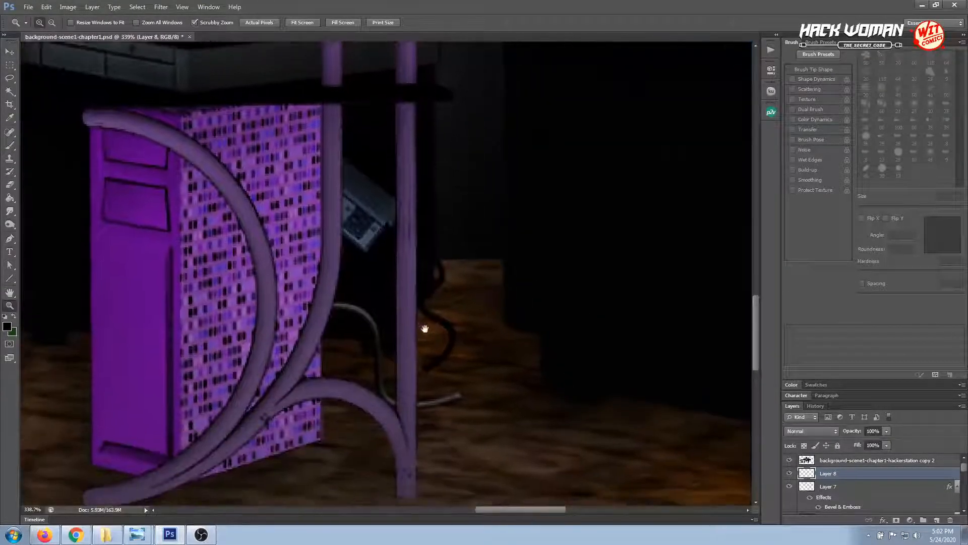
click(11, 53)
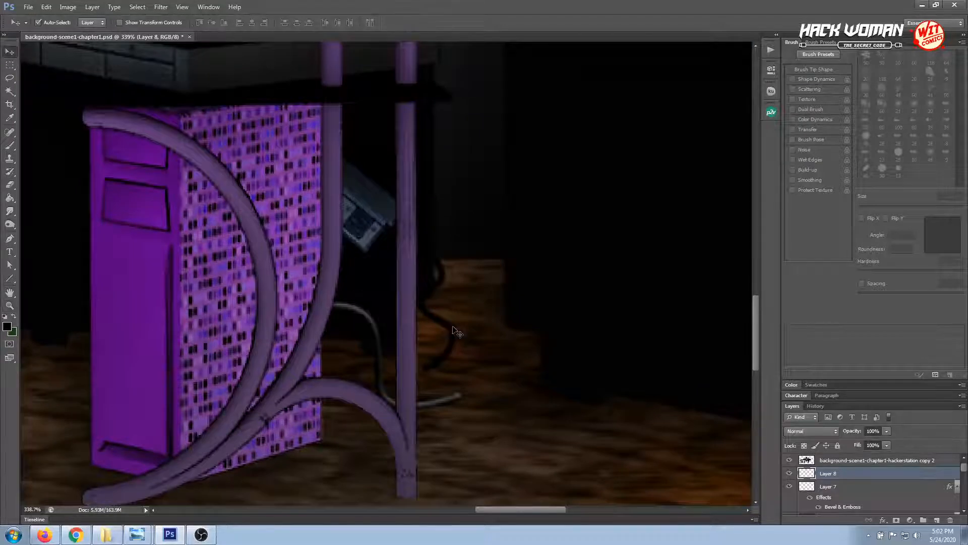
drag(456, 333, 486, 352)
key(Left)
key(Left)
key(Left)
key(Left)
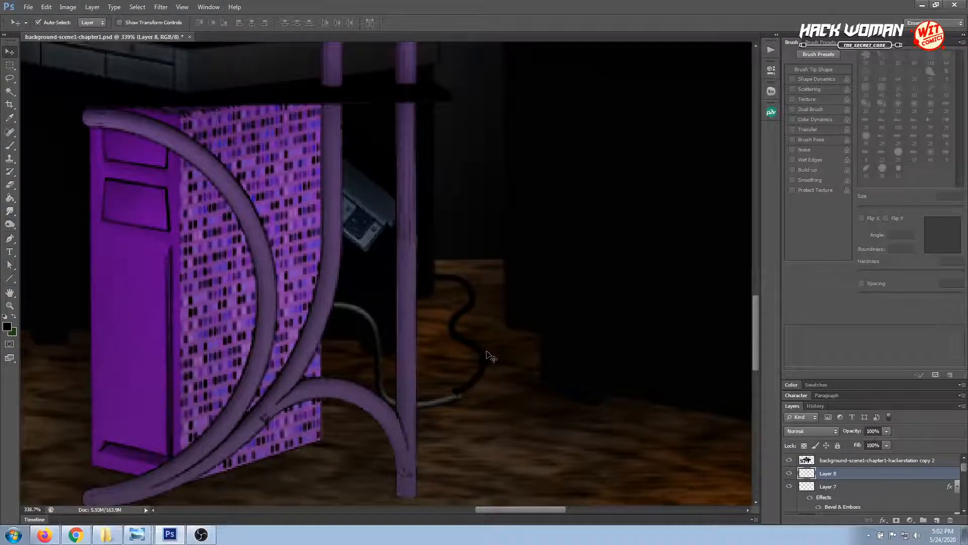
key(Down)
key(Down)
key(Down)
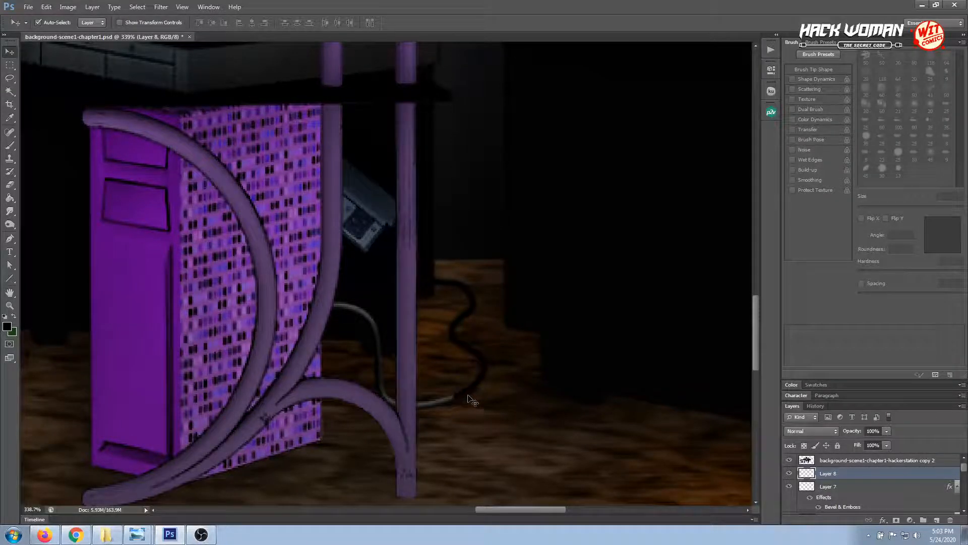
Copy the Bevel & Emboss layer style from Layer 7 and paste it onto Layer 8
click(883, 520)
click(837, 509)
right_click(835, 508)
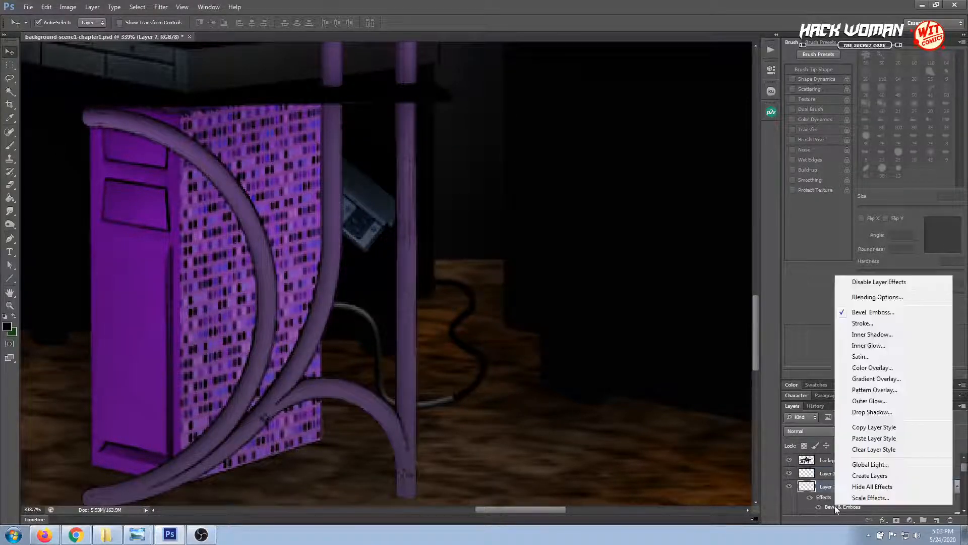
click(873, 428)
right_click(838, 476)
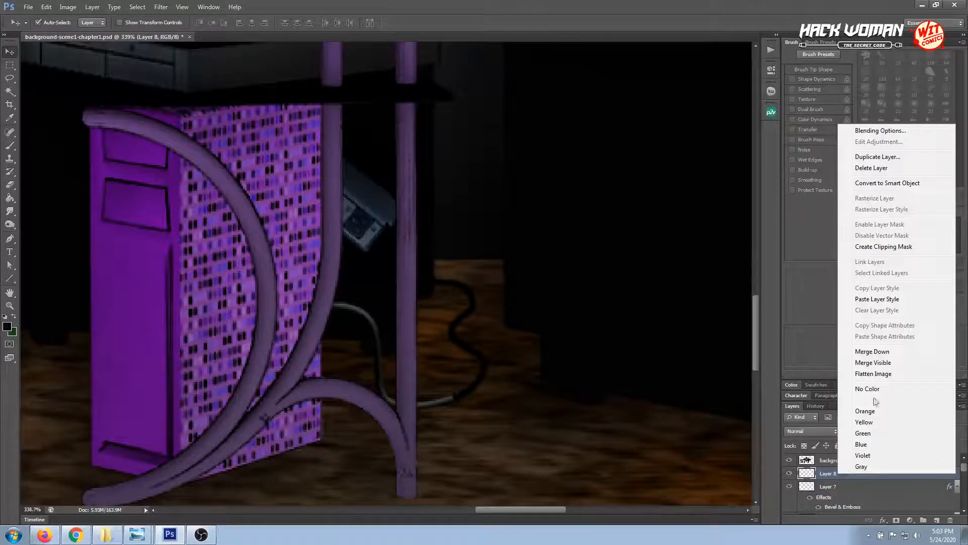
click(869, 304)
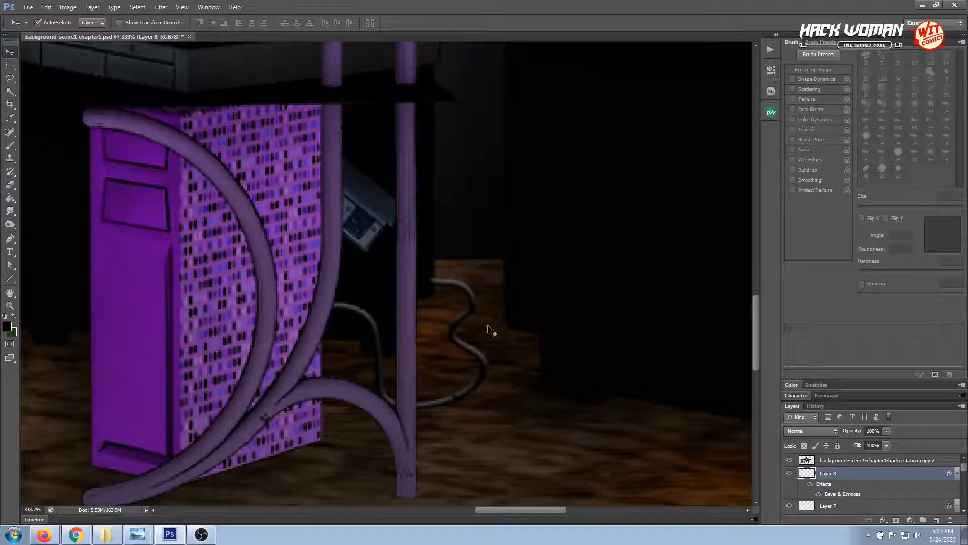
Turn the Bevel & Emboss light on Layer 8 to come from the lower left, with an altitude of 16°
double_click(843, 493)
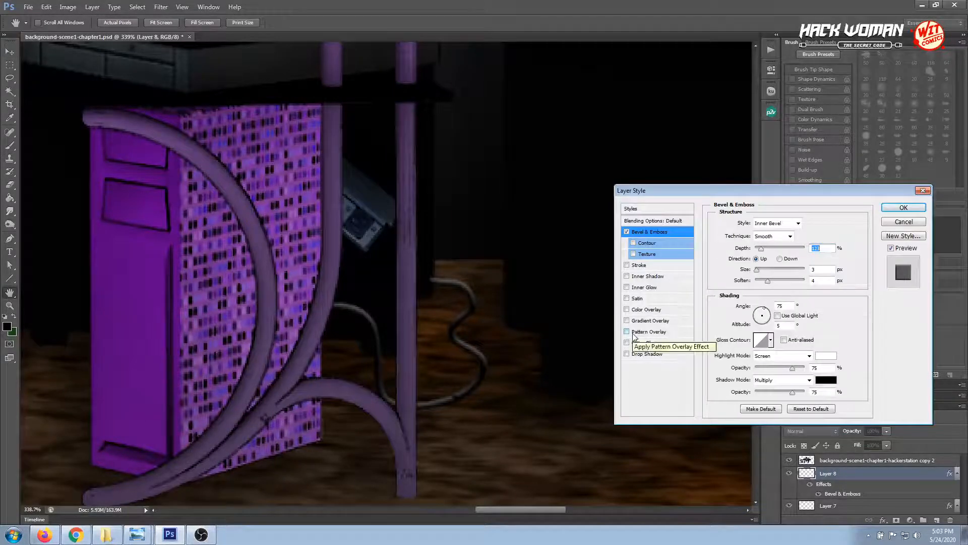
drag(761, 314, 758, 322)
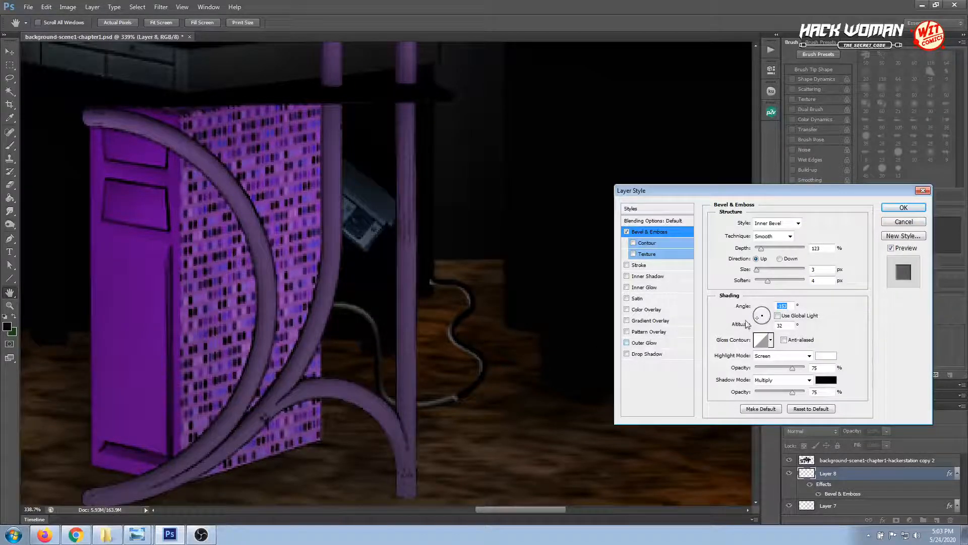
drag(759, 323, 764, 324)
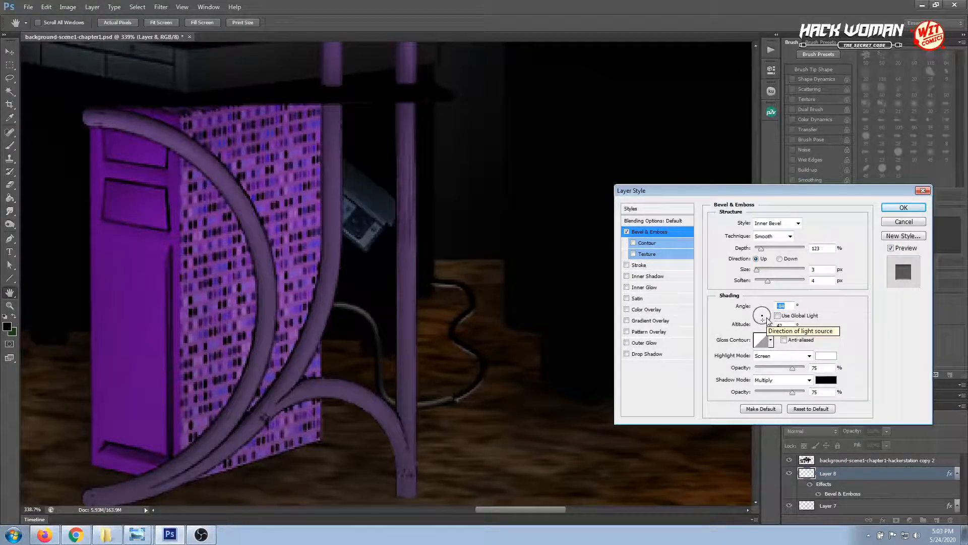
drag(768, 320, 759, 324)
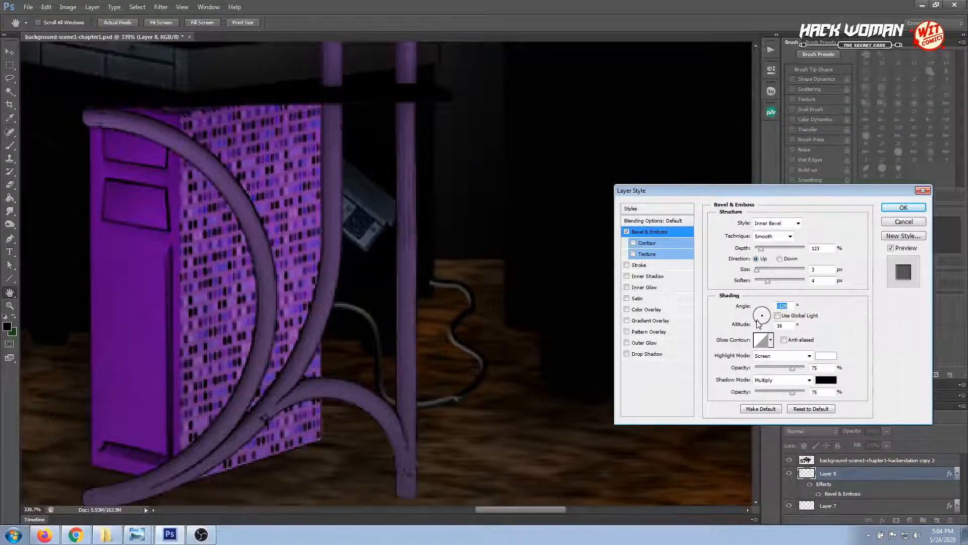
click(893, 207)
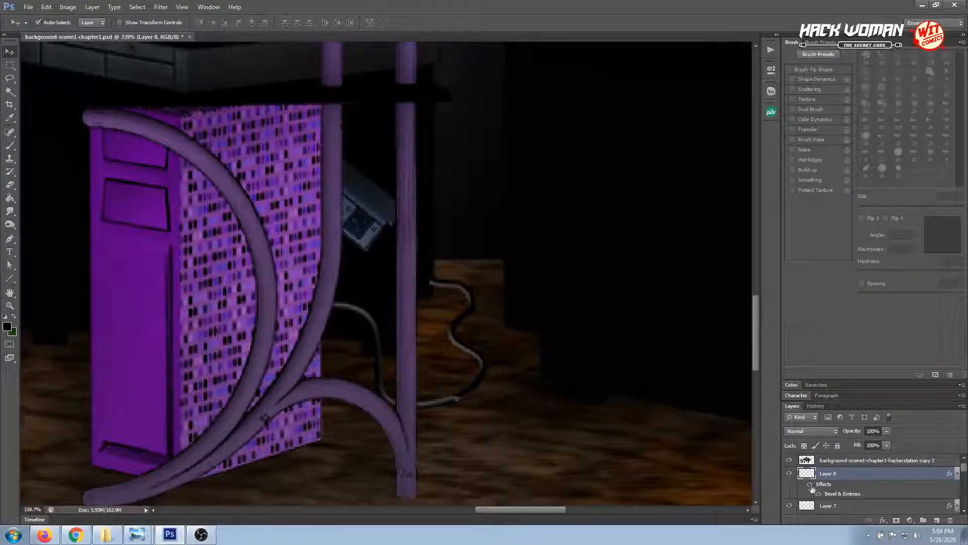
Delete the upper end of the wavy cable on Layer 8 beside the rear desk leg with a rectangular marquee selection, and deselect
scroll(827, 489, down, 2)
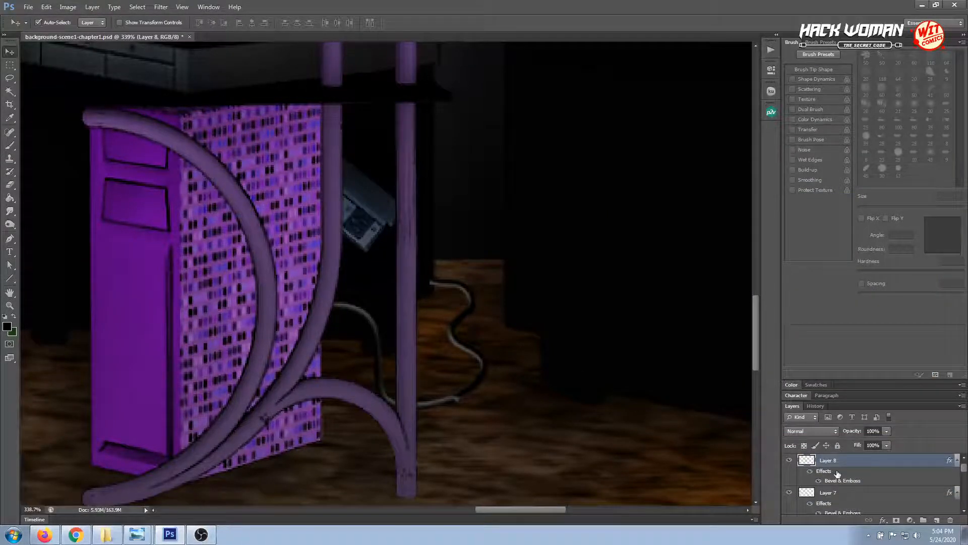
scroll(837, 474, up, 2)
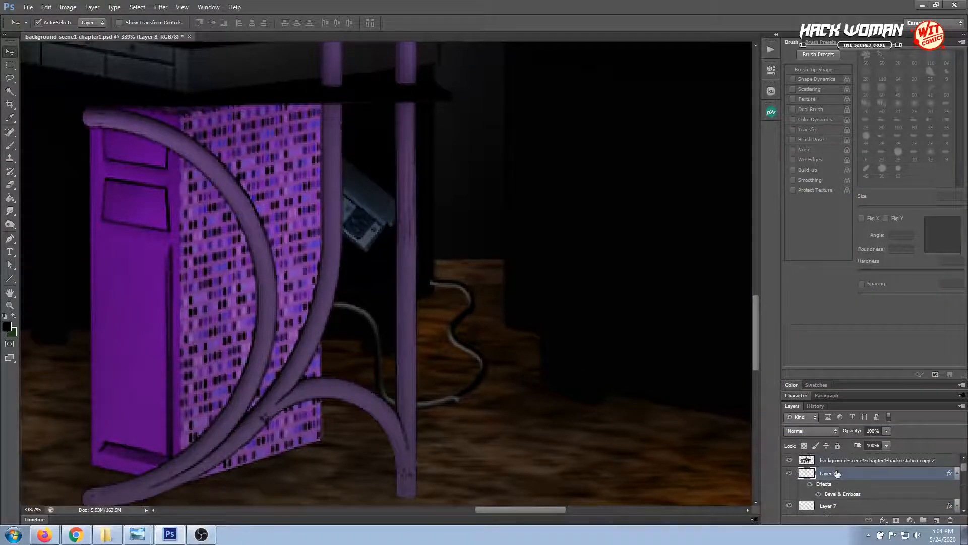
click(9, 78)
click(9, 66)
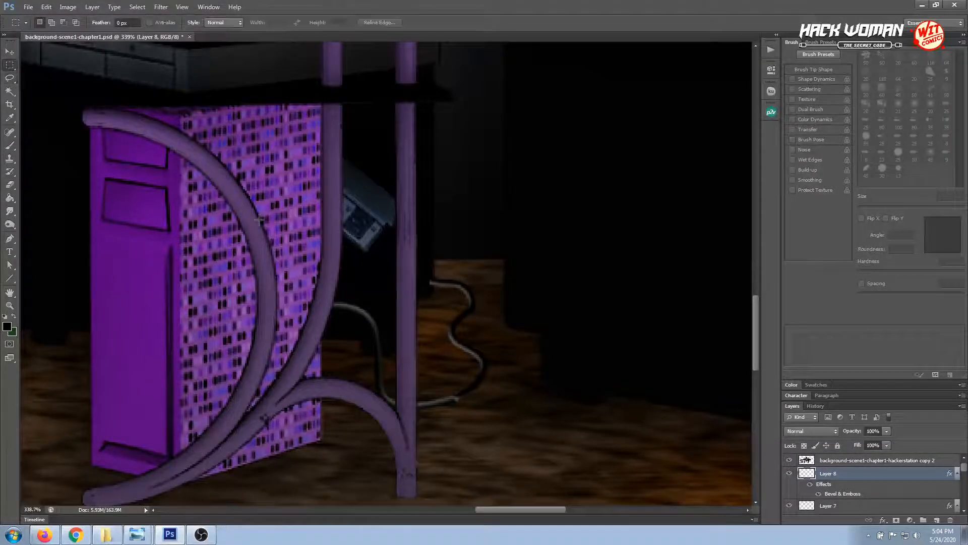
drag(431, 311, 434, 312)
key(Delete)
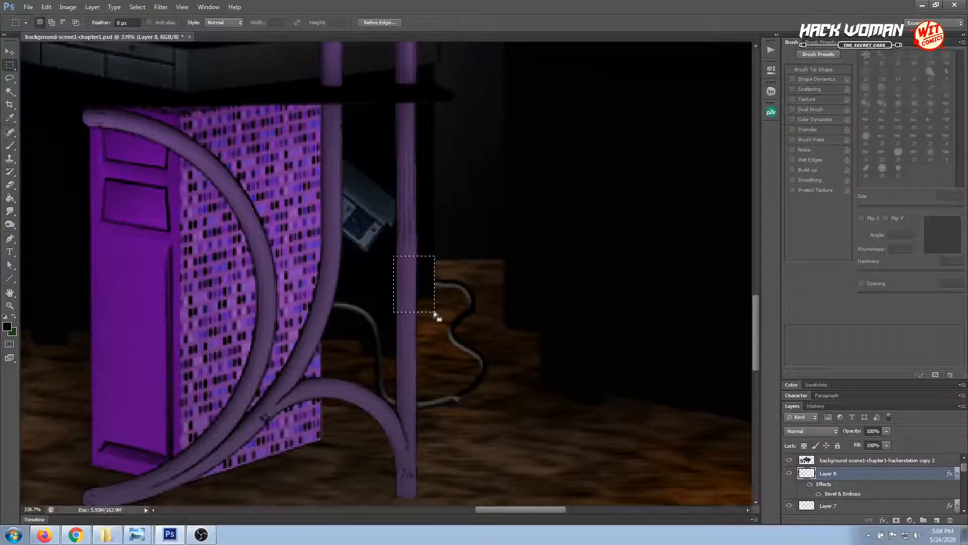
key(ctrl+d)
Move Layer 8 in the layer stack directly below background-scene1-chapter1-hackerstation copy 4 and collapse the brush settings
click(9, 51)
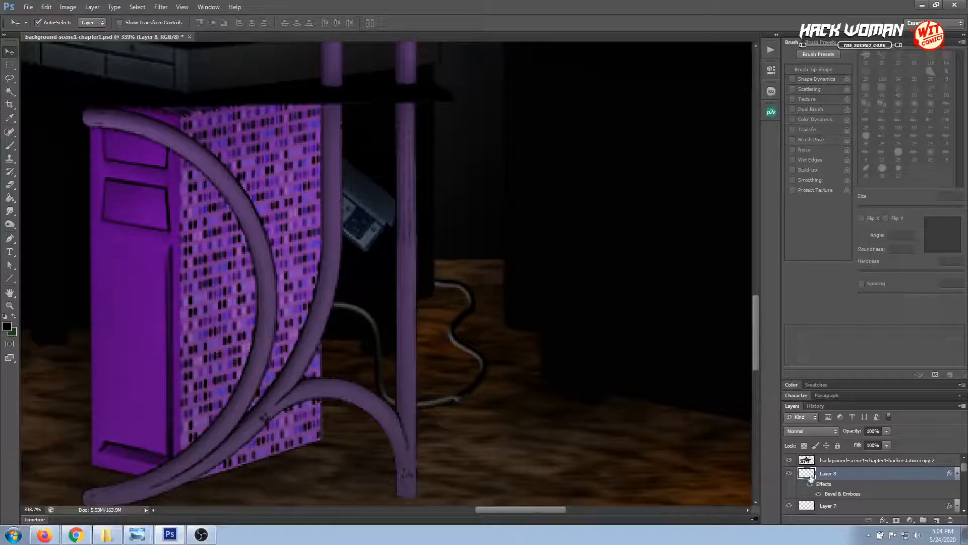
scroll(874, 480, down, 1)
scroll(852, 497, up, 1)
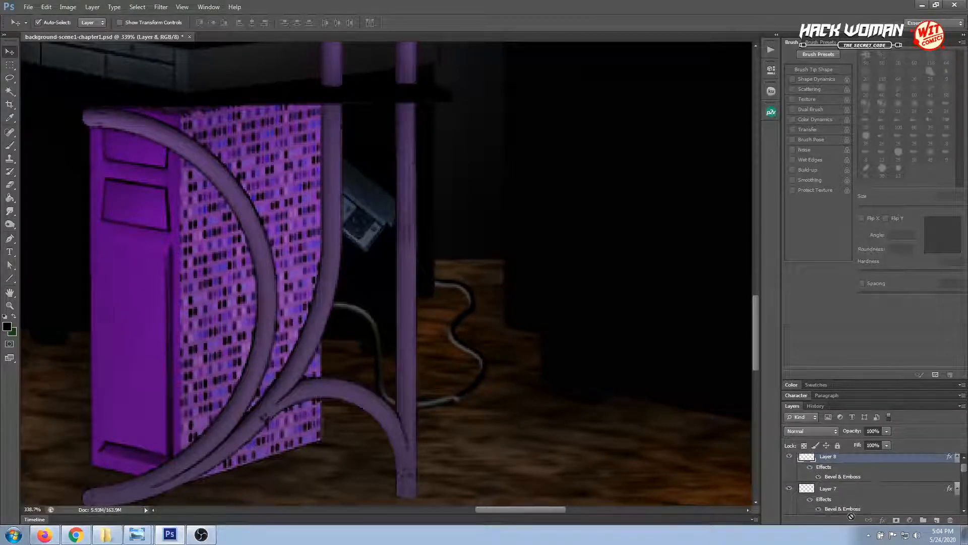
double_click(792, 43)
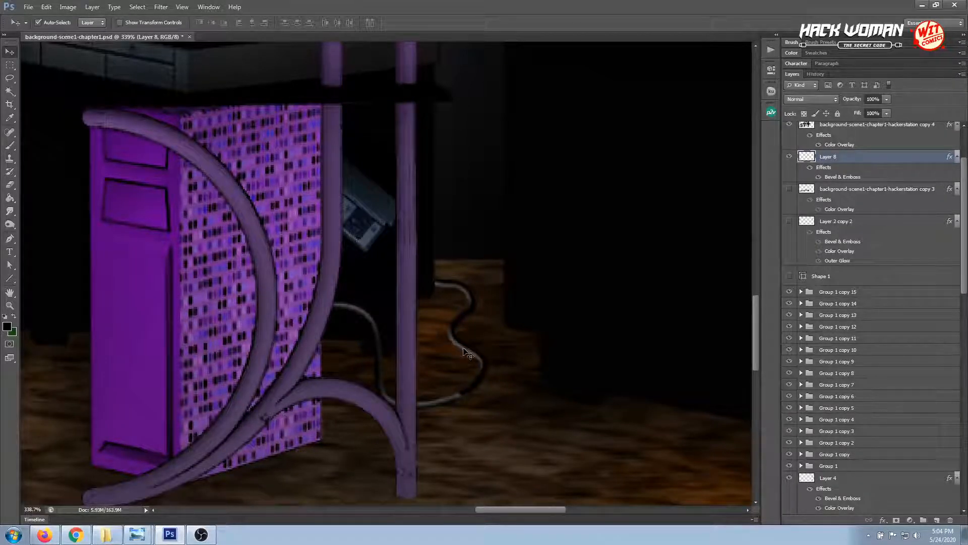
Check the cable in the whole background scene and examine it up close behind the rear desk leg
key(ctrl+0)
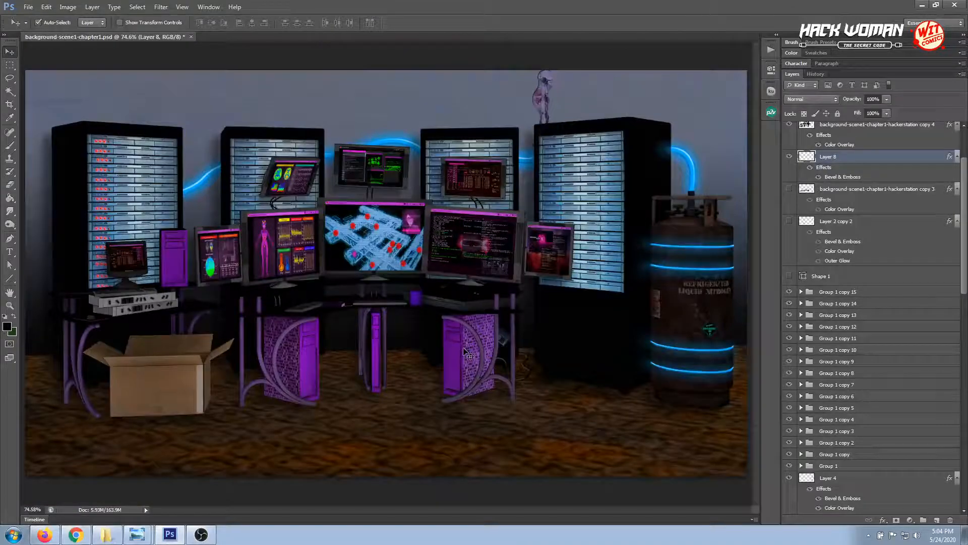
key(z)
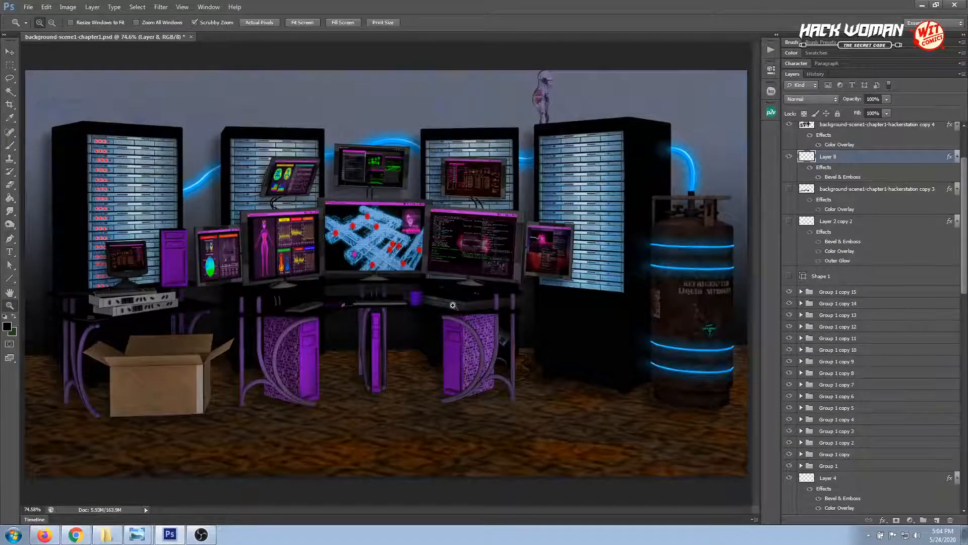
drag(453, 305, 525, 404)
drag(474, 376, 326, 222)
drag(535, 424, 393, 283)
alt+click(393, 282)
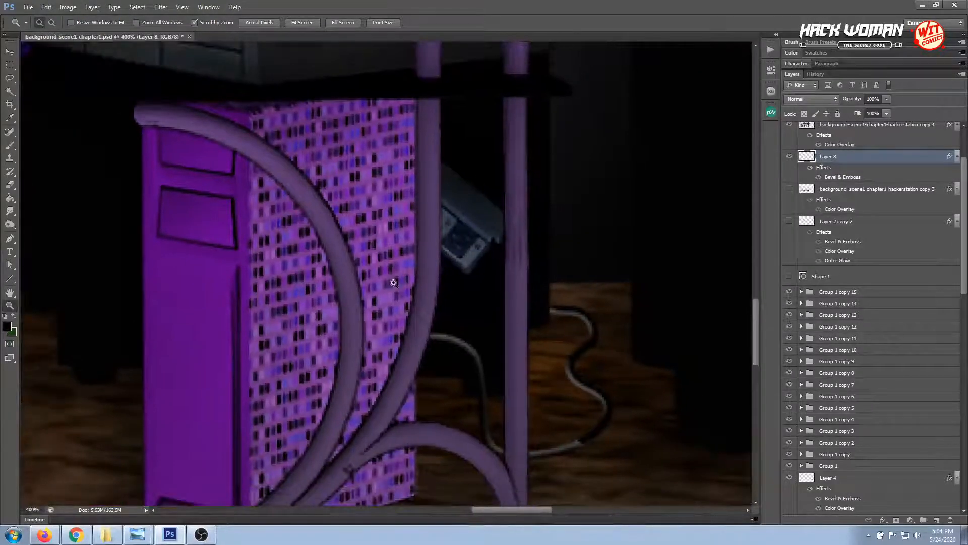
drag(523, 350, 454, 301)
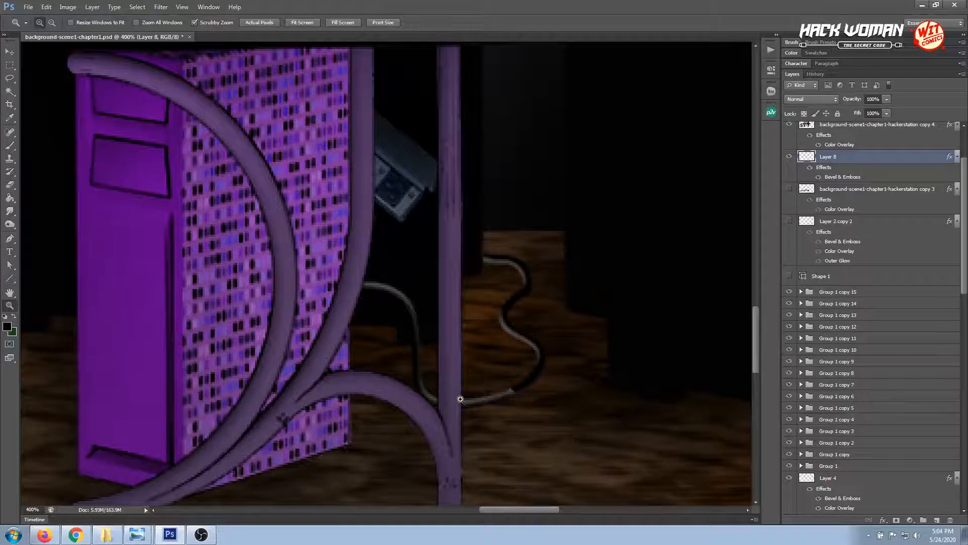
Set the Bevel & Emboss shading on Layer 7's cable to an angle of 34° and an altitude of 32°
click(10, 52)
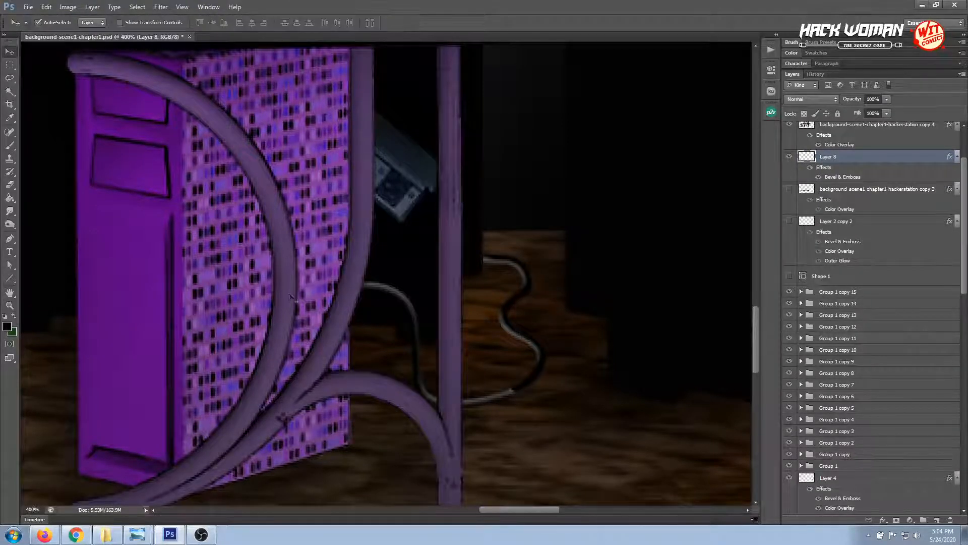
click(418, 334)
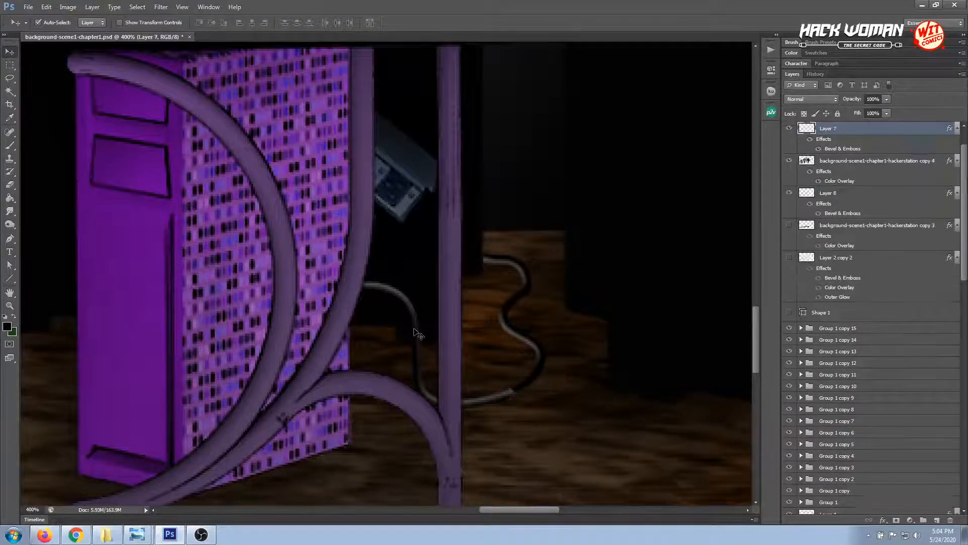
double_click(838, 149)
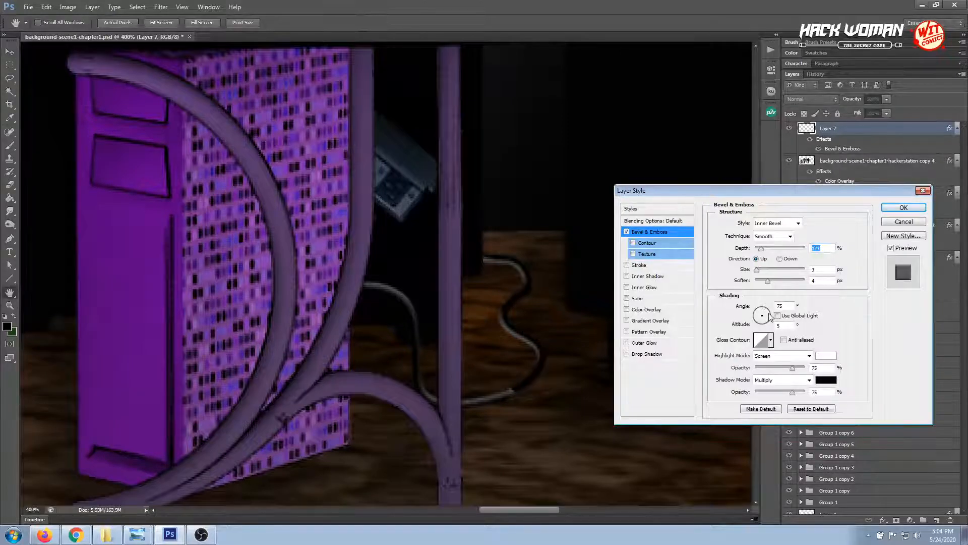
drag(763, 316, 768, 317)
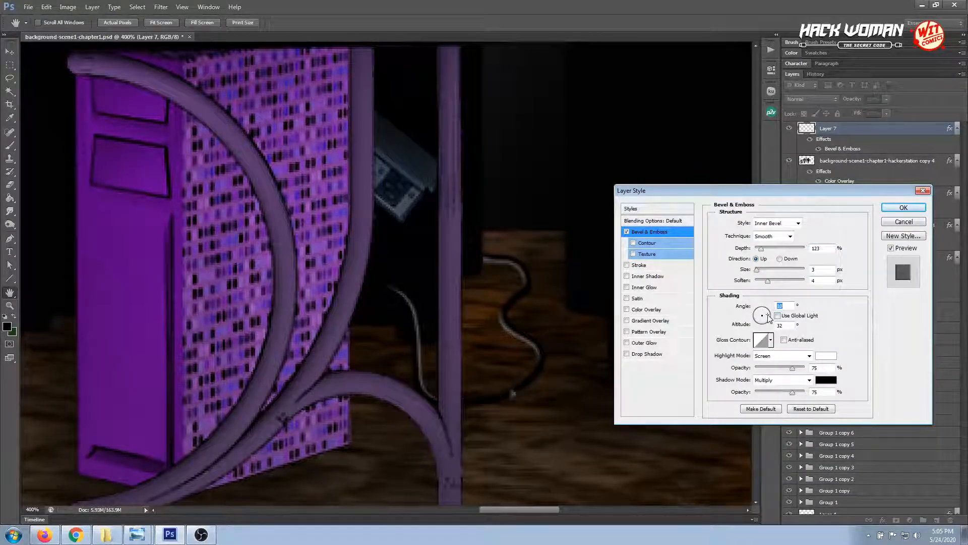
click(767, 313)
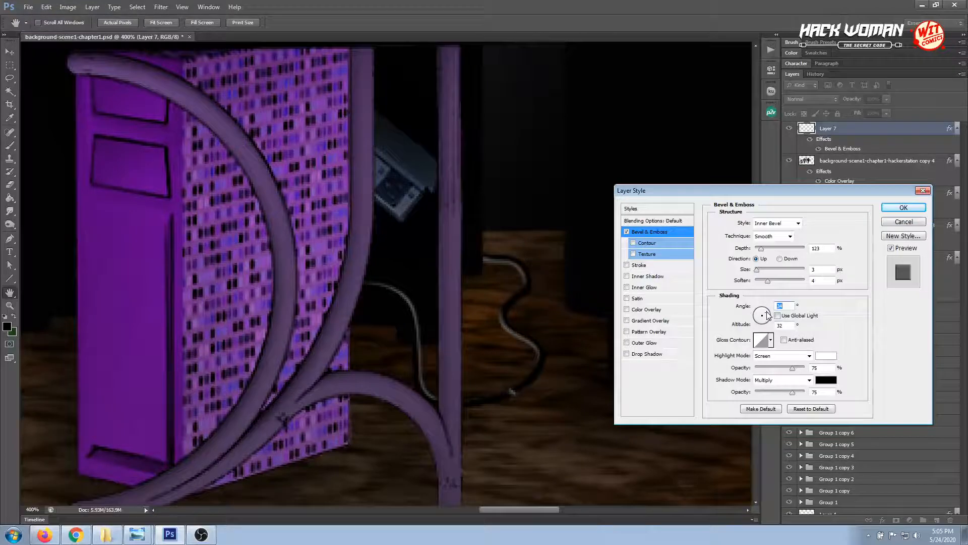
click(902, 208)
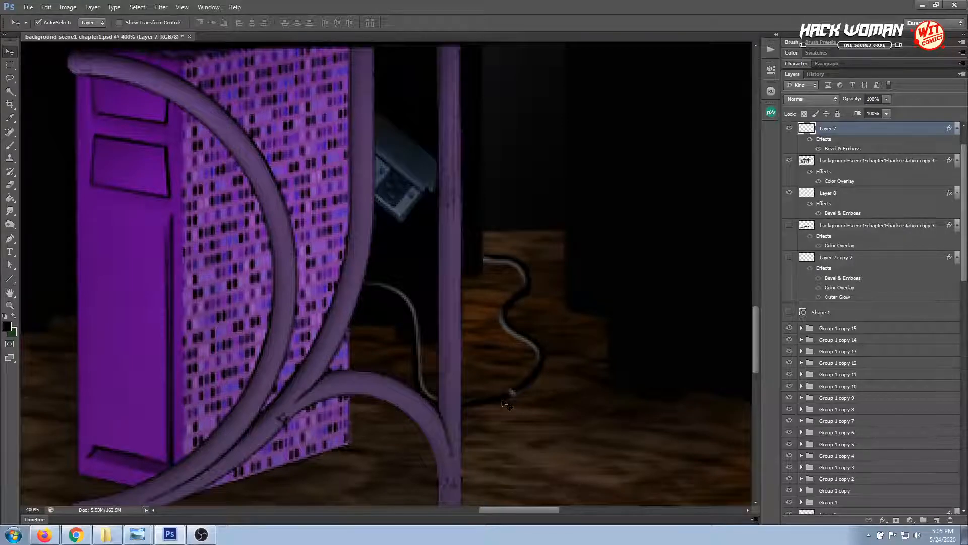
Lasso the small spot where the two cable sections join, delete it from Layer 7 and deselect
key(l)
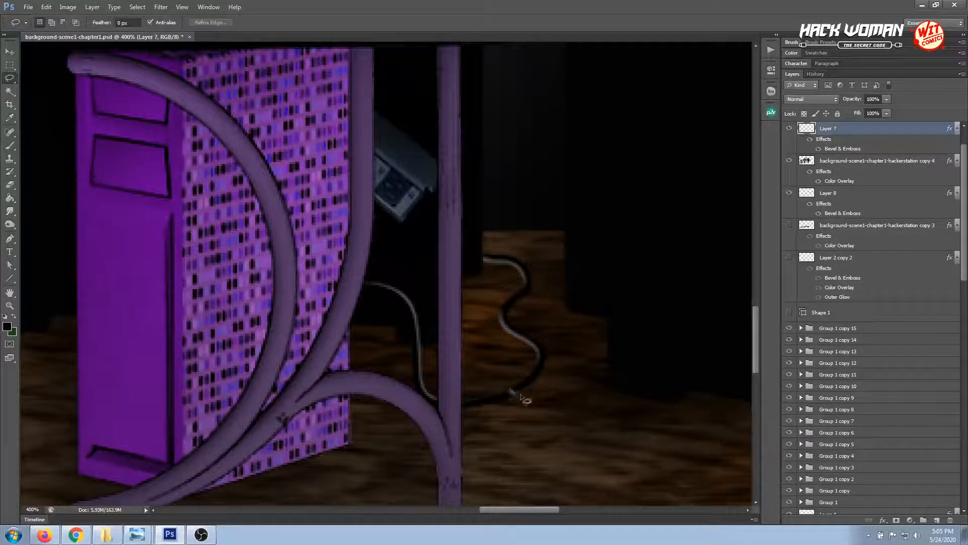
mouse_move(524, 400)
mouse_down()
mouse_move(507, 388)
mouse_move(511, 403)
mouse_move(520, 391)
mouse_up()
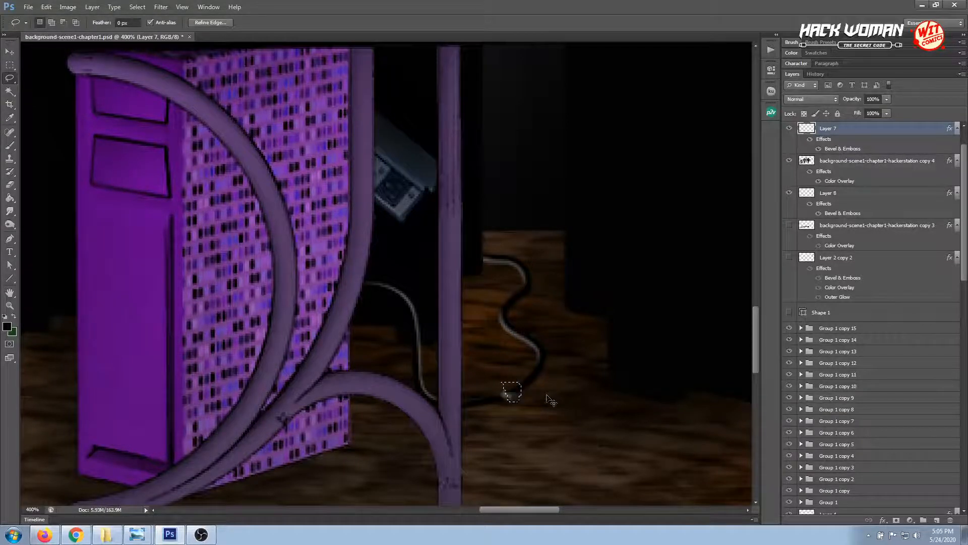
key(Delete)
key(ctrl+d)
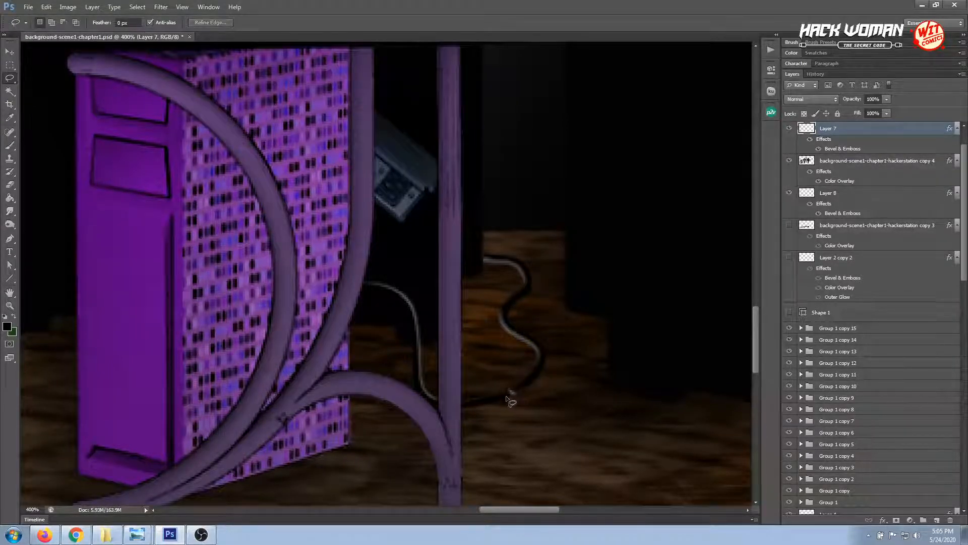
Select Layer 7 and Layer 8 together and duplicate both cable layers
click(9, 306)
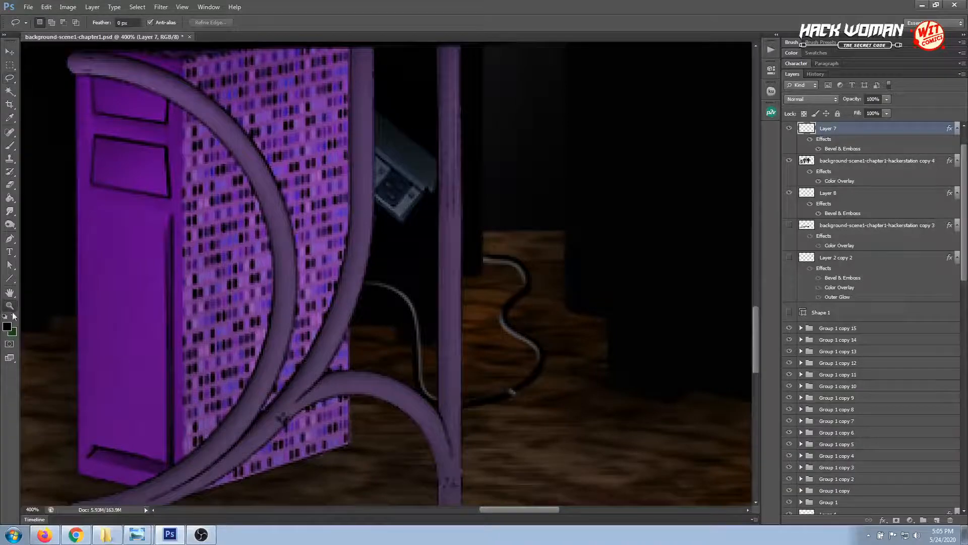
mouse_move(486, 382)
mouse_down()
mouse_move(508, 402)
mouse_move(486, 361)
mouse_move(491, 370)
mouse_up()
click(9, 52)
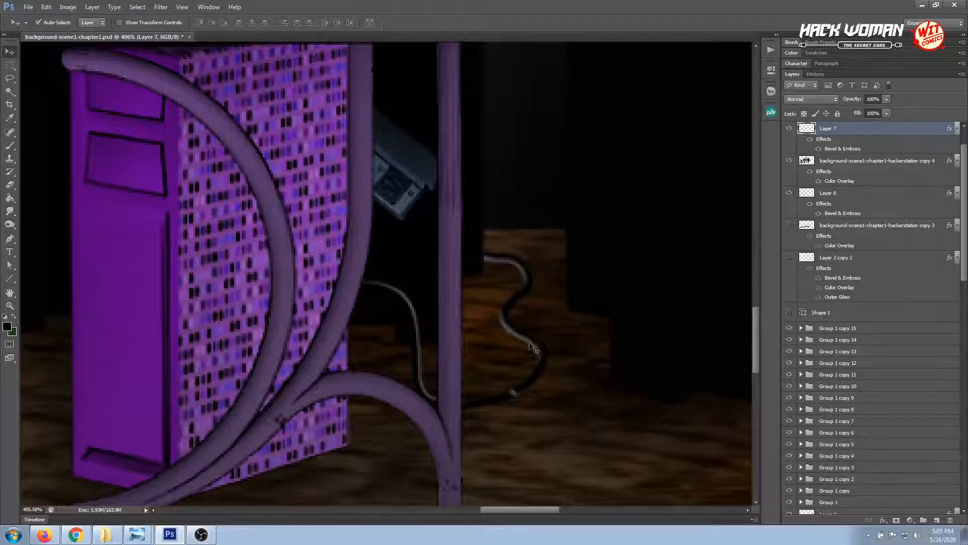
shift+click(542, 355)
scroll(903, 338, up, 2)
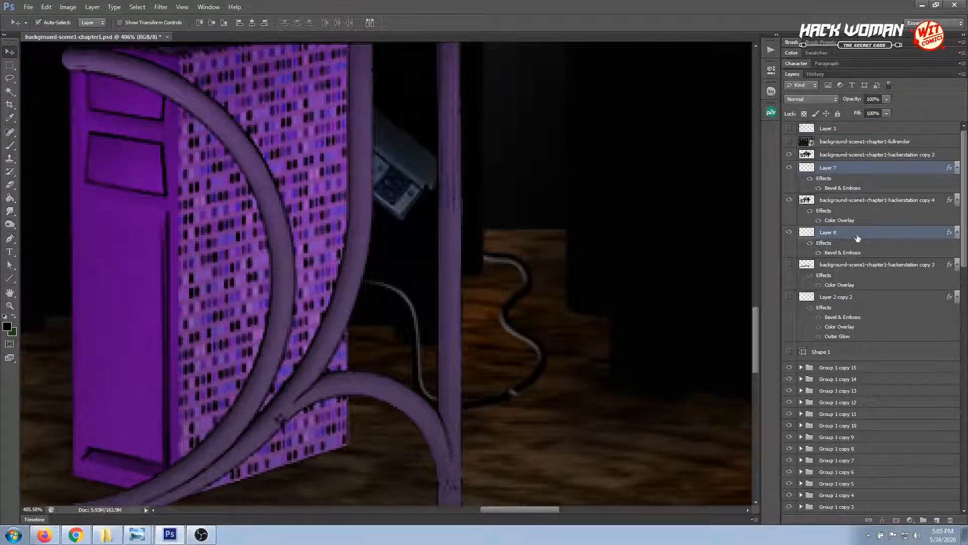
key(ctrl+j)
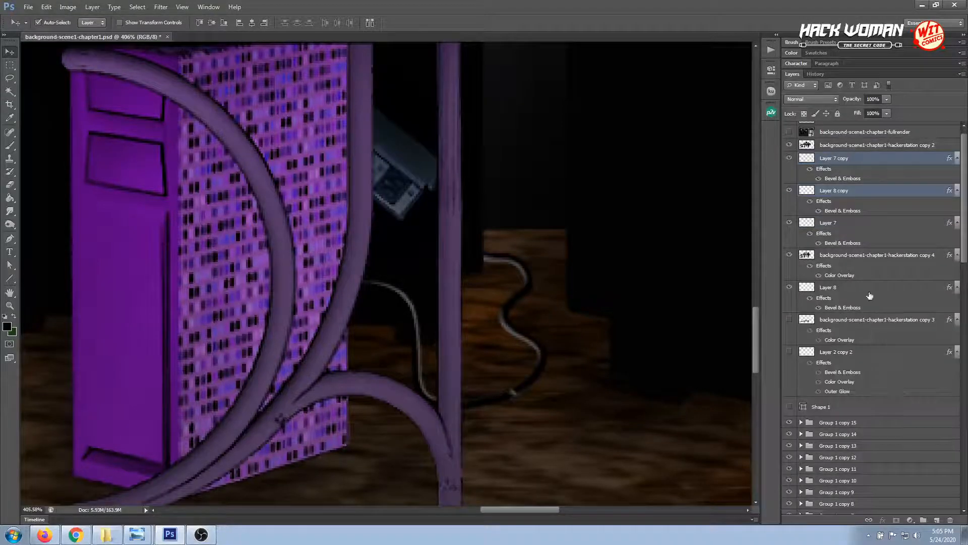
Hide the original Layer 7 and Layer 8, merge their copies into one layer and check it by toggling its visibility
click(789, 222)
click(790, 287)
key(ctrl+e)
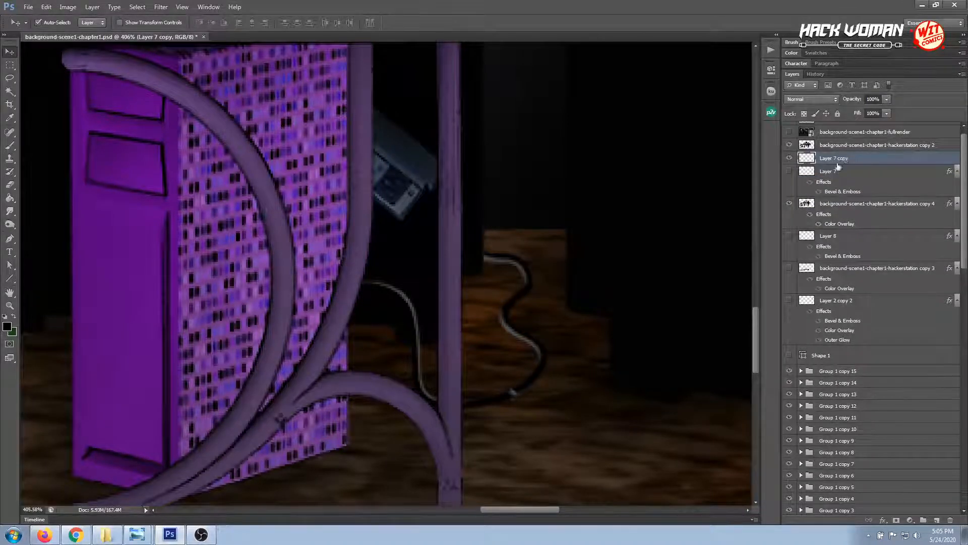
click(789, 158)
click(790, 157)
click(9, 305)
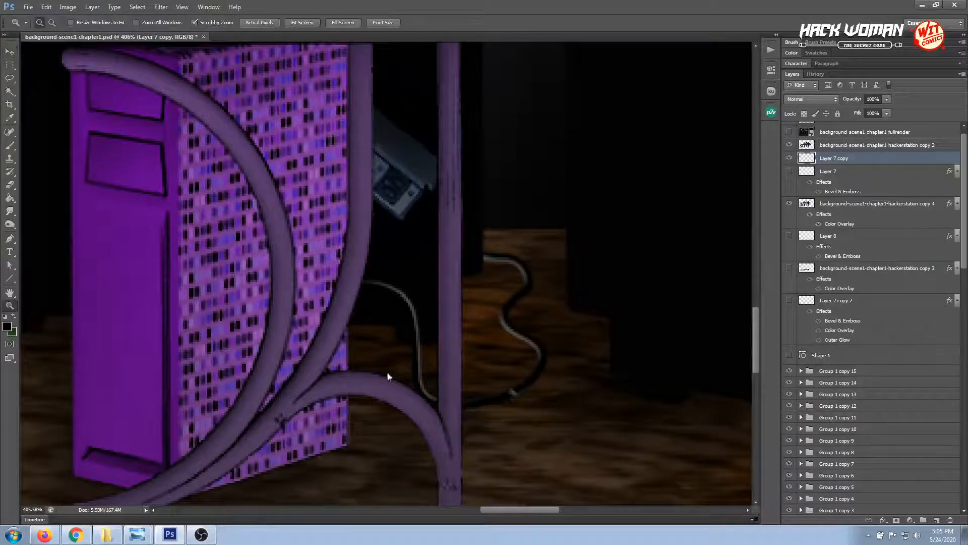
Paint over the light spot where the cable sections join on Layer 7 copy with a black 3 px Pencil, then smooth it with Smudge
click(513, 398)
click(513, 391)
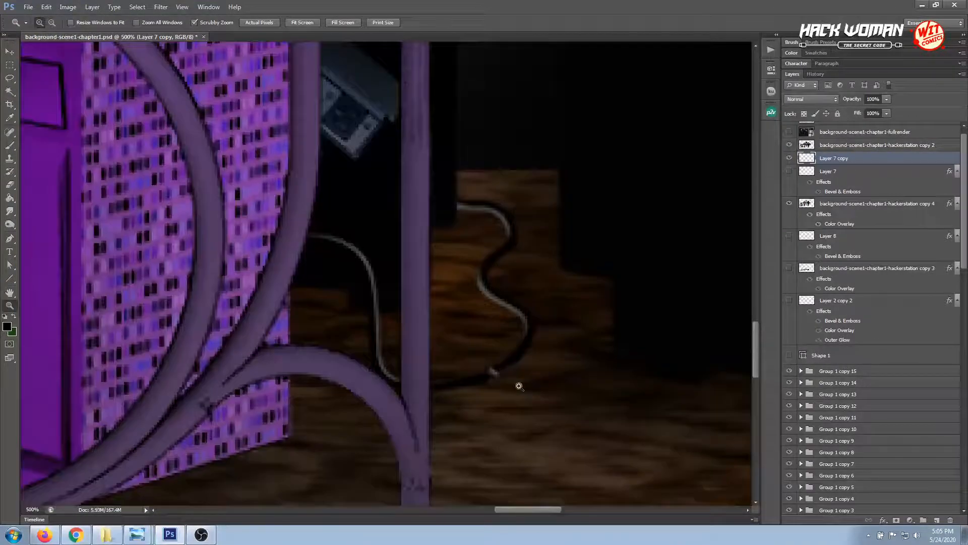
click(15, 146)
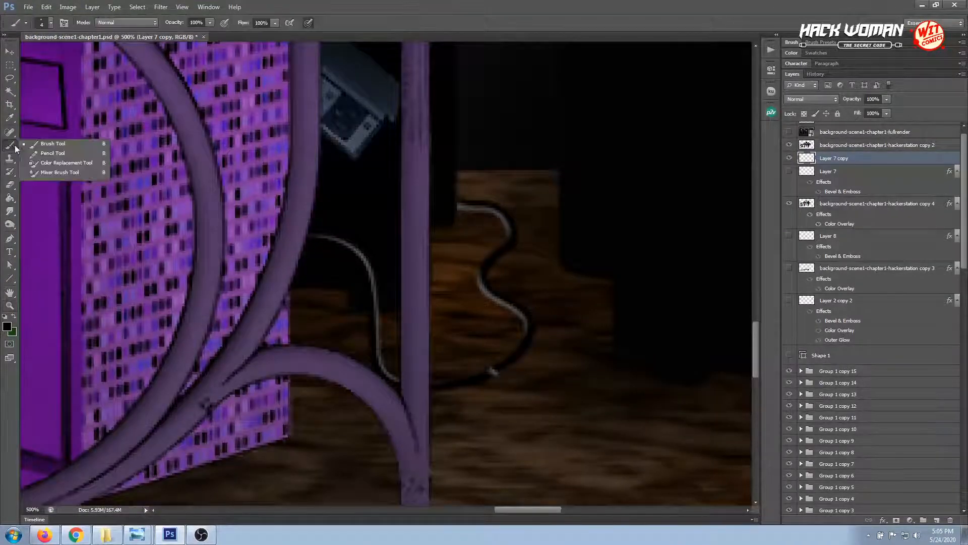
click(37, 151)
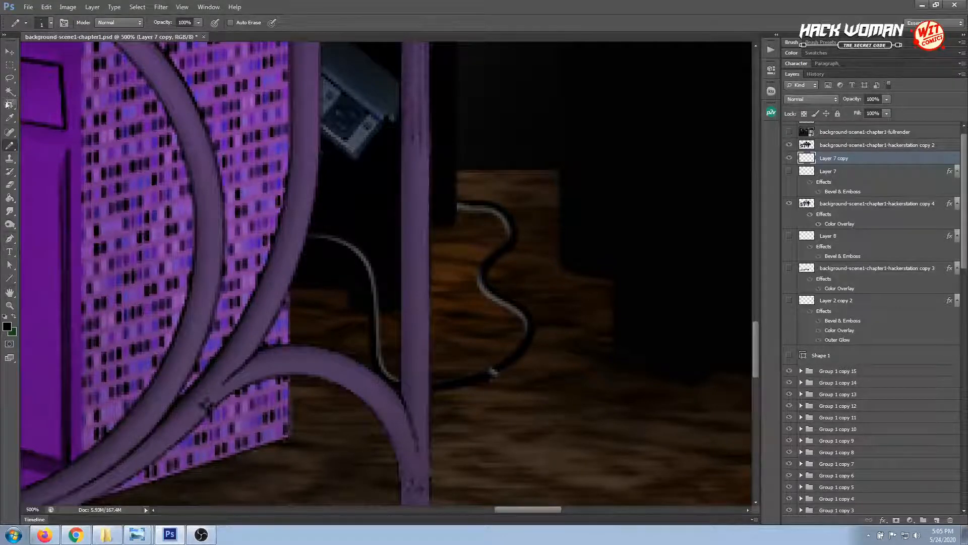
click(9, 120)
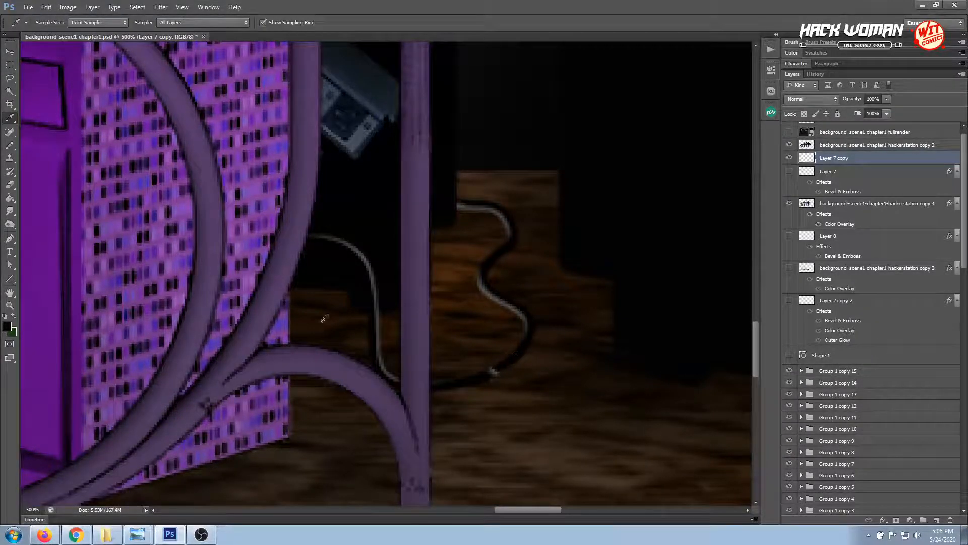
click(11, 147)
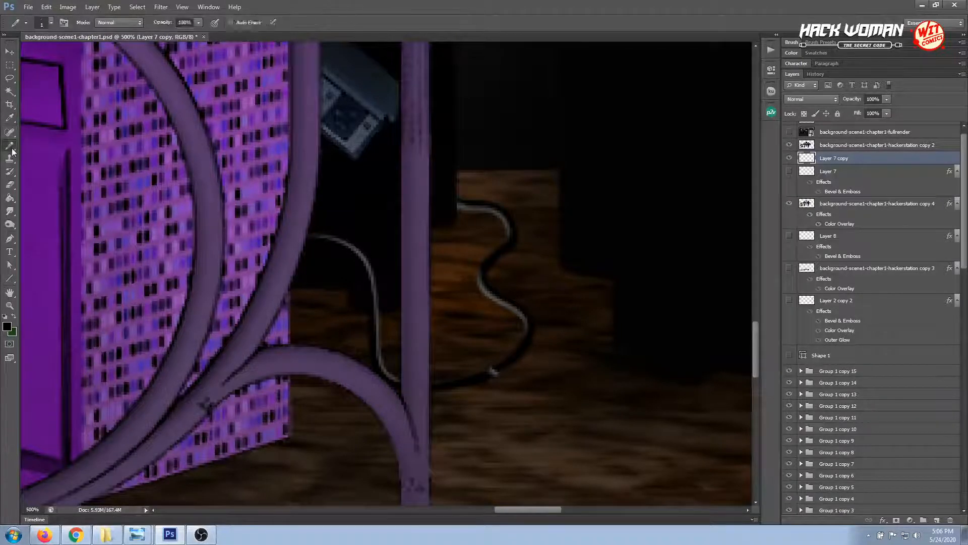
right_click(500, 368)
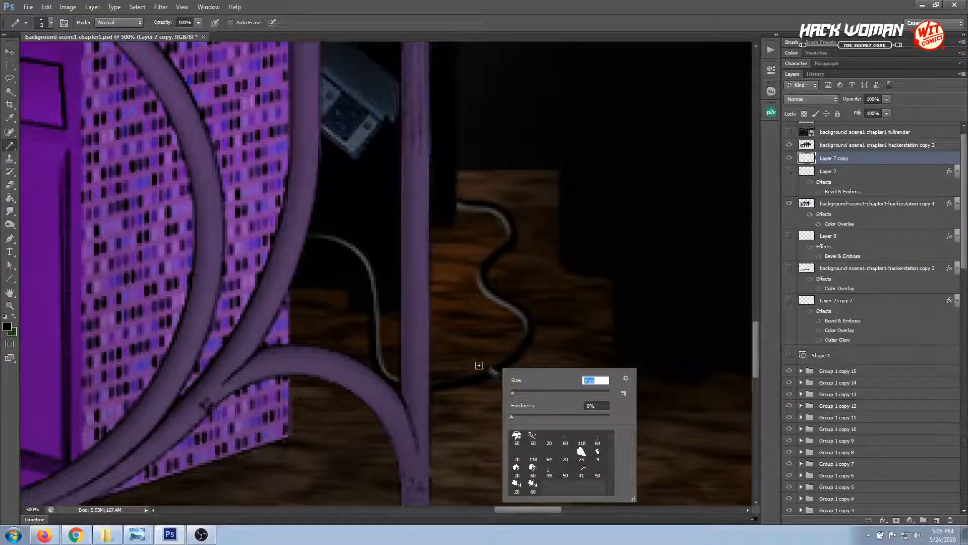
text(3)
key(Return)
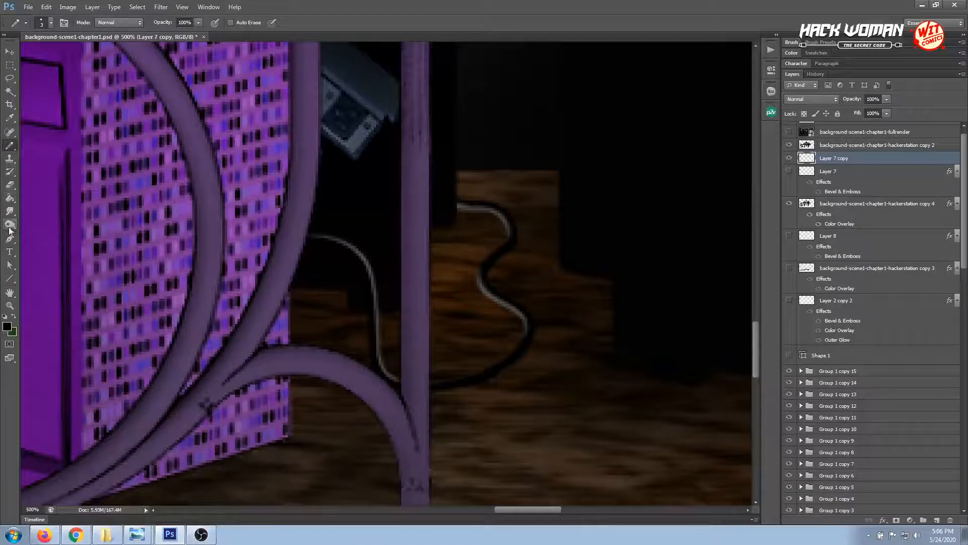
click(10, 211)
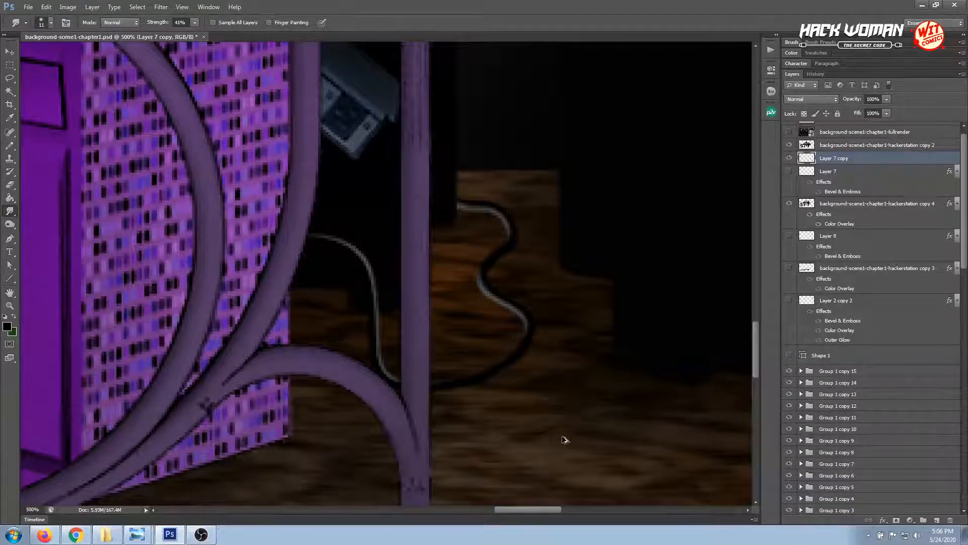
View the whole scene and compare the floor-carpet copy layer with its effects and its visibility switched on and off
click(9, 52)
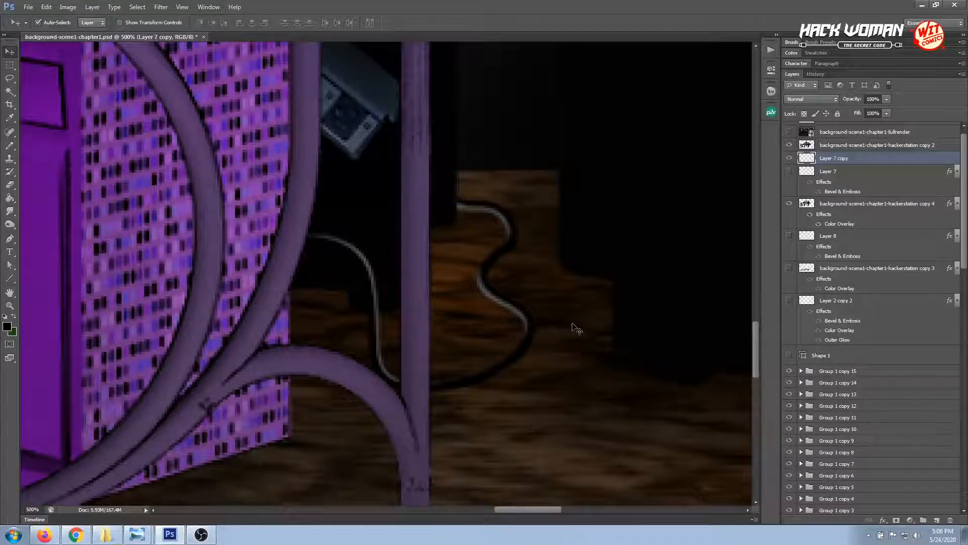
key(ctrl+minus)
key(ctrl+minus)
key(ctrl+minus)
key(ctrl+minus)
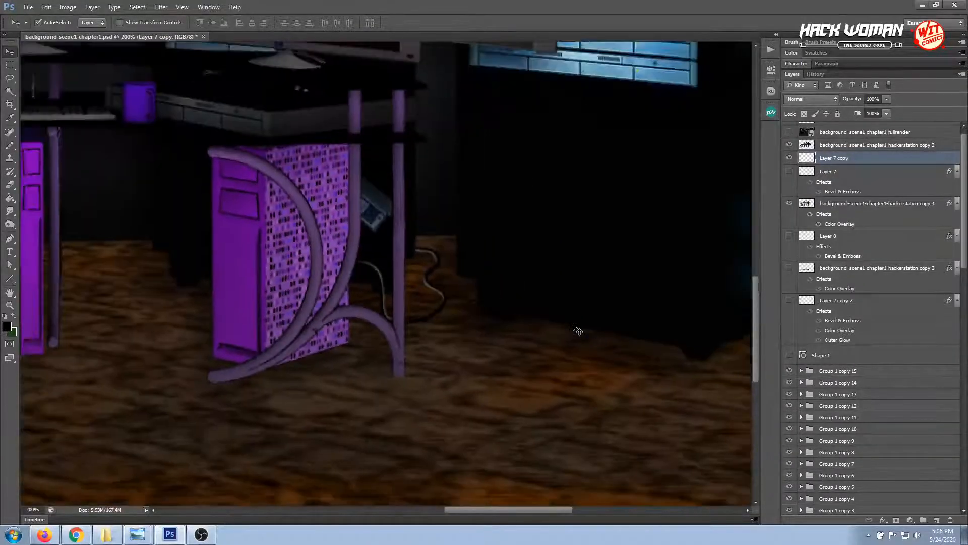
key(ctrl+minus)
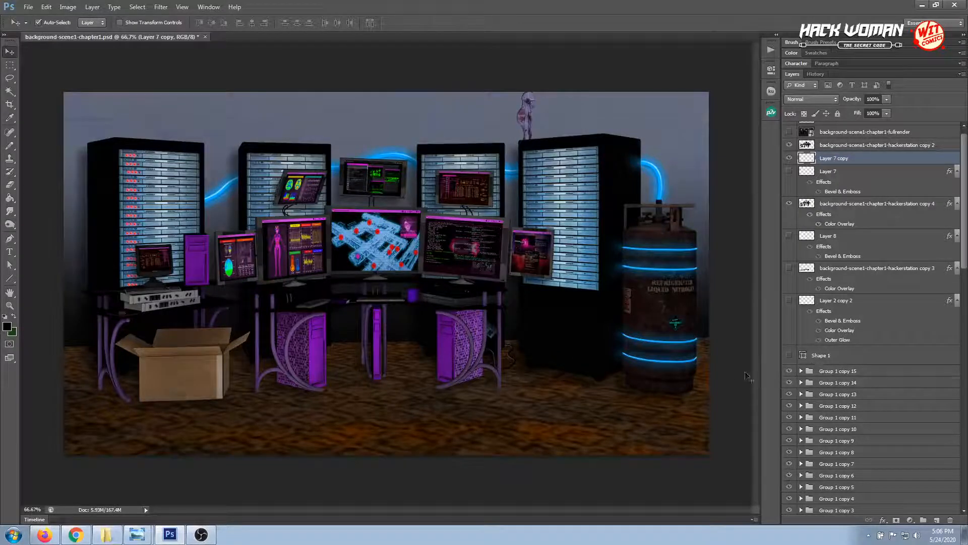
click(613, 437)
scroll(833, 479, down, 1)
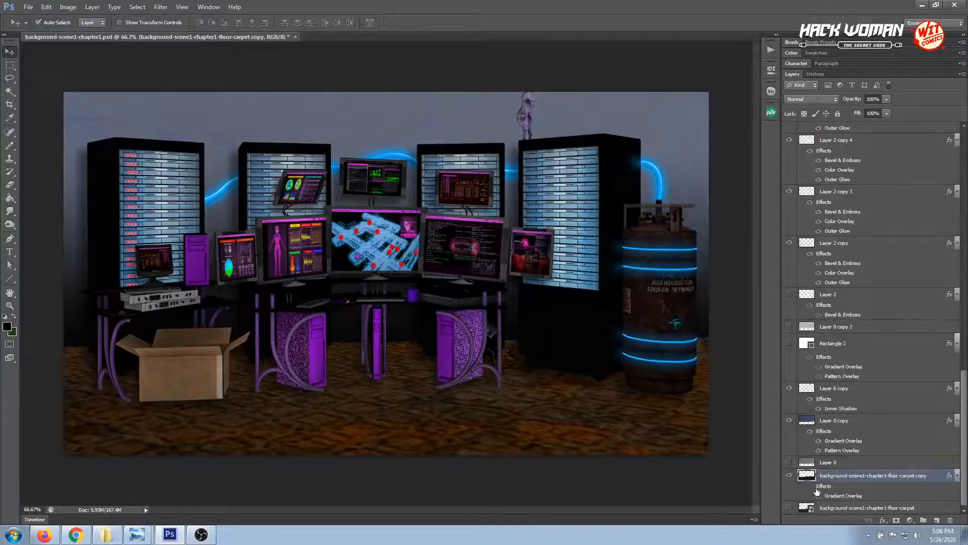
click(811, 487)
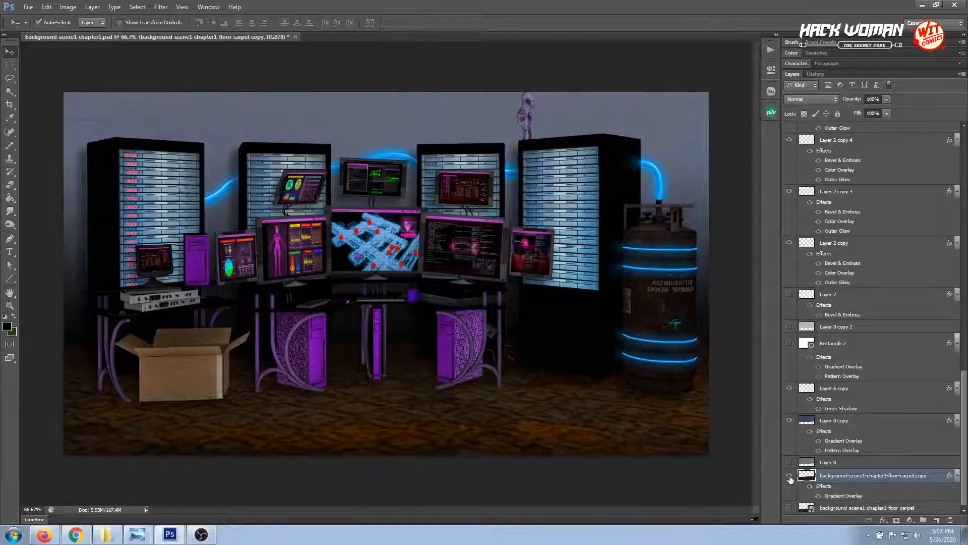
click(789, 476)
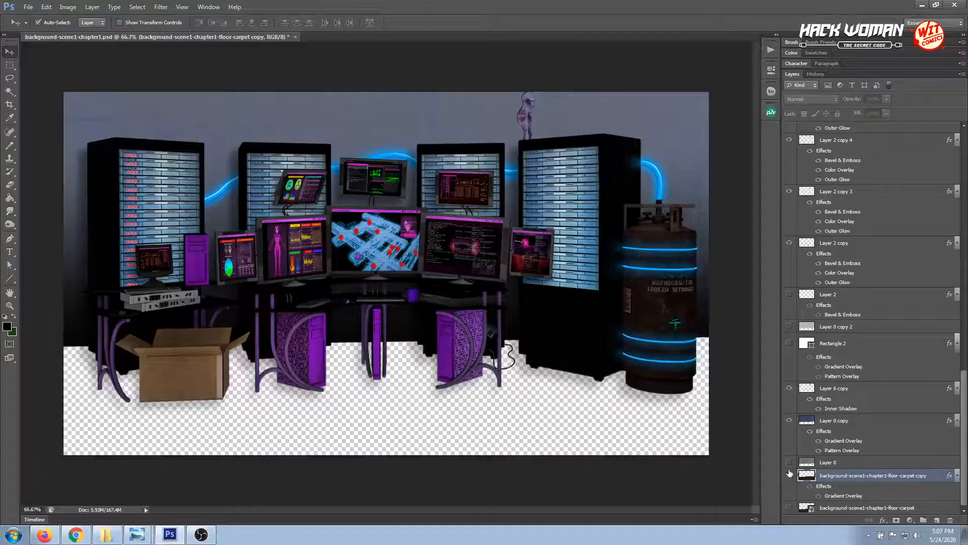
click(789, 475)
click(810, 487)
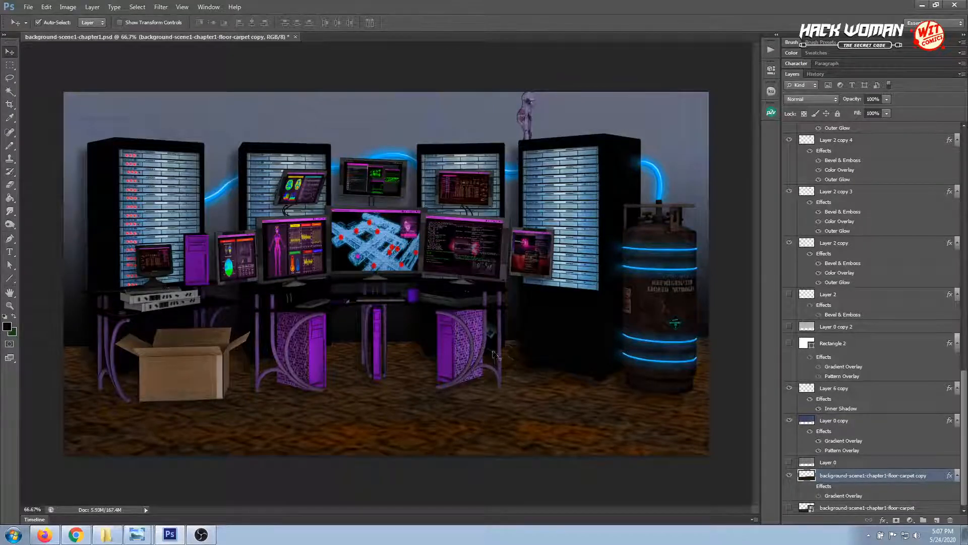
Create a new layer and place it directly below the hackerstation copy 2 layer
click(9, 306)
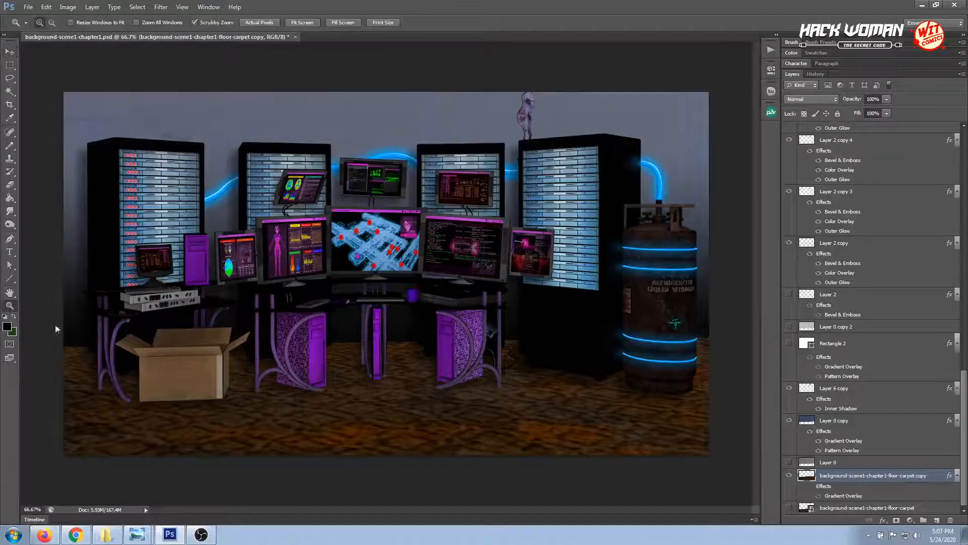
click(266, 404)
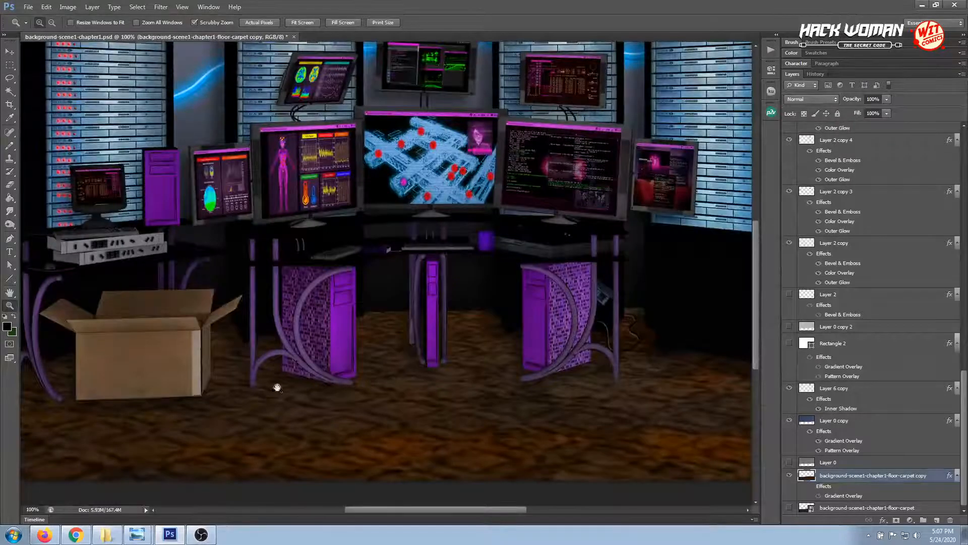
drag(291, 362, 385, 371)
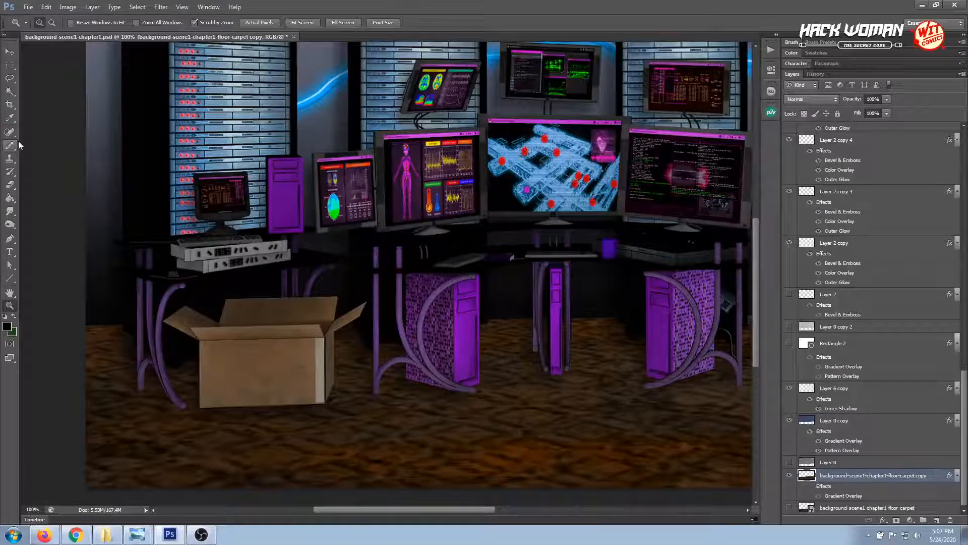
click(10, 238)
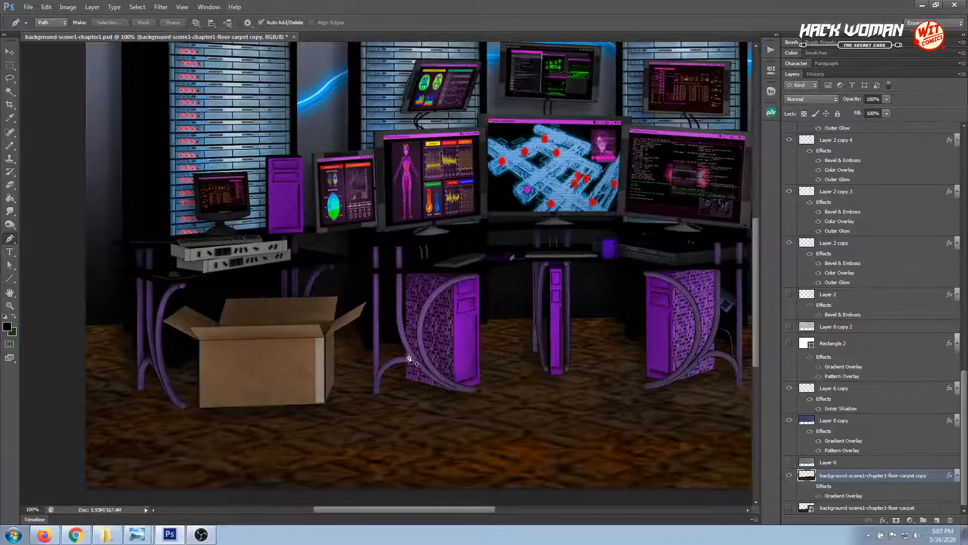
click(9, 53)
click(461, 356)
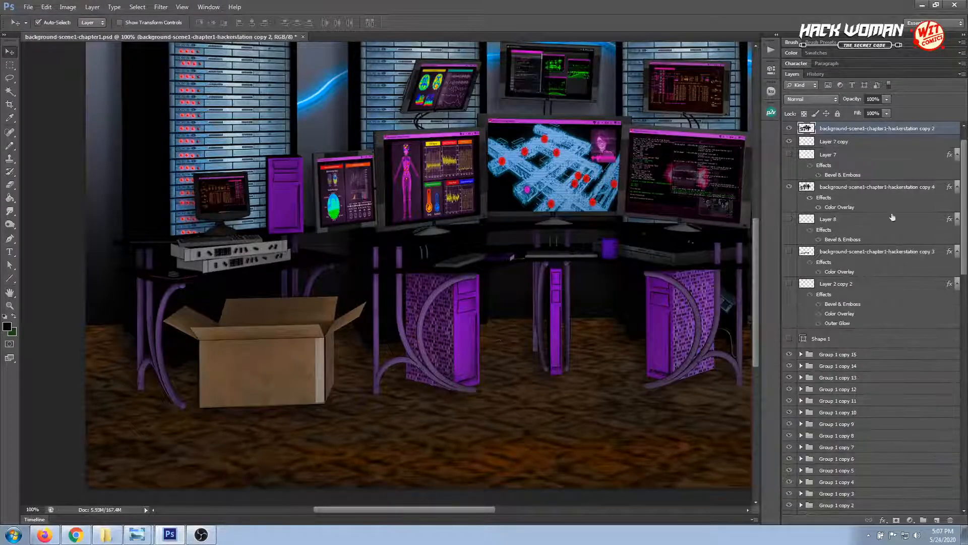
click(937, 520)
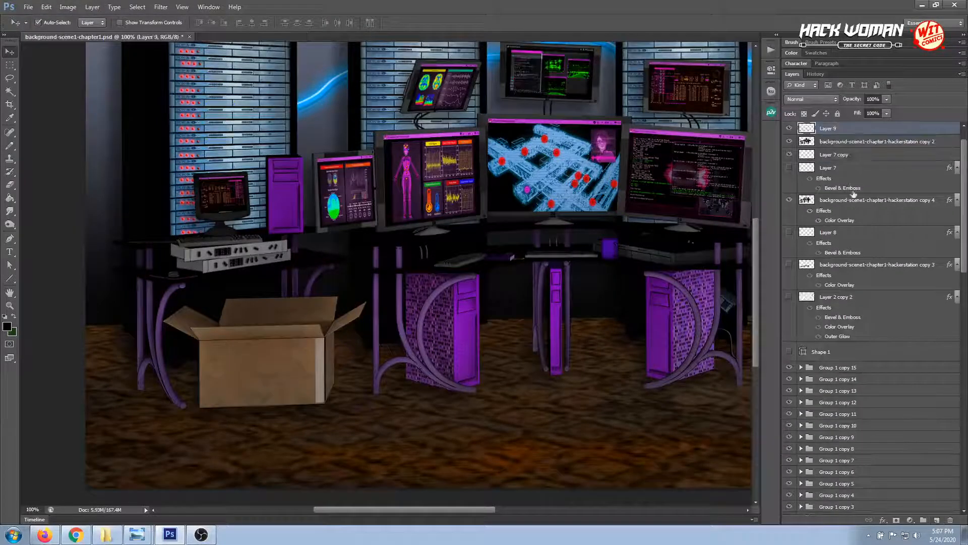
drag(843, 134, 844, 151)
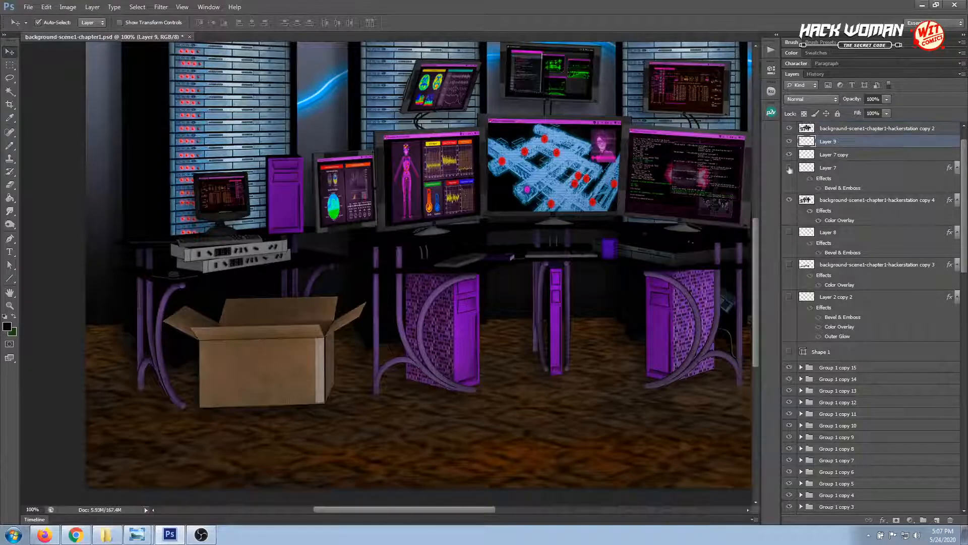
Draw a curved cable path with the Pen tool from the computer tower beside the box, across the box, to beyond the canvas's left edge
click(9, 240)
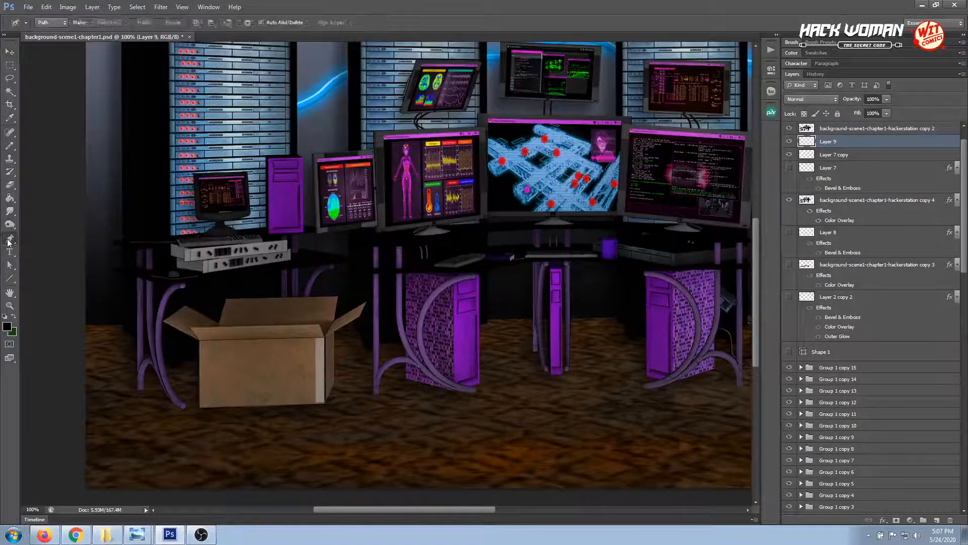
click(410, 353)
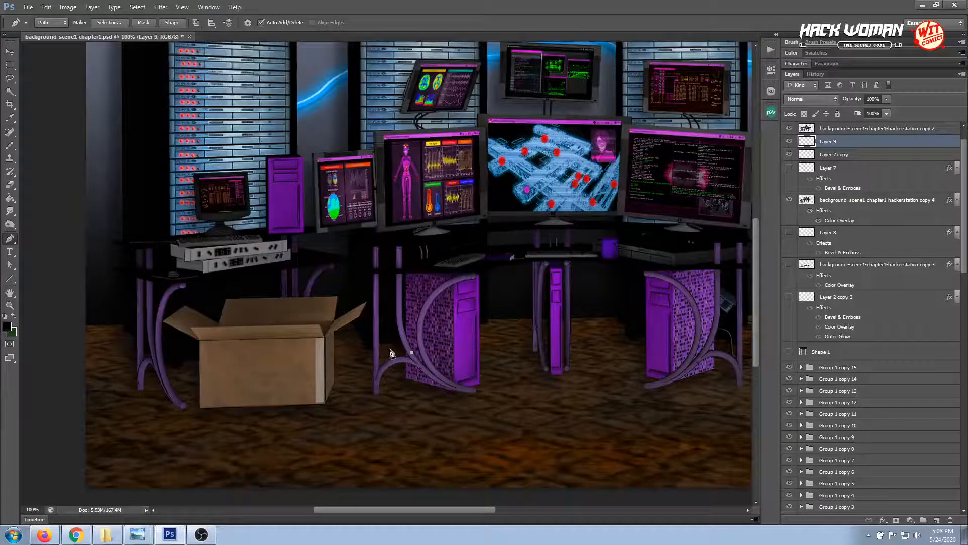
key(ctrl+z)
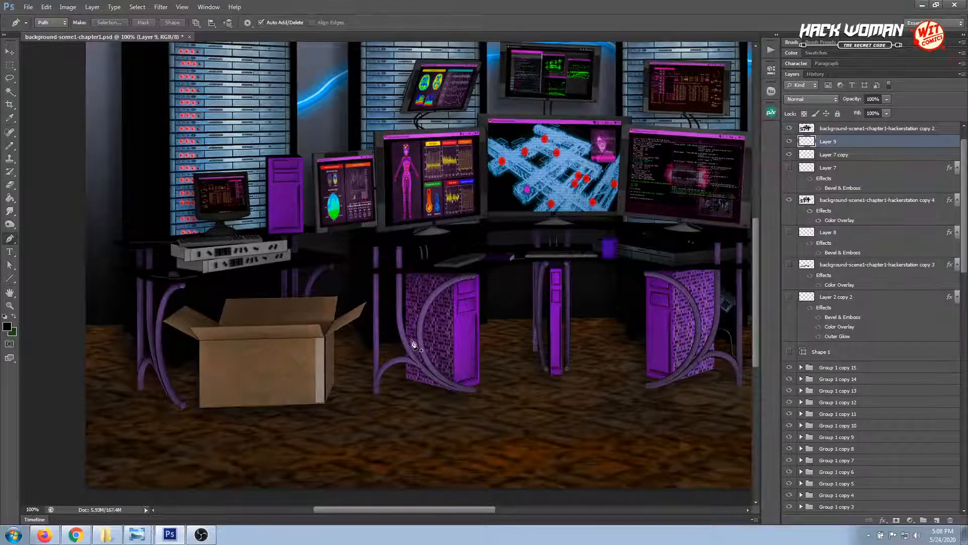
click(412, 330)
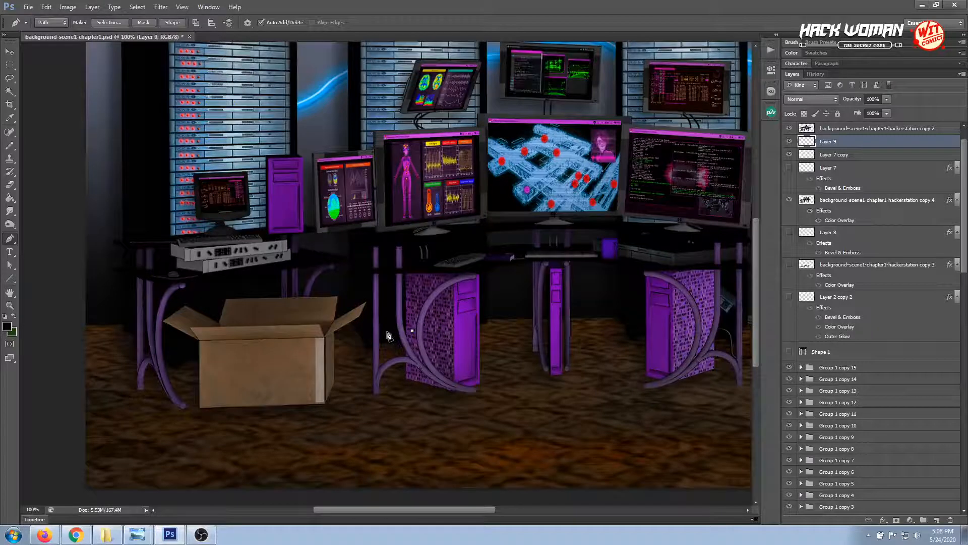
drag(386, 331, 381, 380)
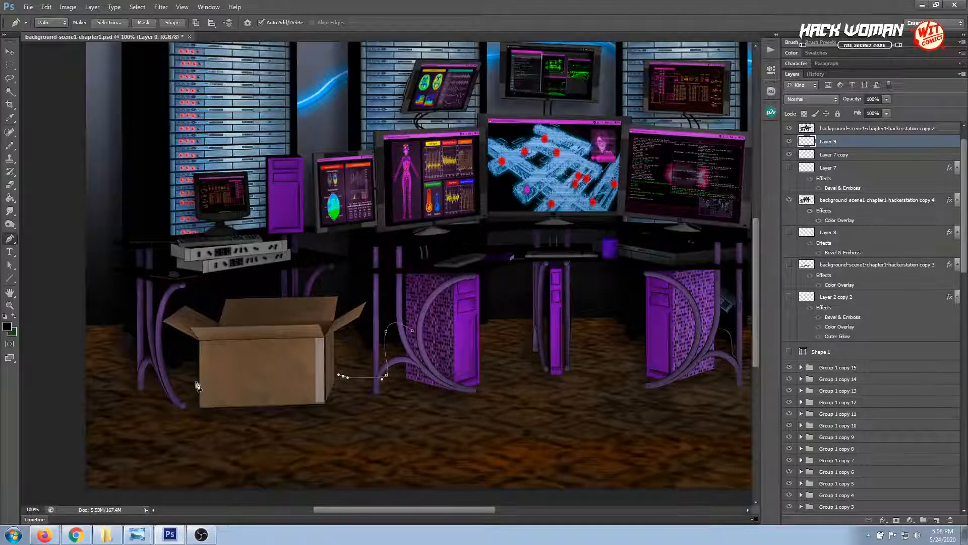
drag(195, 381, 189, 390)
drag(155, 397, 132, 401)
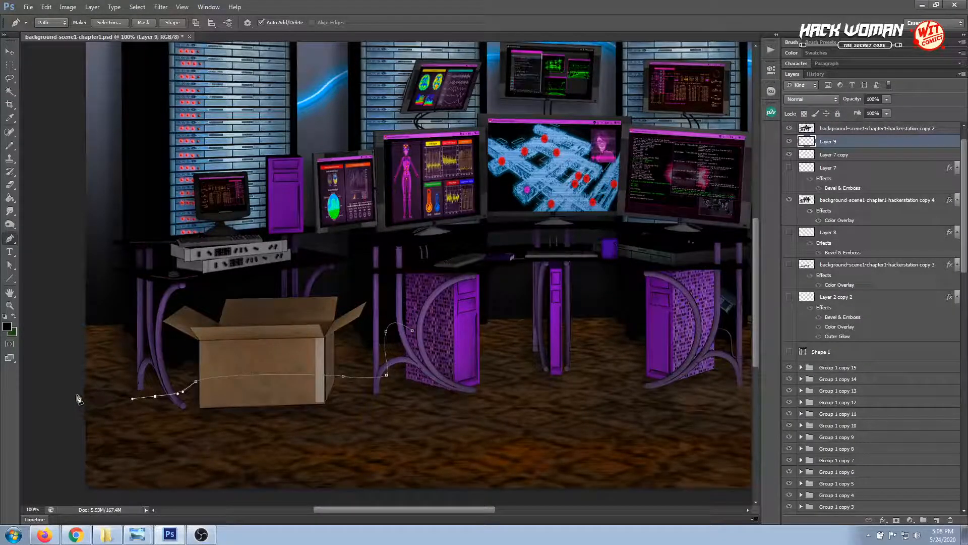
drag(84, 399, 77, 394)
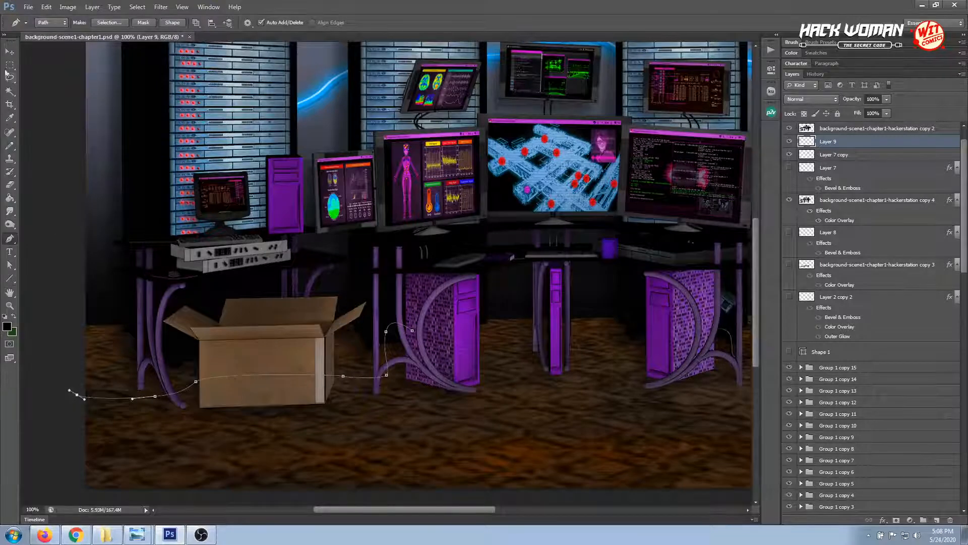
click(9, 52)
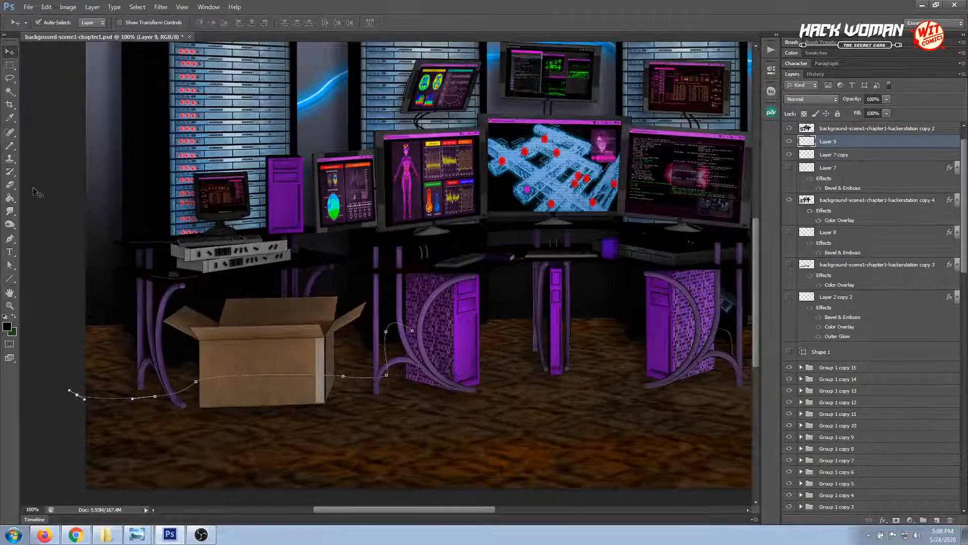
Stroke the cable path on Layer 9 with the Brush, leaving Simulate Pressure off
click(9, 238)
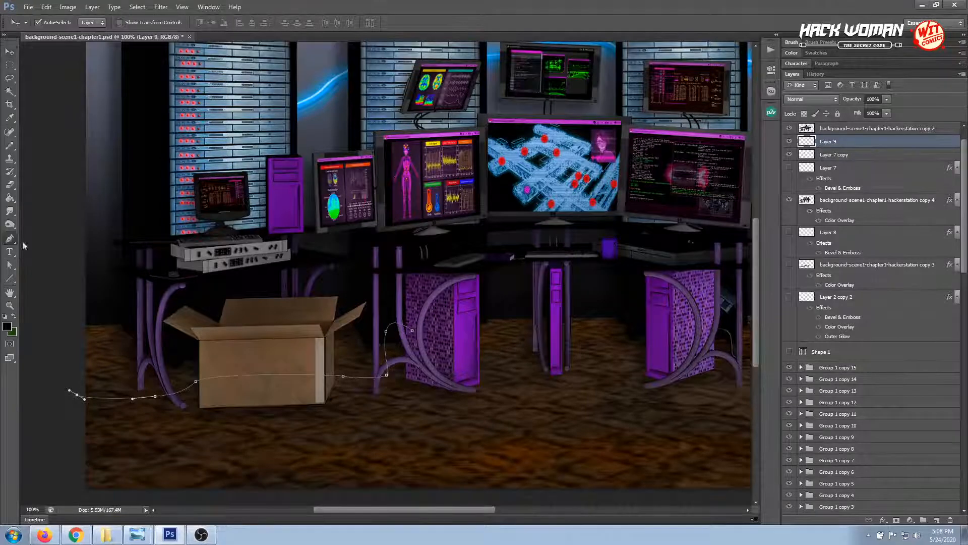
right_click(387, 356)
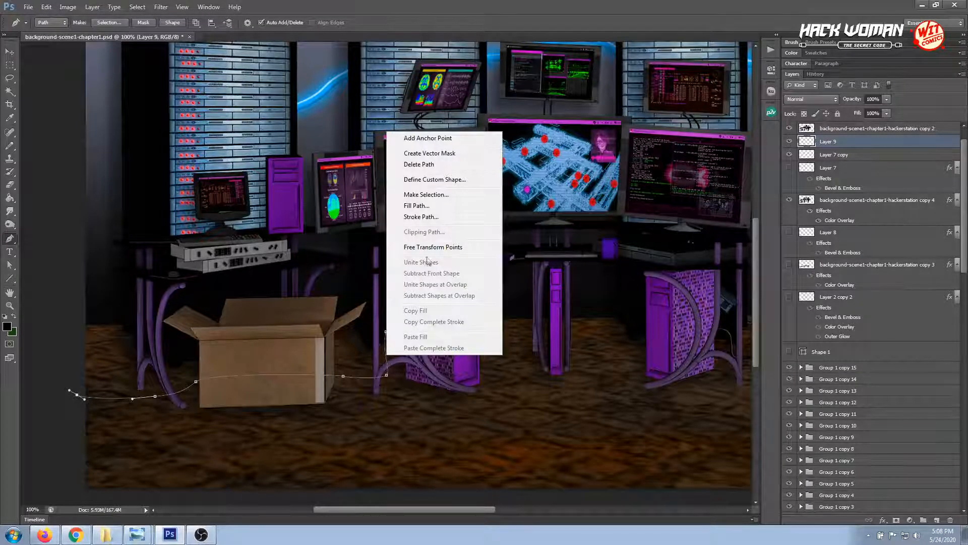
click(421, 216)
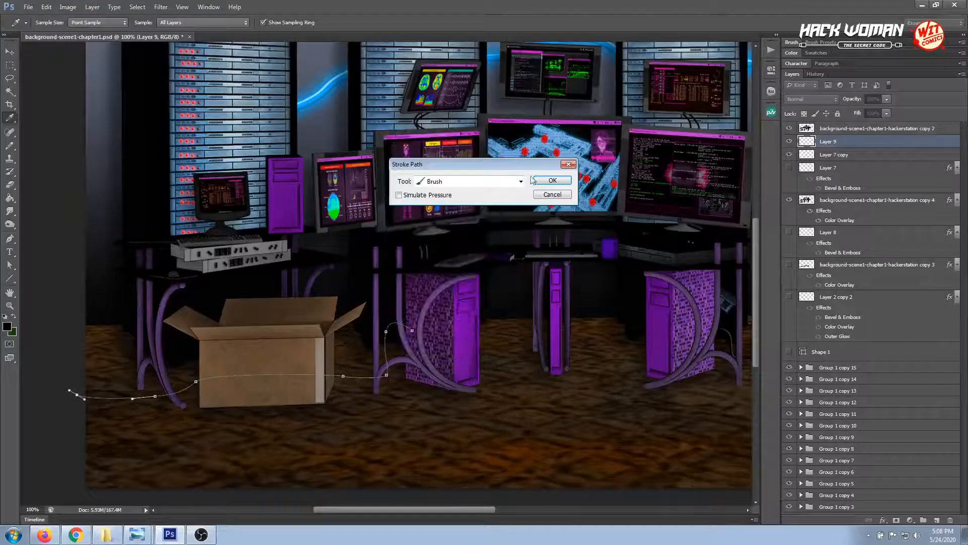
click(552, 182)
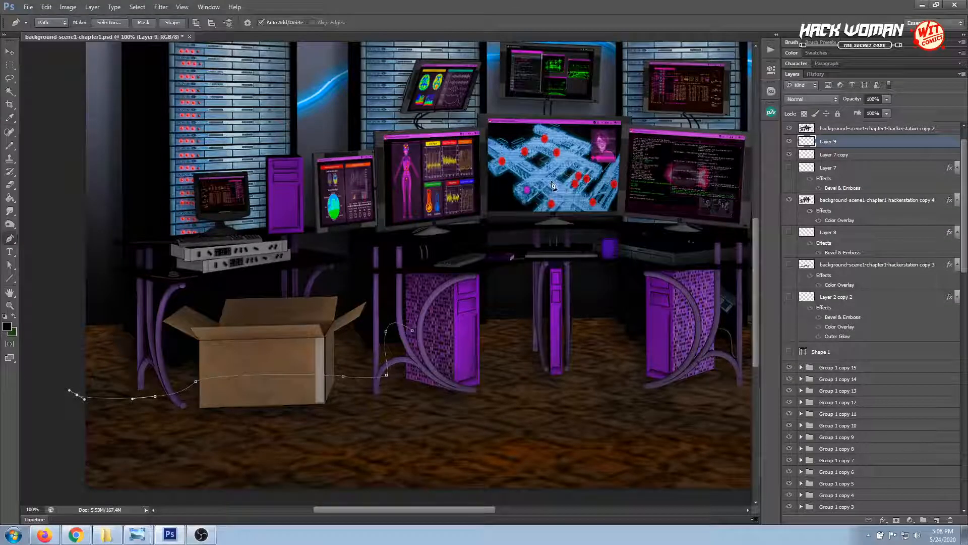
click(13, 52)
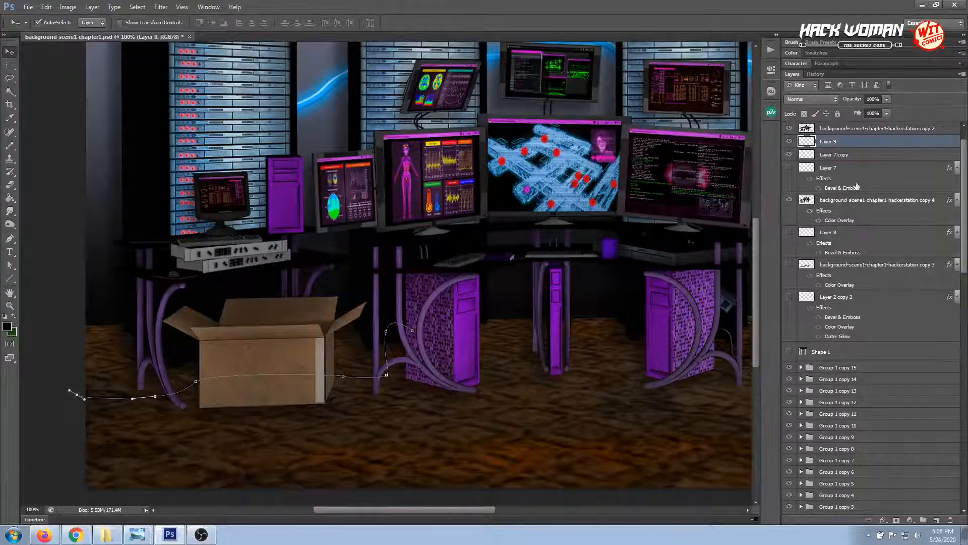
Paste the copied Bevel & Emboss layer style onto Layer 9 and hide the cable path
right_click(852, 140)
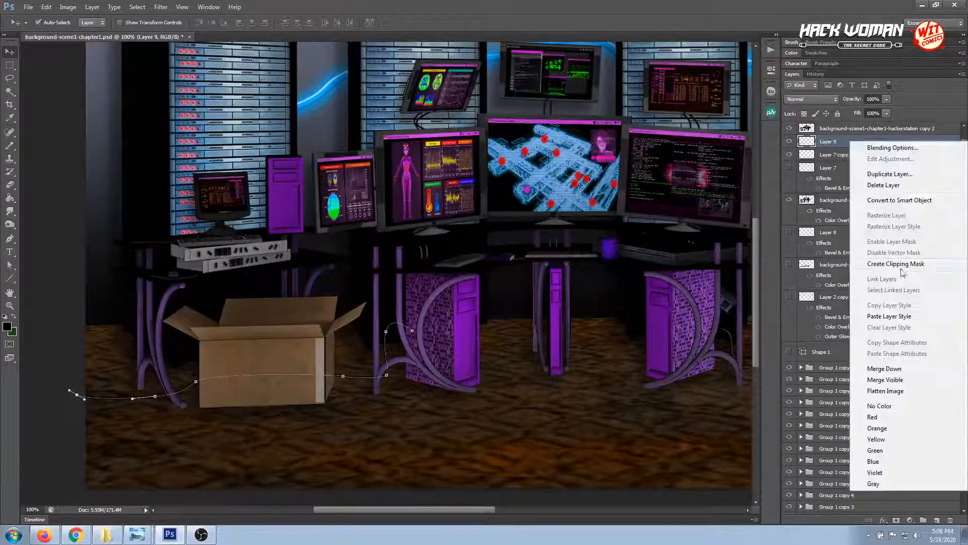
click(892, 315)
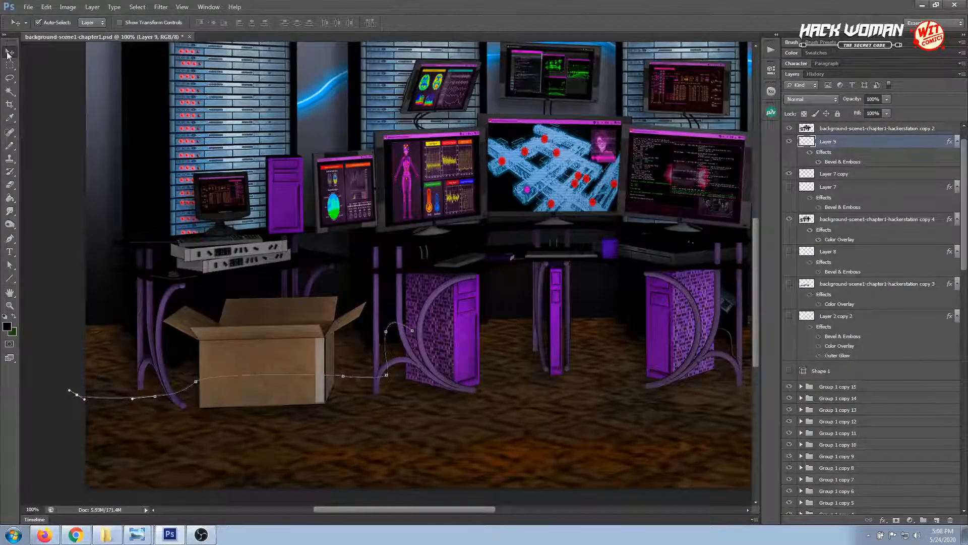
click(108, 258)
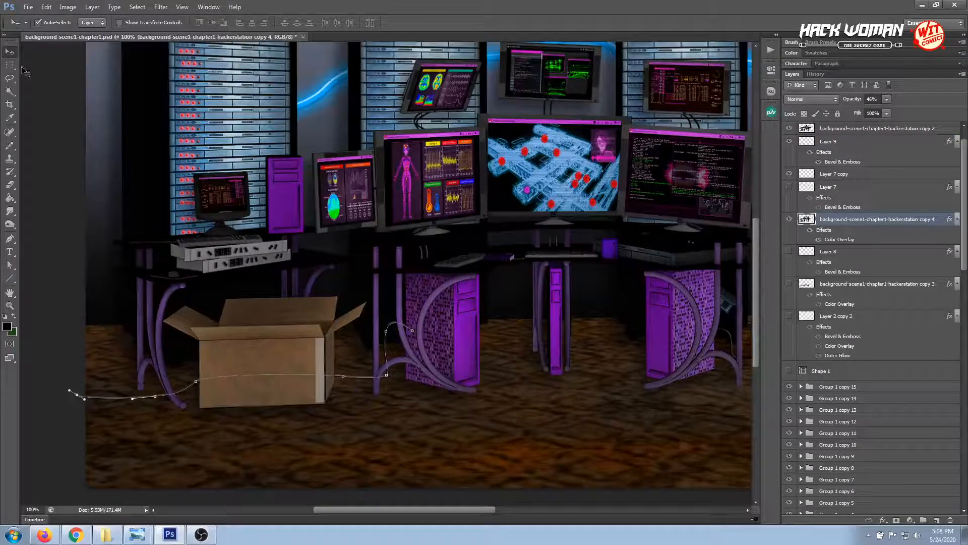
key(ctrl+h)
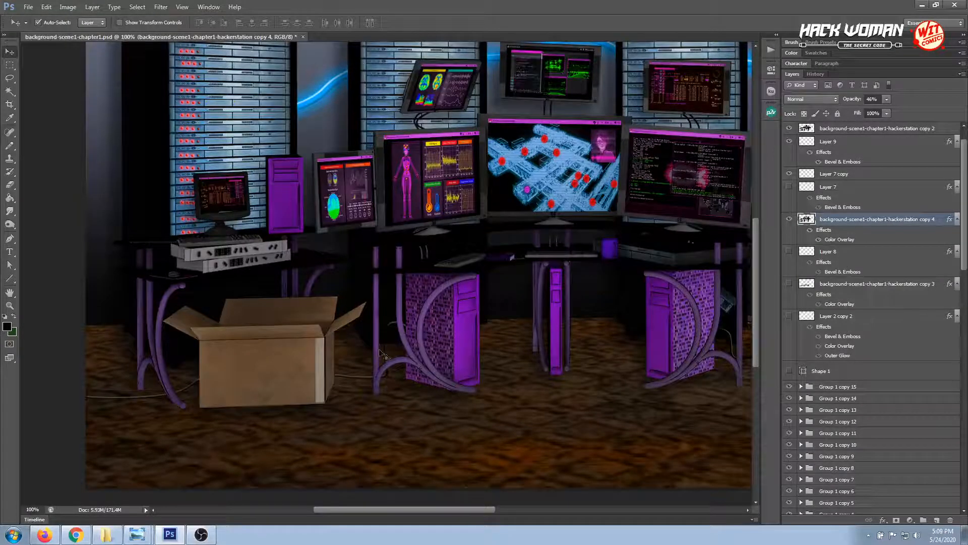
Adjust the light direction of Layer 9's Bevel & Emboss, setting the altitude to 42°
click(395, 330)
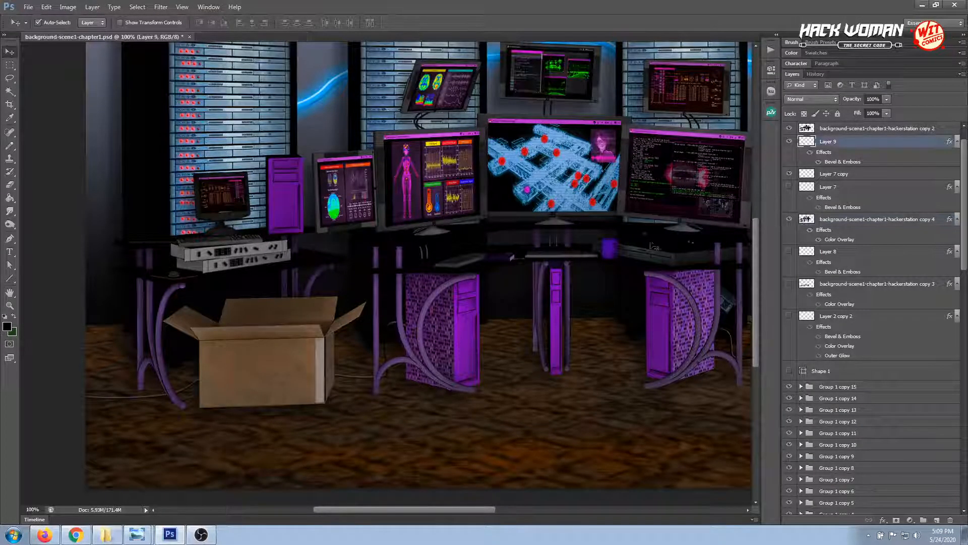
double_click(840, 161)
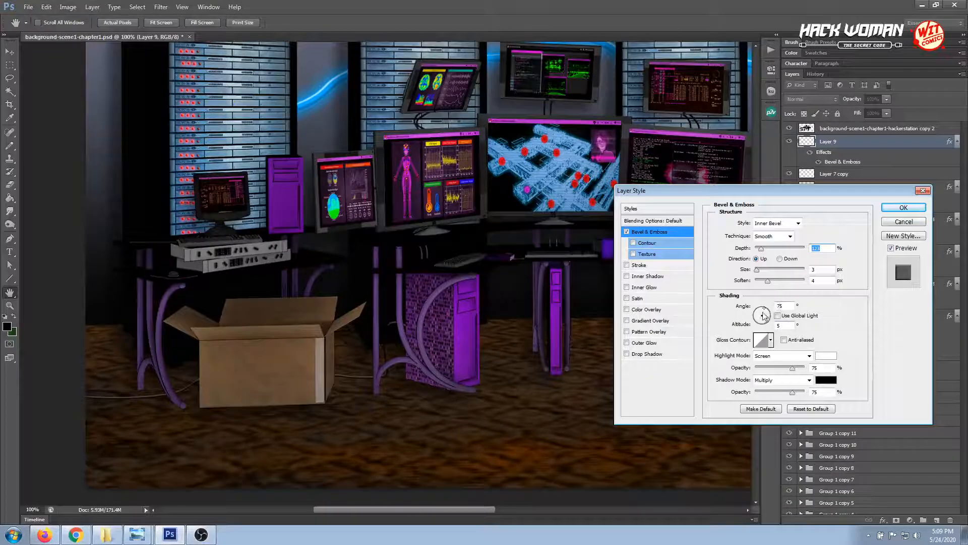
drag(764, 312, 765, 313)
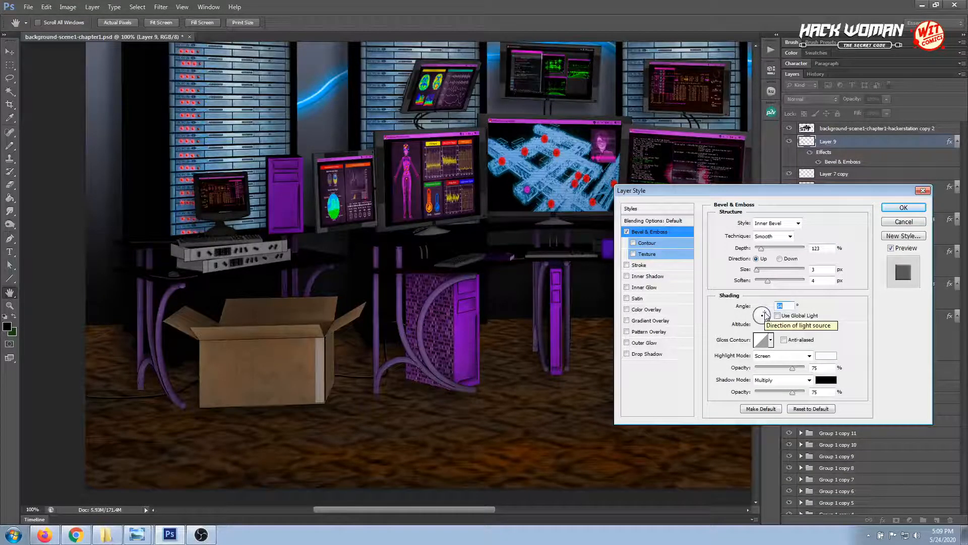
click(900, 209)
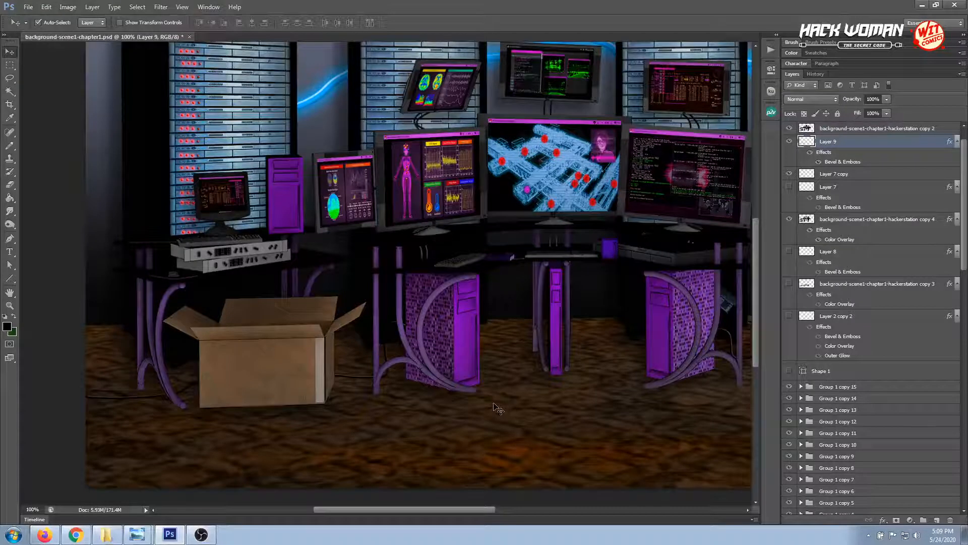
Draw a curved cable path with the Pen tool from the middle computer tower, across the neighbouring tower and box, past the canvas's left edge
drag(493, 395, 380, 389)
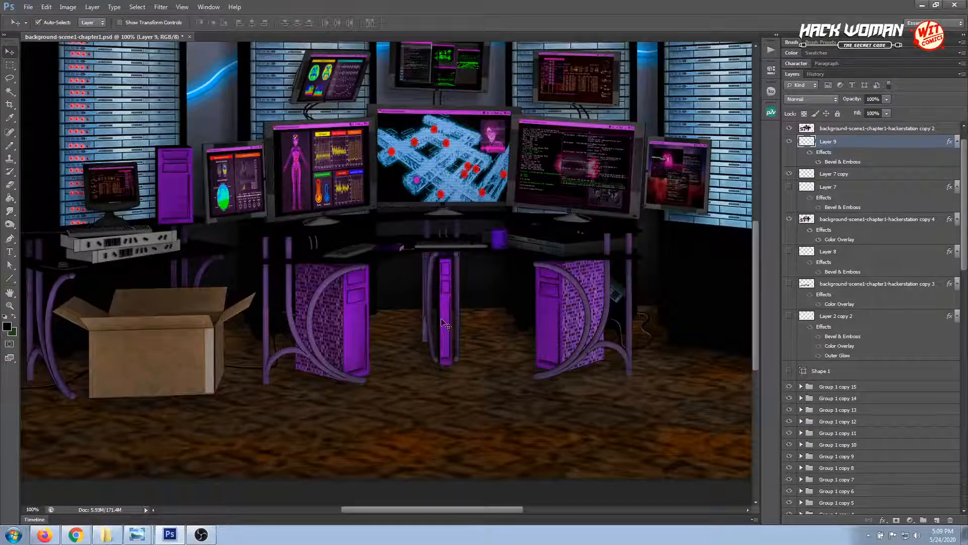
click(9, 238)
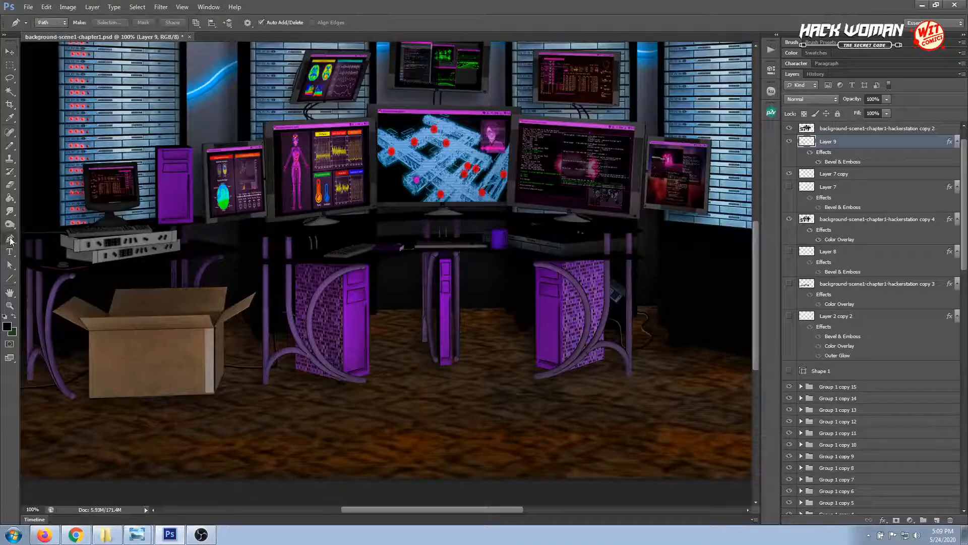
click(442, 314)
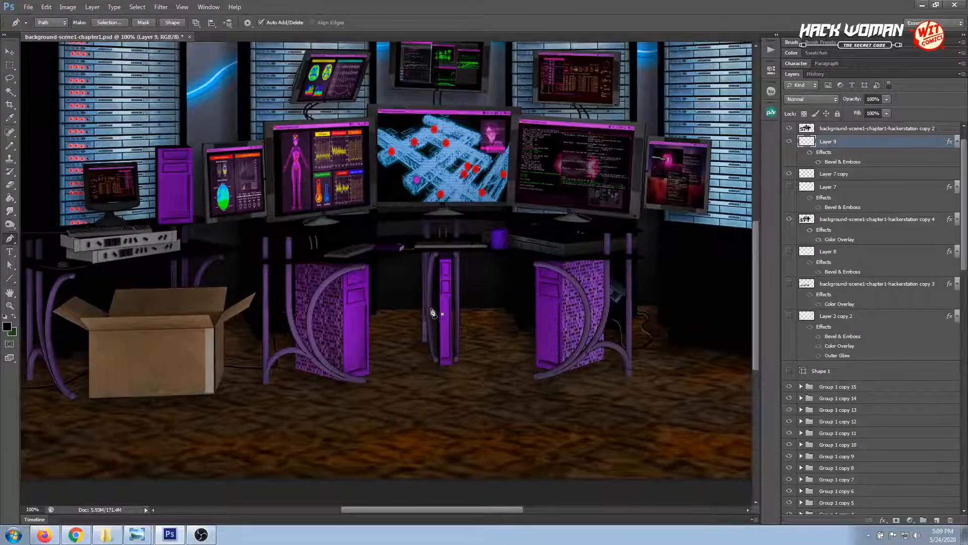
drag(432, 312, 397, 341)
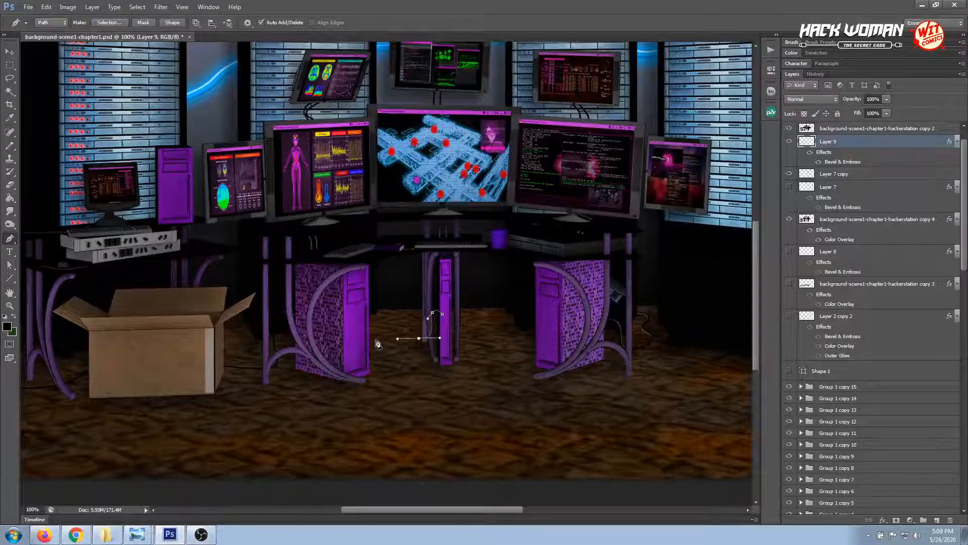
drag(382, 340, 375, 347)
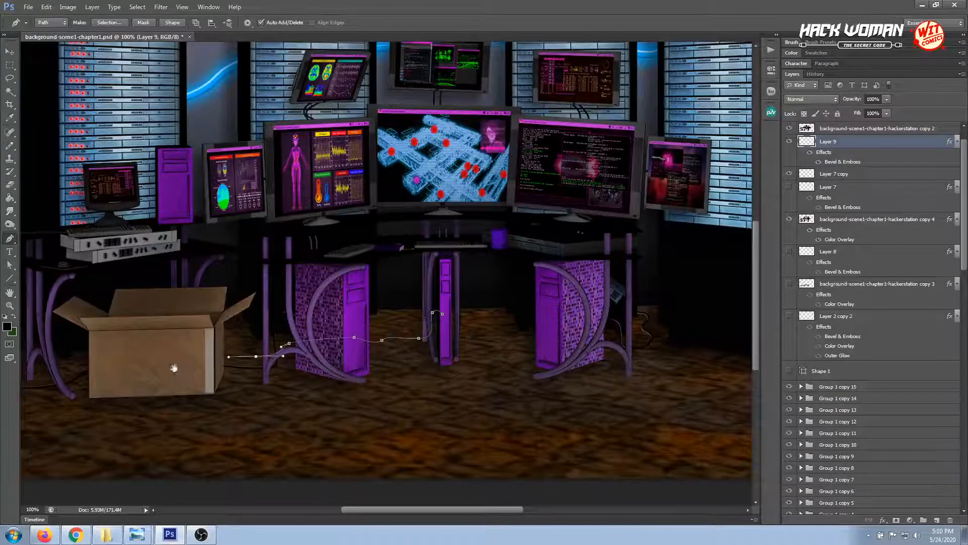
drag(173, 369, 333, 366)
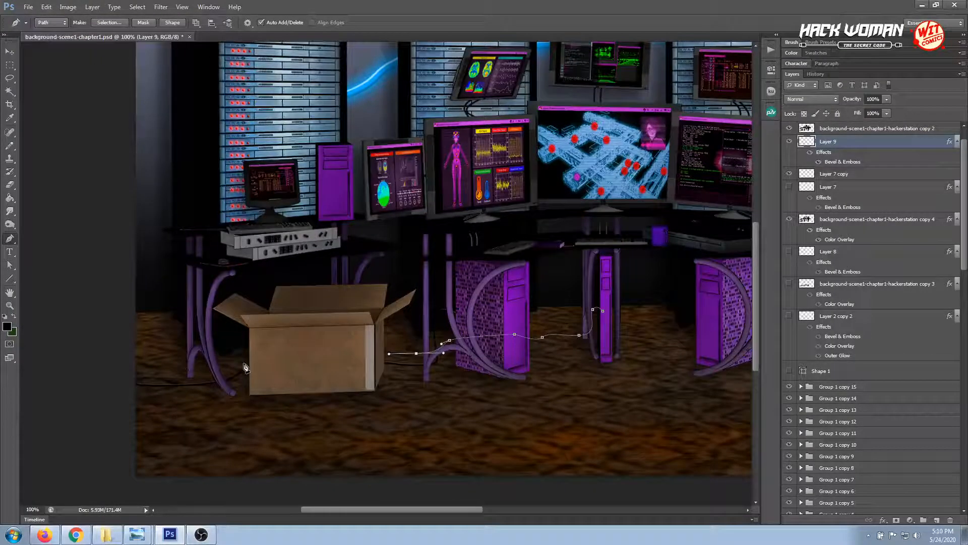
drag(237, 365, 219, 375)
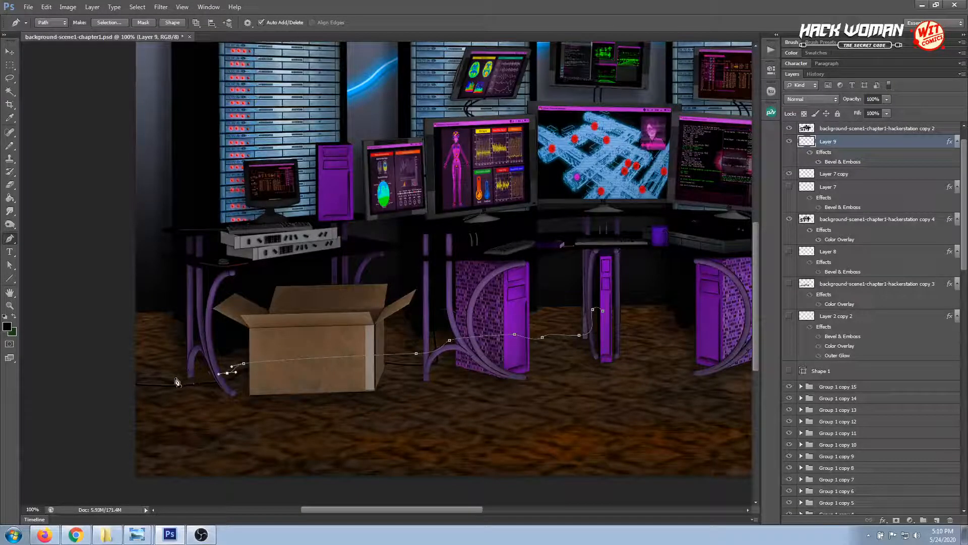
drag(178, 378, 149, 378)
click(148, 377)
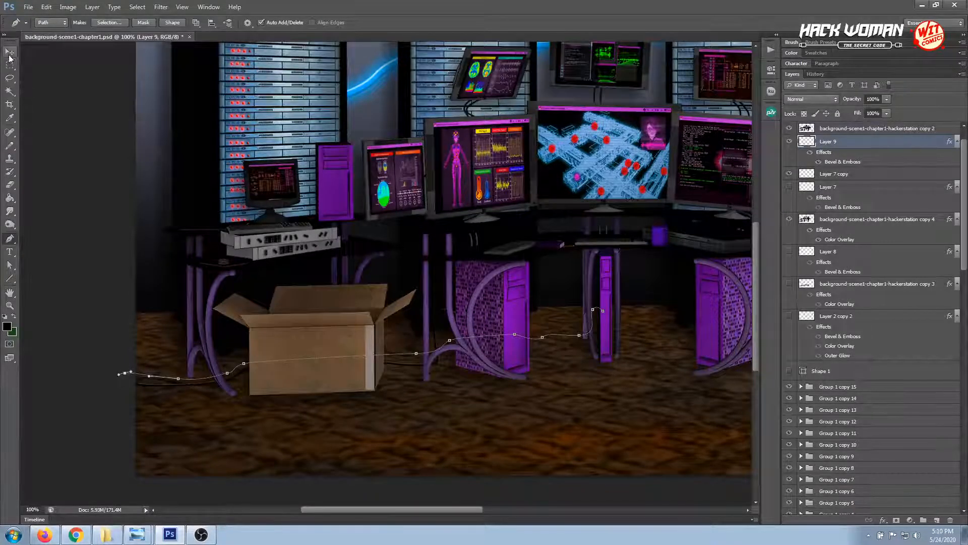
Stroke the second cable path on Layer 9 and hide the path
click(11, 242)
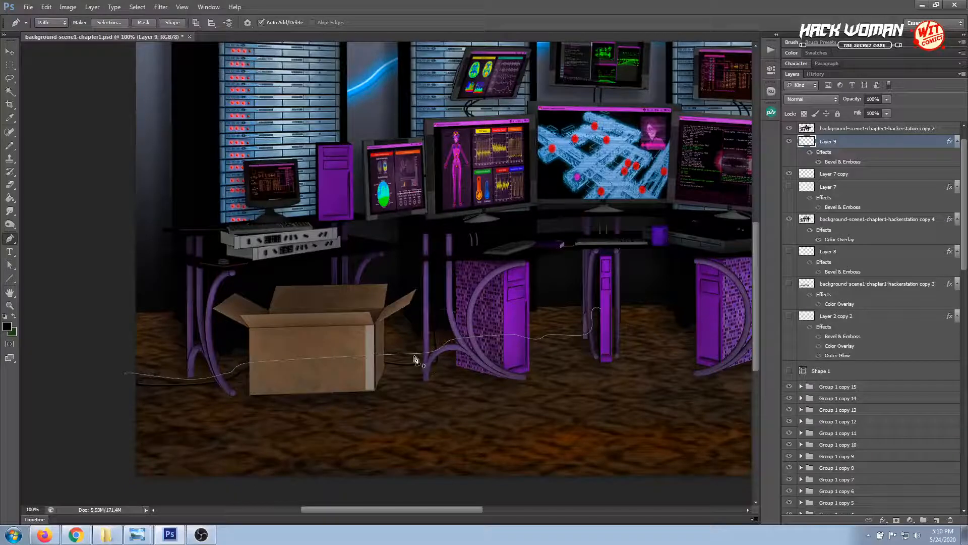
right_click(412, 358)
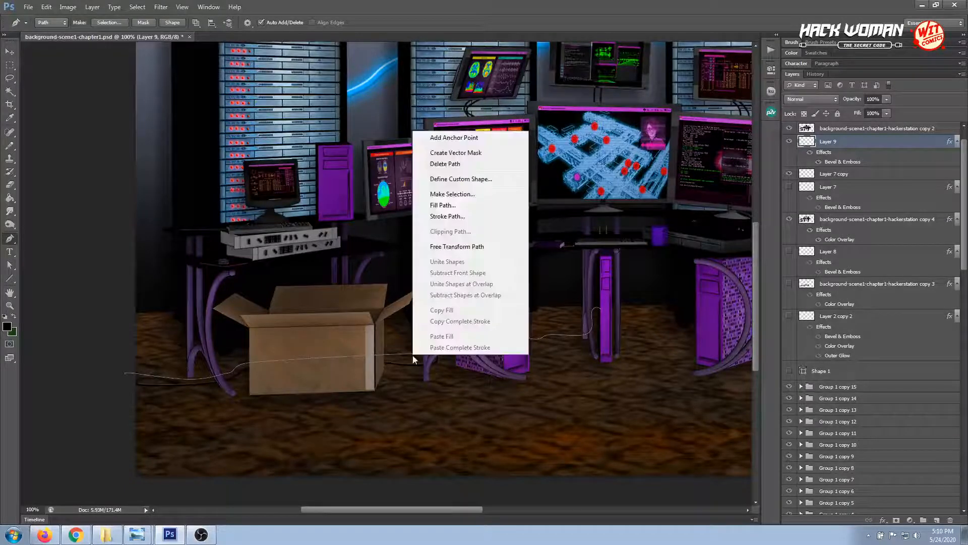
click(450, 216)
click(540, 182)
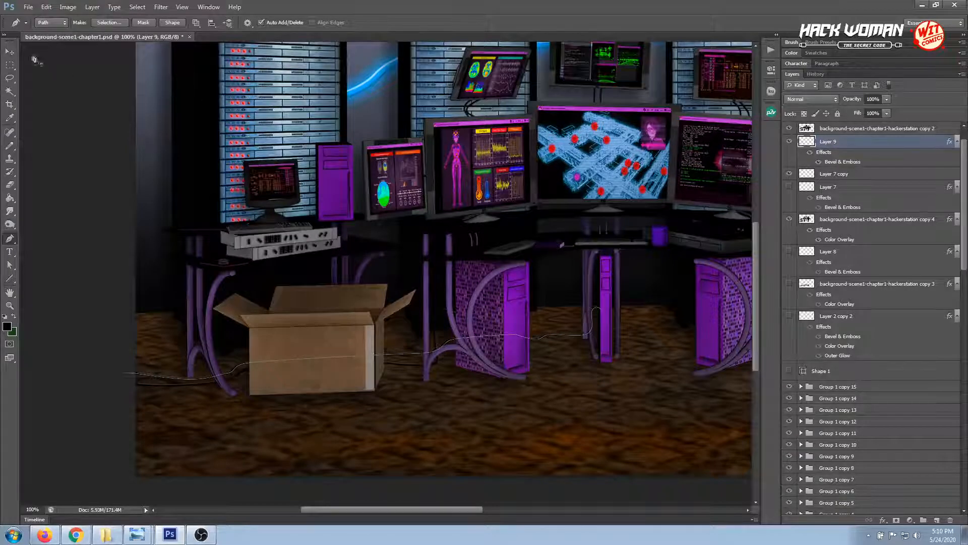
click(10, 52)
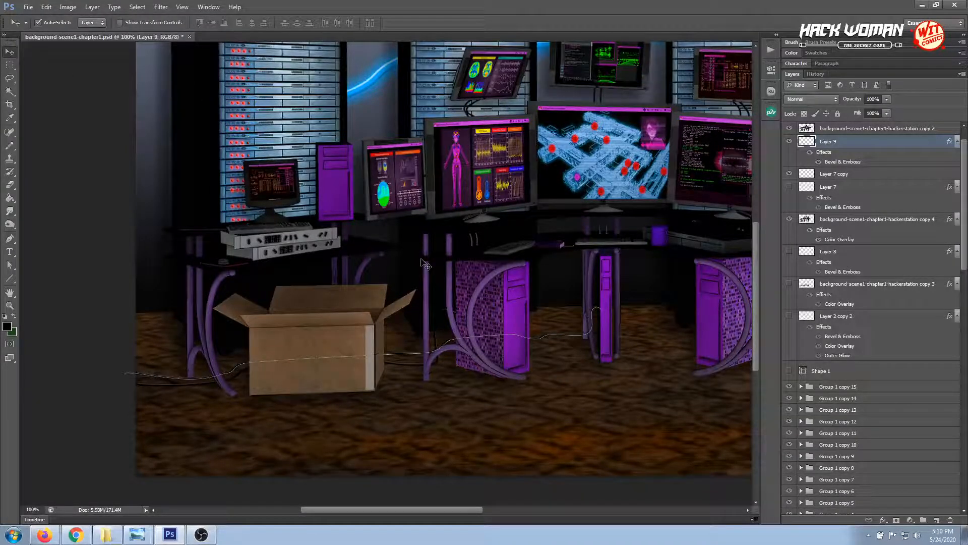
key(Return)
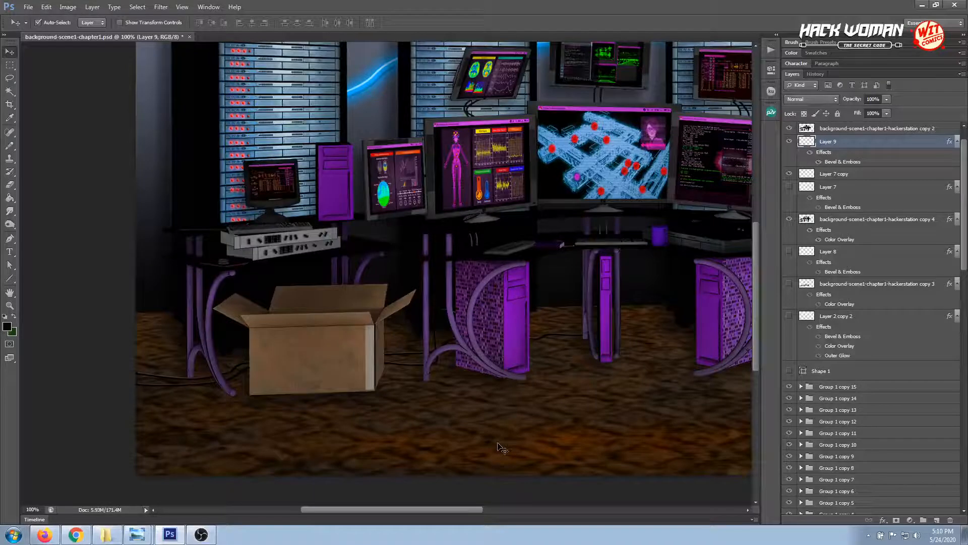
Create a new layer and place it directly below the hackerstation copy 2 layer, above Layer 9
drag(540, 402, 379, 417)
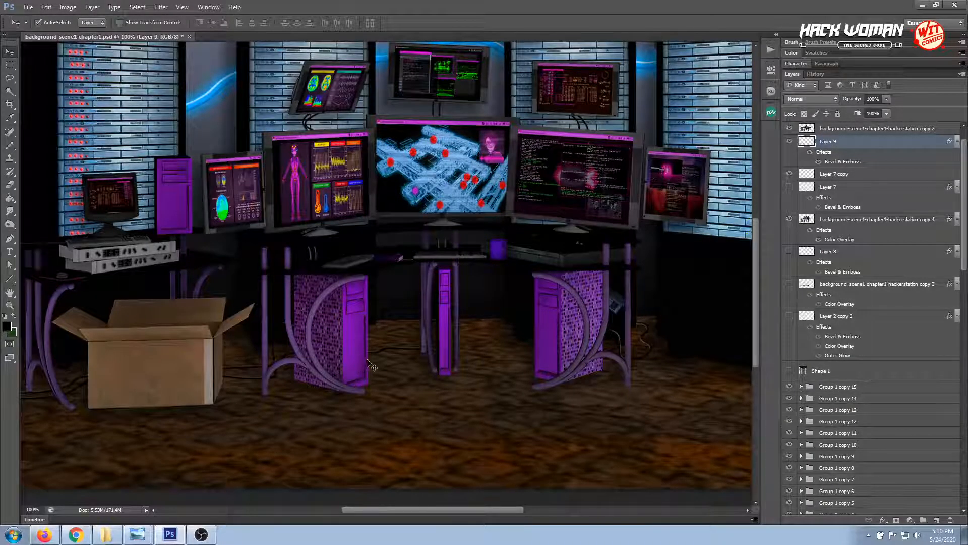
drag(366, 369, 424, 369)
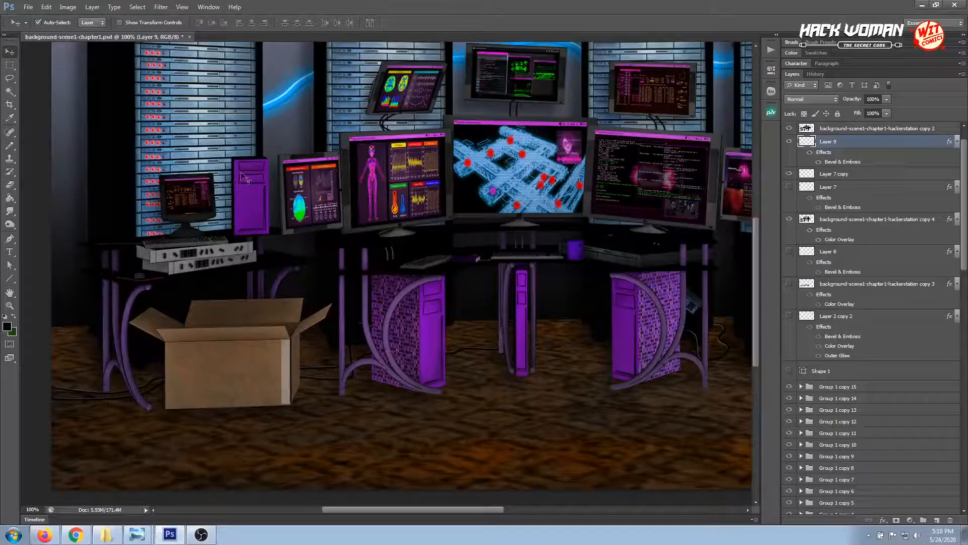
click(186, 208)
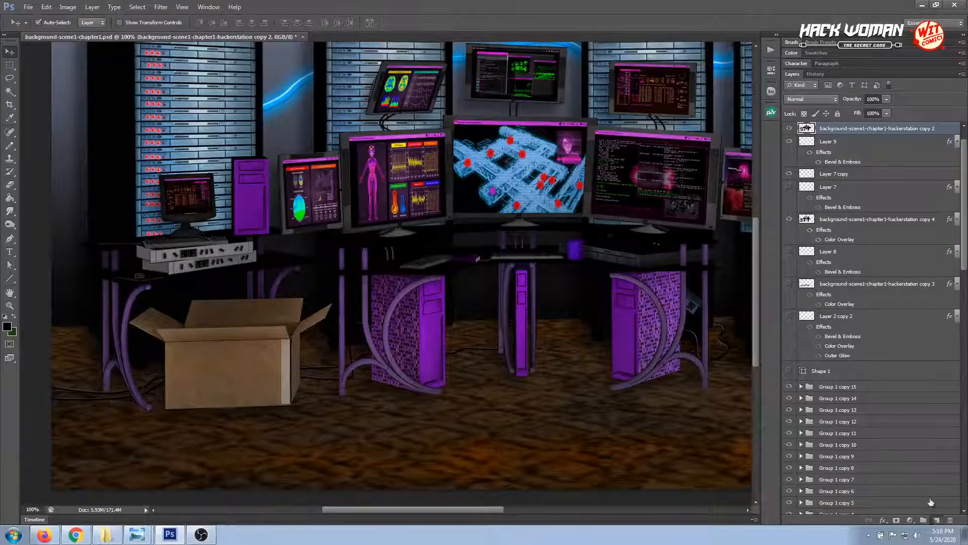
click(936, 520)
drag(852, 133, 842, 150)
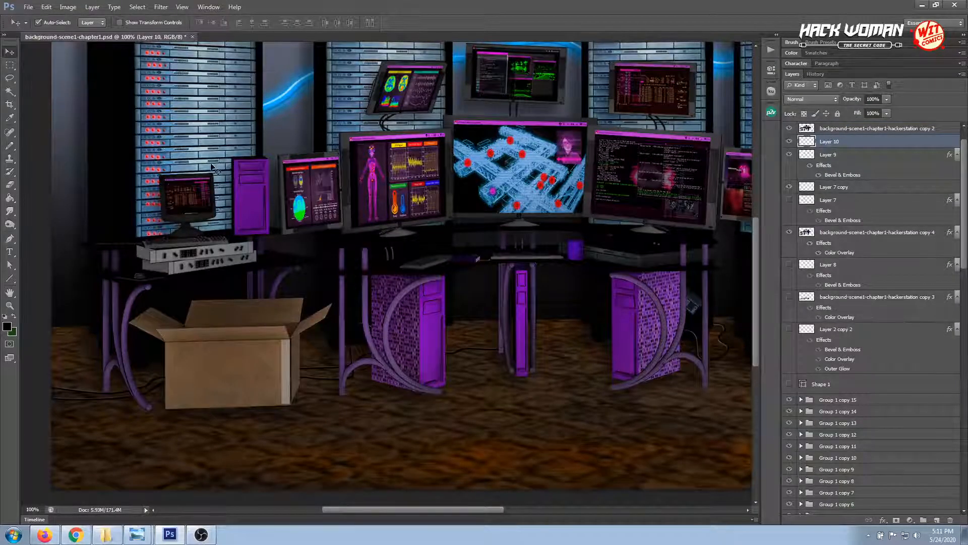
Draw a short curved cable path with the Pen tool from the small monitor on the desk to the purple tower beside it
click(9, 238)
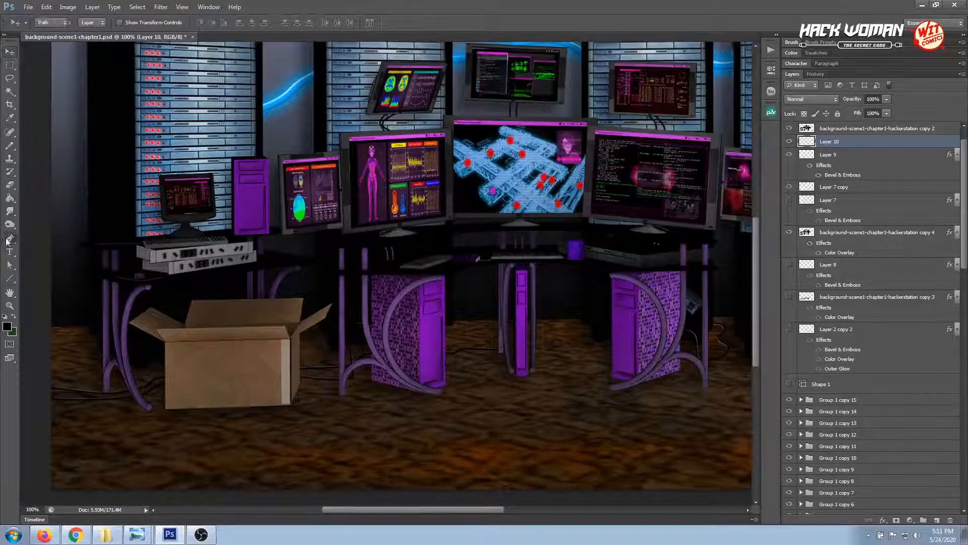
click(197, 212)
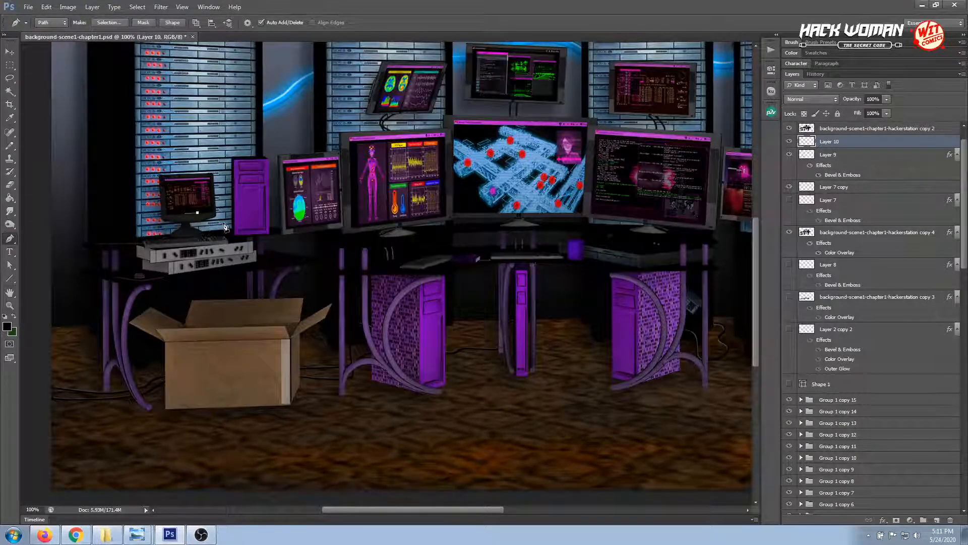
click(218, 230)
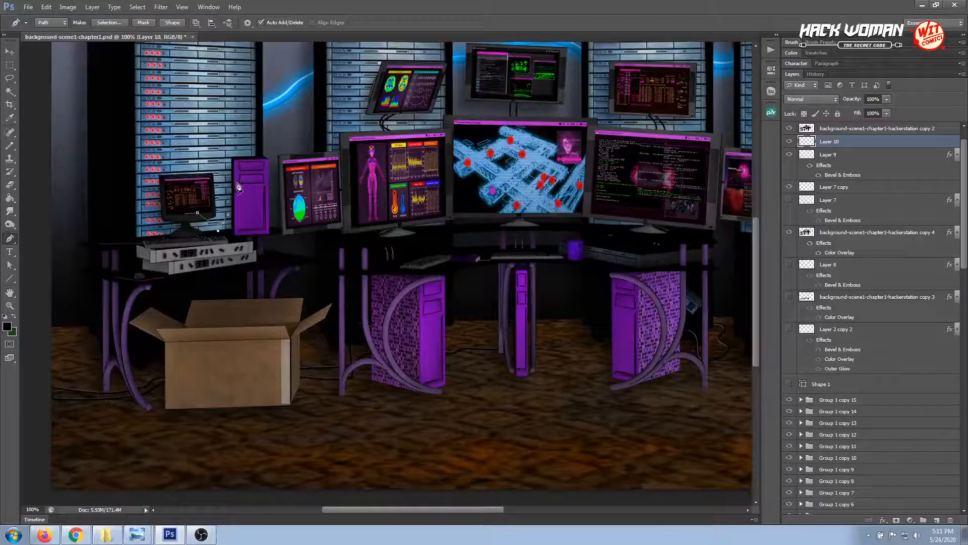
drag(237, 183, 250, 183)
Stroke the short monitor cable path on Layer 10 with the Brush, leaving Simulate Pressure off
click(10, 52)
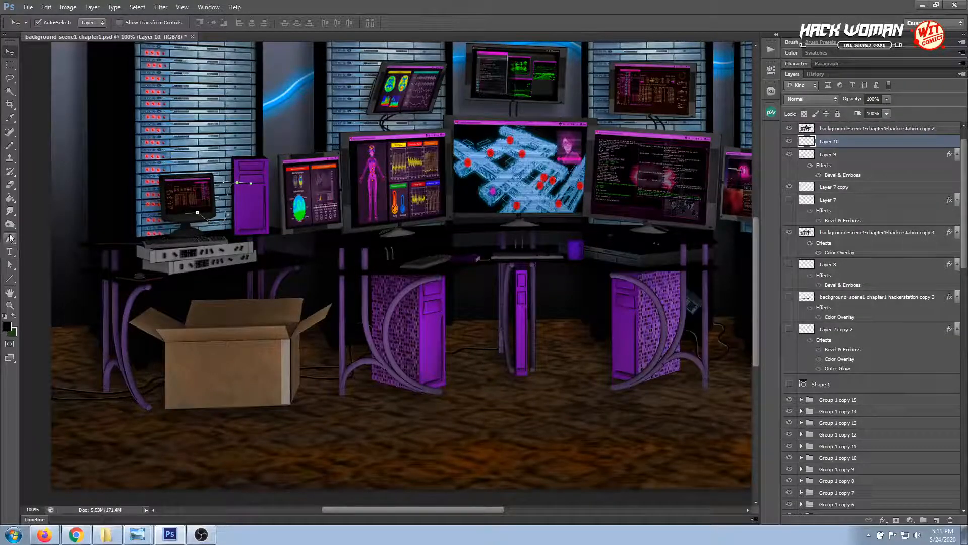
click(10, 239)
right_click(232, 187)
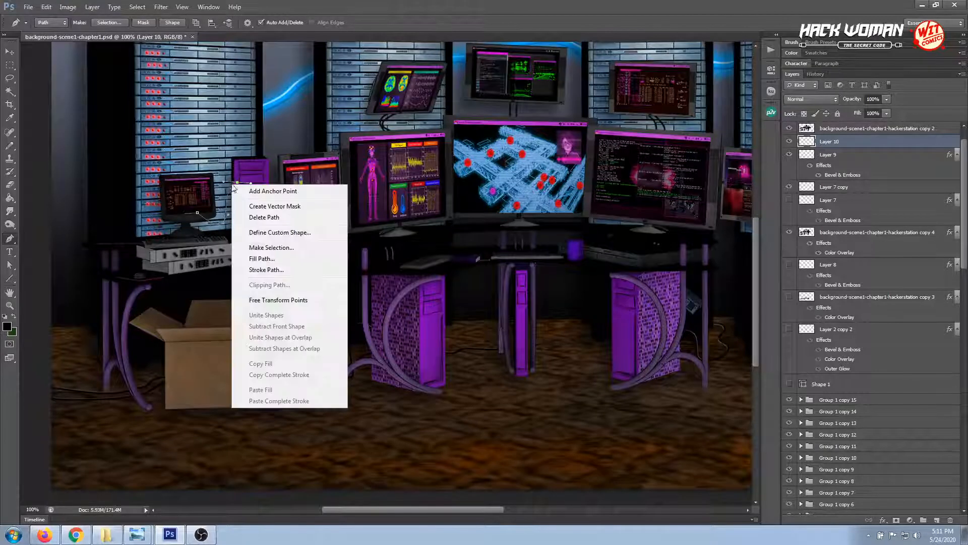
click(272, 270)
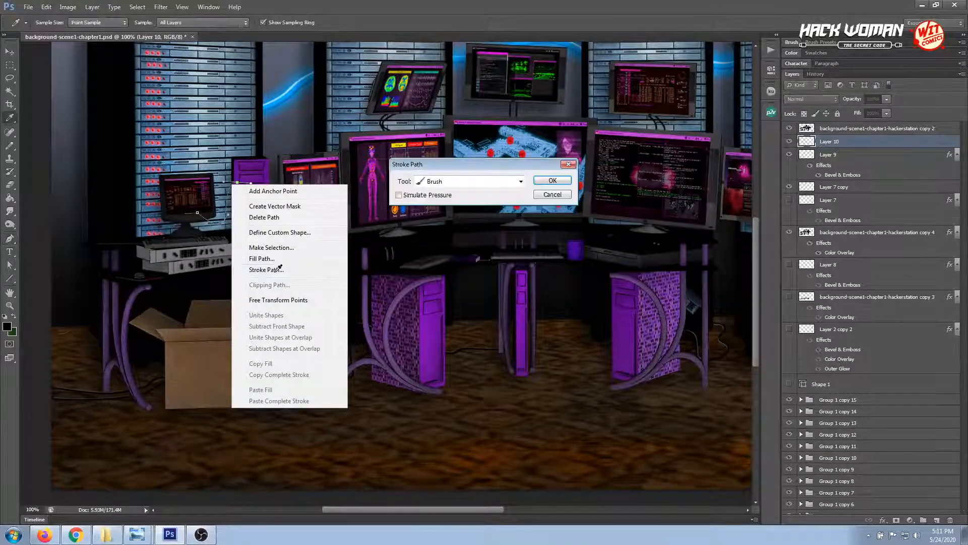
click(553, 180)
click(4, 51)
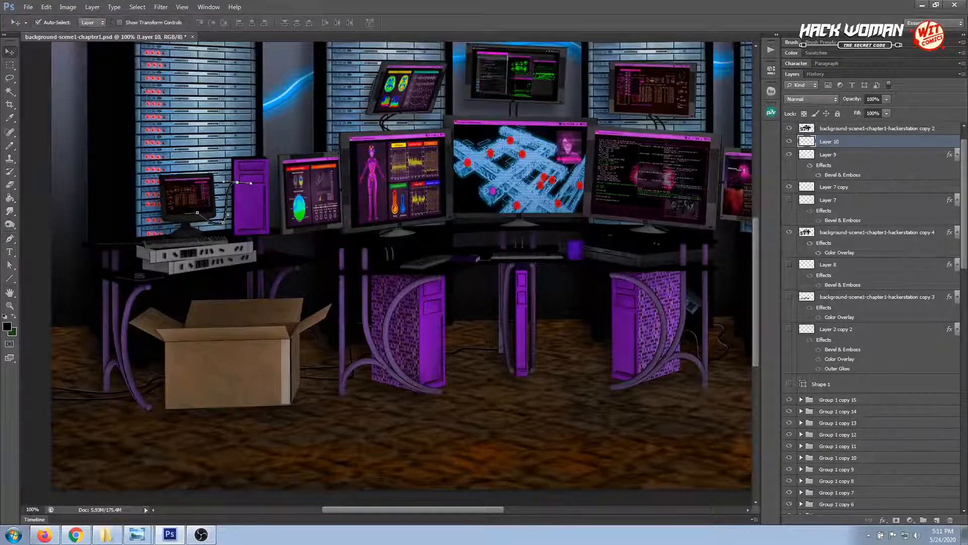
Paste the copied Bevel & Emboss layer style onto Layer 10 and hide the monitor cable path
right_click(849, 145)
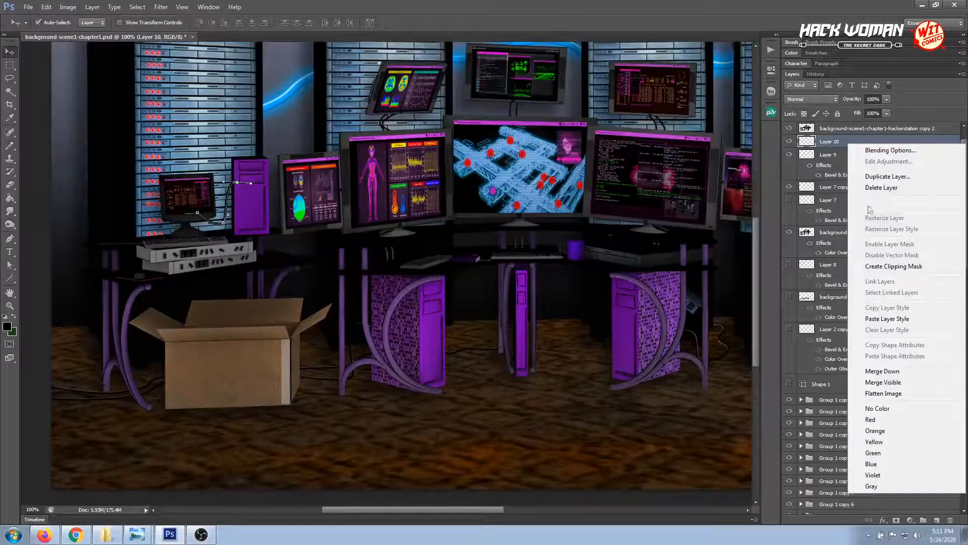
click(891, 318)
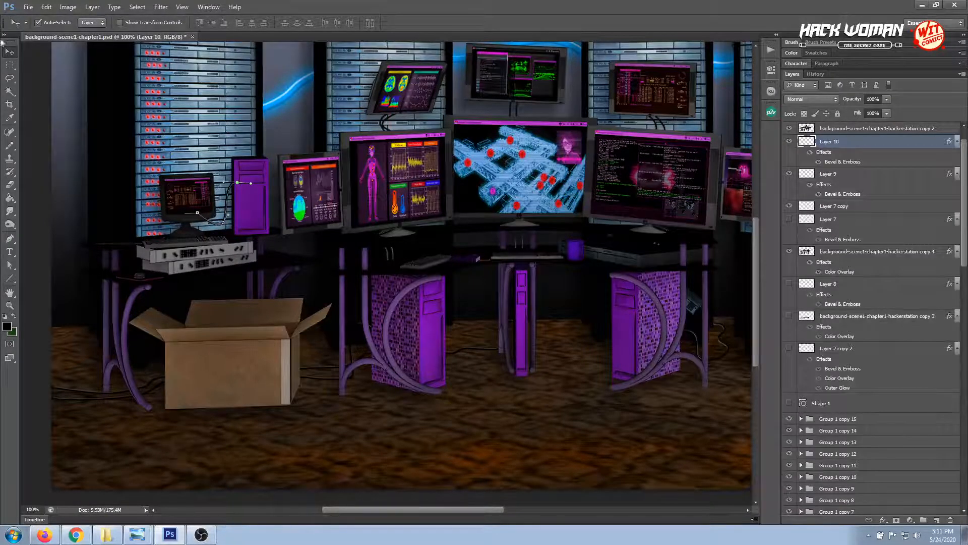
key(Return)
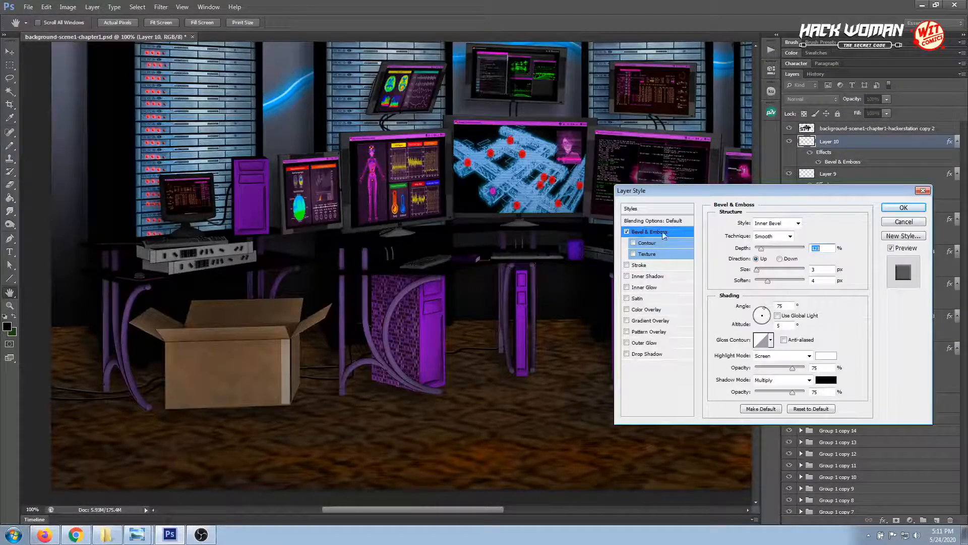
Adjust the Bevel & Emboss light angle on Layer 10 and set its altitude to 5°
drag(761, 323, 764, 314)
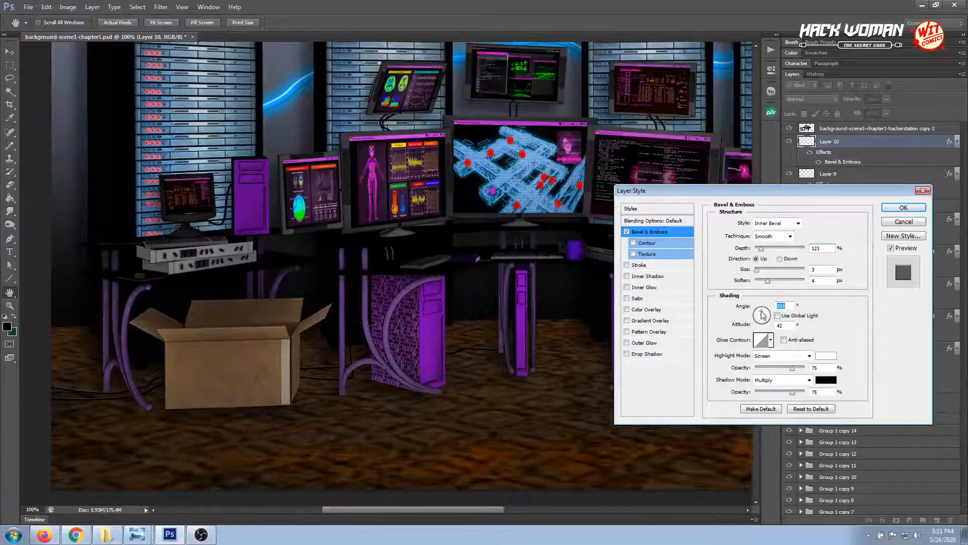
drag(759, 313, 763, 312)
drag(760, 315, 760, 314)
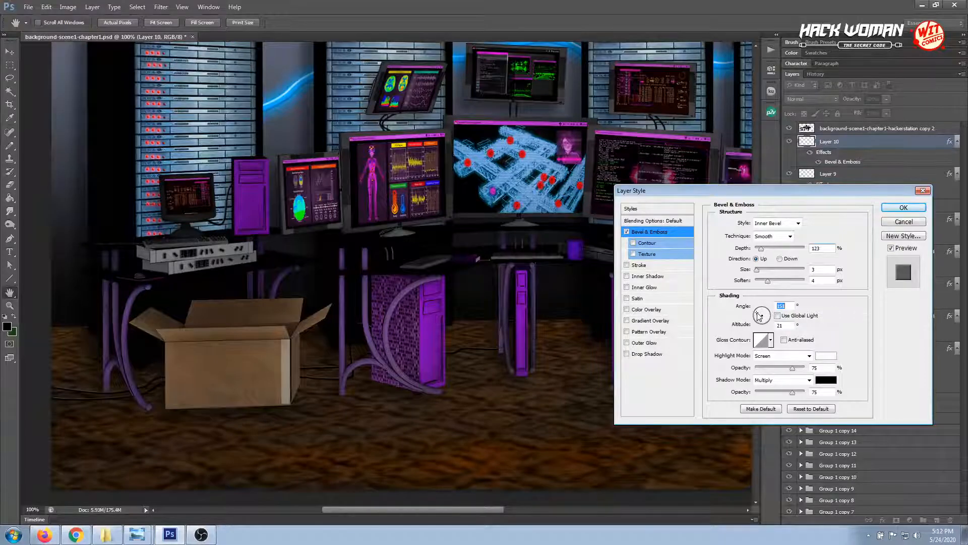
drag(760, 316, 759, 313)
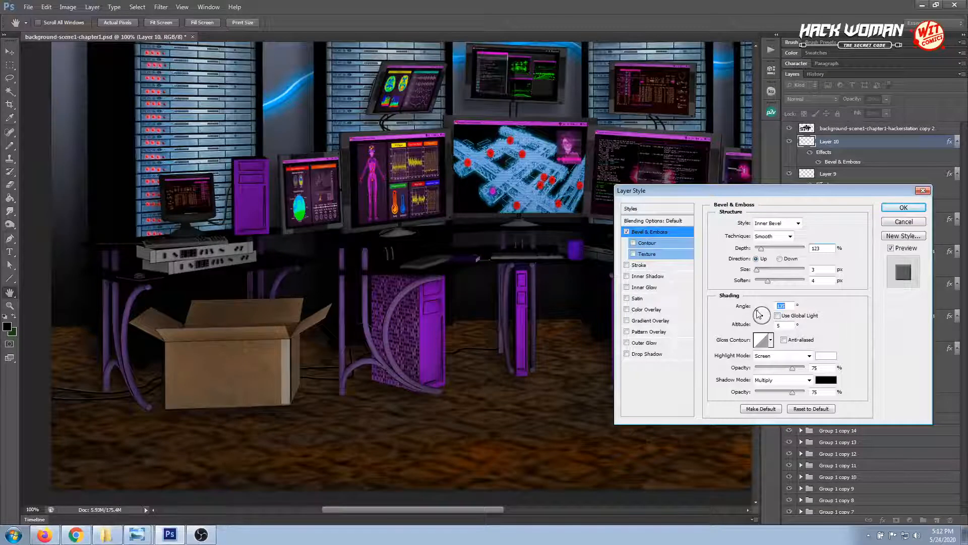
click(889, 210)
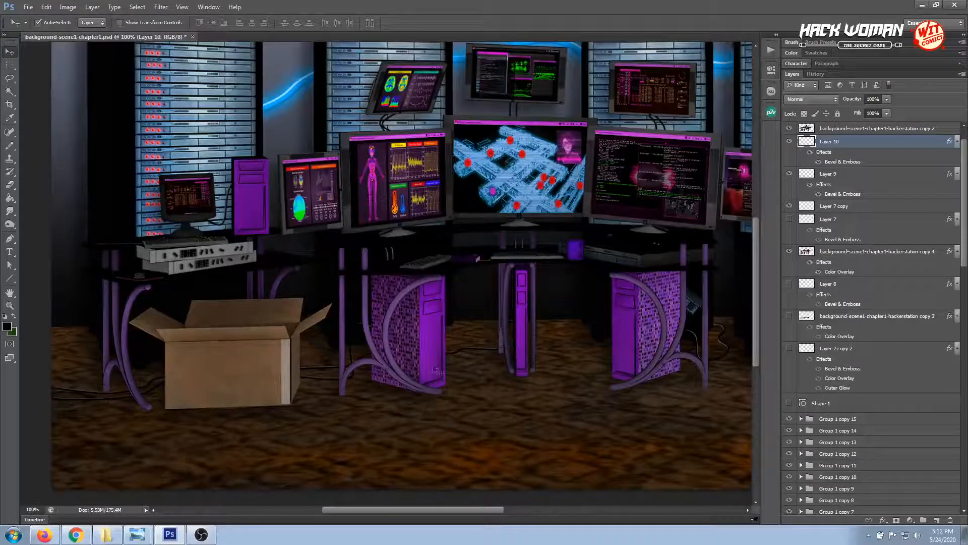
Create a new layer between the hackerstation copy 2 layer and Layer 10 for the cable near the far-right monitors
key(ctrl+minus)
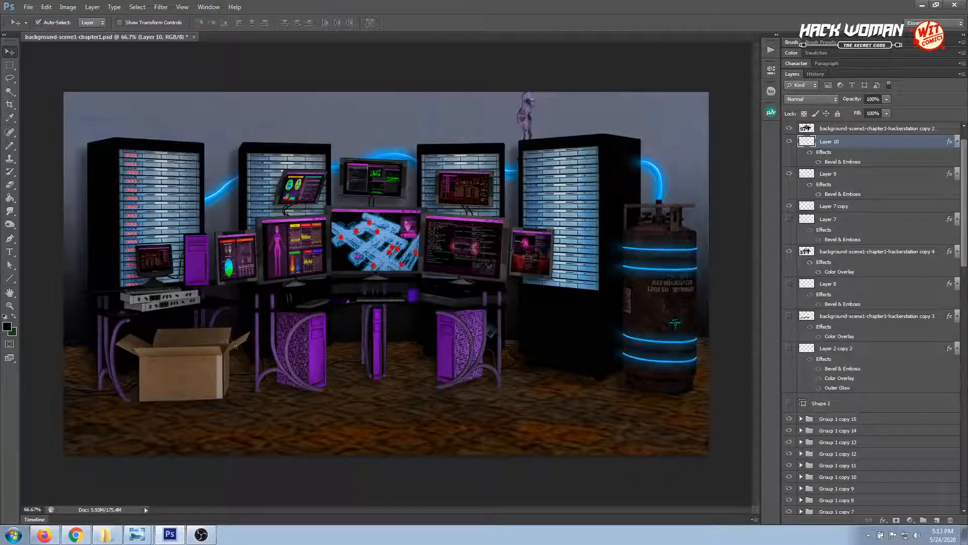
click(9, 305)
click(514, 286)
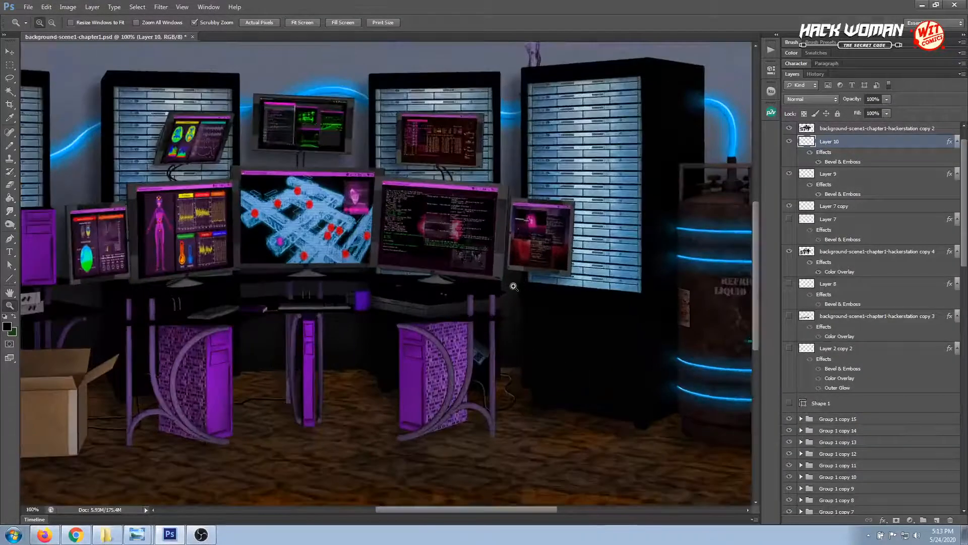
click(514, 286)
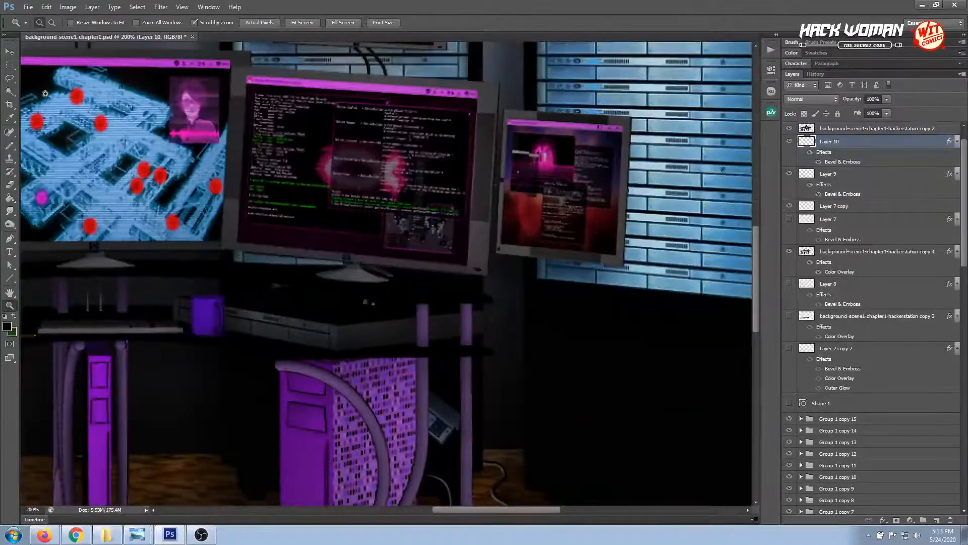
click(7, 55)
click(827, 129)
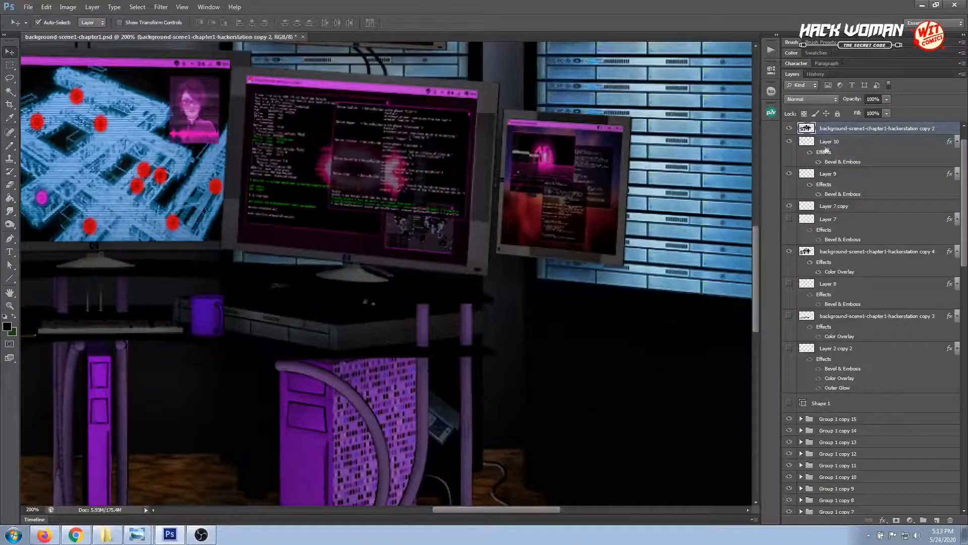
click(937, 520)
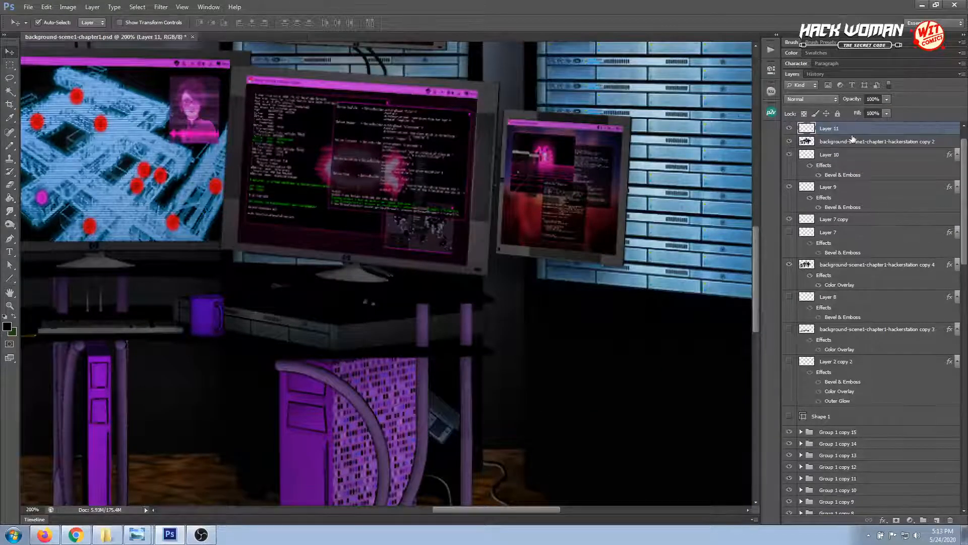
drag(852, 134, 851, 148)
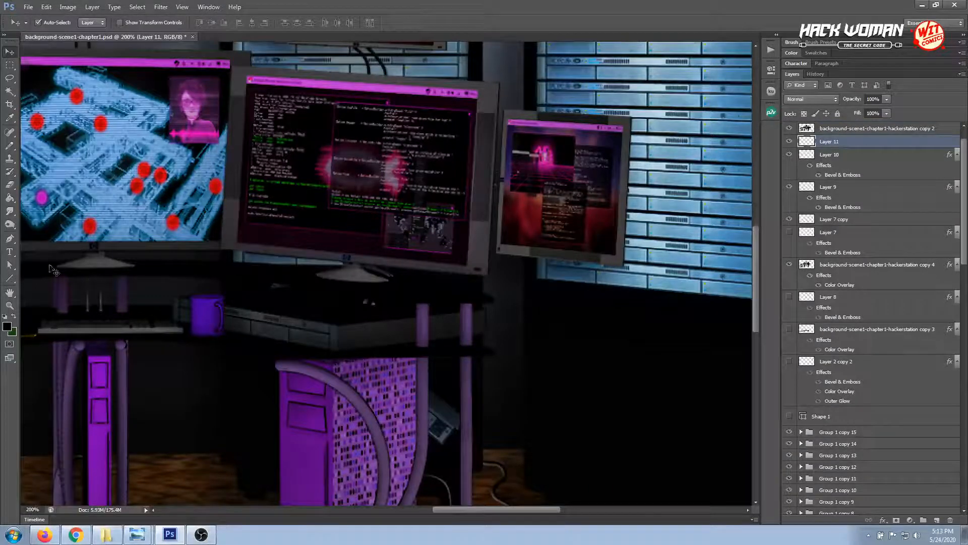
Draw a short curved cable path with the Pen tool from the desk's right end up behind the large code monitor
click(9, 238)
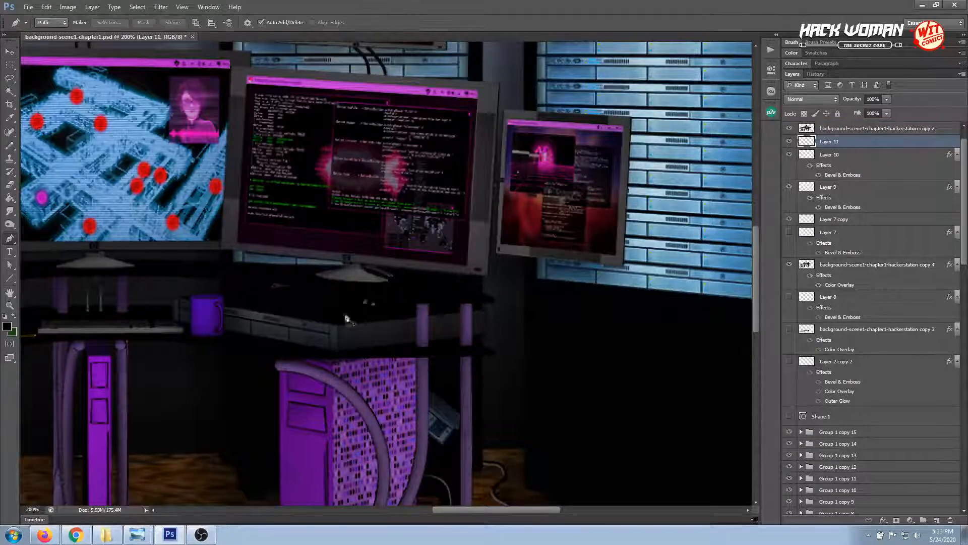
click(478, 321)
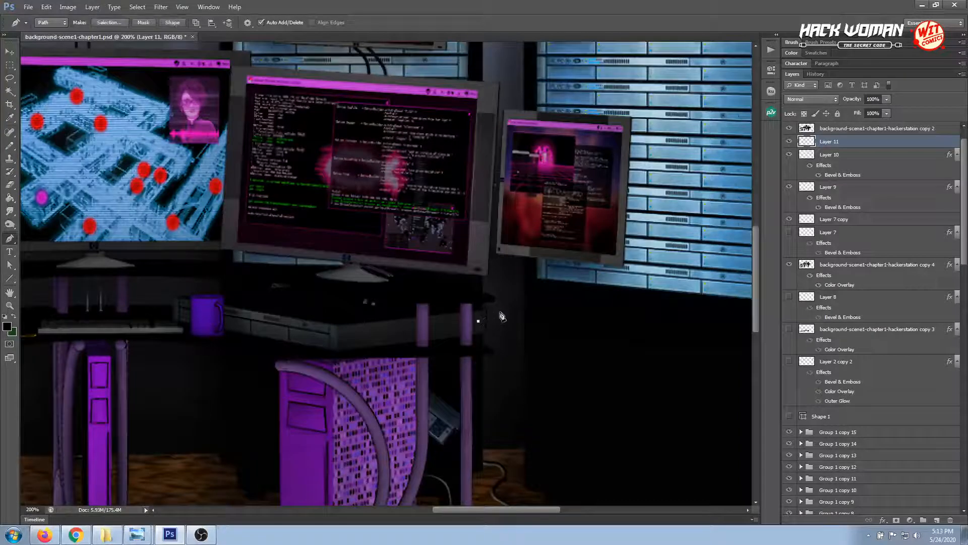
drag(503, 301, 504, 297)
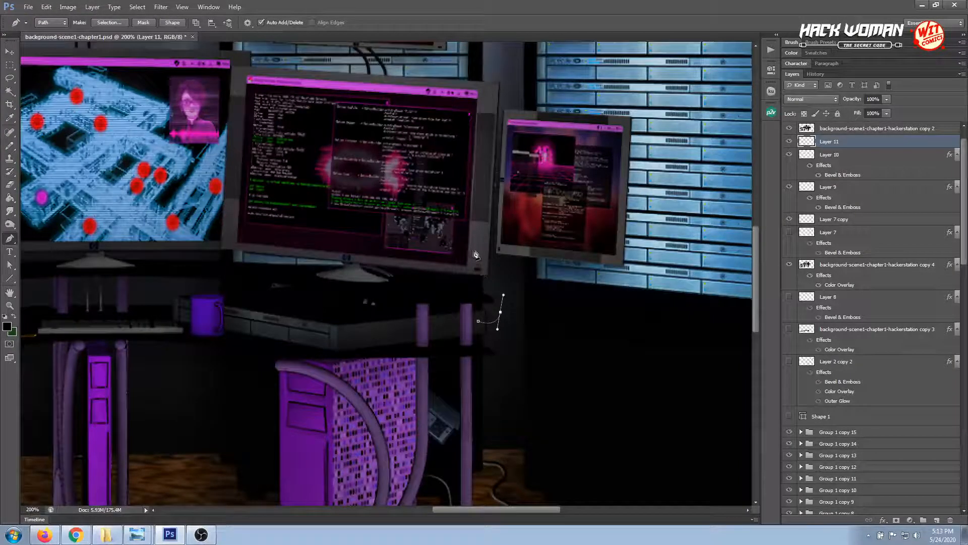
drag(471, 238, 478, 223)
click(9, 51)
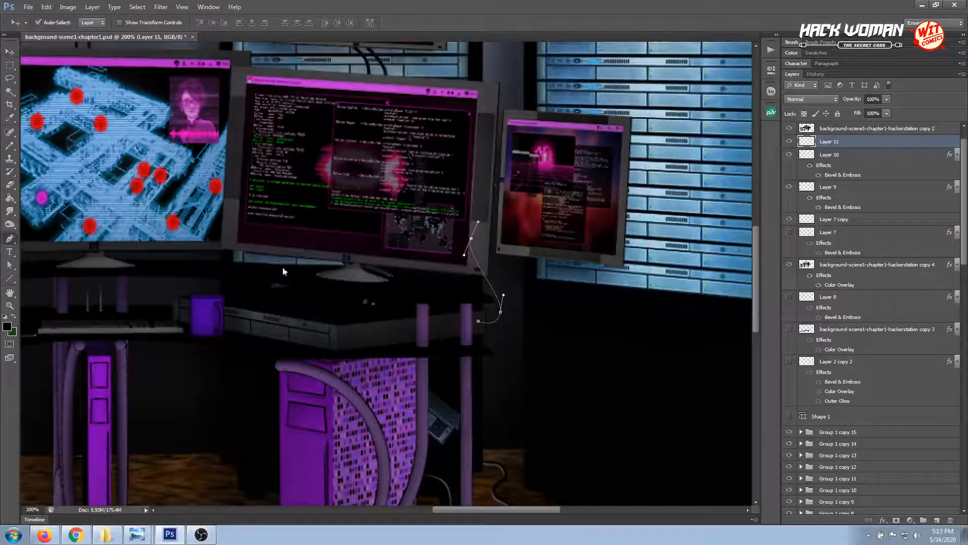
Stroke the curved cable path beside the code monitor on Layer 11
click(9, 238)
right_click(500, 303)
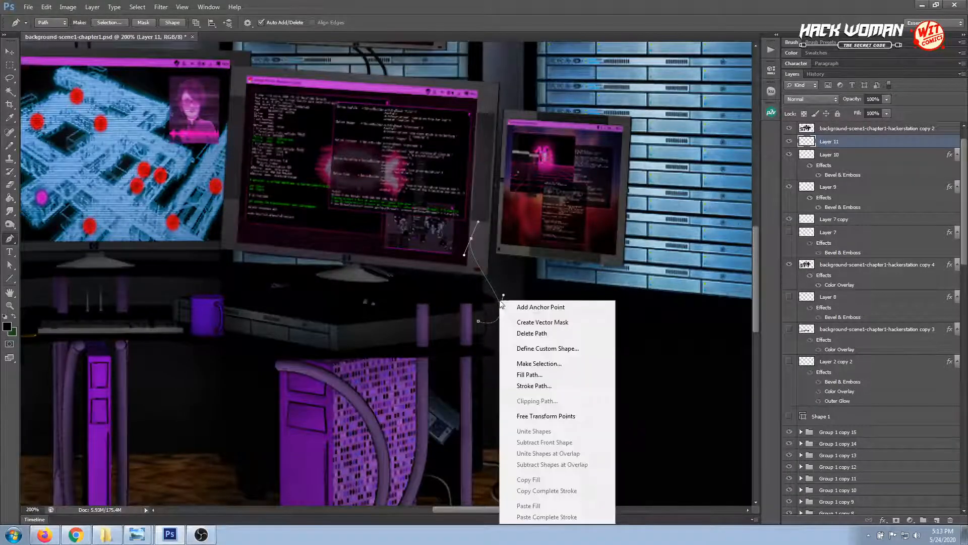
click(532, 386)
click(548, 182)
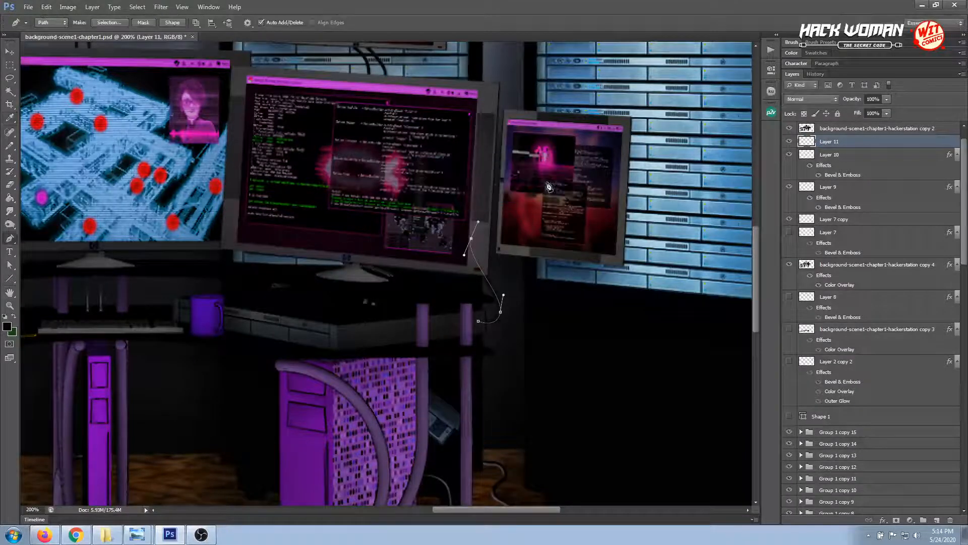
Paste the copied Bevel & Emboss layer style onto Layer 11 and hide the cable path
click(10, 52)
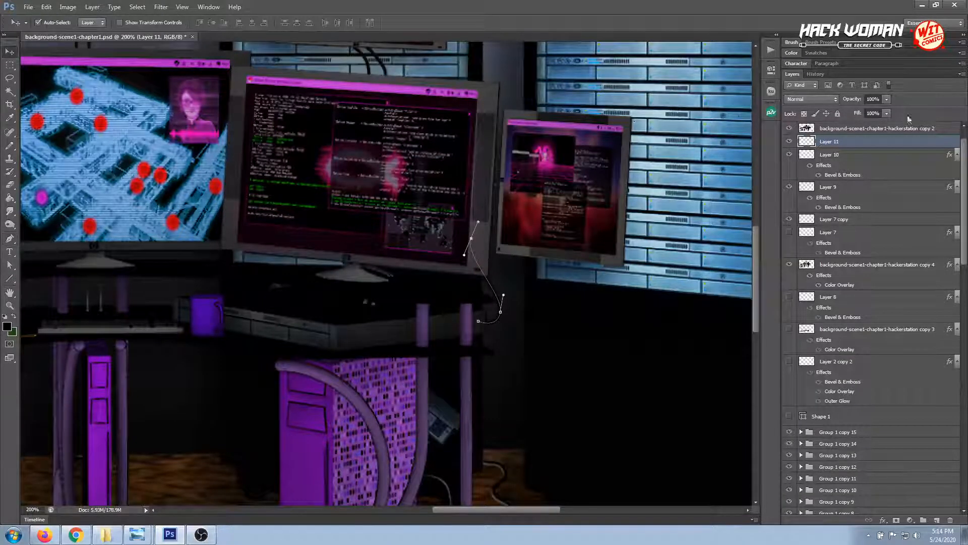
right_click(840, 142)
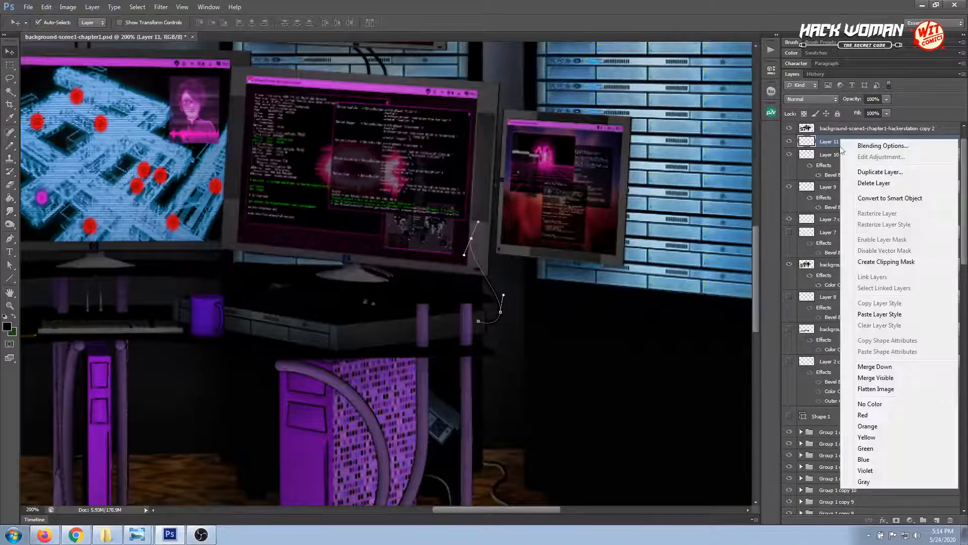
click(880, 314)
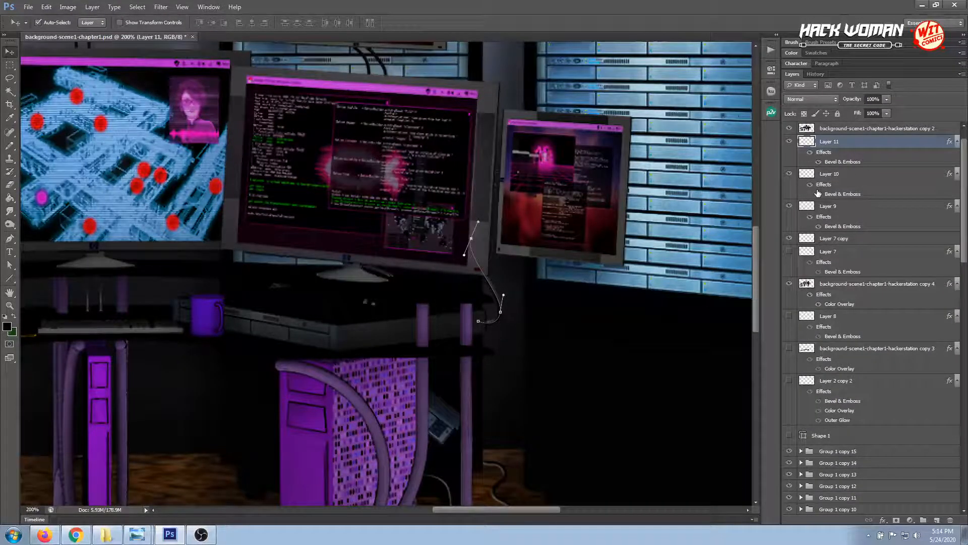
key(Return)
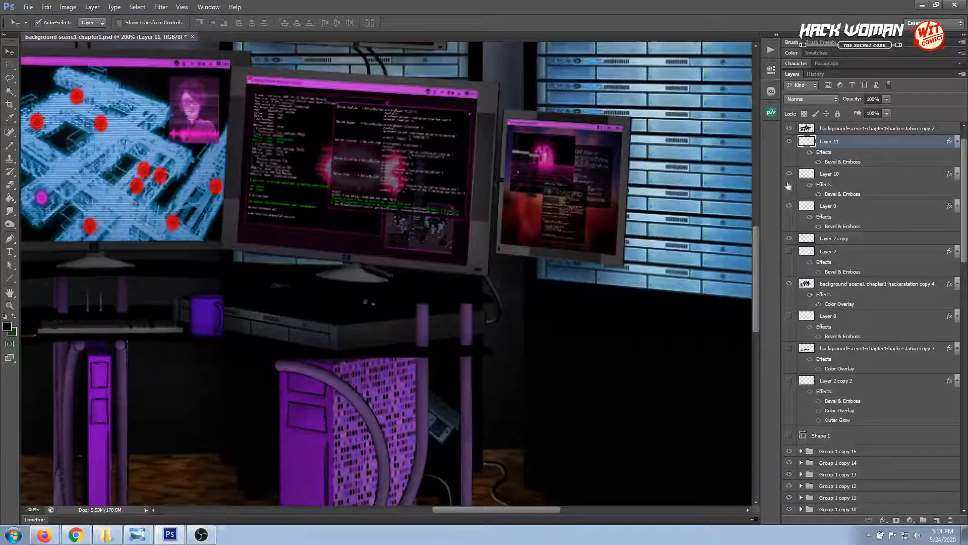
Set the Bevel & Emboss Soften on Layer 11 to 0 px and lower its Depth
double_click(830, 162)
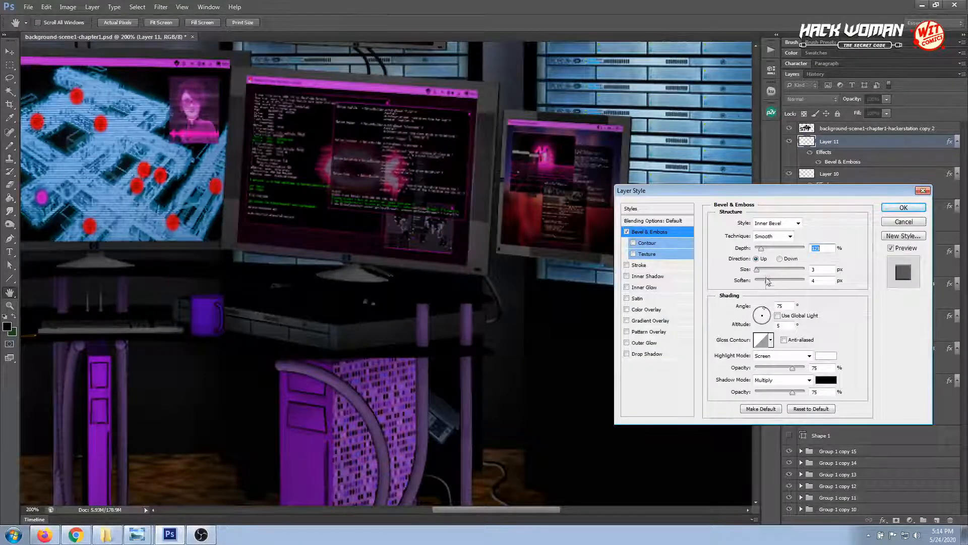
drag(766, 287, 758, 285)
drag(761, 249, 758, 249)
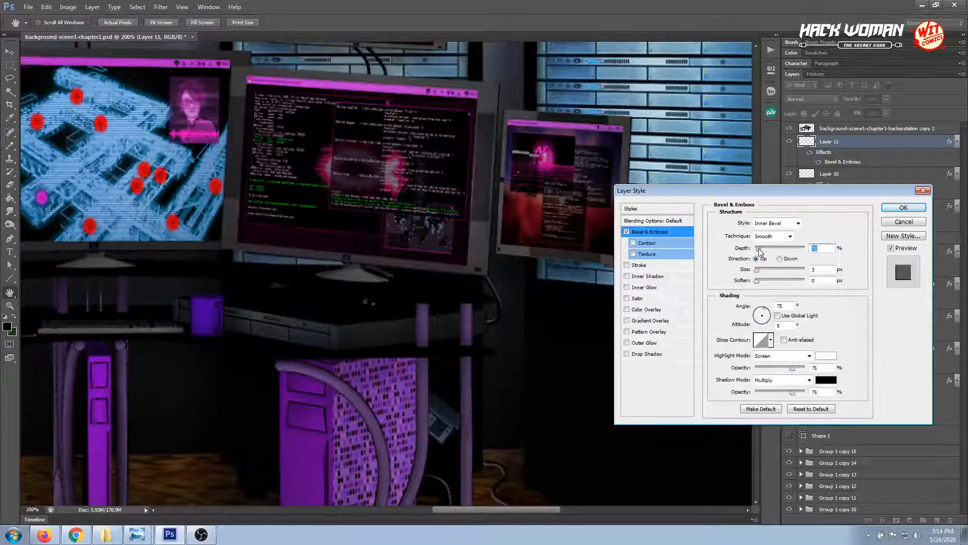
drag(760, 251, 762, 251)
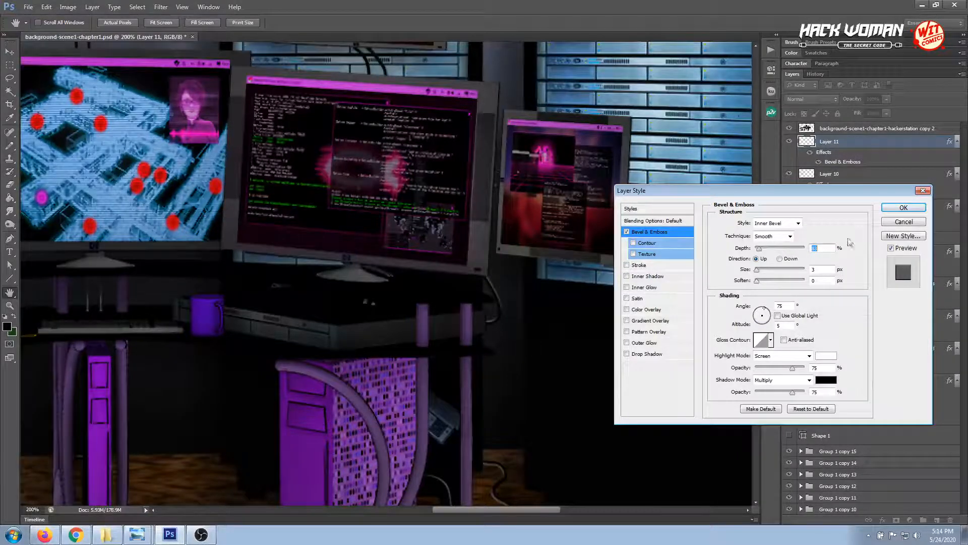
click(903, 207)
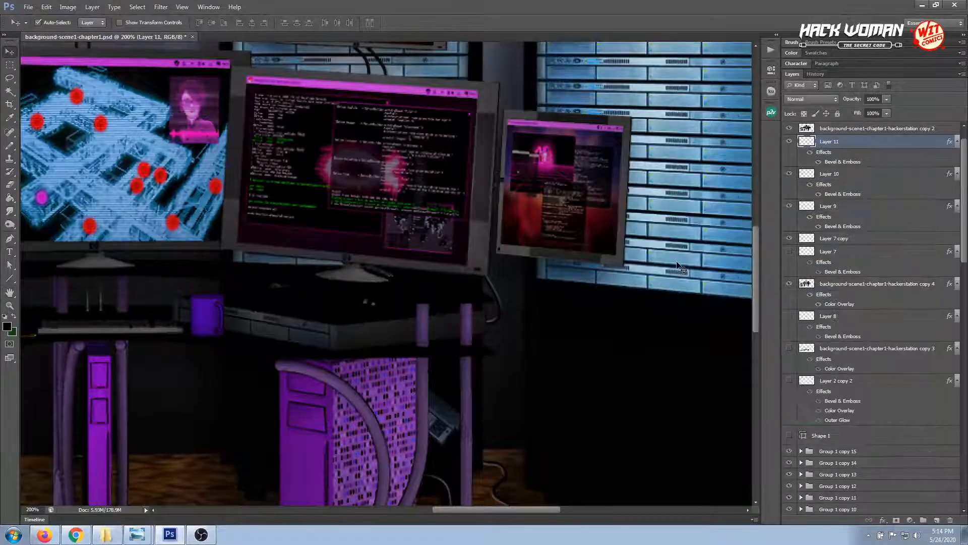
Examine the cables, monitors and server racks across the scene at 100% zoom
key(ctrl+minus)
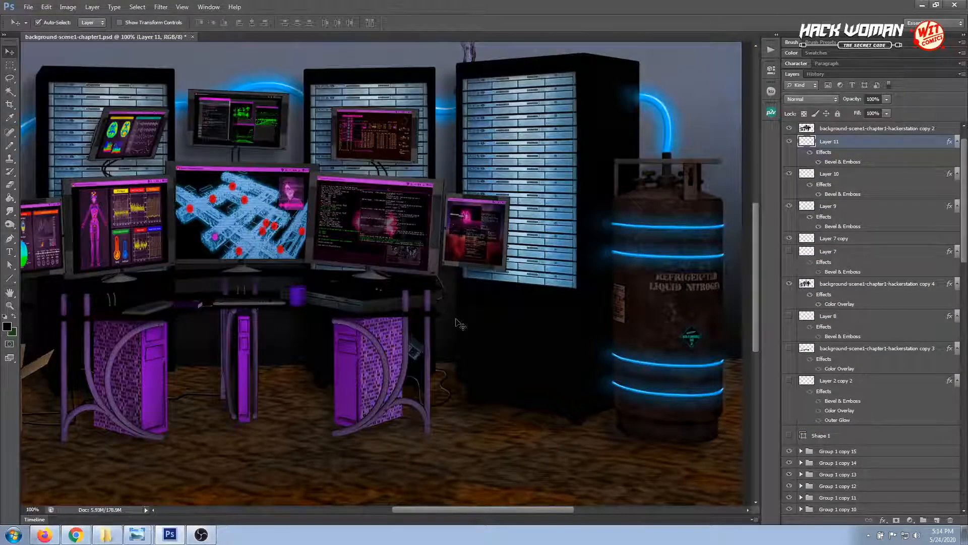
drag(352, 304, 513, 337)
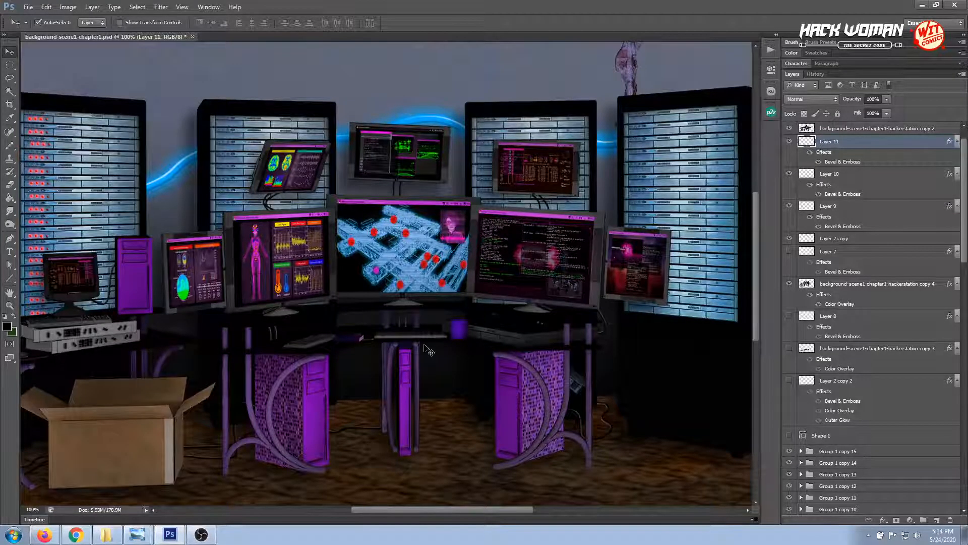
drag(373, 345, 395, 330)
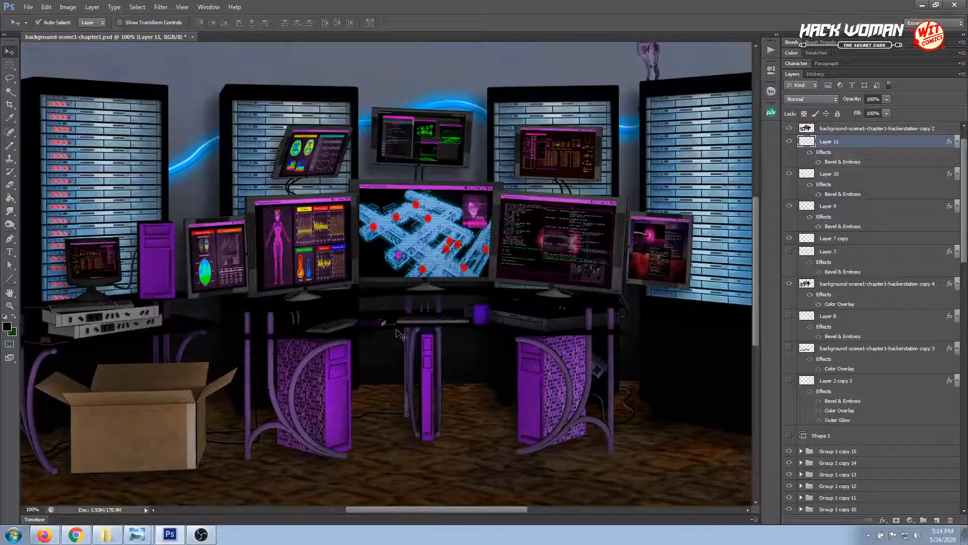
drag(352, 328, 440, 317)
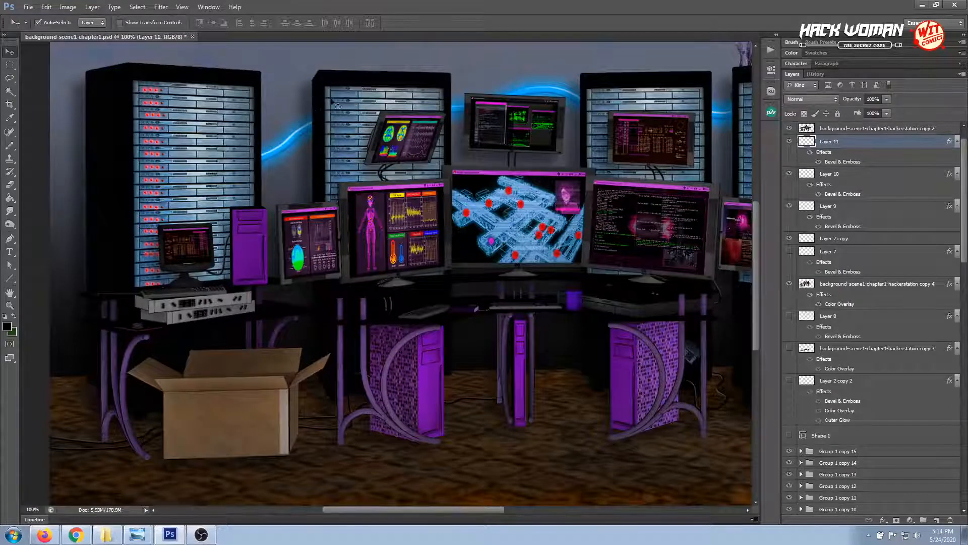
drag(608, 207, 443, 200)
drag(670, 158, 564, 153)
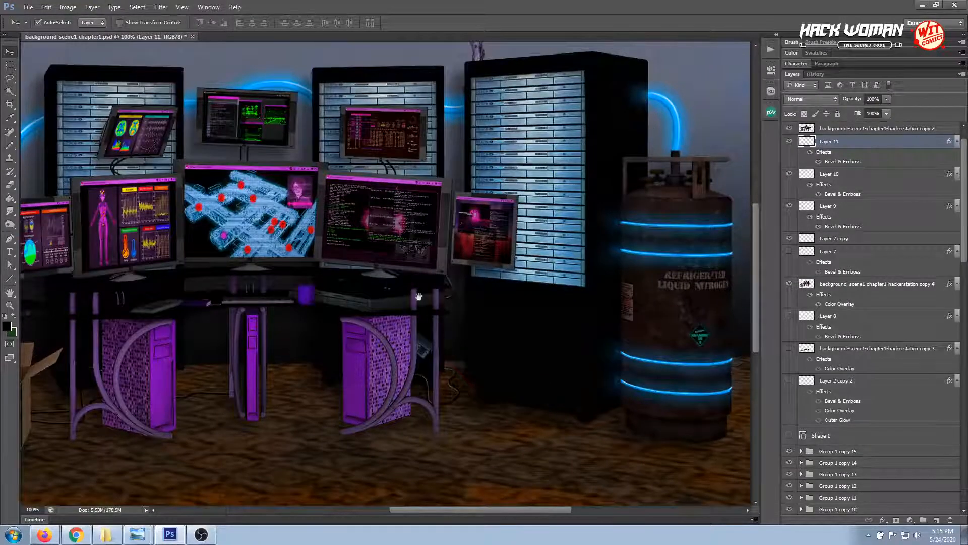
drag(414, 302, 666, 310)
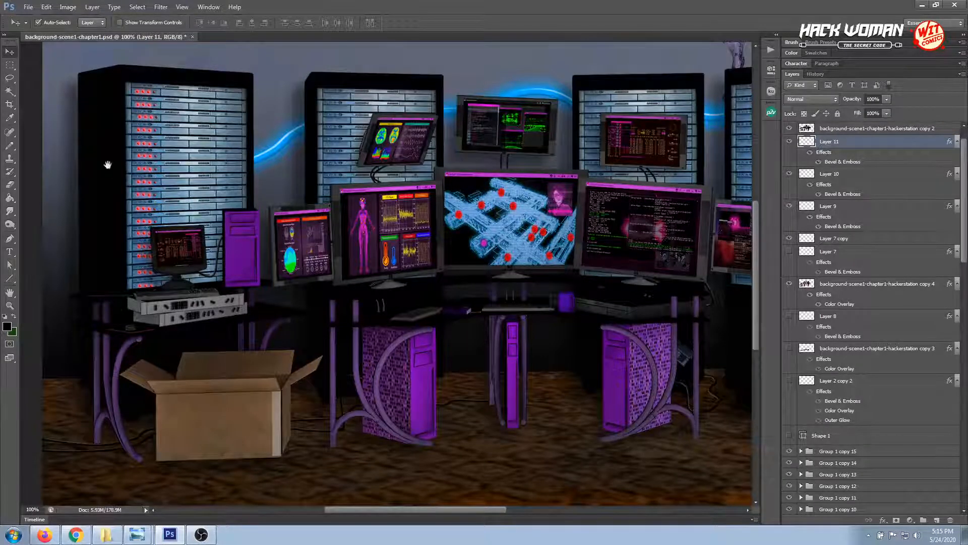
Create a new layer between the webservers copy and webservers copy 2 layers for the leftmost server rack's cables
drag(108, 165, 463, 346)
key(ctrl+plus)
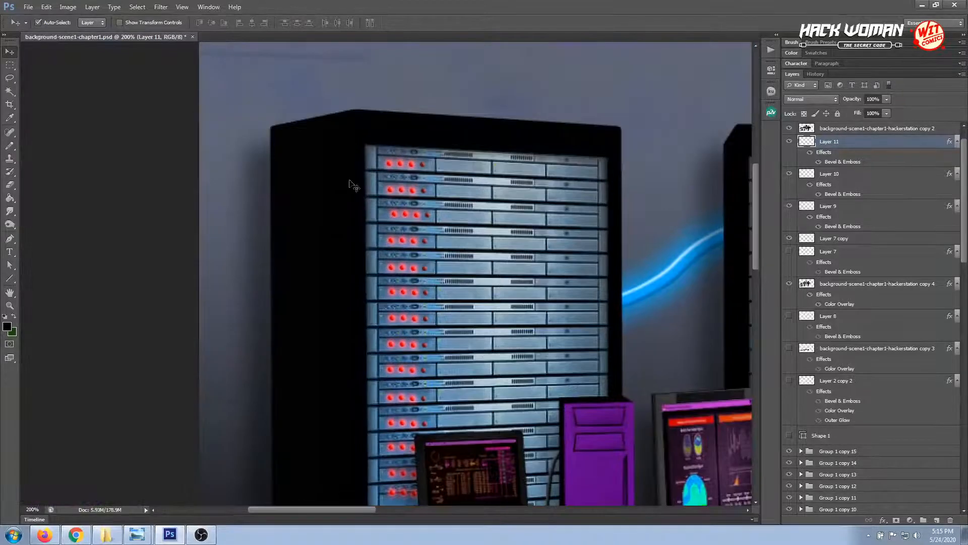
click(353, 185)
scroll(877, 461, down, 3)
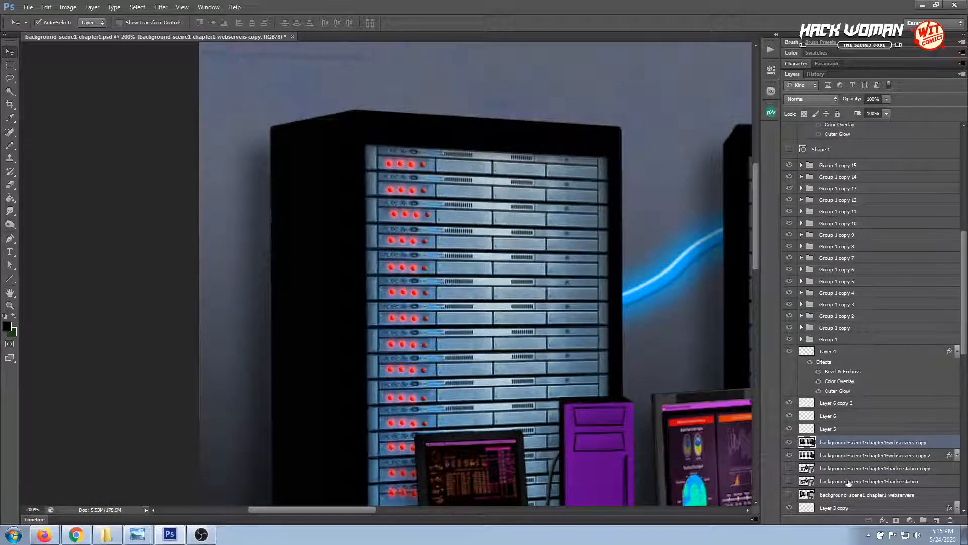
click(936, 520)
mouse_move(873, 448)
mouse_down()
mouse_move(874, 461)
mouse_move(857, 460)
mouse_up()
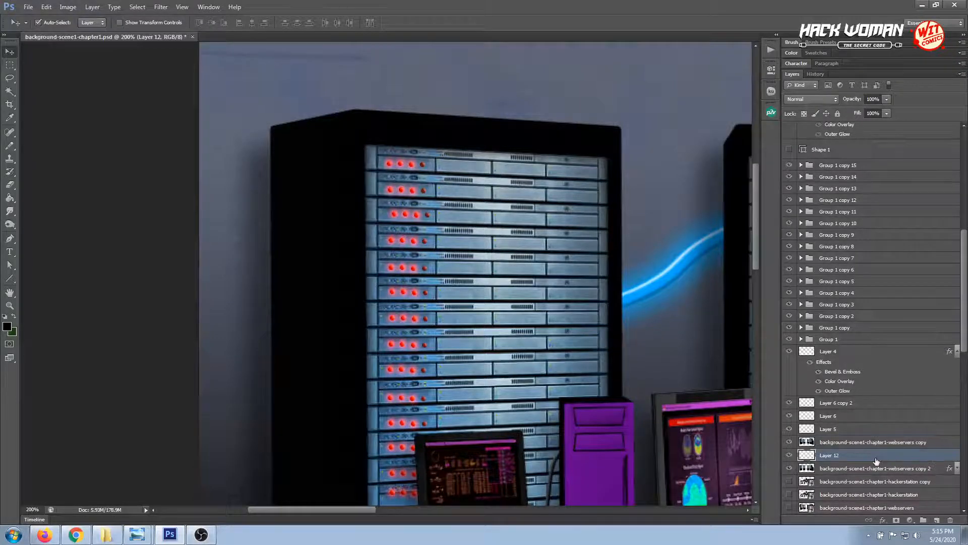
Draw a short looped cable path with the Pen tool on the upper outer edge of the leftmost server rack
click(9, 237)
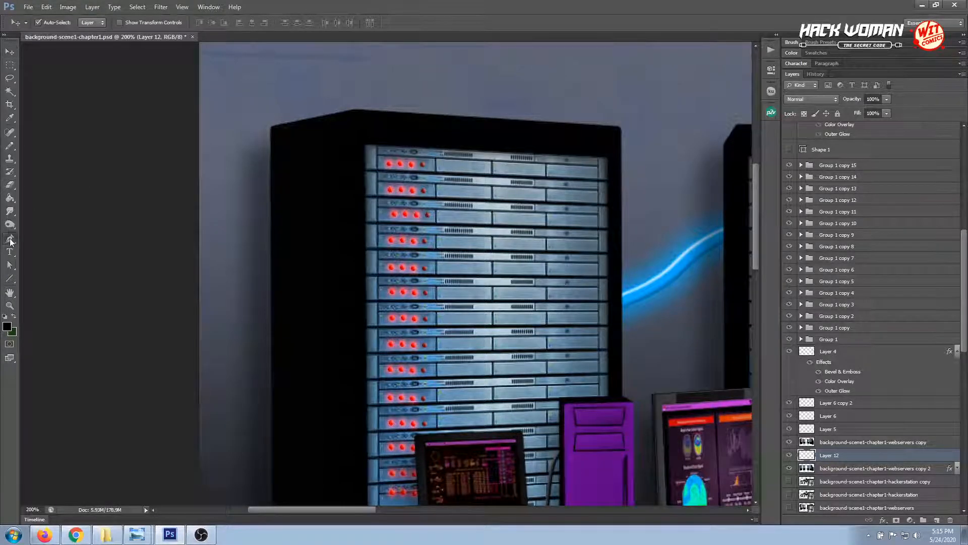
click(278, 153)
drag(276, 190, 326, 209)
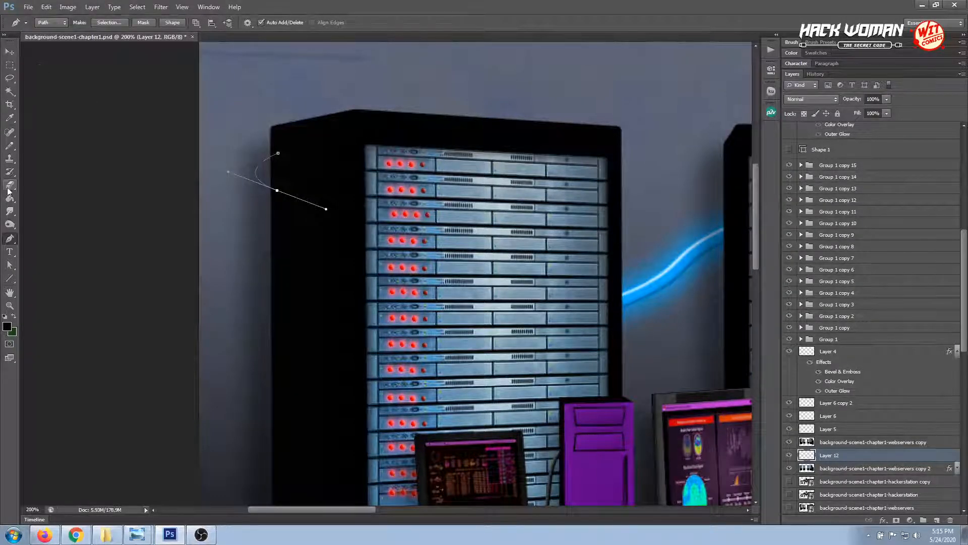
Stroke the looped cable path on Layer 12, then paste the copied Bevel & Emboss layer style onto that layer
right_click(271, 190)
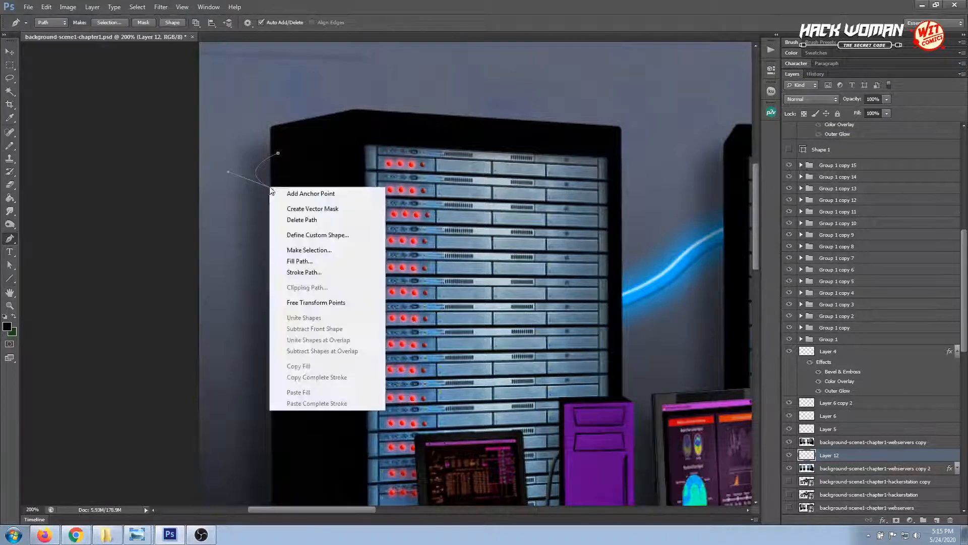
click(325, 271)
click(564, 181)
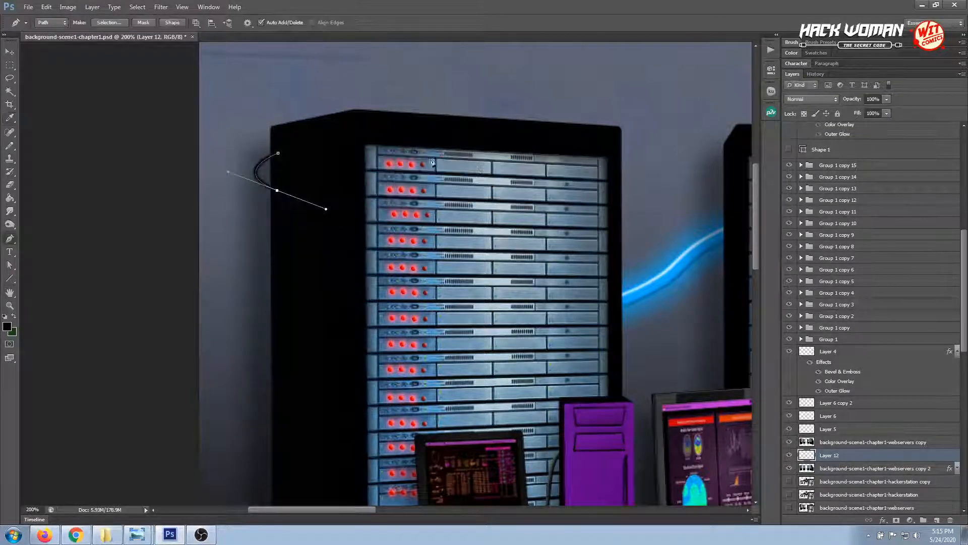
click(11, 53)
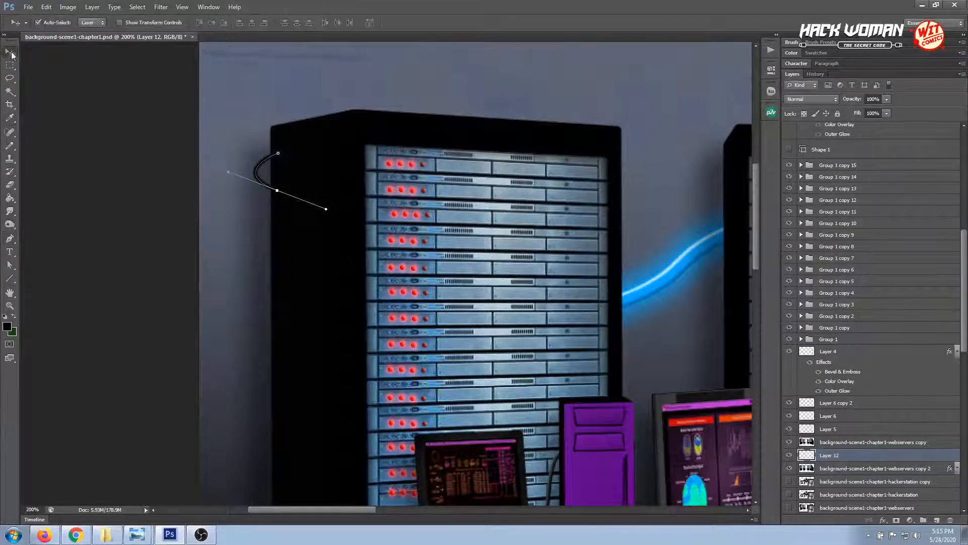
right_click(845, 457)
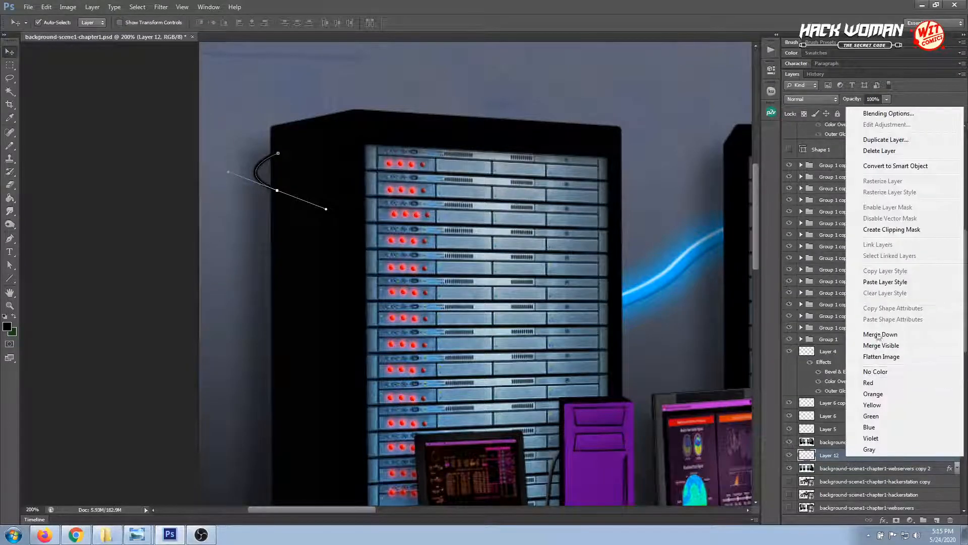
click(879, 283)
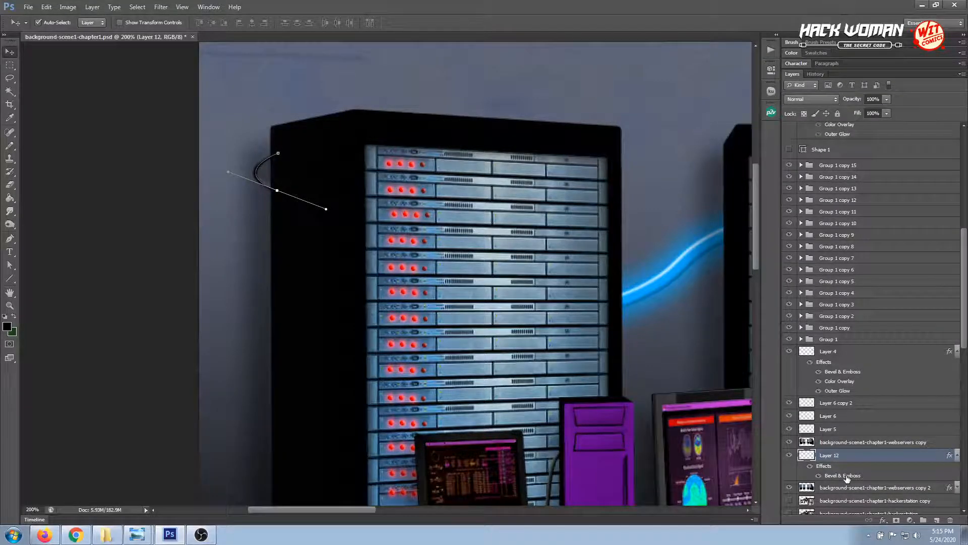
key(Return)
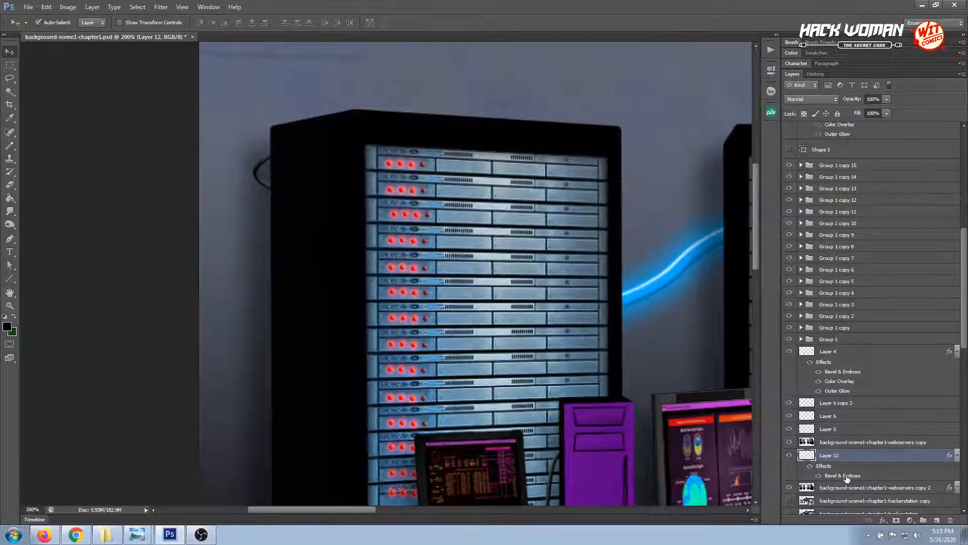
Set Layer 12's Bevel & Emboss Soften to 0 px and Altitude to 16°, fine-tuning the light angle with it
double_click(846, 479)
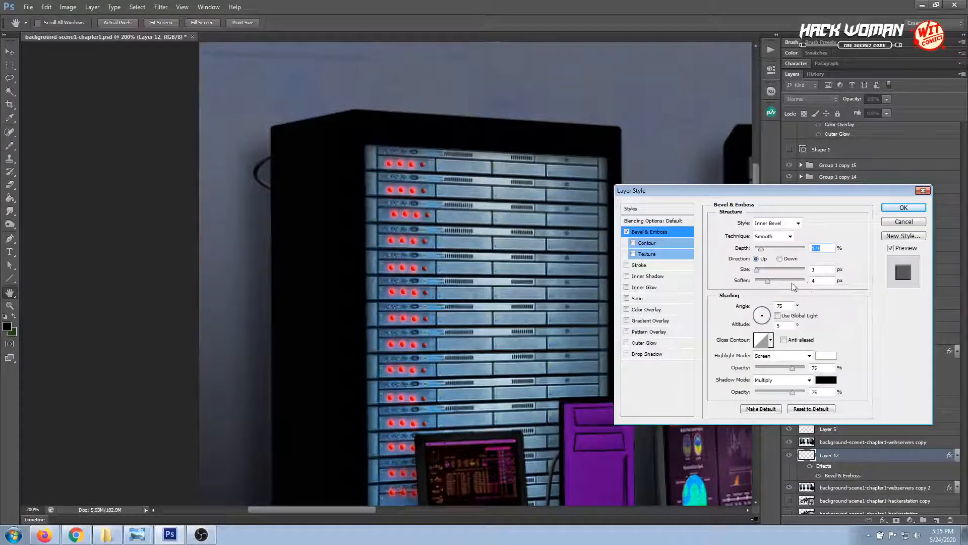
drag(767, 281, 760, 284)
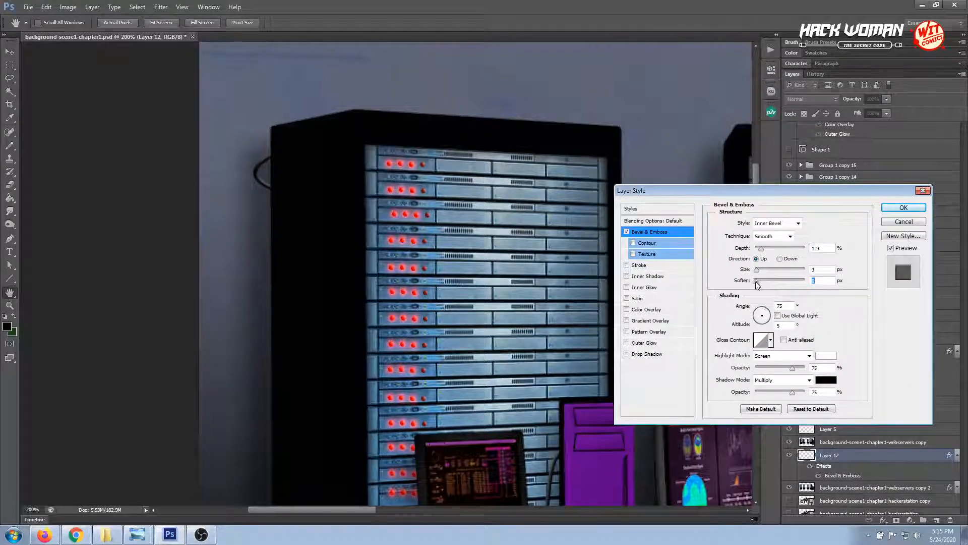
click(761, 248)
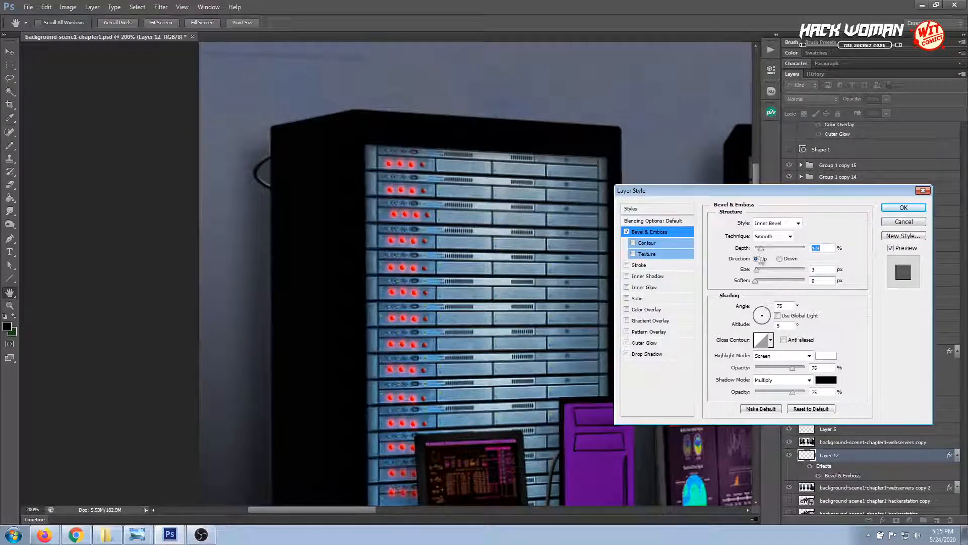
click(763, 310)
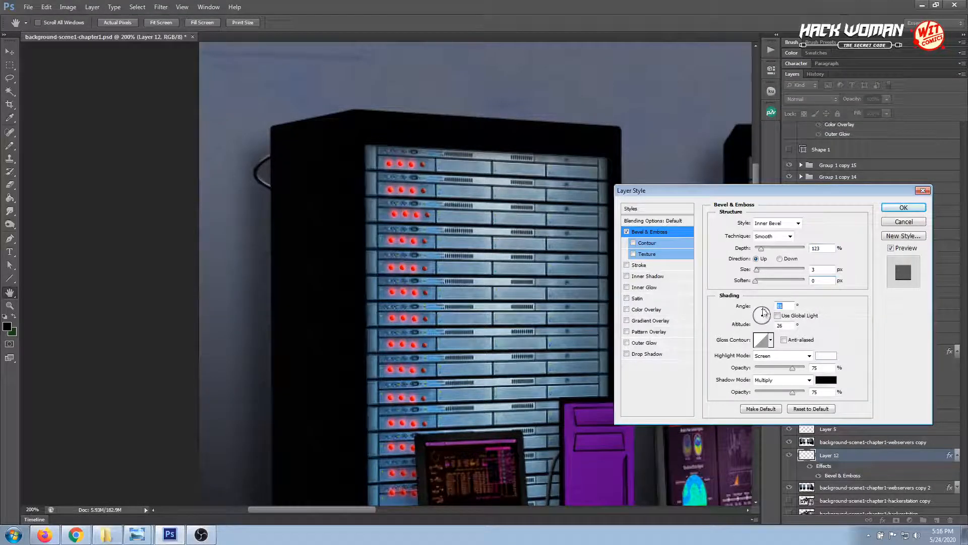
drag(763, 311, 765, 312)
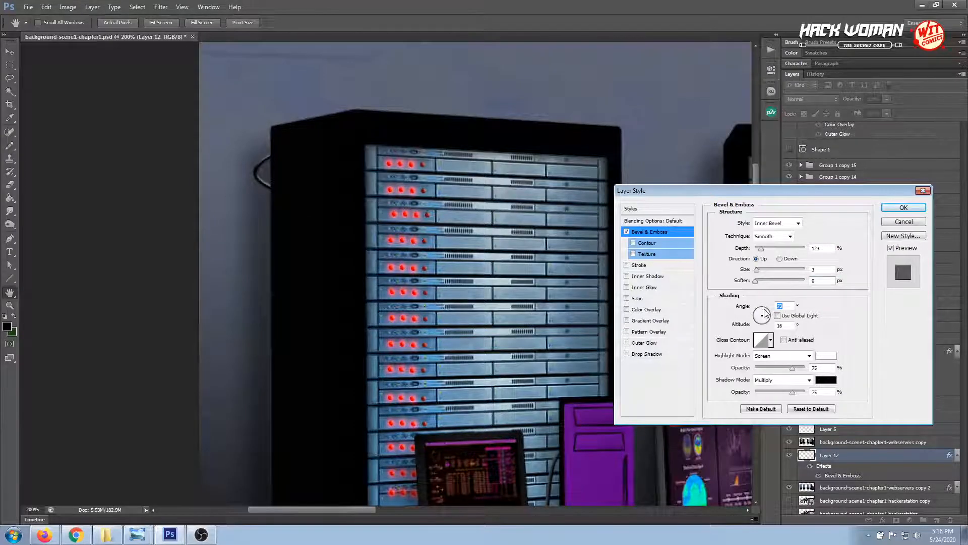
click(902, 207)
key(v)
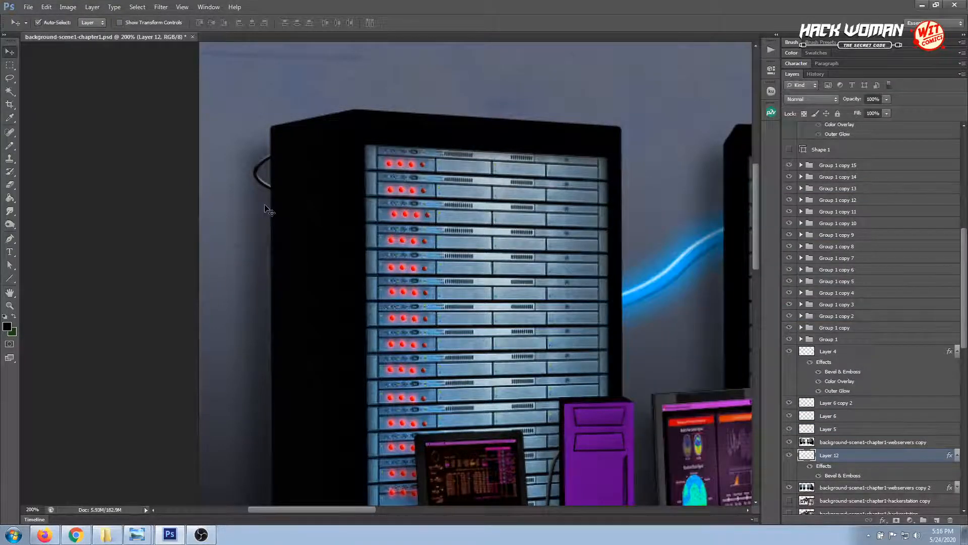
Duplicate Layer 12 and place the copied cable loop just below the first one on the leftmost rack's outer edge
key(ctrl+minus)
key(ctrl+minus)
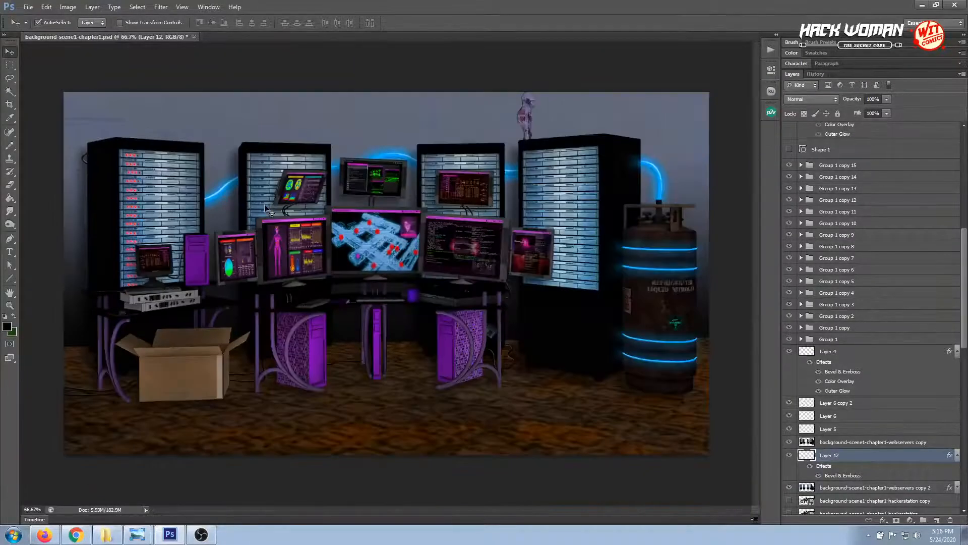
key(ctrl+plus)
key(ctrl+plus)
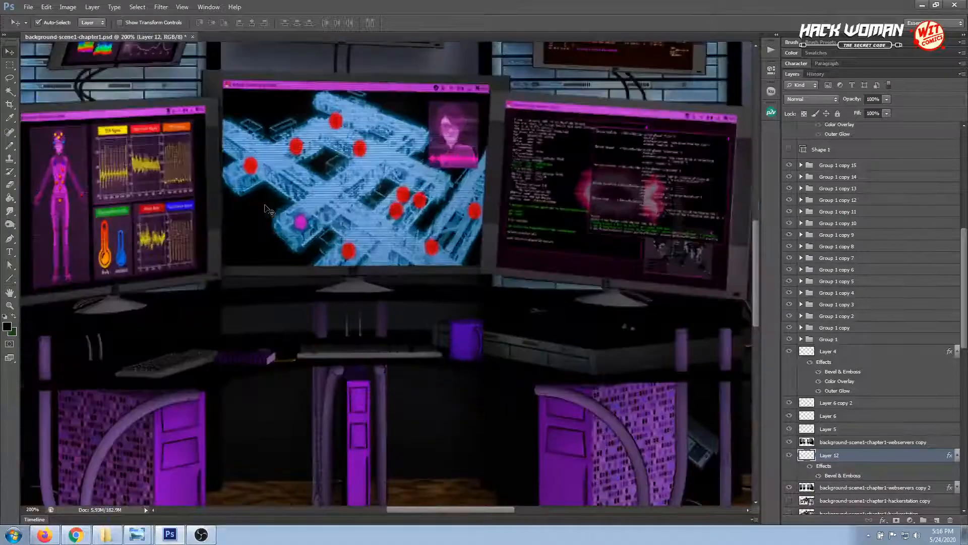
drag(353, 197, 552, 354)
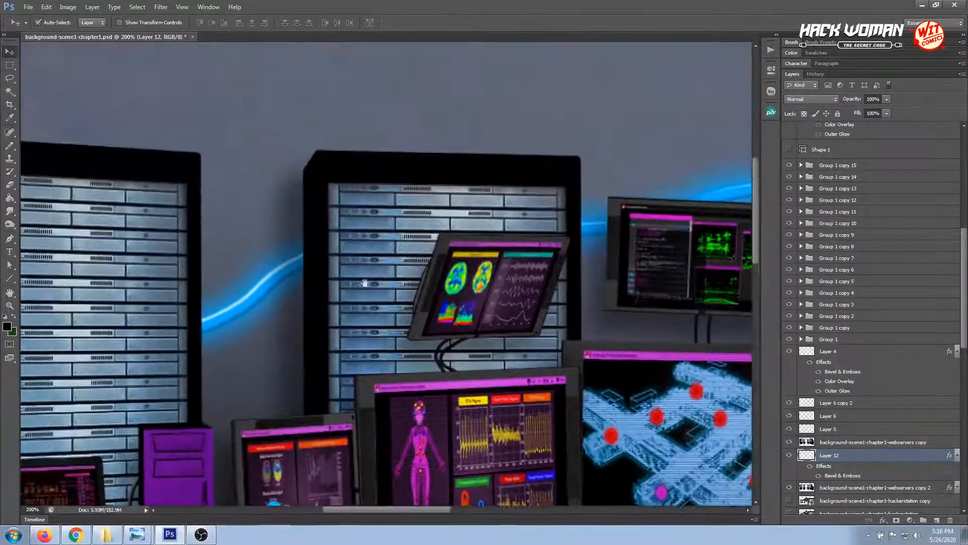
drag(365, 281, 471, 240)
drag(331, 244, 435, 249)
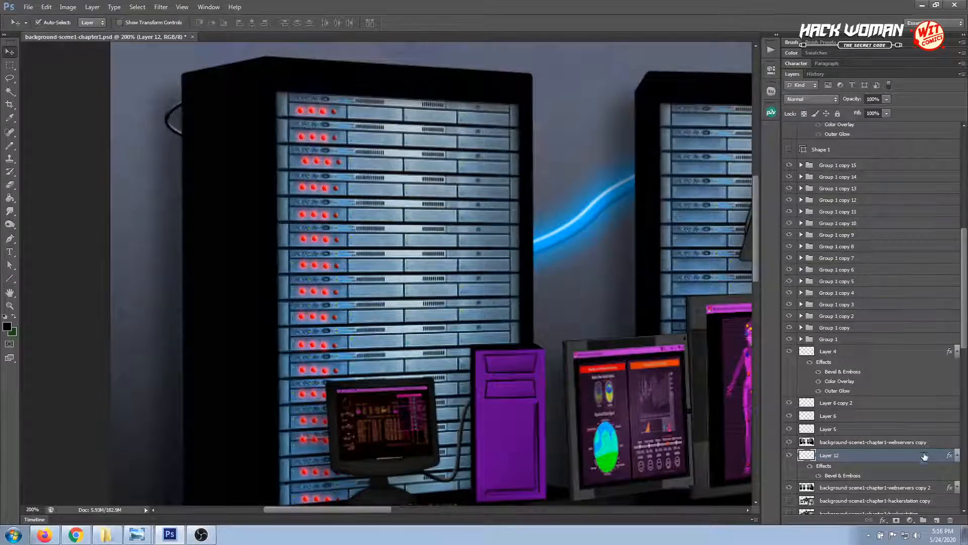
drag(927, 458, 936, 519)
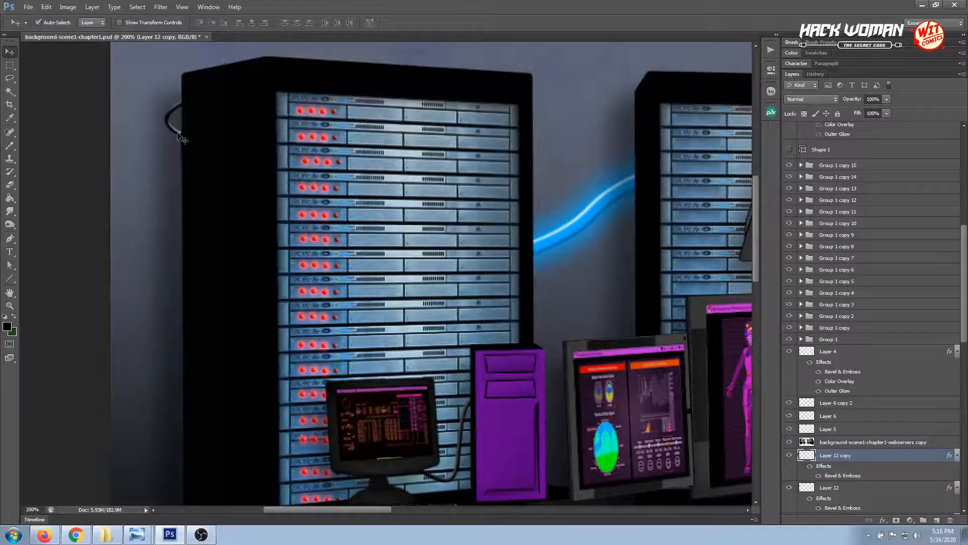
mouse_move(181, 160)
mouse_down()
mouse_move(181, 178)
mouse_move(186, 170)
mouse_up()
Duplicate the second cable loop and place the copy beneath it along the leftmost rack's outer edge
drag(918, 461, 937, 520)
click(194, 188)
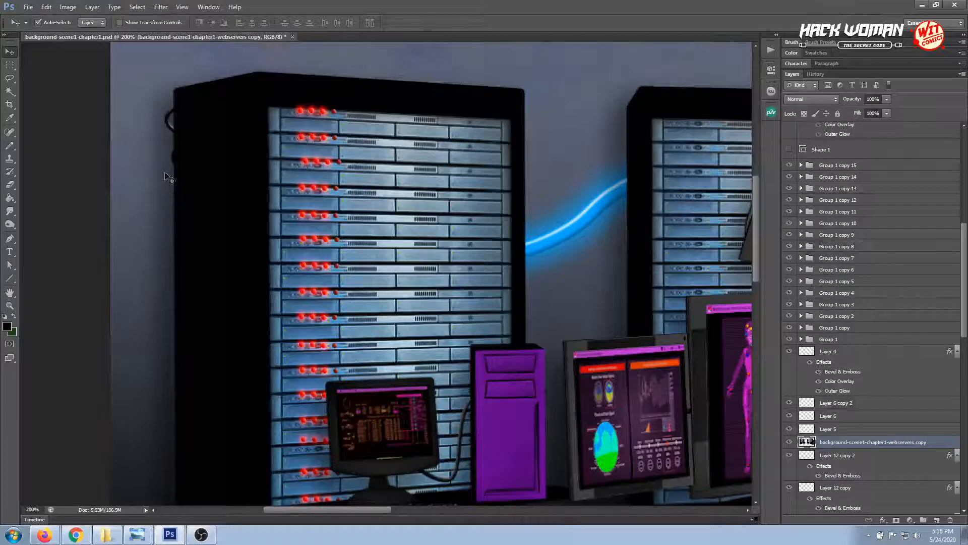
click(174, 176)
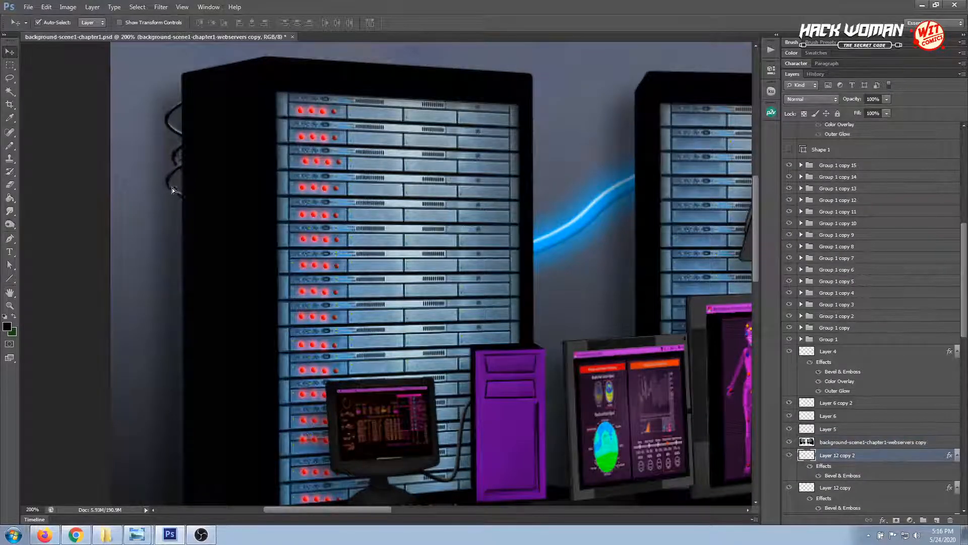
drag(172, 189, 172, 198)
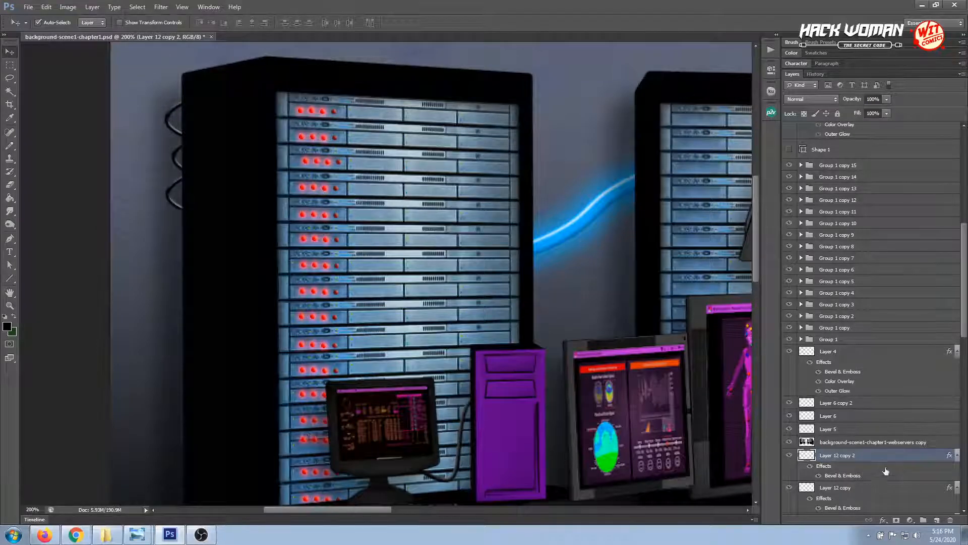
Duplicate the third cable loop, place the copy farther down the rack's outer edge, and nudge the third loop slightly
key(ctrl+j)
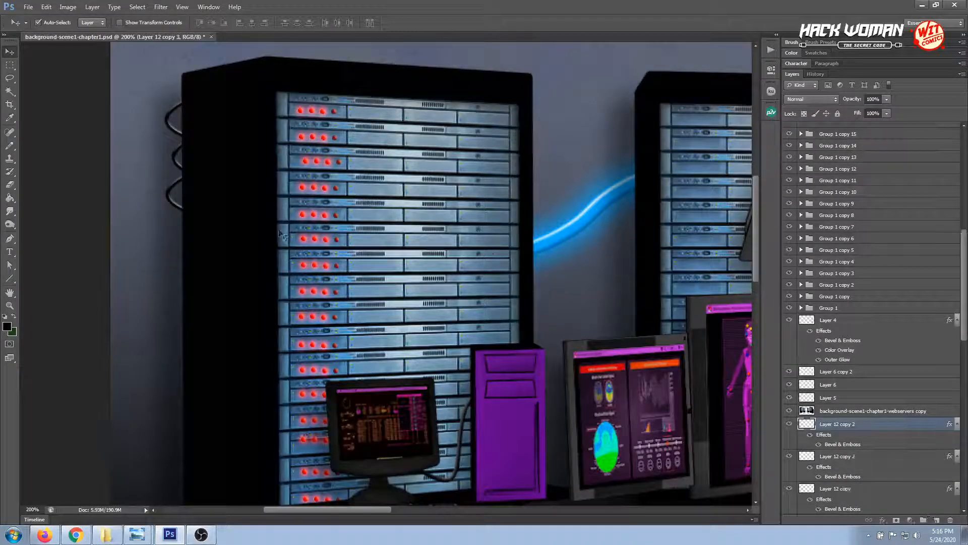
drag(178, 210, 175, 285)
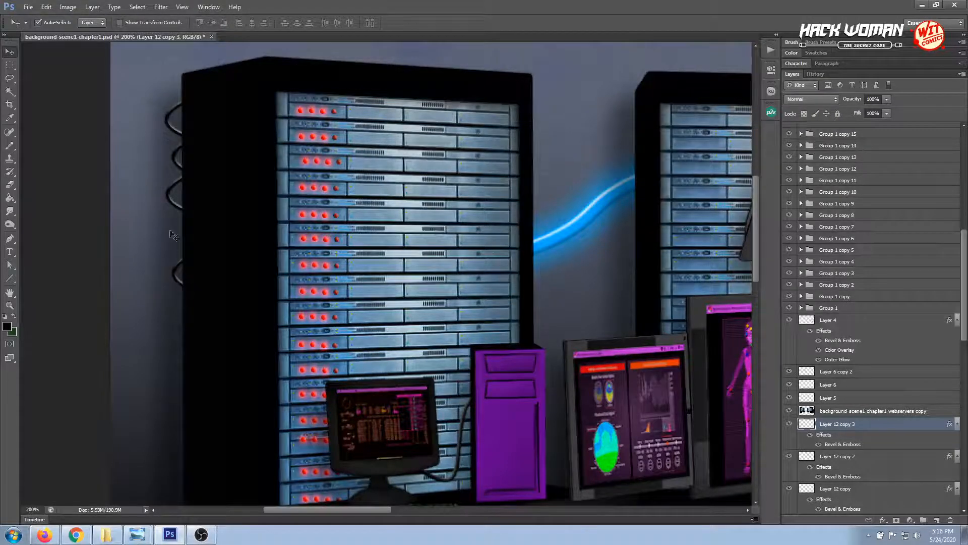
click(180, 209)
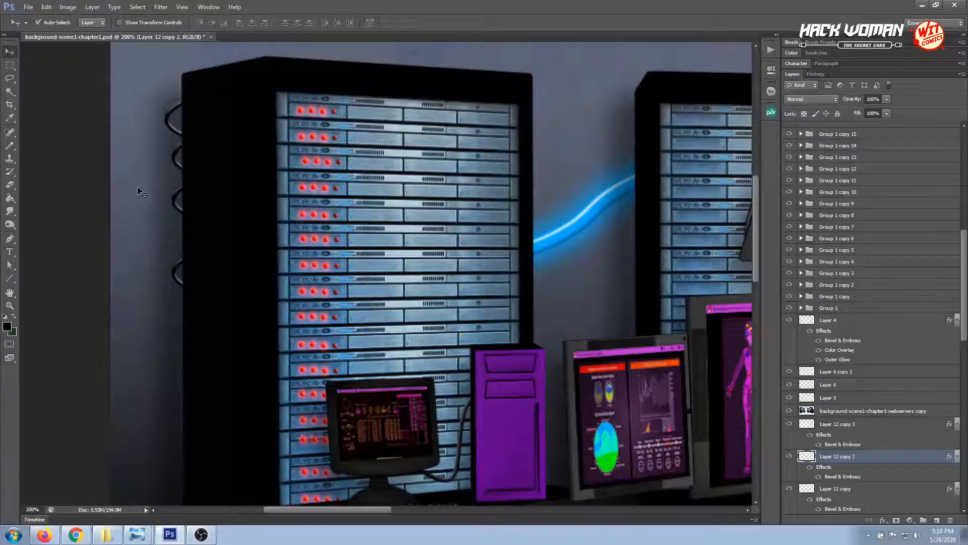
Stretch the third cable loop, Layer 12 copy 2, downward to about 167% of its height with Free Transform
key(ctrl+minus)
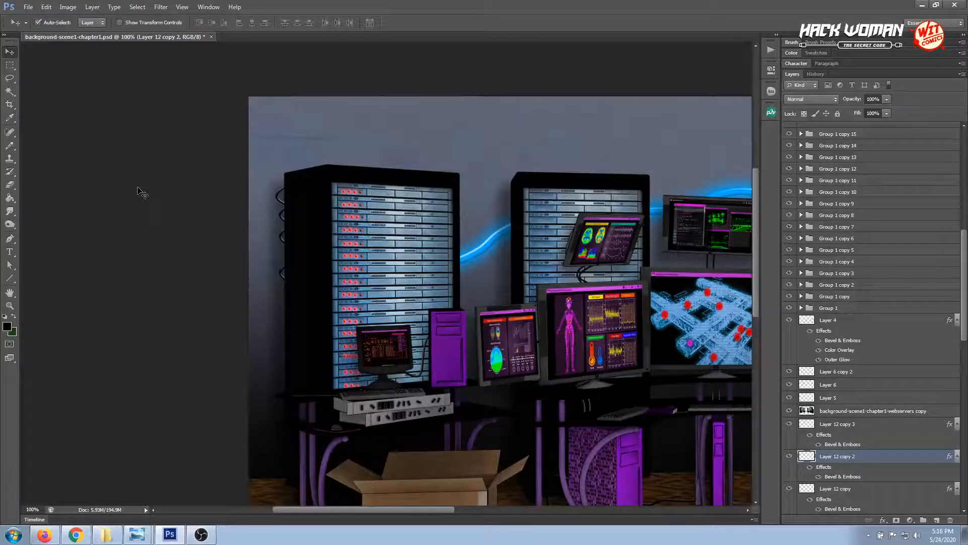
drag(346, 271, 201, 209)
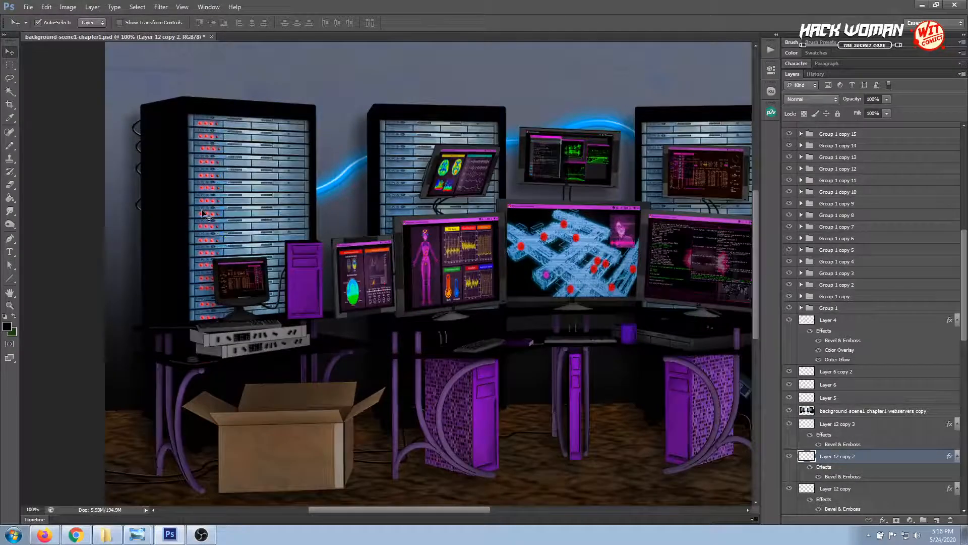
key(ctrl+t)
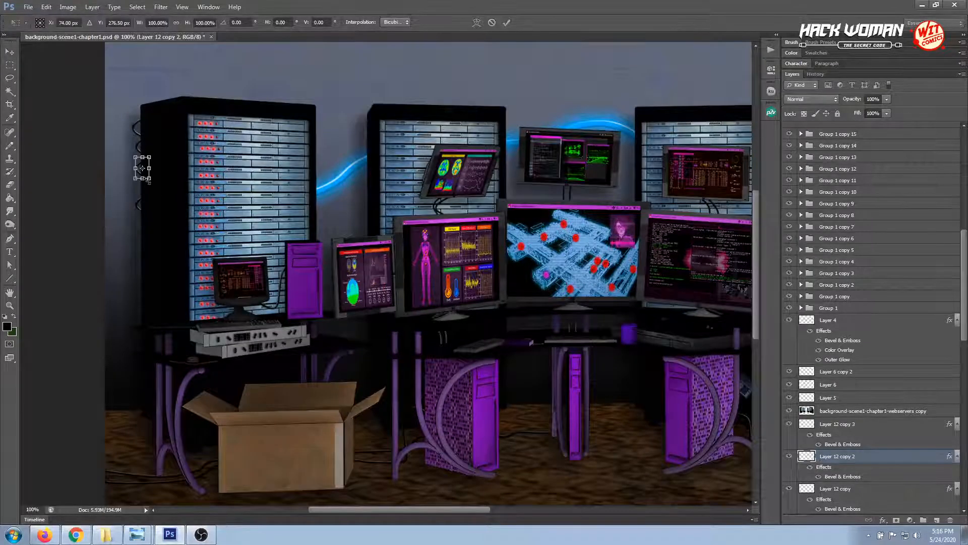
drag(142, 178, 142, 193)
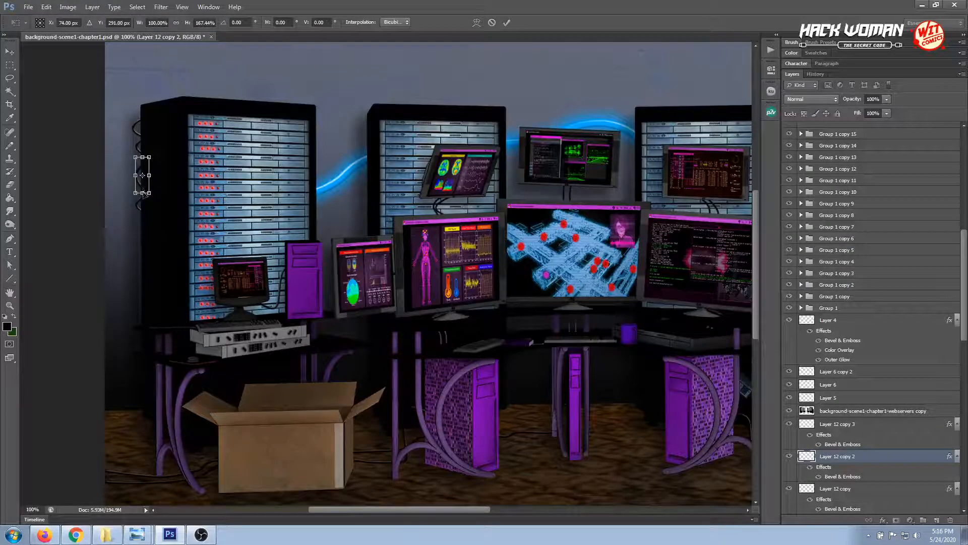
key(Return)
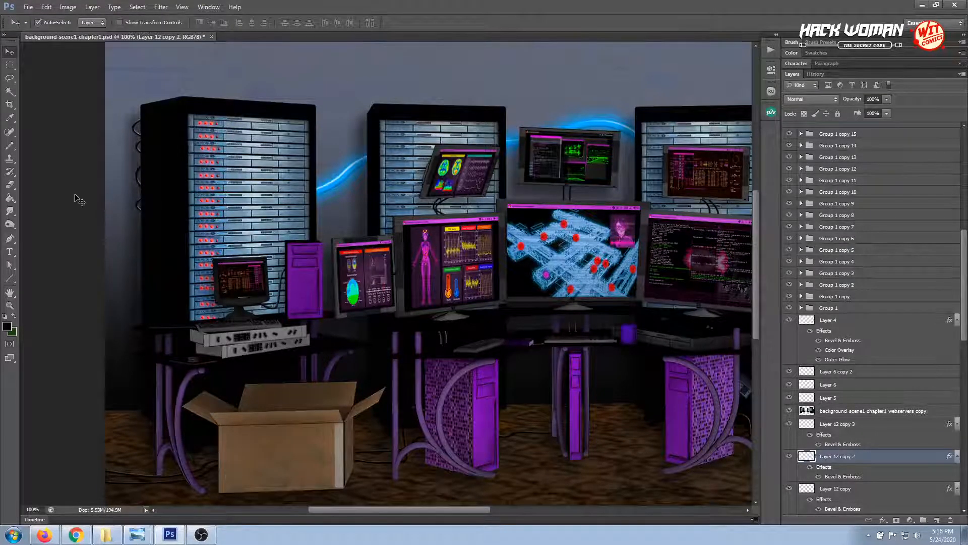
Stretch the lowest cable loop, Layer 12 copy 3, downward to about 158% of its height with Free Transform
click(139, 208)
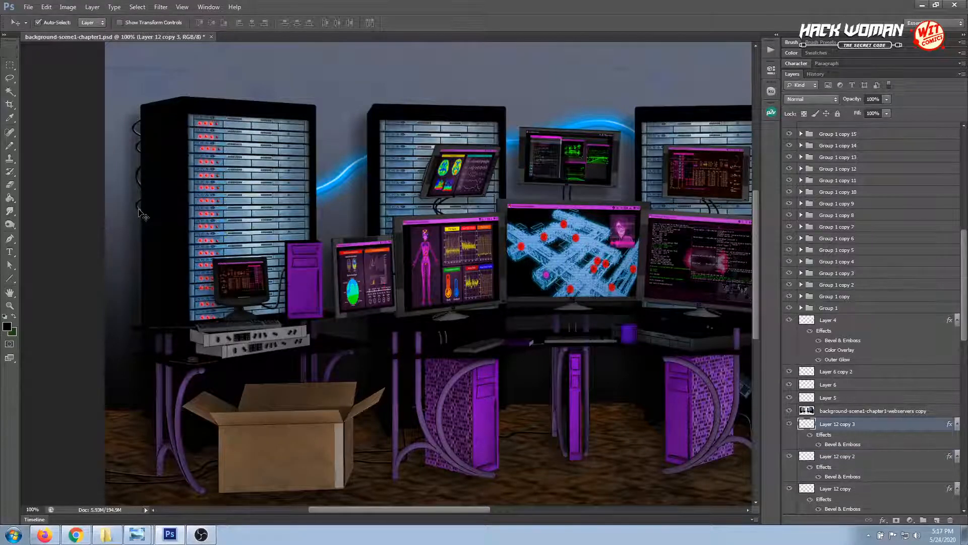
key(ctrl+t)
drag(142, 215, 143, 228)
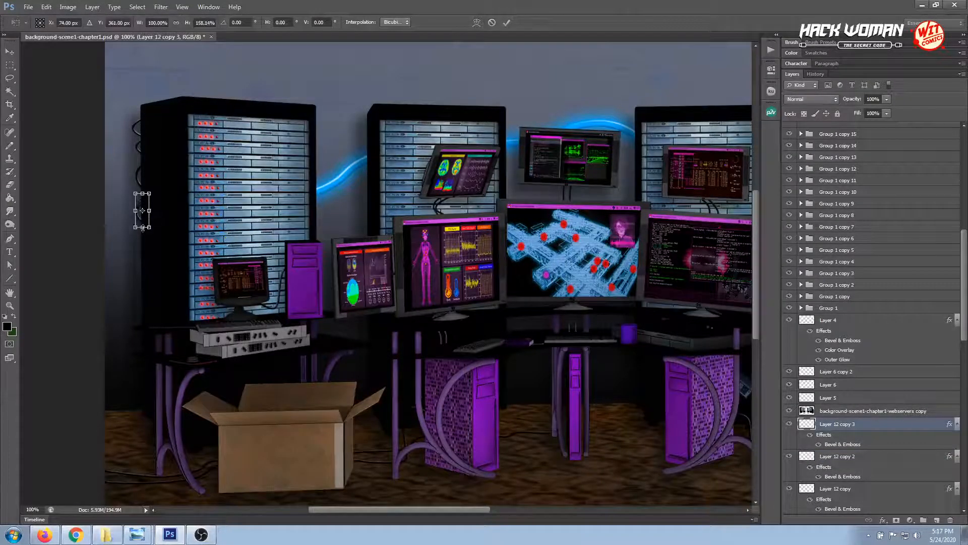
key(Return)
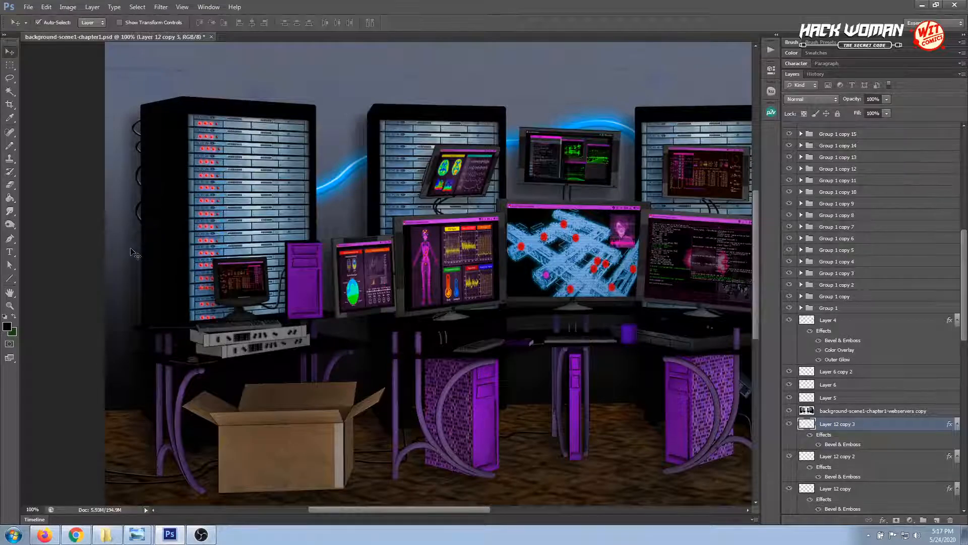
click(141, 158)
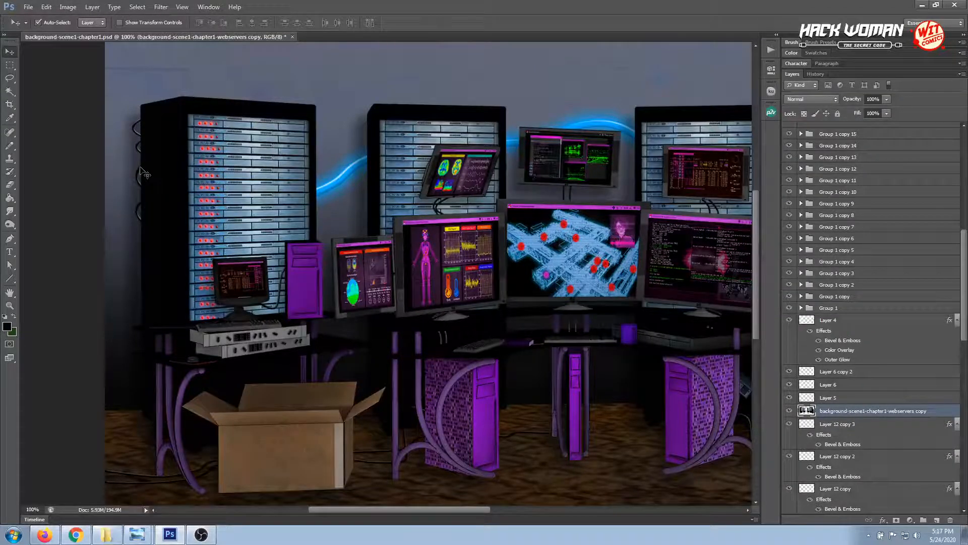
key(ctrl+t)
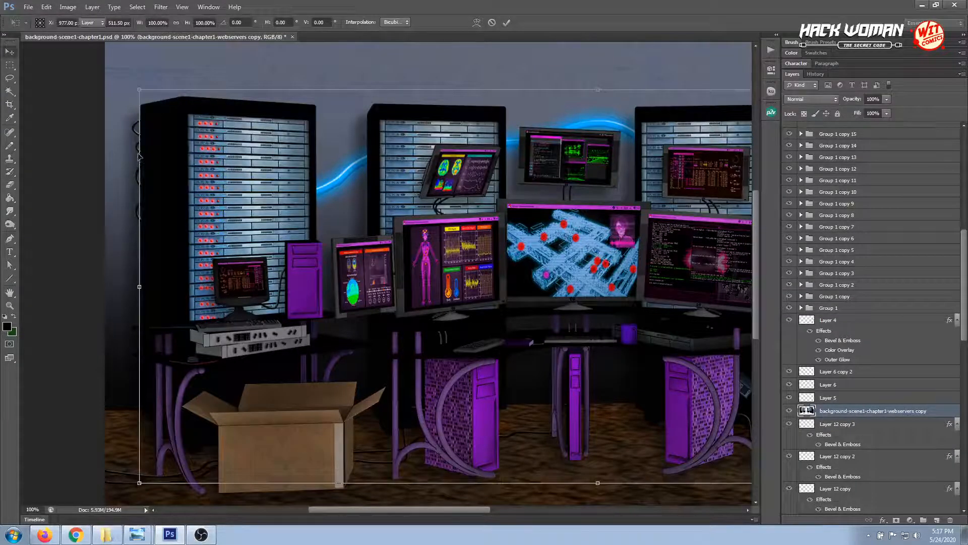
key(Return)
Stretch the second cable loop, Layer 12 copy, downward to about 119% of its height with Free Transform
click(141, 153)
key(ctrl+t)
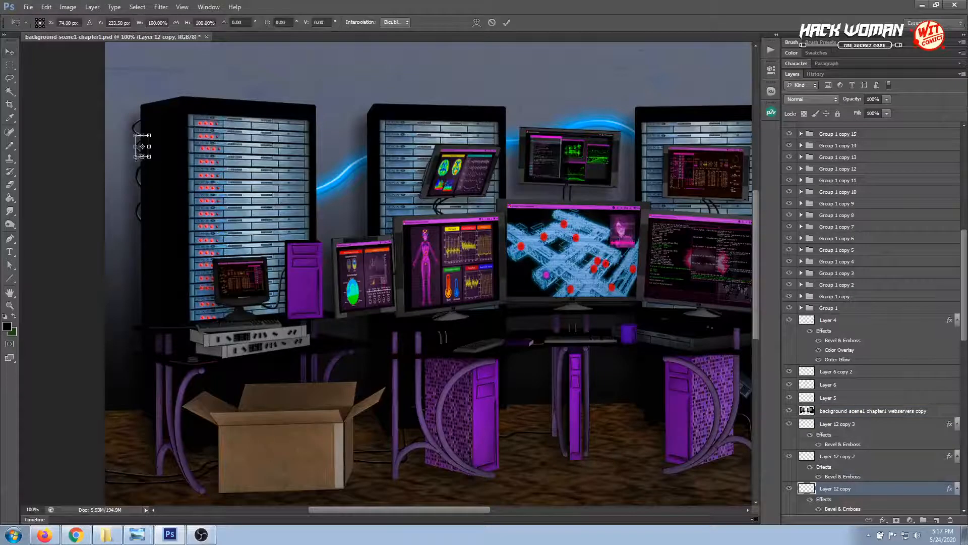
drag(142, 157, 142, 161)
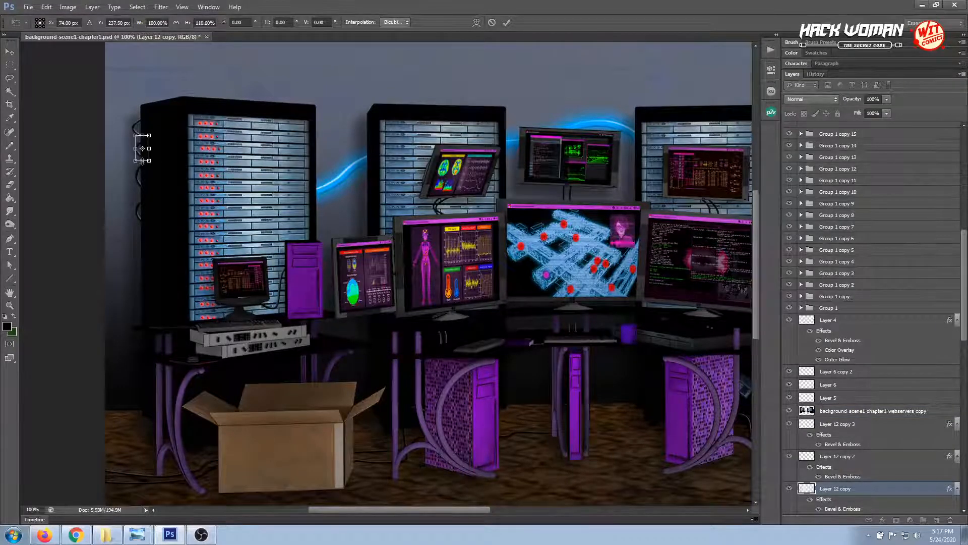
key(Return)
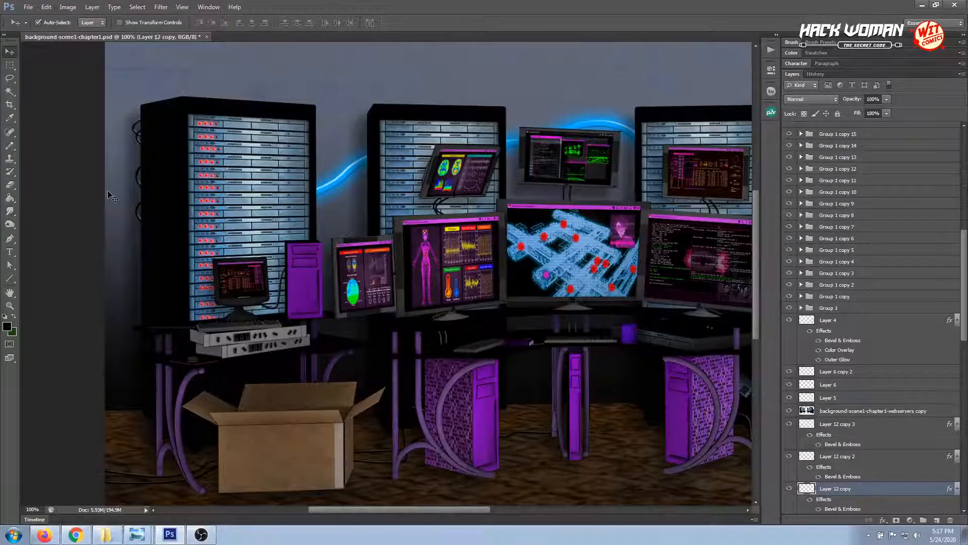
Move the lowest cable loop, Layer 12 copy 3, up over the loop above it and adjust it with Free Transform
click(138, 216)
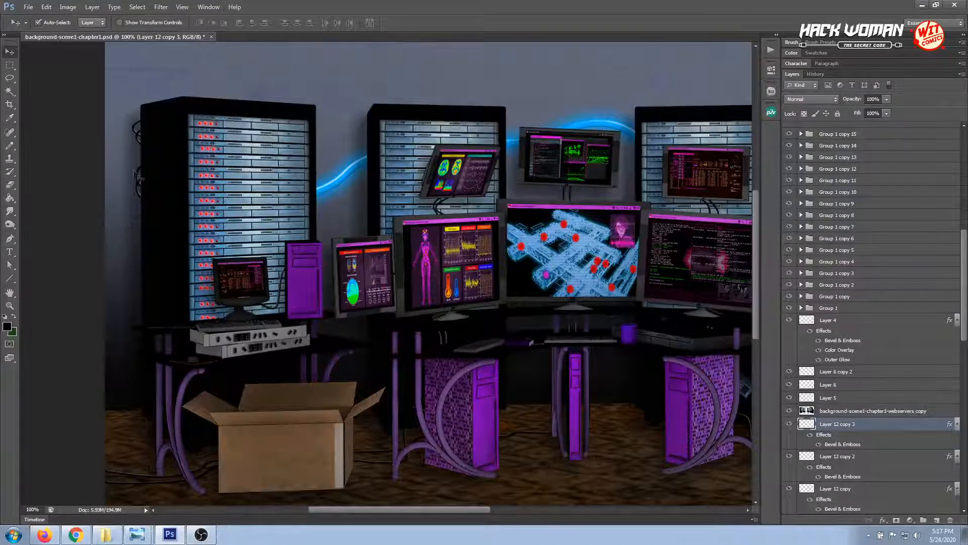
key(ctrl+t)
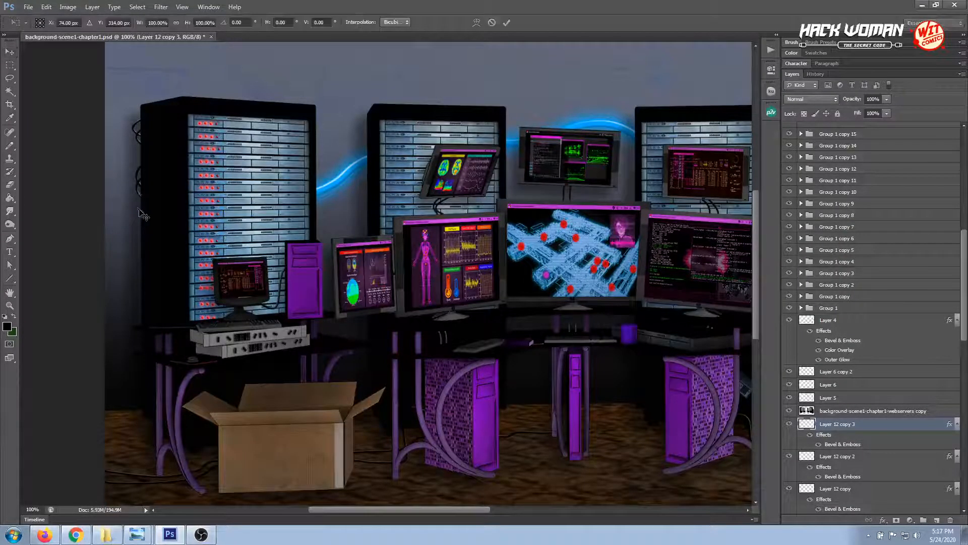
drag(143, 204, 142, 174)
key(Return)
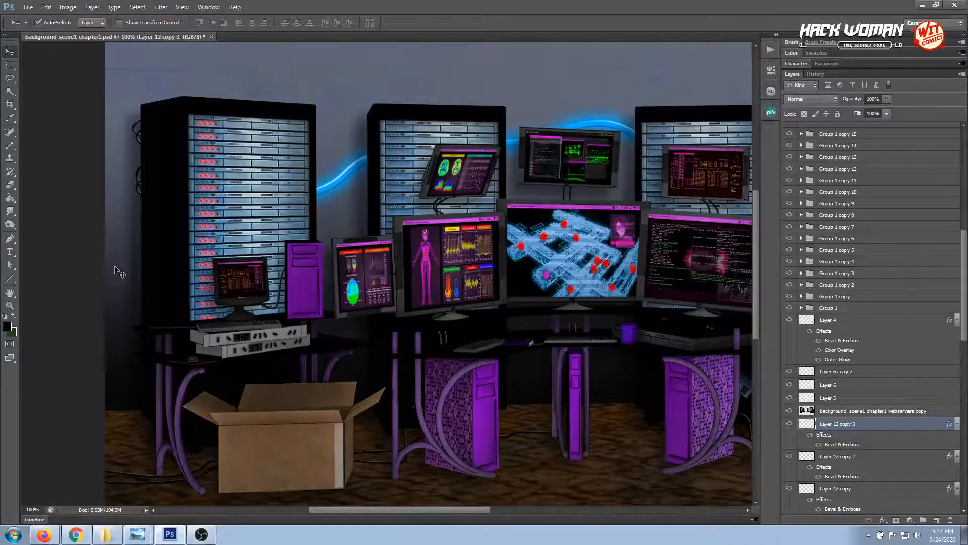
Duplicate the top two cable loops, Layer 12 and Layer 12 copy, and place the copies lower on the leftmost rack's outer edge
click(136, 135)
shift+click(141, 147)
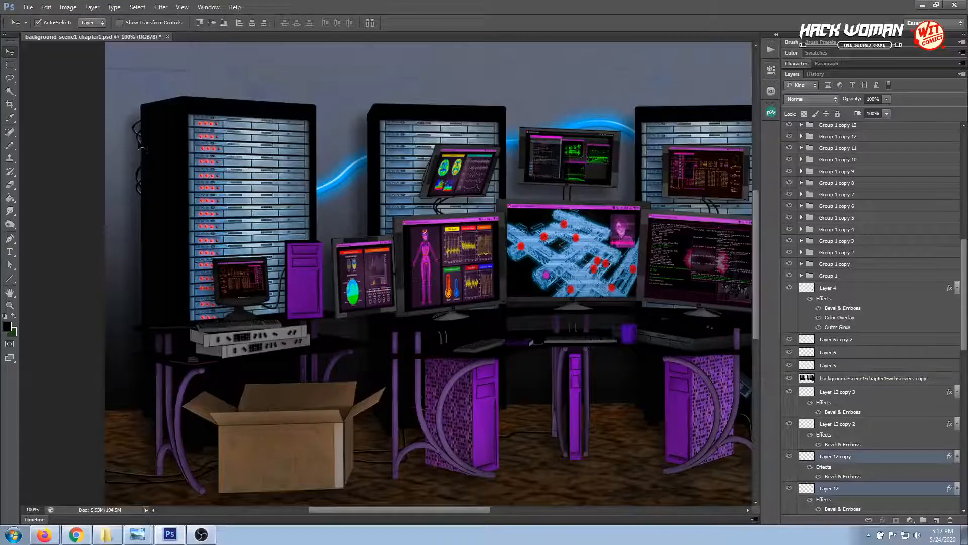
drag(907, 487, 937, 519)
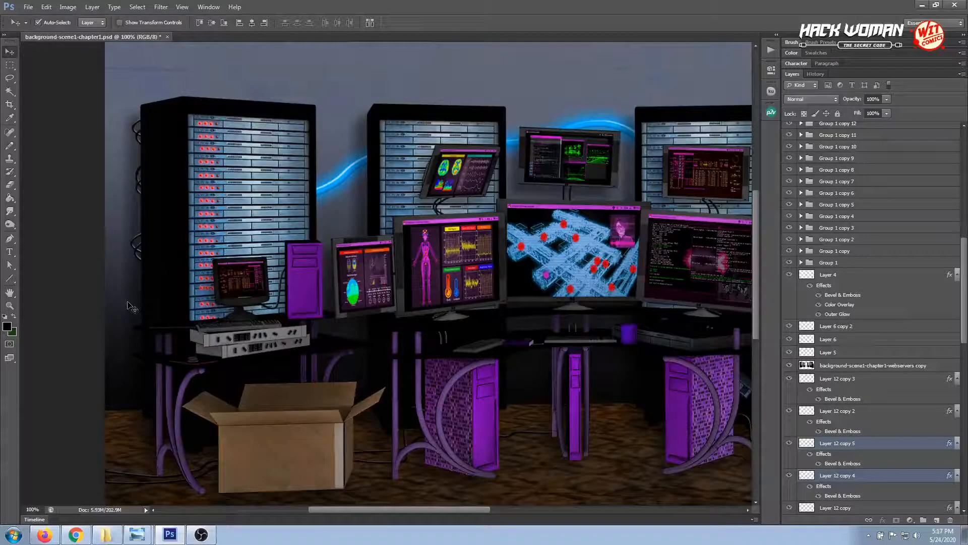
click(141, 247)
click(137, 241)
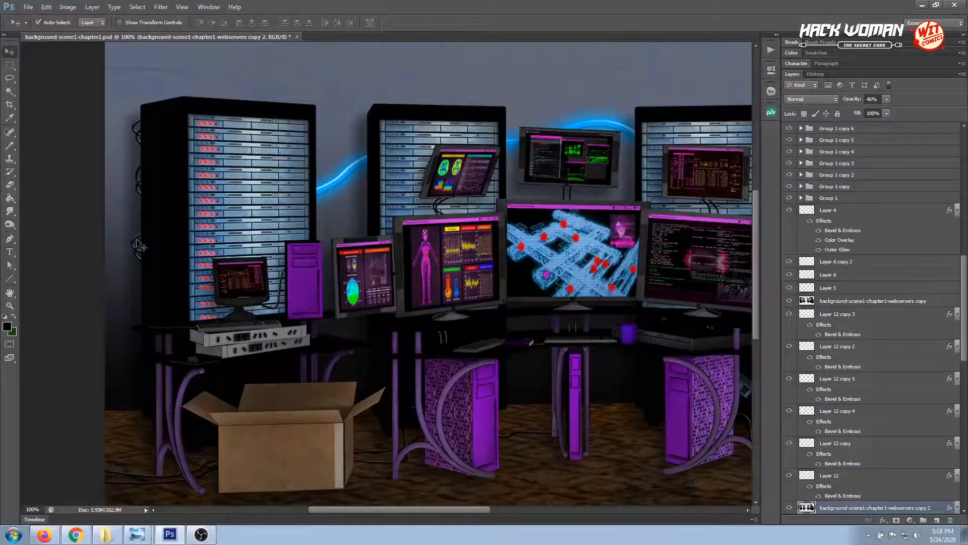
key(ctrl+t)
key(Escape)
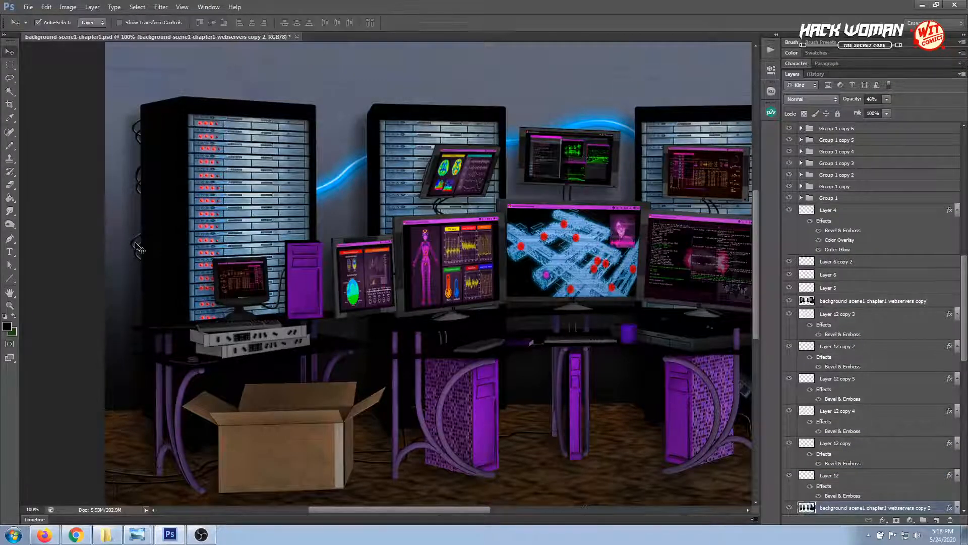
Stretch the new lower cable loop, Layer 12 copy 4, upward to about 119% of its height with Free Transform
click(136, 249)
key(ctrl+t)
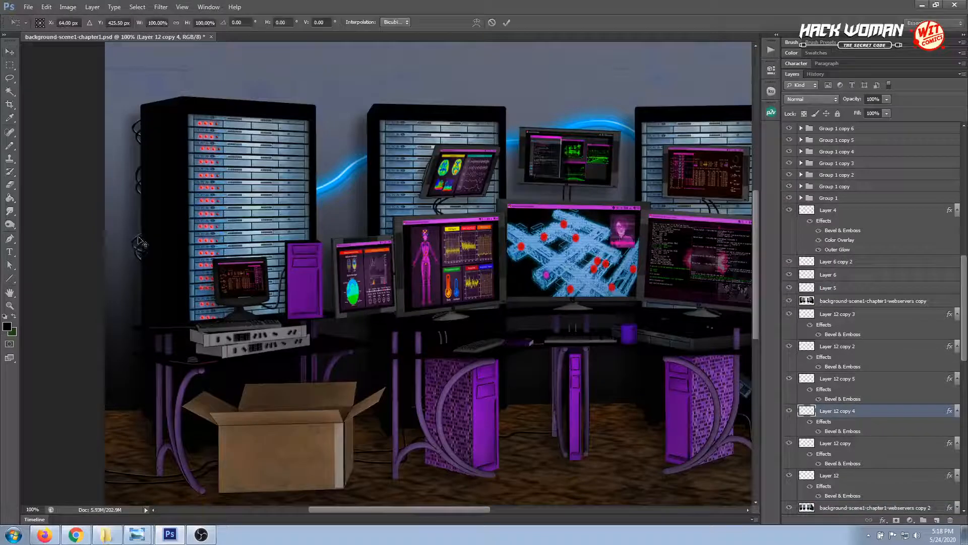
drag(137, 232, 138, 227)
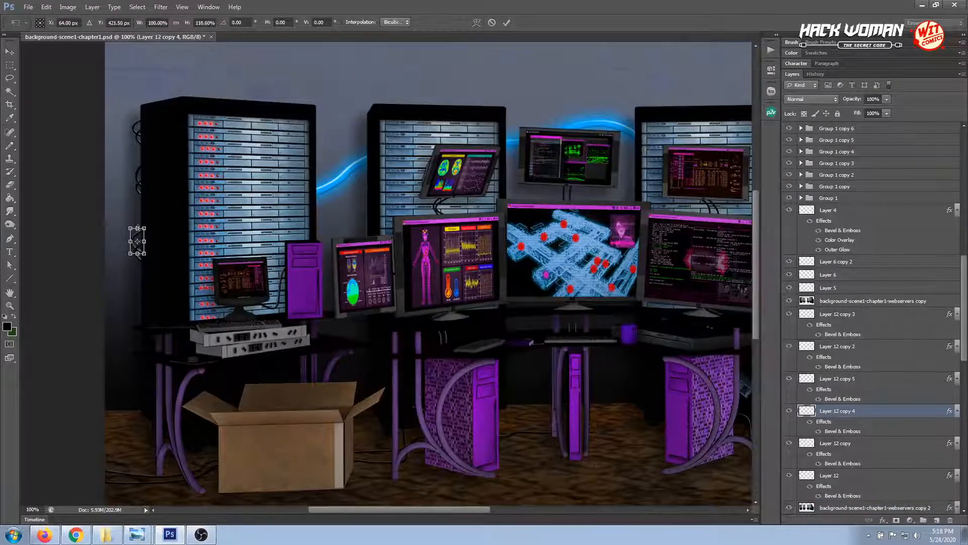
key(Return)
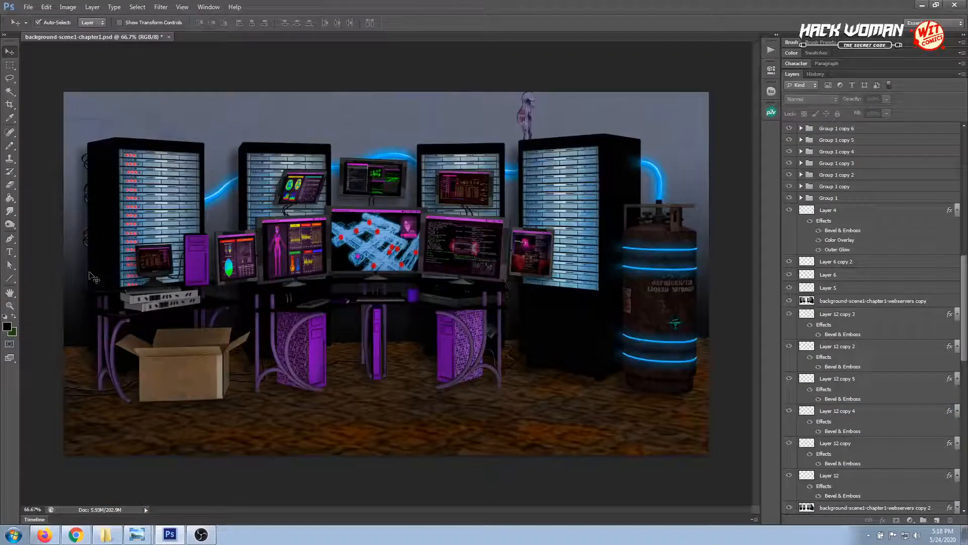
Duplicate all six Layer 12 cable layers, turn off Auto-Select, and place the copies beside the rightmost rack's outer edge
click(854, 318)
shift+click(854, 484)
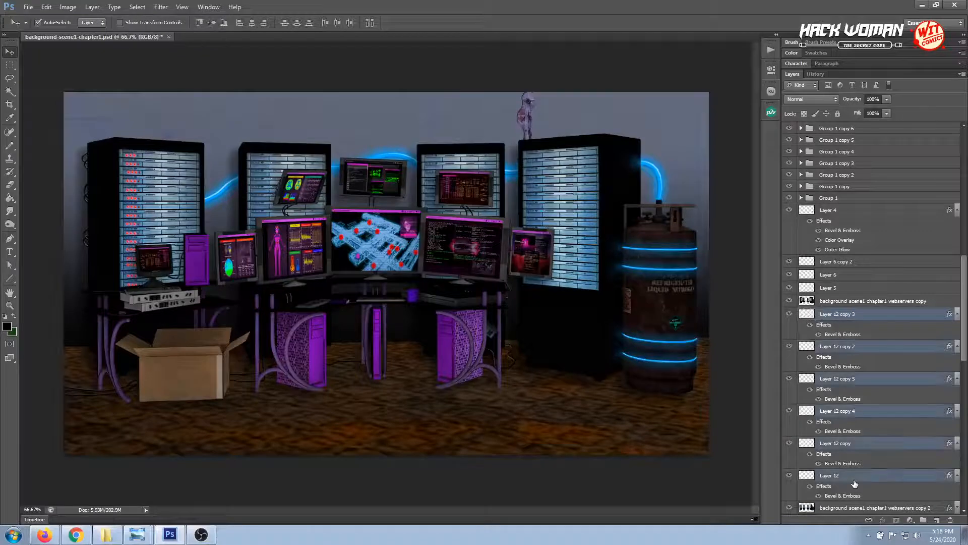
drag(856, 480, 936, 520)
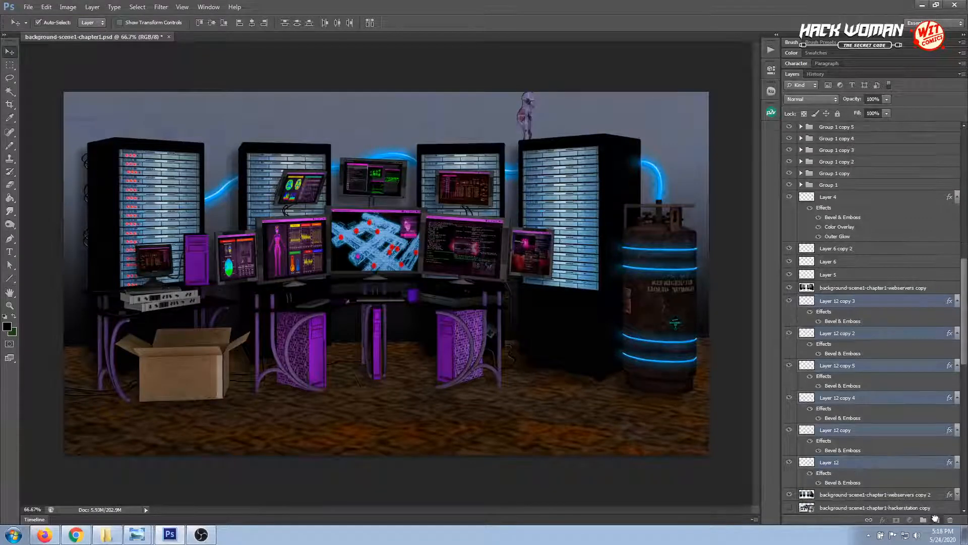
click(37, 23)
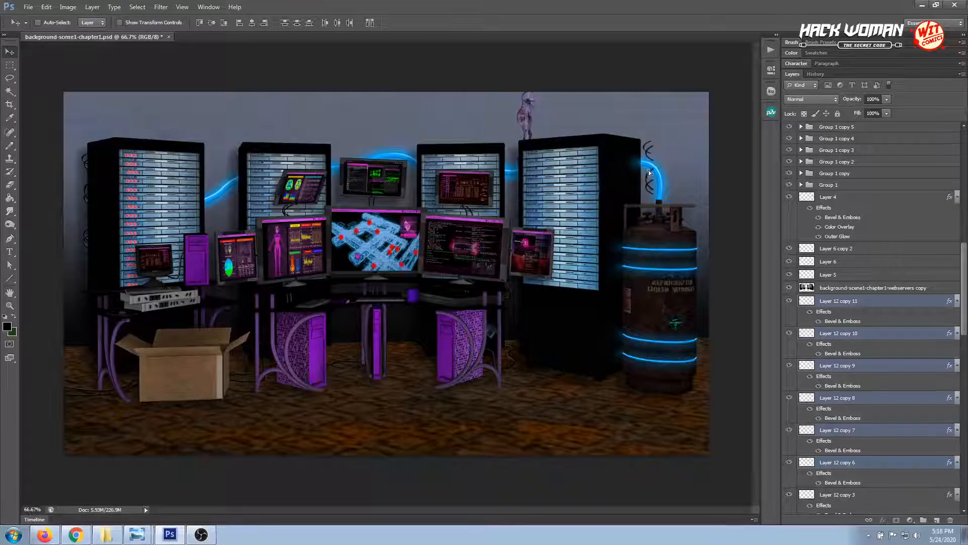
Flip the six duplicated cable loops beside the rightmost rack horizontally
click(46, 7)
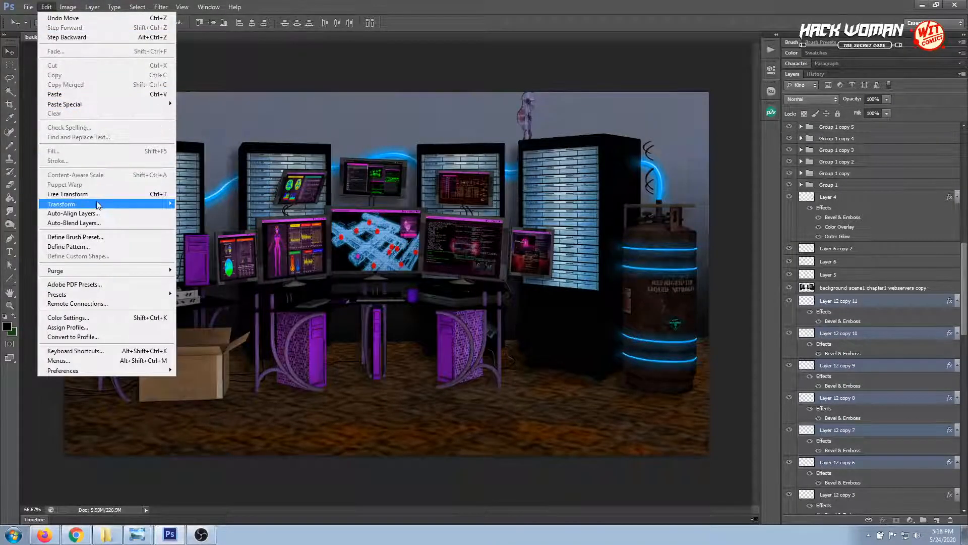
mouse_move(141, 203)
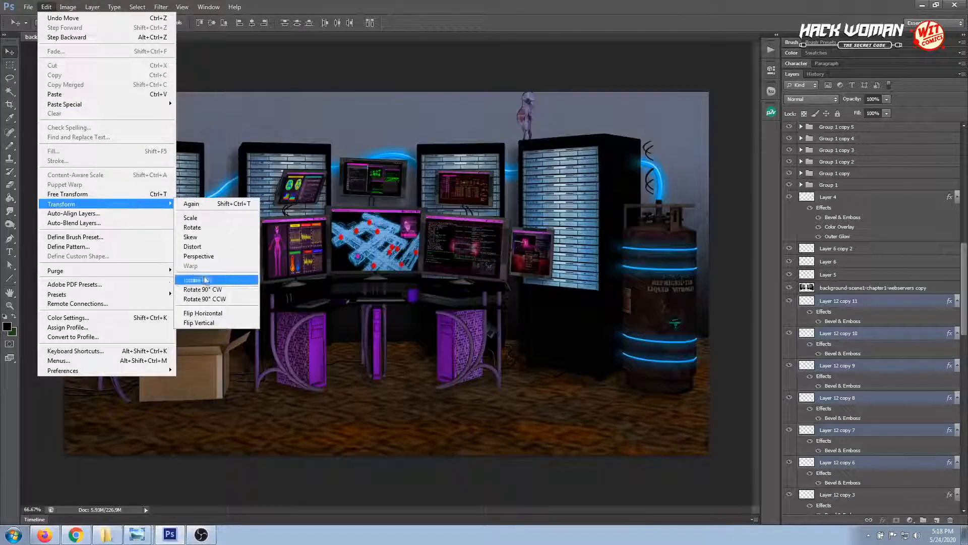
click(216, 313)
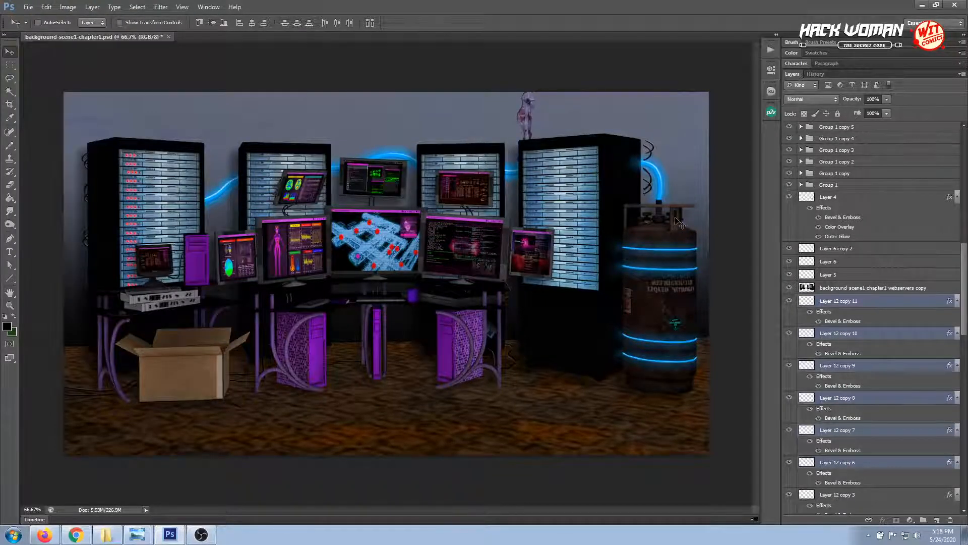
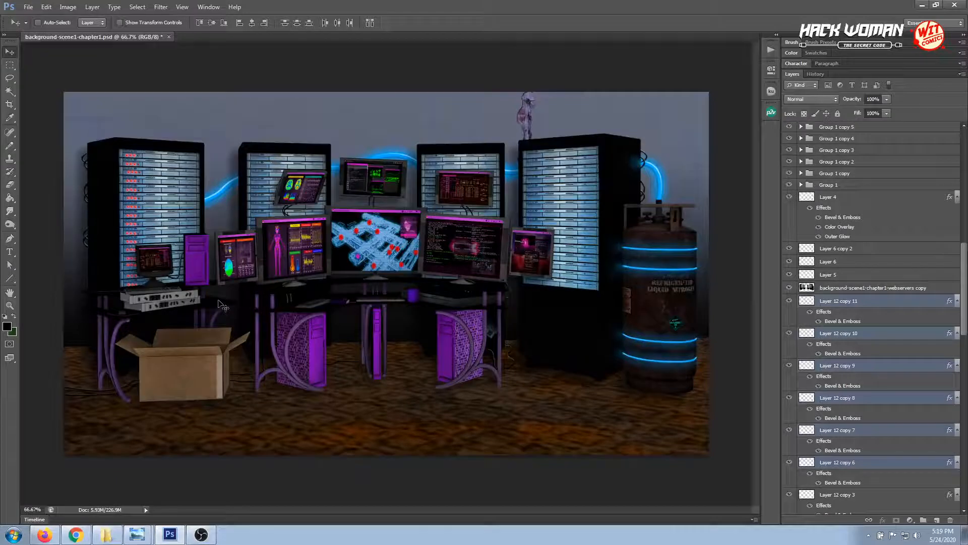
Turn on Auto-Select, pick the desk's background-scene1-chapter1-hackerstation copy 2 layer, and add a new empty layer above it
click(9, 307)
click(216, 300)
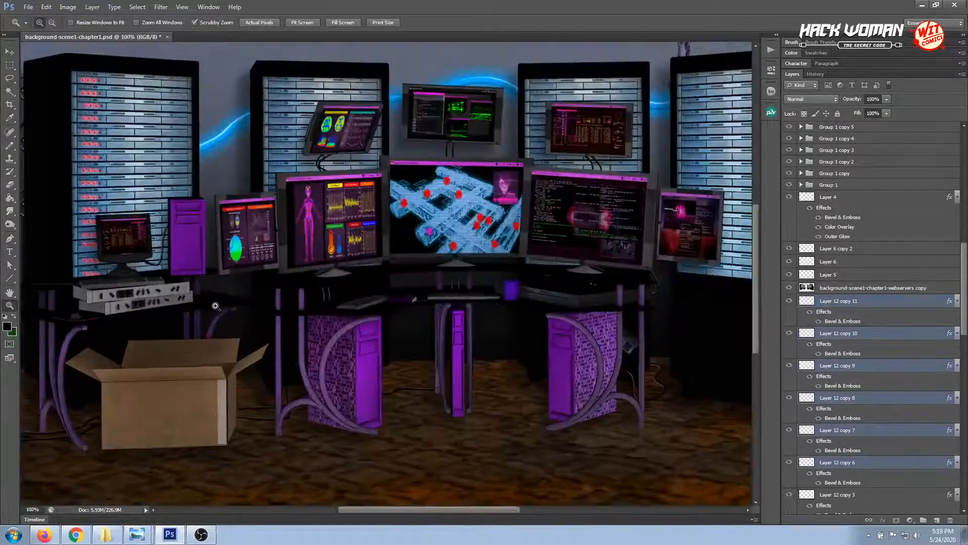
click(217, 292)
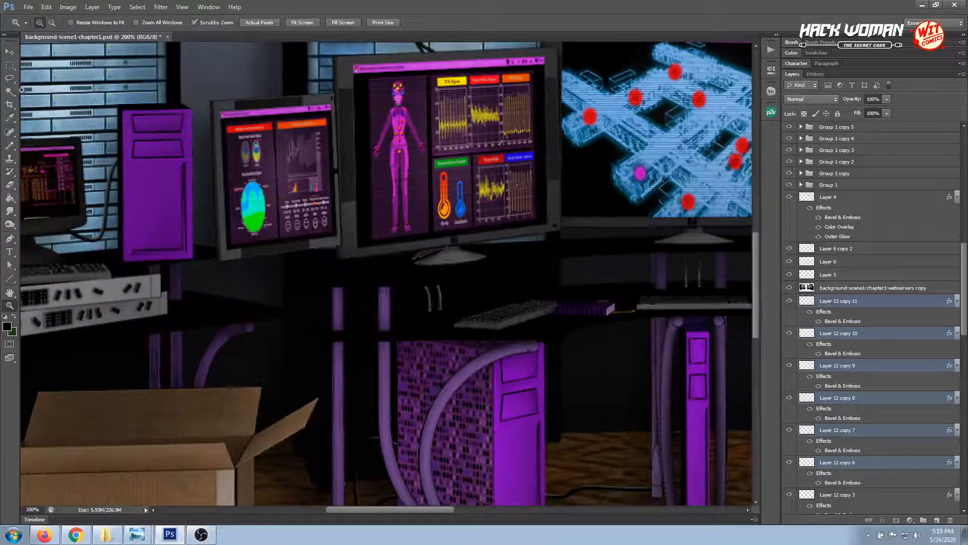
click(10, 51)
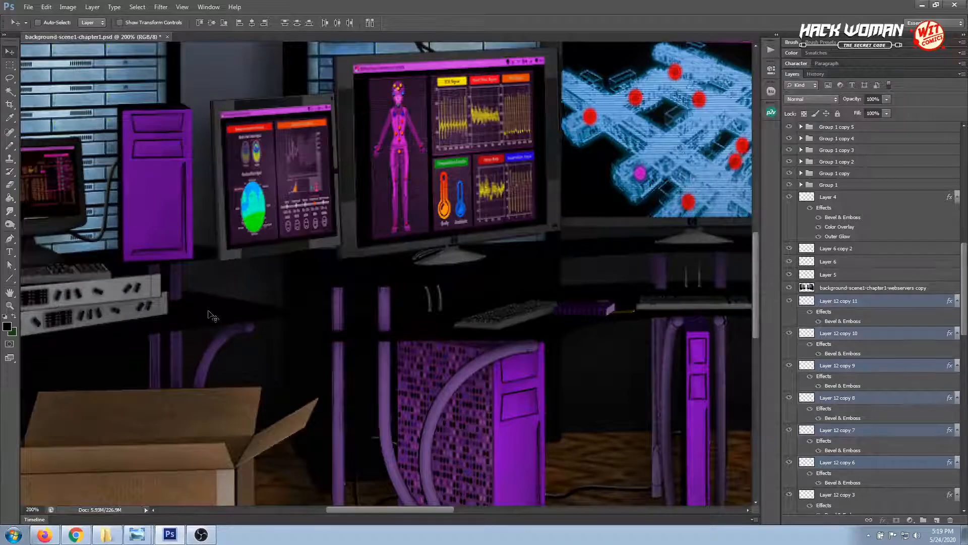
click(40, 24)
click(238, 319)
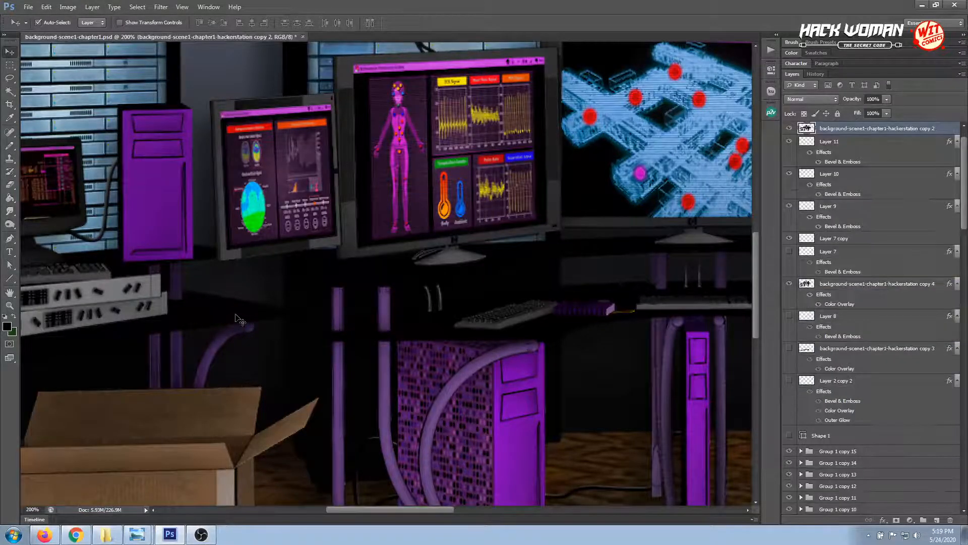
click(937, 520)
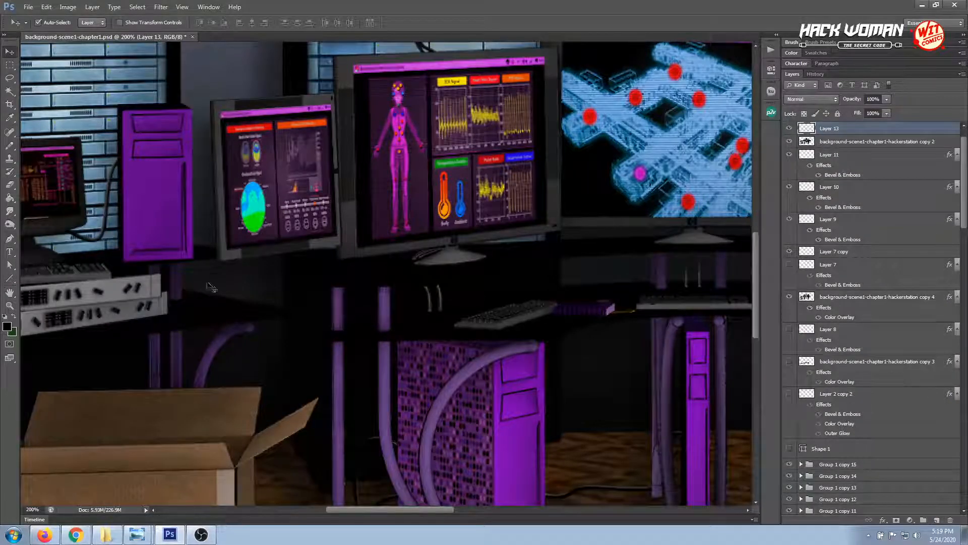
Switch from the Pencil to the Brush tool and set the brush size to about 36 px
click(235, 312)
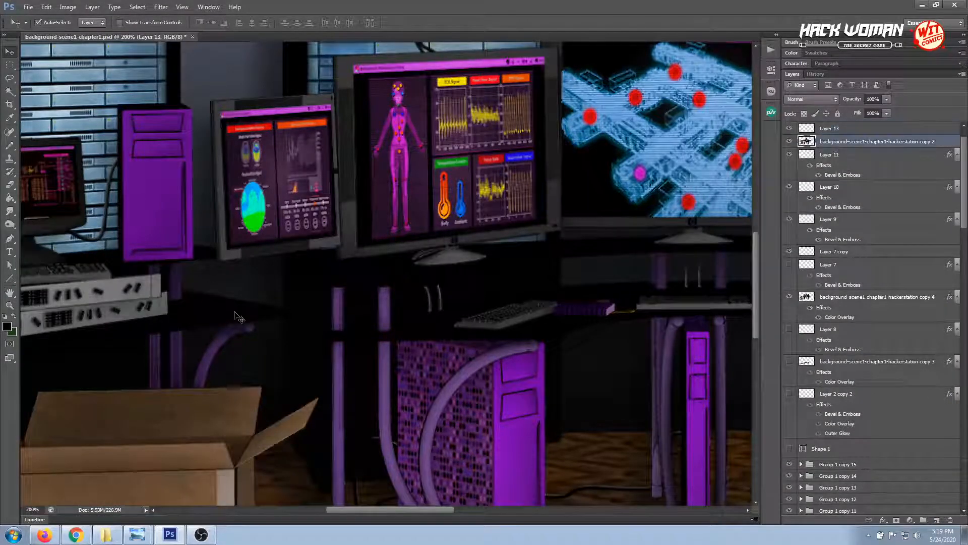
click(10, 144)
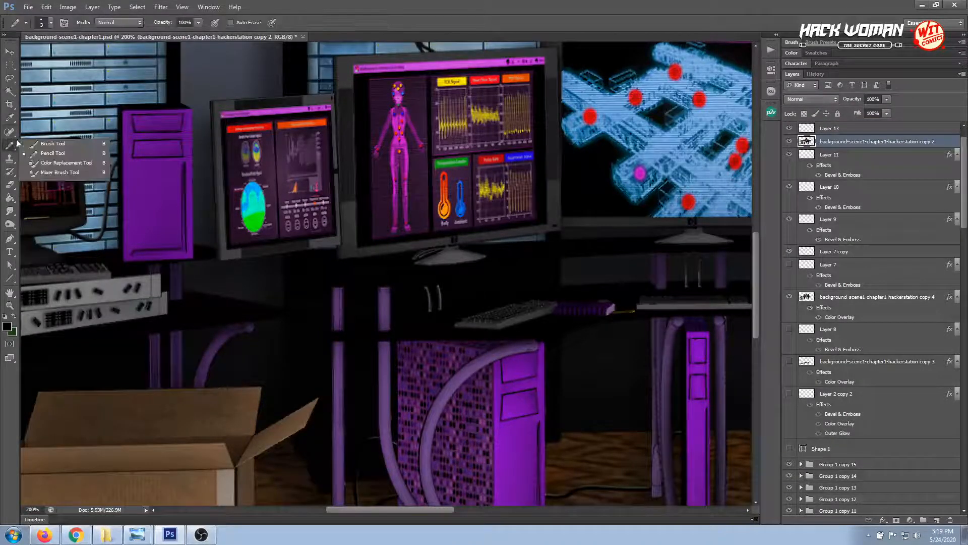
click(35, 145)
right_click(265, 312)
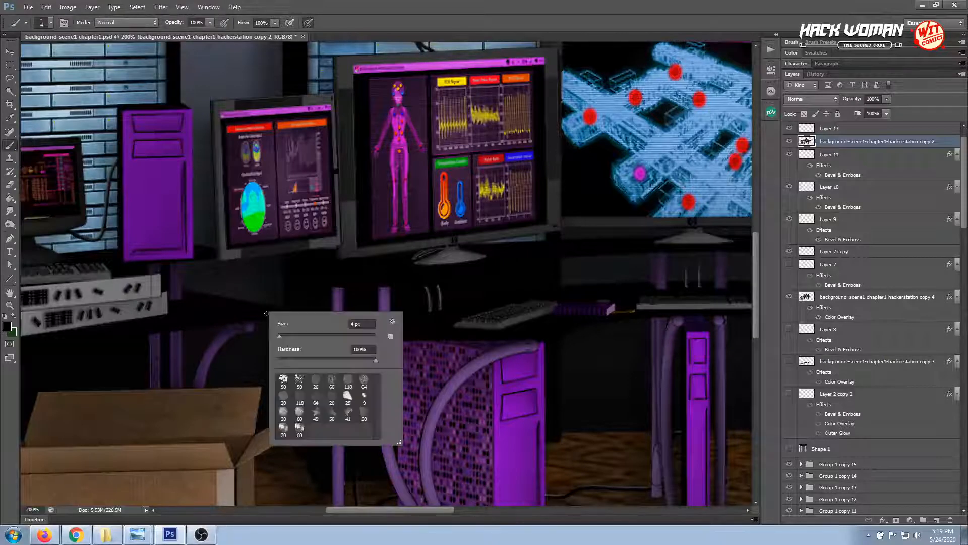
drag(303, 335, 295, 335)
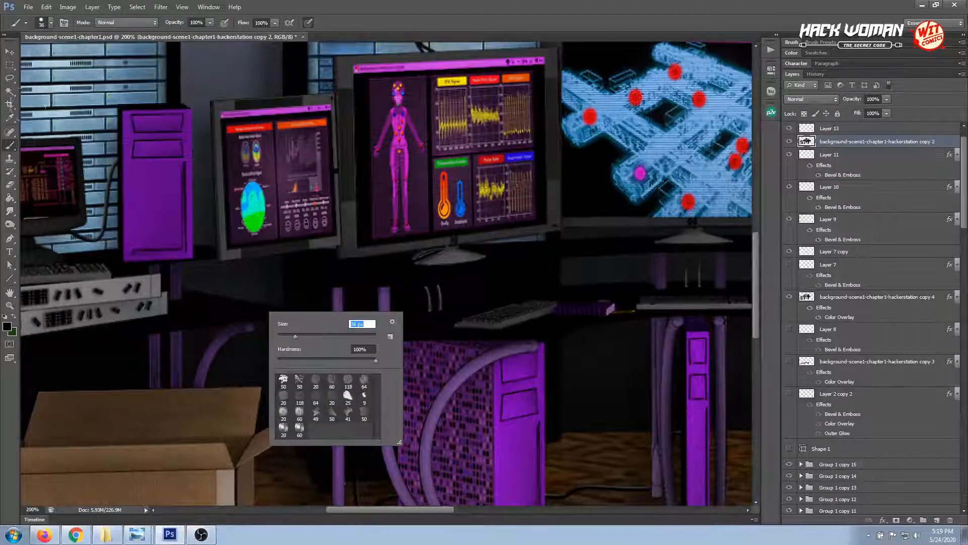
Outline the black desk surface beside the stacked white devices, behind the cardboard box, with the Polygonal Lasso
click(10, 78)
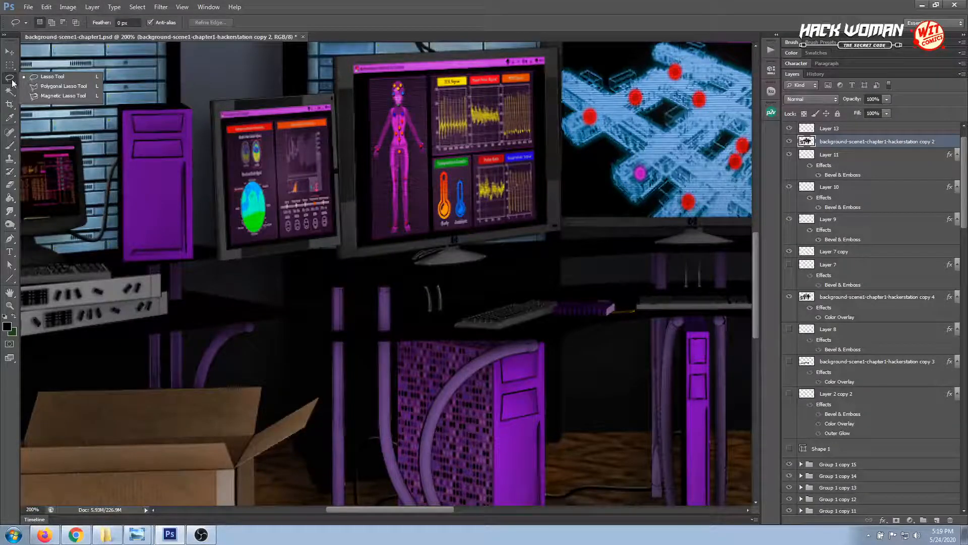
click(40, 86)
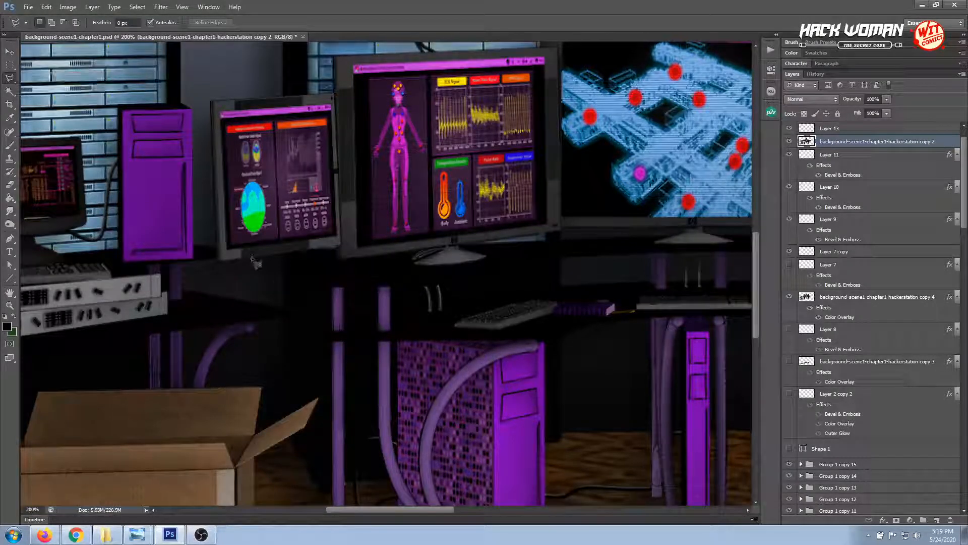
click(230, 323)
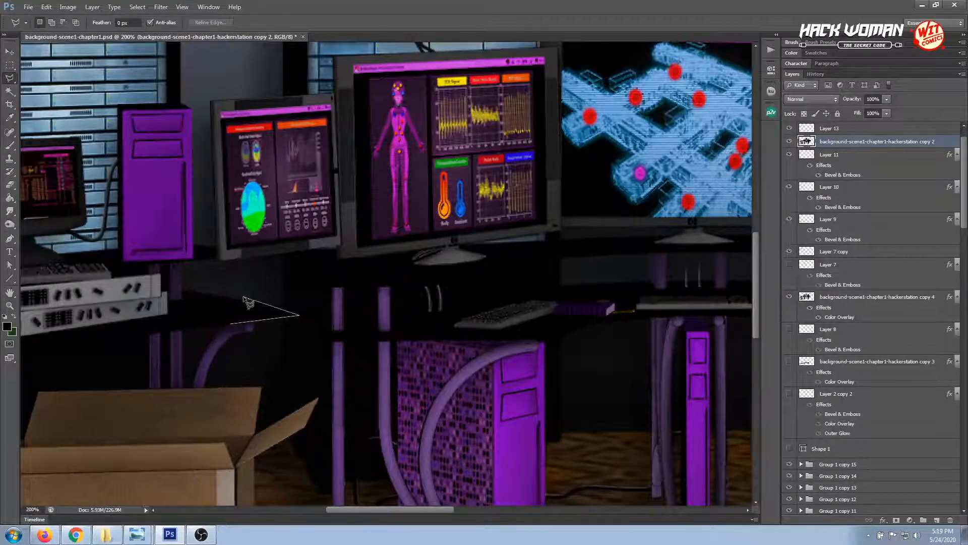
click(302, 315)
click(180, 290)
click(182, 300)
click(171, 301)
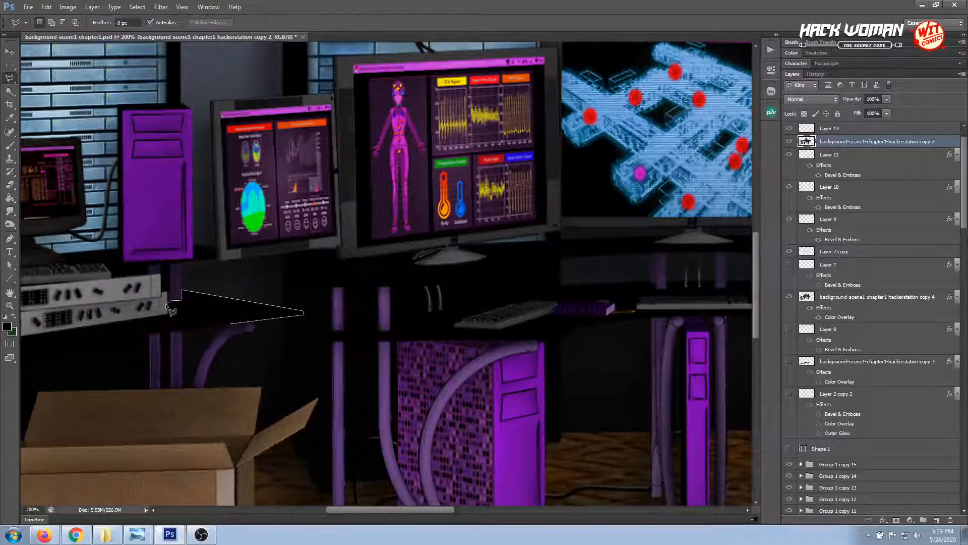
click(167, 314)
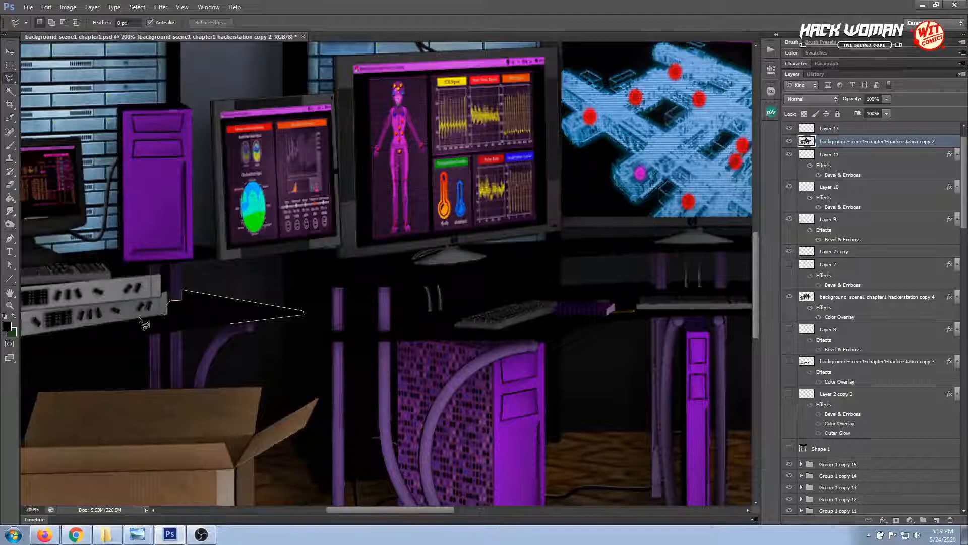
click(110, 322)
click(113, 342)
click(234, 326)
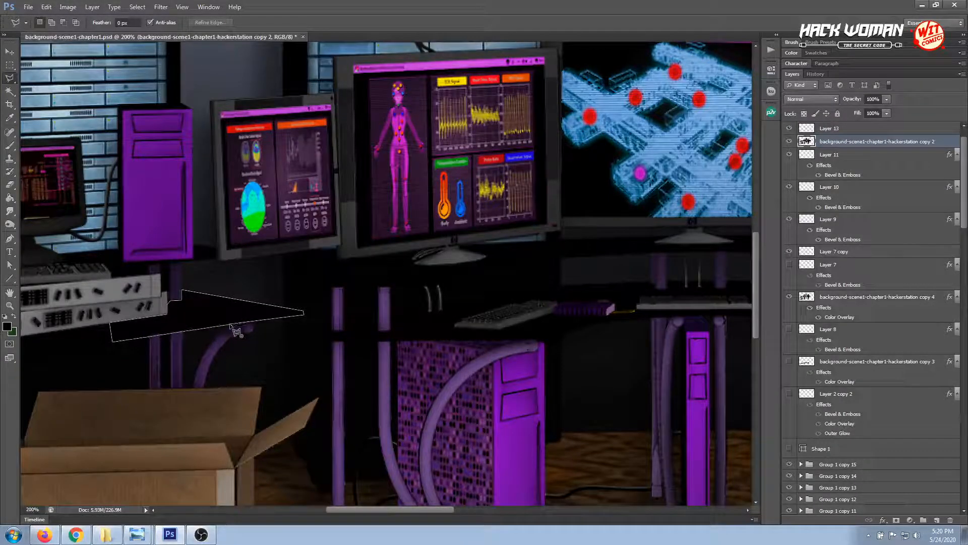
Make Layer 13 active and set the Brush tool's foreground color to white (ffffff)
click(851, 132)
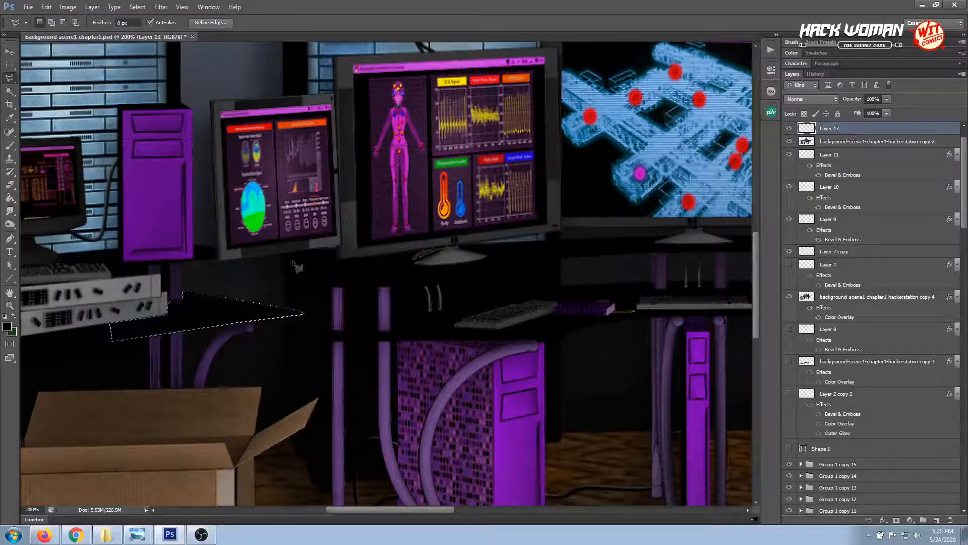
click(11, 146)
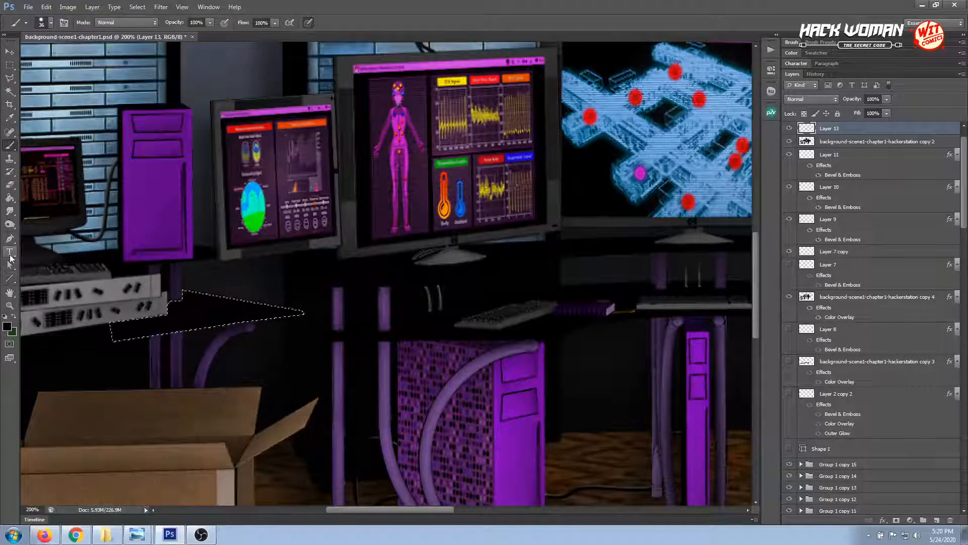
click(7, 327)
drag(719, 310, 690, 305)
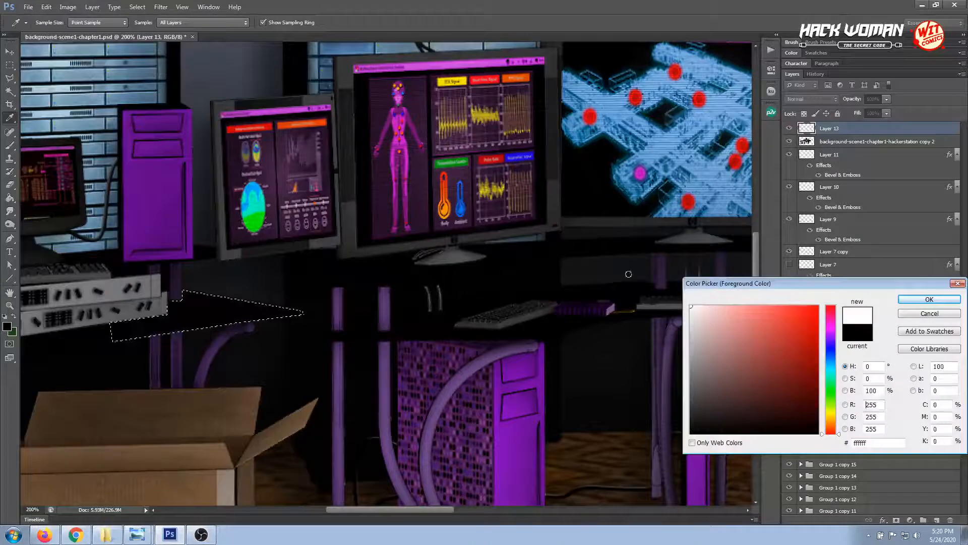
click(911, 301)
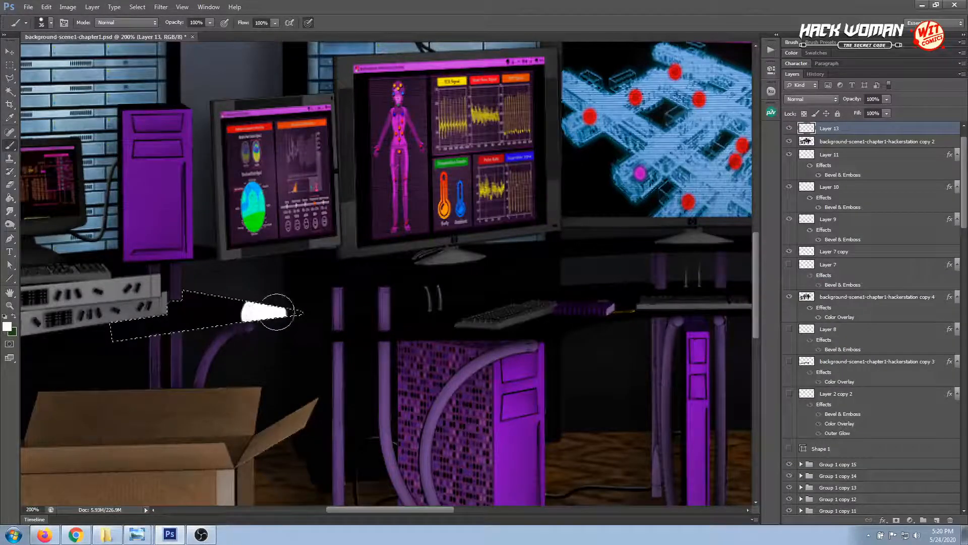
Try white brush strokes at the desk selection's pointed end, first at full strength, then at 26% opacity and 41% flow, undoing both
drag(274, 320, 273, 325)
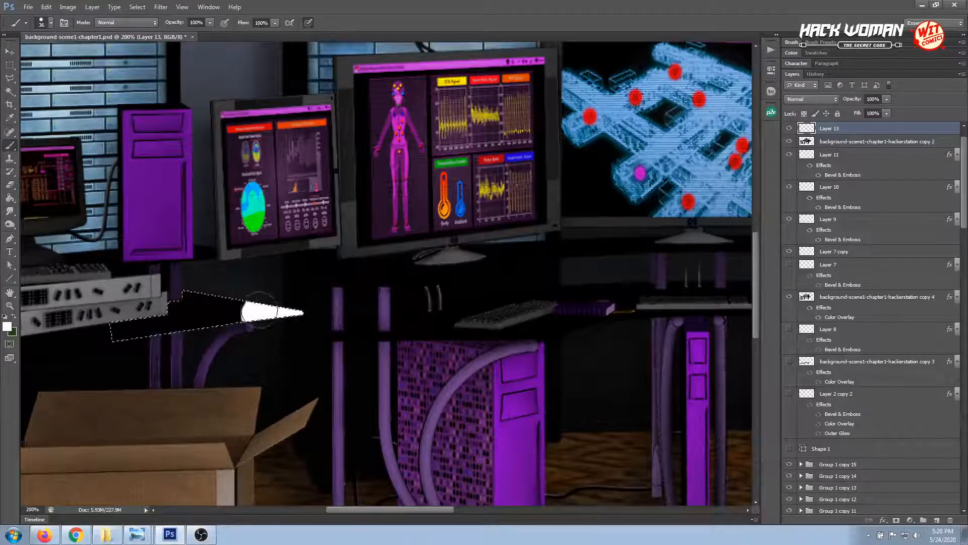
key(ctrl+z)
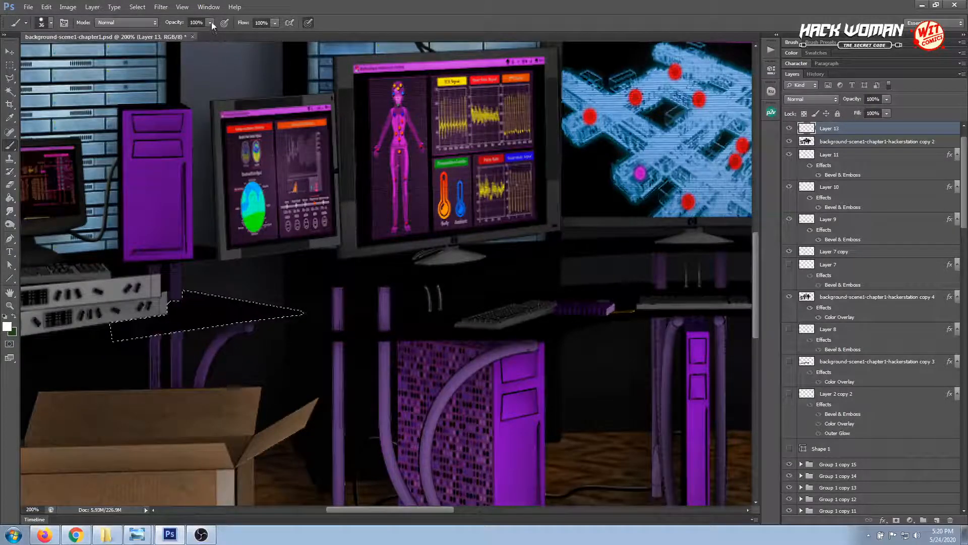
drag(210, 23, 172, 35)
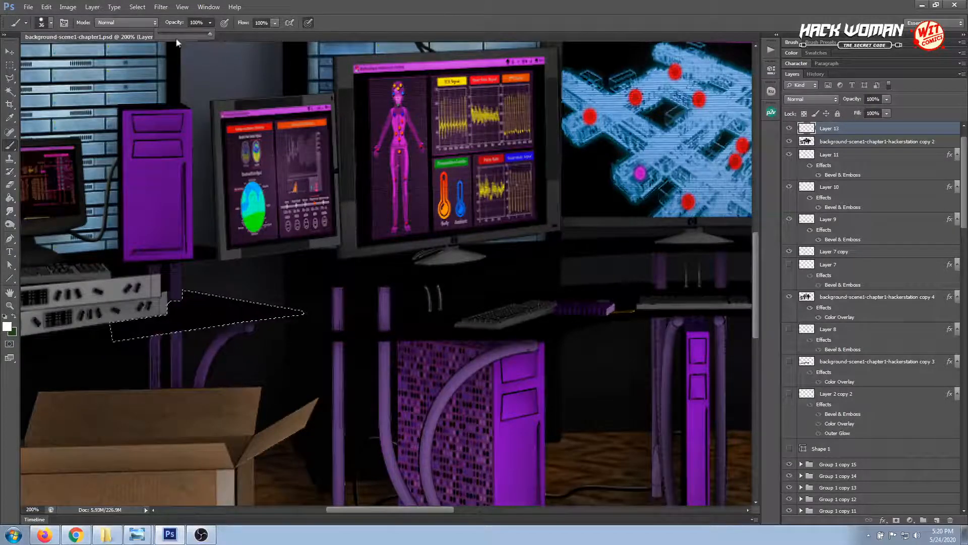
click(276, 23)
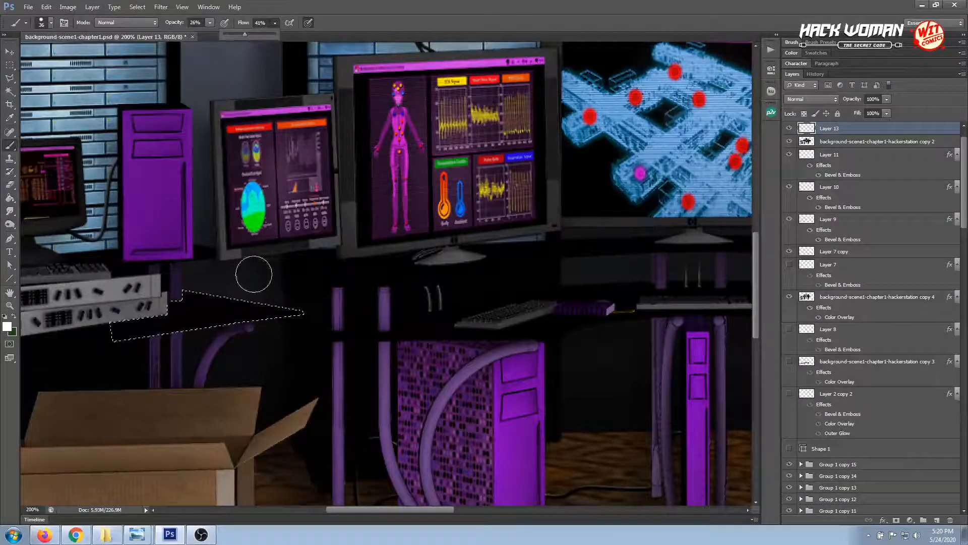
drag(260, 310, 274, 312)
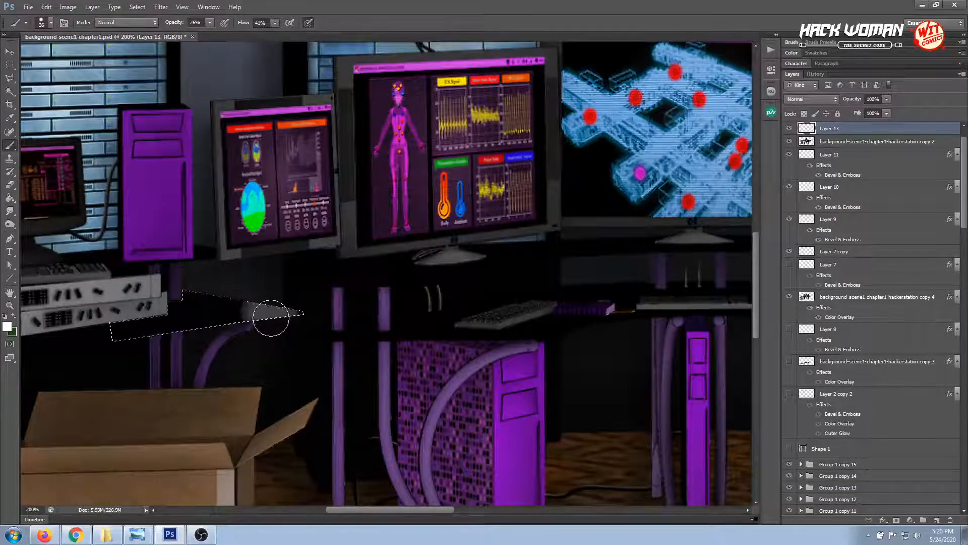
key(ctrl+z)
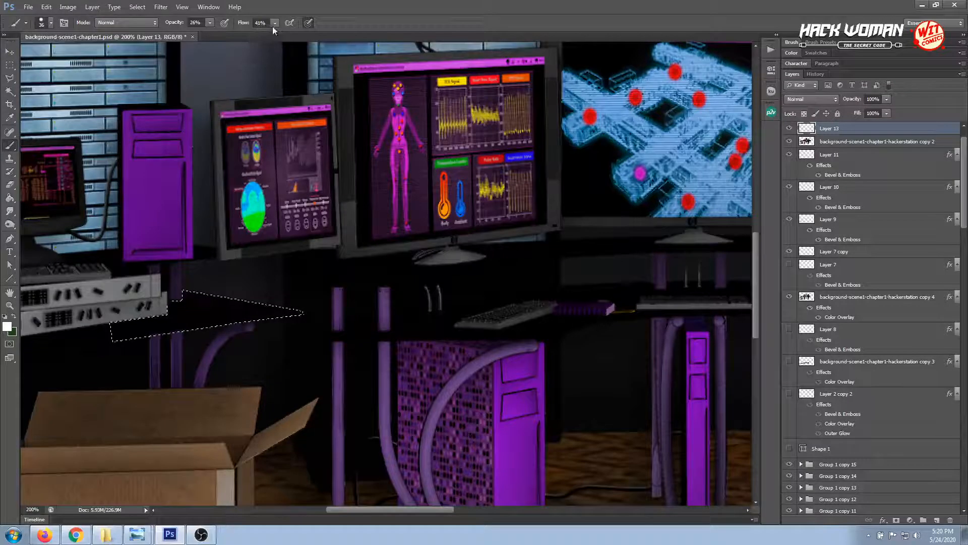
Set the brush to 15% opacity and 13% flow and paint a faint white highlight inside the desk selection
click(261, 32)
click(286, 309)
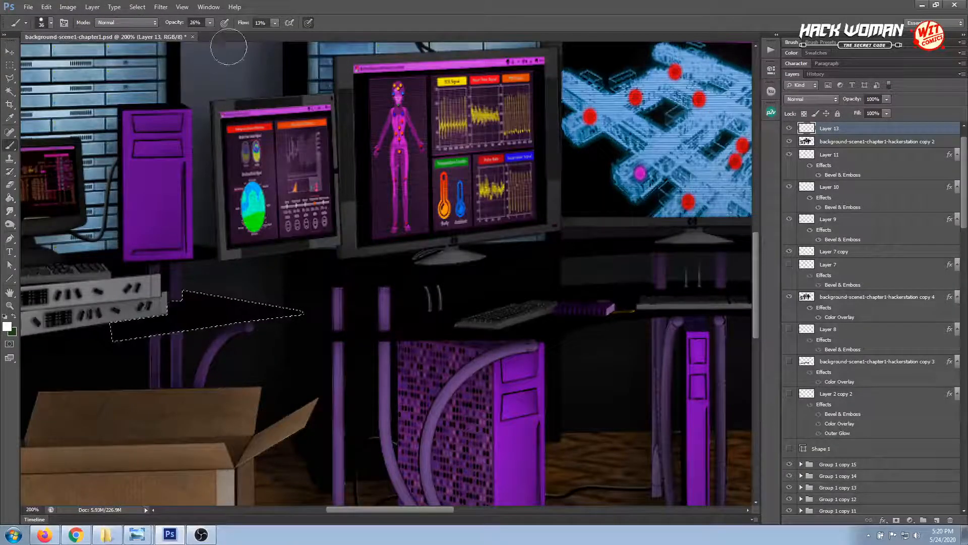
click(210, 23)
click(204, 33)
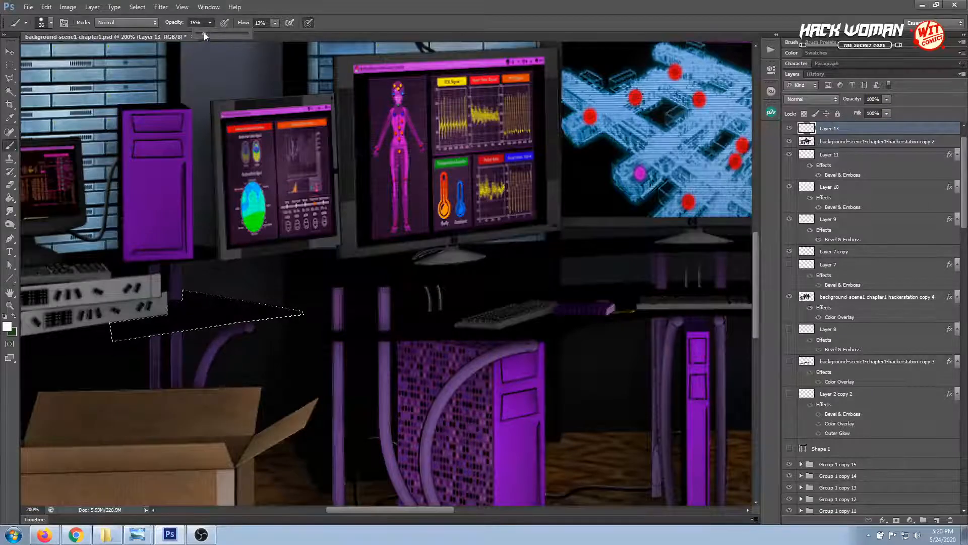
click(296, 323)
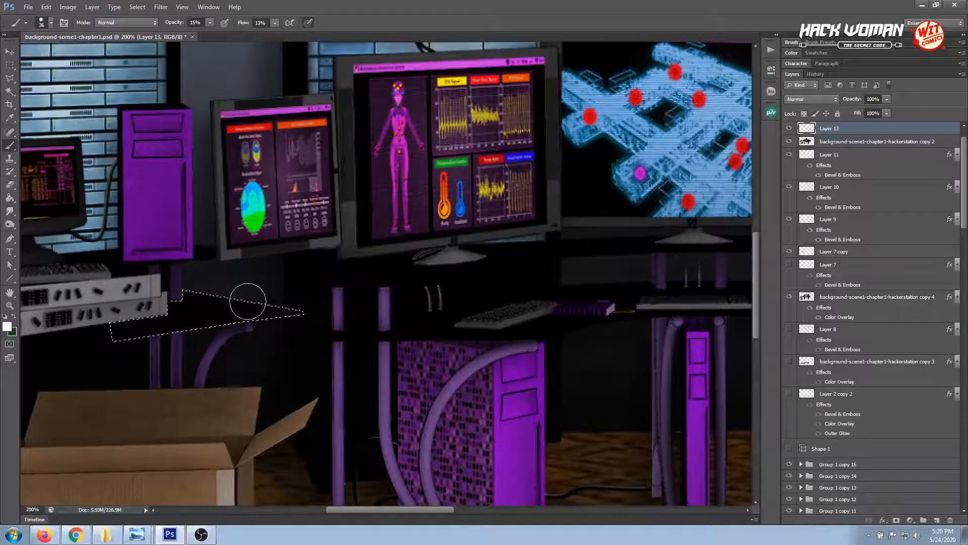
mouse_move(265, 303)
mouse_down()
mouse_move(225, 274)
mouse_move(271, 296)
mouse_move(212, 268)
mouse_up()
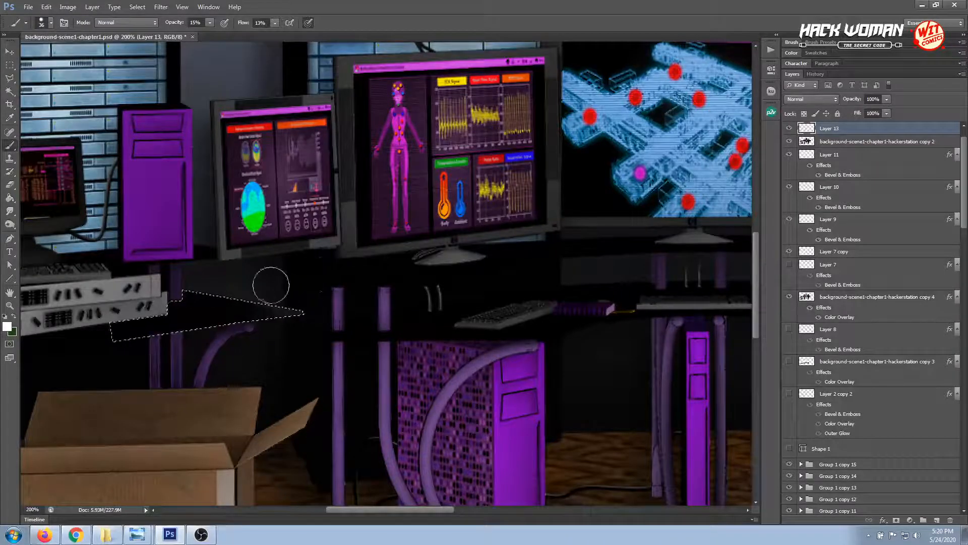
Reduce the brush flow to 4%, build up a soft white sheen on the selected desk surface, and deselect it
click(275, 23)
click(270, 35)
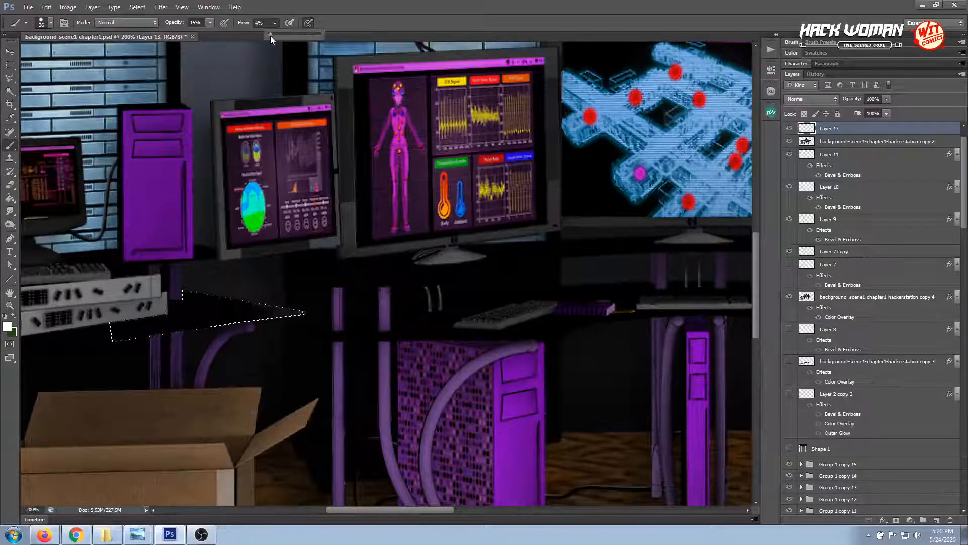
click(282, 307)
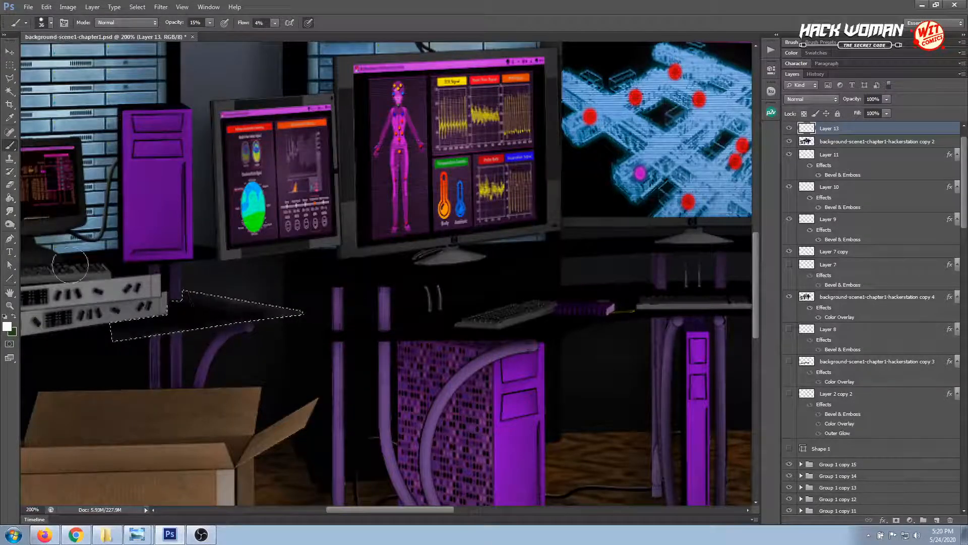
mouse_move(43, 229)
mouse_down()
mouse_move(227, 313)
mouse_move(123, 298)
mouse_move(337, 416)
mouse_up()
key(ctrl+minus)
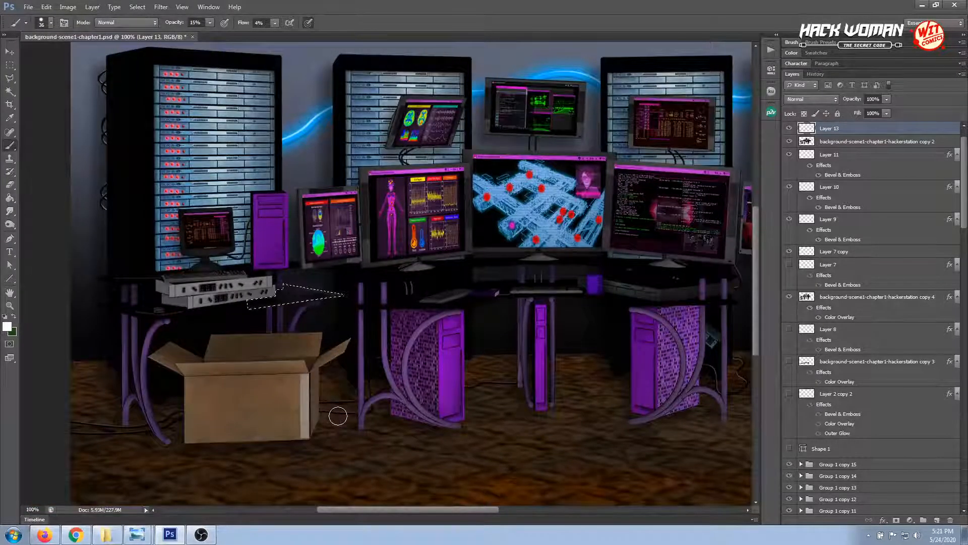
click(11, 66)
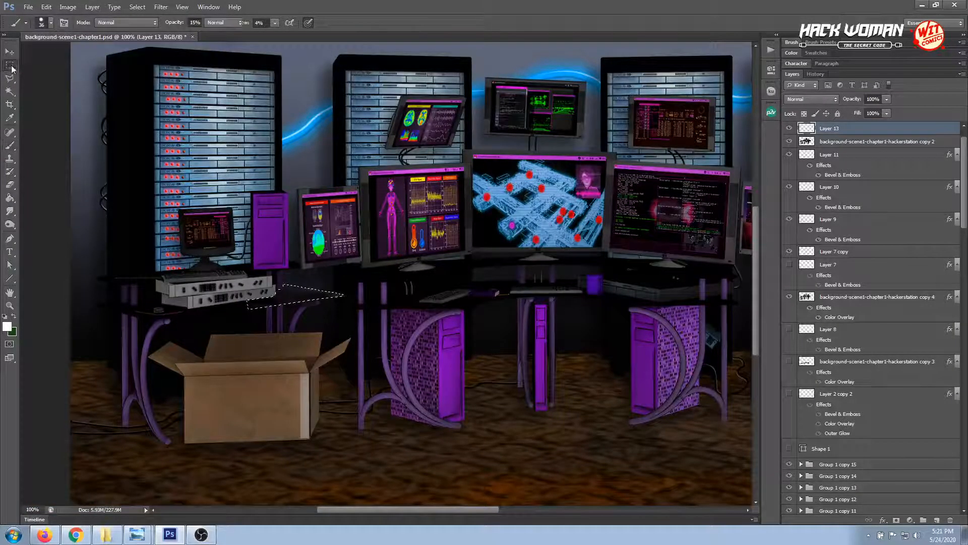
click(151, 250)
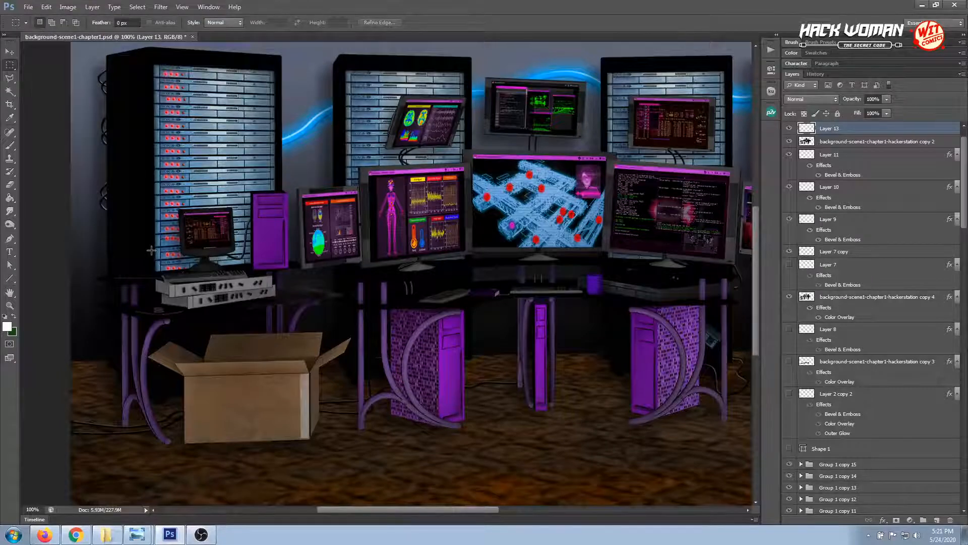
key(ctrl+plus)
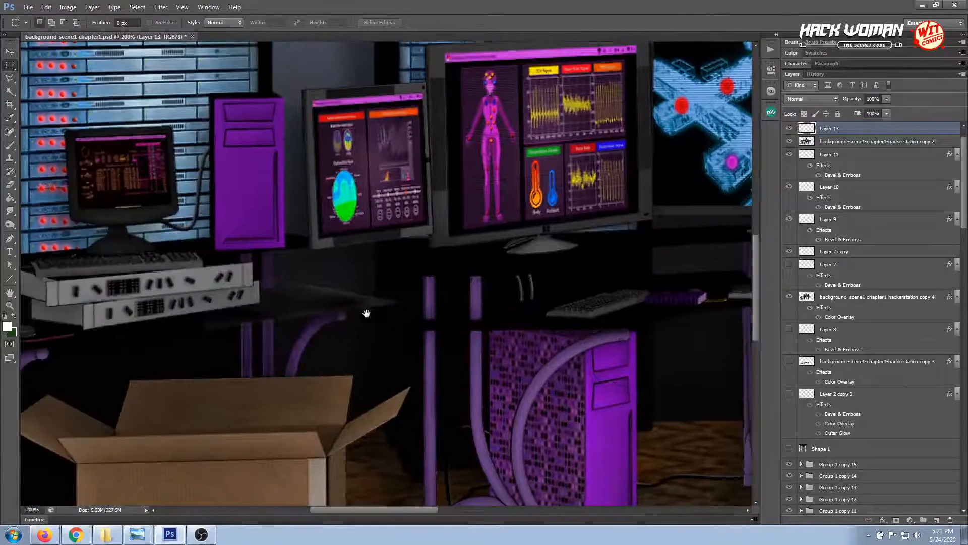
drag(266, 329, 367, 314)
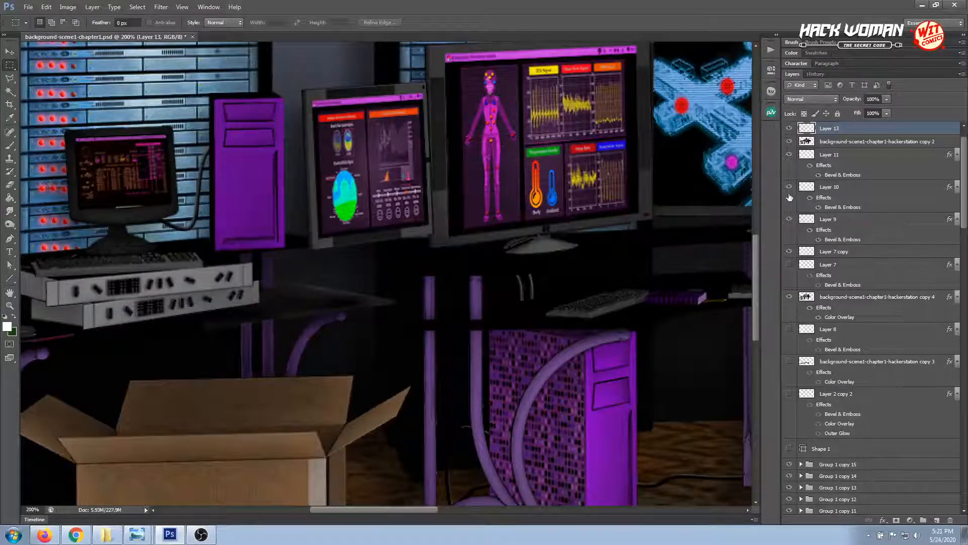
key(v)
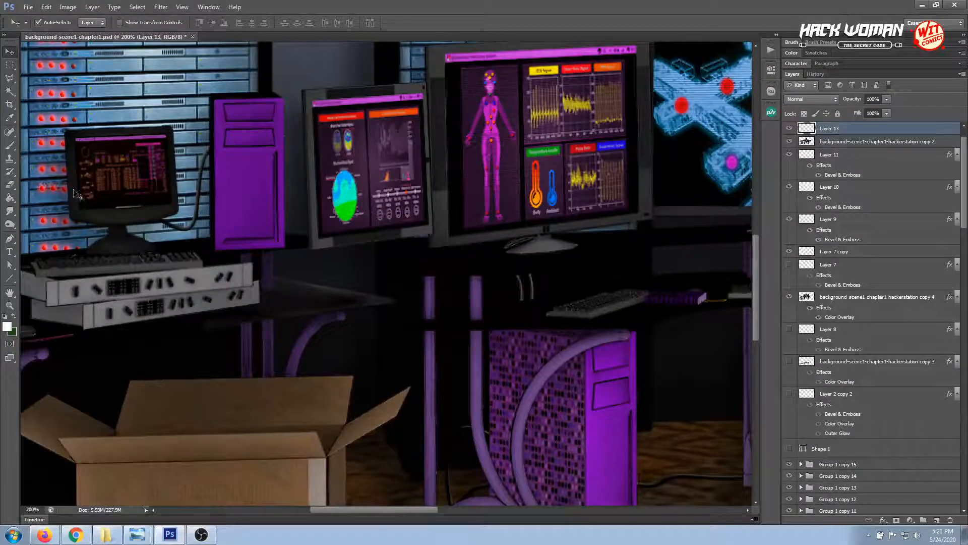
Soften the desk highlight with the Smudge tool at 41% strength and save the document
click(9, 211)
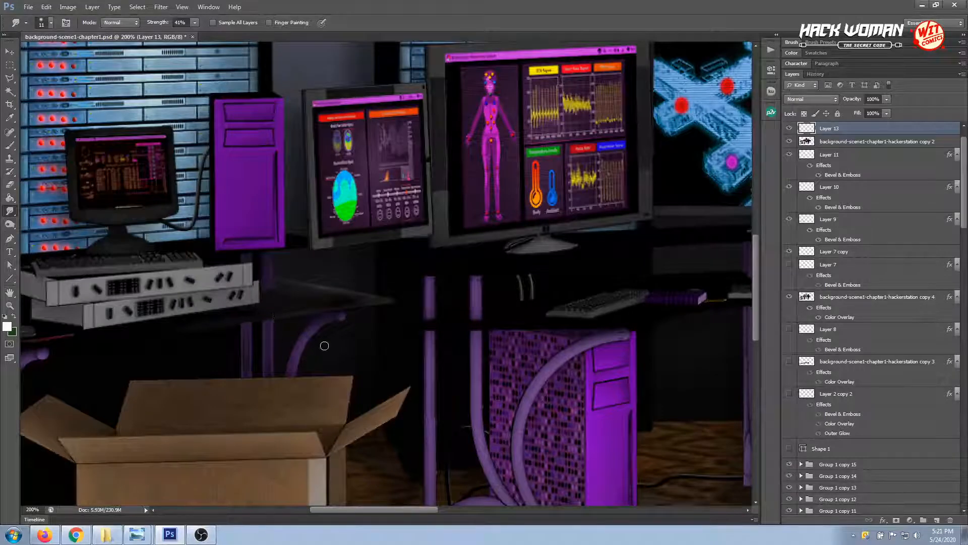
key(ctrl+minus)
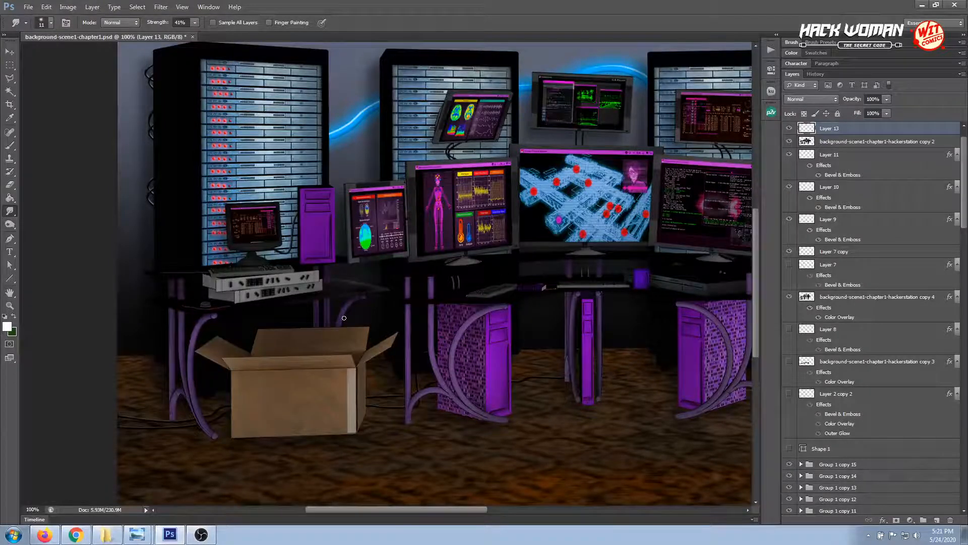
key(ctrl+s)
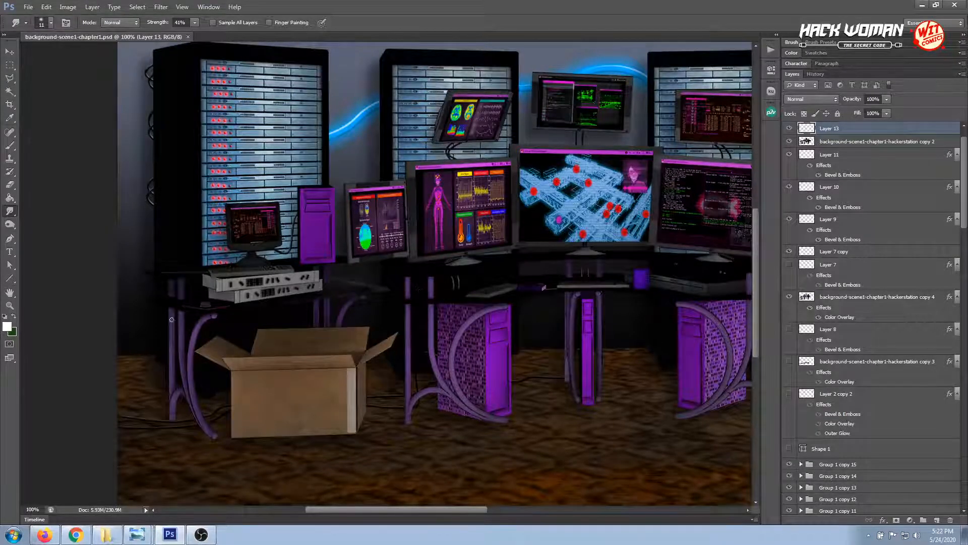
Outline the left desk's lower surface with the Polygonal Lasso, tracing around the mouse pad and below the stacked rack units
click(9, 306)
click(170, 308)
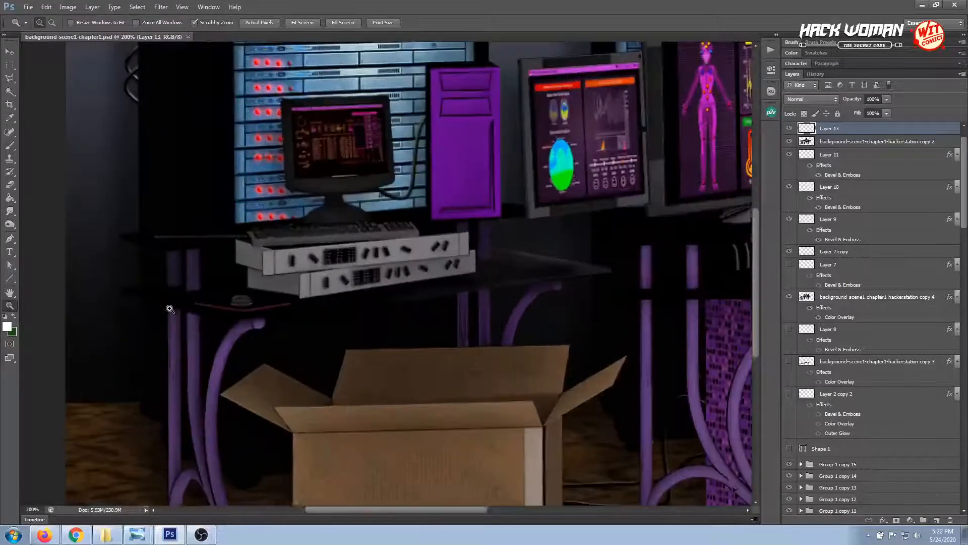
click(9, 52)
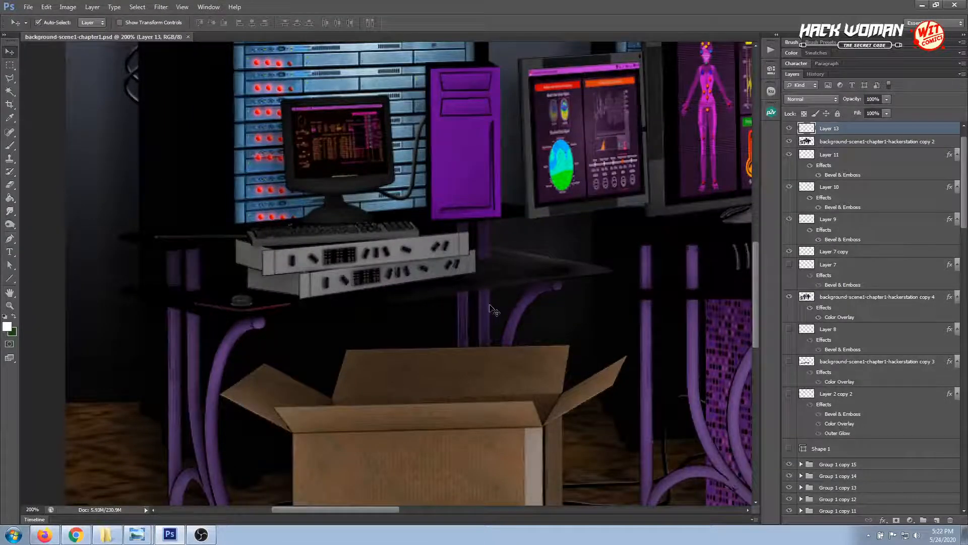
drag(438, 316, 512, 323)
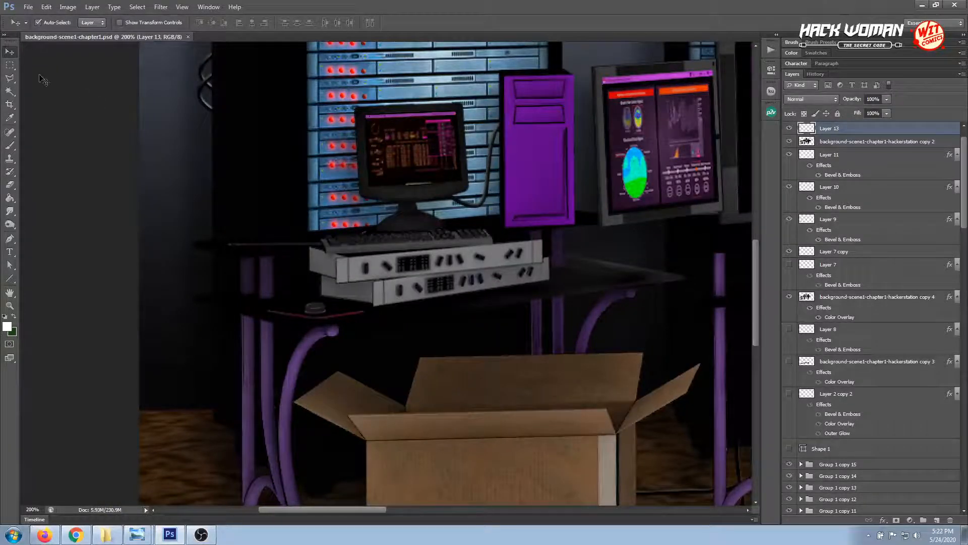
click(9, 78)
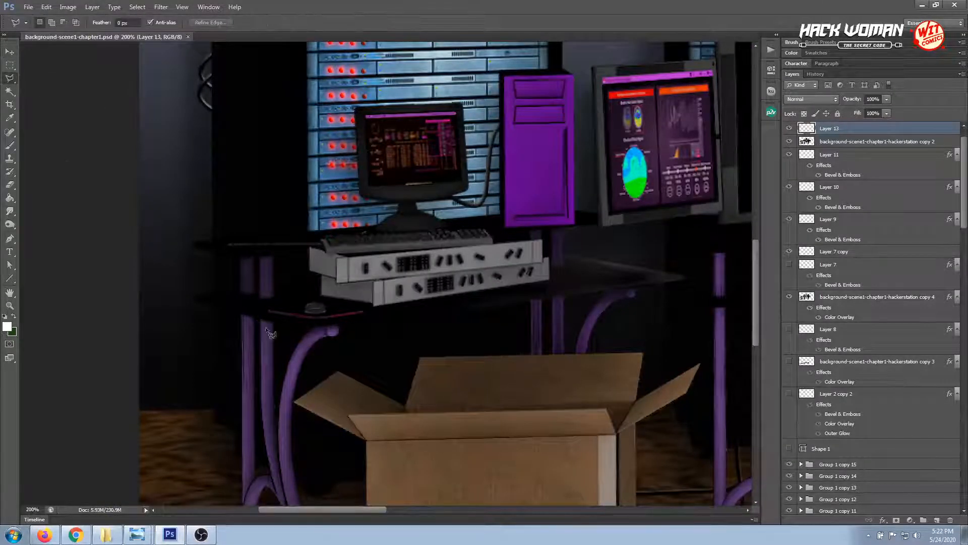
click(306, 331)
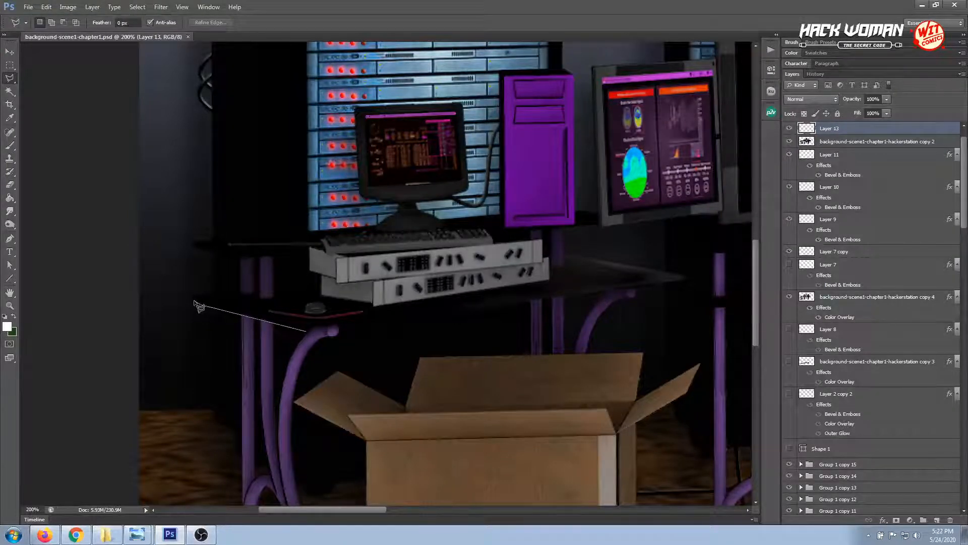
click(194, 300)
click(259, 291)
click(260, 294)
click(285, 300)
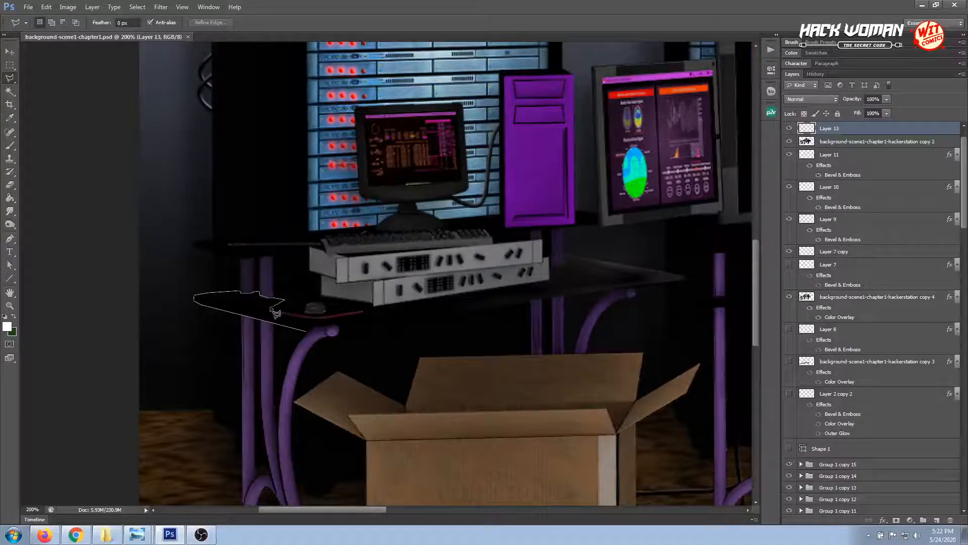
click(269, 306)
click(268, 312)
click(341, 318)
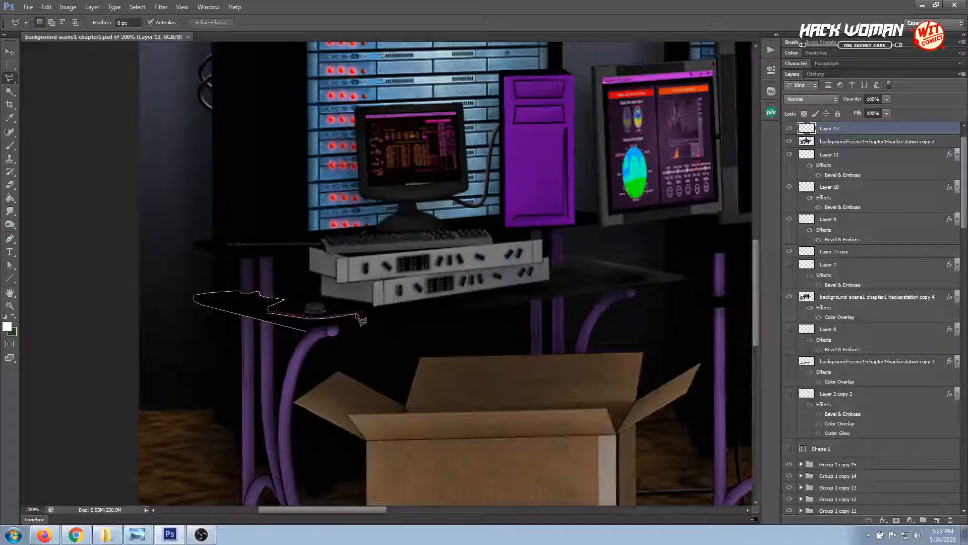
click(375, 307)
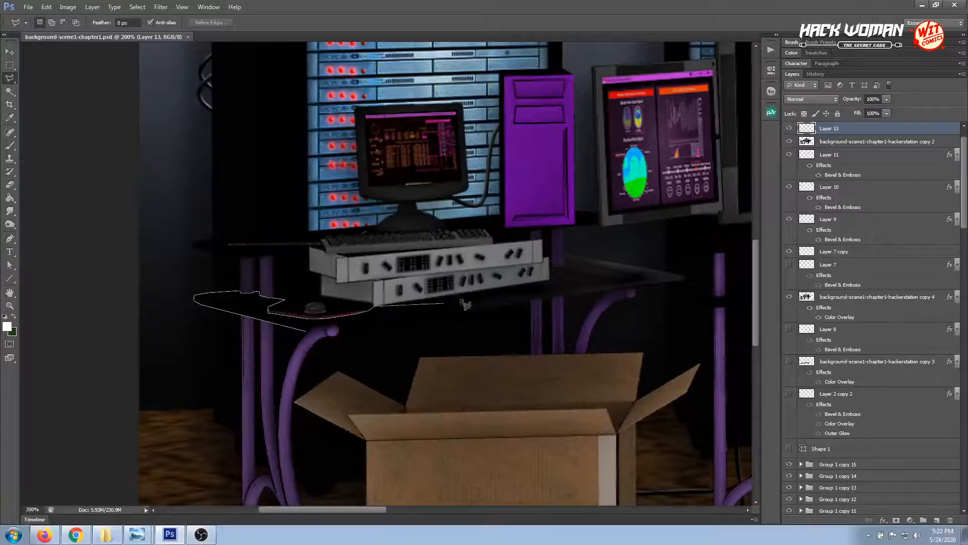
click(478, 291)
click(478, 310)
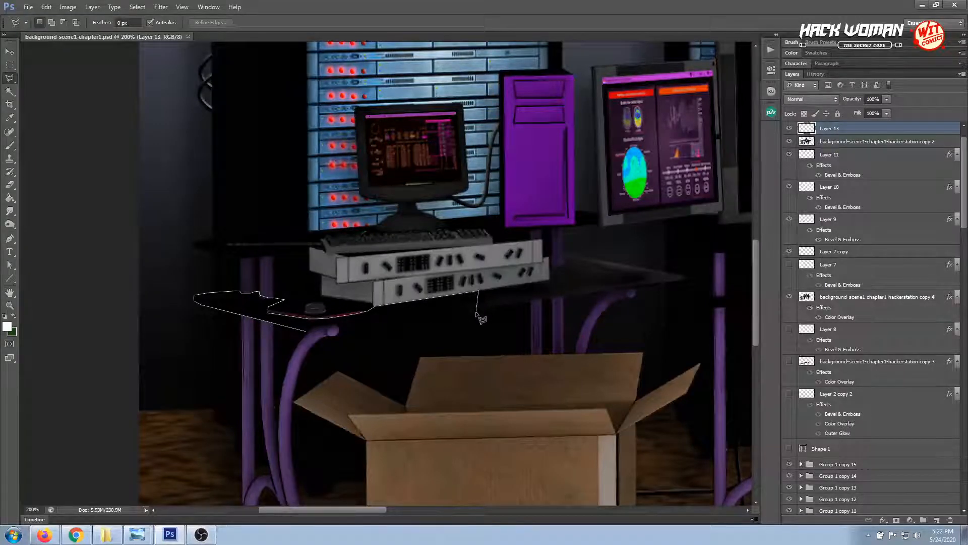
double_click(290, 327)
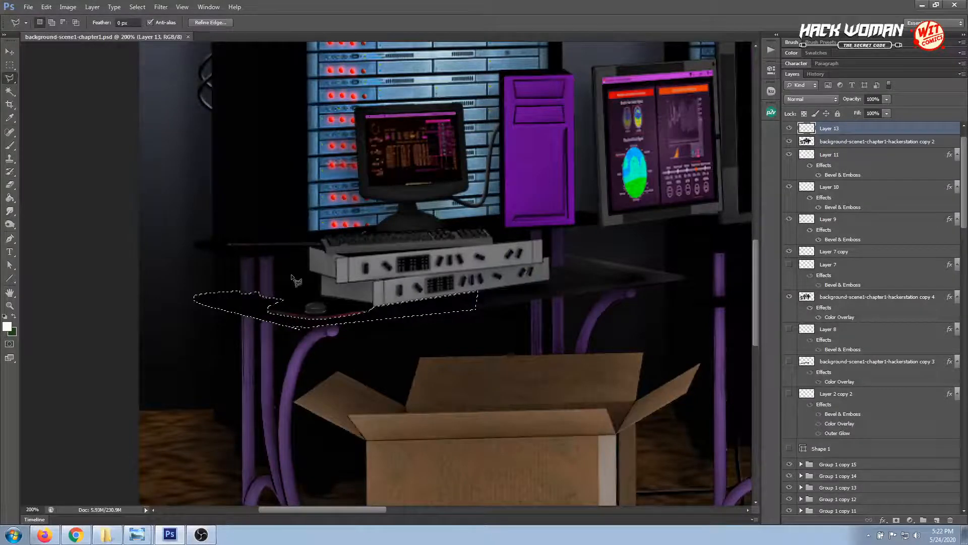
Add the upper shelf surface beside the keyboard and rack units to the existing selection
shift+click(309, 248)
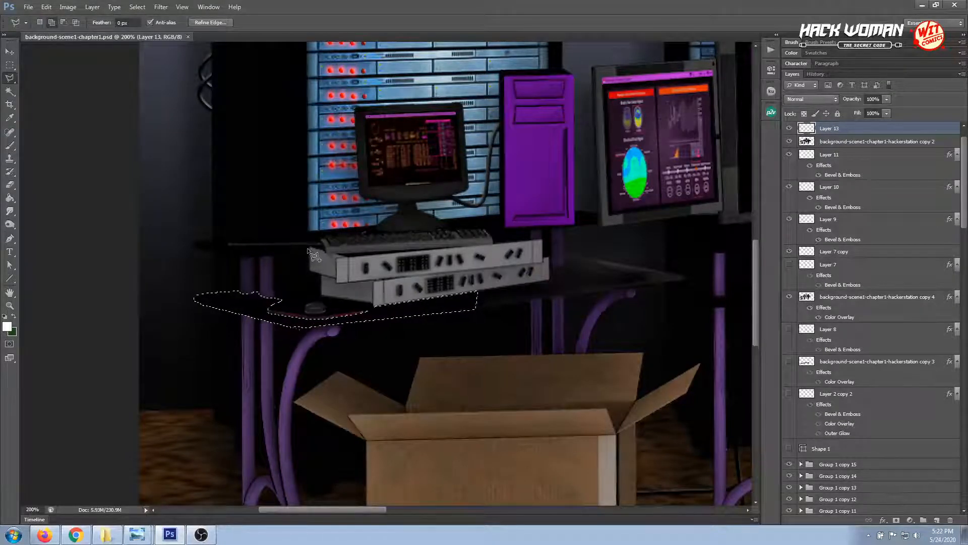
click(242, 258)
click(192, 246)
click(223, 240)
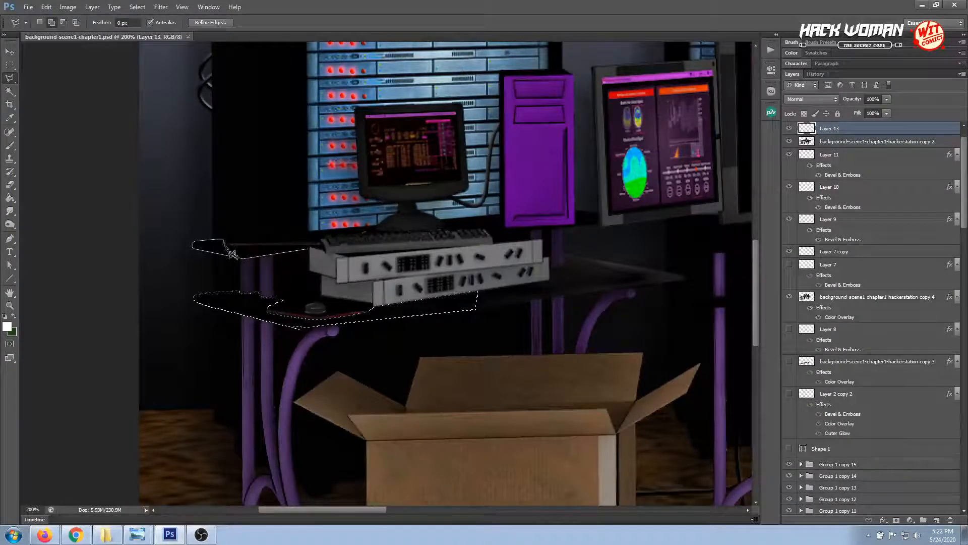
click(229, 246)
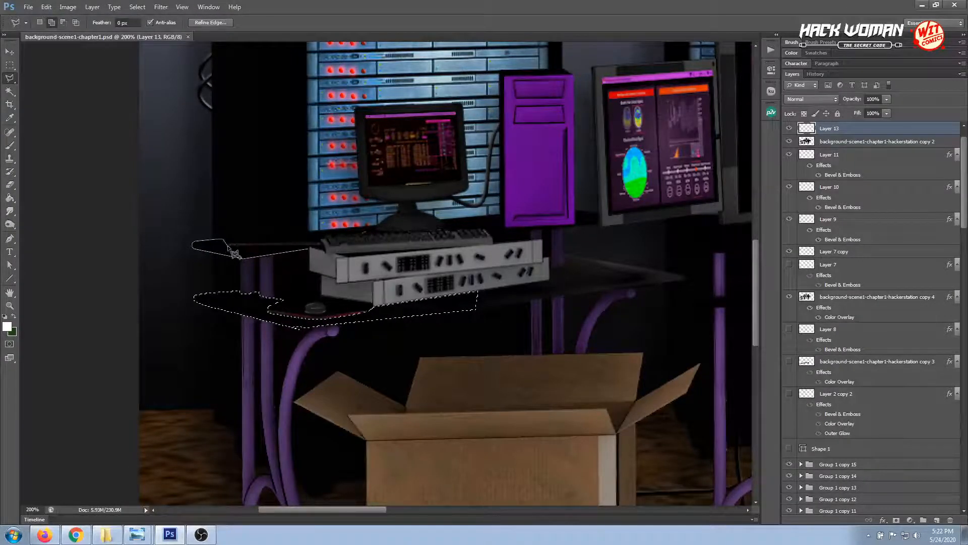
click(310, 247)
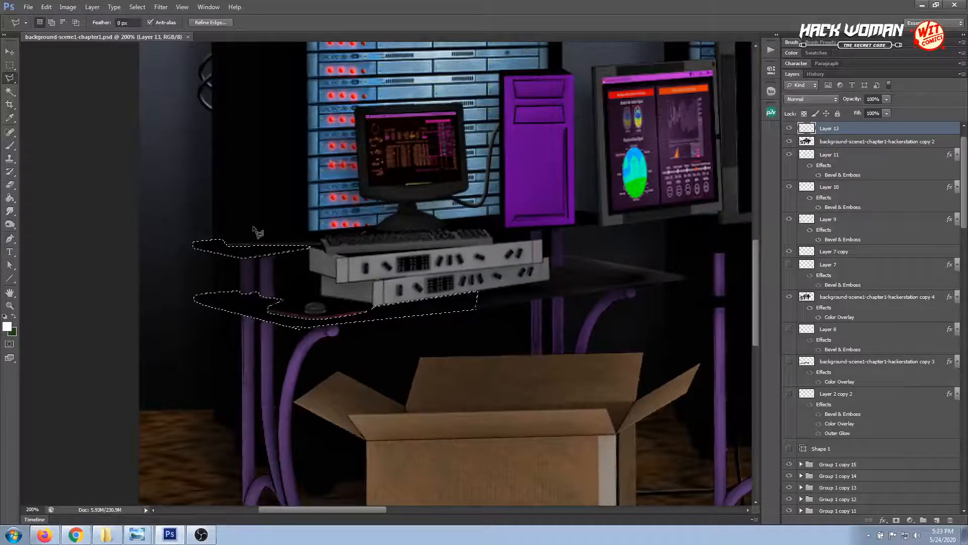
Paint a faint white sheen along the selected desk edges at 15% opacity and 4% flow, and deselect
click(13, 144)
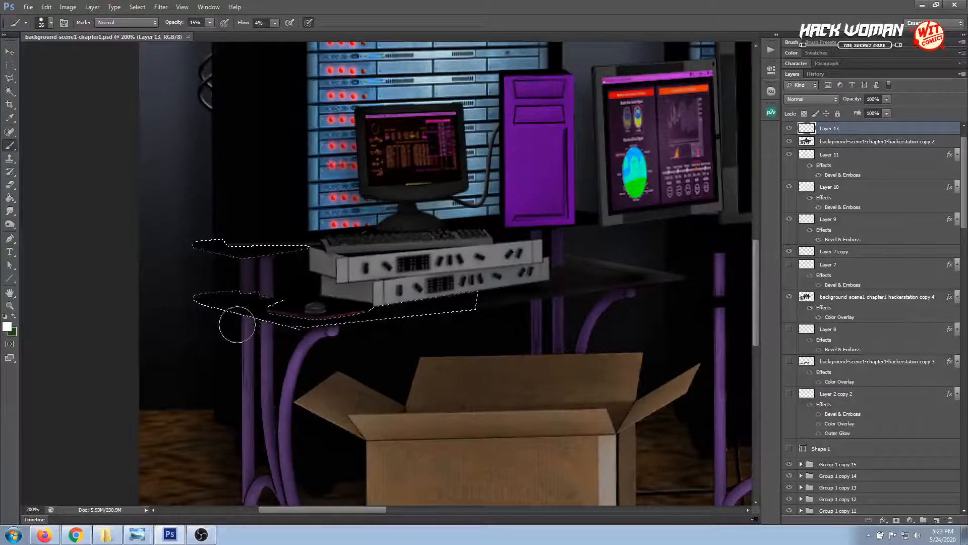
mouse_move(237, 324)
mouse_down()
mouse_move(185, 305)
mouse_move(209, 313)
mouse_up()
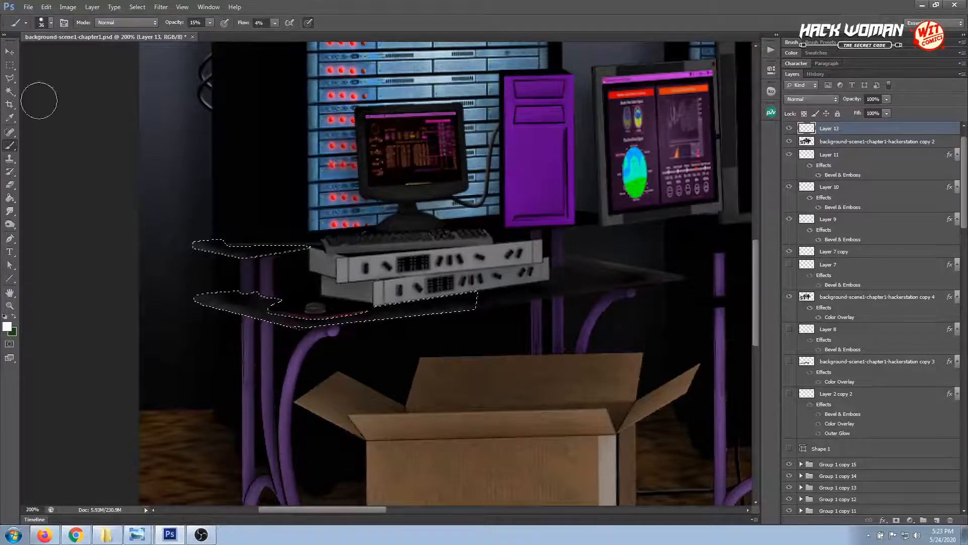
click(14, 65)
click(133, 157)
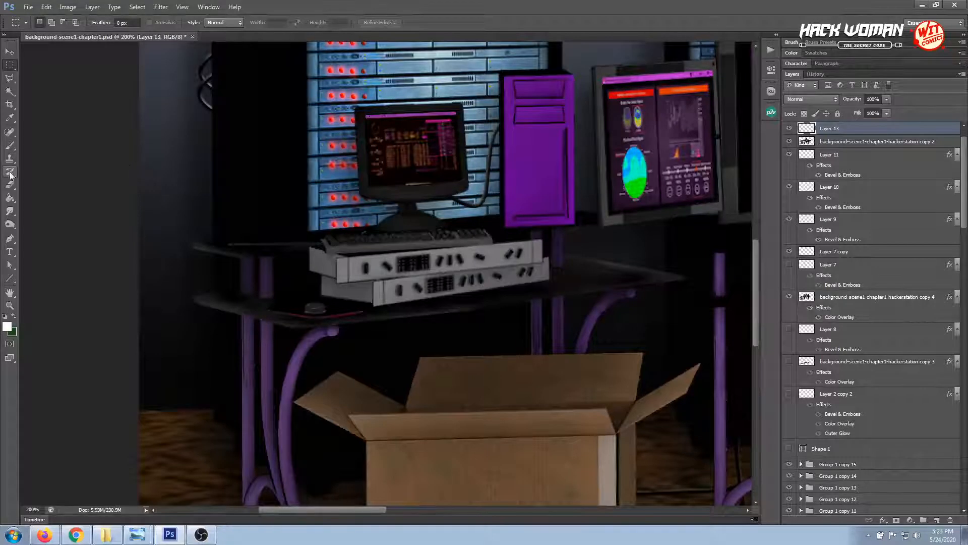
Blend the new highlights on the left desk's surfaces with the Smudge tool at 41% strength
click(10, 212)
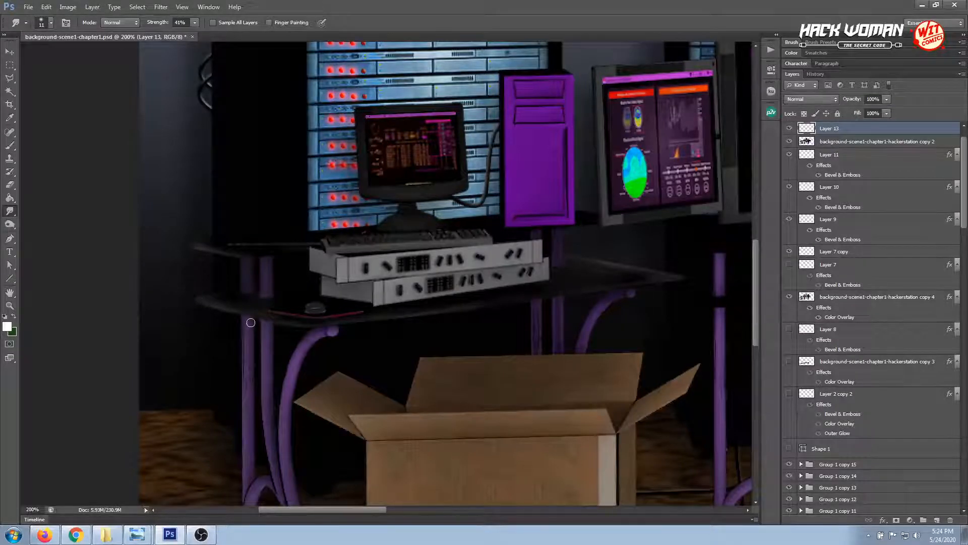
click(10, 51)
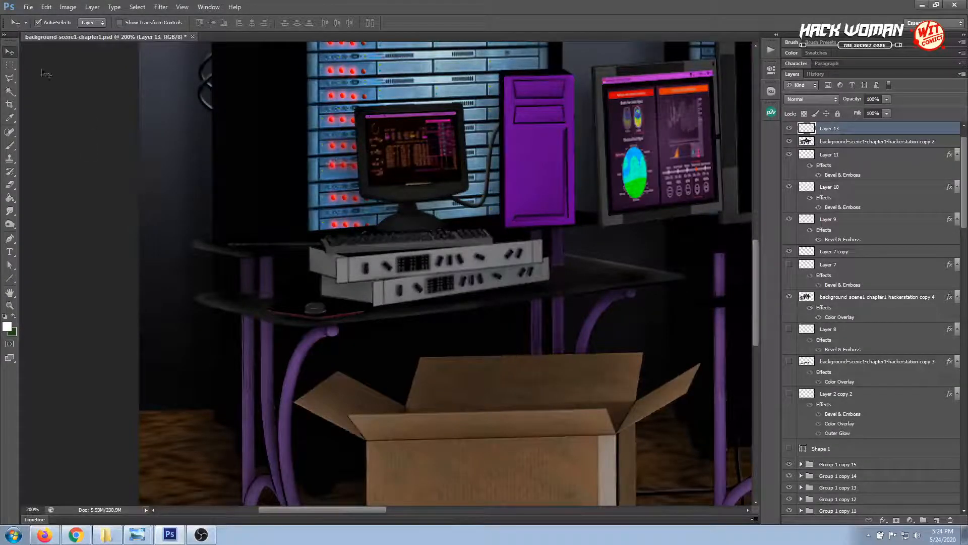
click(10, 211)
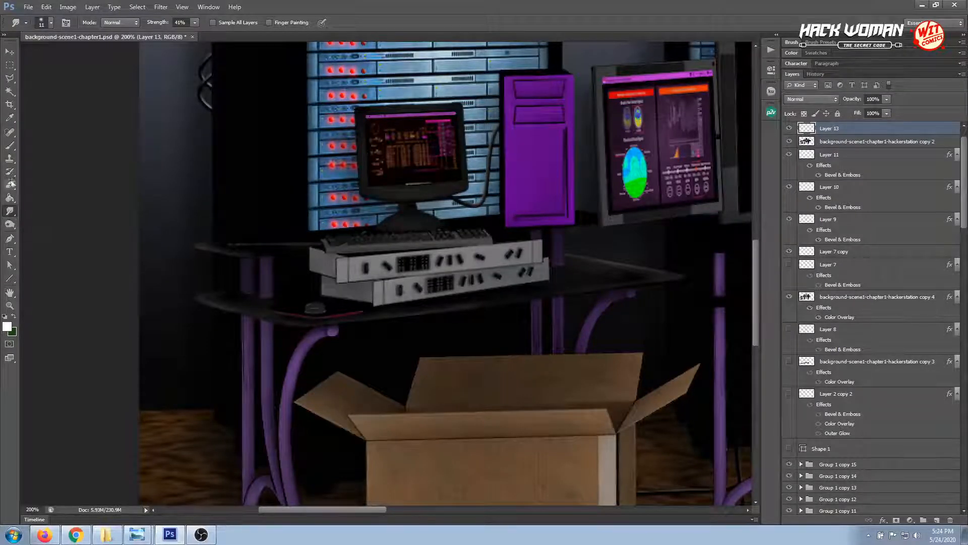
Touch up the left desk's front edge with a 7 px white brush at 100% hardness, and smudge it at 41% strength
click(10, 146)
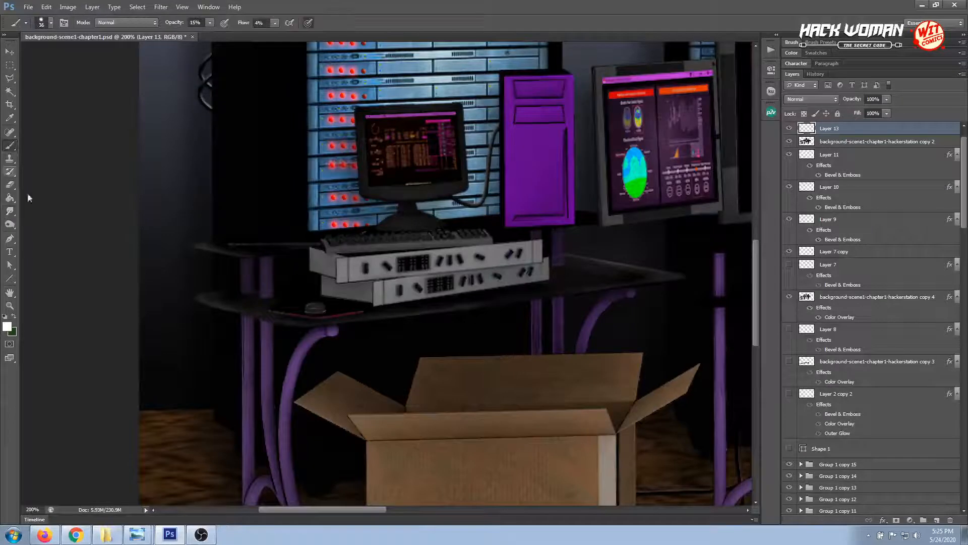
right_click(279, 313)
click(284, 338)
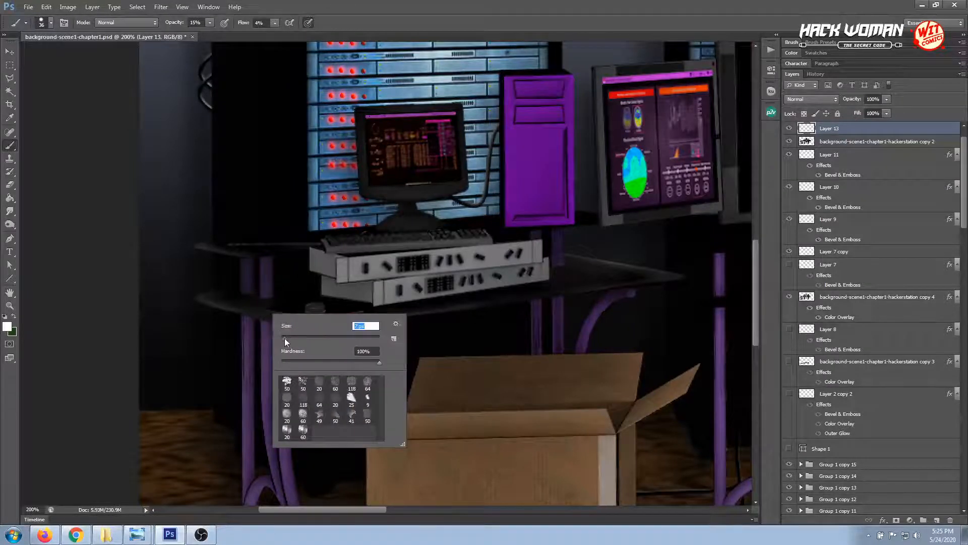
click(244, 312)
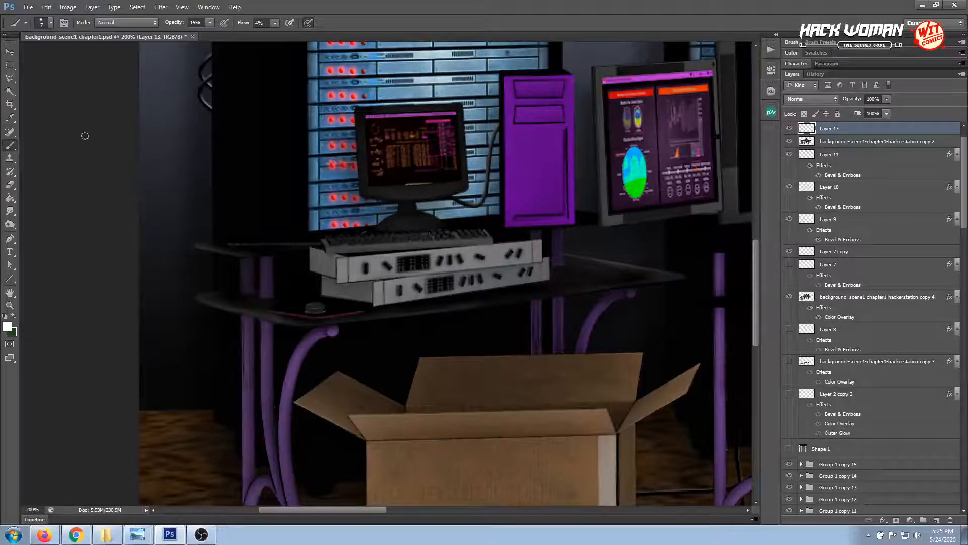
click(10, 51)
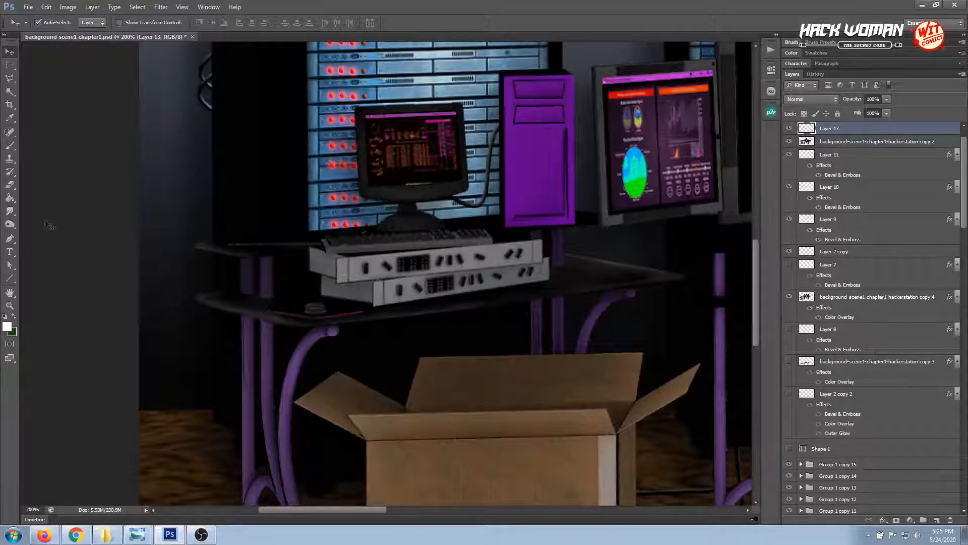
click(9, 211)
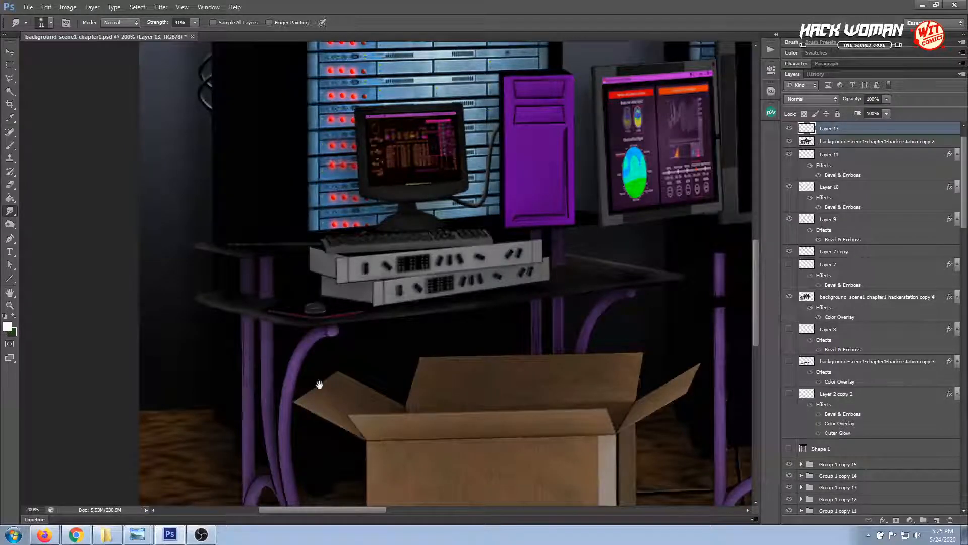
Select a triangular area just below the desk's front edge, over the rear purple legs, with the Polygonal Lasso
drag(360, 382, 244, 392)
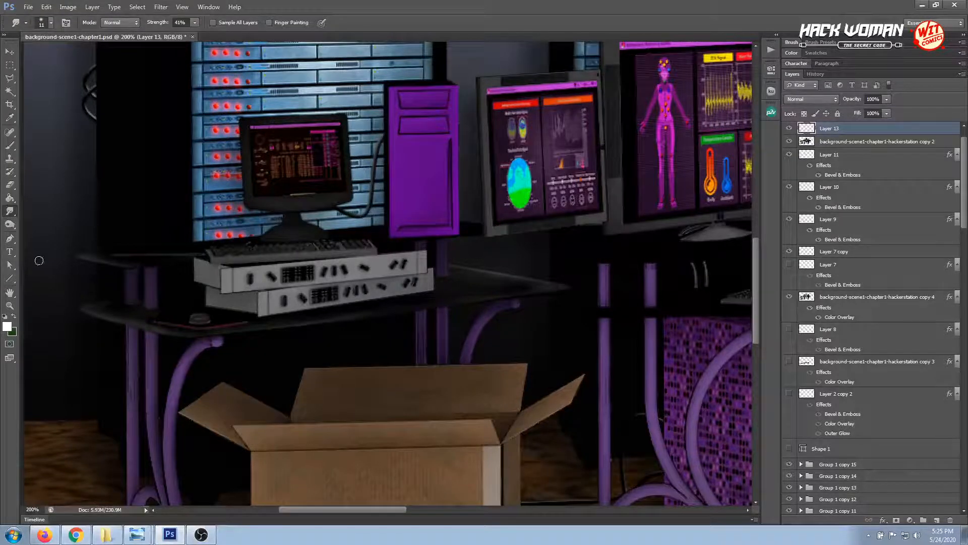
click(9, 148)
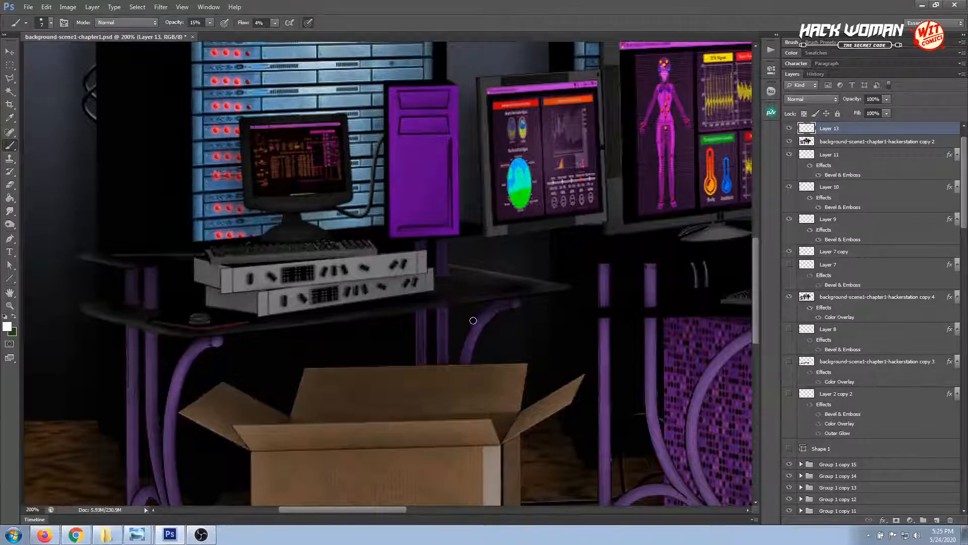
key(ctrl+plus)
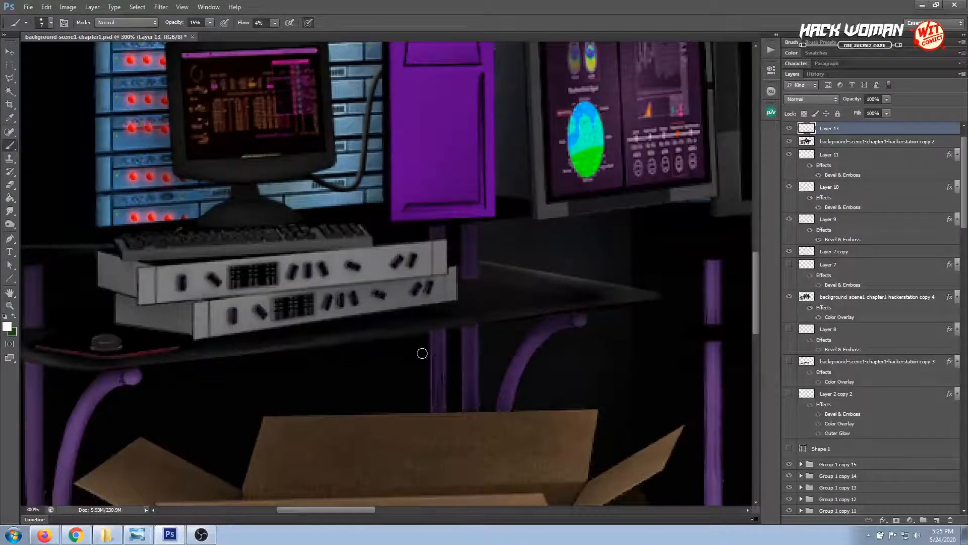
click(9, 78)
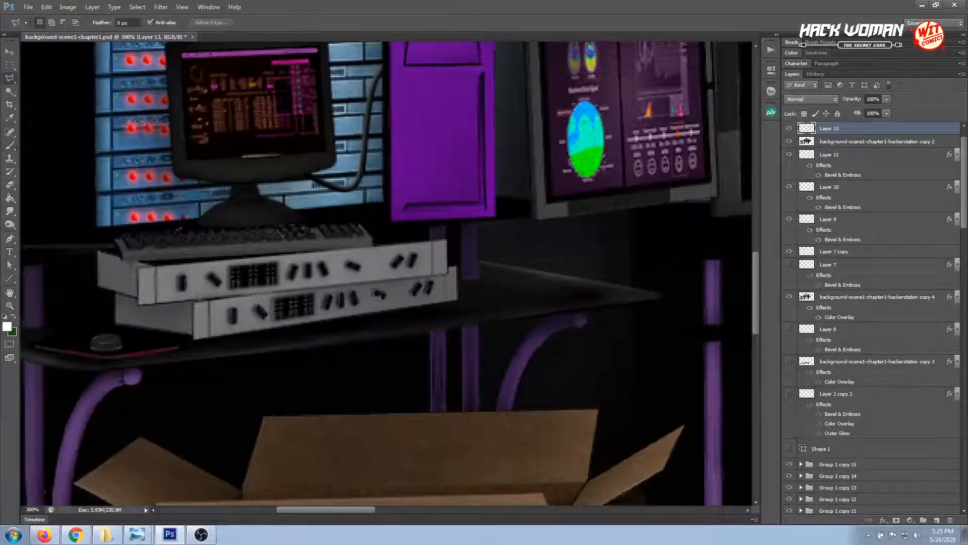
click(475, 322)
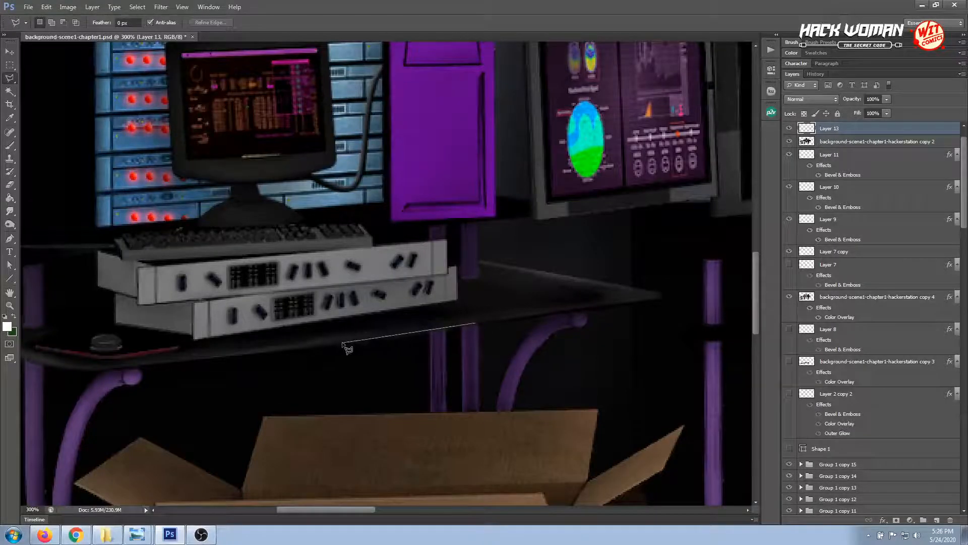
click(284, 350)
click(445, 382)
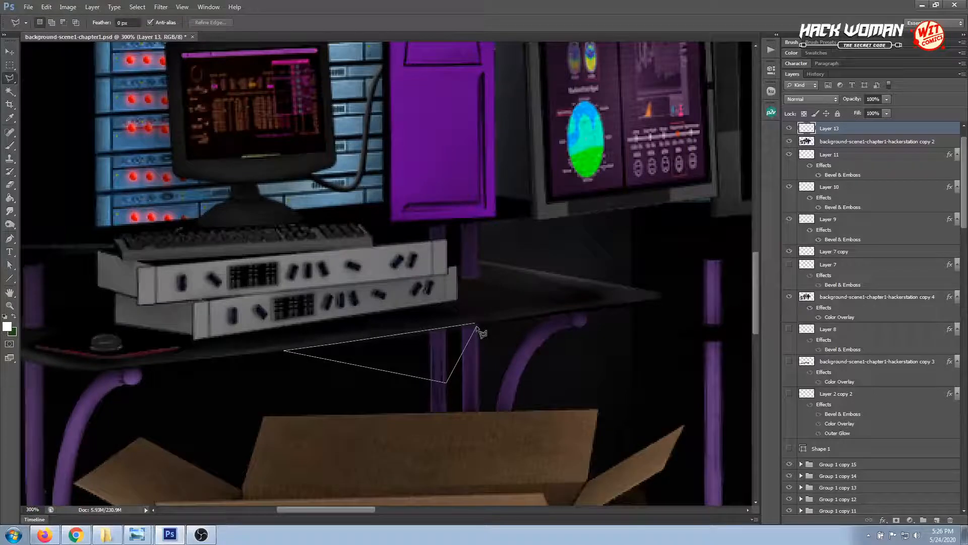
click(477, 326)
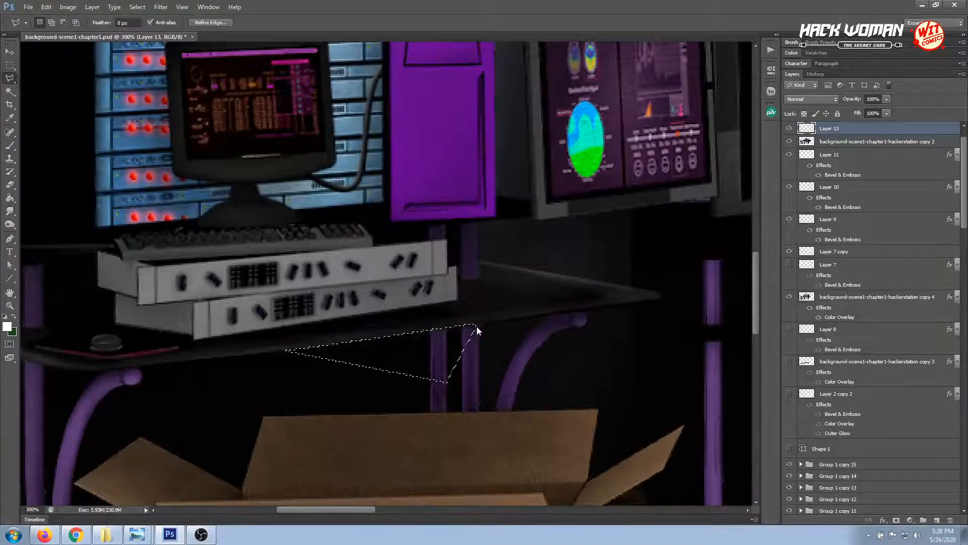
Redraw the triangular selection just below the desk's front edge with the Polygonal Lasso, and deselect it
click(477, 325)
click(286, 350)
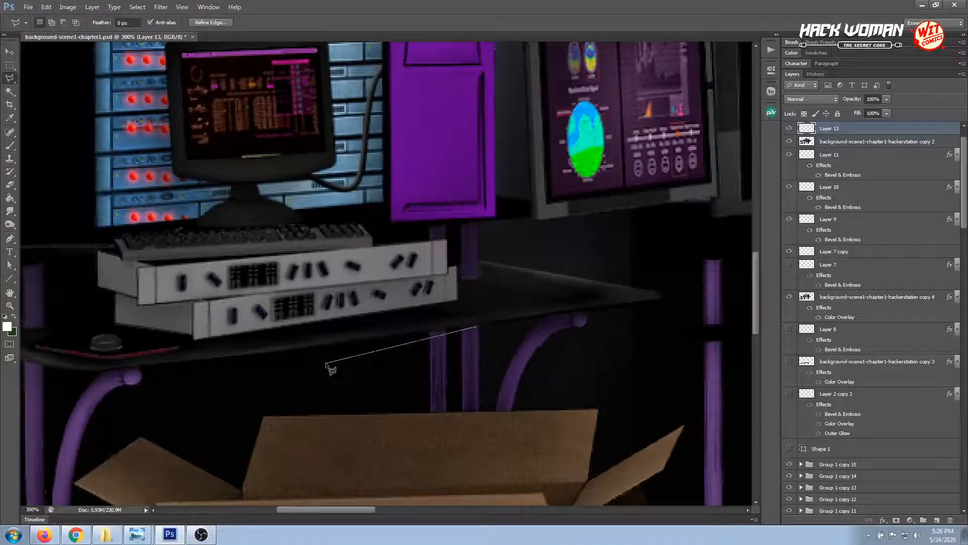
double_click(445, 382)
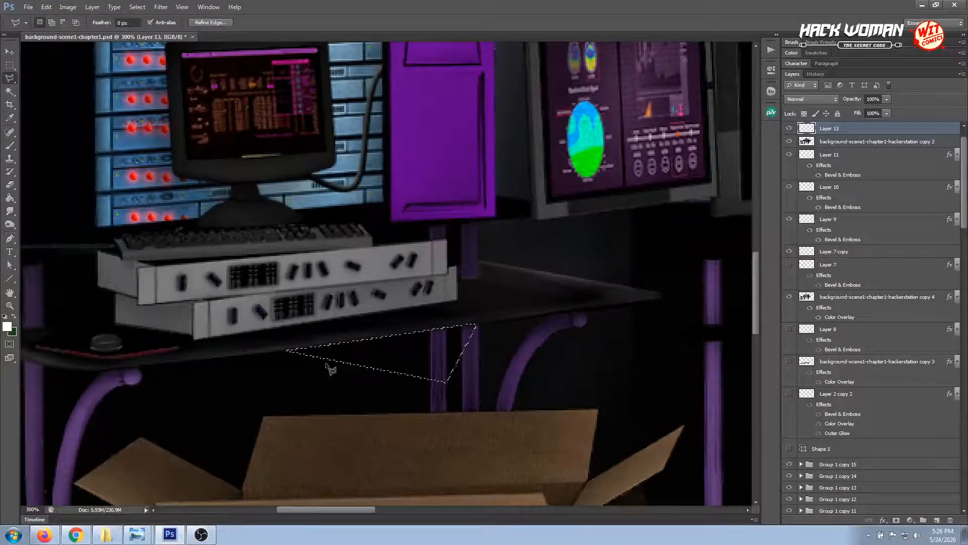
click(10, 66)
click(33, 166)
click(16, 212)
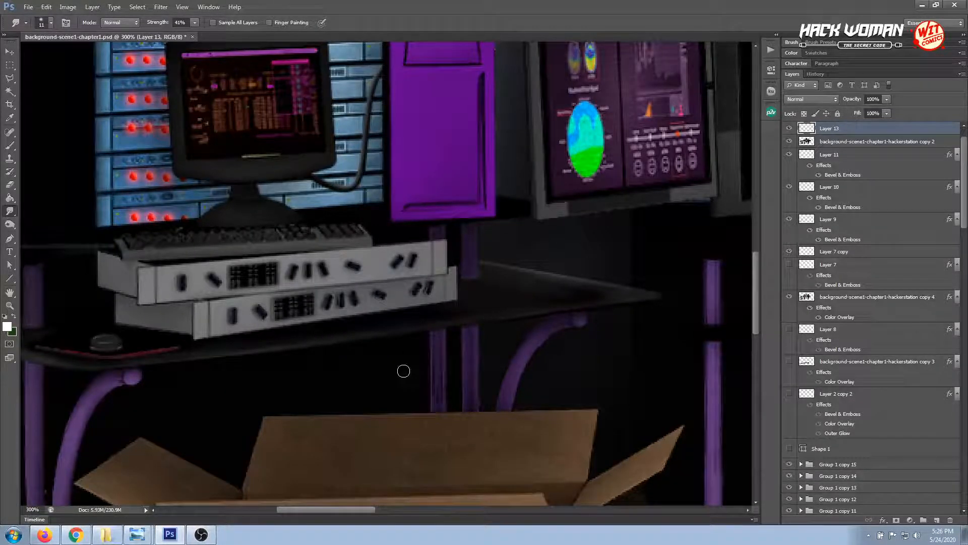
Compare the whole scene with and without Layer 13's highlights, leave the layer shown, and save the document
scroll(403, 372, down, 3)
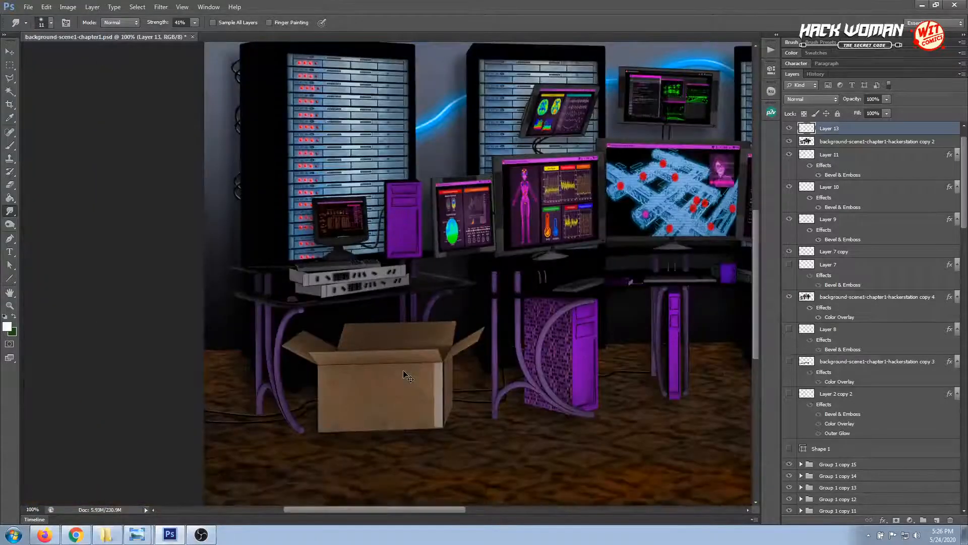
scroll(404, 373, down, 1)
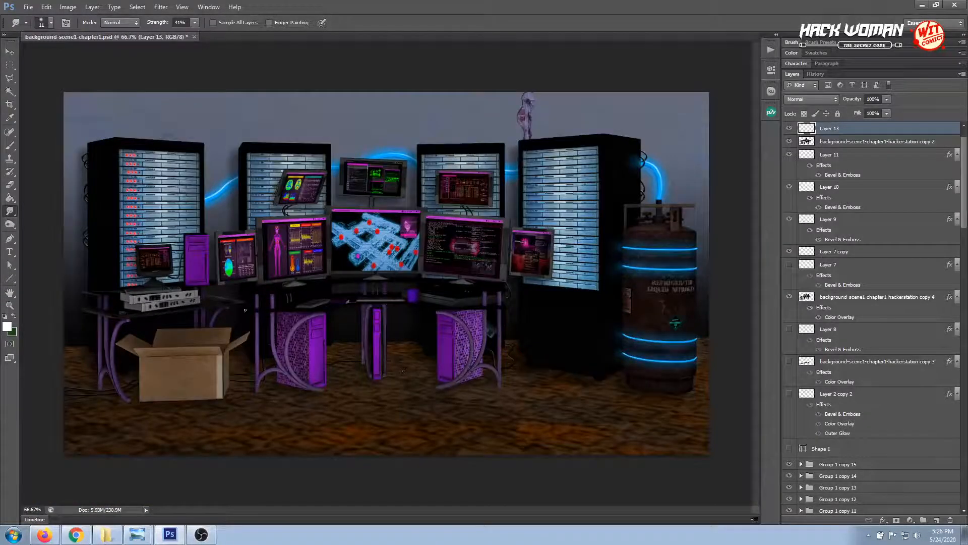
click(790, 130)
click(790, 129)
key(ctrl+s)
Select the liquid nitrogen tank's layer, check the tank's coloring in scene-01-demo1.jpg in Windows Photo Viewer, and return to Photoshop
click(10, 52)
click(661, 304)
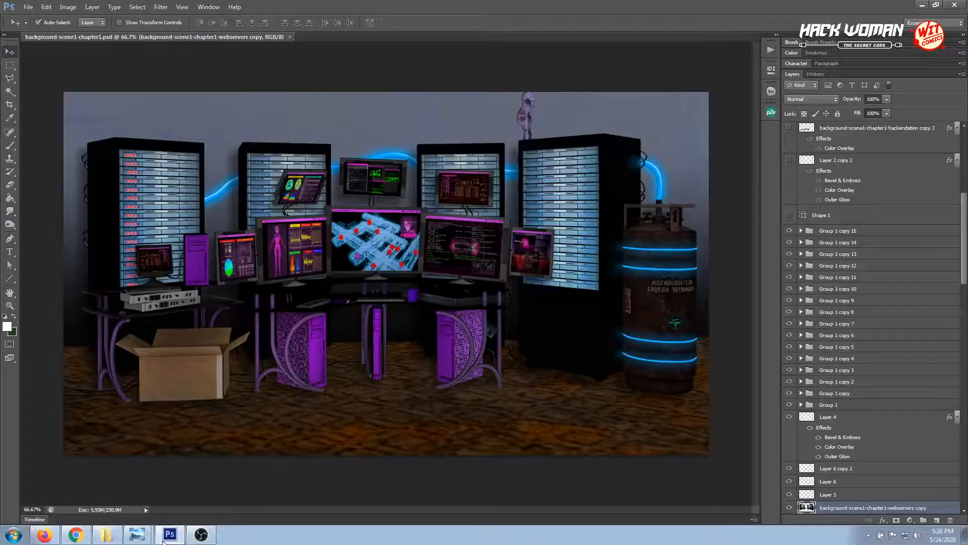
click(135, 498)
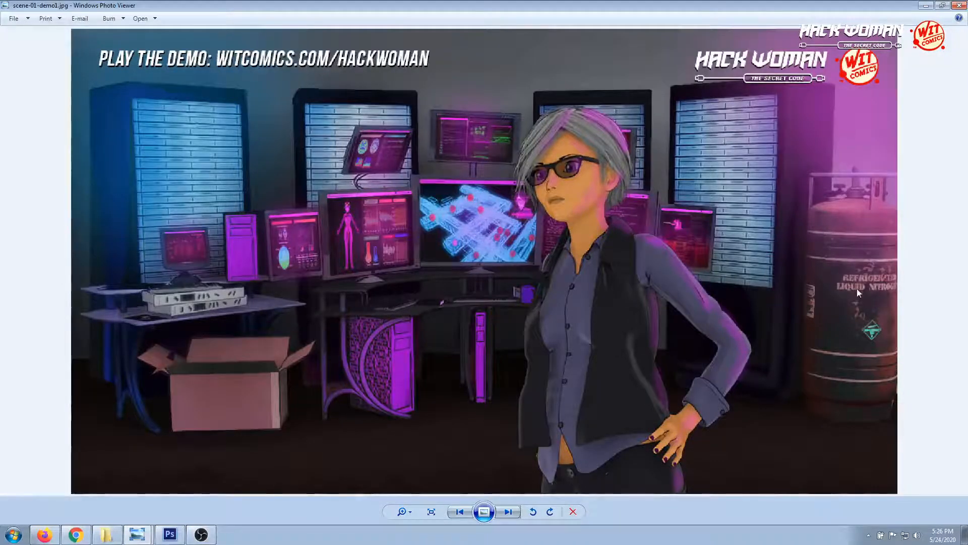
click(163, 534)
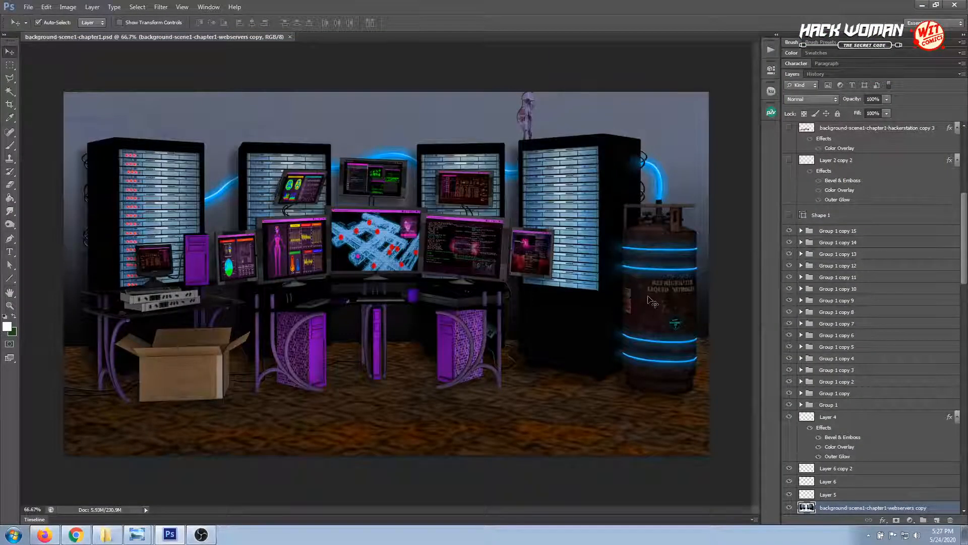
Start Replace Color on the background-scene1-chapter1-webservers copy layer and sample the tank's dark brown body as the color to replace
click(62, 7)
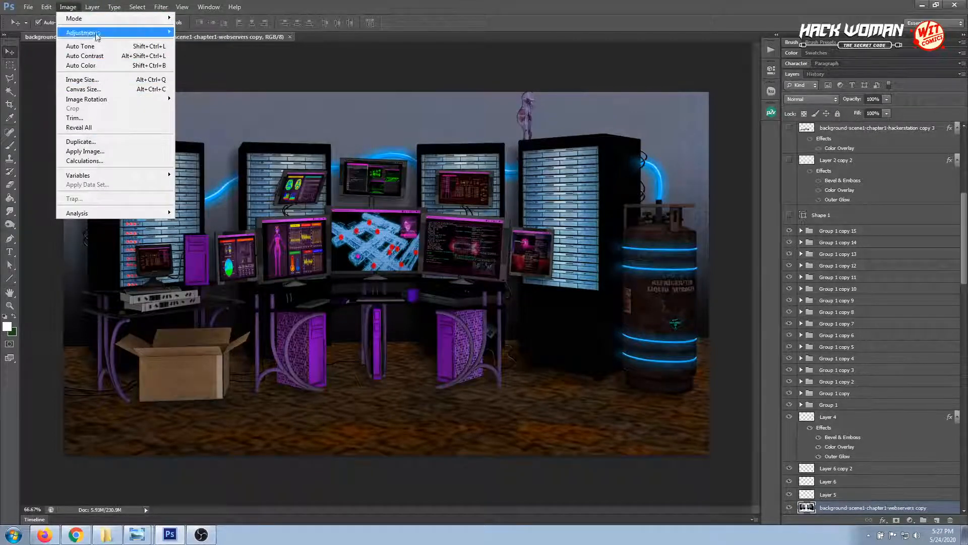
mouse_move(96, 34)
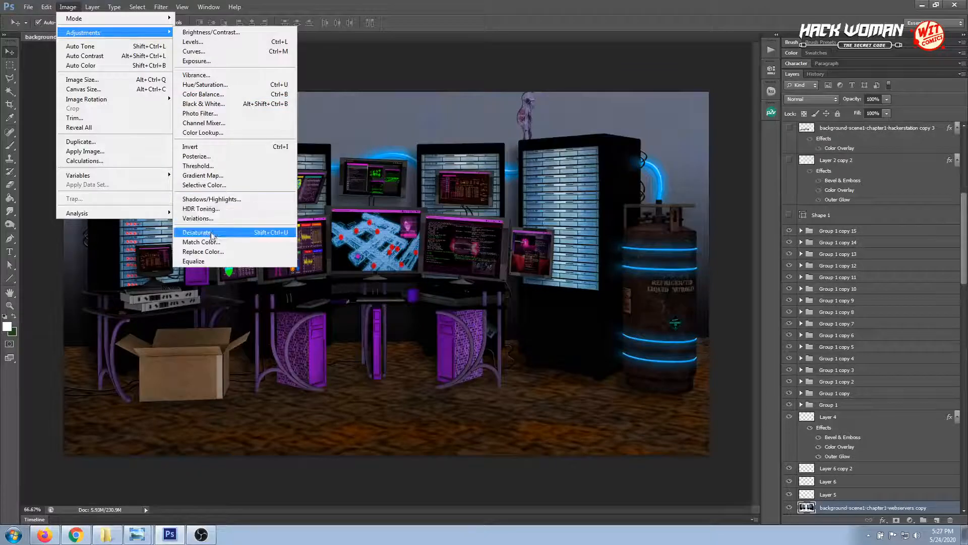
click(210, 257)
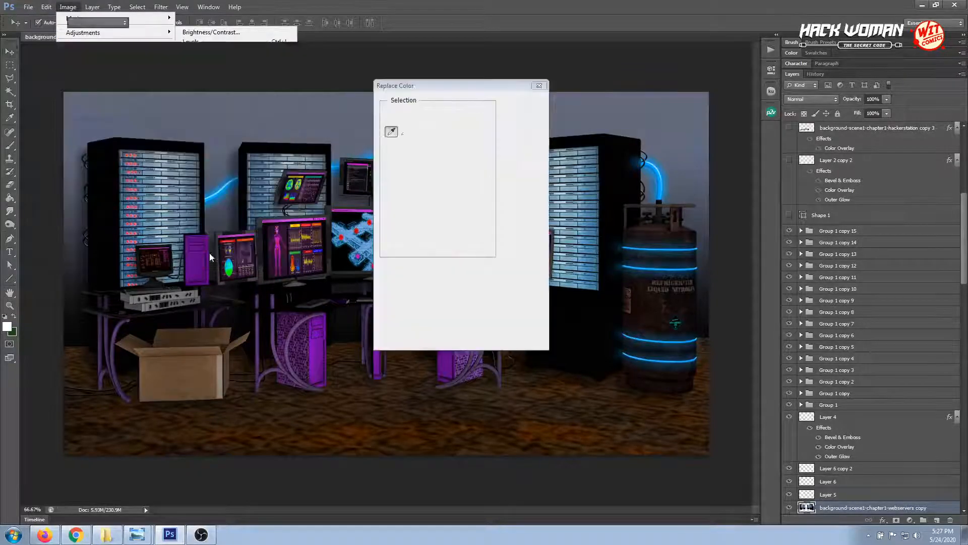
drag(457, 94, 307, 176)
click(642, 287)
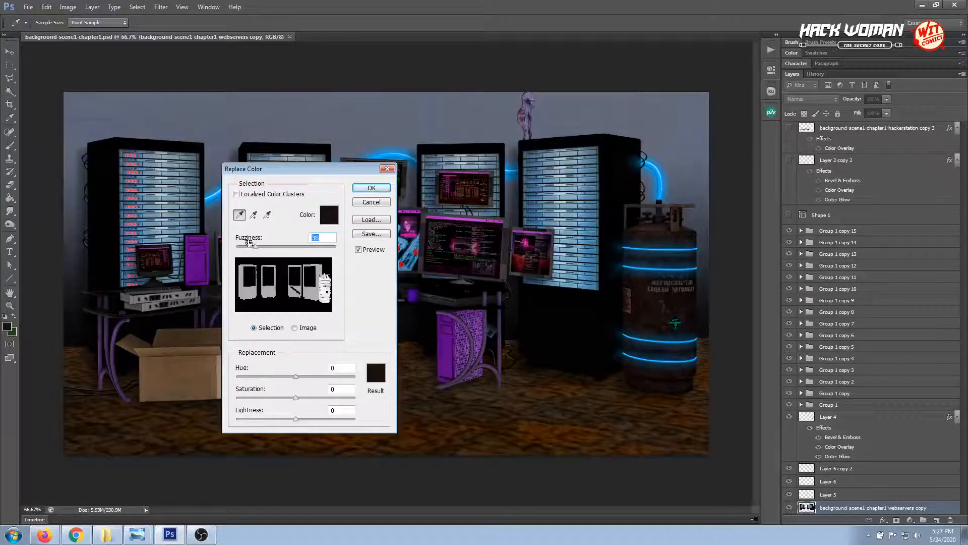
Narrow the color selection to fuzziness 16 and set the replacement to hue +85, saturation +25 and lightness -42
drag(255, 249, 246, 250)
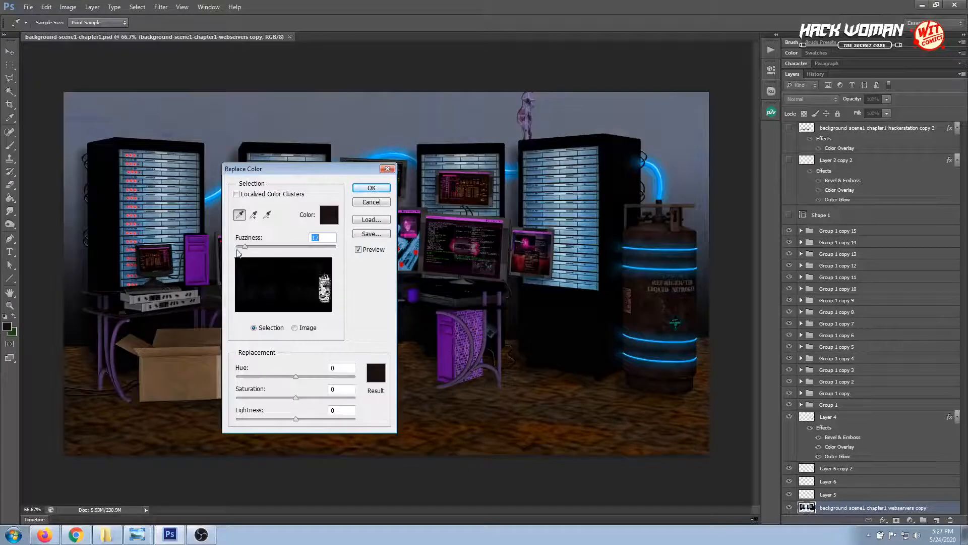
drag(243, 247, 242, 248)
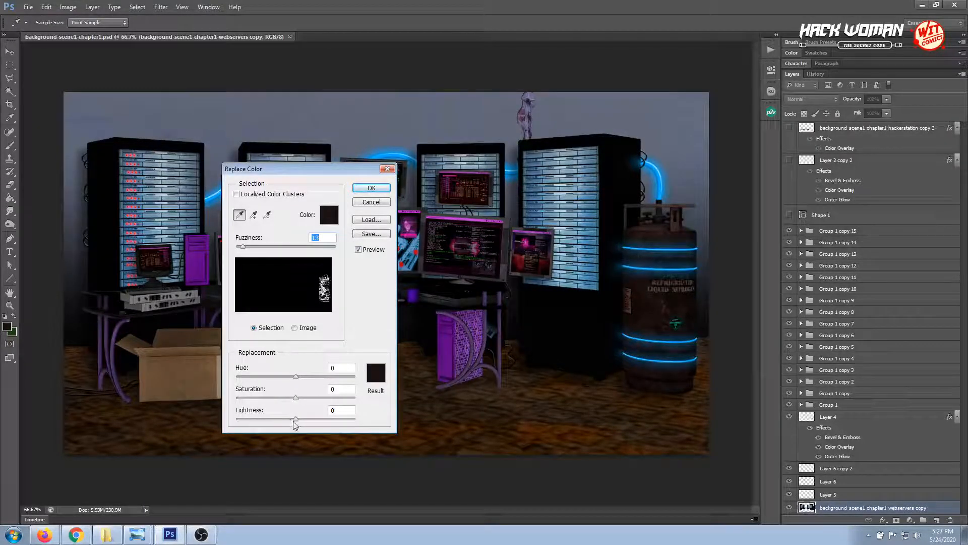
drag(292, 422, 324, 377)
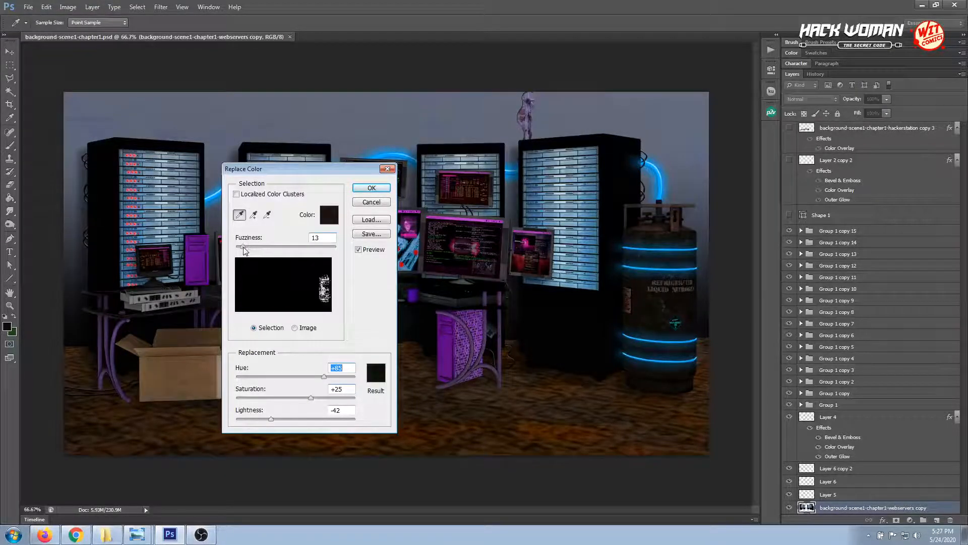
drag(244, 249, 246, 252)
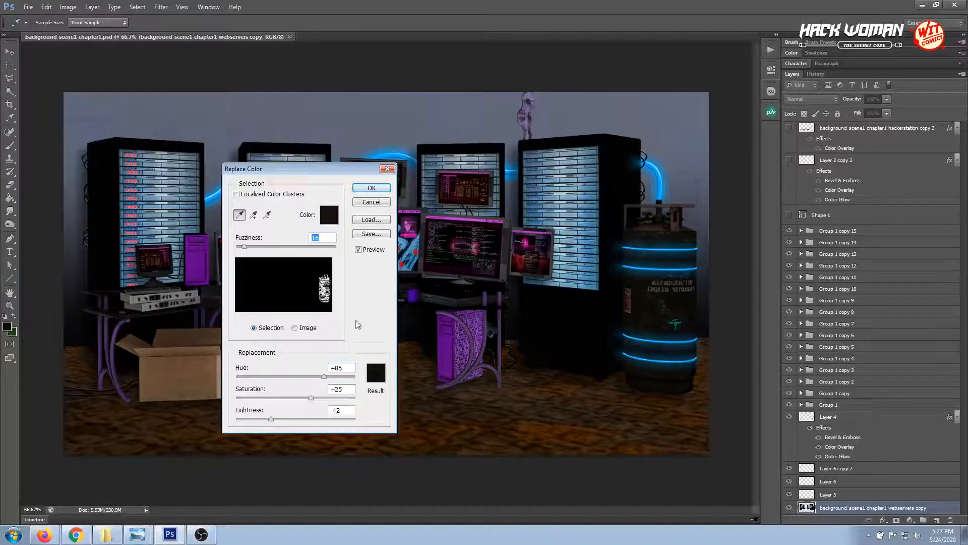
Try several reds, browns and blues as the selection color, and set it to dark green 1e3021
click(327, 214)
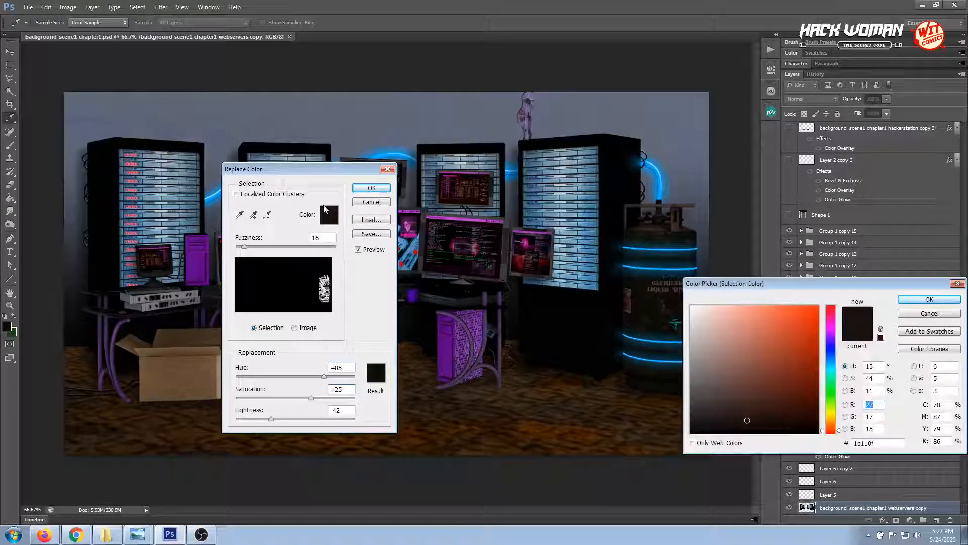
click(793, 384)
click(797, 362)
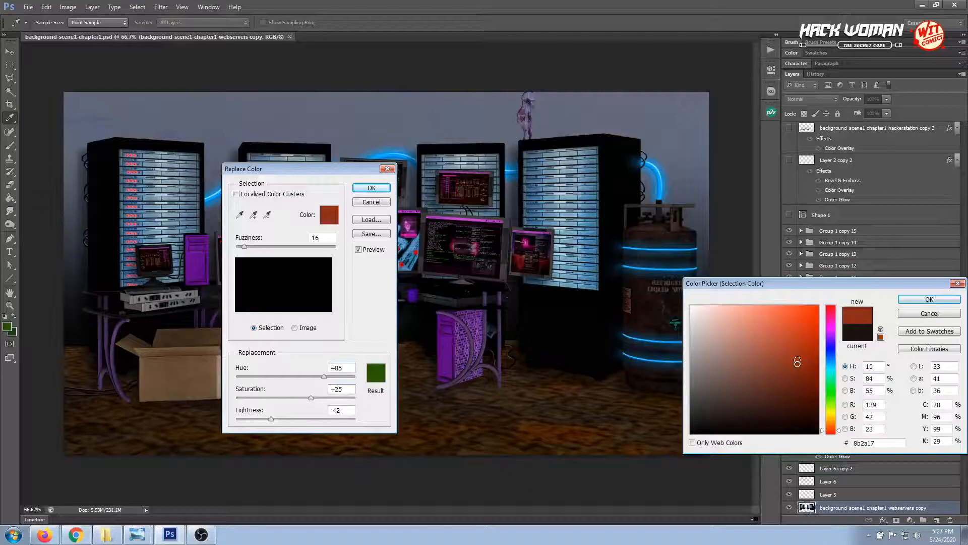
click(789, 350)
click(780, 335)
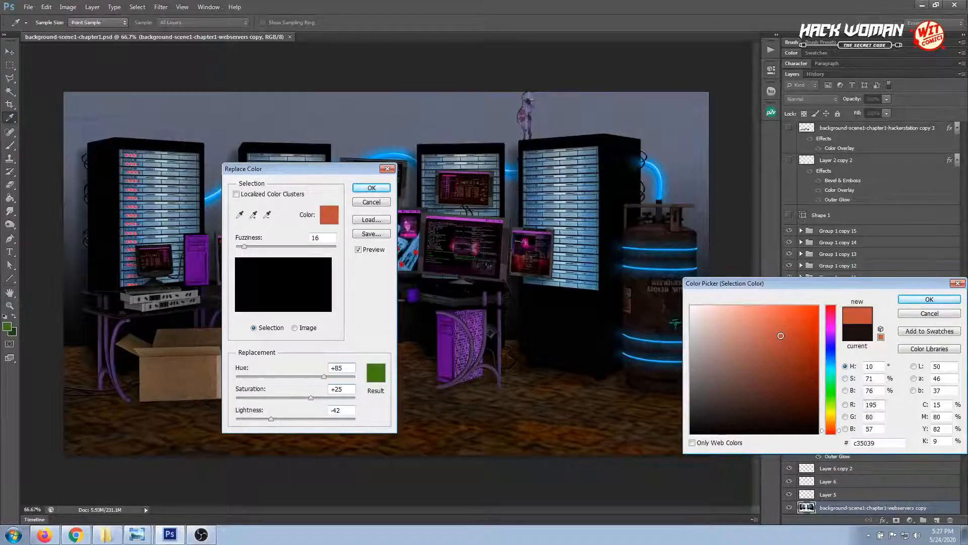
click(750, 320)
click(742, 375)
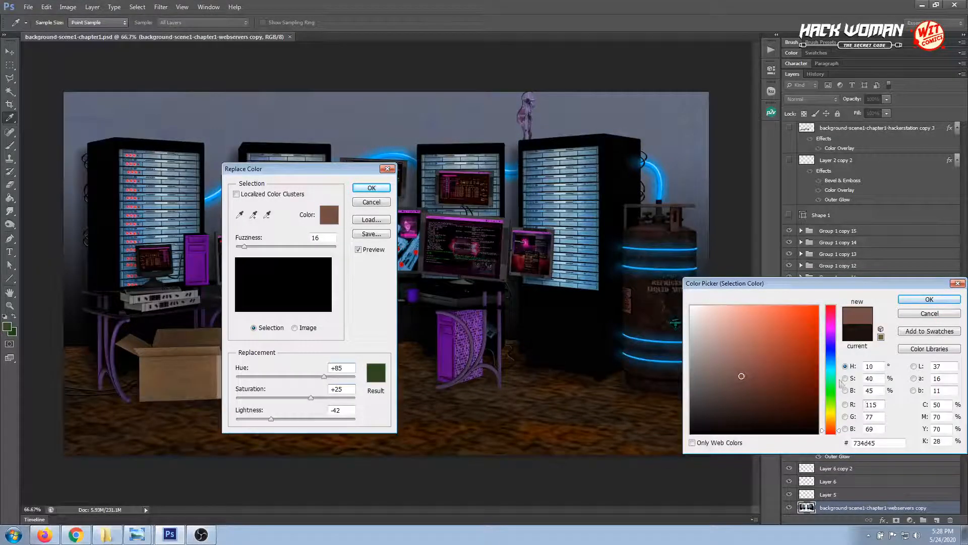
drag(832, 370, 833, 355)
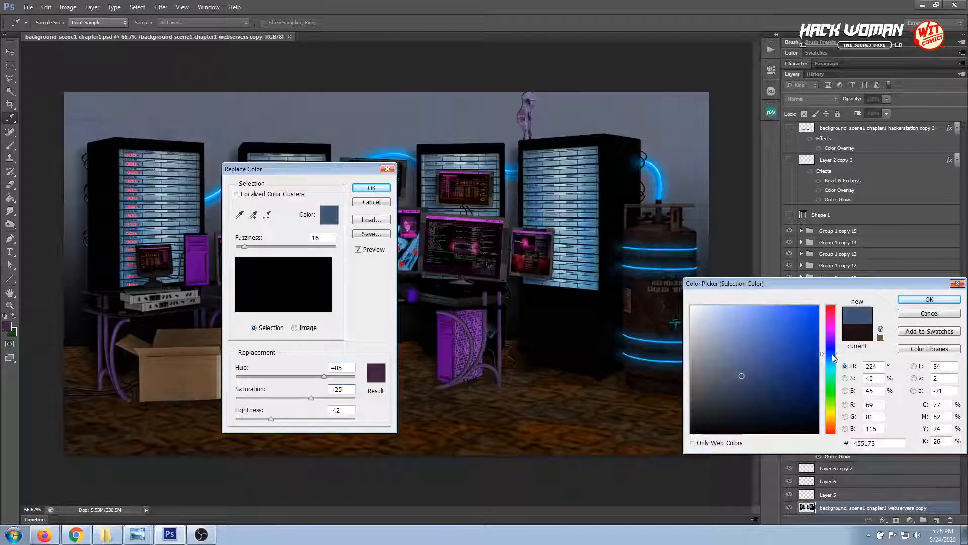
click(831, 389)
click(788, 400)
mouse_move(787, 399)
mouse_down()
mouse_move(793, 393)
mouse_move(738, 409)
mouse_up()
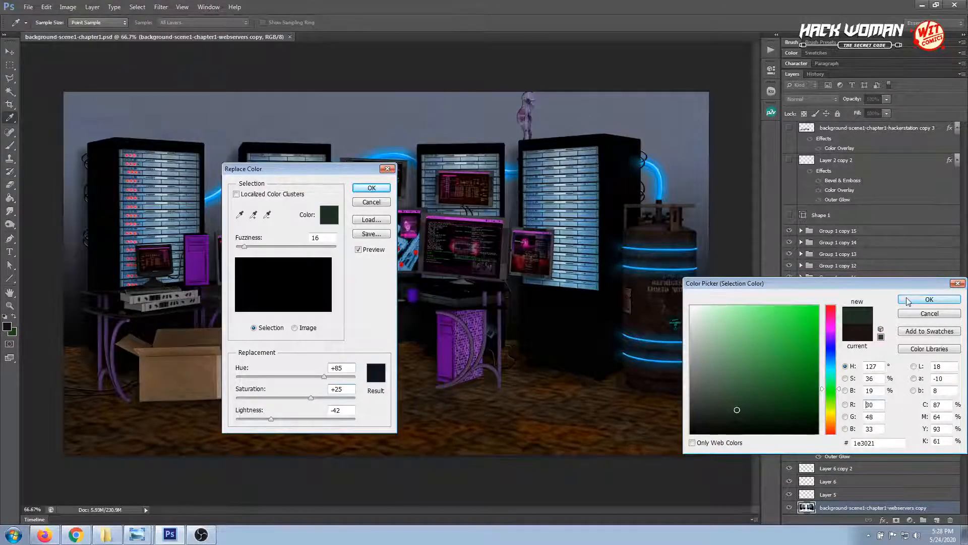
click(929, 299)
Set the replacement's lightness to +54 and saturation to +79, with the selection's fuzziness at 44
drag(271, 419, 329, 420)
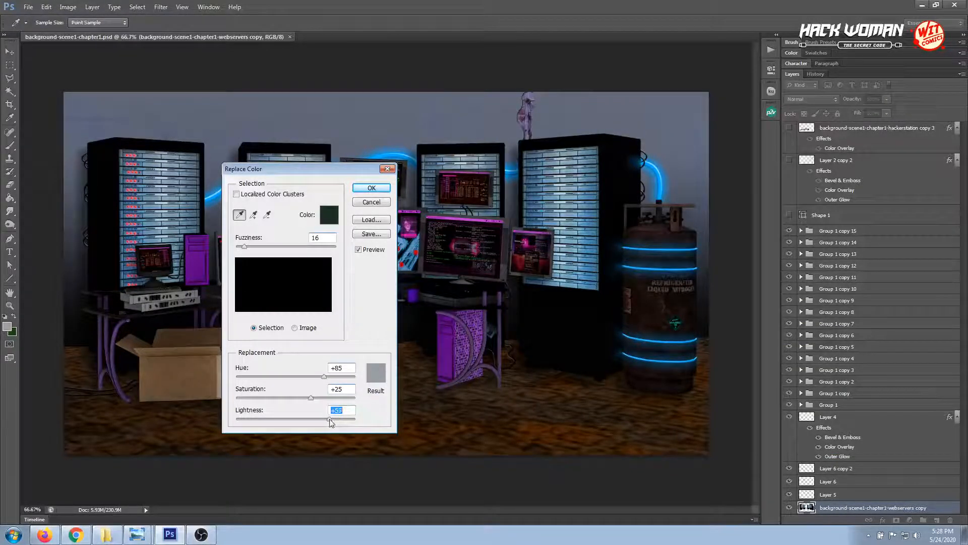
drag(329, 420, 344, 399)
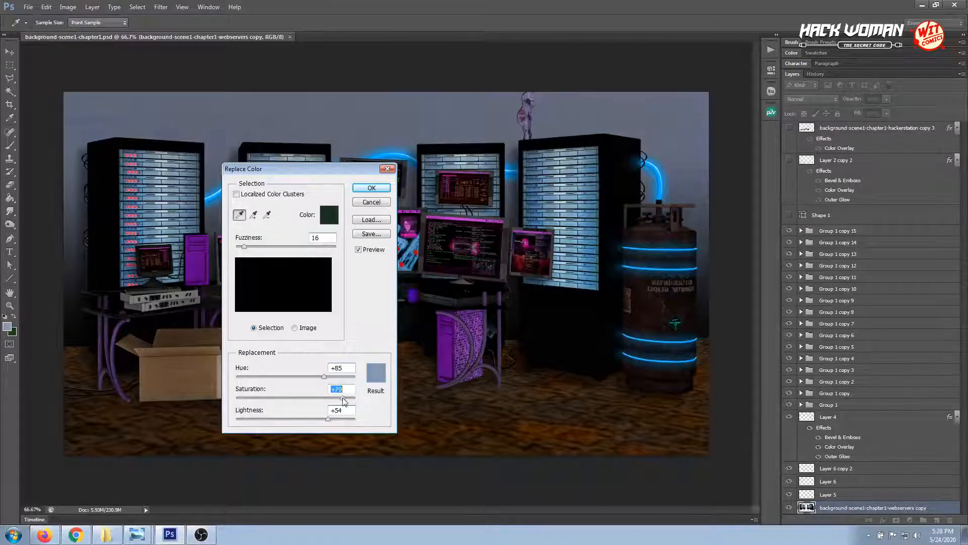
drag(248, 250, 259, 248)
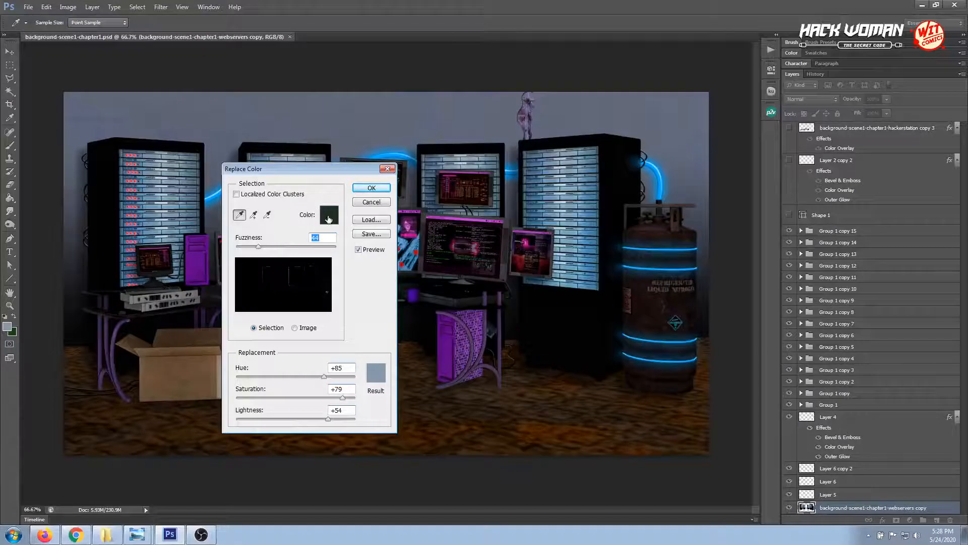
Resample the selection color from the tank's body as 1e100c, and limit the selection to the tank with fuzziness 17
click(328, 216)
click(645, 301)
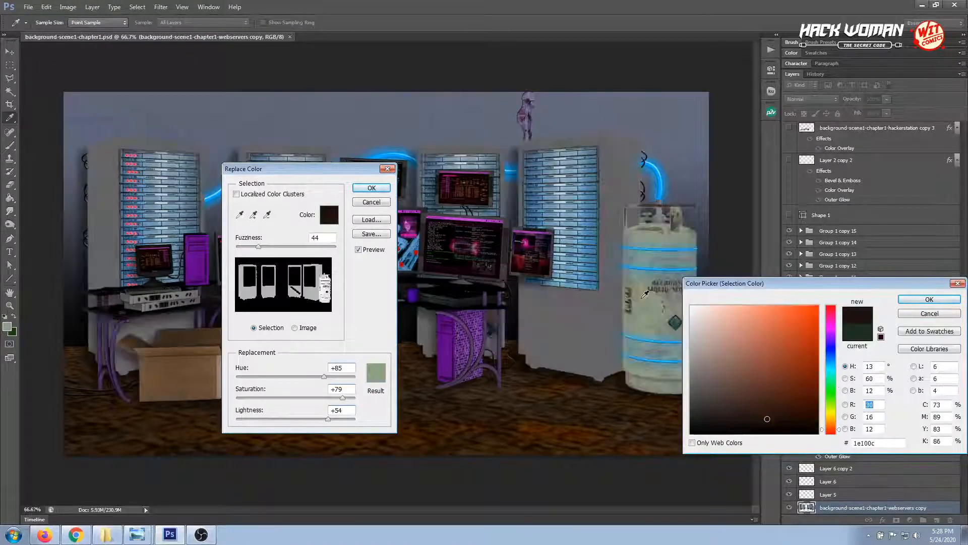
click(929, 299)
drag(259, 249, 249, 252)
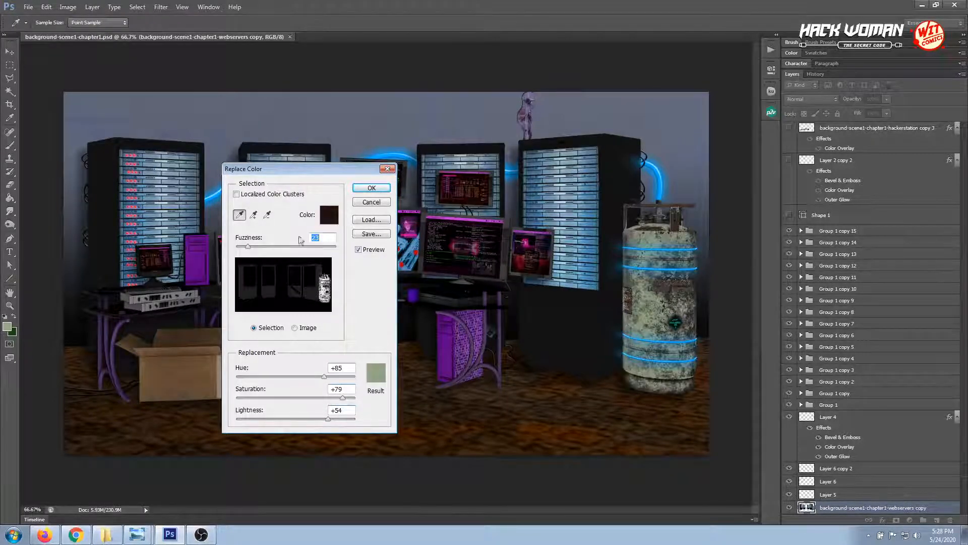
drag(247, 246, 245, 247)
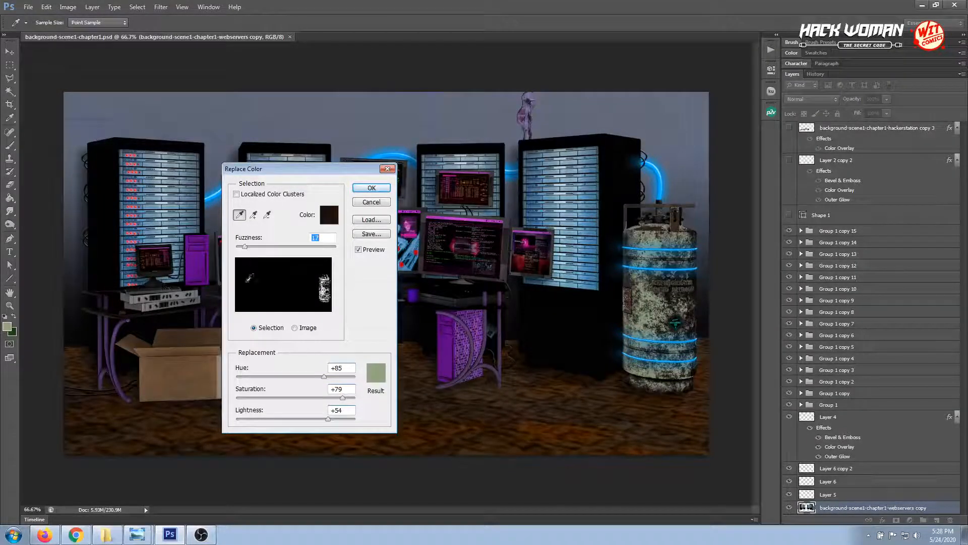
Set the tank's result color to dark teal 155a47, adjust the replacement lightness to +8, and apply the color replacement
click(375, 368)
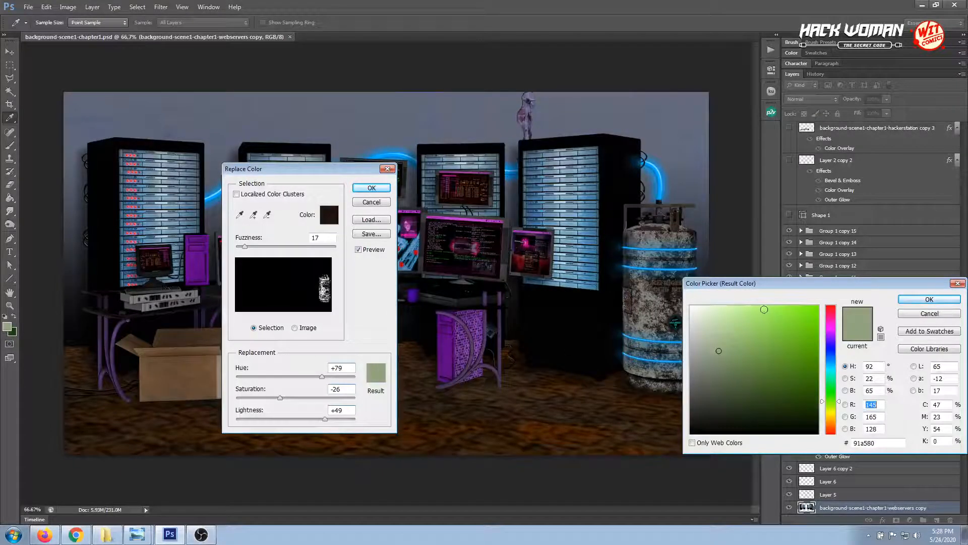
drag(775, 289, 353, 315)
click(378, 443)
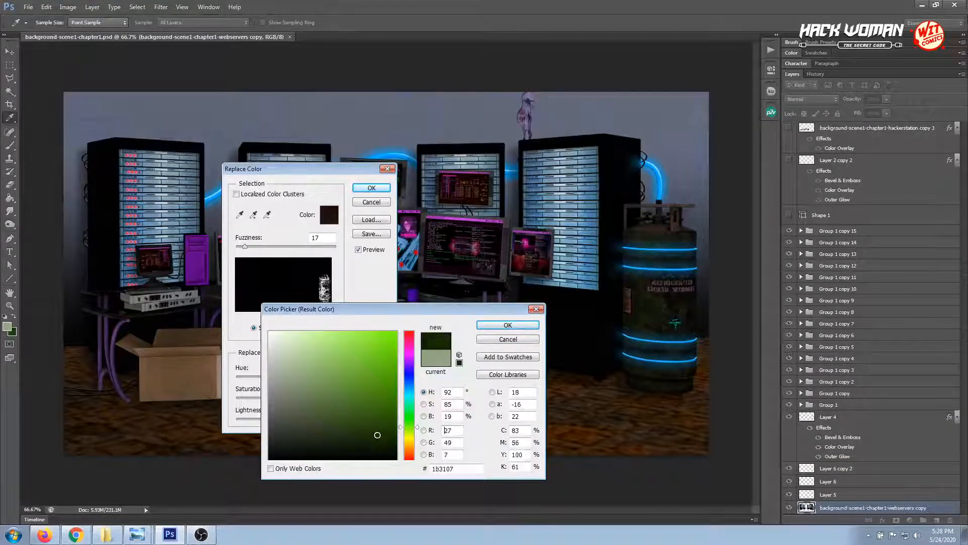
click(367, 414)
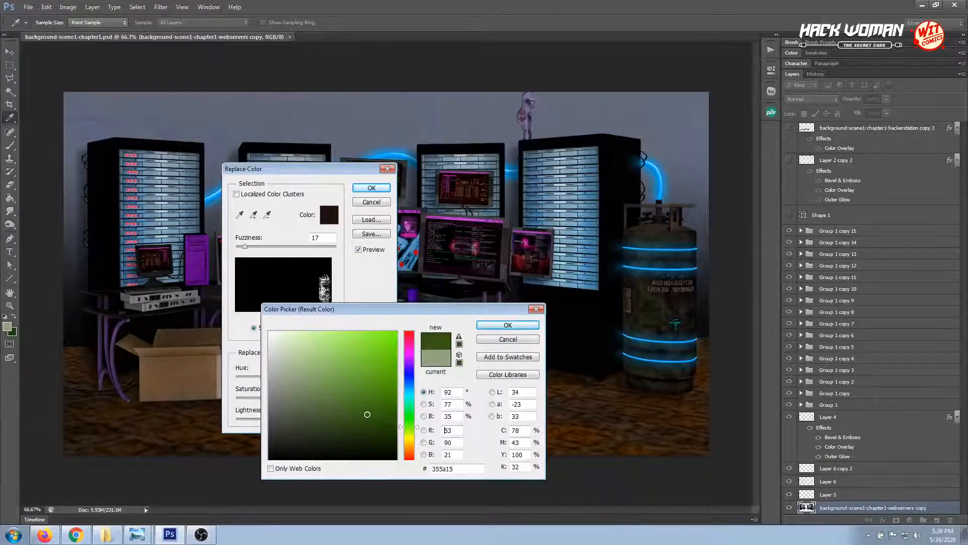
click(411, 411)
mouse_move(411, 409)
mouse_down()
mouse_move(409, 367)
mouse_move(408, 412)
mouse_move(407, 401)
mouse_up()
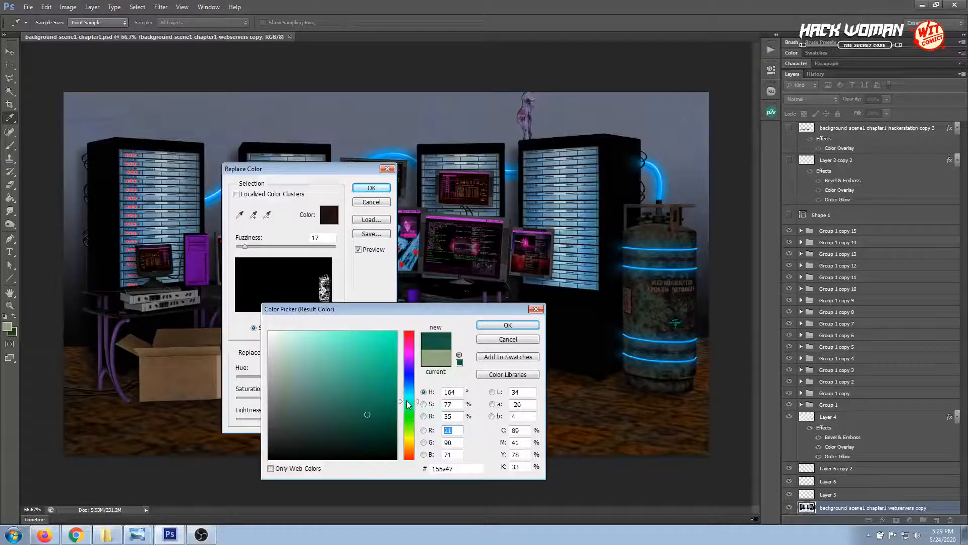
click(507, 325)
mouse_move(304, 419)
mouse_down()
mouse_move(286, 421)
mouse_move(301, 416)
mouse_up()
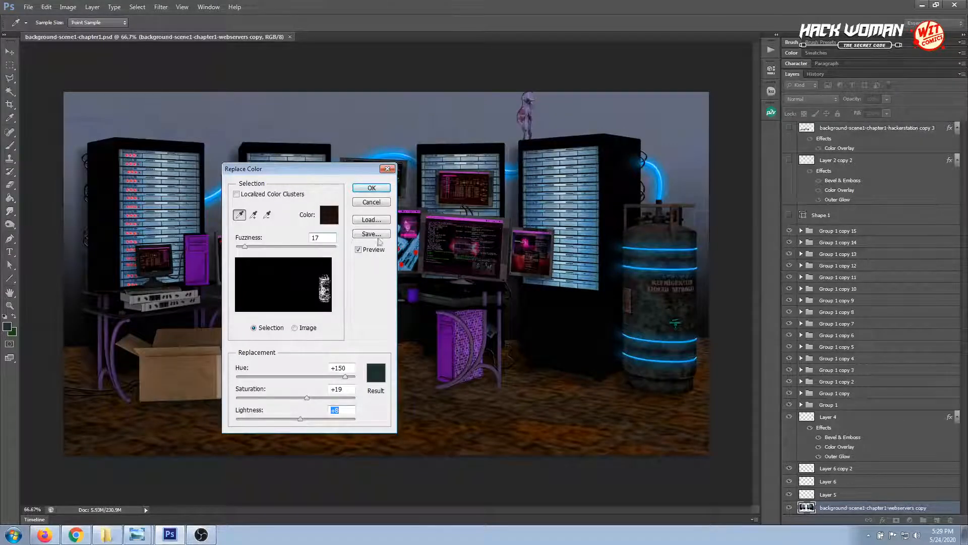
click(372, 187)
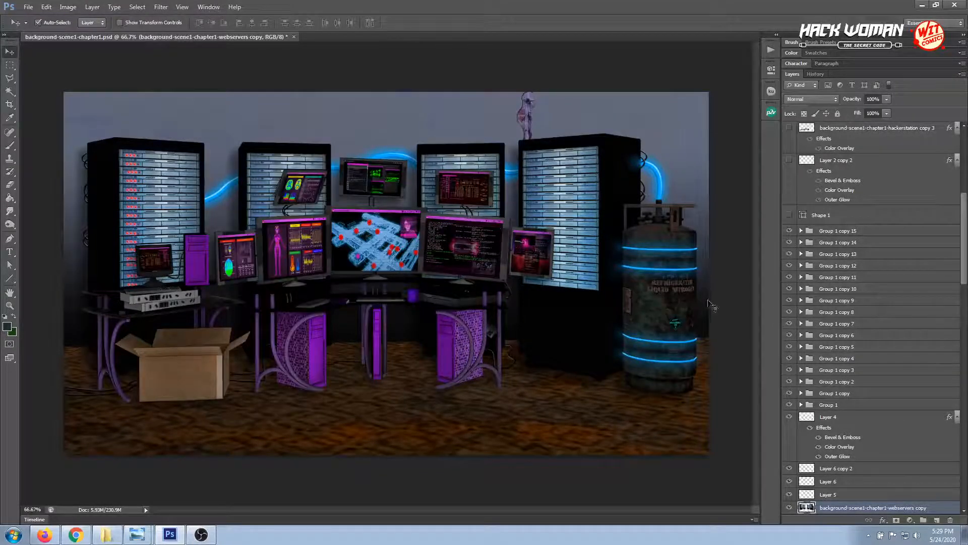
Deselect the webservers copy layer and save the document
click(726, 305)
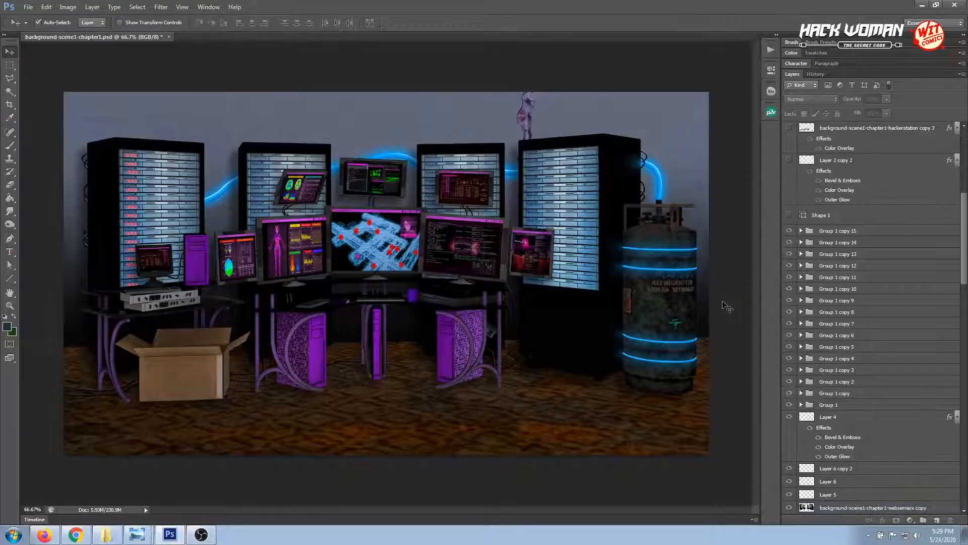
key(ctrl+s)
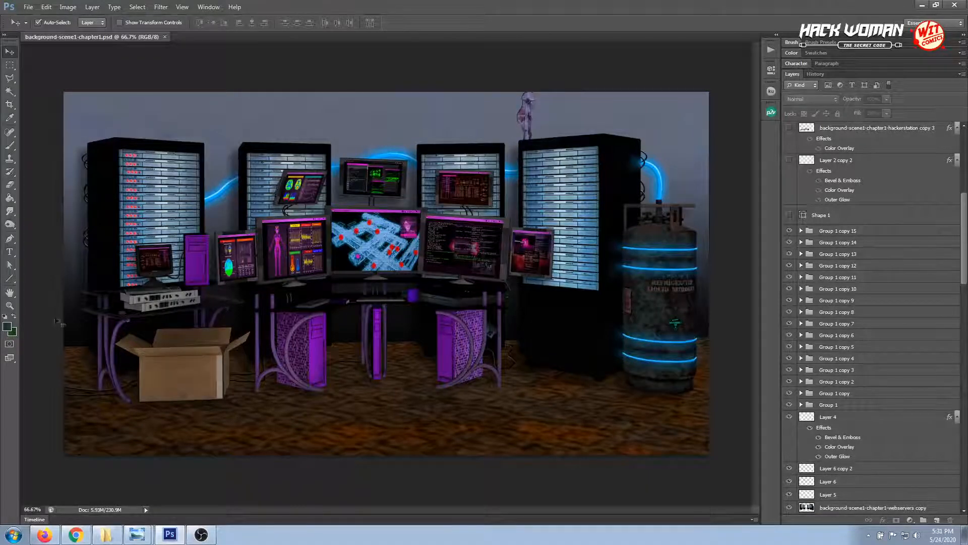
Select the desk's layer, background-scene1-chapter1-hackerstation copy 2, and add a new empty layer above it
click(9, 305)
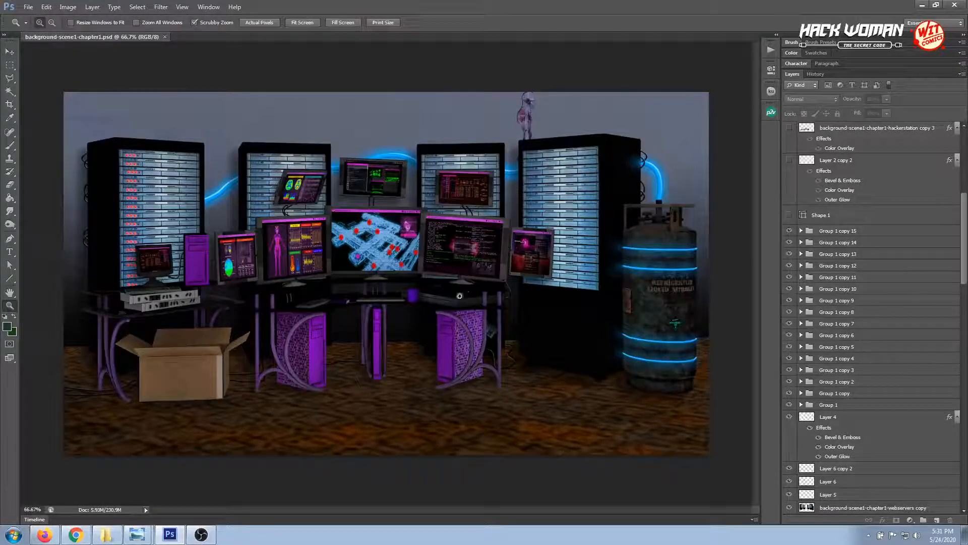
click(461, 303)
click(448, 308)
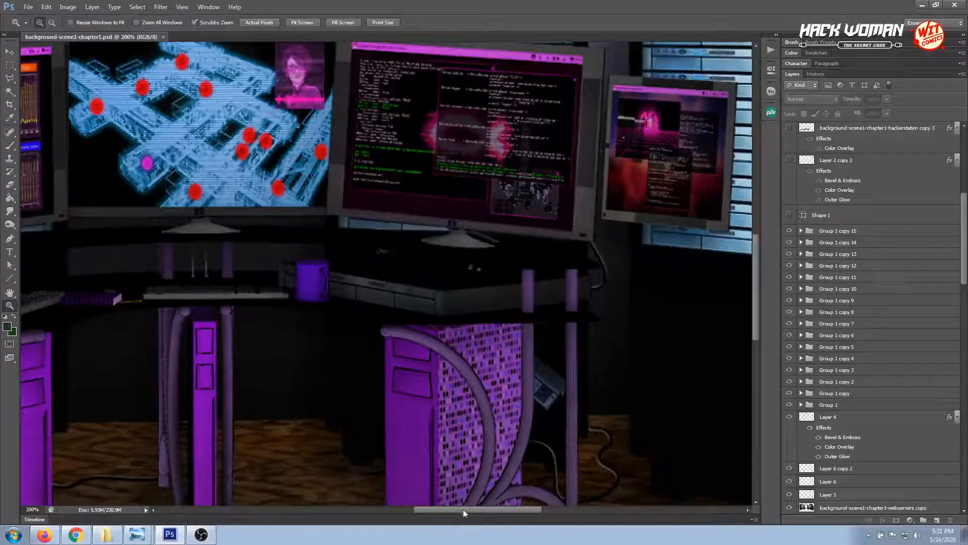
drag(463, 510, 413, 518)
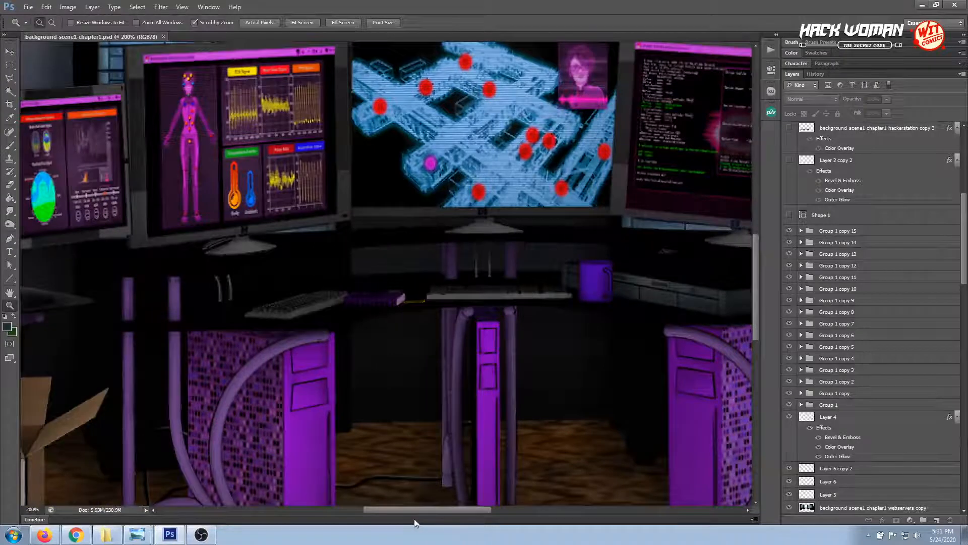
click(8, 81)
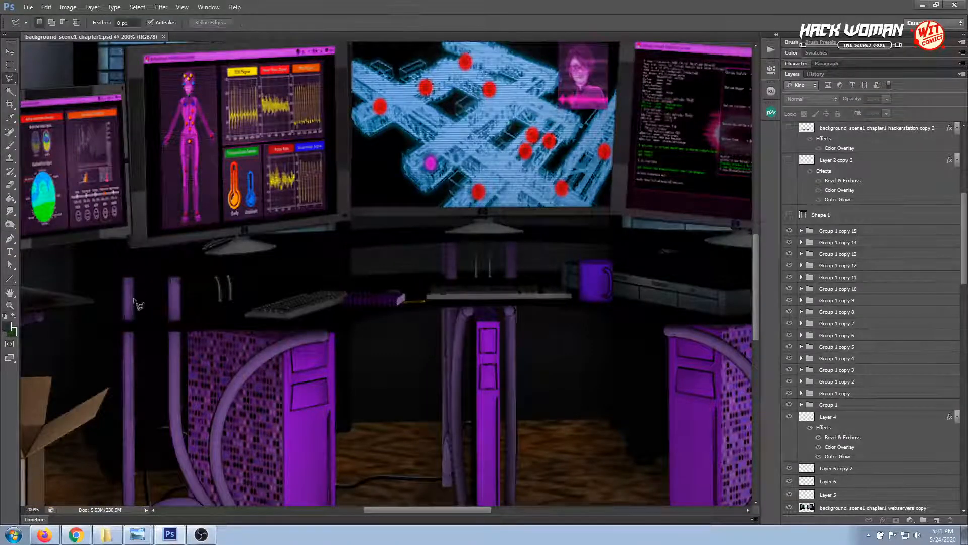
click(10, 51)
click(323, 319)
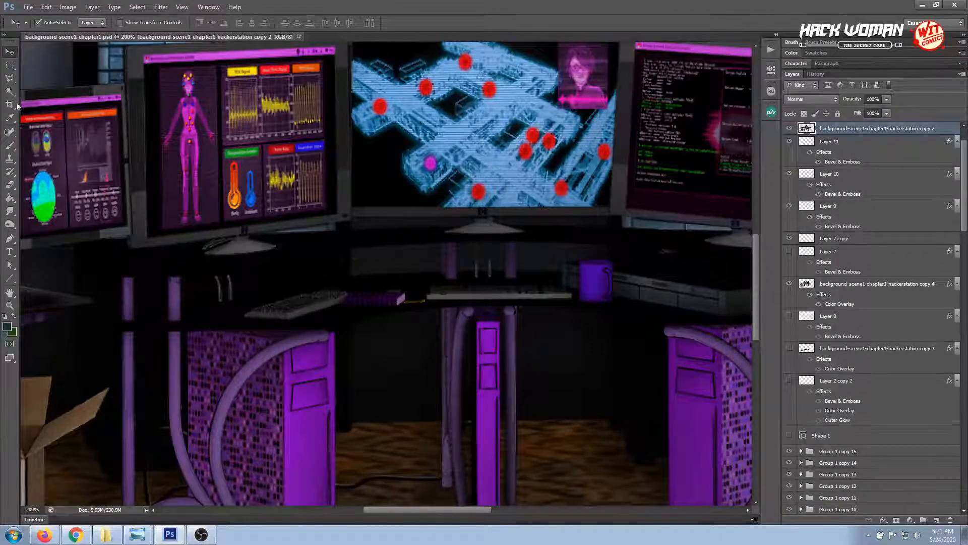
click(937, 520)
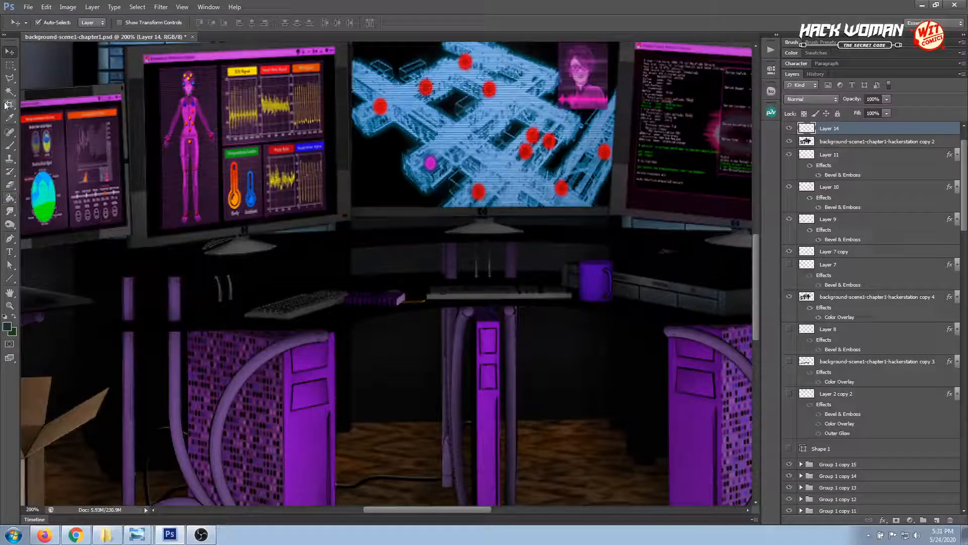
Hide the background-scene1-chapter1-hackerstation copy 4 layer behind the desk
click(10, 78)
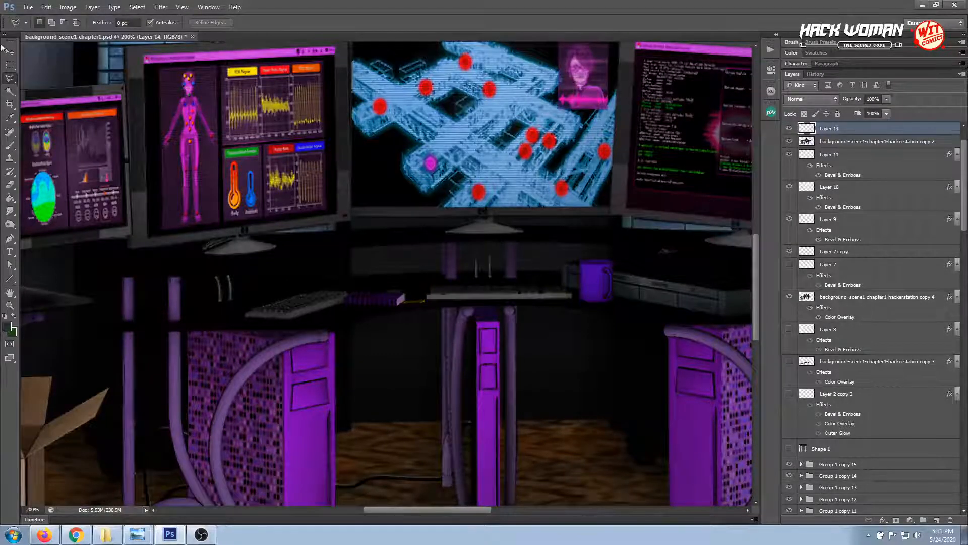
key(v)
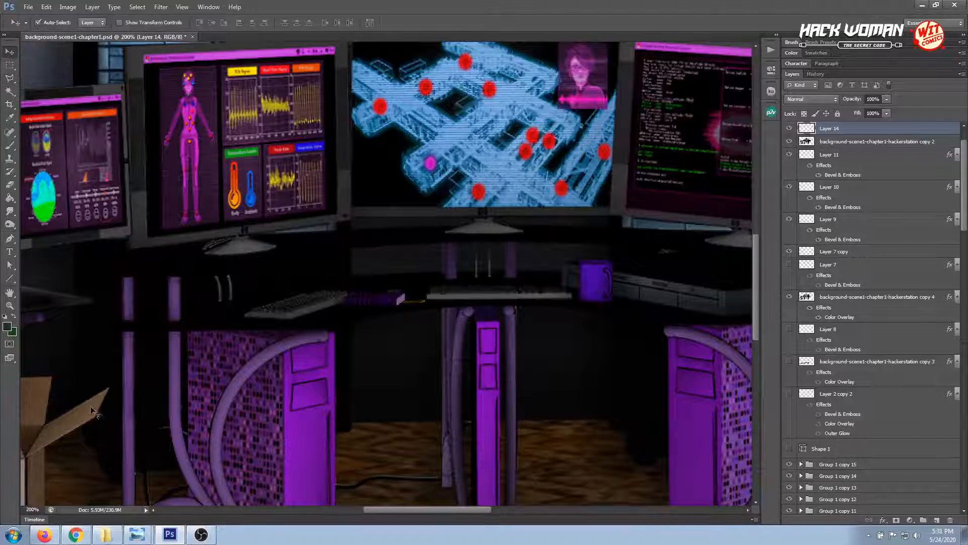
click(104, 379)
click(790, 298)
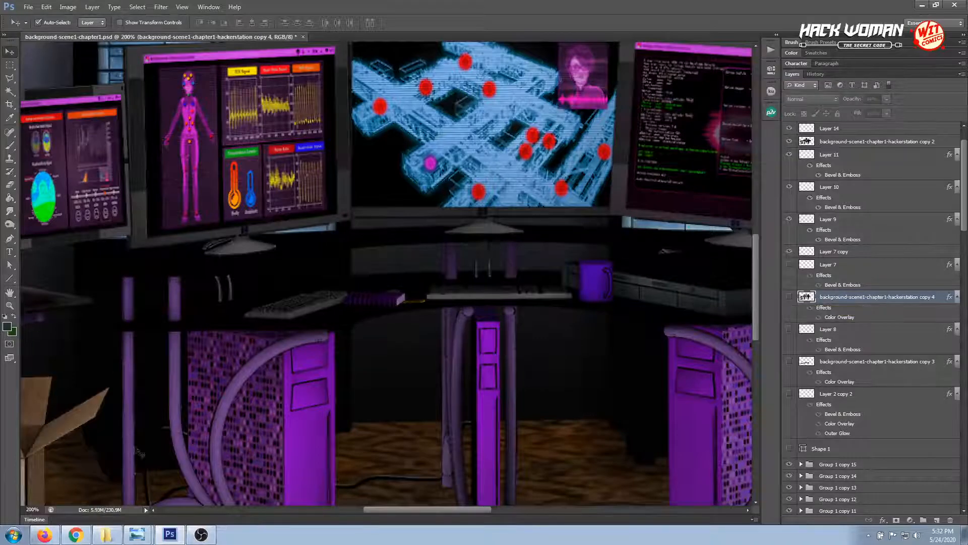
Hide the background-scene1-chapter1-webservers copy layer and toggle the visibility of Layer 12 copy 11 below it
click(161, 467)
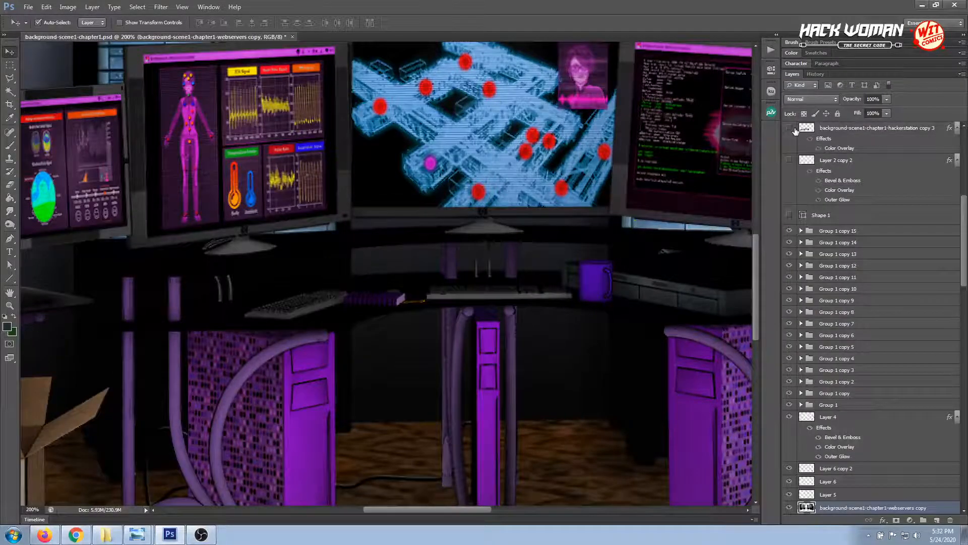
scroll(802, 191, up, 3)
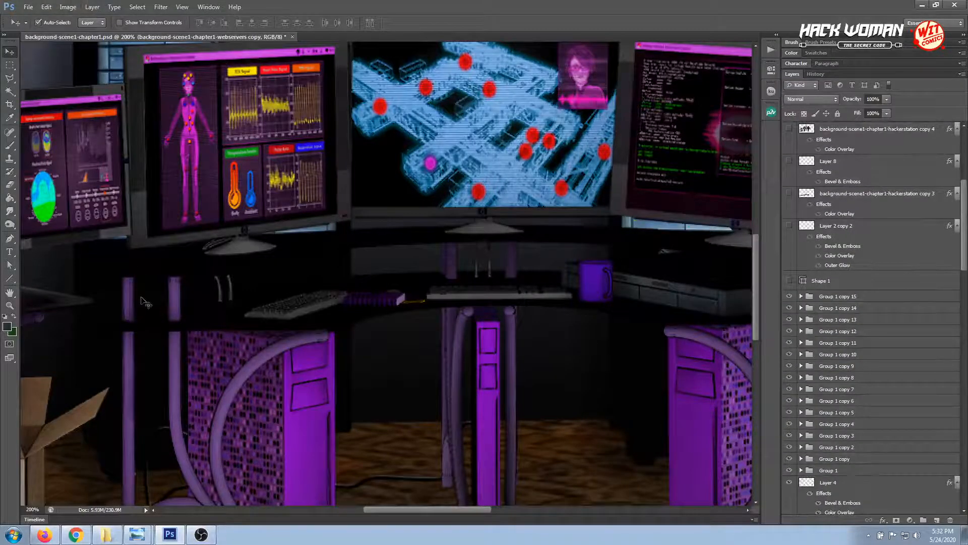
click(101, 450)
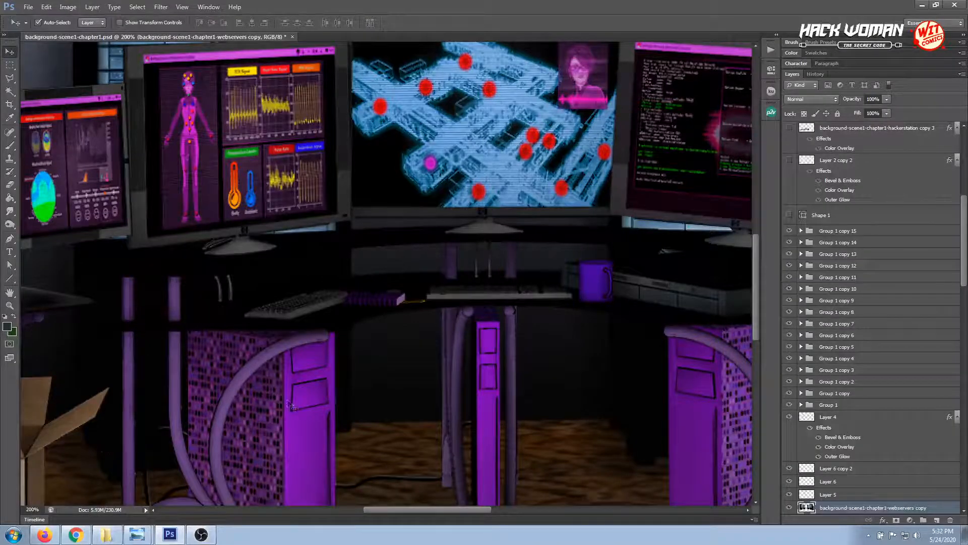
click(788, 509)
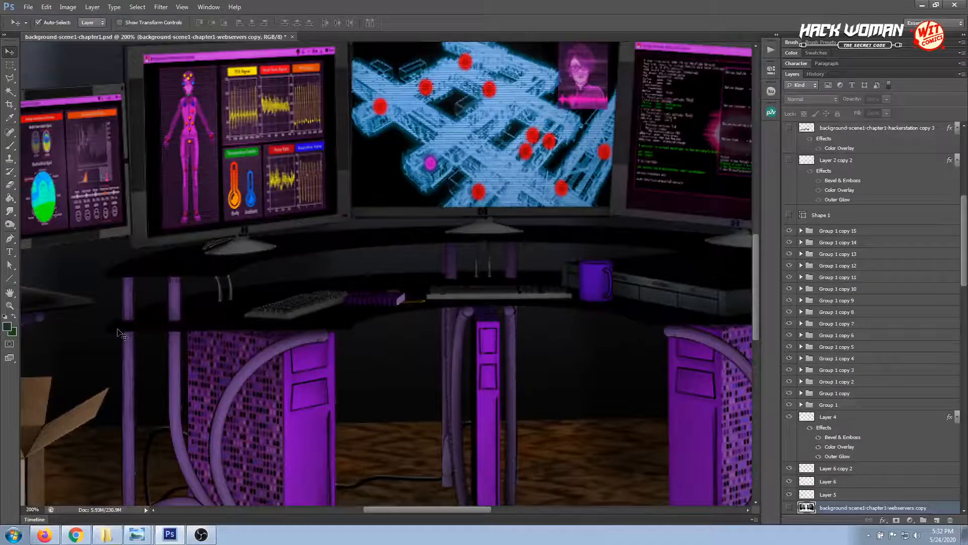
scroll(871, 448, down, 1)
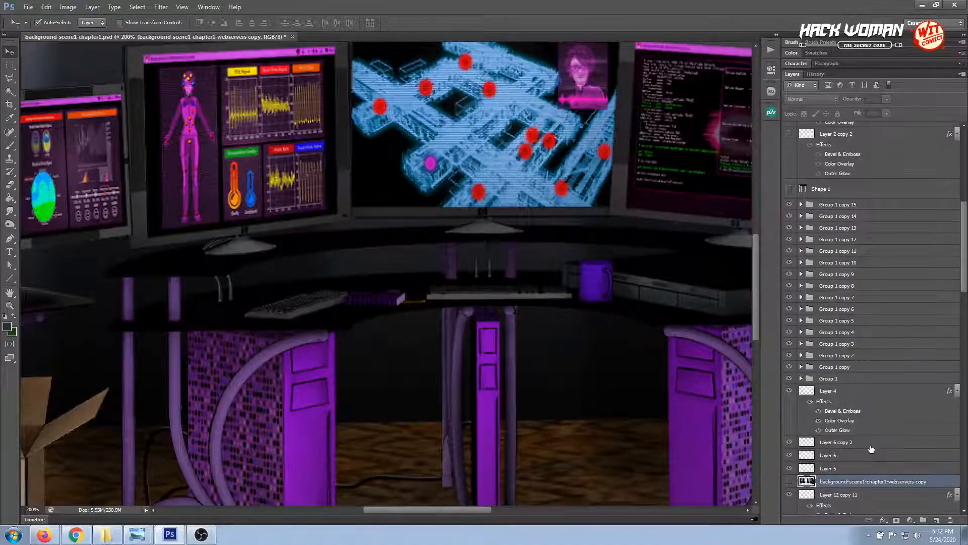
click(789, 497)
scroll(833, 427, down, 3)
click(789, 430)
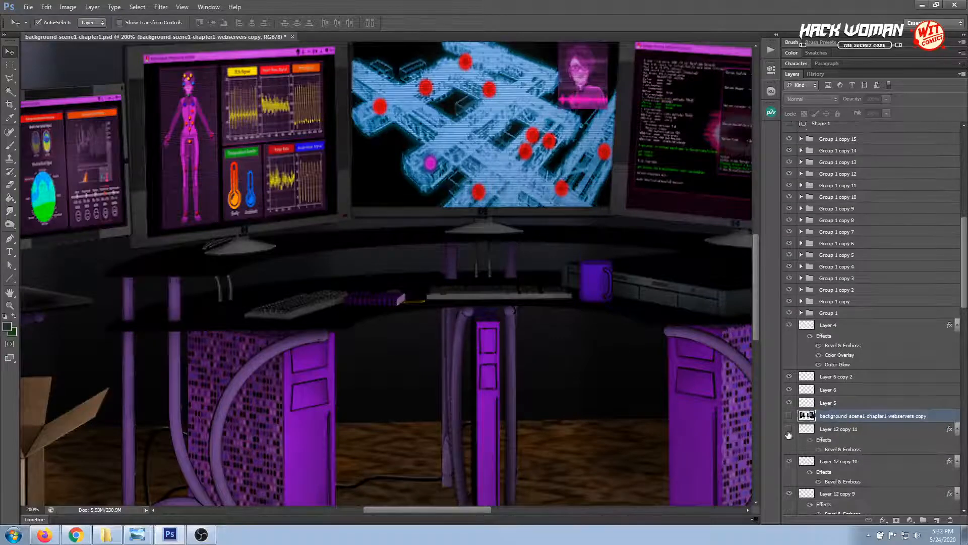
scroll(832, 353, down, 10)
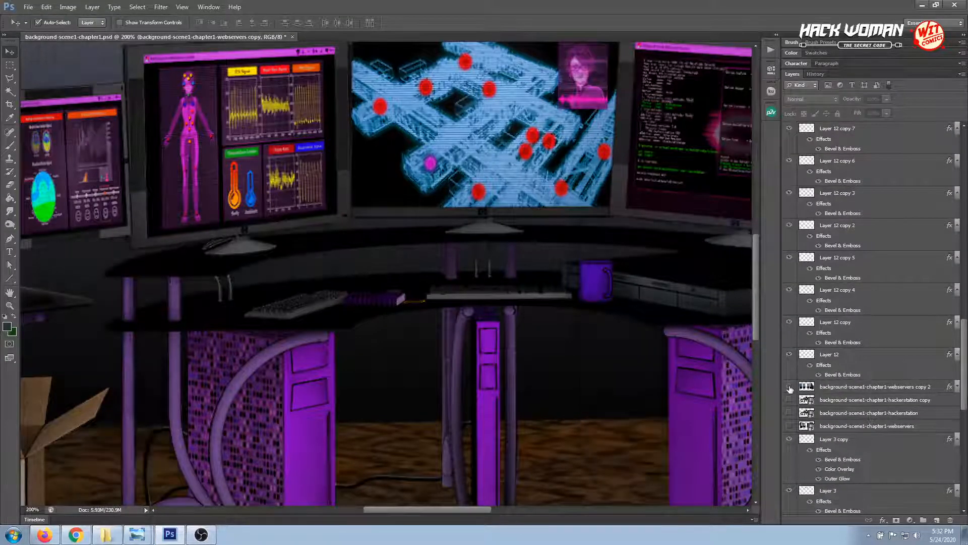
click(9, 79)
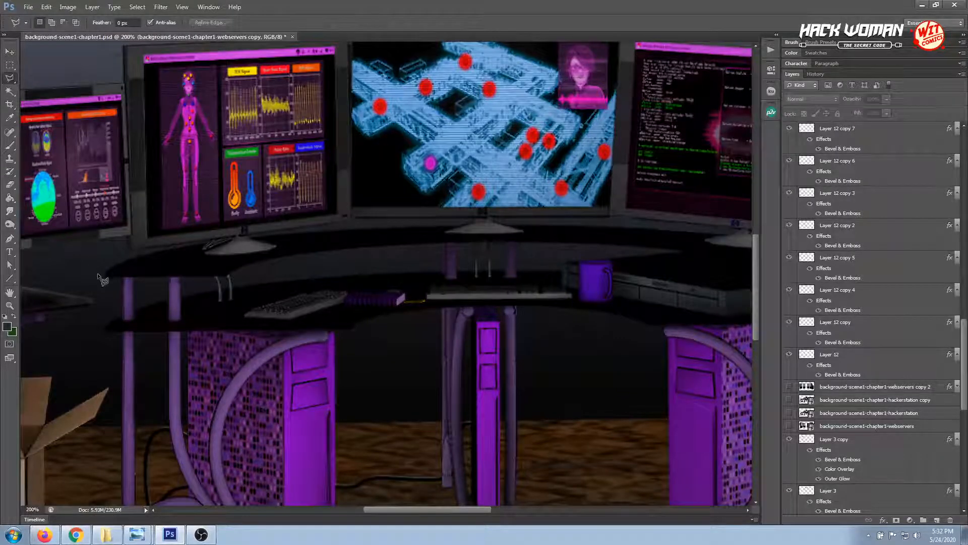
click(10, 91)
click(200, 261)
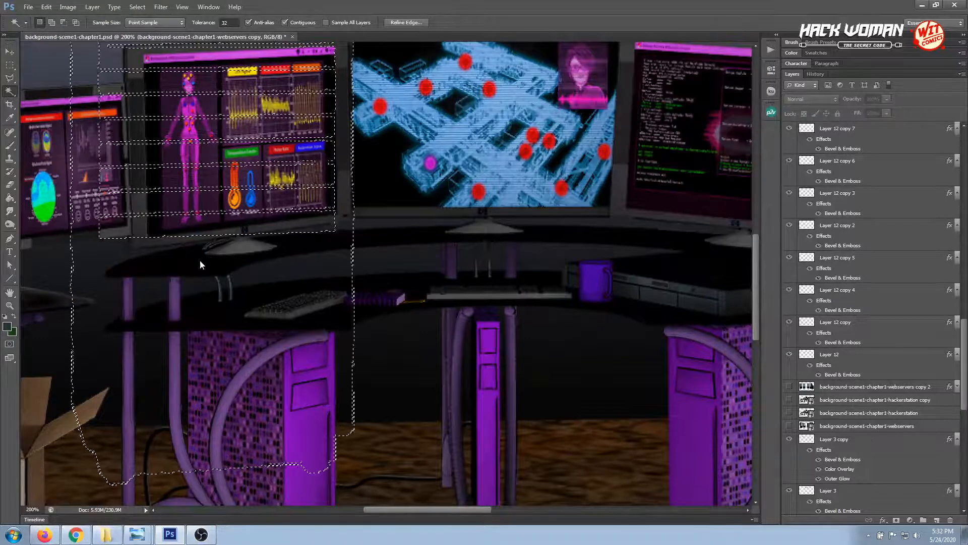
click(9, 51)
key(ctrl+d)
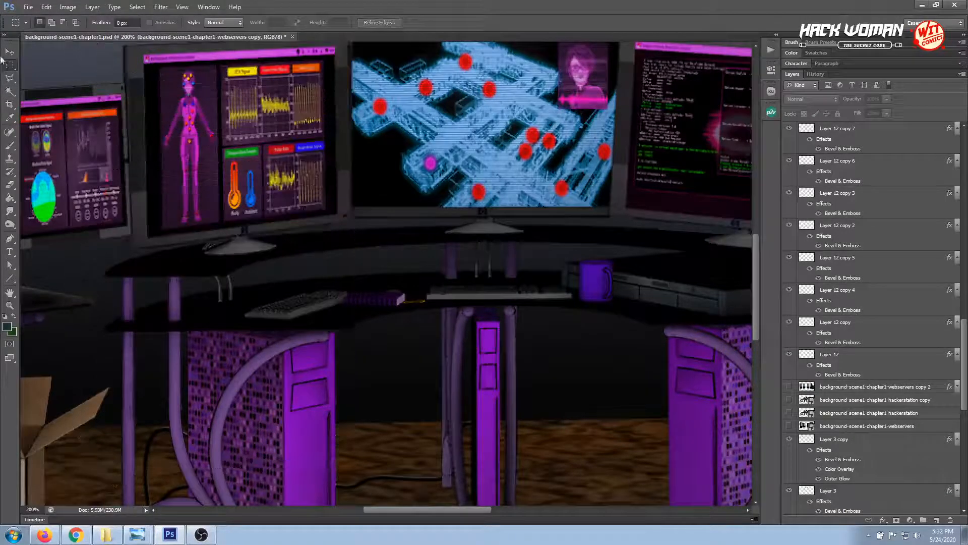
Try to select the black desktop on the hackerstation copy 2 layer with the Magic Wand, and clear the selection
click(401, 311)
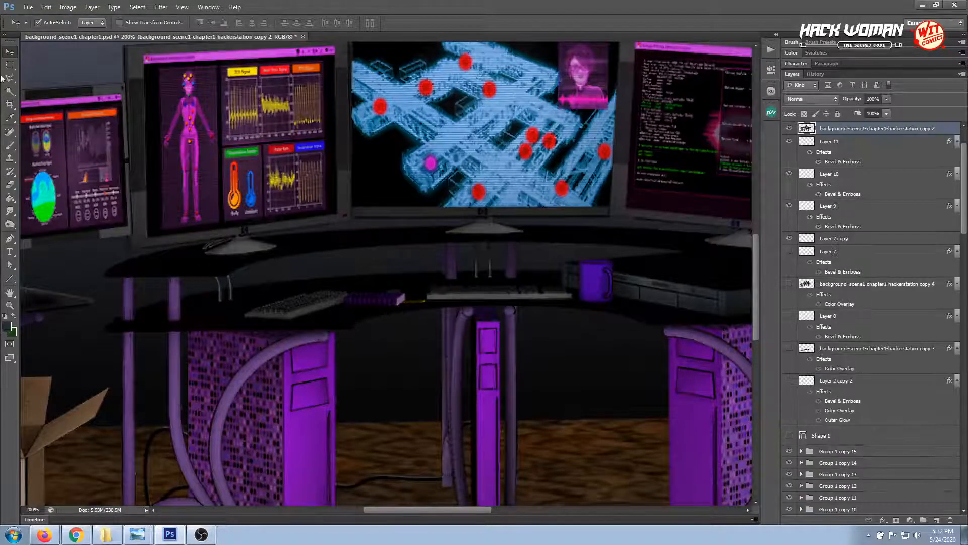
click(9, 92)
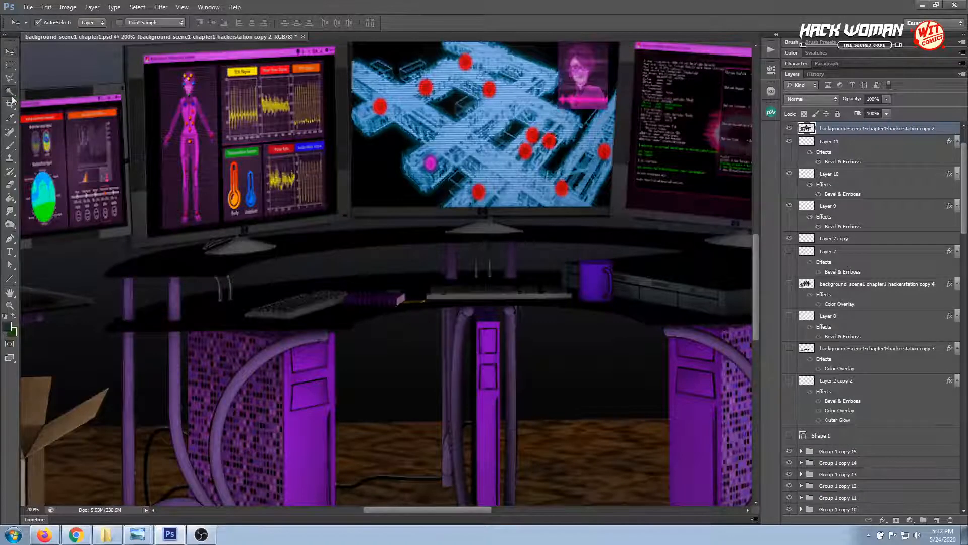
click(207, 323)
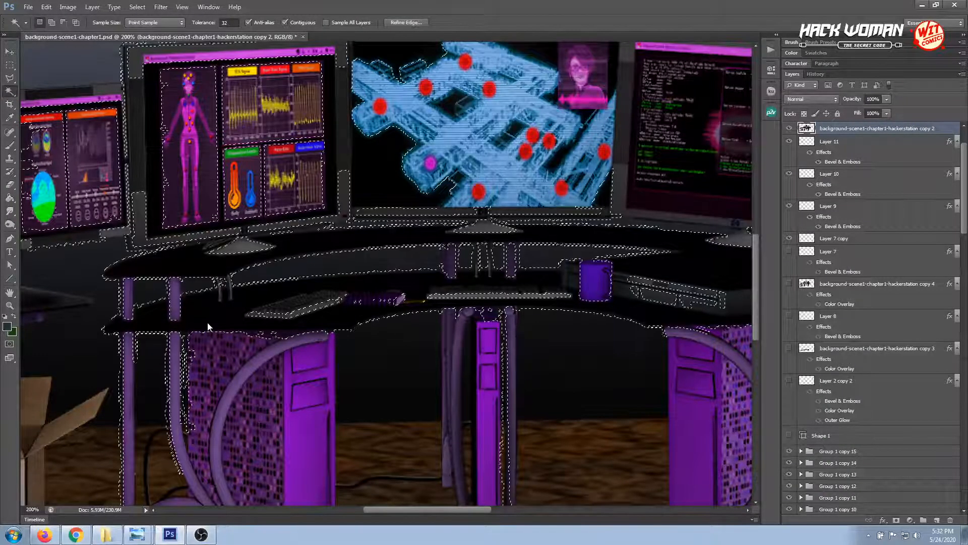
click(10, 78)
click(101, 231)
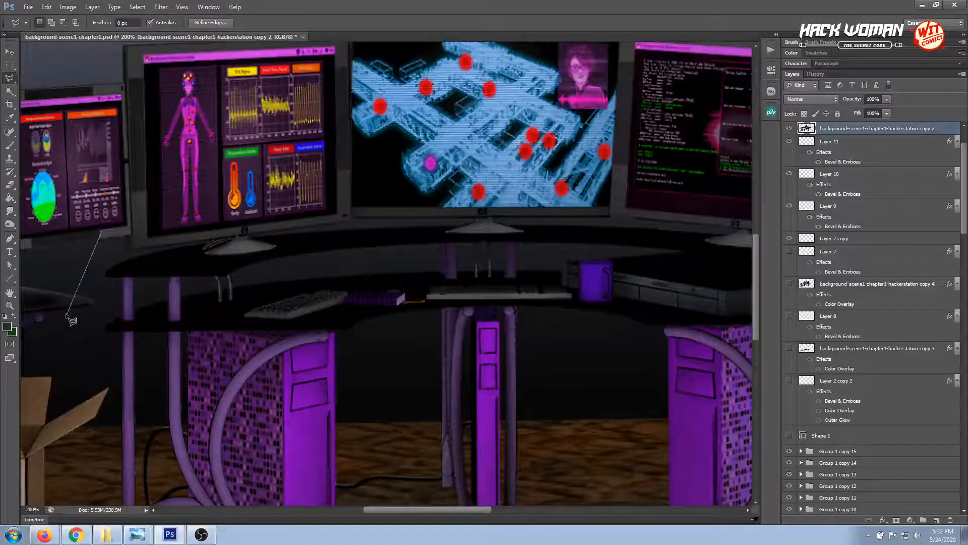
key(Escape)
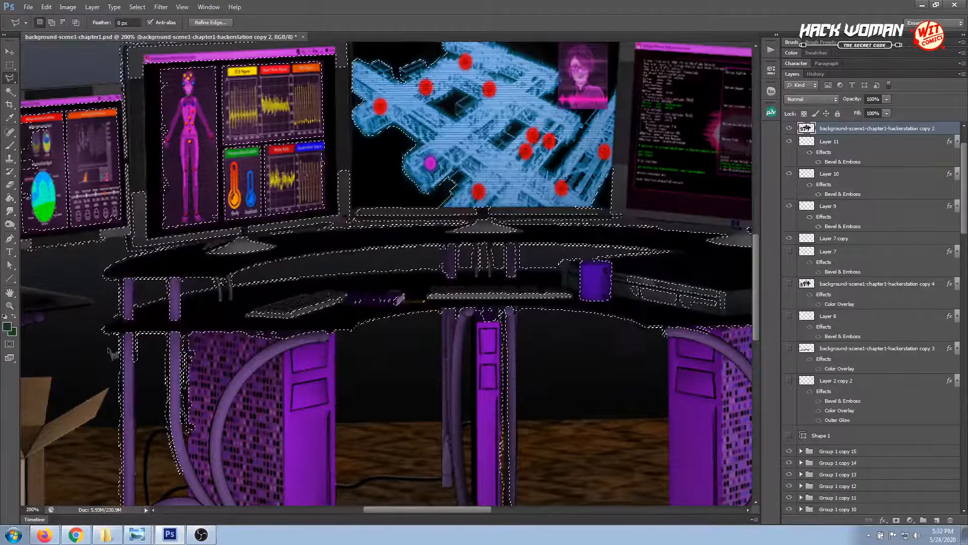
key(ctrl+d)
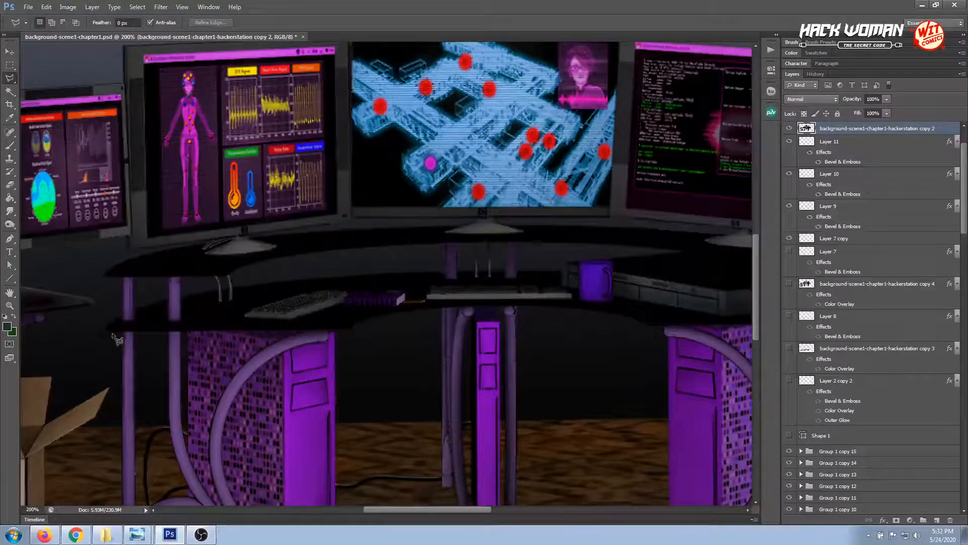
Start a Polygonal Lasso outline along the lower desktop's front edge, from its left end to its right corner
click(106, 331)
click(352, 331)
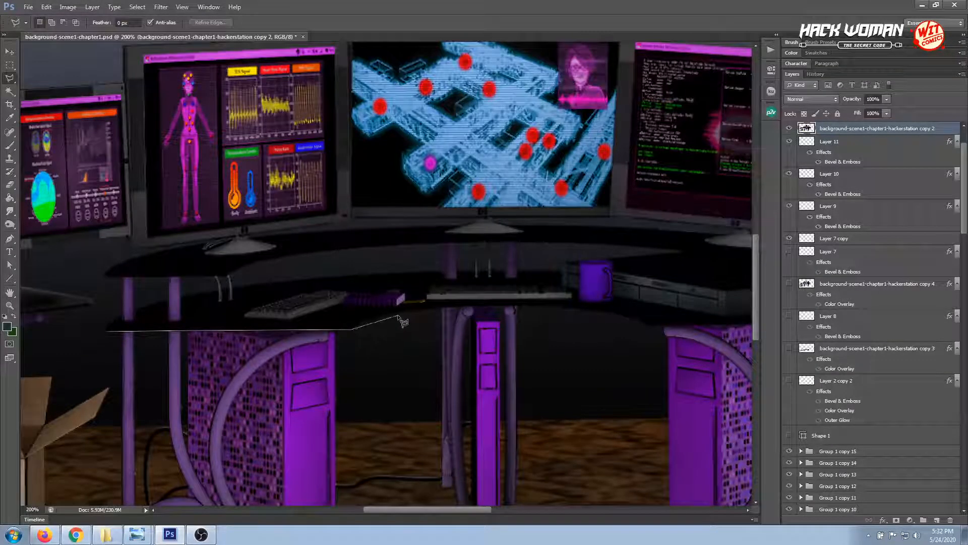
click(362, 320)
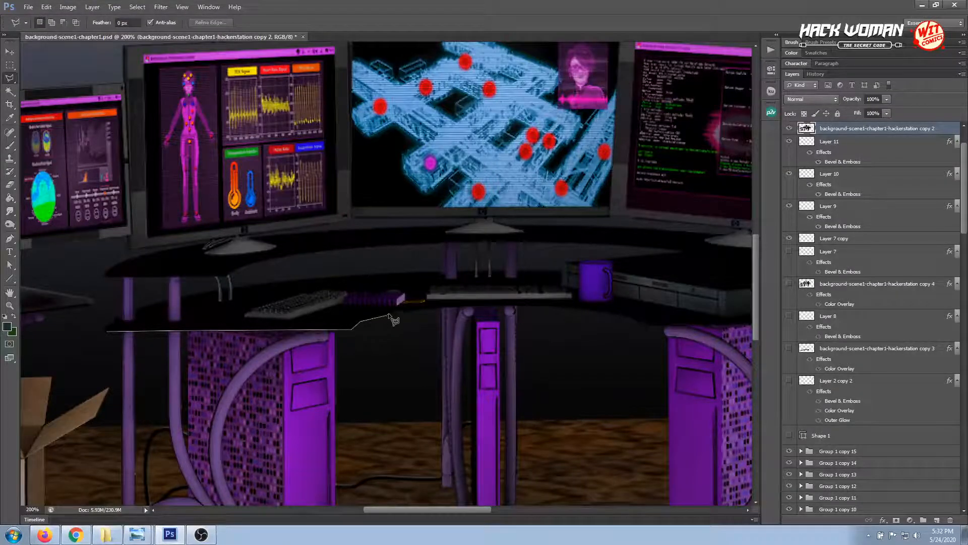
click(452, 306)
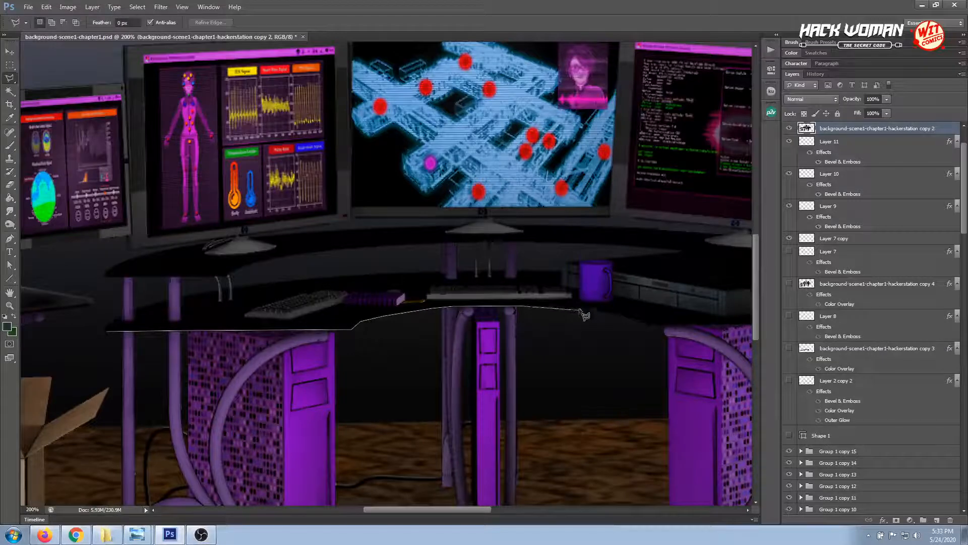
click(625, 316)
click(648, 326)
drag(648, 326, 482, 346)
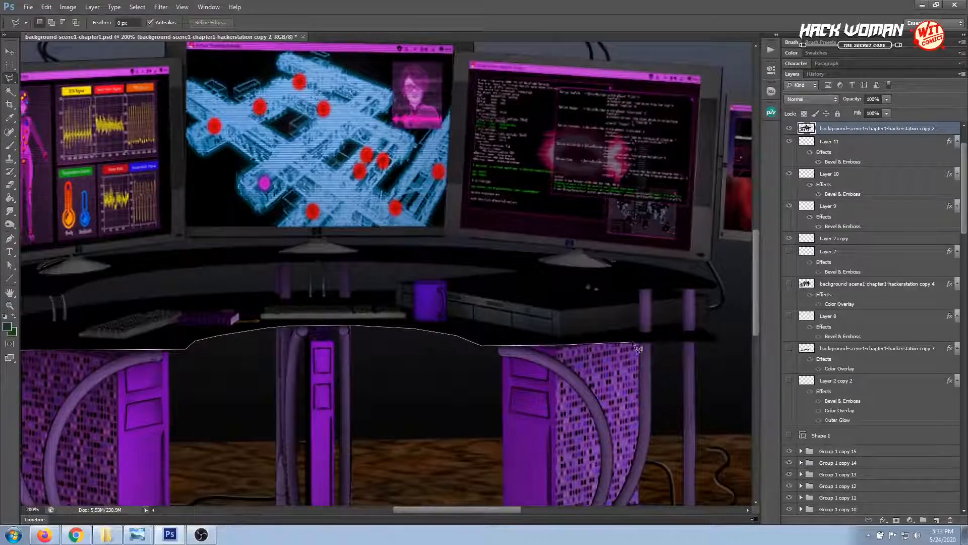
click(719, 342)
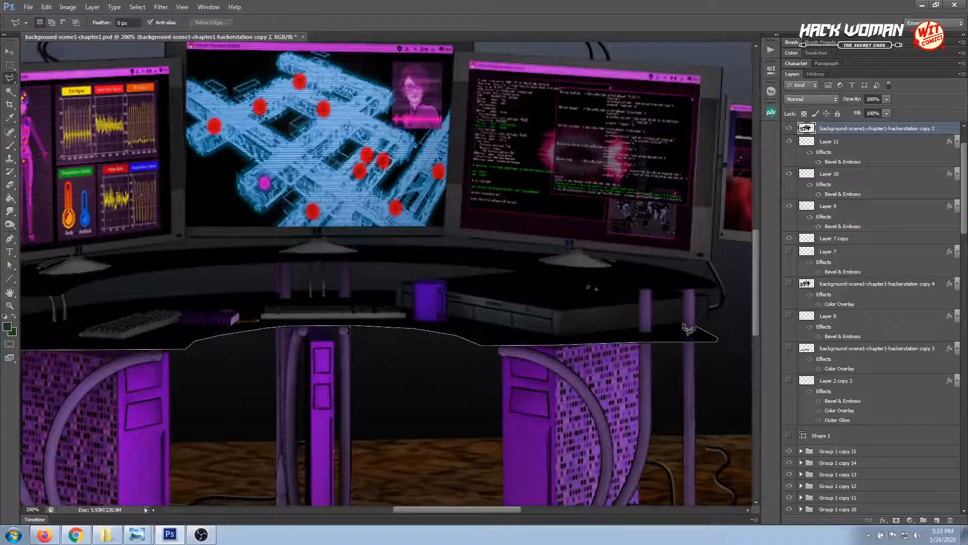
Continue the lasso outline from the lower desktop's right corner around the post bases, below the drawer unit and purple mug
click(692, 328)
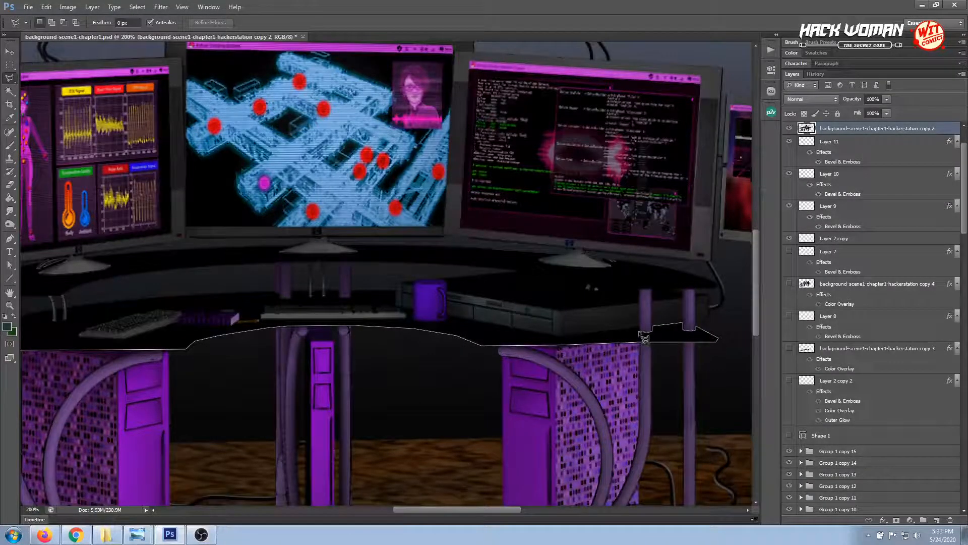
click(639, 328)
click(561, 337)
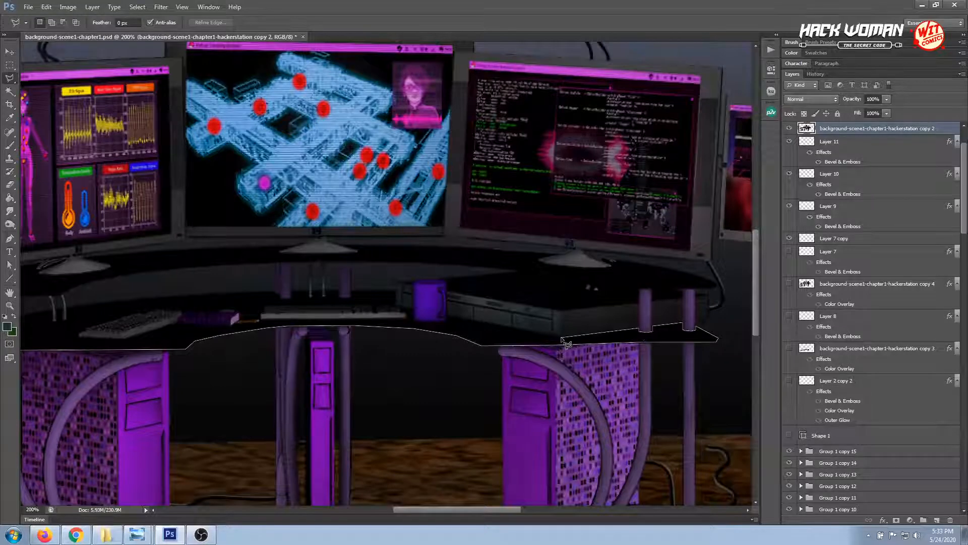
click(448, 318)
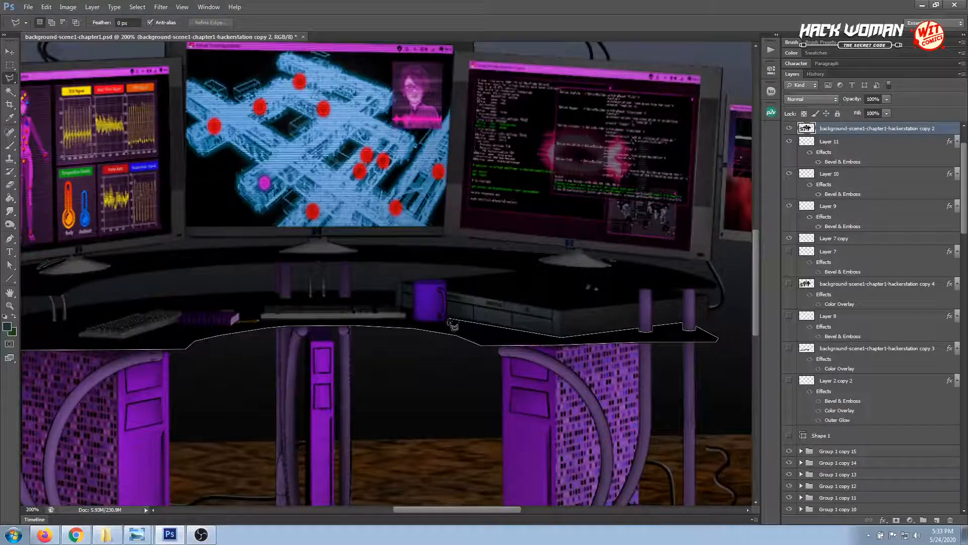
click(409, 321)
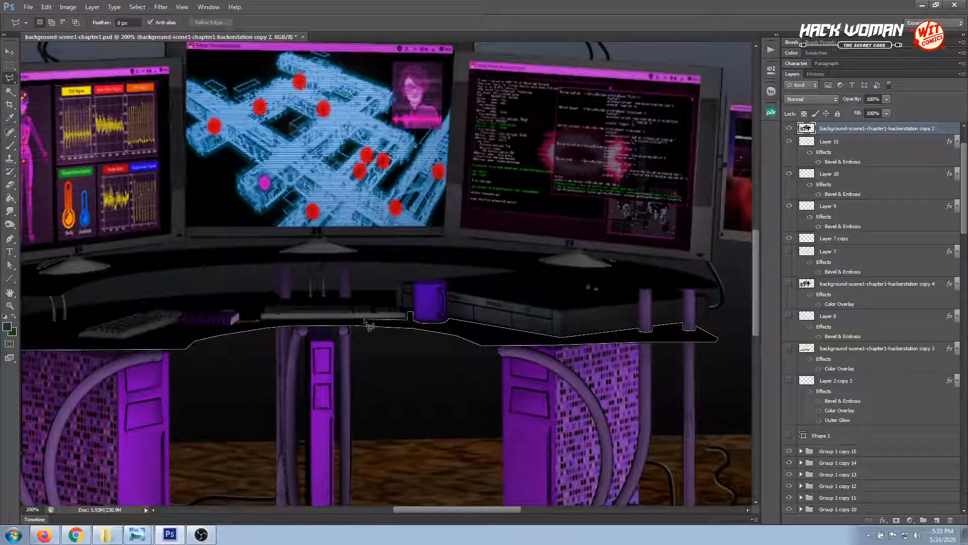
Extend the lasso outline beneath the central keyboard, pencil and purple notebook to the front corner of the left keyboard
click(259, 323)
click(238, 323)
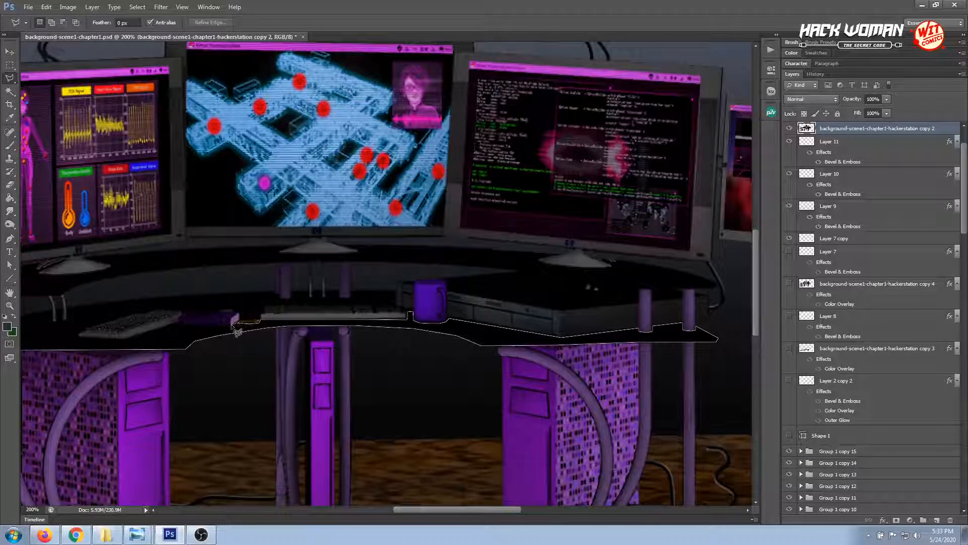
click(232, 325)
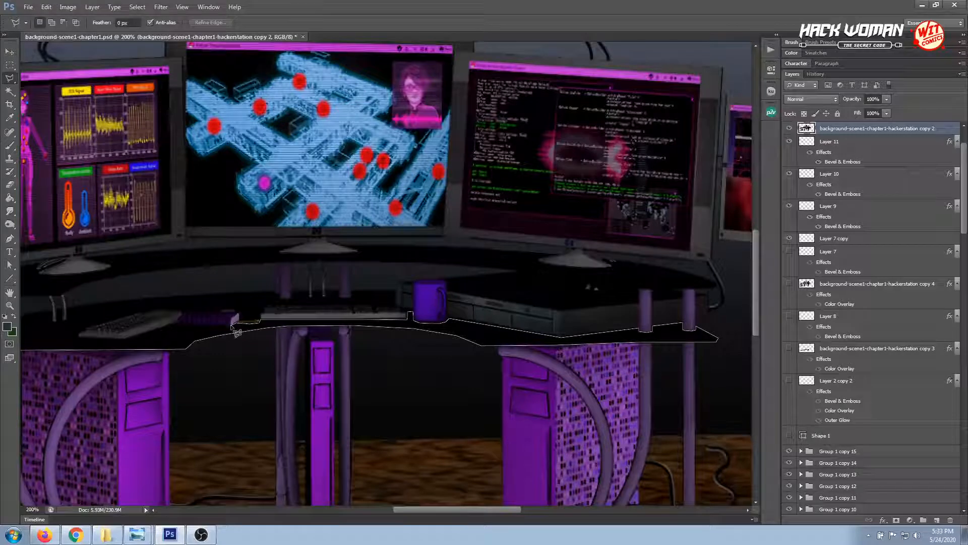
click(180, 324)
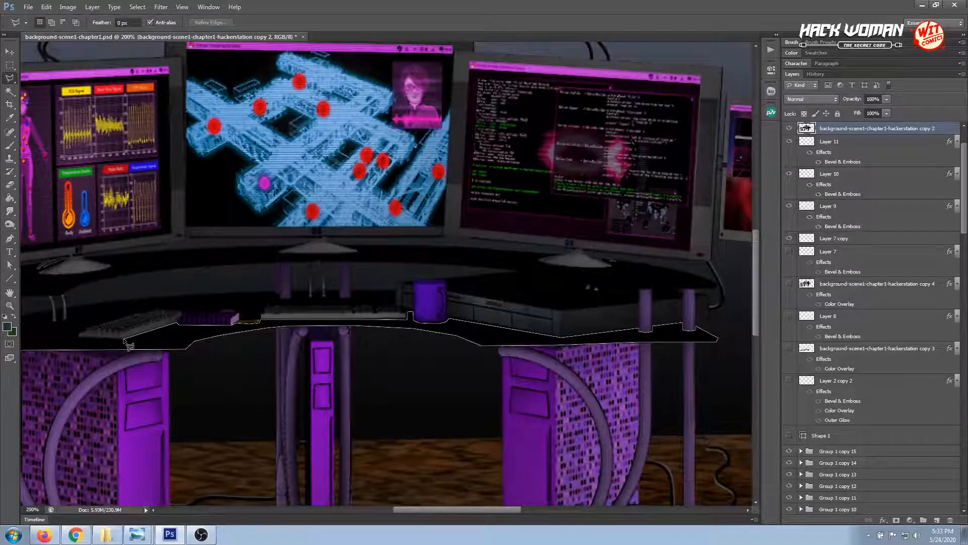
click(79, 333)
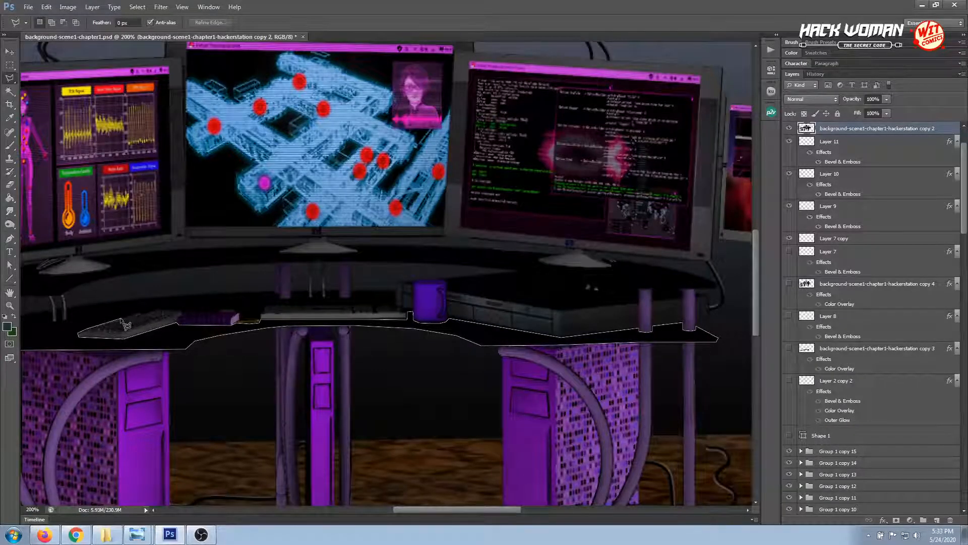
Trace the lasso outline over the back edges of both keyboards and the notebook, up to the desktop's rear edge near the mug
click(153, 311)
click(240, 314)
click(264, 305)
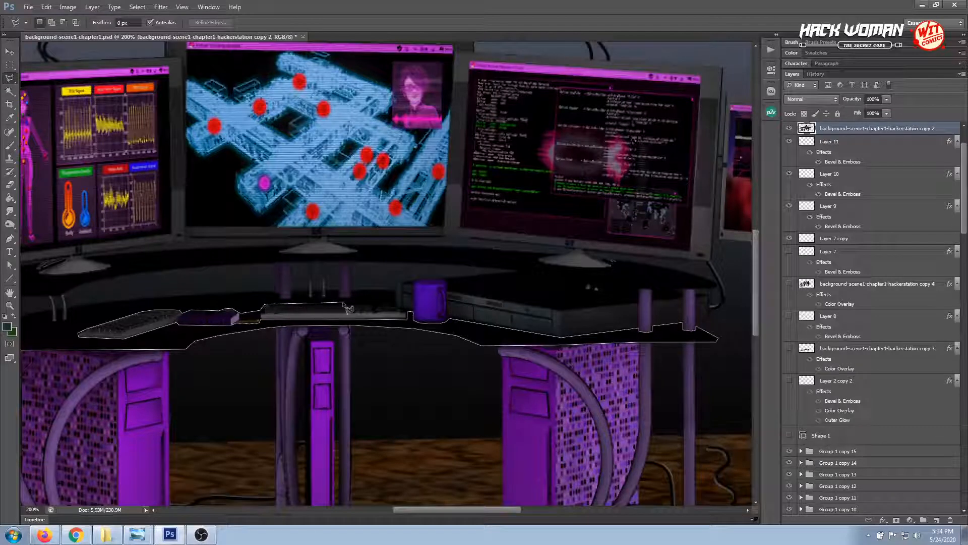
click(396, 303)
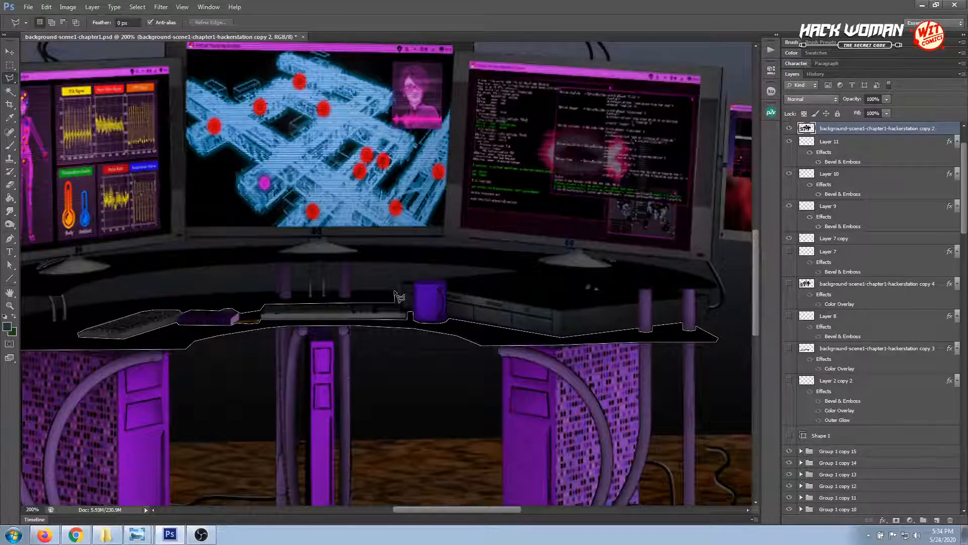
click(394, 291)
Run the lasso outline along the desktop's rear edge, around the central posts and cables, to the hanging cables at the left
click(351, 291)
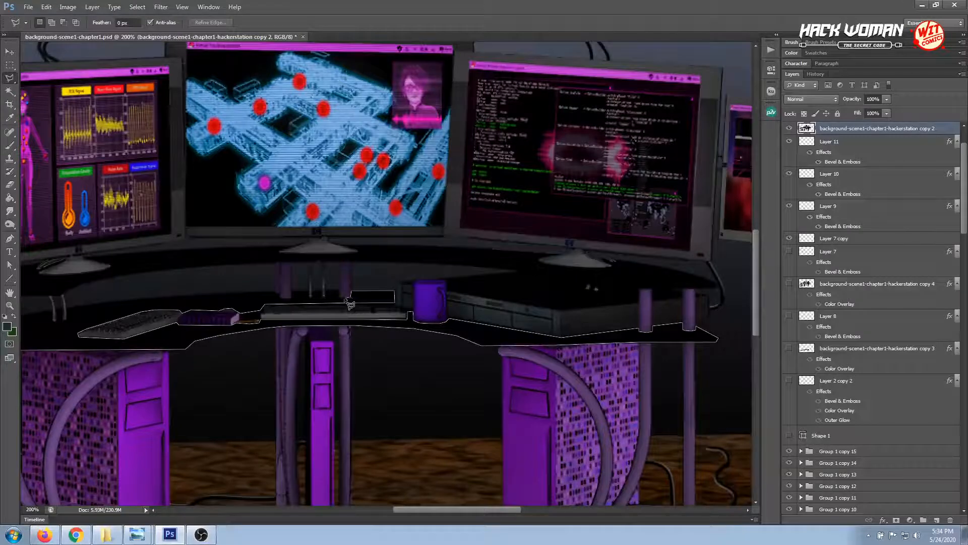
click(339, 289)
click(325, 289)
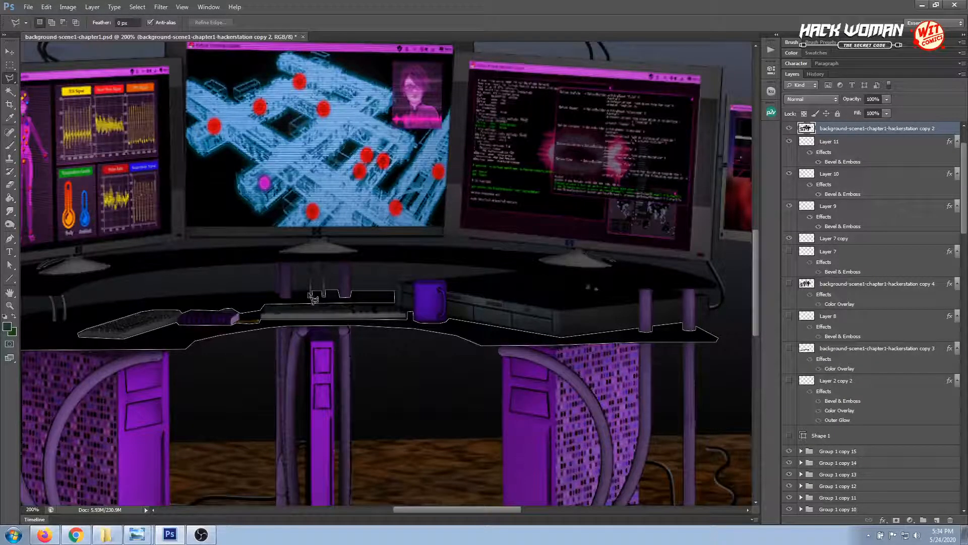
click(291, 291)
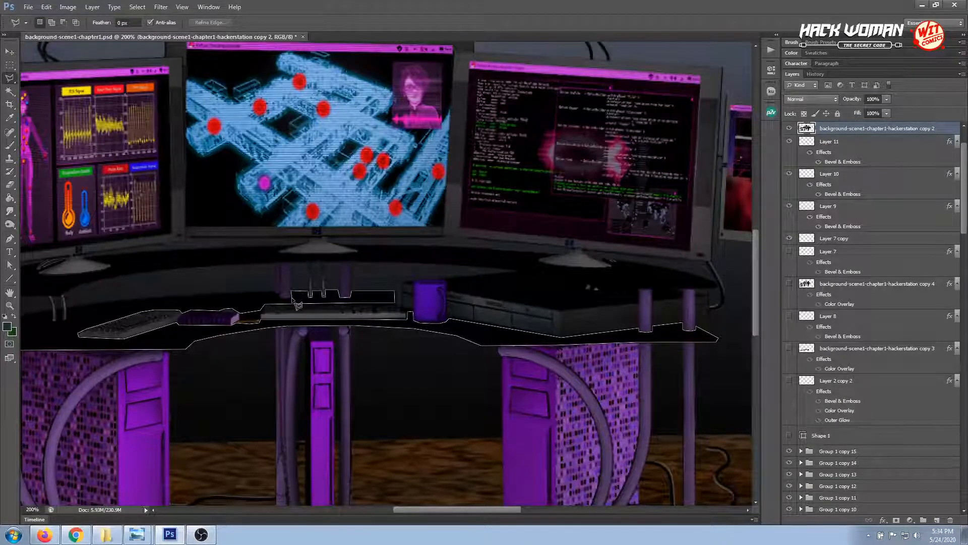
click(291, 298)
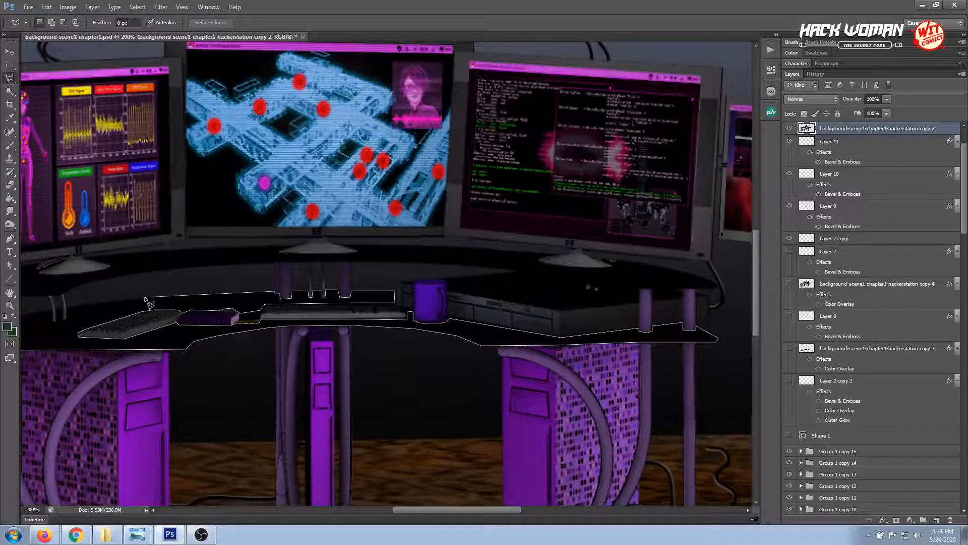
click(67, 307)
Trace around the left cables and post bases to the desktop's left corner and close the lasso selection
drag(58, 309, 185, 304)
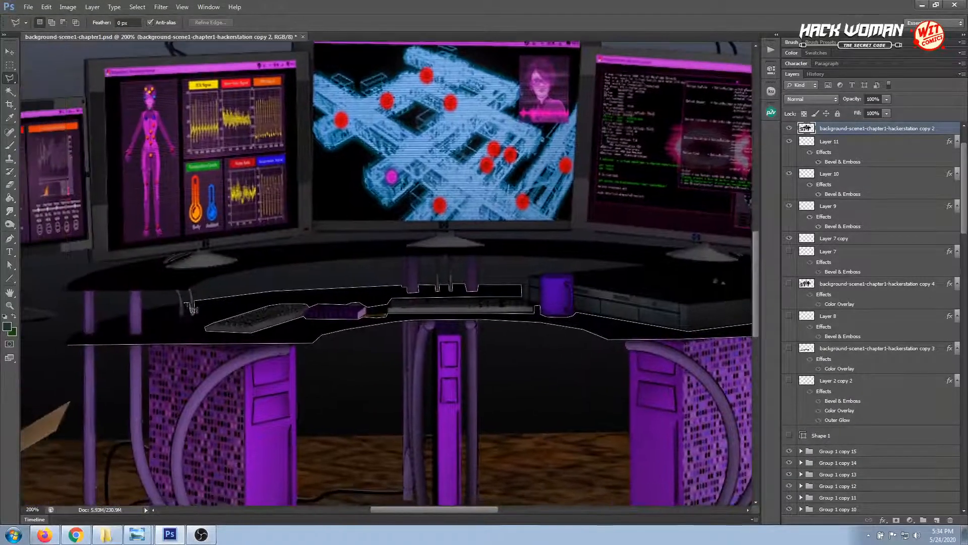
click(183, 303)
click(144, 310)
click(95, 323)
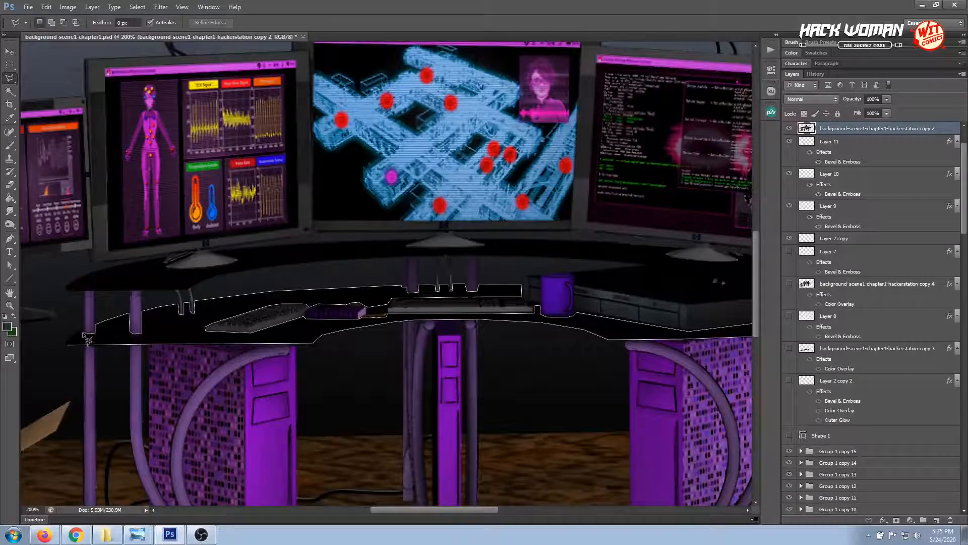
click(84, 328)
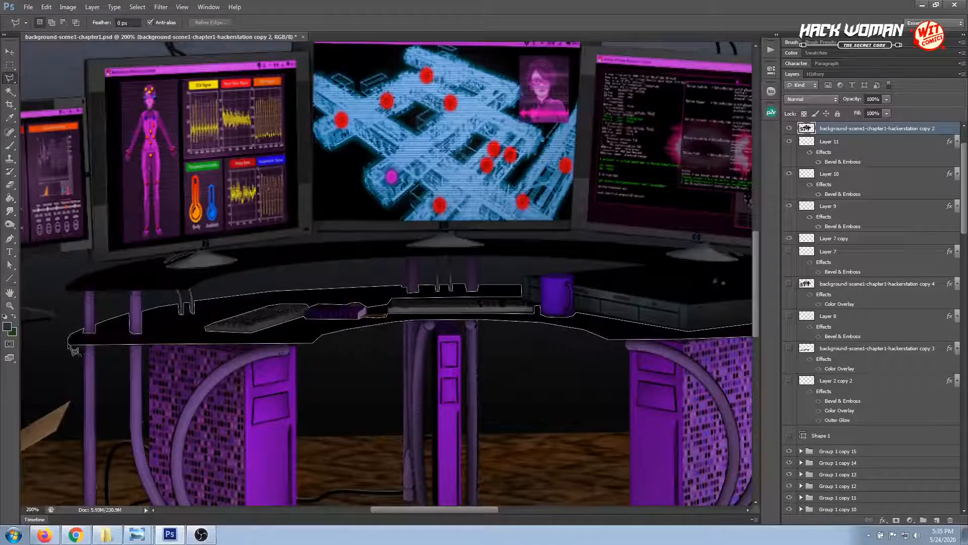
click(71, 344)
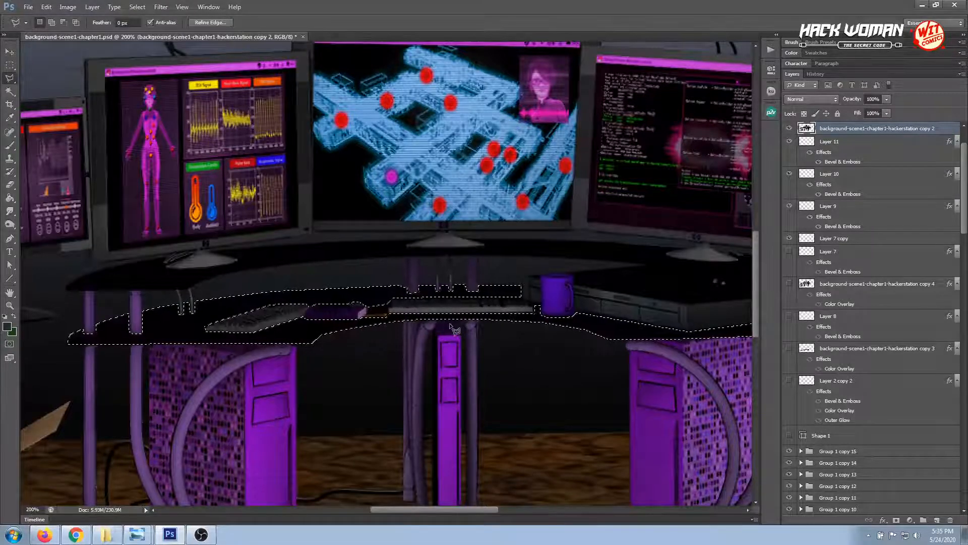
Activate the Brush tool and set the foreground color to white for highlighting the selected desktop
scroll(402, 351, up, 1)
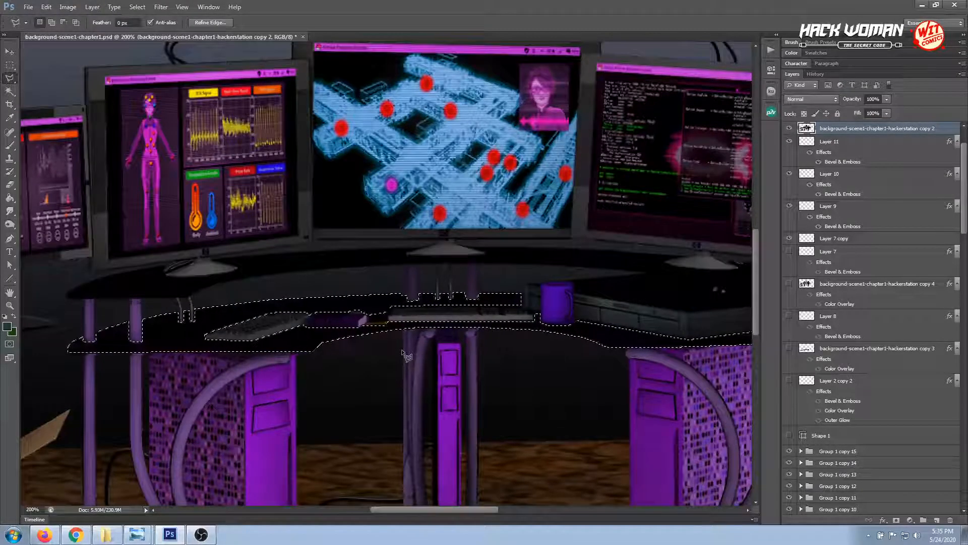
key(ctrl+minus)
key(ctrl+minus)
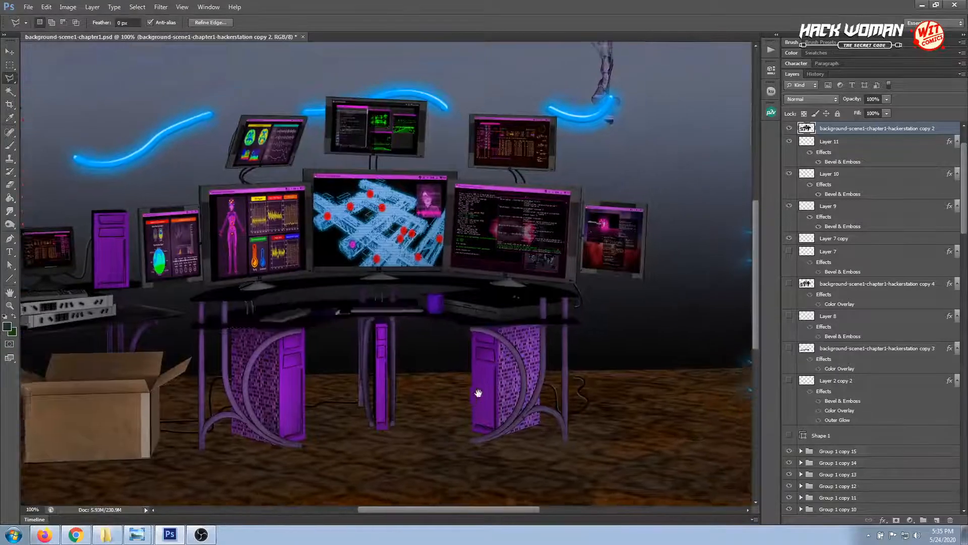
key(ctrl+plus)
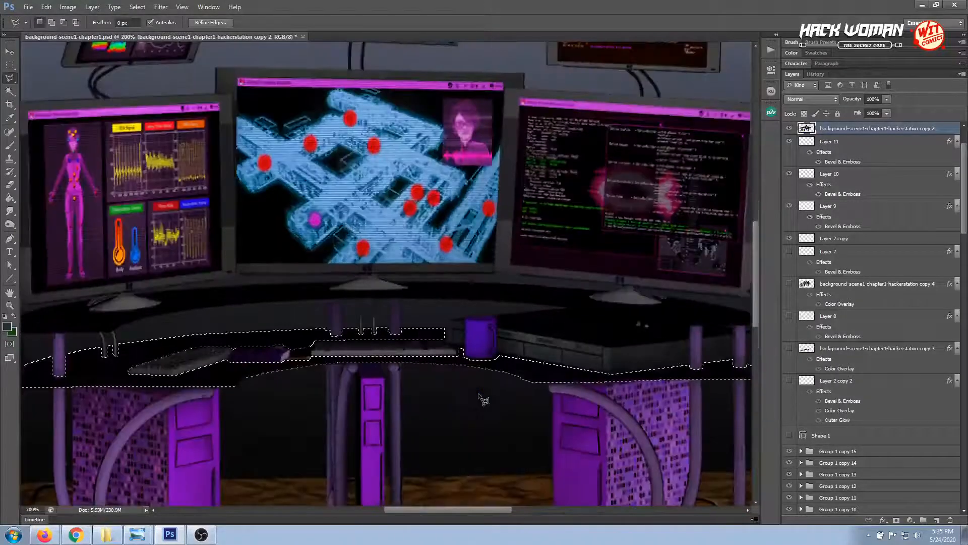
drag(163, 416, 233, 378)
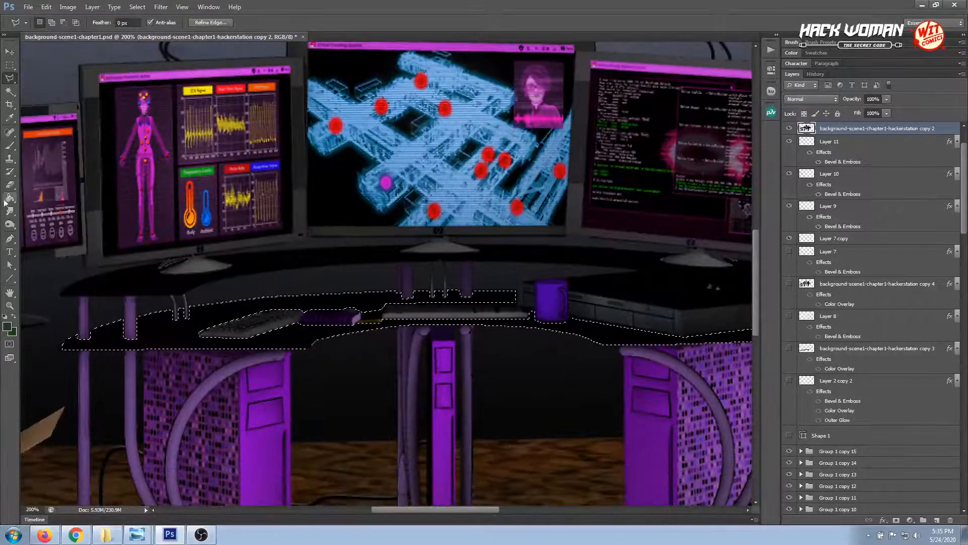
click(10, 146)
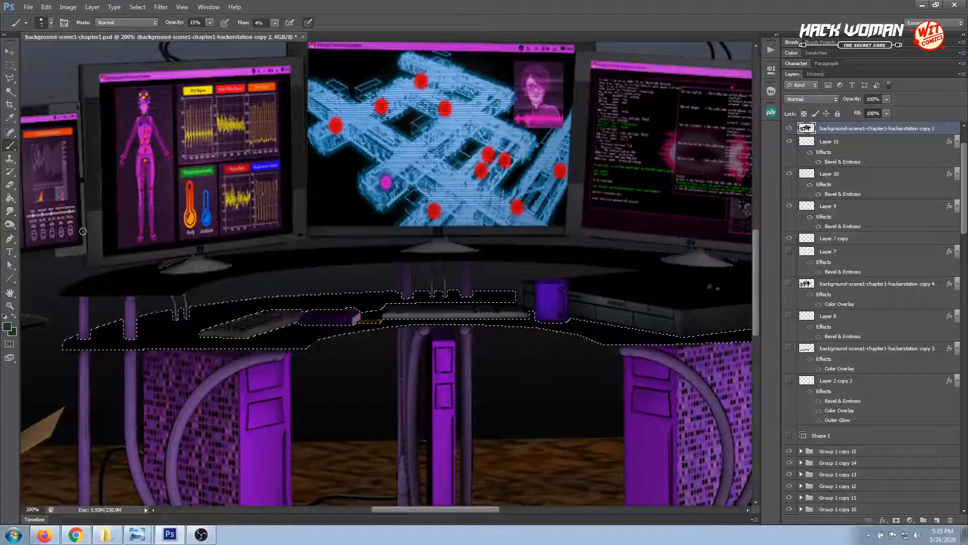
click(8, 328)
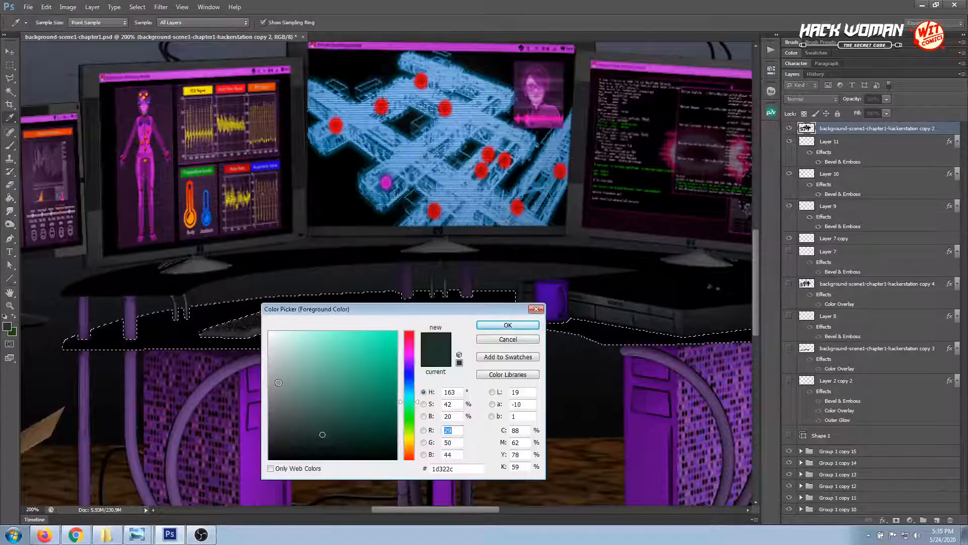
click(270, 332)
click(494, 327)
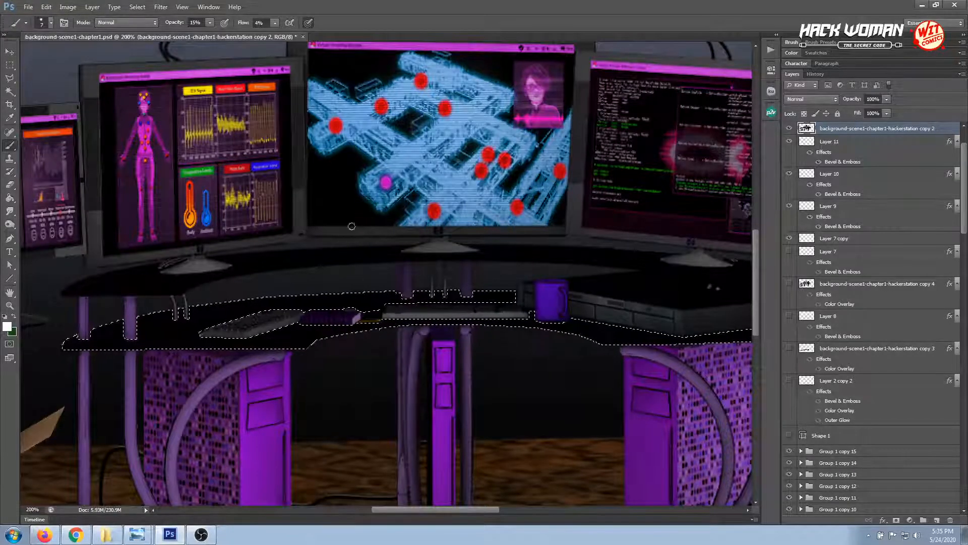
Set the brush flow to 8% and its size to 55 px
click(275, 23)
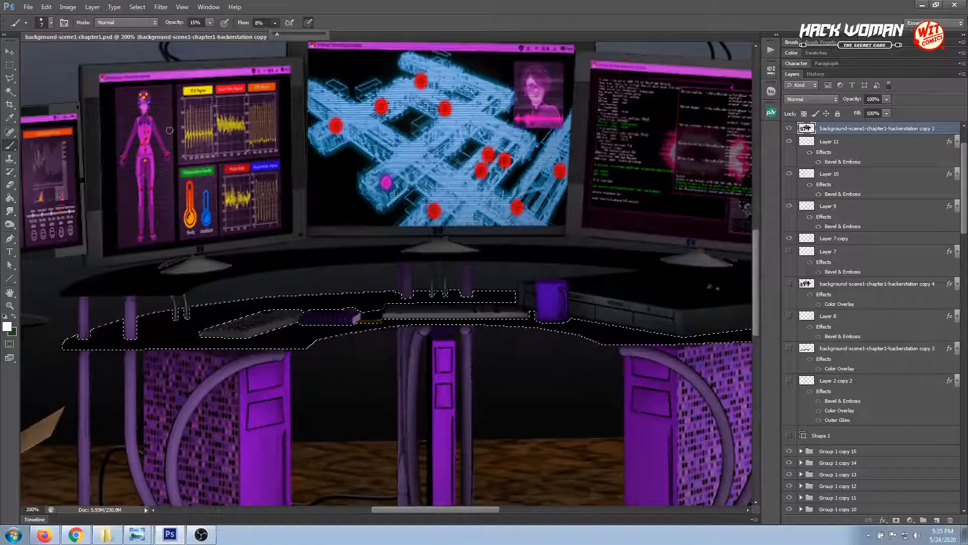
right_click(132, 343)
click(170, 363)
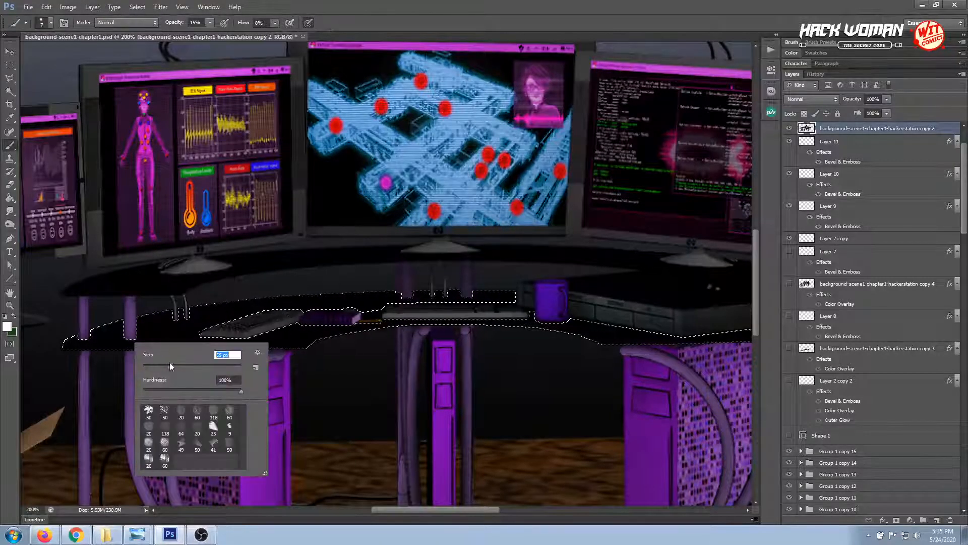
Brush soft white highlights along the front edge of the selected lower desktop, from its left end to its right corner
click(100, 344)
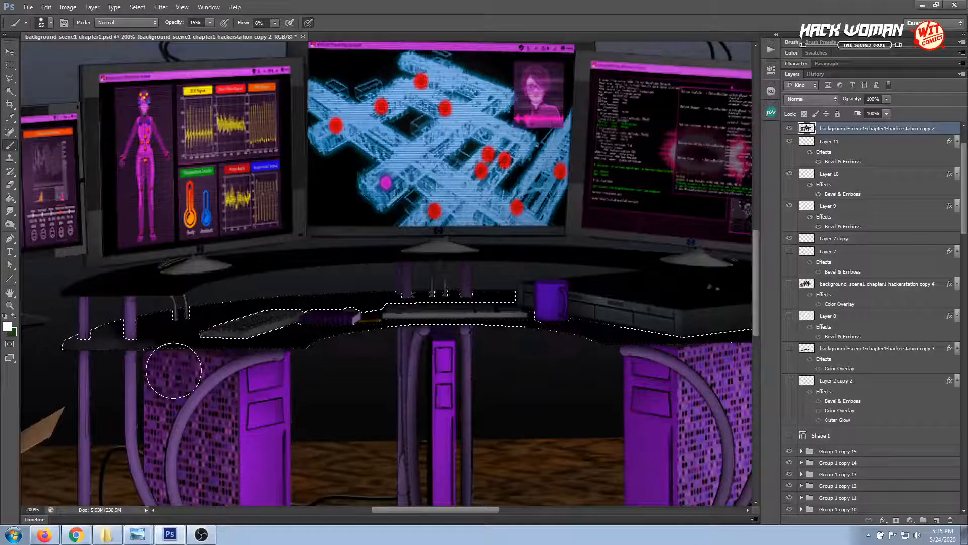
drag(285, 375, 562, 328)
drag(354, 359, 297, 358)
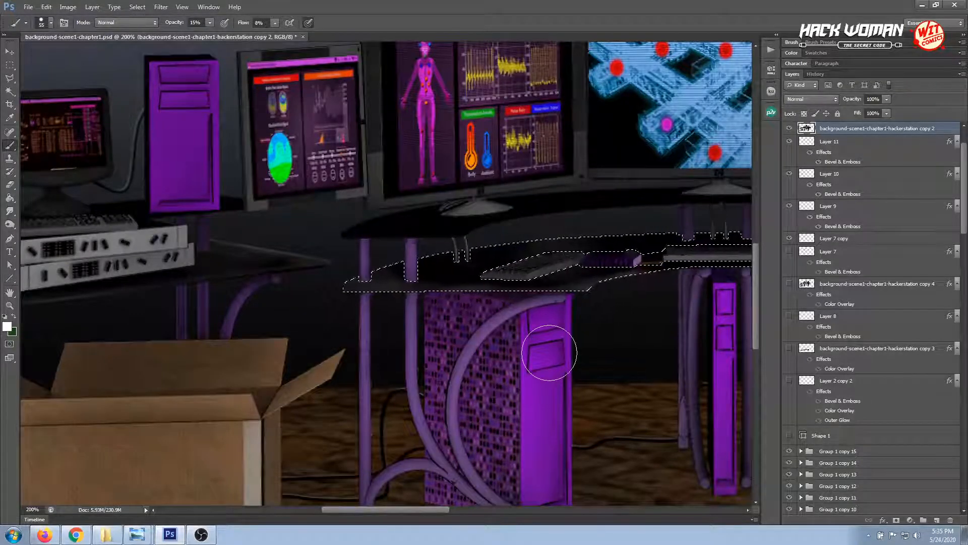
drag(558, 334, 237, 363)
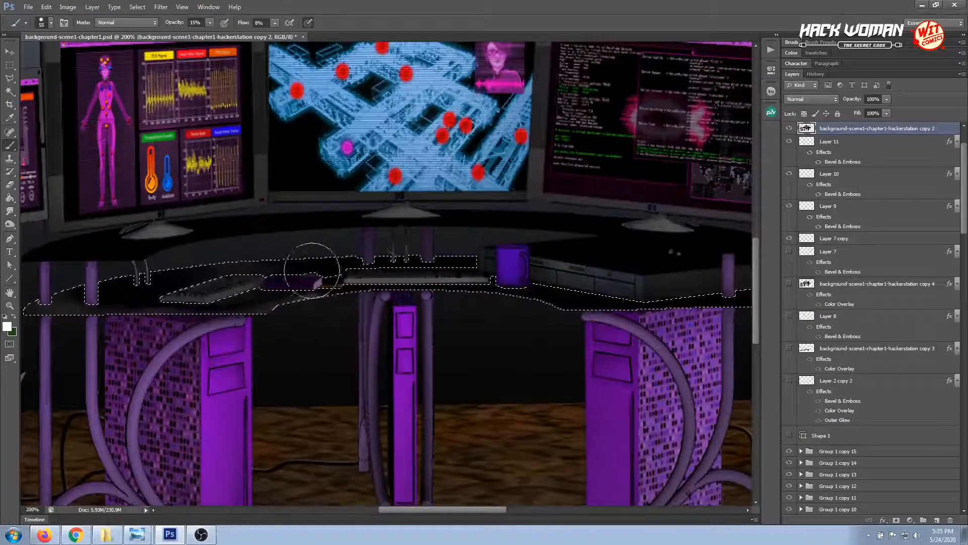
mouse_move(439, 346)
mouse_down()
mouse_move(261, 267)
mouse_move(237, 267)
mouse_up()
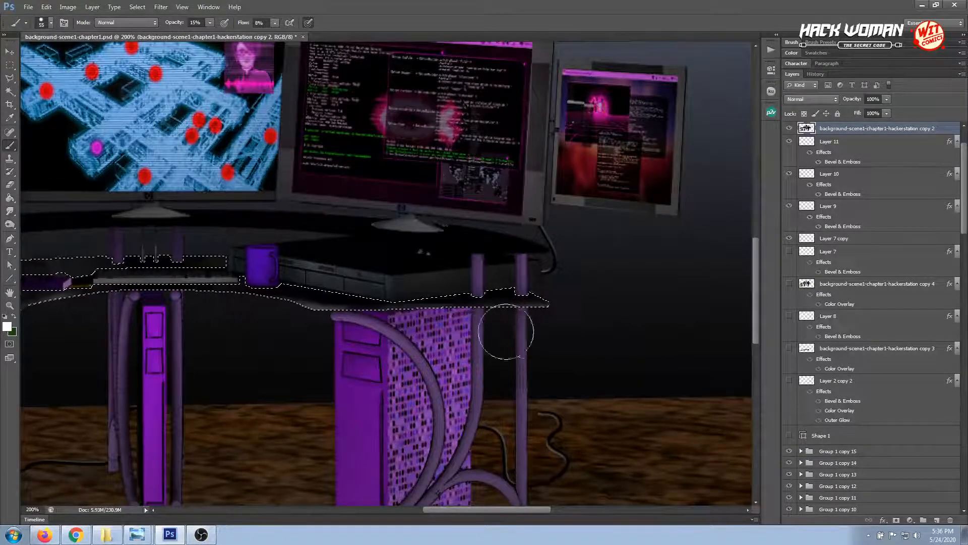
scroll(443, 375, left, 5)
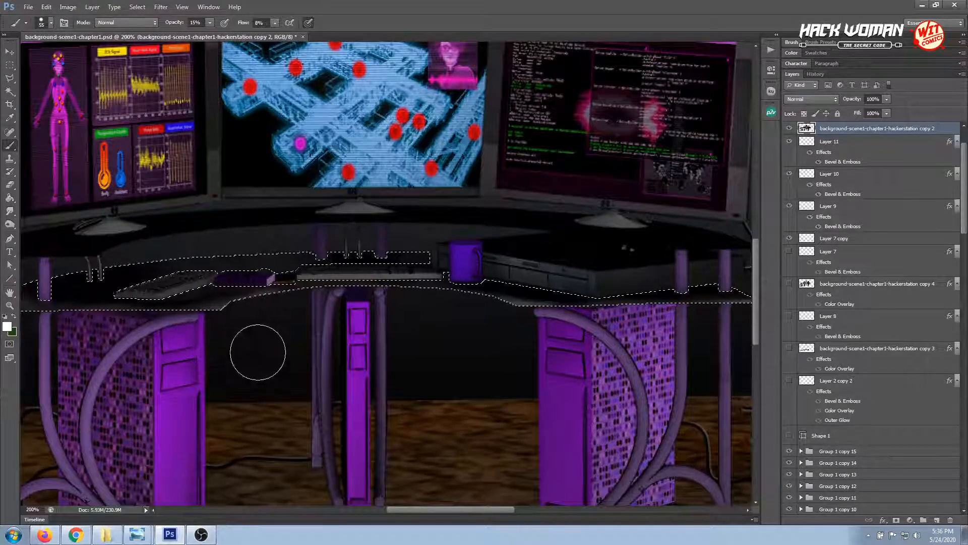
drag(218, 372, 324, 372)
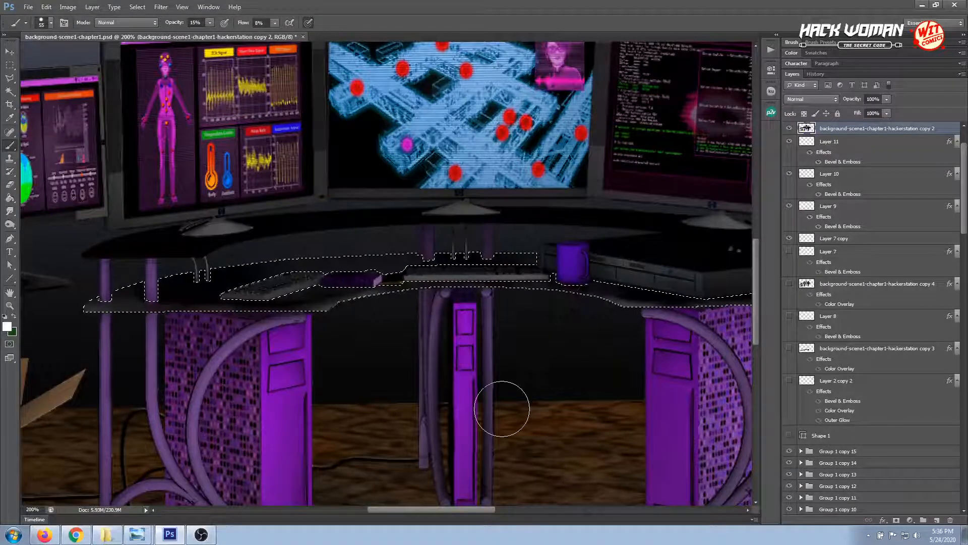
drag(508, 379, 458, 397)
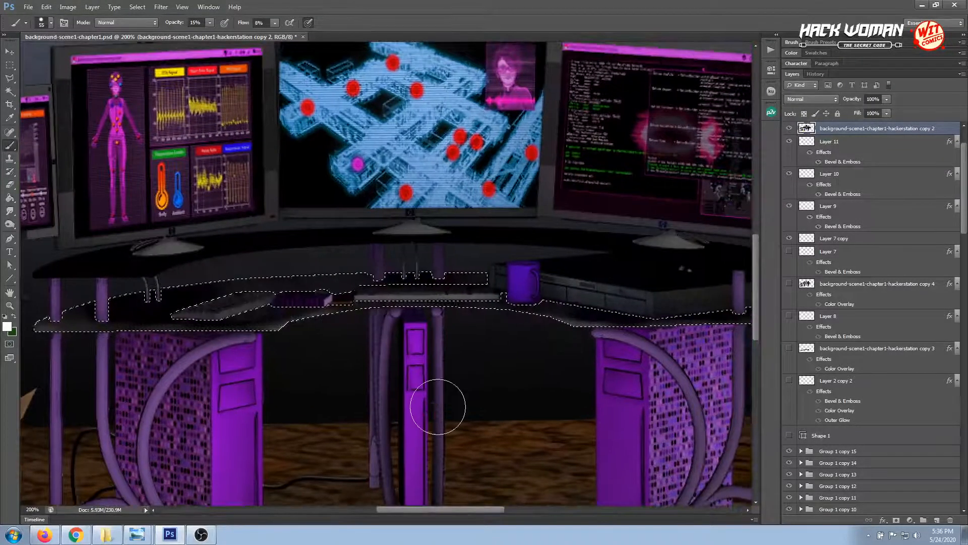
Clear the selection around the lower desktop and switch to the Move tool
click(10, 65)
click(212, 269)
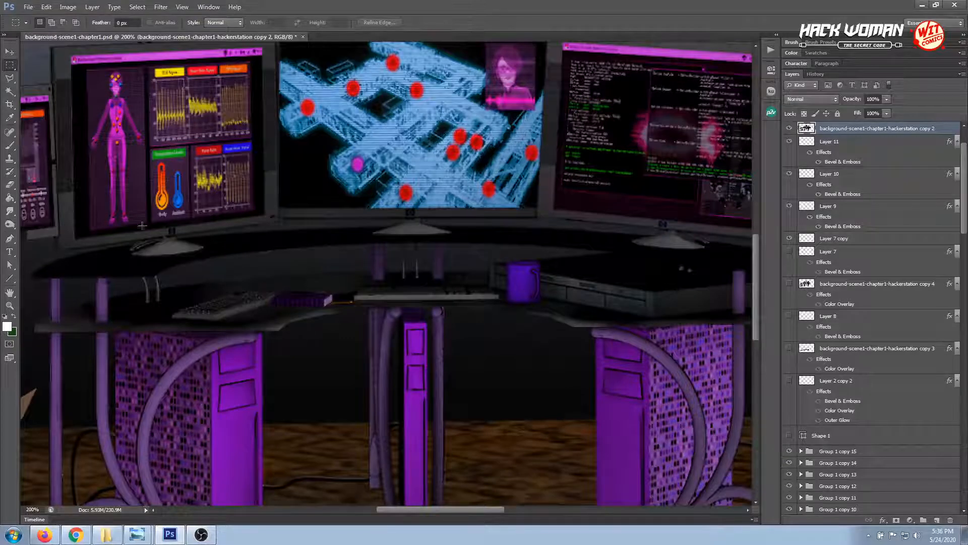
click(10, 52)
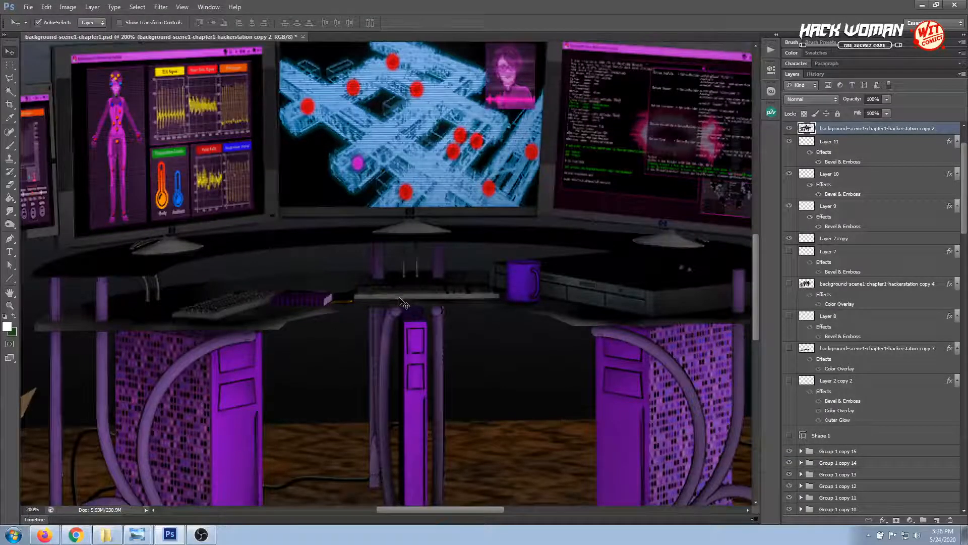
key(Down)
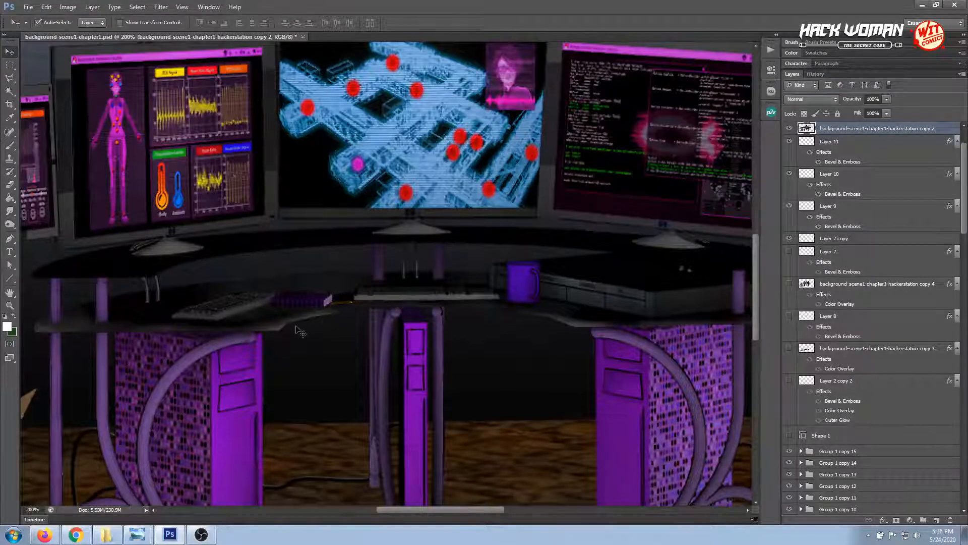
Toggle Layer 14's visibility to check whether it contains the desktop highlights
scroll(857, 252, up, 2)
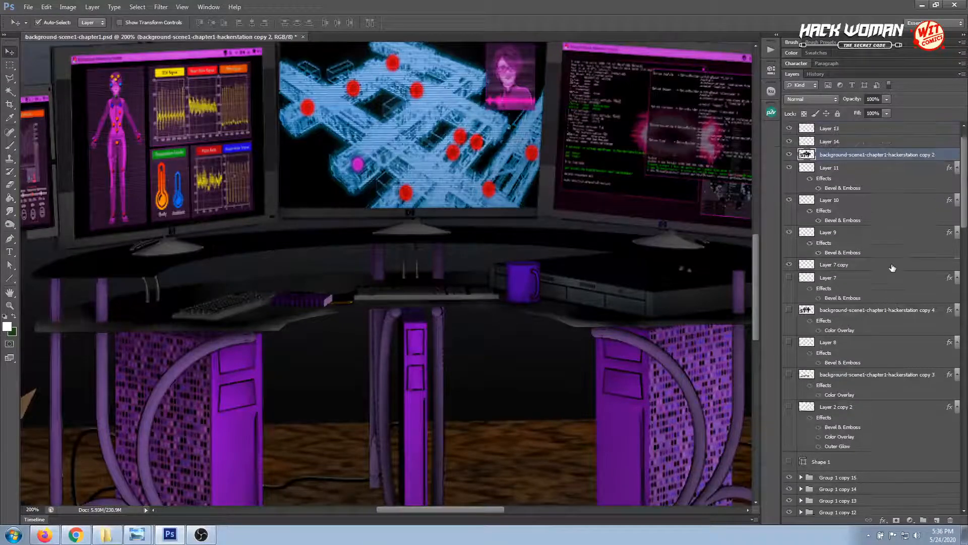
click(790, 170)
click(790, 169)
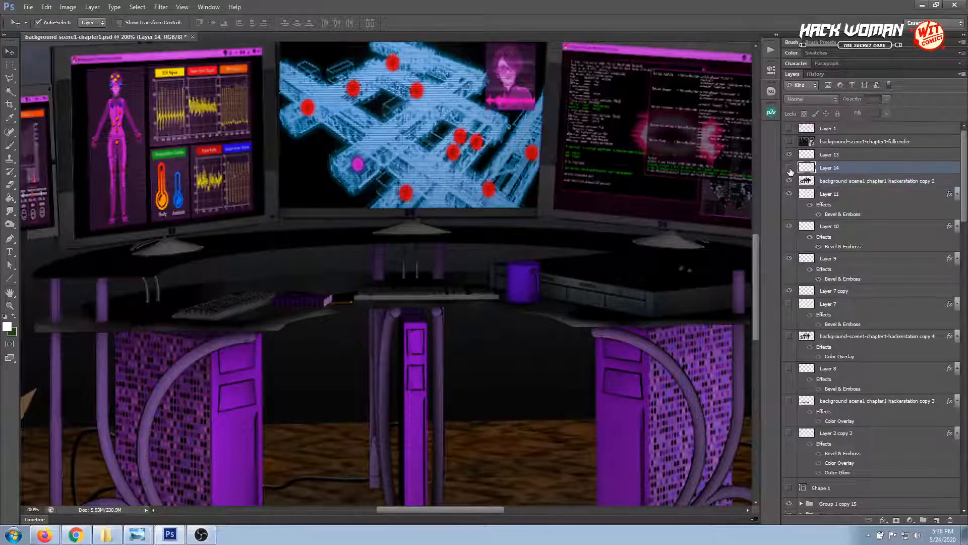
click(789, 168)
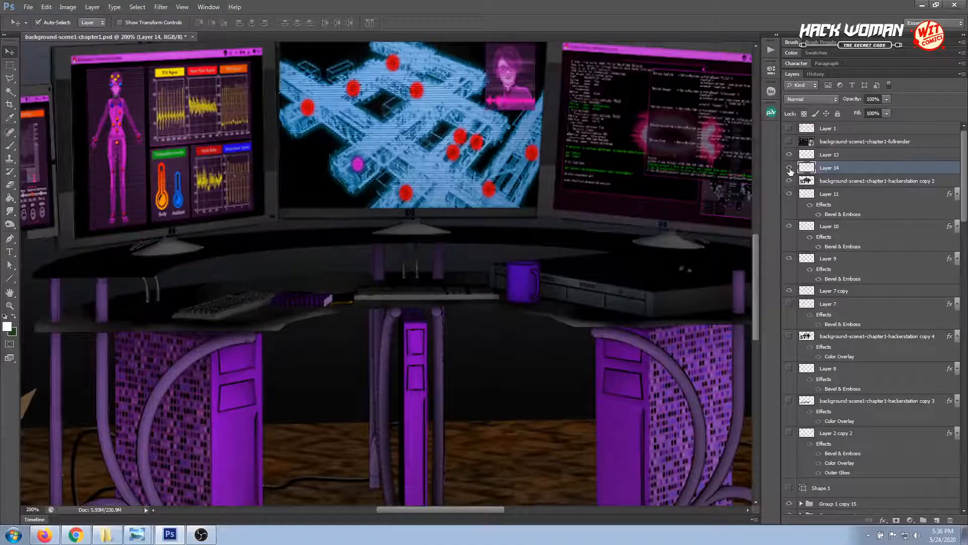
Undo the desktop highlights on the hackerstation copy 2 layer back to the active desktop selection, and make Layer 14 active
ctrl+click(806, 180)
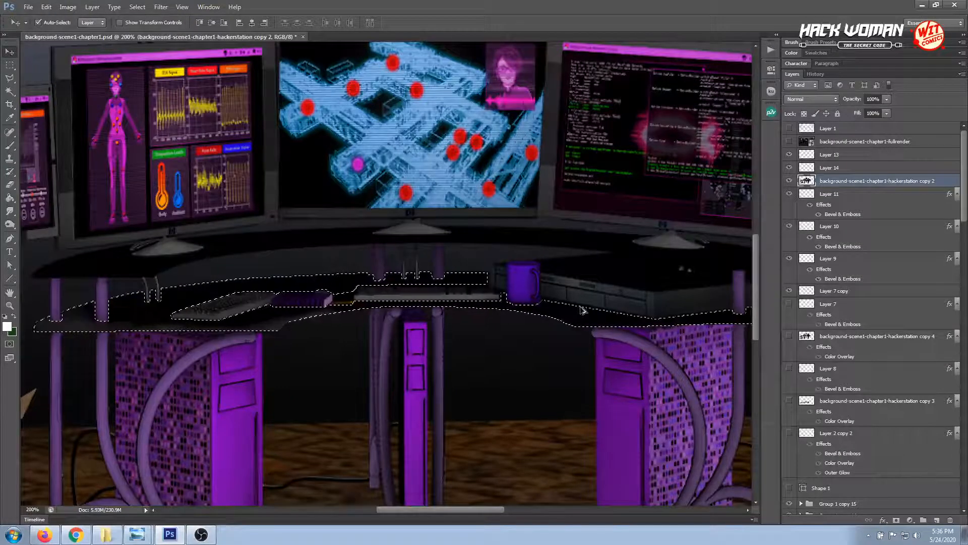
click(816, 73)
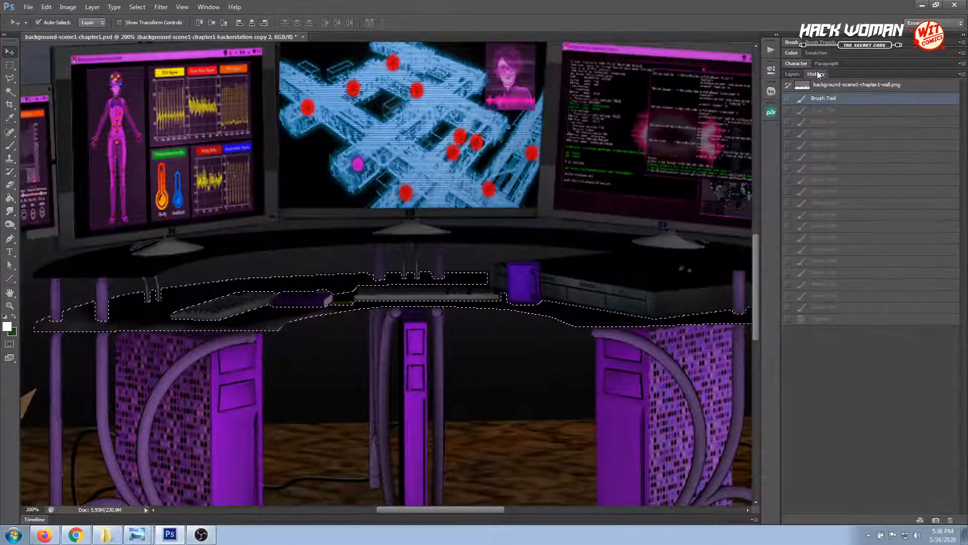
click(790, 73)
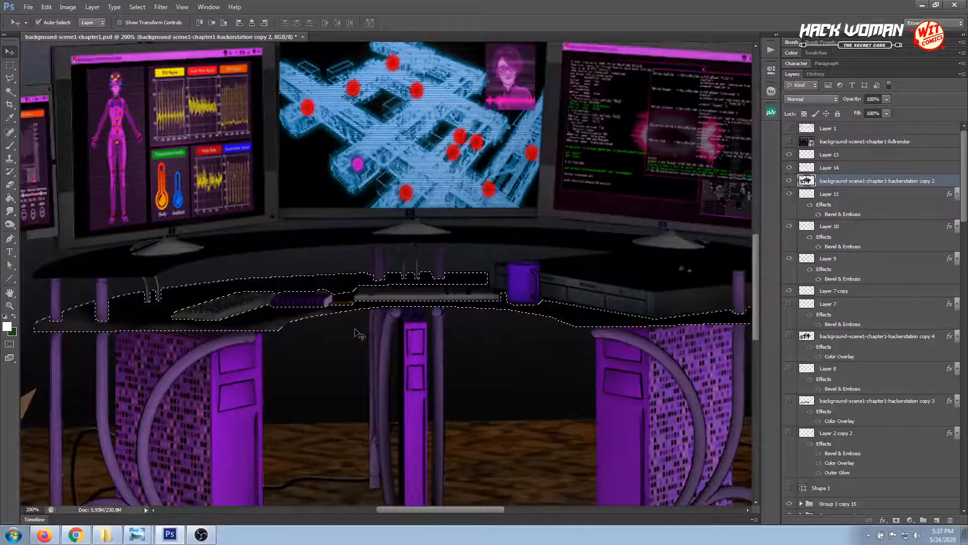
click(829, 169)
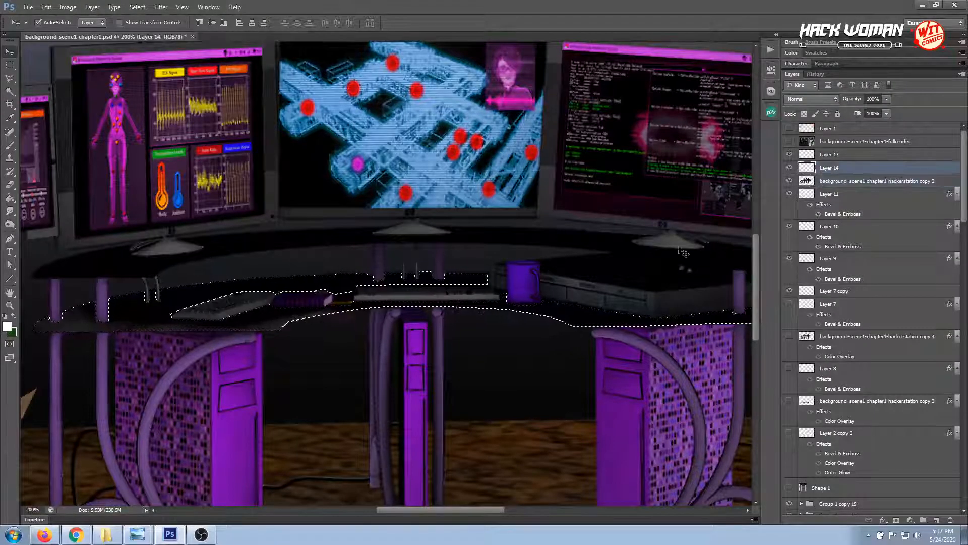
Brush soft white highlights on Layer 14 along the selected lower desktop, from its left end to its right corner
key(ctrl+minus)
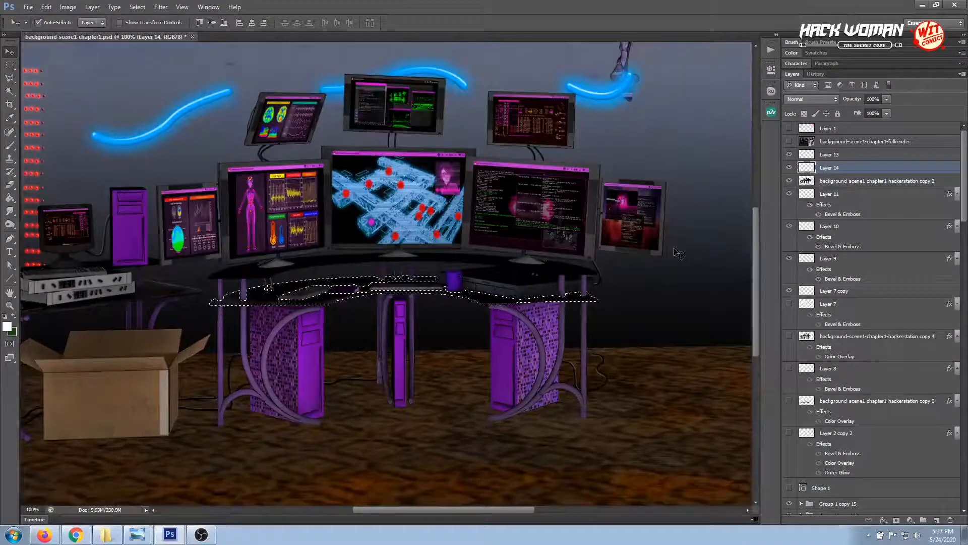
key(ctrl+plus)
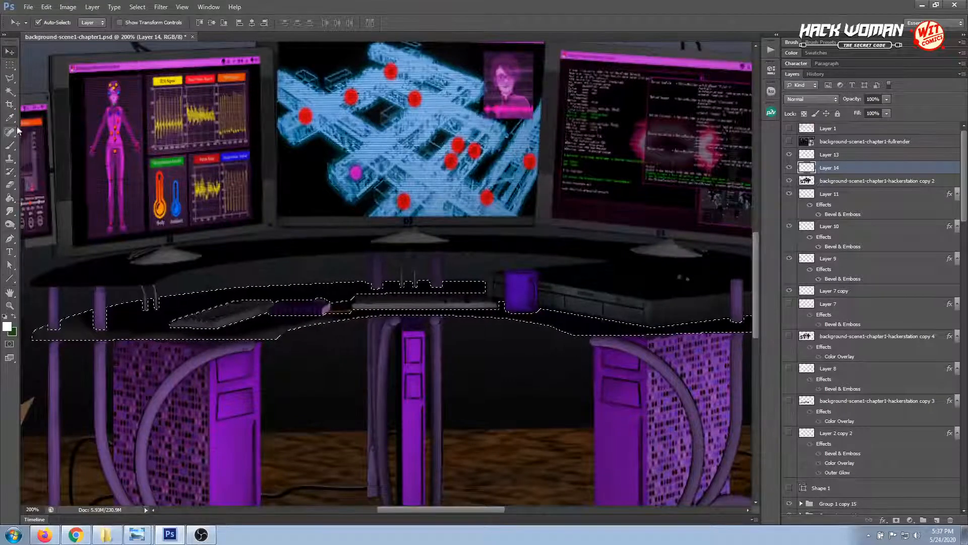
click(10, 146)
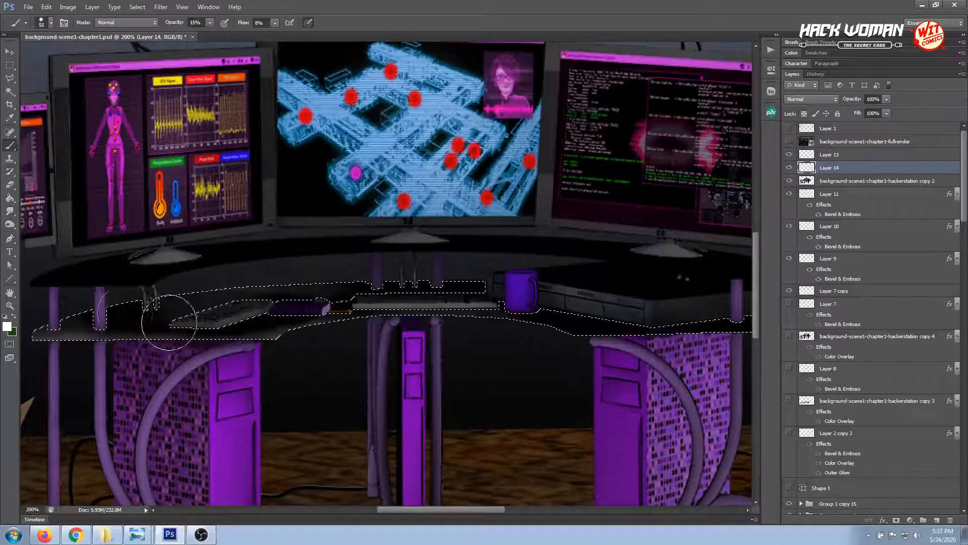
drag(439, 388, 334, 378)
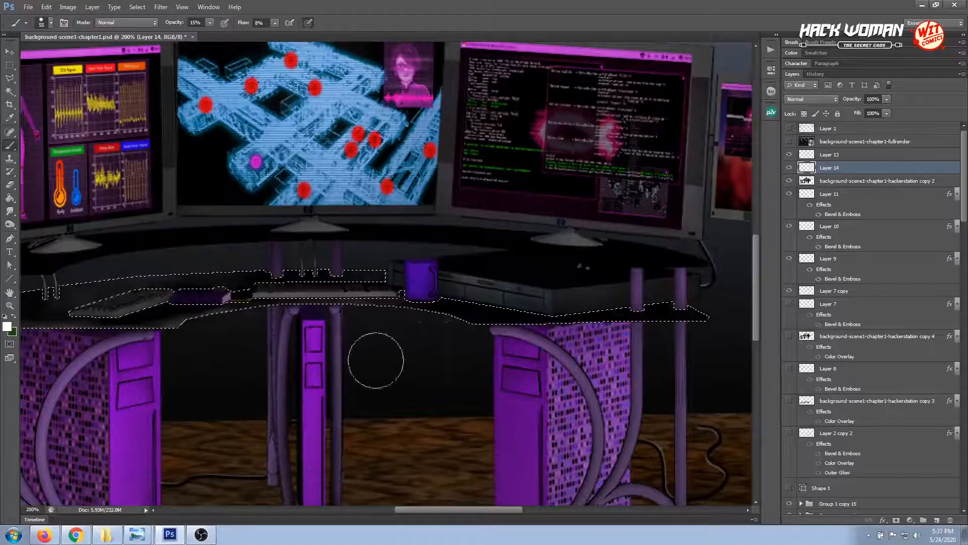
drag(471, 406, 292, 401)
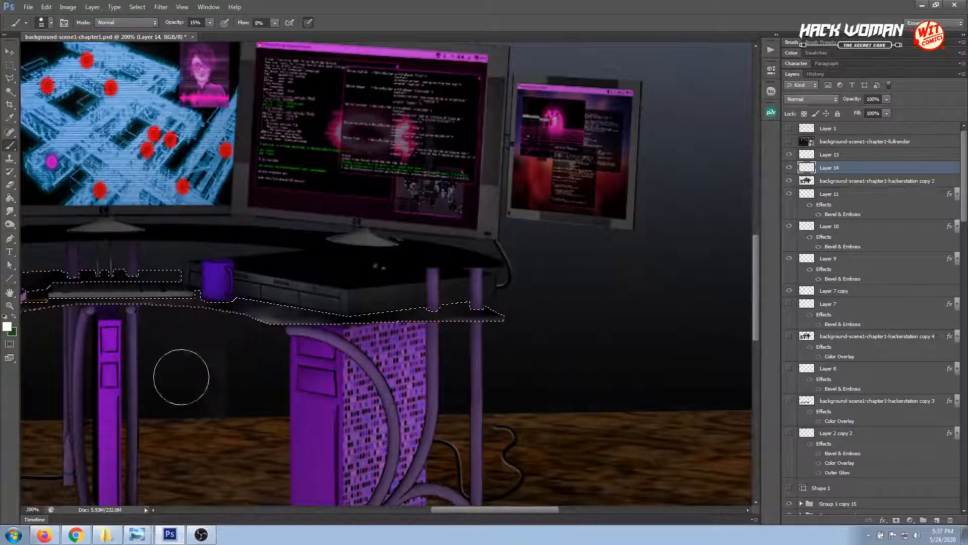
Clear the selection around the highlighted lower desktop and return to the Move tool
key(ctrl+minus)
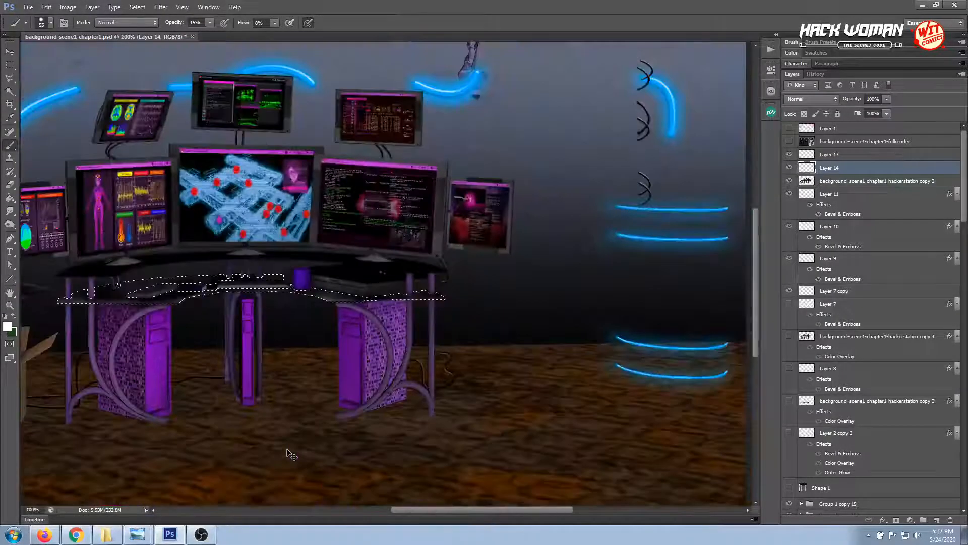
drag(217, 395, 302, 395)
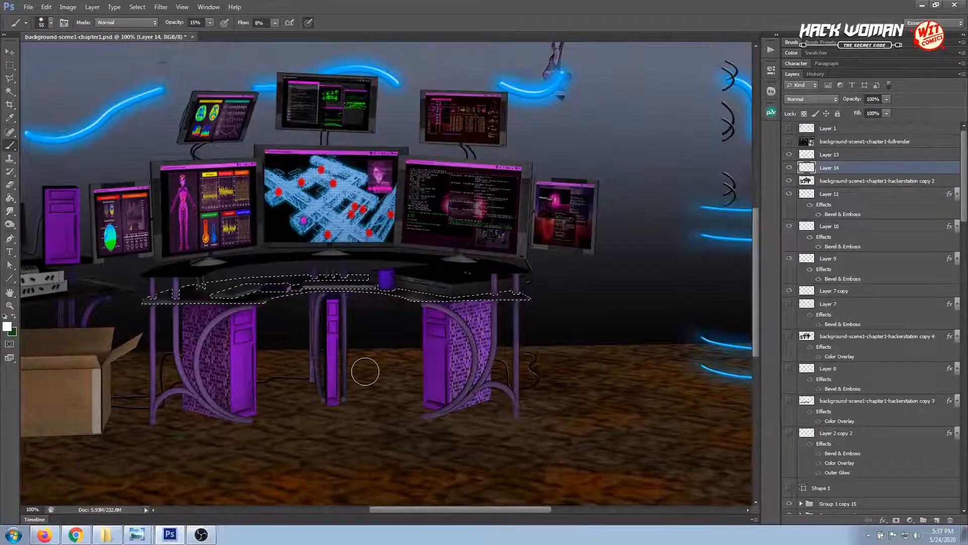
key(ctrl+plus)
key(ctrl+minus)
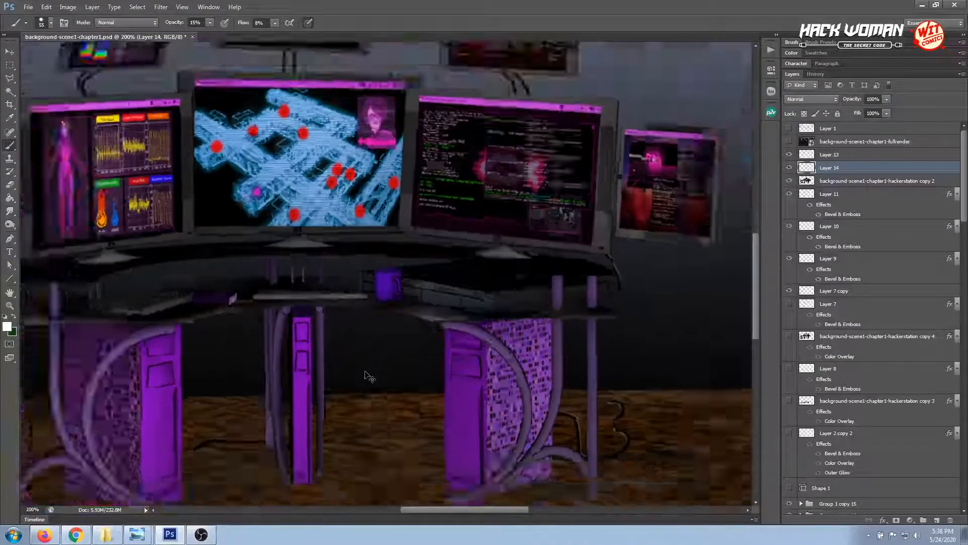
click(9, 65)
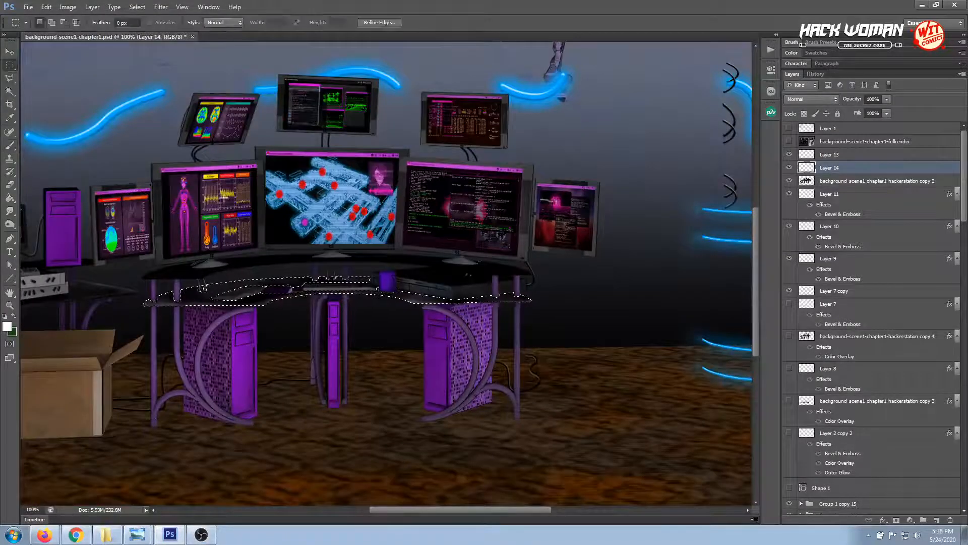
click(279, 297)
key(ctrl+plus)
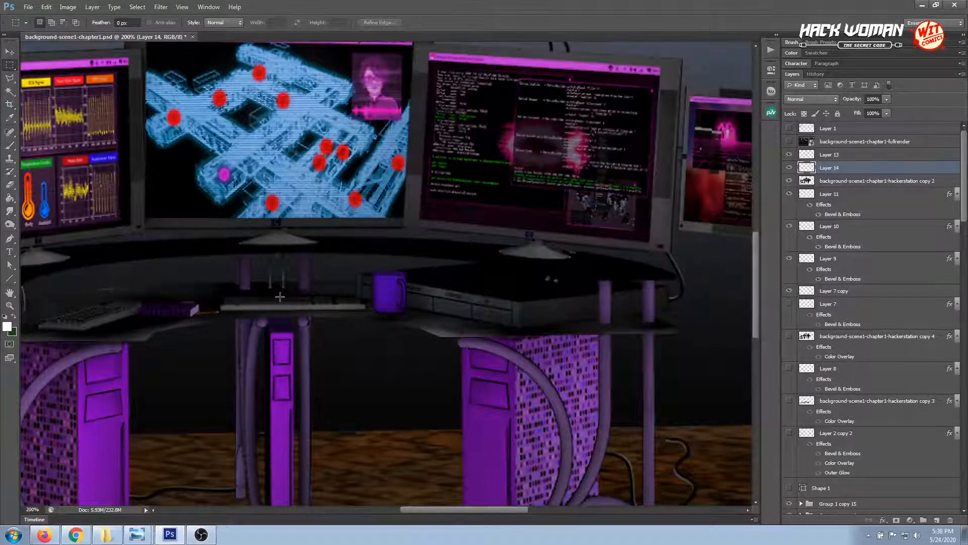
key(v)
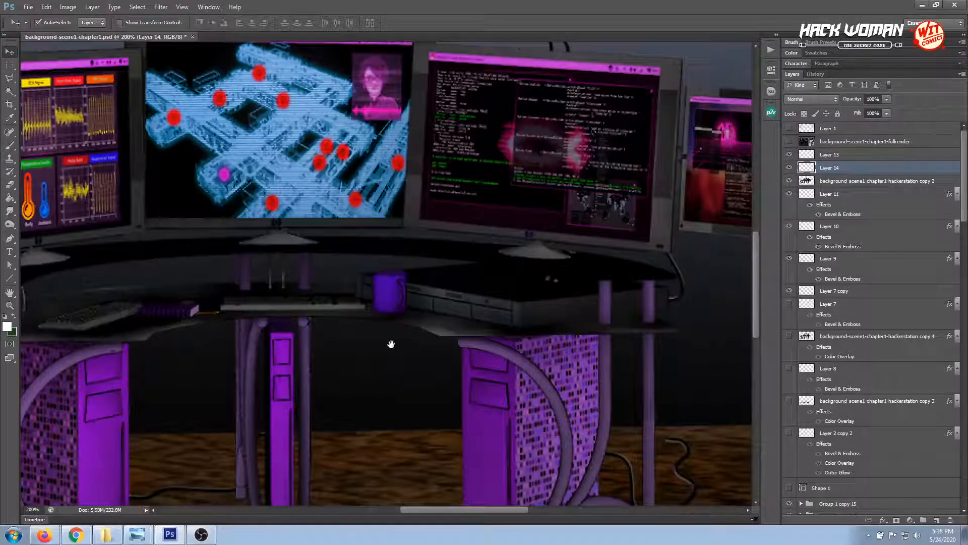
Smudge the left front edge of the lower desktop on Layer 14, and make the hackerstation copy 2 layer active
drag(391, 343, 490, 337)
drag(360, 360, 405, 350)
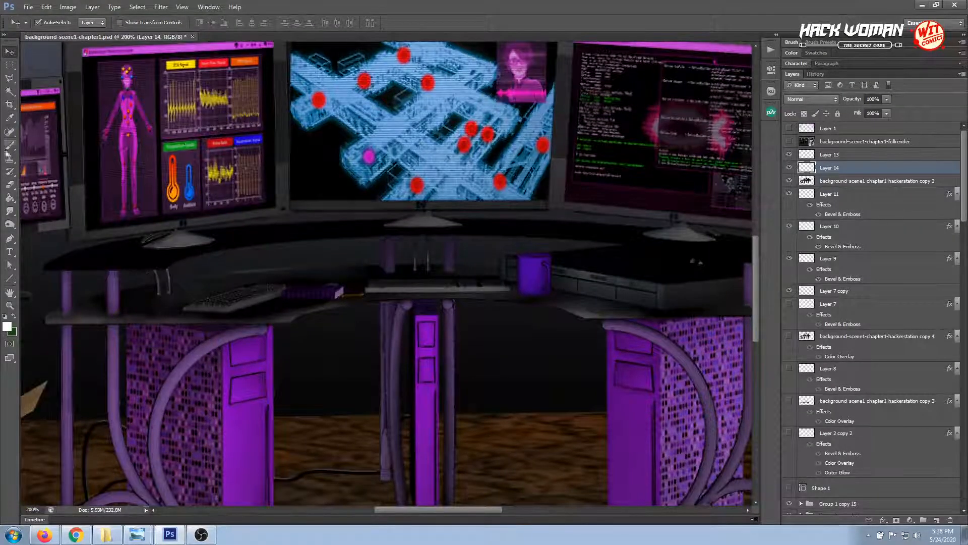
click(10, 211)
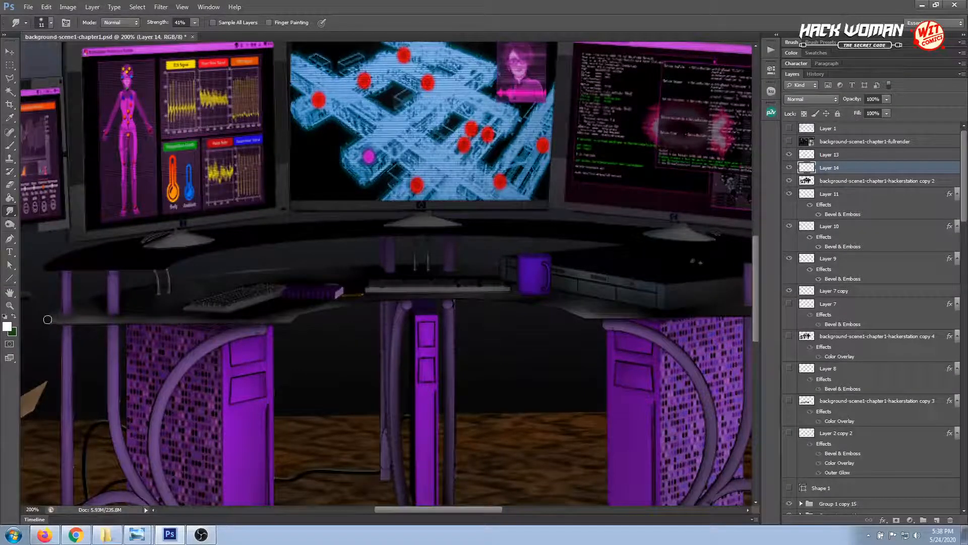
click(824, 182)
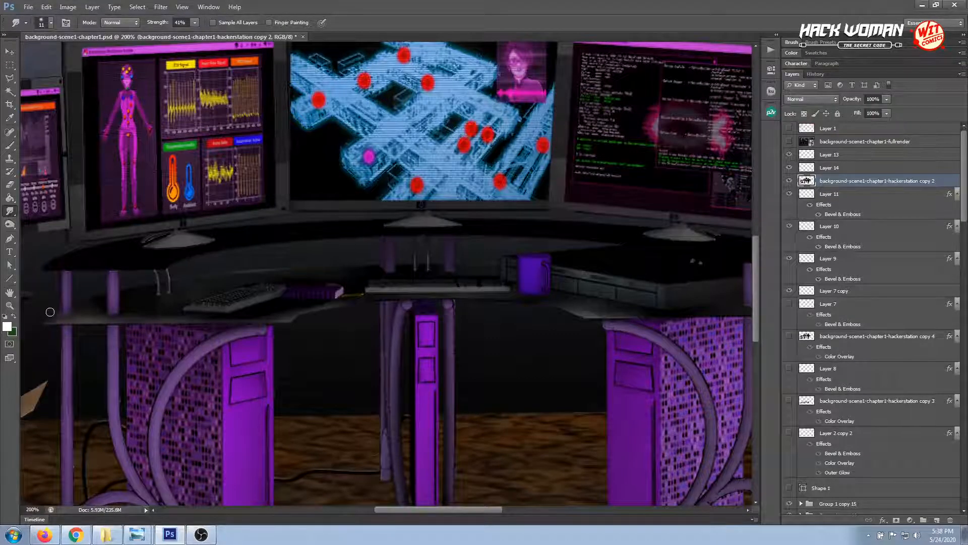
Compare the lower desktop with Layer 14 hidden and shown
click(837, 169)
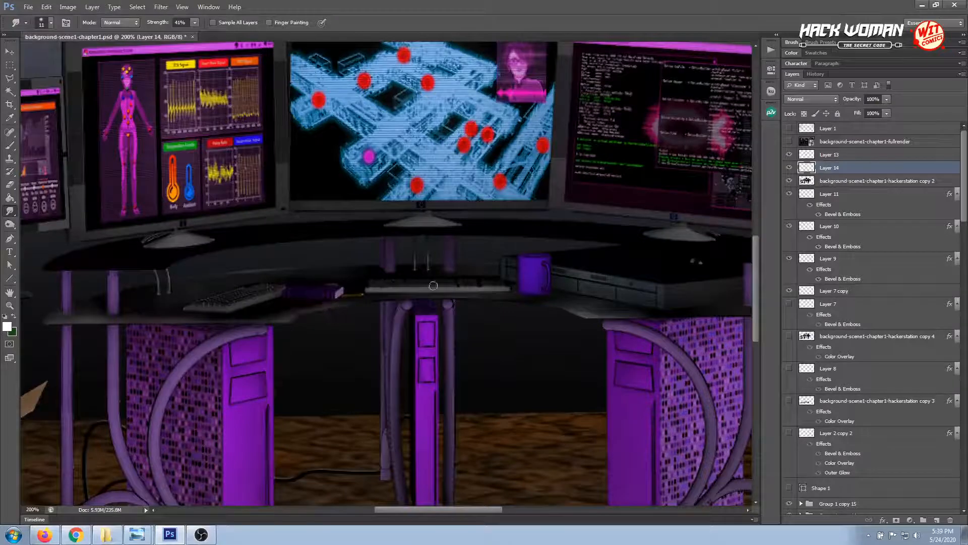
click(789, 168)
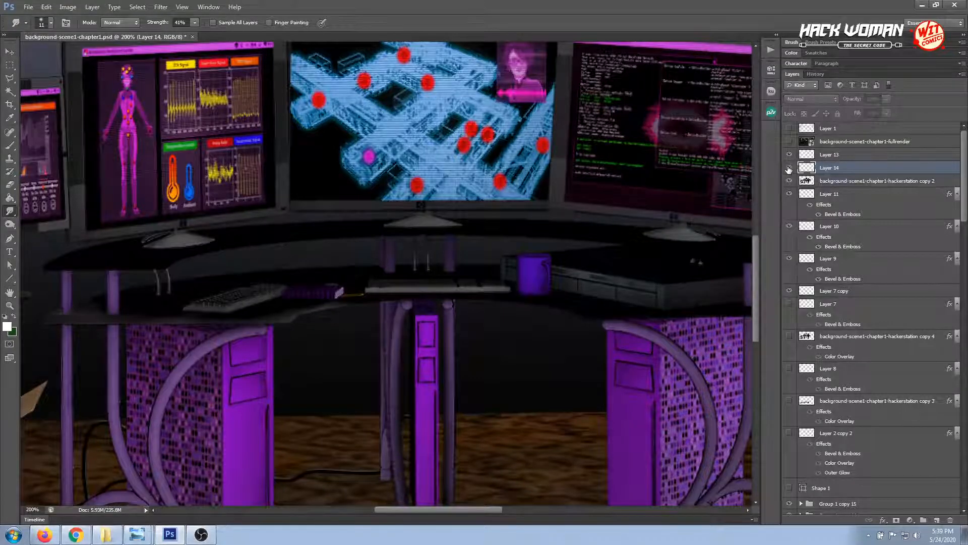
click(789, 168)
Activate the Brush tool with a much smaller tip for fine desktop highlights, and undo the last change
click(843, 183)
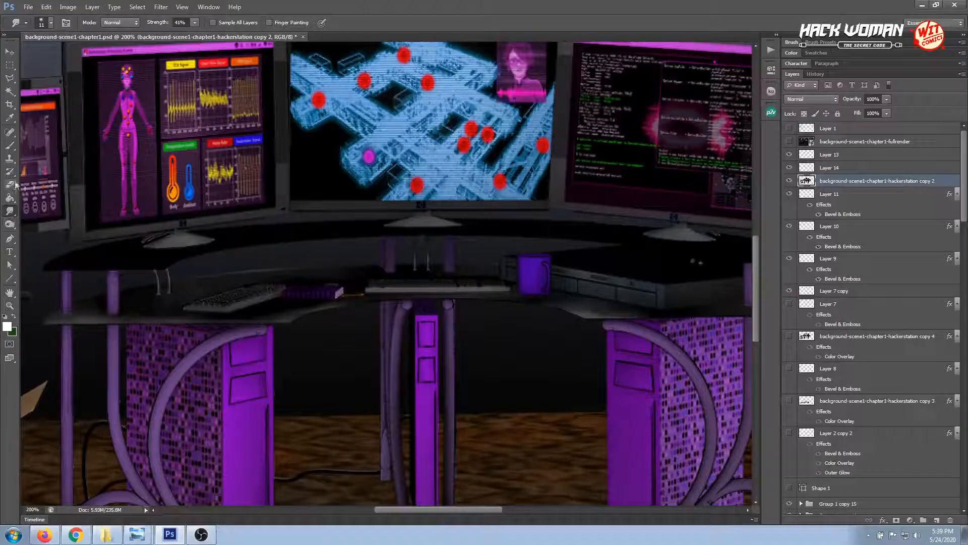
click(13, 147)
right_click(132, 309)
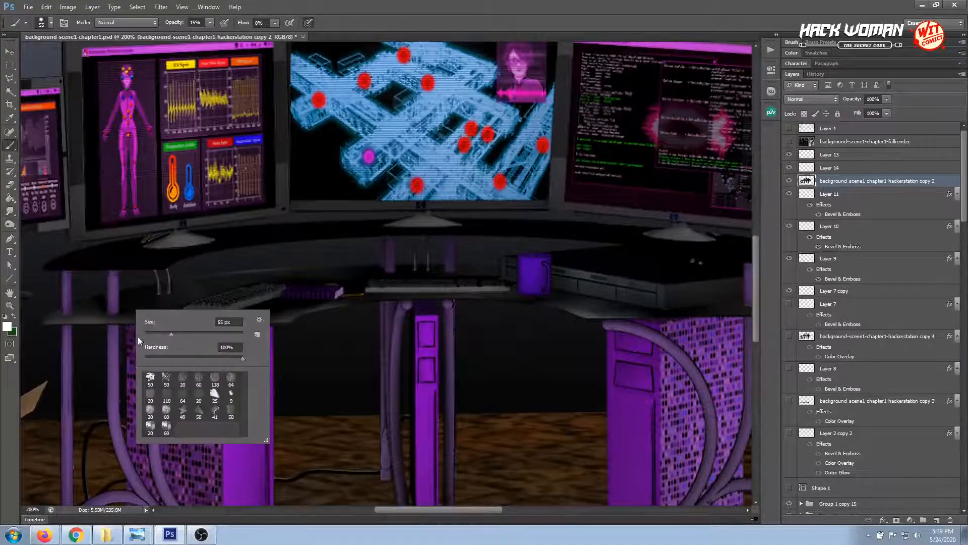
click(149, 334)
click(124, 332)
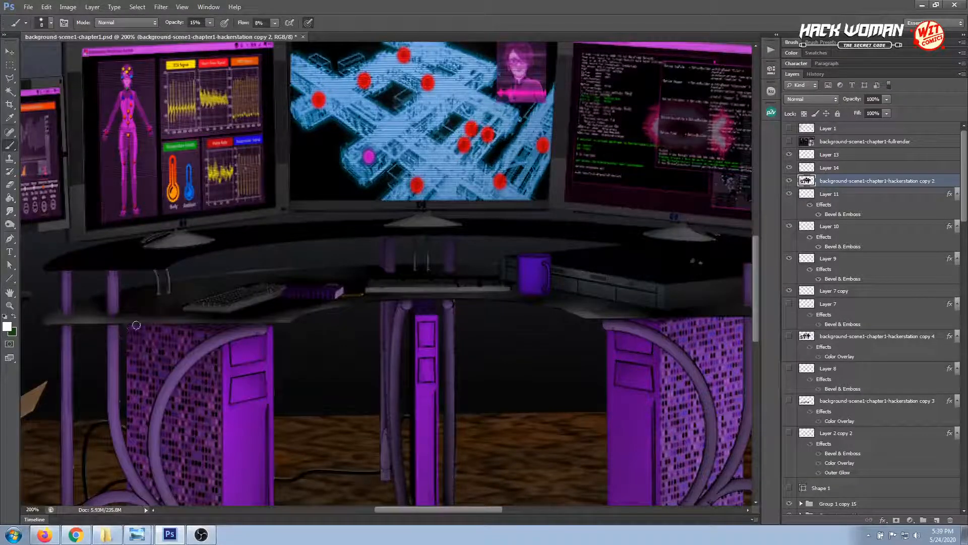
click(845, 167)
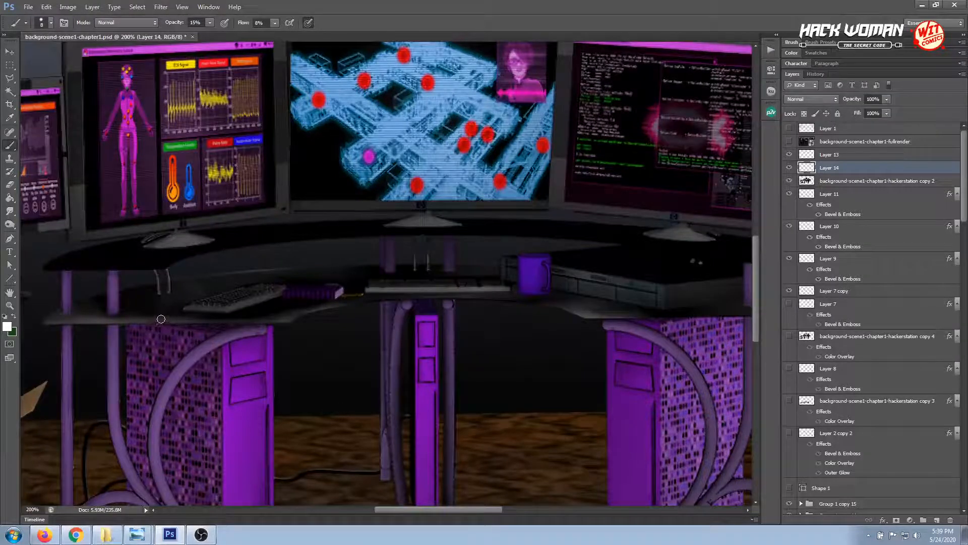
key(ctrl+z)
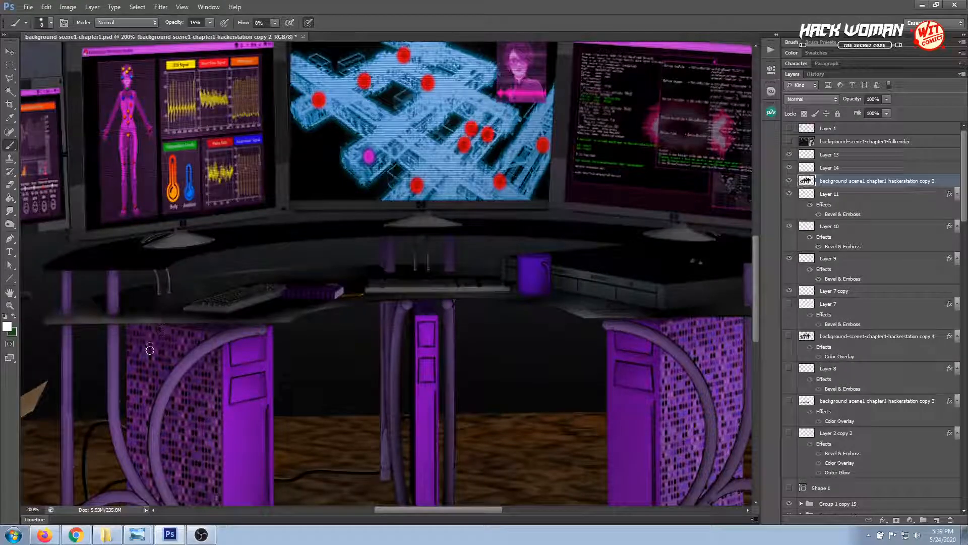
Smudge the lower desktop's edge on the hackerstation copy 2 layer and touch up its white highlights with the Brush on Layer 14
click(10, 211)
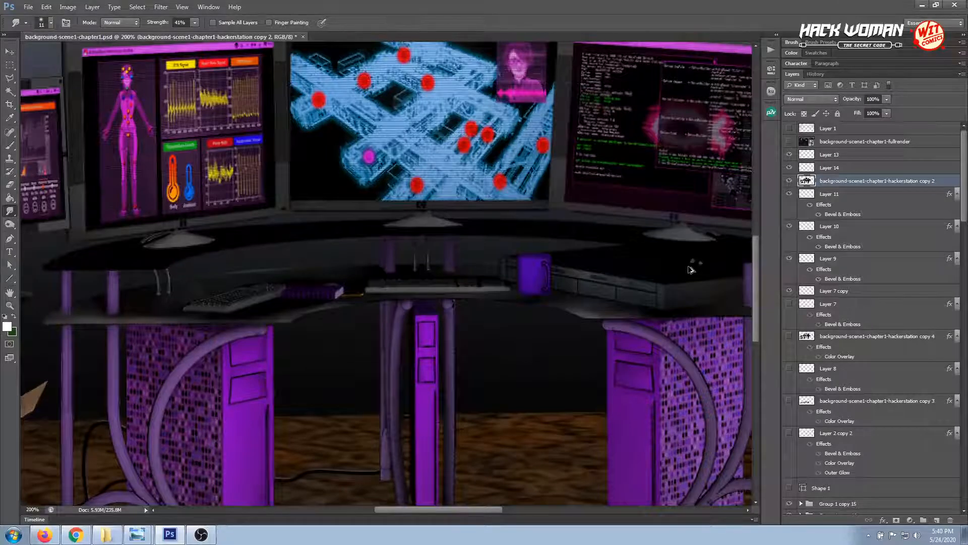
click(851, 169)
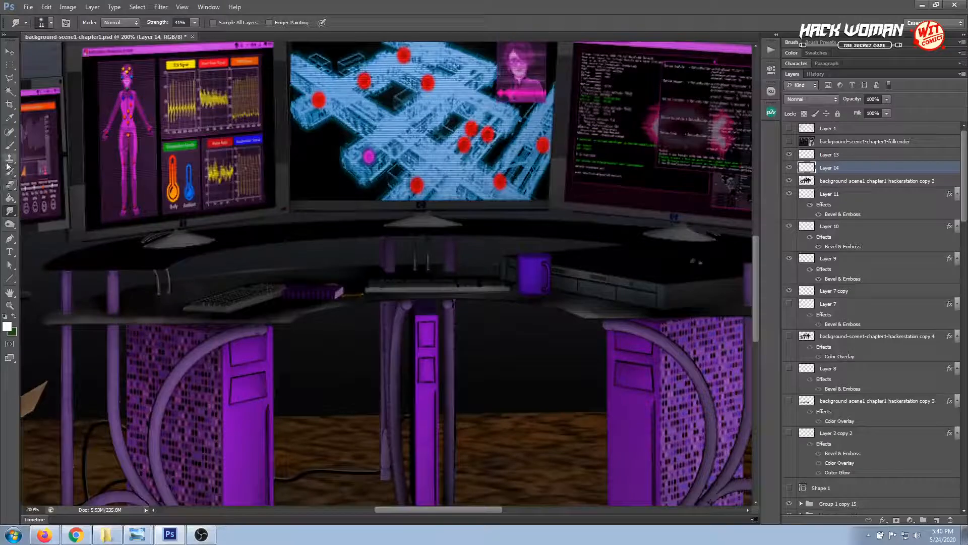
click(9, 145)
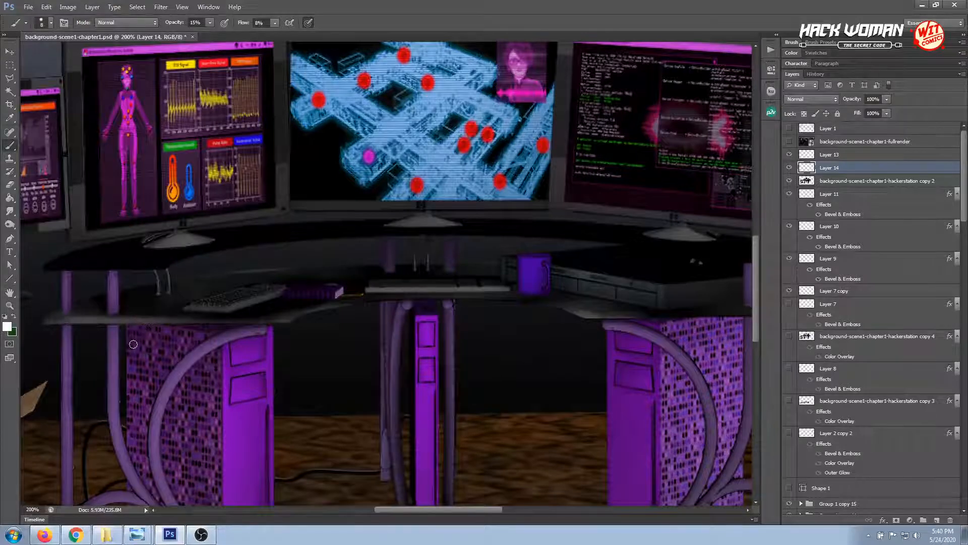
Smudge the lower desktop's front-edge highlights on Layer 14 and the hackerstation copy 2 layer, and make Layer 14 active again
click(9, 211)
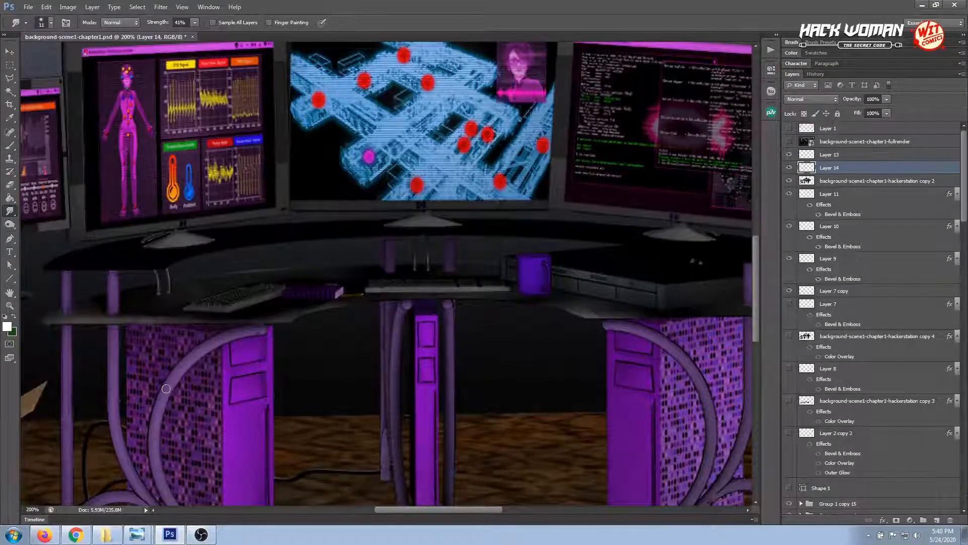
click(839, 182)
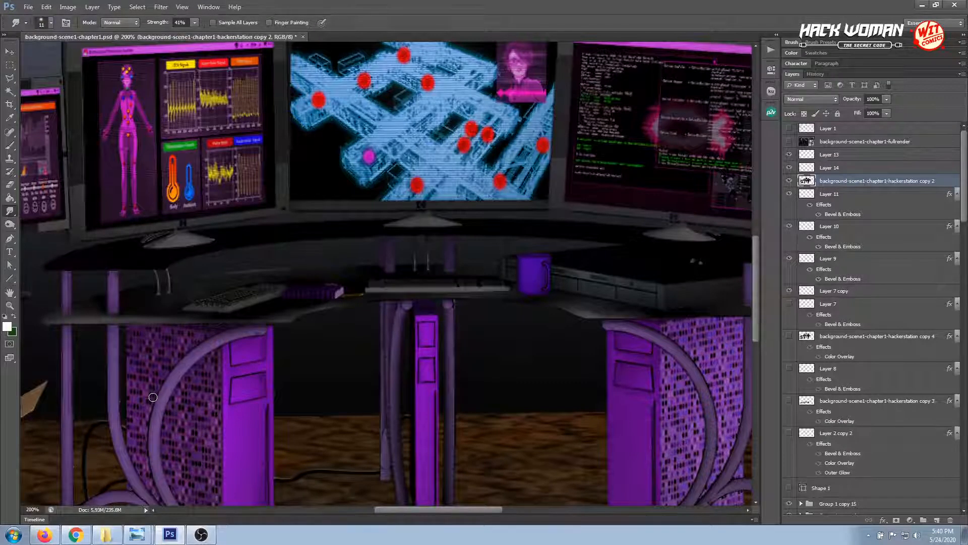
click(836, 171)
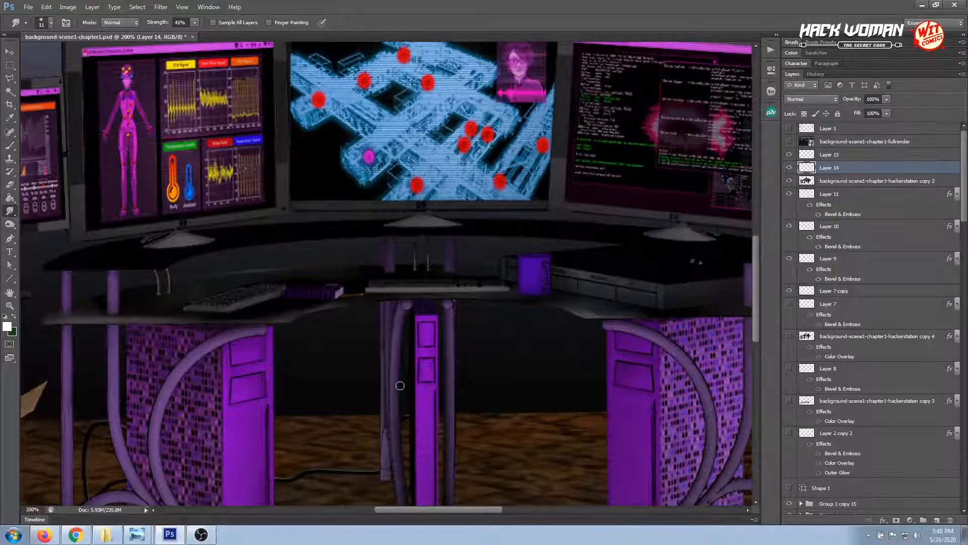
Outline the desktop strip behind the left keyboard with a temporary Polygonal Lasso selection on Layer 14, and smudge its lower edge
drag(458, 376, 415, 371)
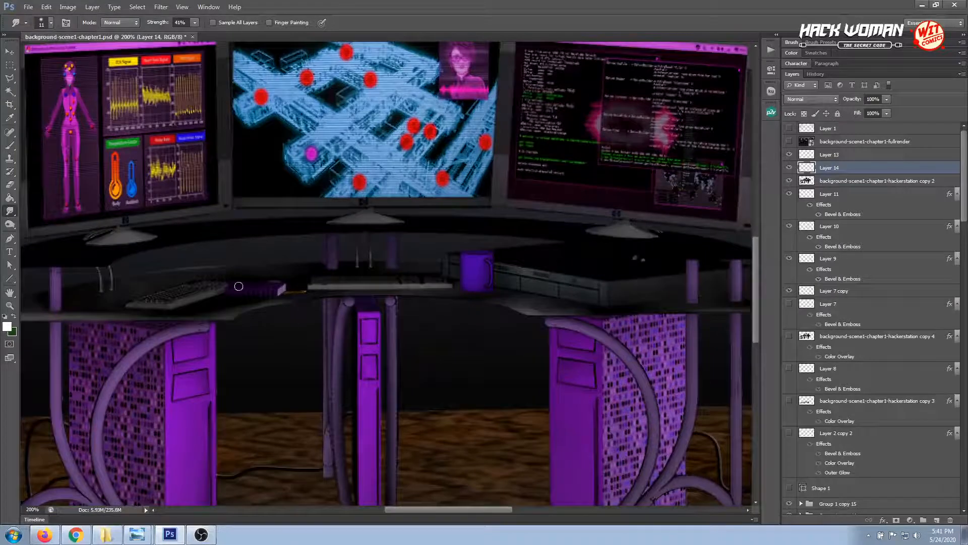
click(9, 78)
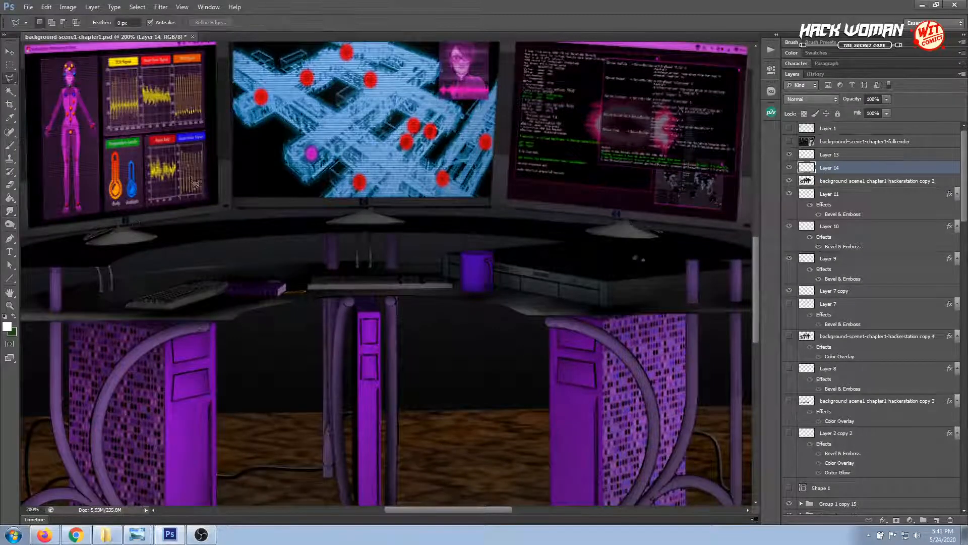
click(262, 264)
click(103, 277)
click(151, 258)
click(255, 244)
click(270, 250)
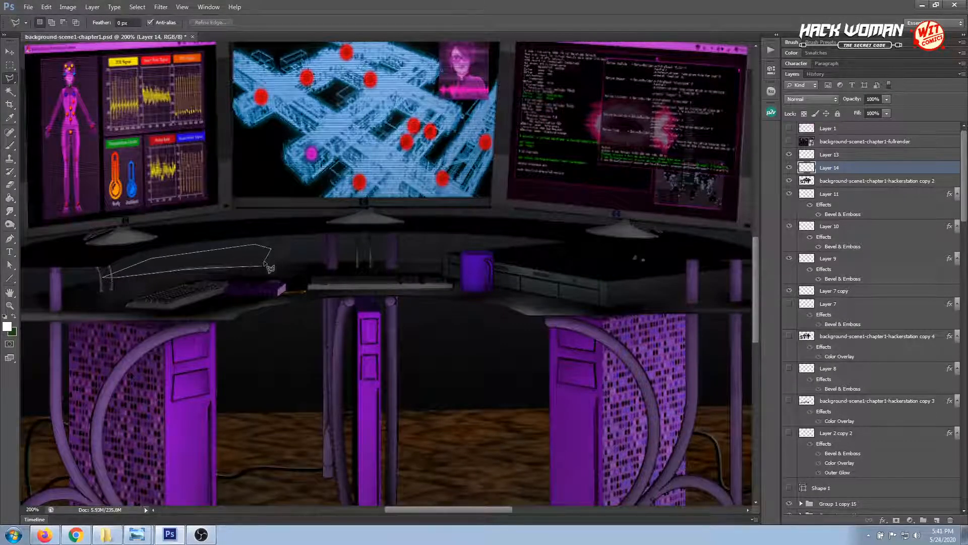
click(264, 266)
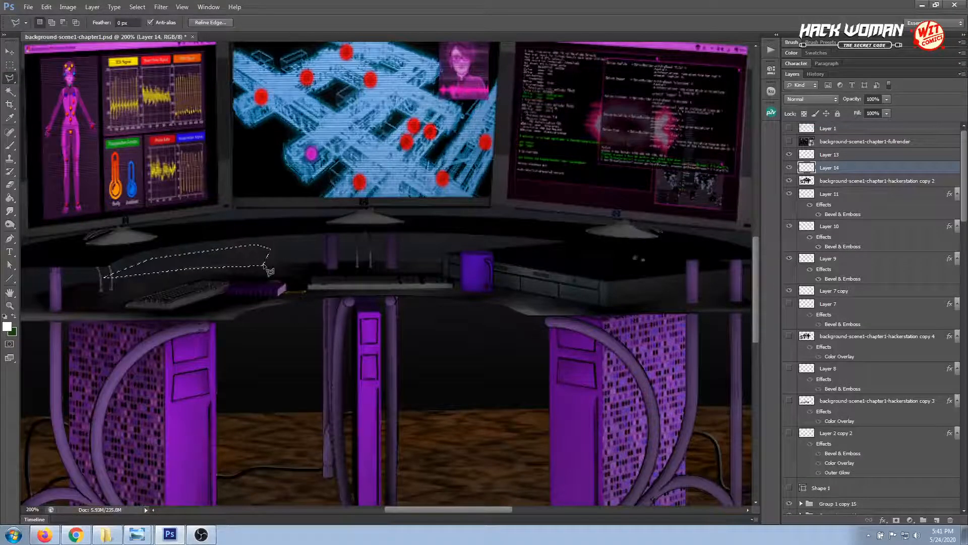
click(9, 64)
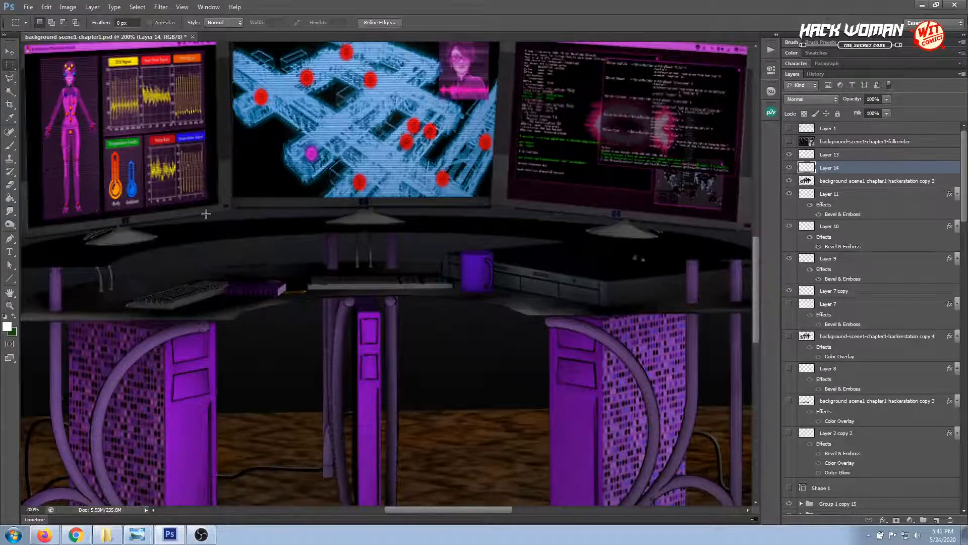
click(238, 211)
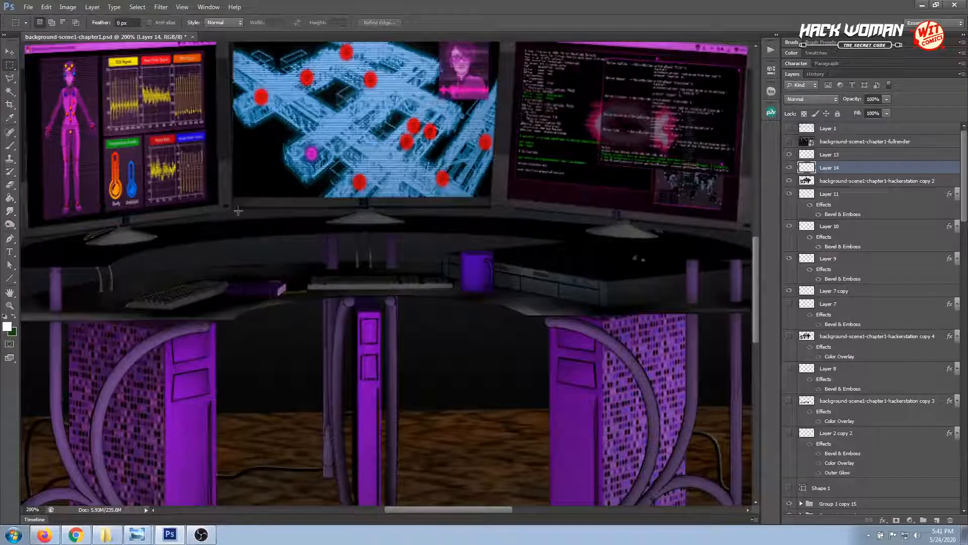
click(10, 211)
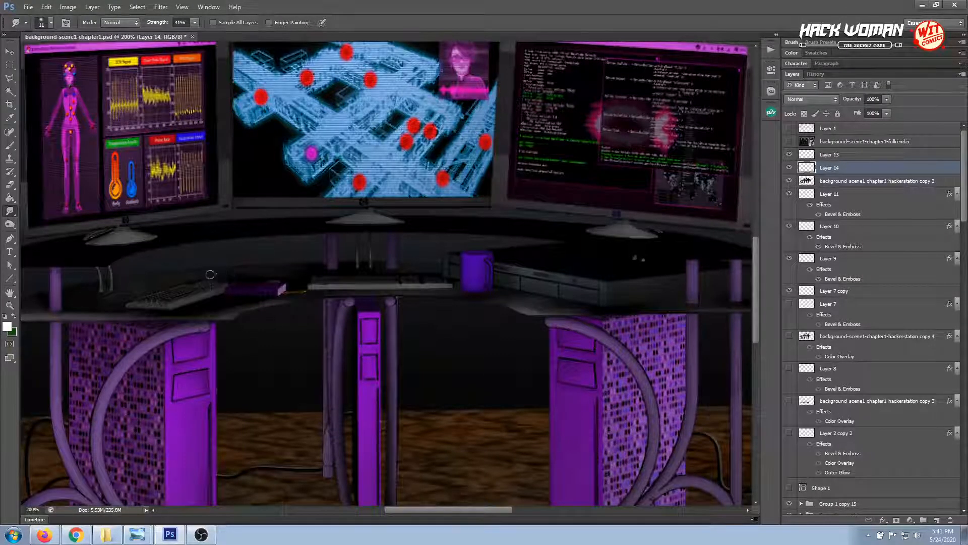
Check the shading across the desk up close and in the full scene, and save the document
drag(415, 352, 331, 340)
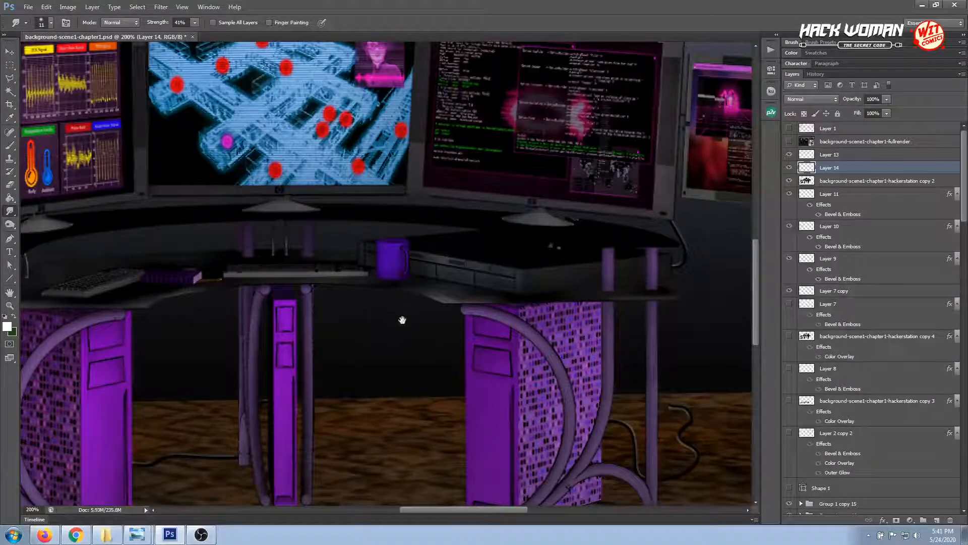
drag(402, 320, 342, 322)
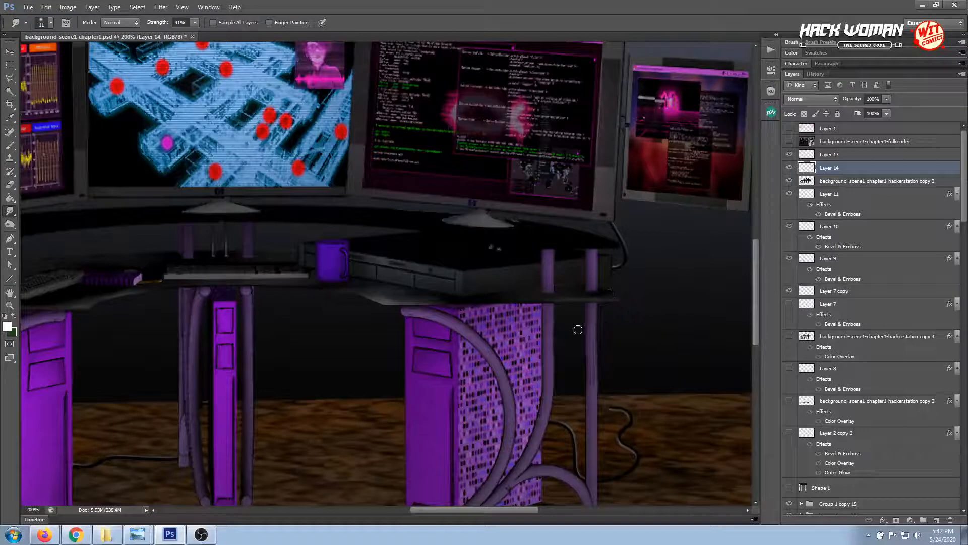
key(ctrl+minus)
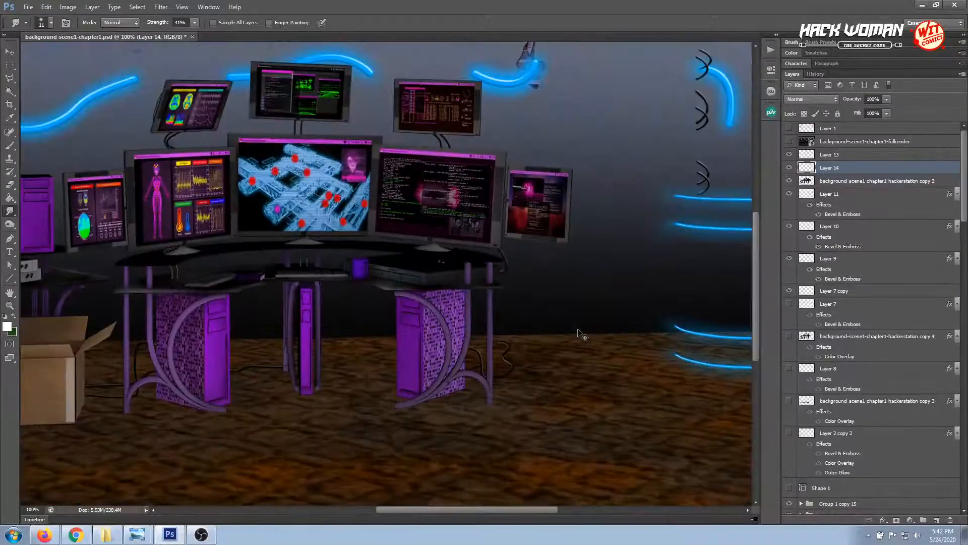
key(ctrl+minus)
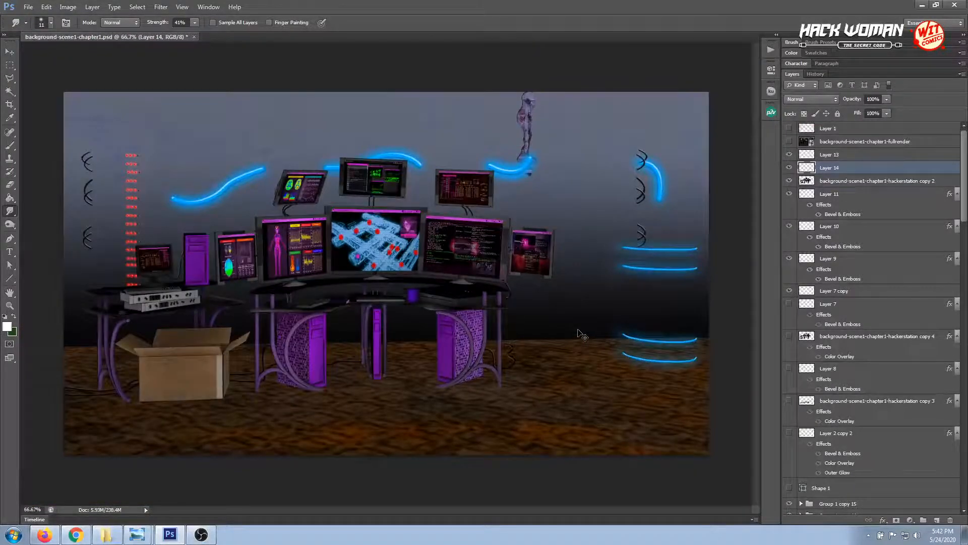
key(ctrl+s)
Smudge the shading on the left part of the lower desk surface on Layer 14 at 41% strength
click(10, 305)
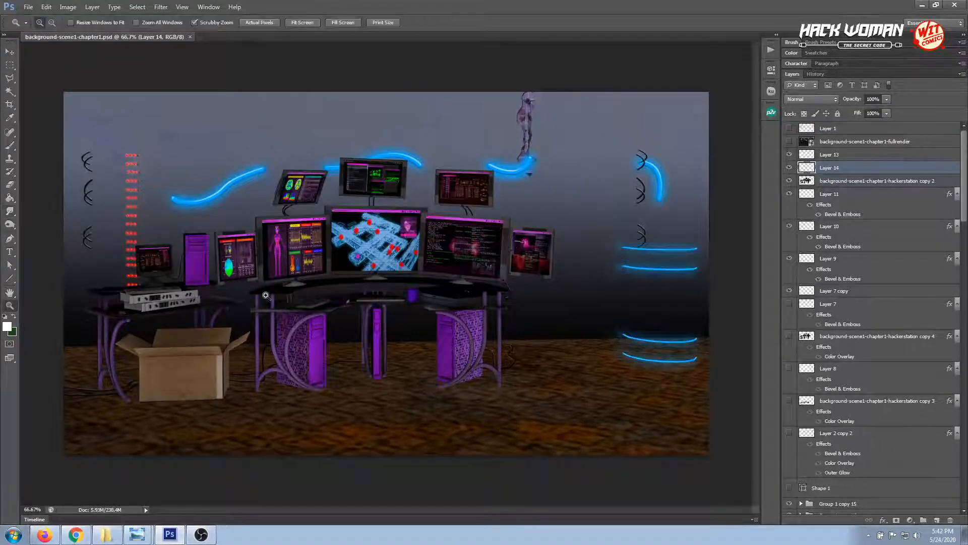
click(266, 296)
click(266, 296)
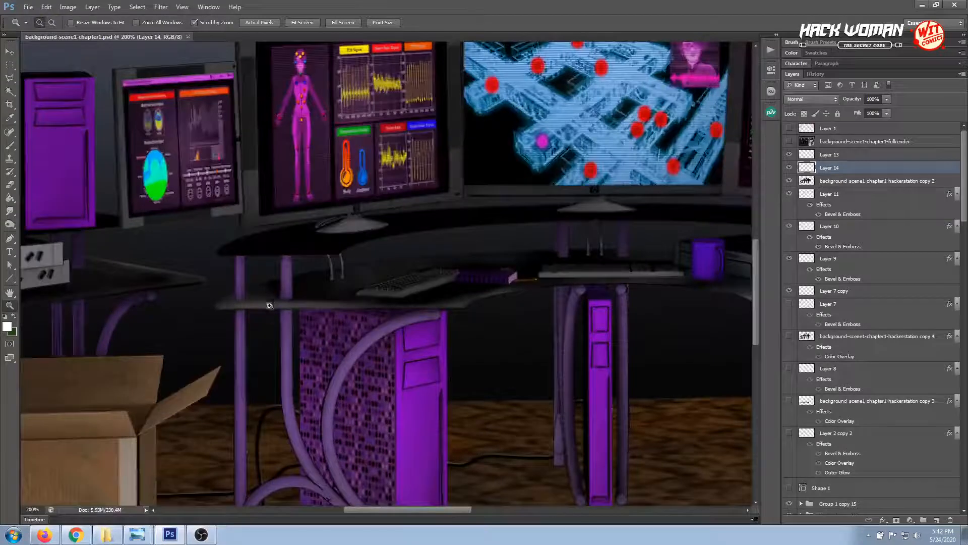
key(v)
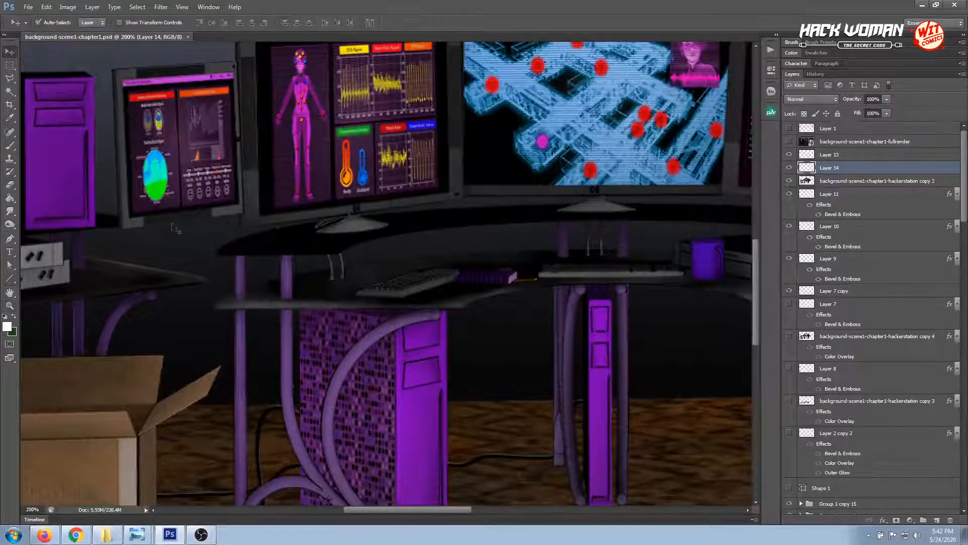
click(255, 298)
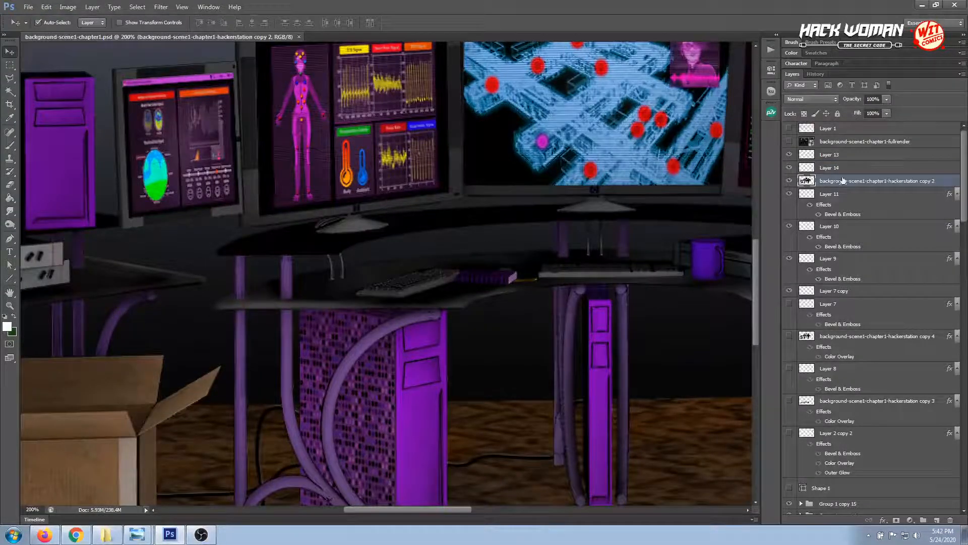
click(841, 173)
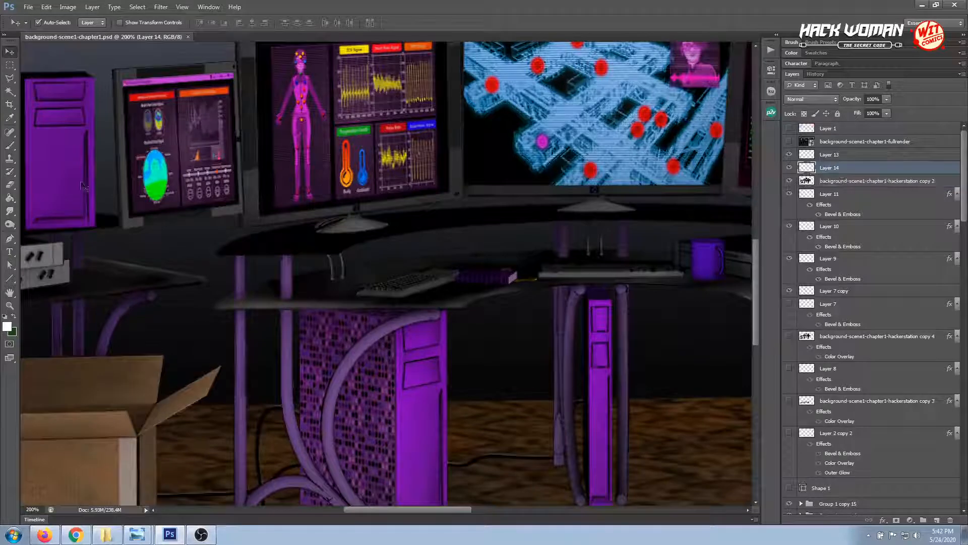
click(9, 211)
drag(278, 286, 260, 287)
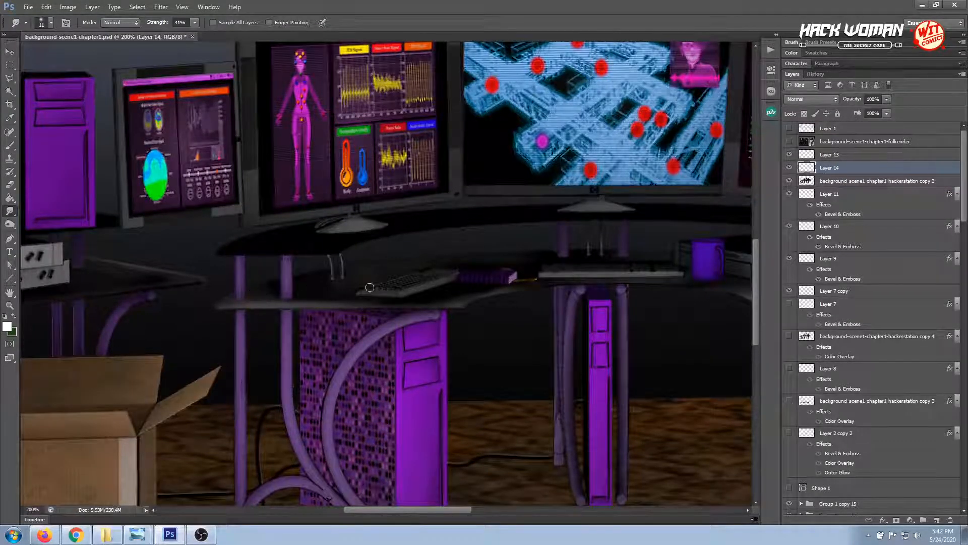
Set the brush opacity to 5% and paint a faint white highlight on the lower desk's left edge on Layer 14
click(835, 181)
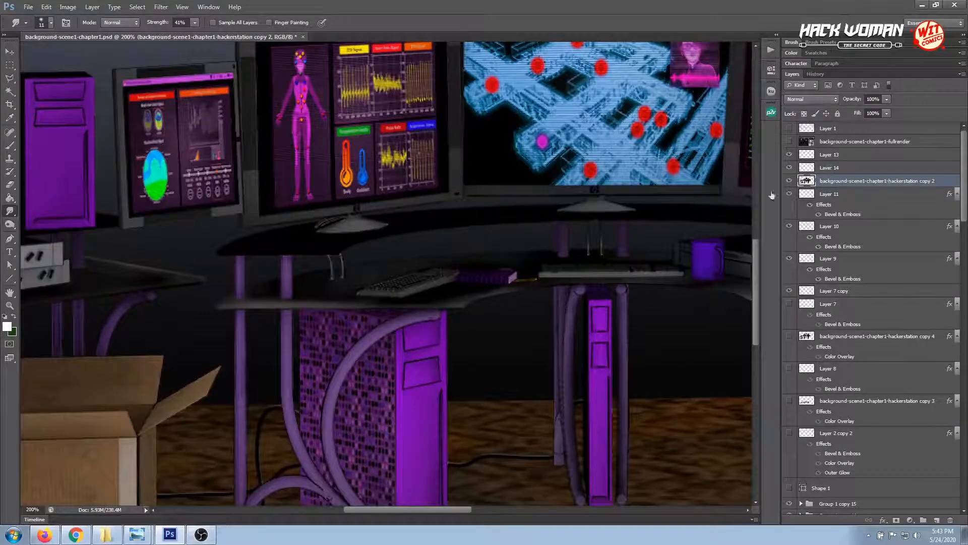
click(829, 168)
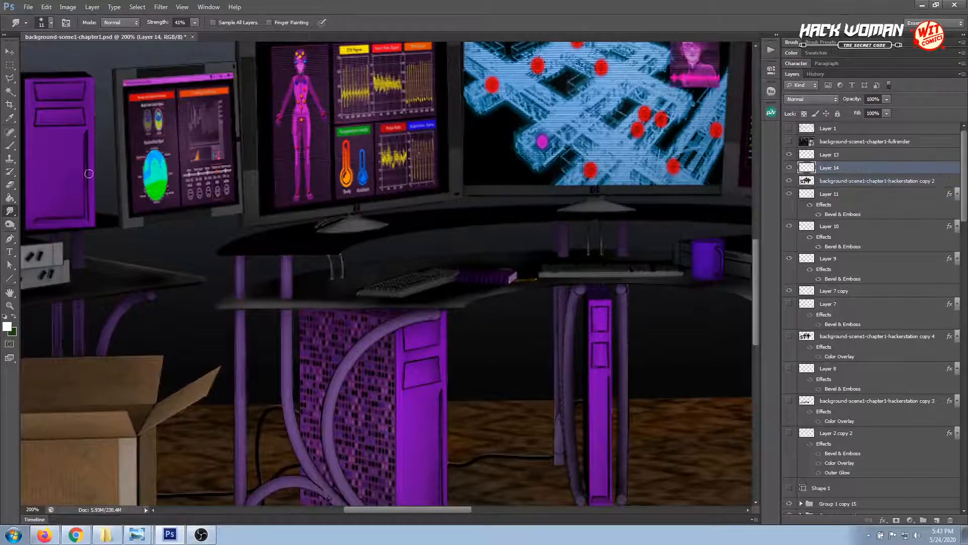
click(10, 145)
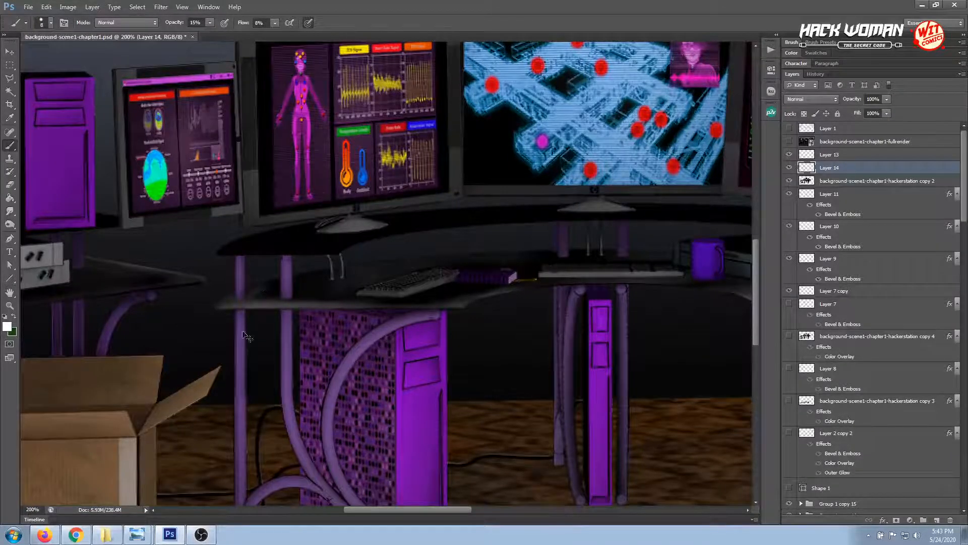
click(210, 23)
drag(210, 24, 205, 38)
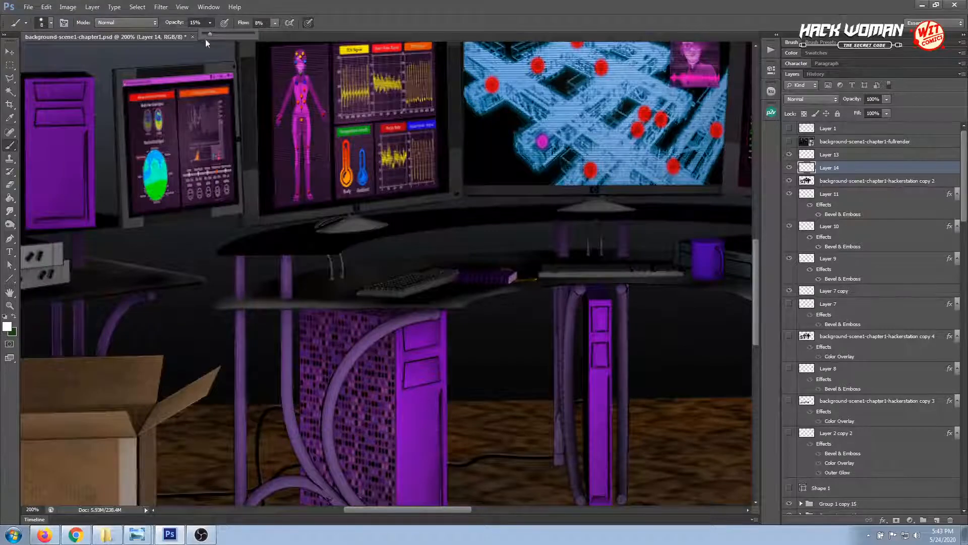
click(249, 298)
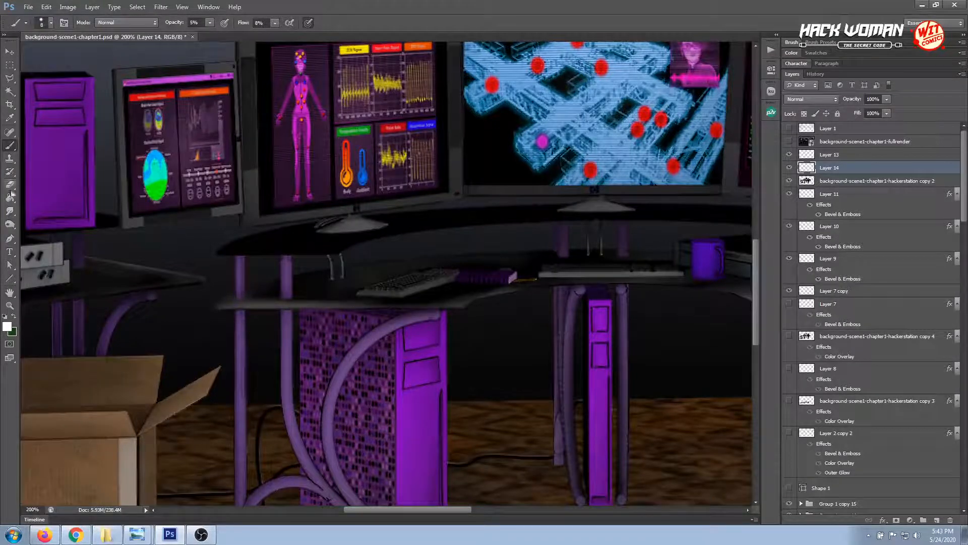
Blend the highlight on the lower desk's left edge with the Smudge tool, and save the document
click(9, 210)
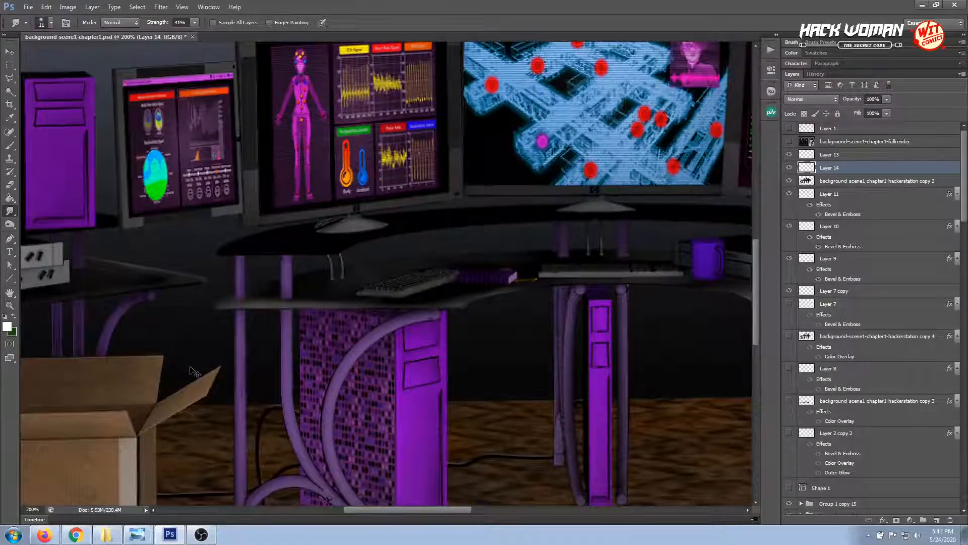
key(ctrl+minus)
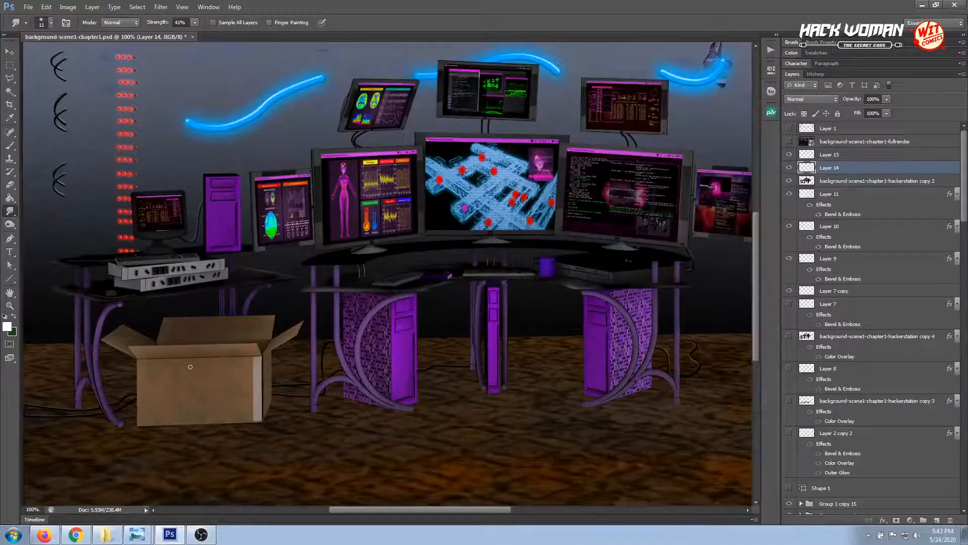
drag(391, 346, 277, 373)
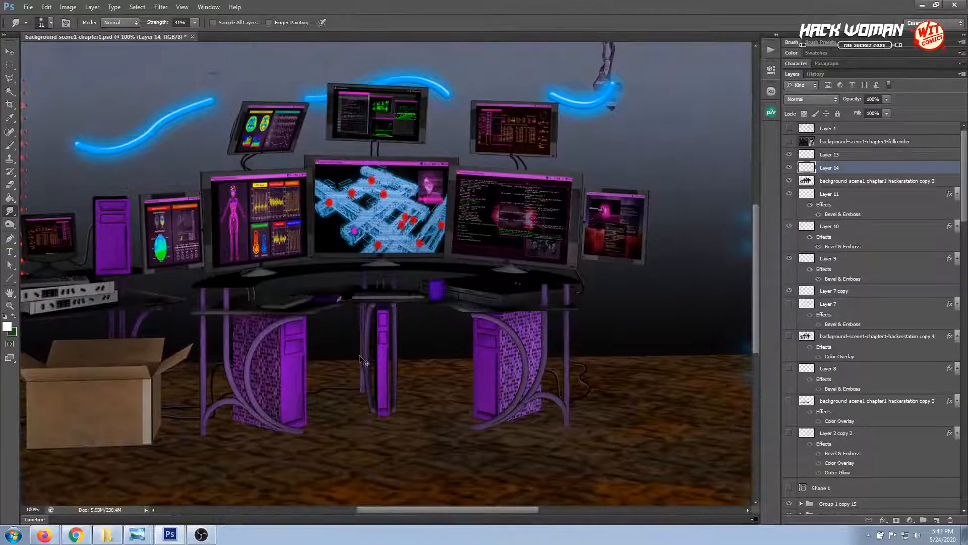
key(ctrl+s)
Start a polygonal lasso outline of the raised desktop, tracing its front edge from the left tip to the right end
key(ctrl+plus)
drag(307, 305, 436, 302)
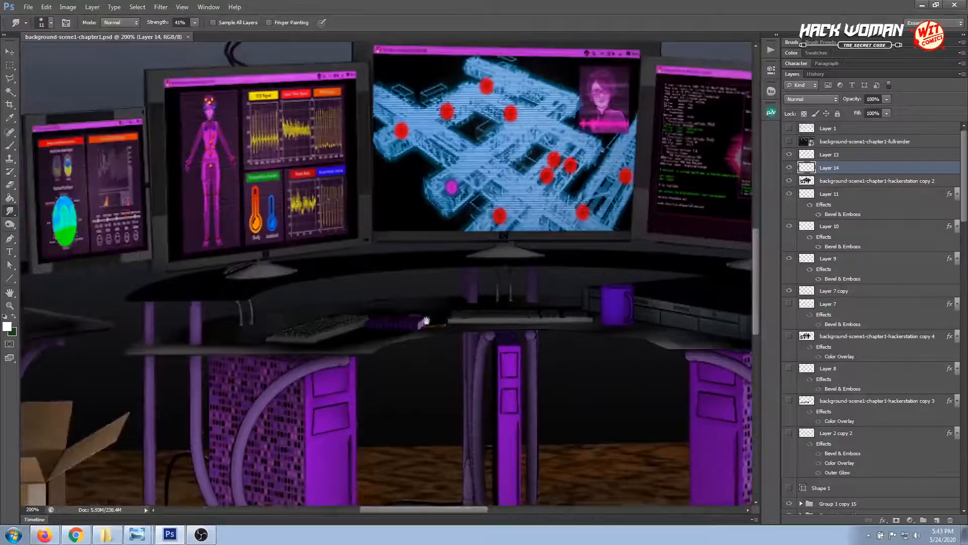
click(7, 81)
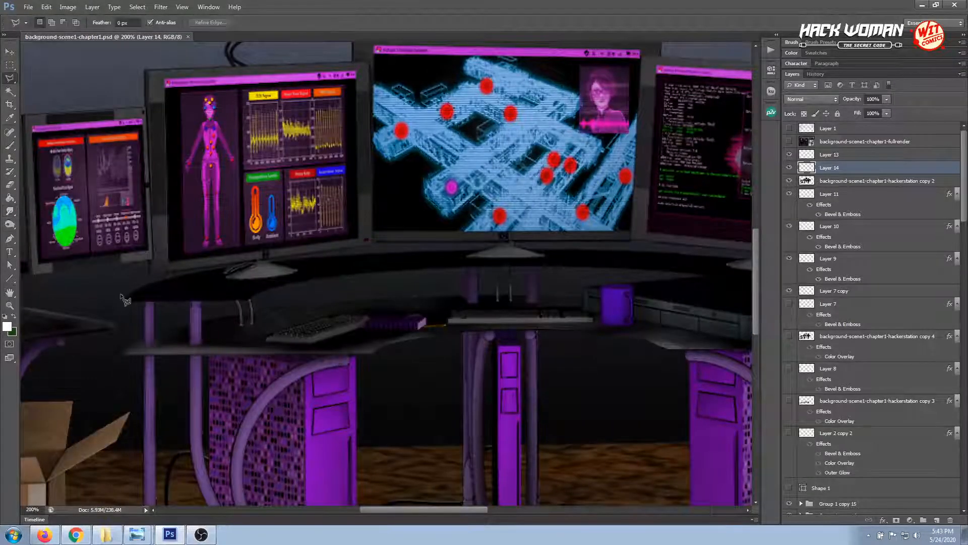
drag(126, 298, 129, 306)
click(255, 295)
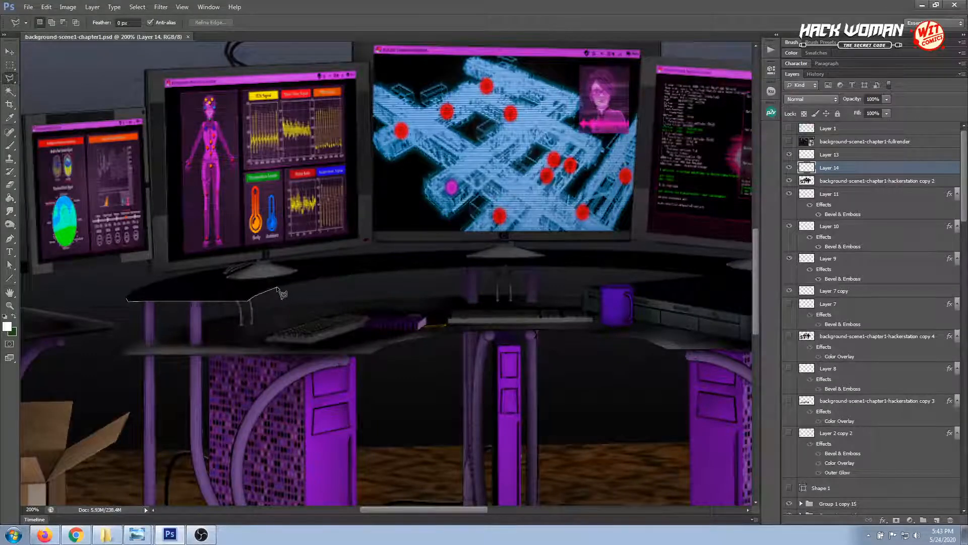
click(277, 287)
click(303, 281)
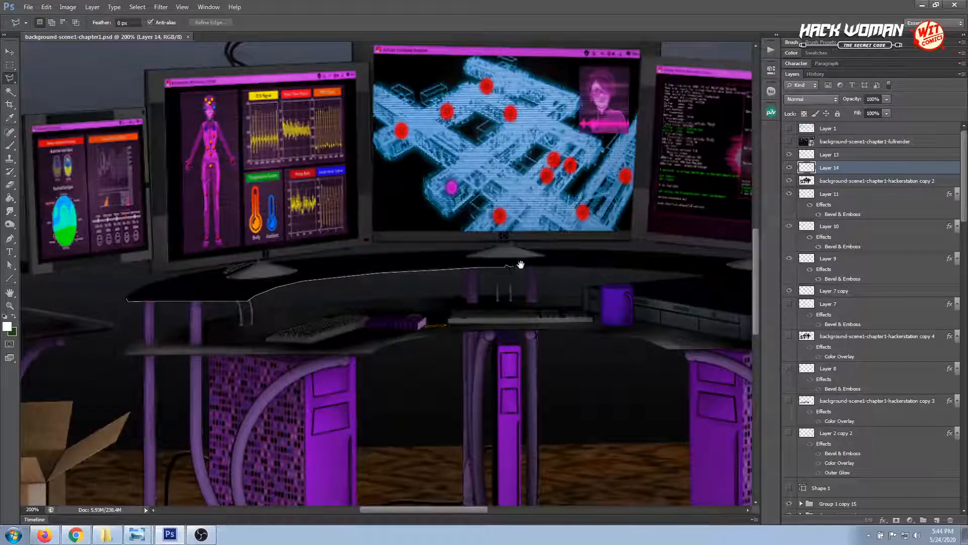
drag(521, 264, 249, 280)
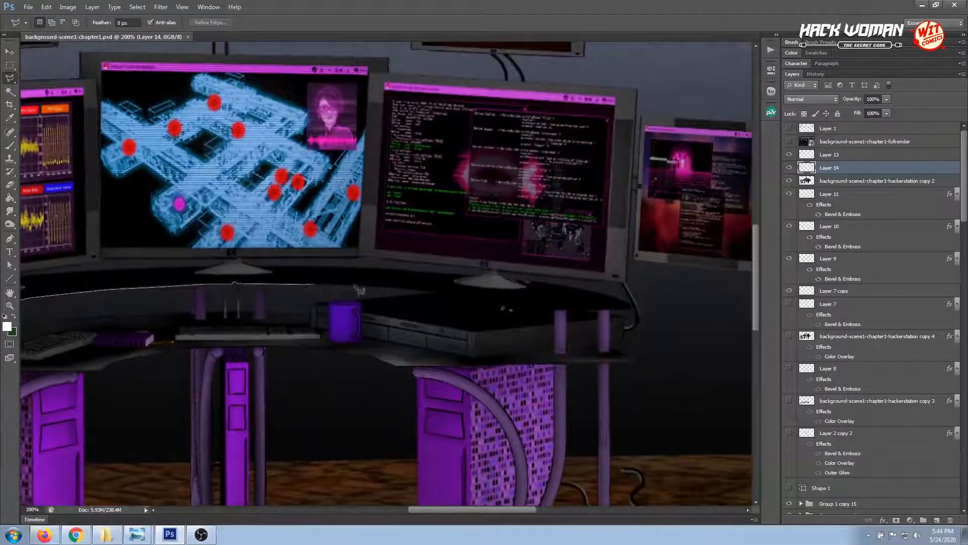
click(381, 287)
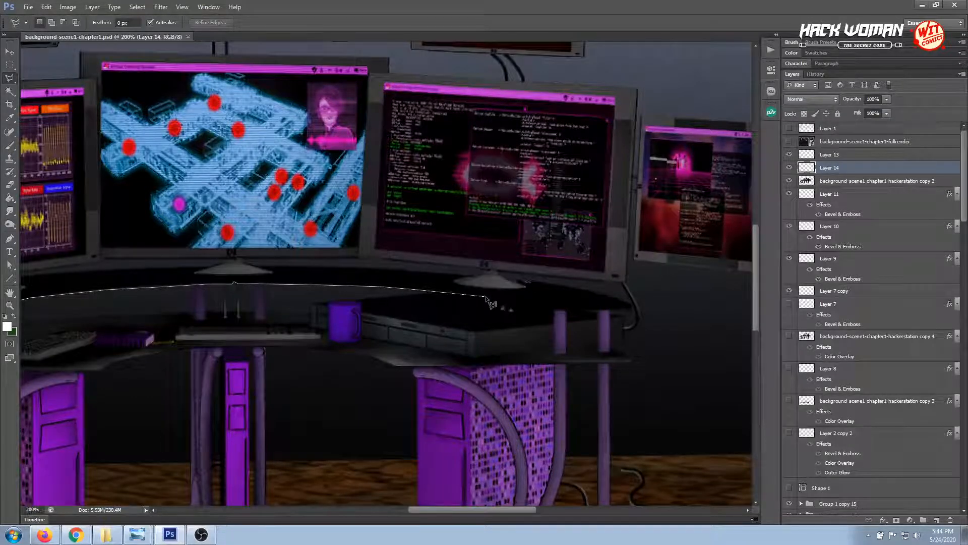
click(553, 311)
click(630, 310)
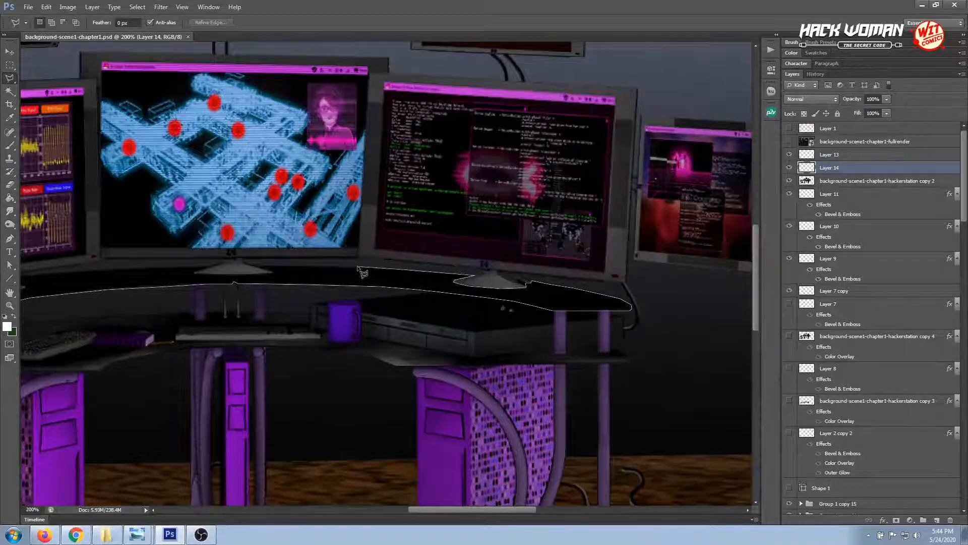
Trace the raised desktop's rear edge back around the monitor stands and close the lasso selection at the left tip
click(274, 273)
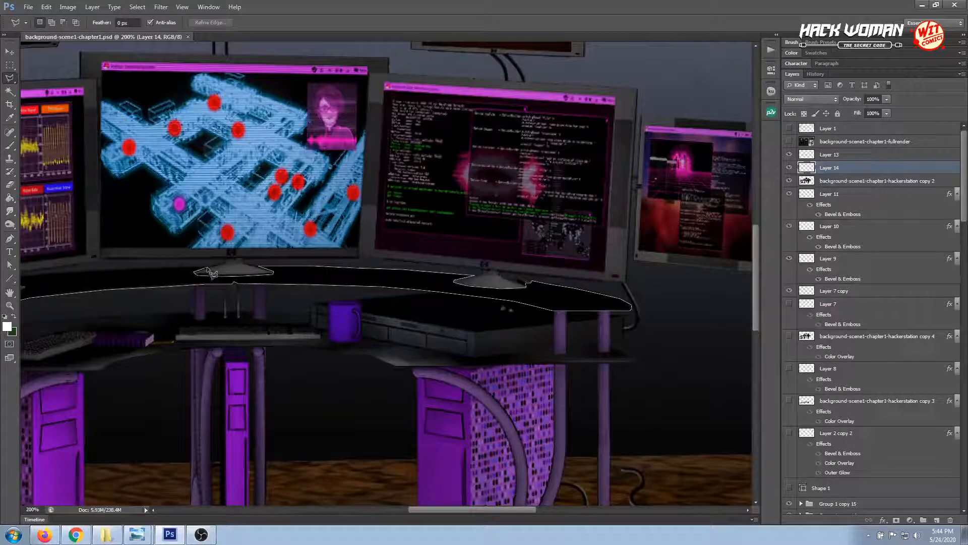
drag(210, 263, 465, 271)
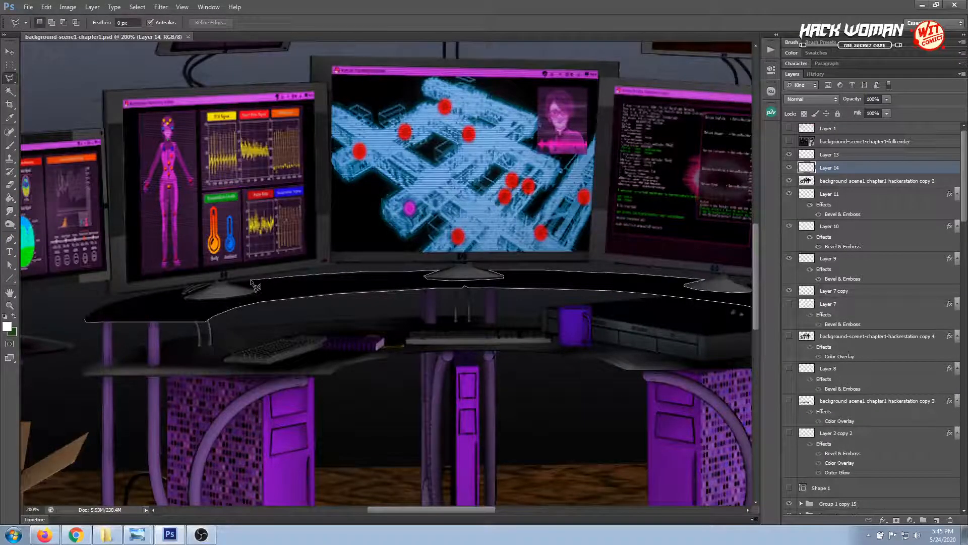
click(231, 284)
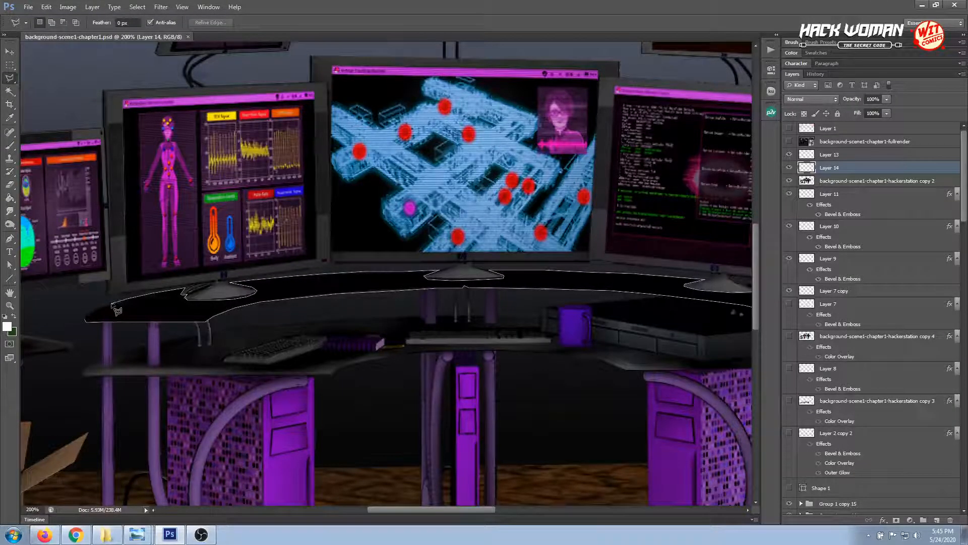
click(86, 319)
Try to copy the selected desktop area from Layer 14, and toggle that layer's visibility off and on
drag(560, 330, 456, 341)
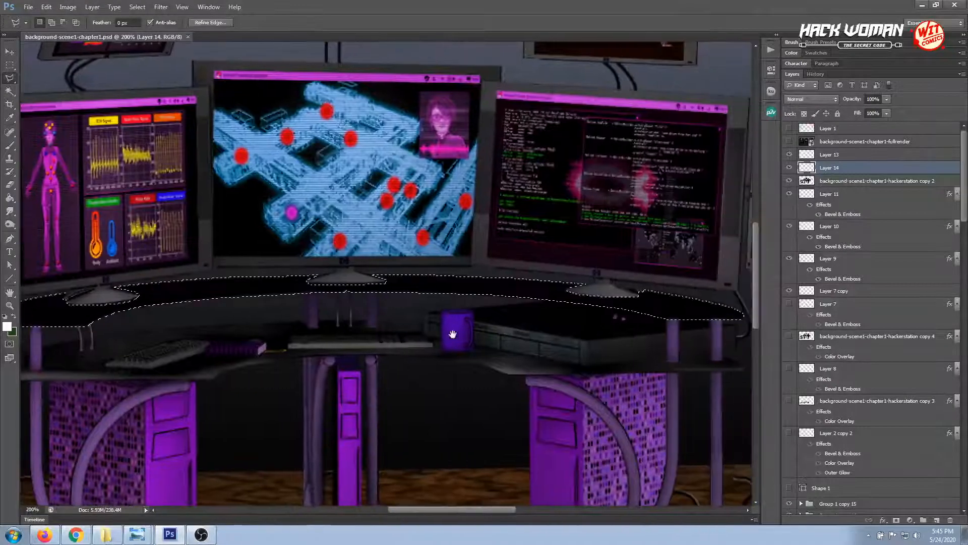
key(ctrl+c)
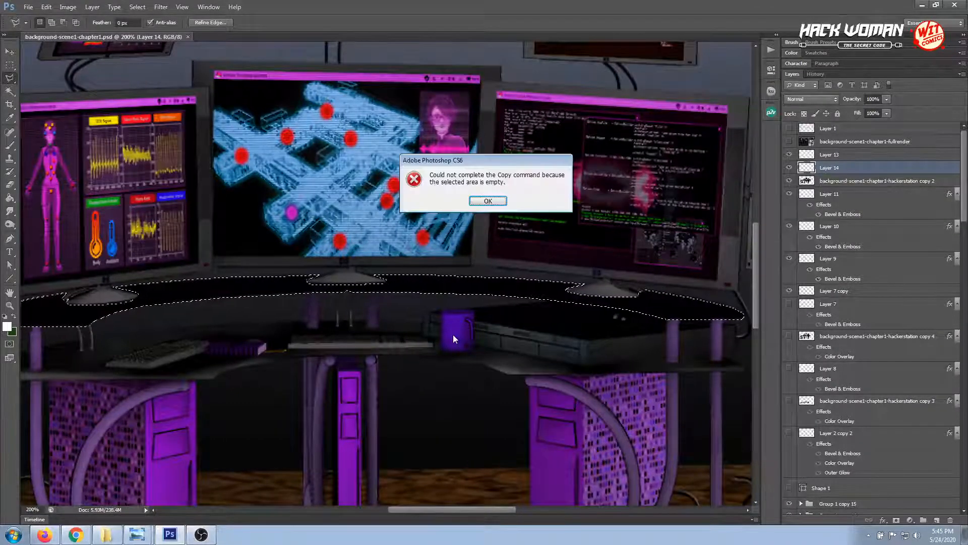
click(484, 202)
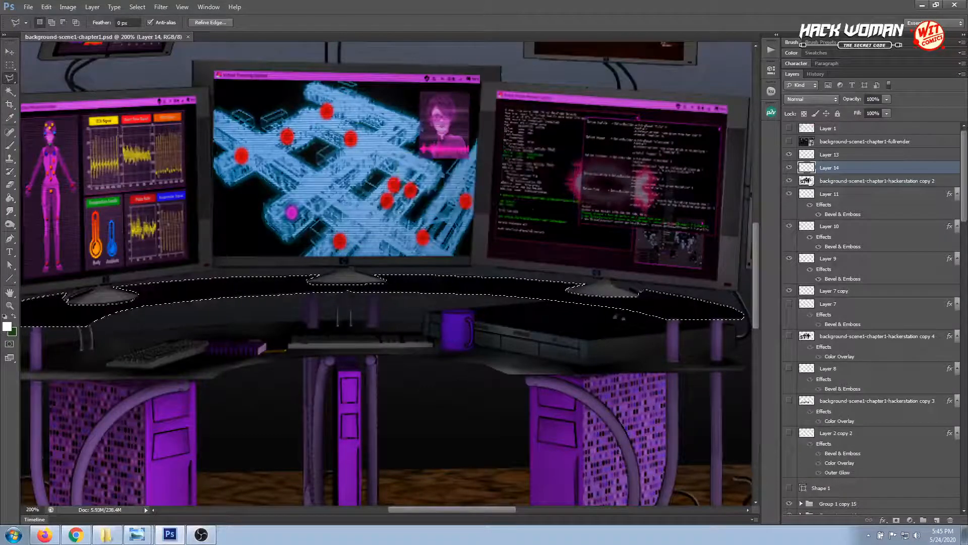
click(789, 168)
click(790, 168)
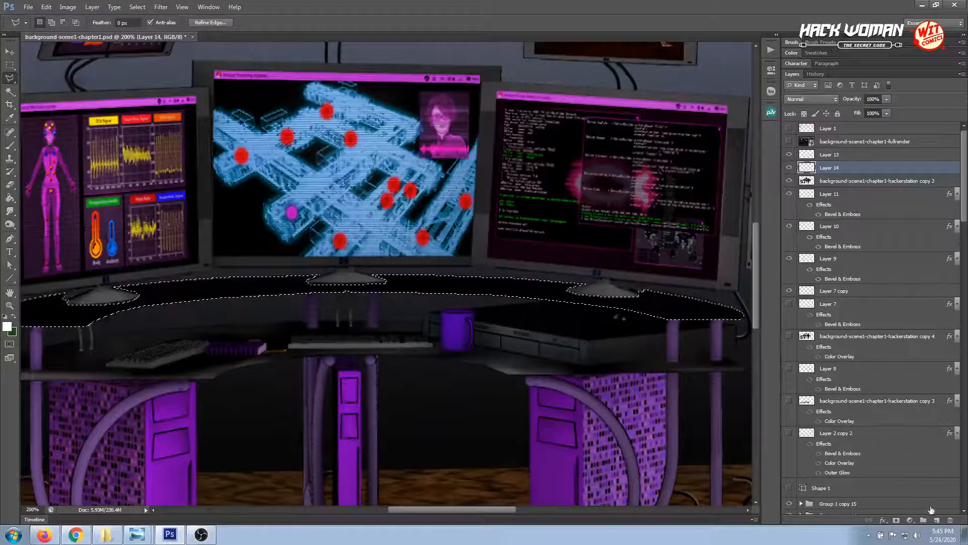
Add a new layer above Layer 14, keeping the raised desktop selection active
click(934, 519)
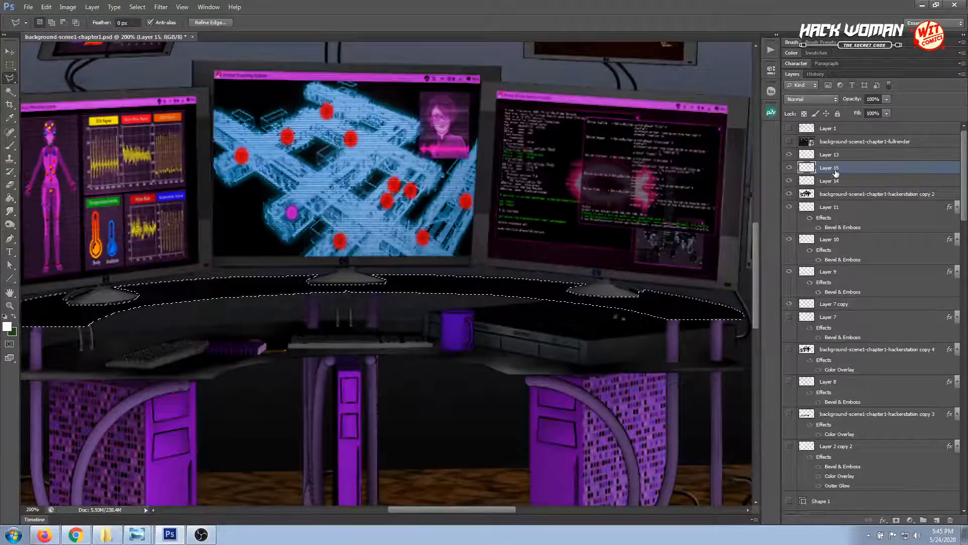
drag(375, 293, 418, 280)
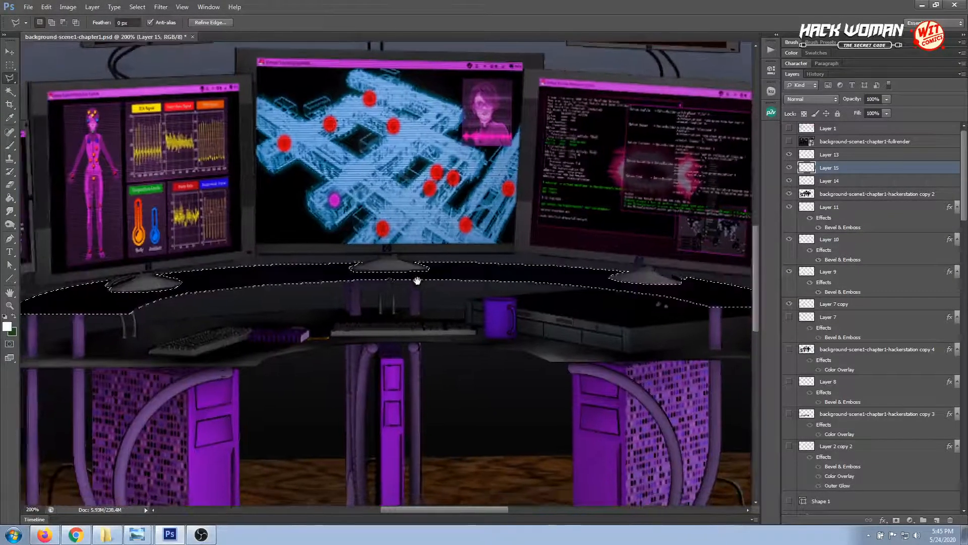
drag(380, 334, 423, 303)
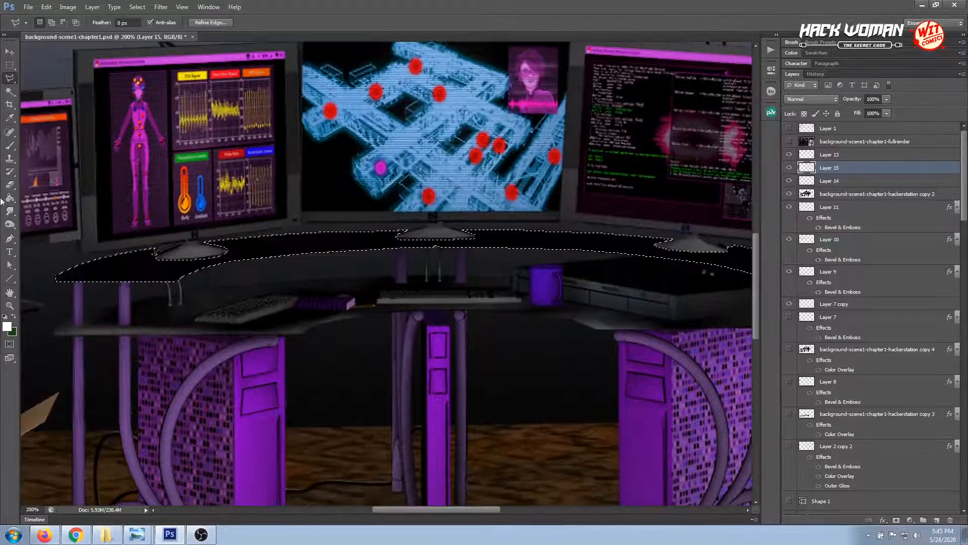
Set up the Brush tool with a 30 px size and 12% opacity for highlighting the selected desktop
click(9, 145)
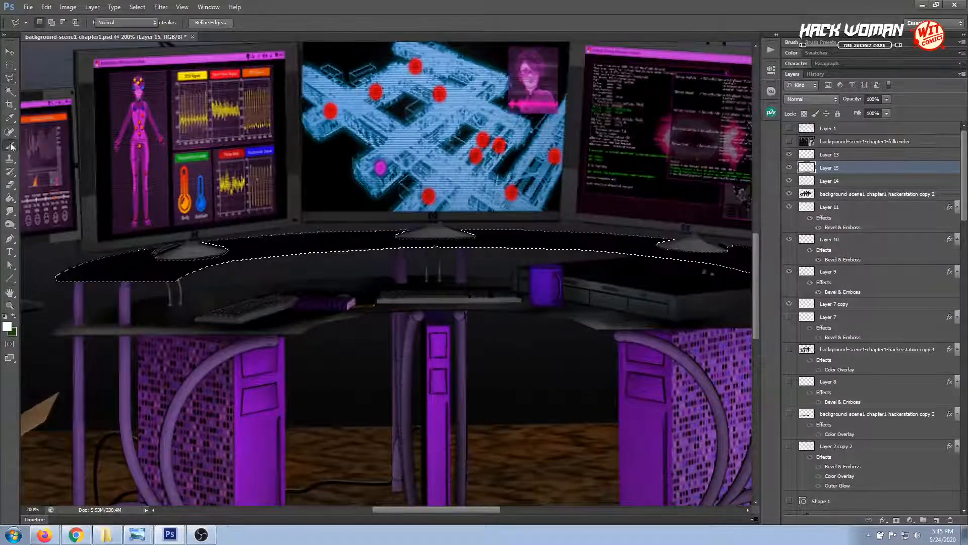
right_click(117, 264)
drag(138, 287, 144, 286)
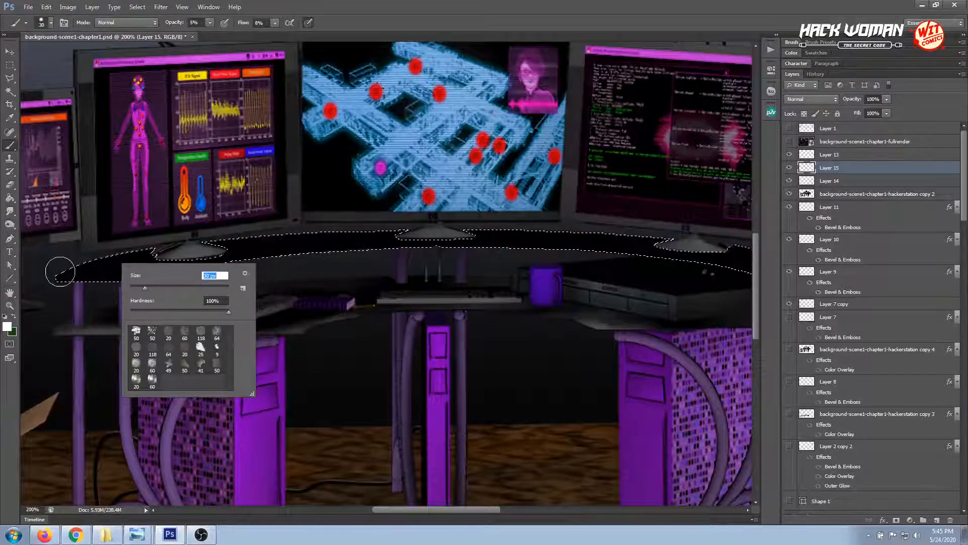
key(Return)
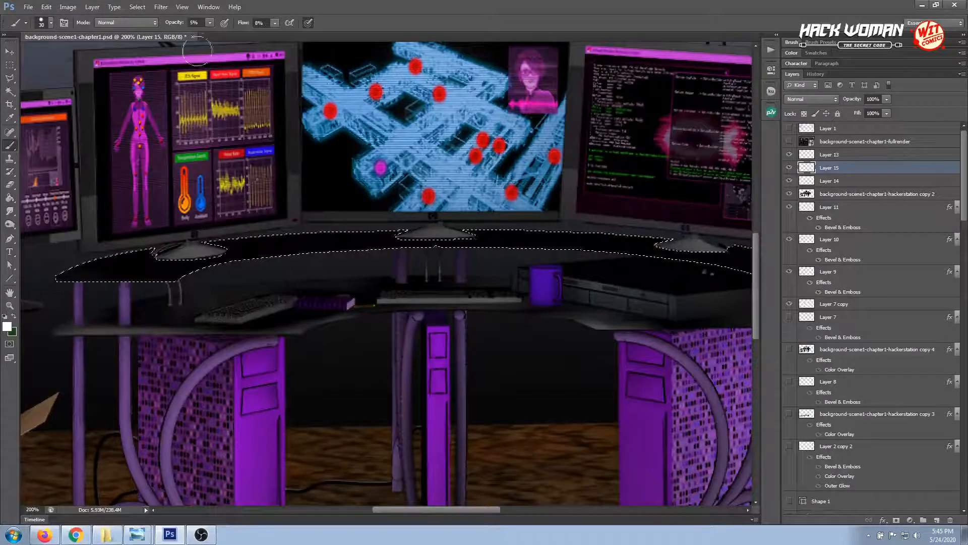
click(210, 23)
click(214, 35)
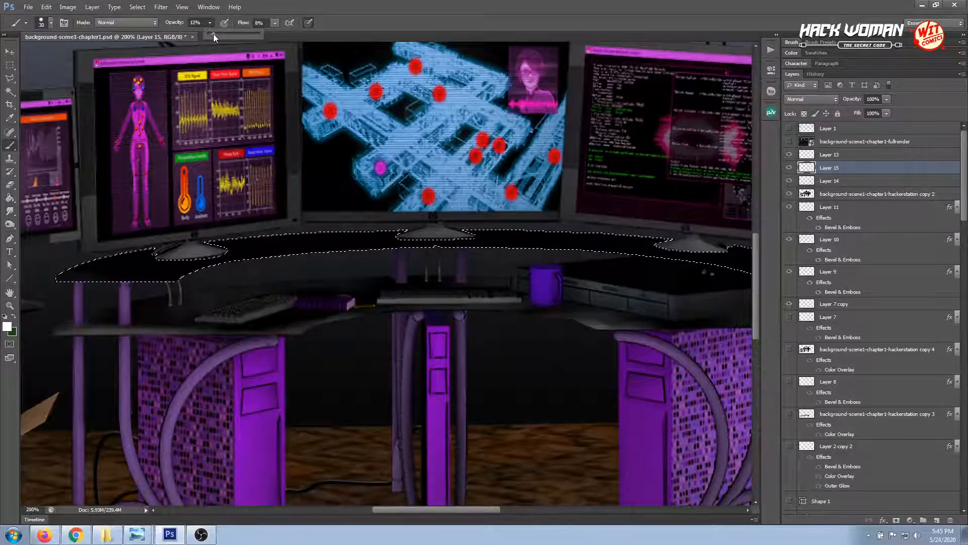
Brush faint white highlights over the left half of the selected raised desktop on Layer 15
mouse_move(49, 281)
mouse_down()
mouse_move(218, 283)
mouse_move(52, 272)
mouse_up()
mouse_move(136, 233)
mouse_down()
mouse_move(74, 263)
mouse_move(151, 232)
mouse_move(122, 264)
mouse_move(190, 244)
mouse_move(255, 255)
mouse_move(167, 287)
mouse_move(278, 259)
mouse_move(251, 267)
mouse_move(249, 251)
mouse_move(383, 237)
mouse_up()
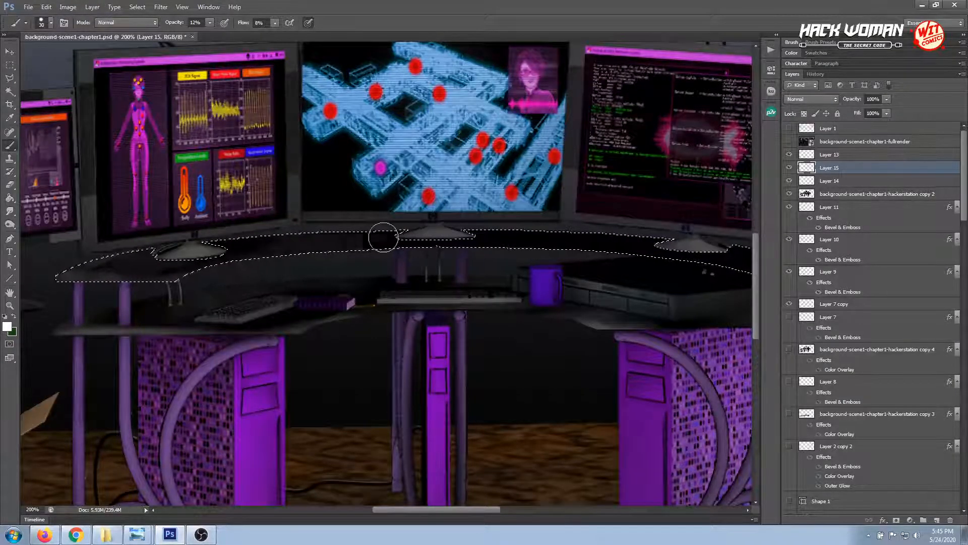
mouse_move(304, 259)
mouse_down()
mouse_move(266, 268)
mouse_move(347, 261)
mouse_up()
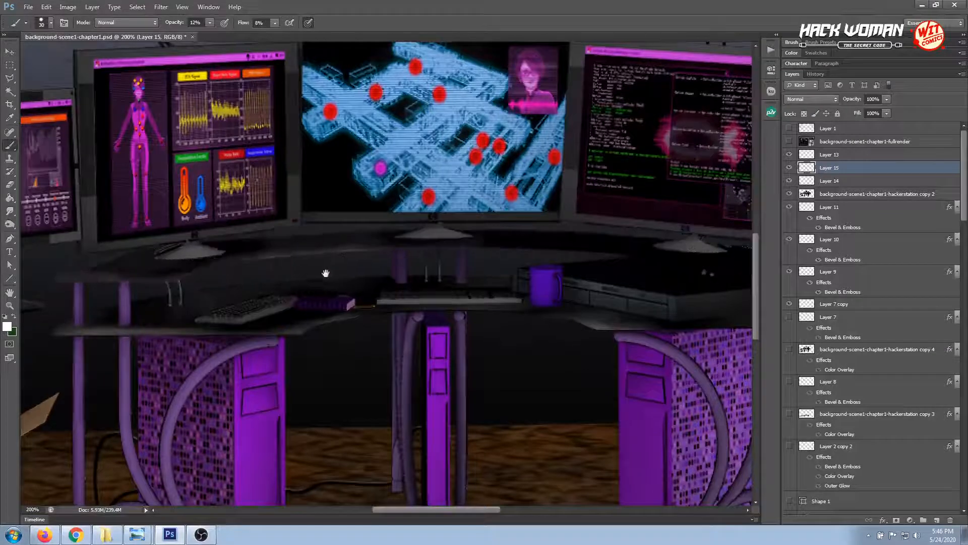
Continue the faint white highlights along the right half of the raised desktop and clear the selection
scroll(328, 272, right, 3)
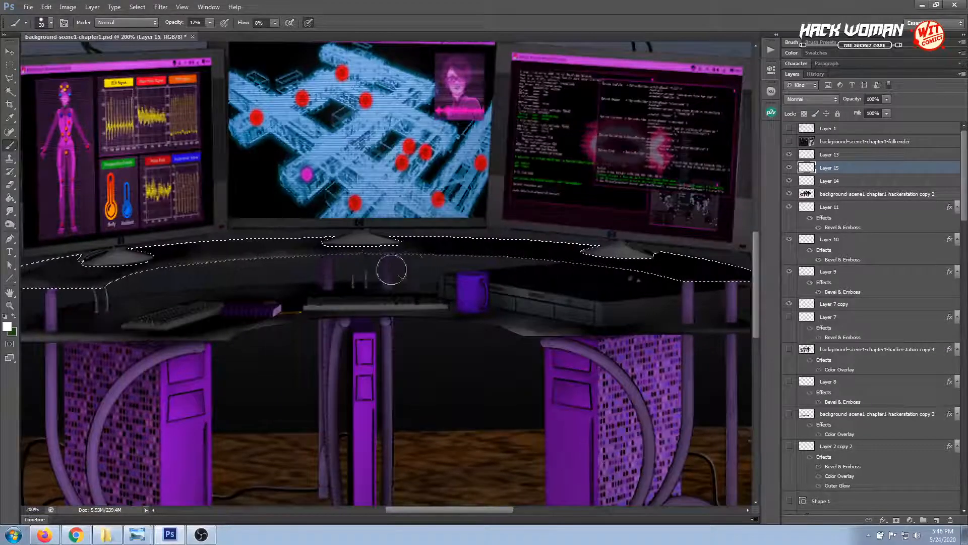
scroll(391, 269, right, 3)
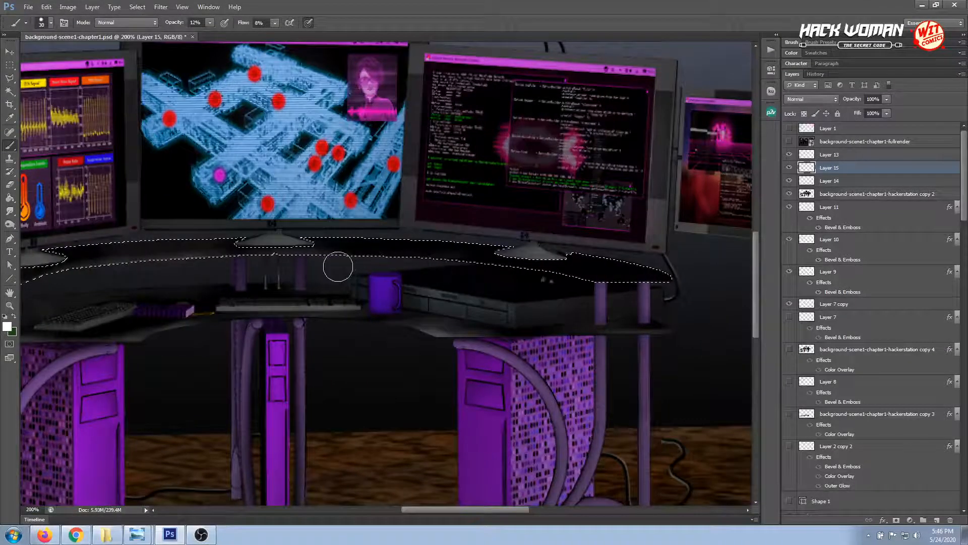
drag(339, 258, 472, 261)
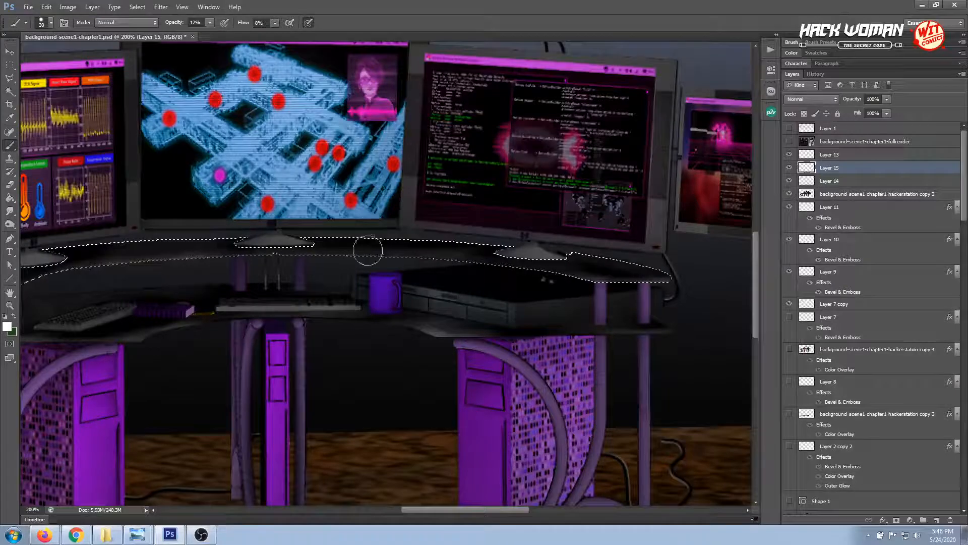
scroll(335, 299, left, 5)
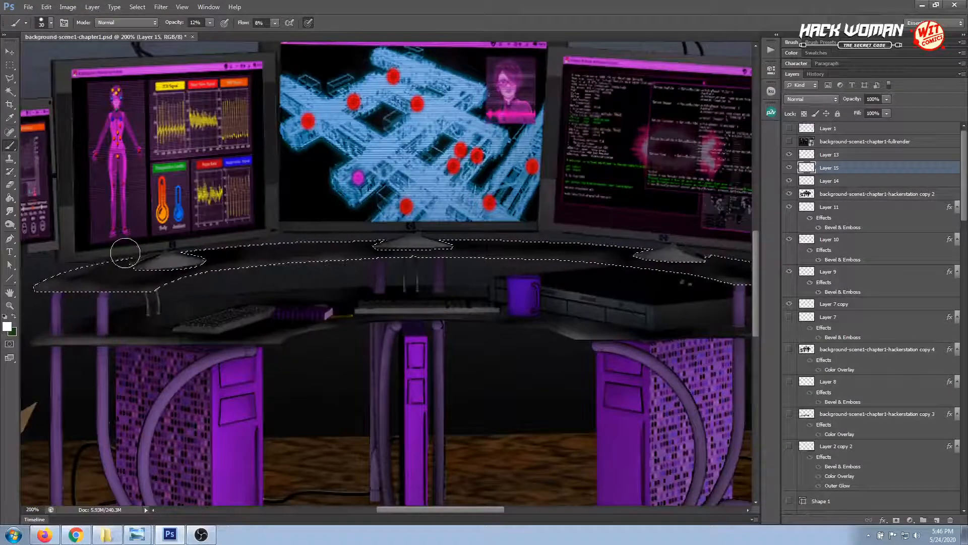
click(7, 65)
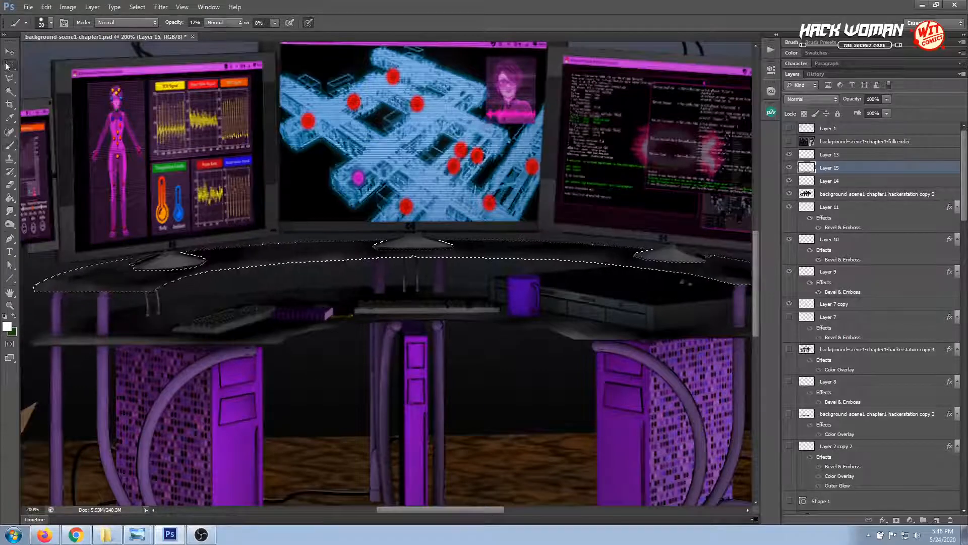
click(328, 245)
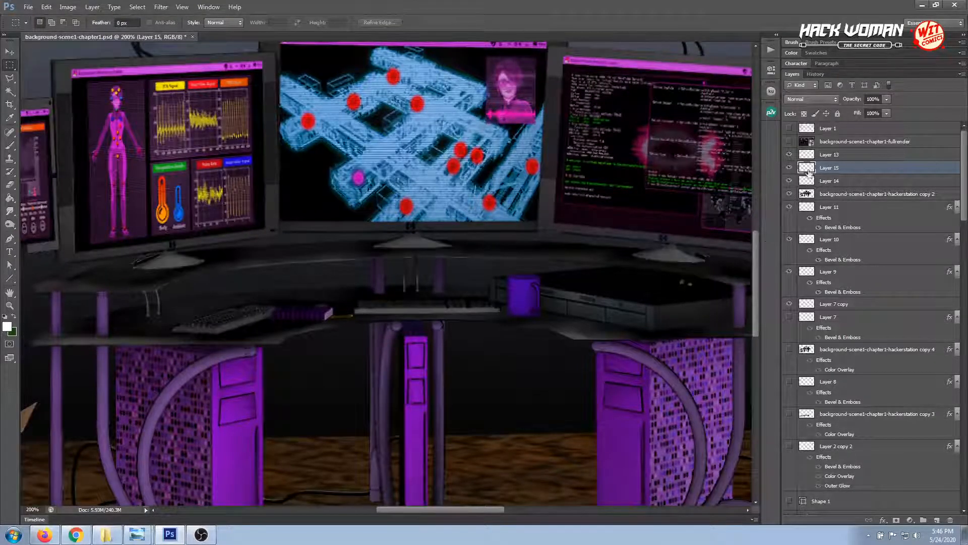
Clean up beneath the raised desktop's front edge with a polygonal lasso selection from the left cables to the centre monitor stand, and deselect
click(10, 51)
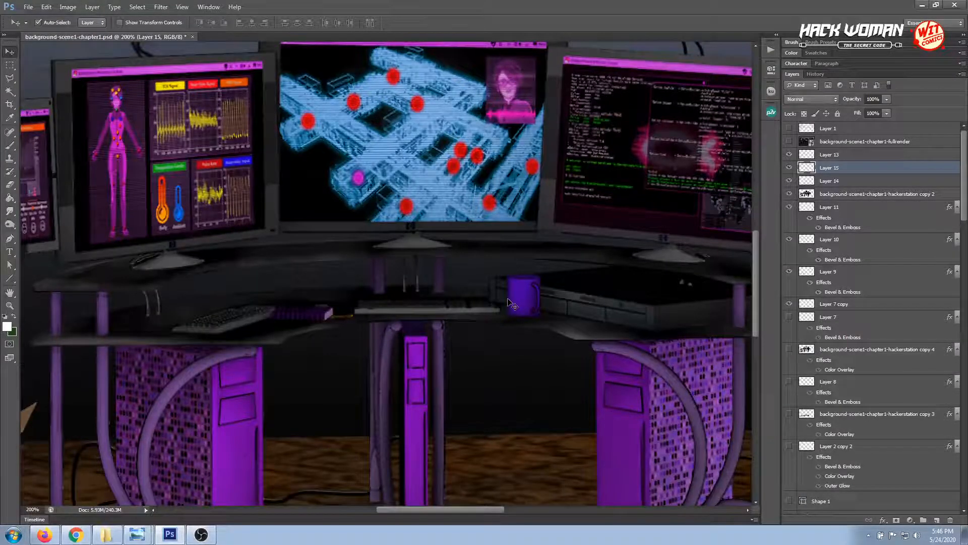
drag(508, 298, 413, 295)
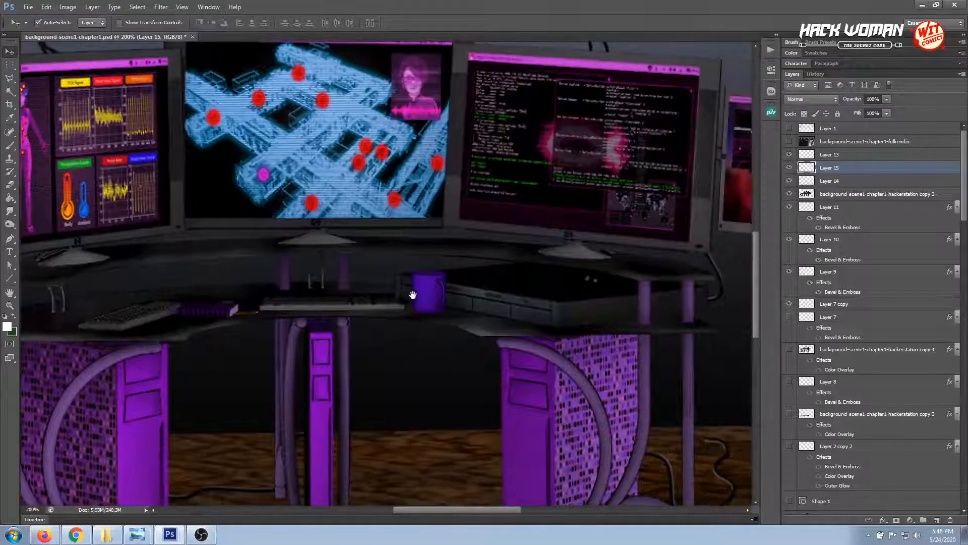
click(10, 78)
click(61, 286)
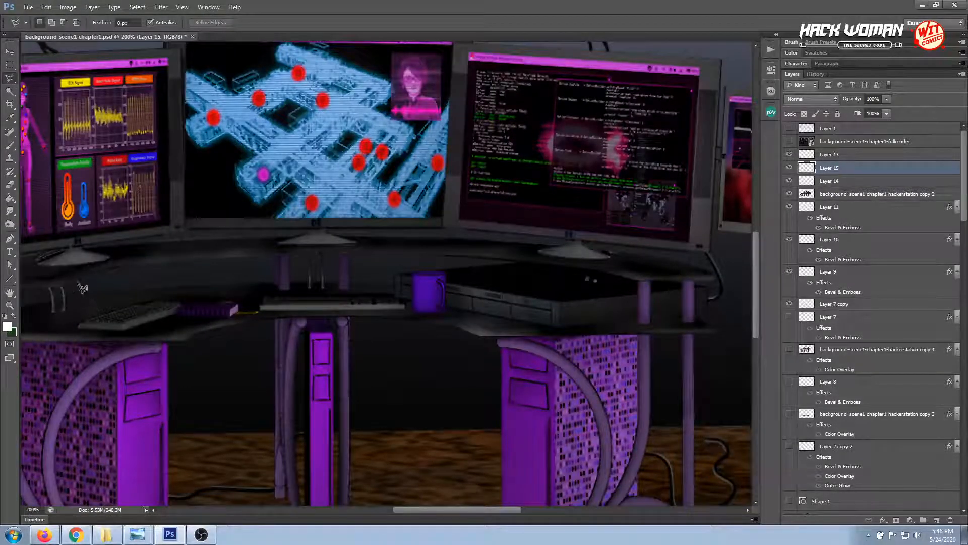
click(93, 273)
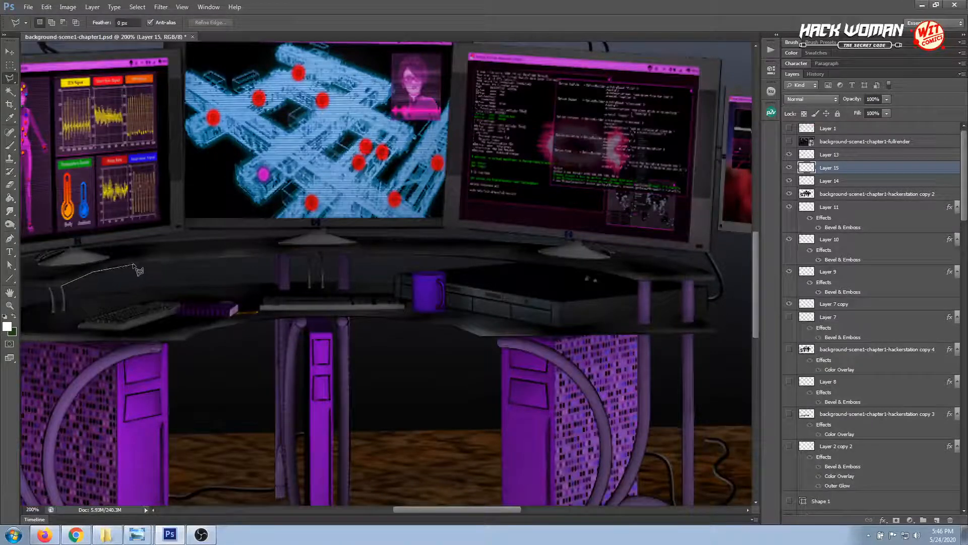
click(167, 261)
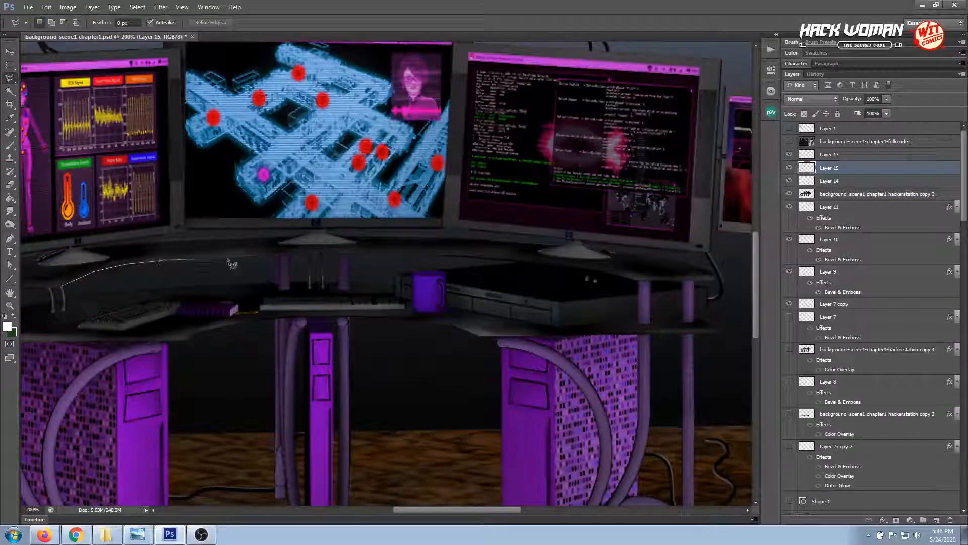
click(316, 253)
click(309, 268)
click(95, 302)
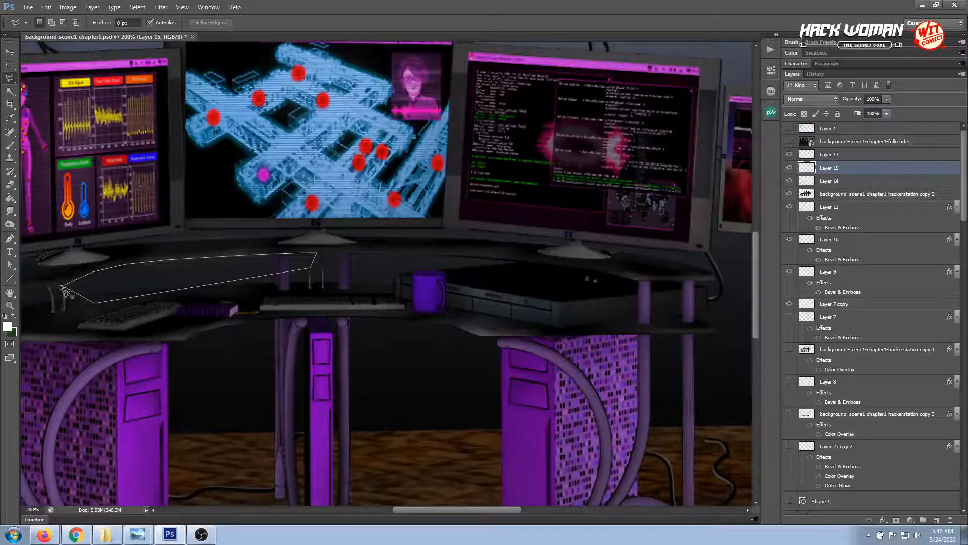
click(61, 286)
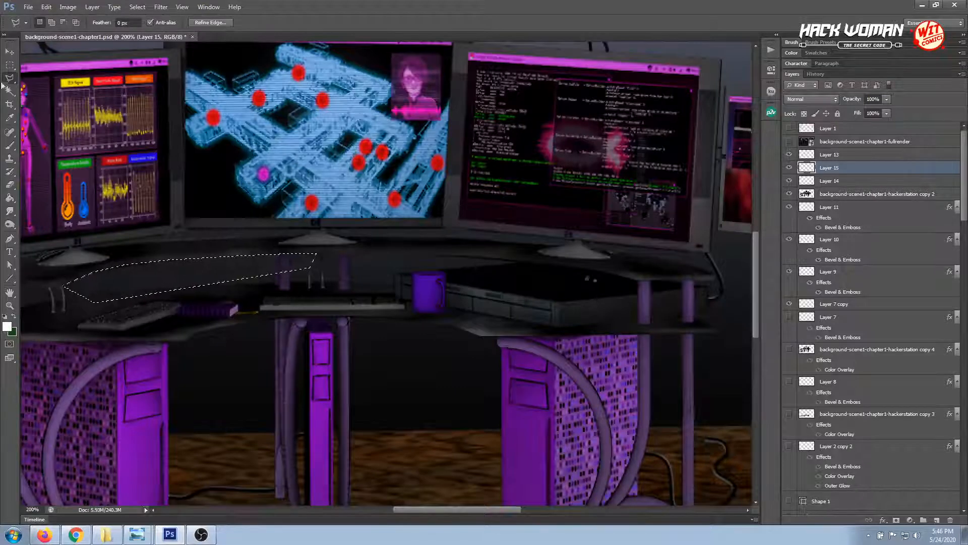
click(9, 64)
click(247, 183)
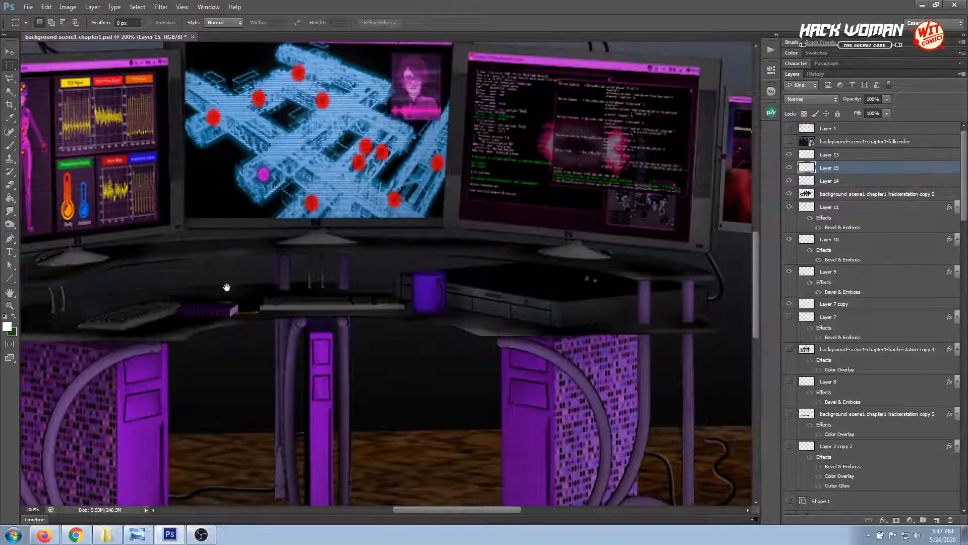
drag(227, 287, 300, 296)
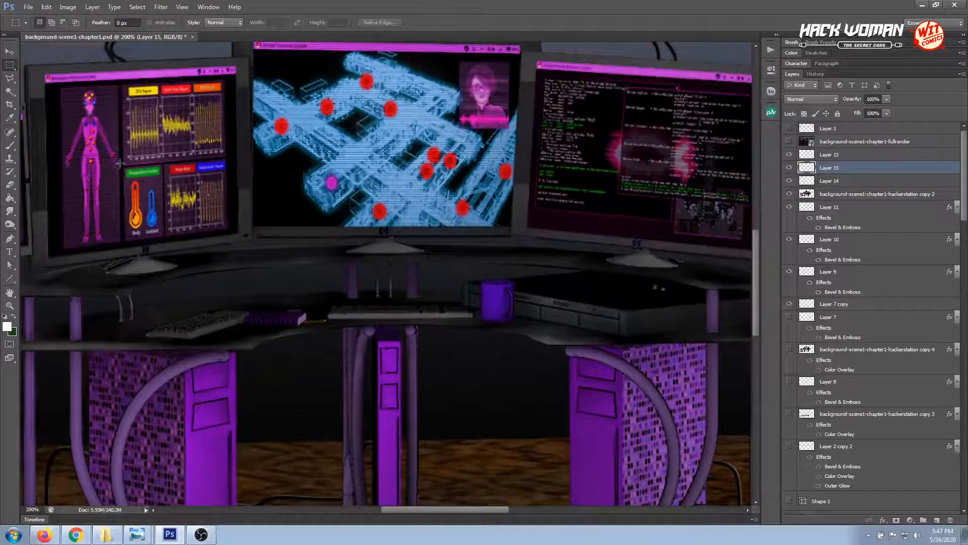
click(10, 78)
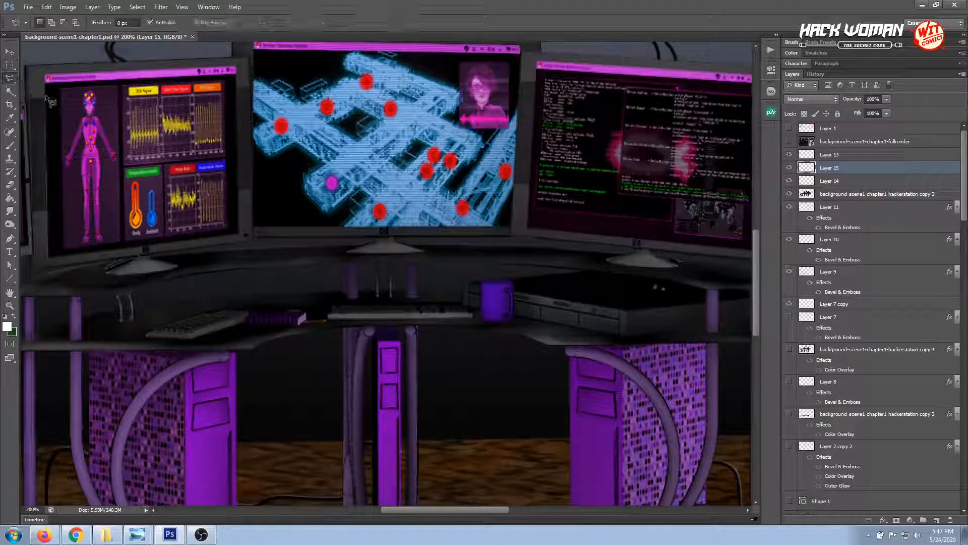
click(258, 268)
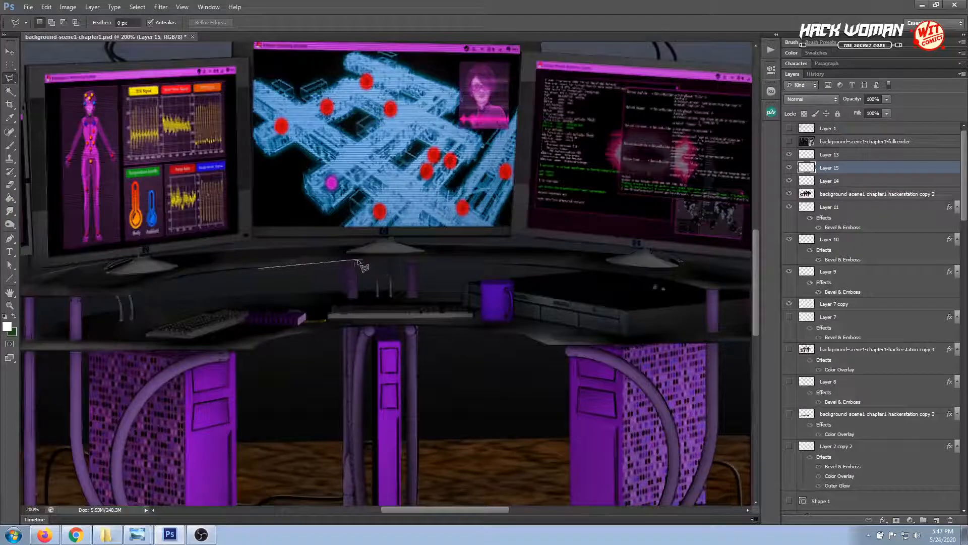
key(Escape)
key(v)
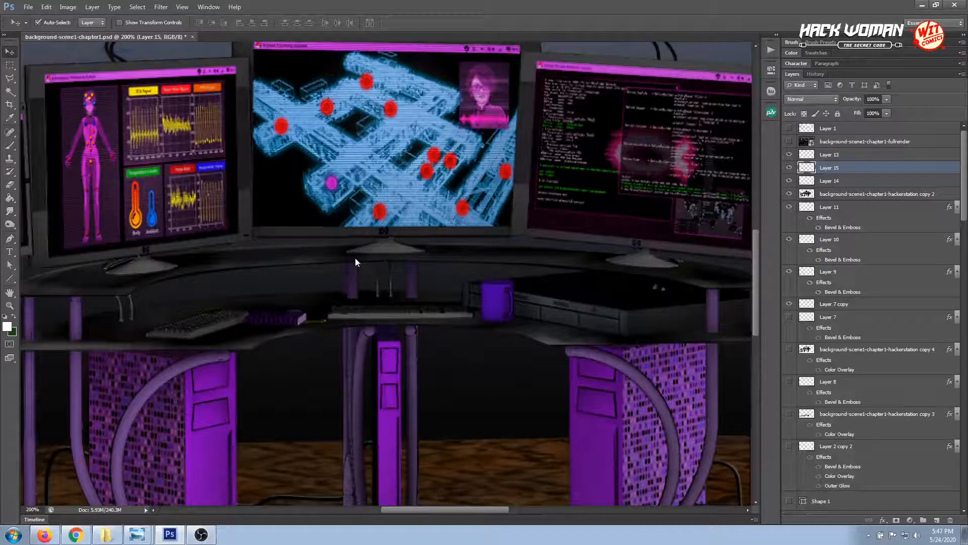
Outline the area beneath the middle of the raised desktop's front edge with the polygonal lasso, spanning both sides of the centre monitor stand
drag(244, 306, 263, 302)
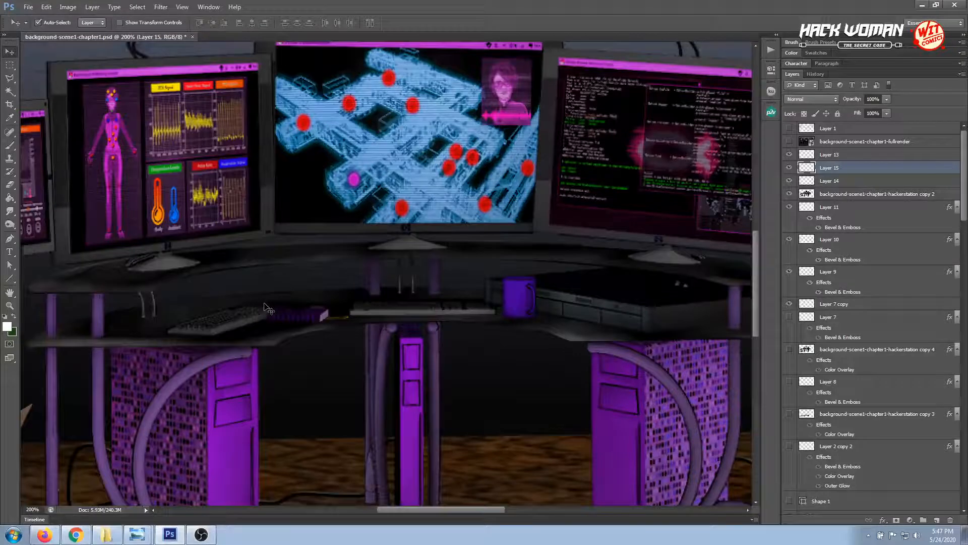
click(9, 78)
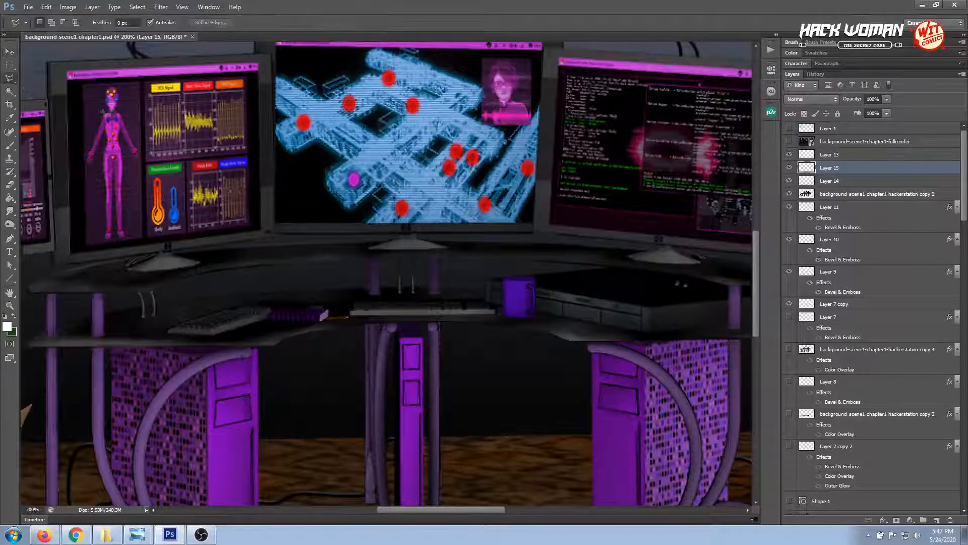
click(546, 261)
click(396, 259)
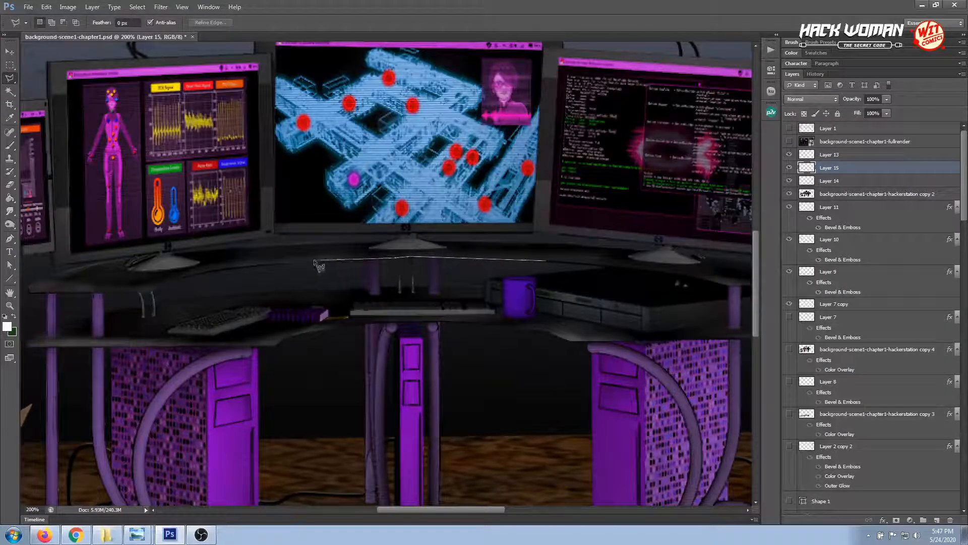
click(257, 266)
click(482, 278)
click(549, 263)
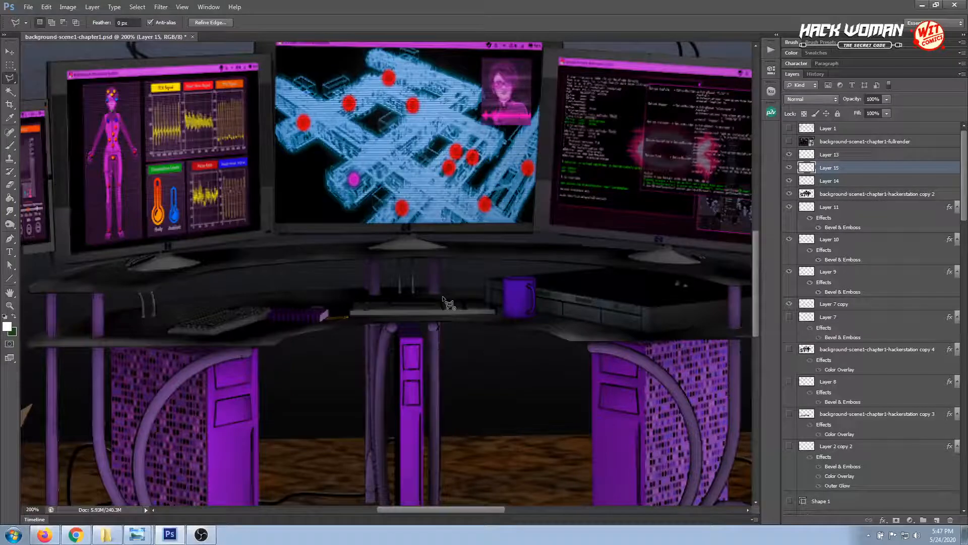
drag(142, 298, 207, 292)
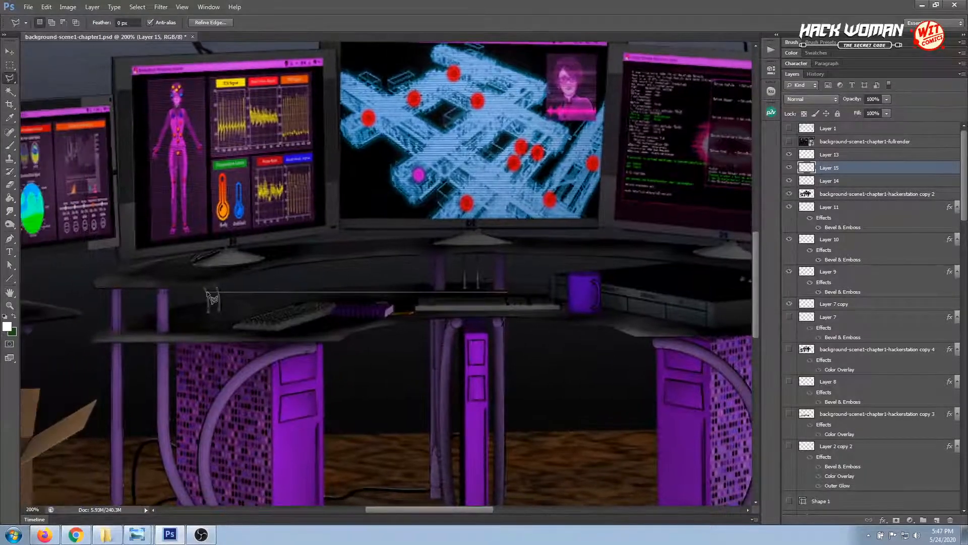
key(Escape)
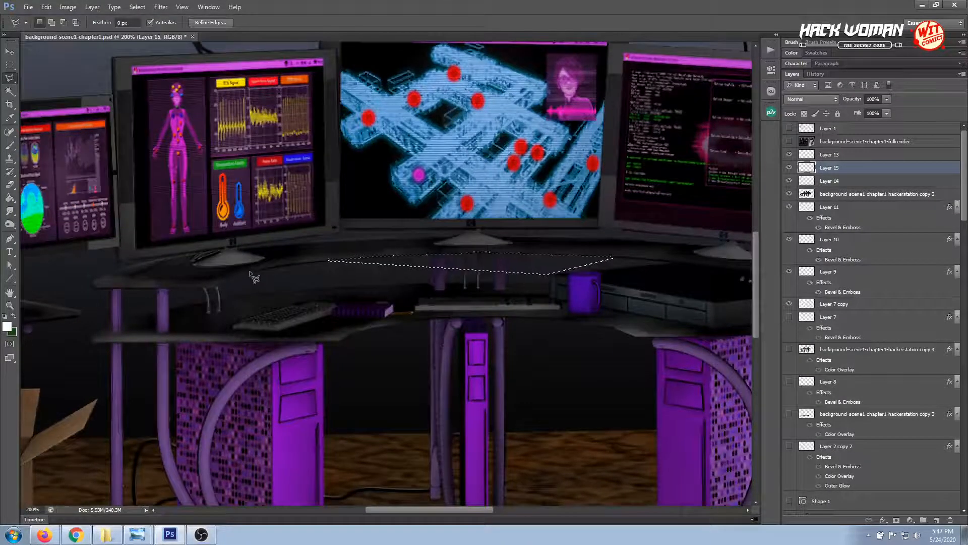
Clean up the short curved edge beside the left cables with a small polygonal lasso selection, and deselect
click(250, 271)
click(227, 277)
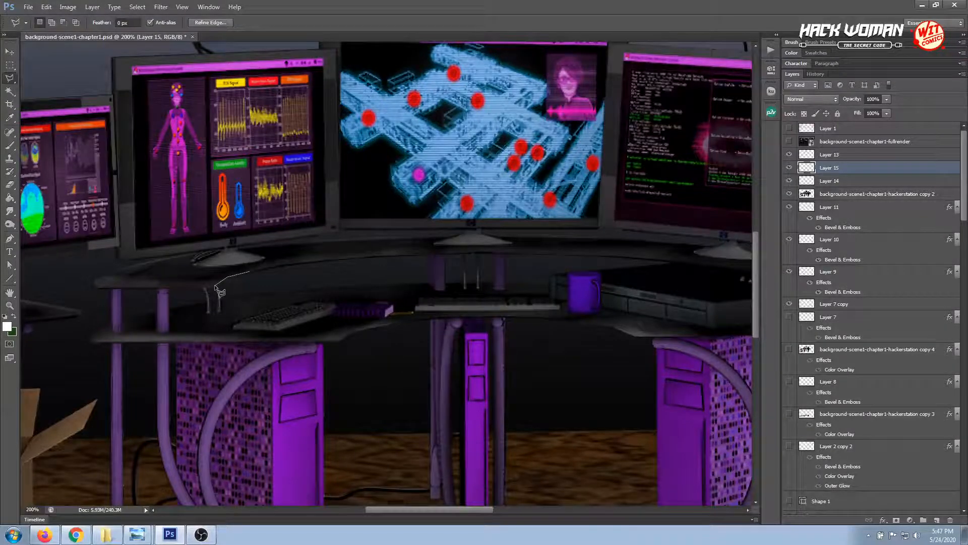
click(212, 289)
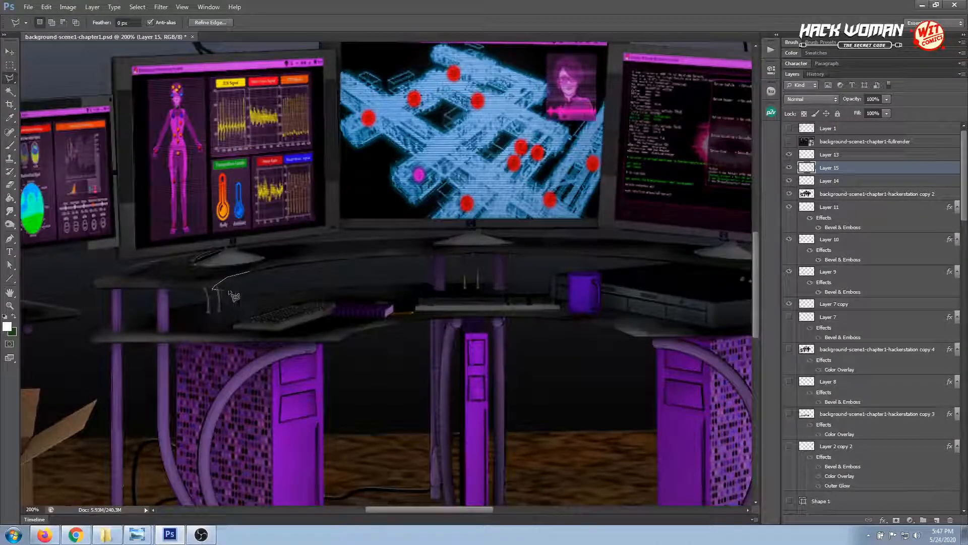
click(249, 273)
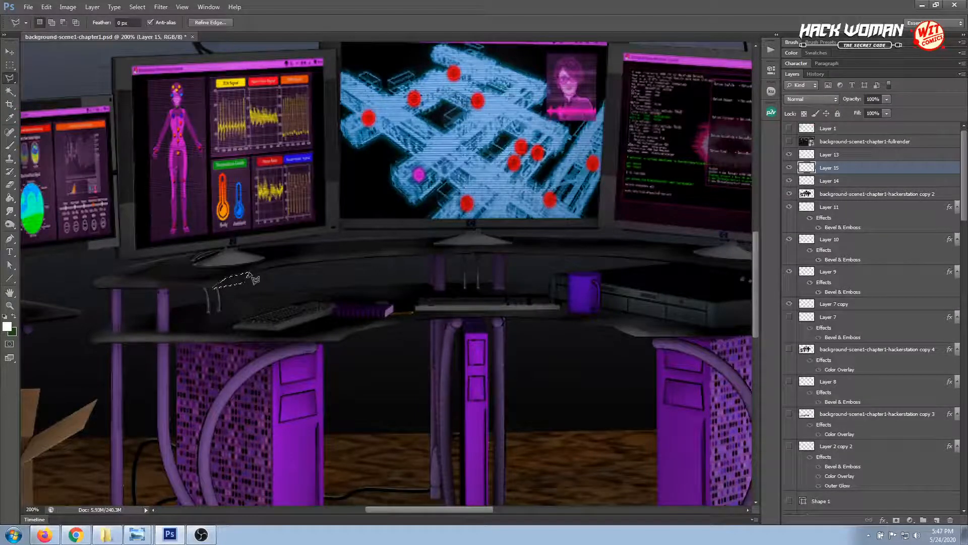
click(258, 282)
key(Escape)
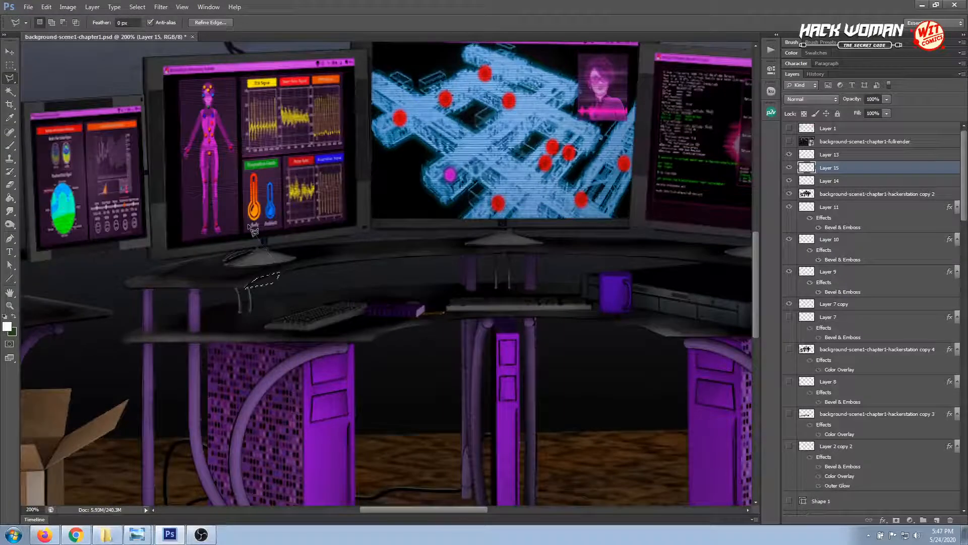
click(10, 65)
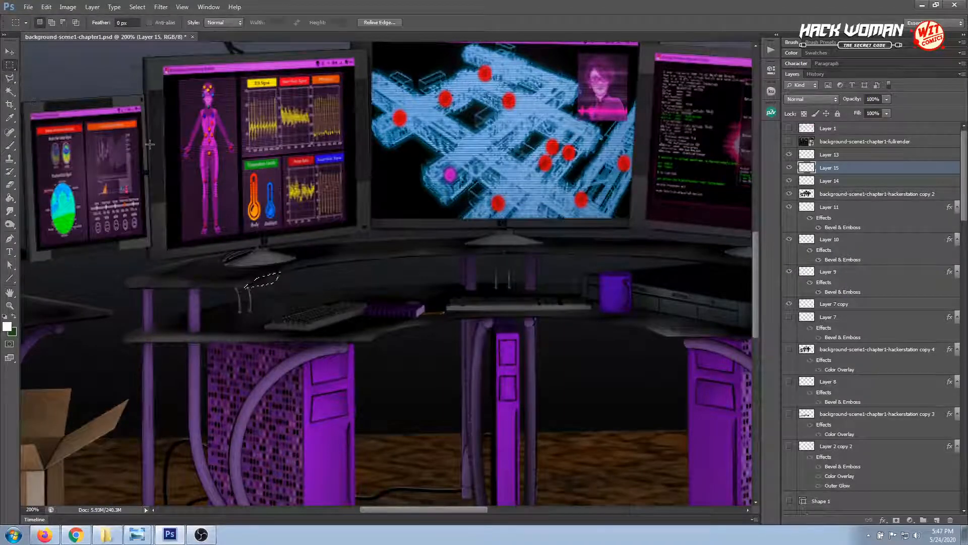
click(88, 185)
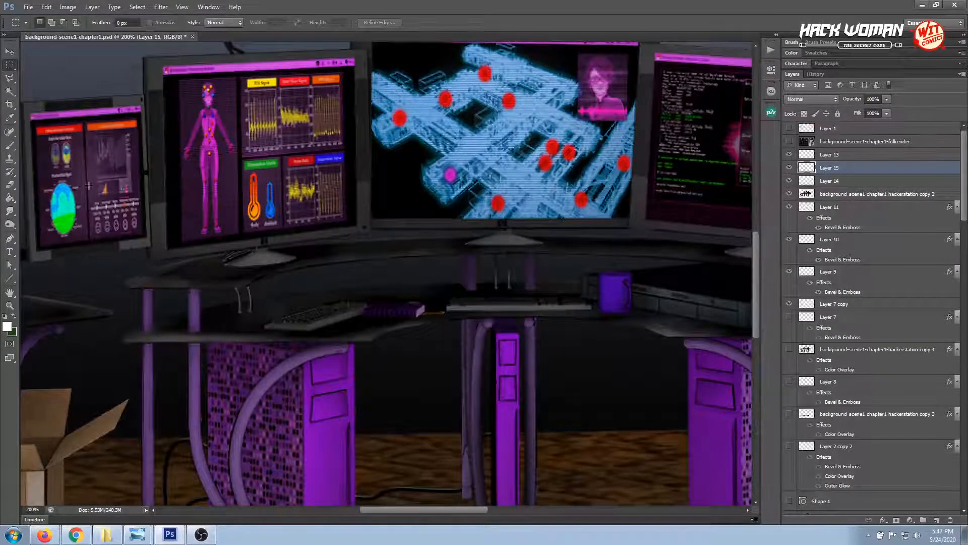
Clean up along the back edge of the raised desktop's left end with a polygonal lasso selection, and deselect
click(10, 211)
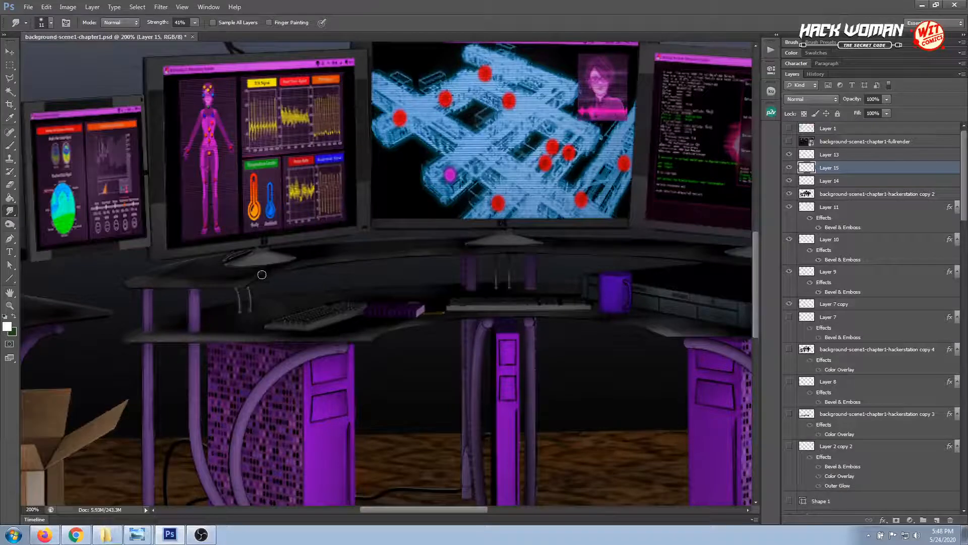
key(ctrl+plus)
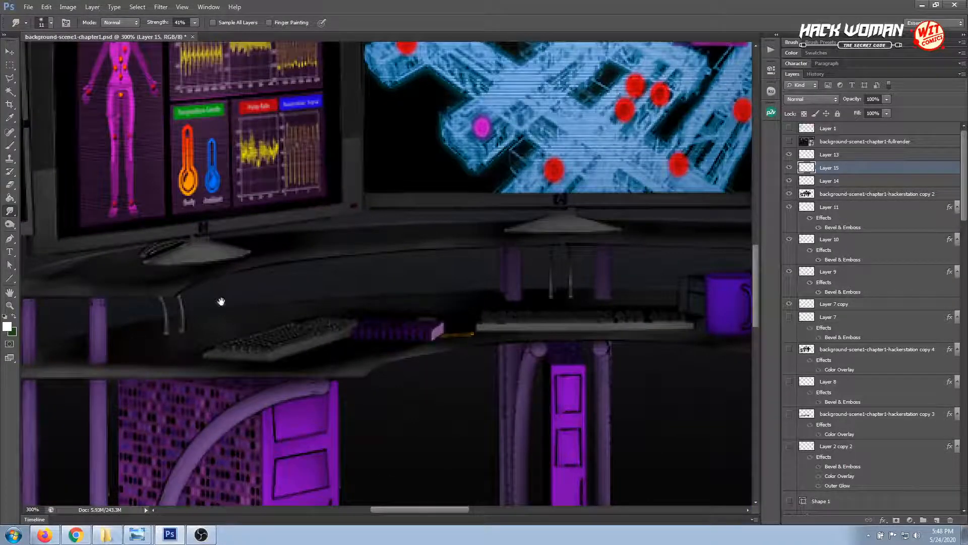
drag(216, 301, 372, 300)
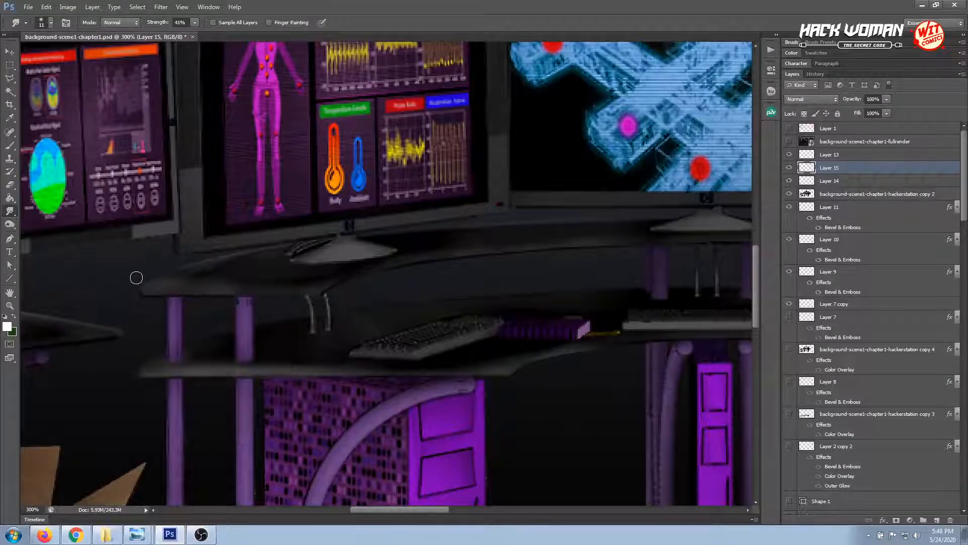
click(10, 78)
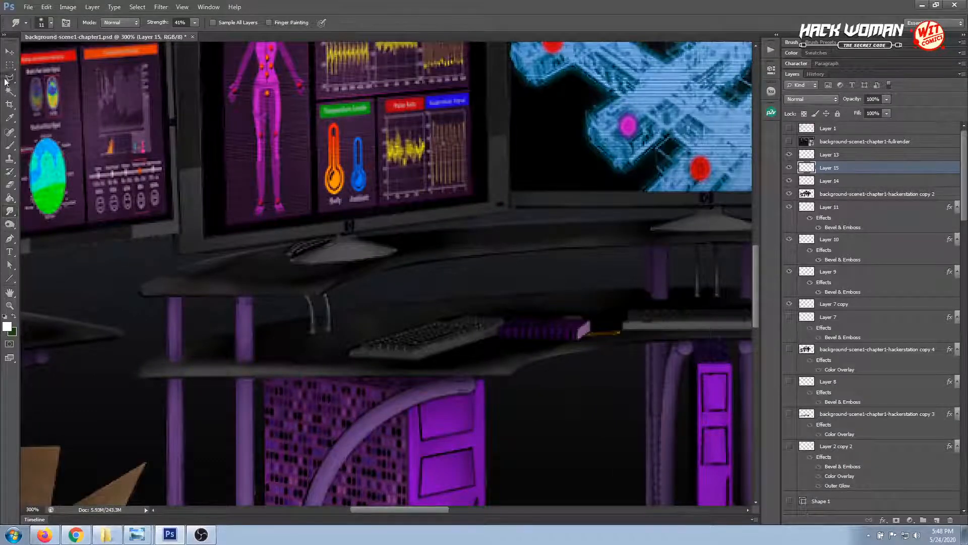
click(140, 292)
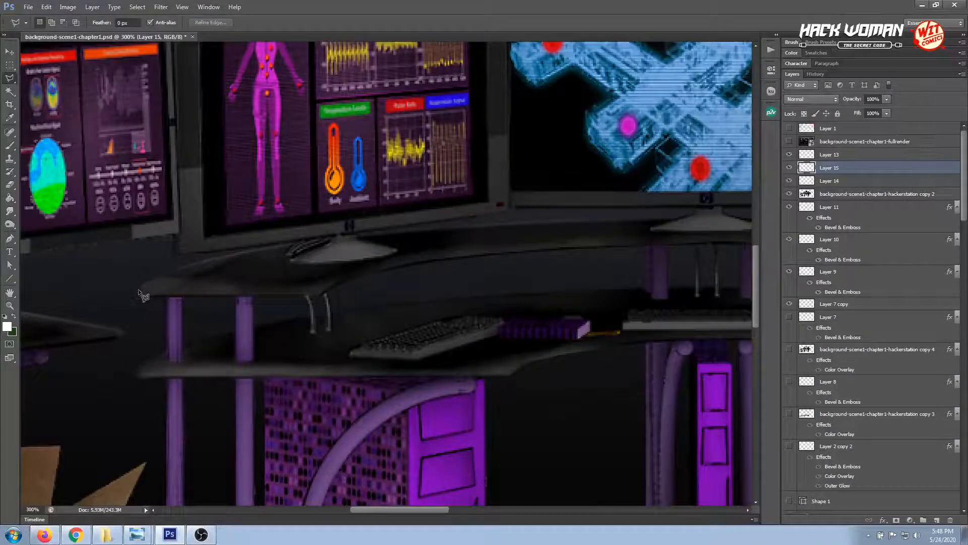
click(152, 280)
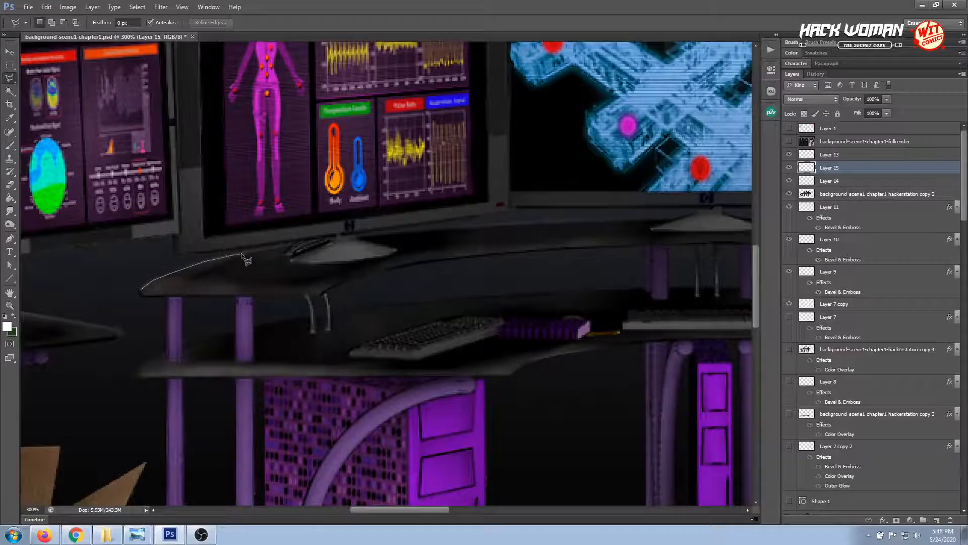
click(291, 244)
click(297, 234)
click(198, 226)
click(108, 269)
double_click(125, 292)
key(ctrl+d)
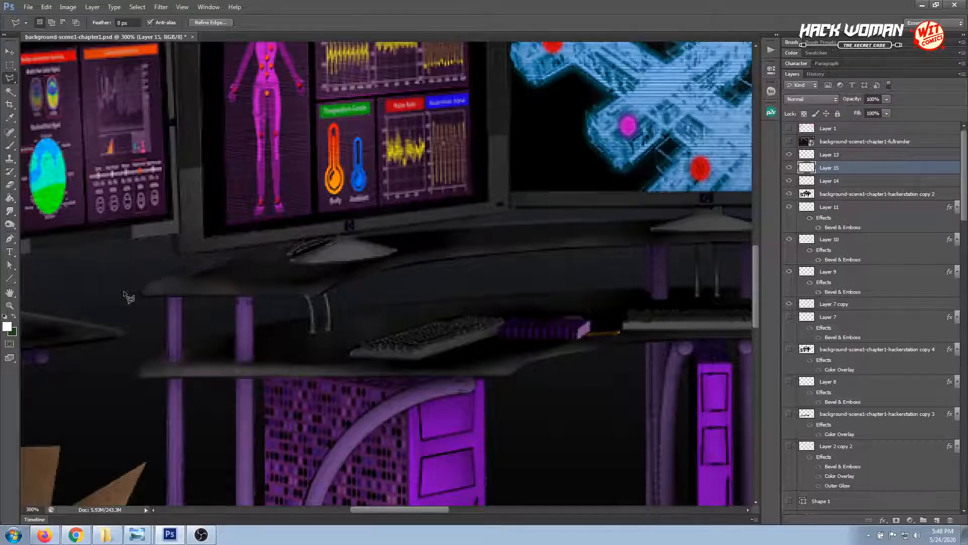
key(Escape)
click(9, 65)
click(112, 149)
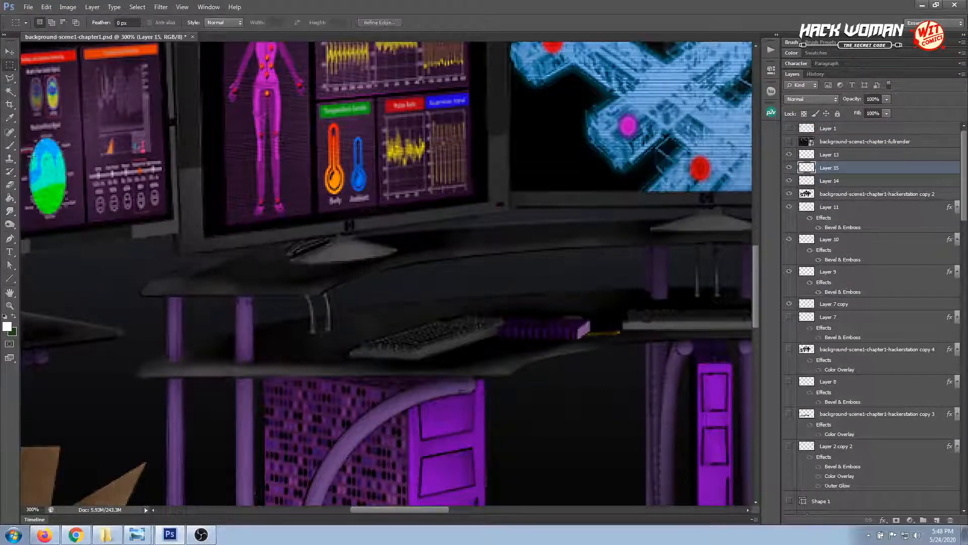
Smudge the highlights along the raised desktop from its left end towards the centre monitor stand
click(10, 211)
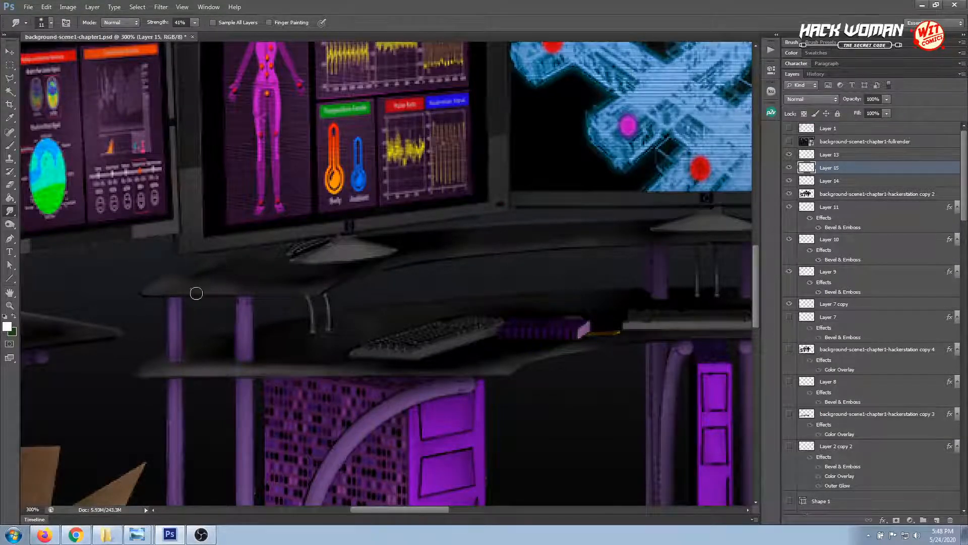
drag(253, 319, 230, 326)
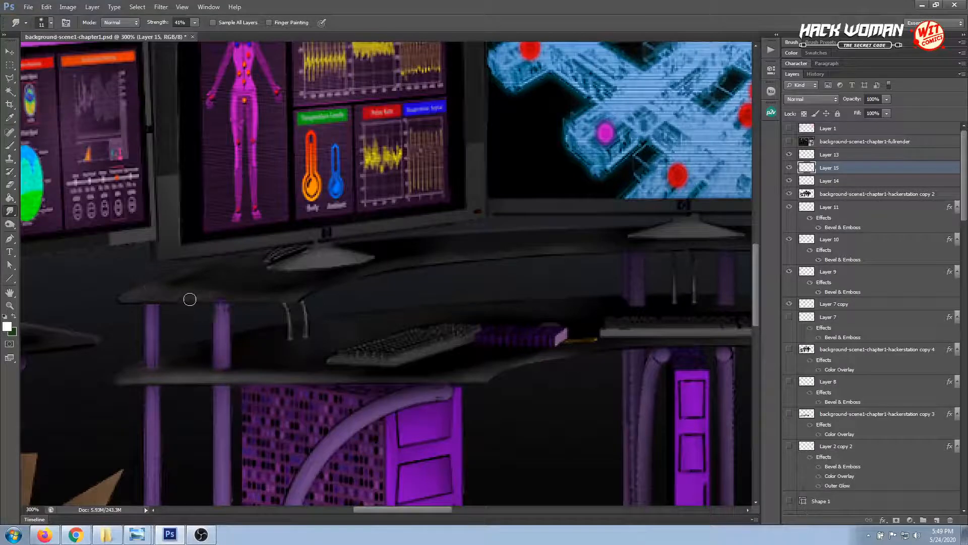
drag(253, 326, 242, 328)
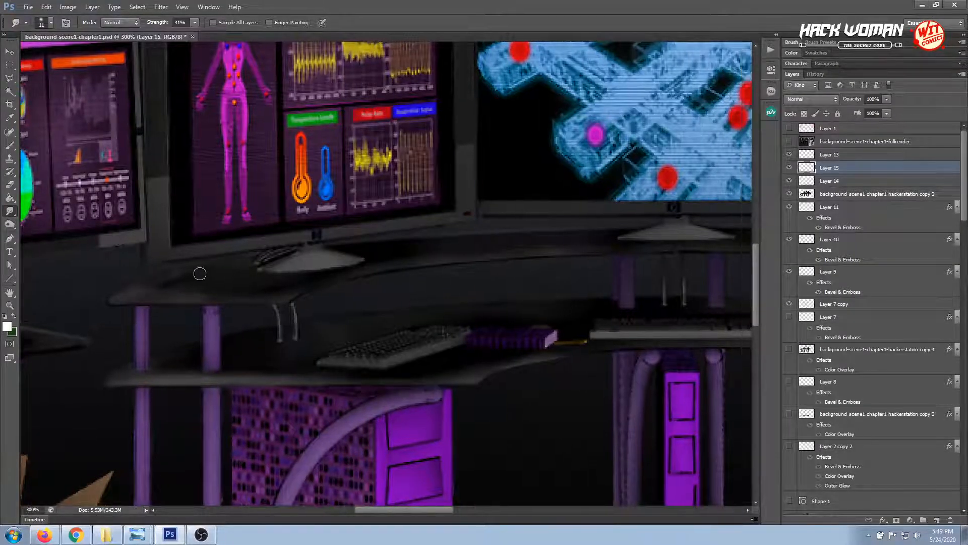
drag(298, 331, 272, 340)
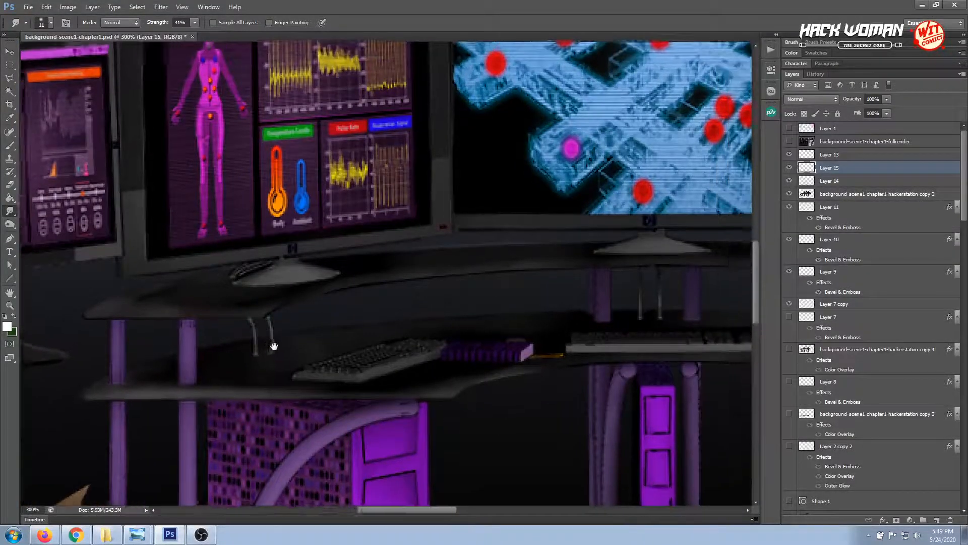
drag(372, 318, 337, 336)
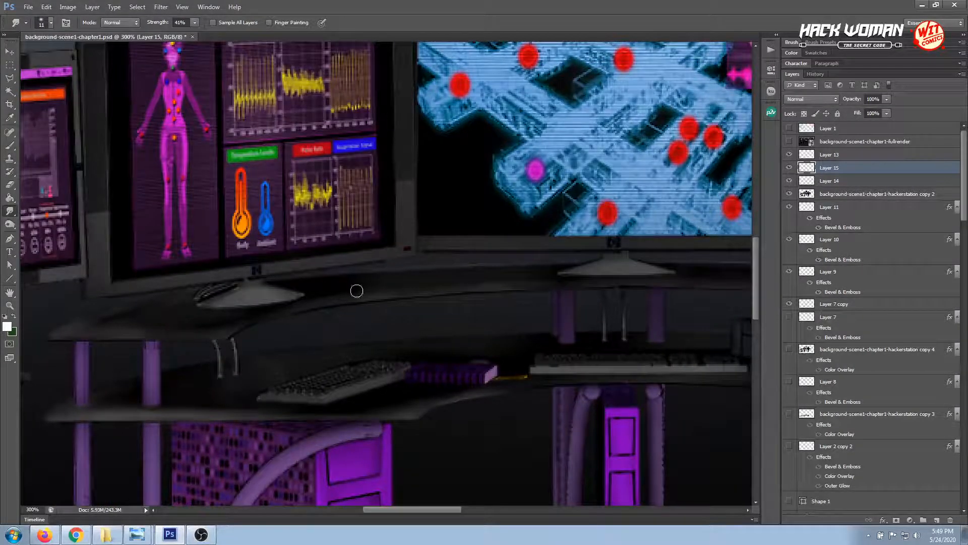
drag(432, 290, 394, 298)
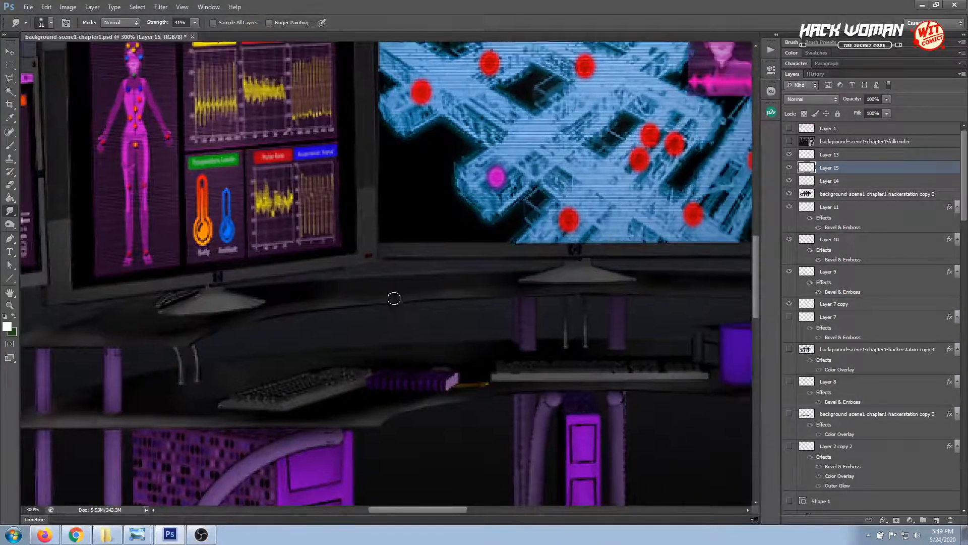
drag(483, 283, 418, 288)
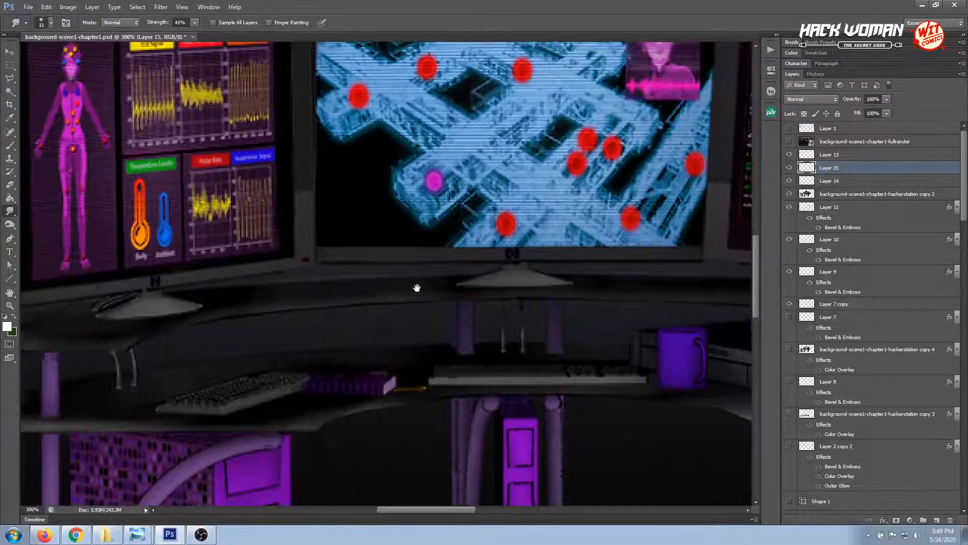
Clean up above the raised desktop's back edge between the left and centre monitor stands with a polygonal lasso selection
click(12, 80)
click(210, 288)
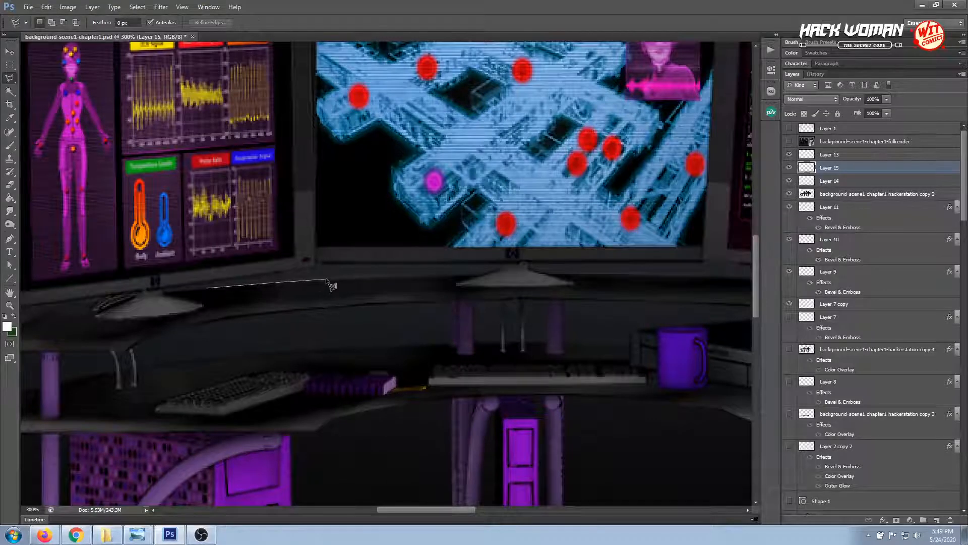
click(451, 275)
click(435, 233)
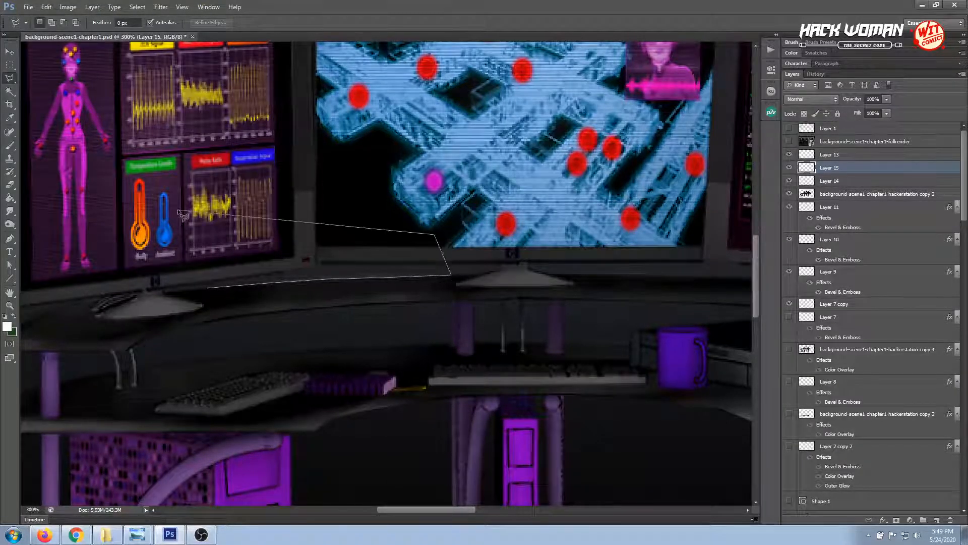
click(175, 210)
double_click(179, 259)
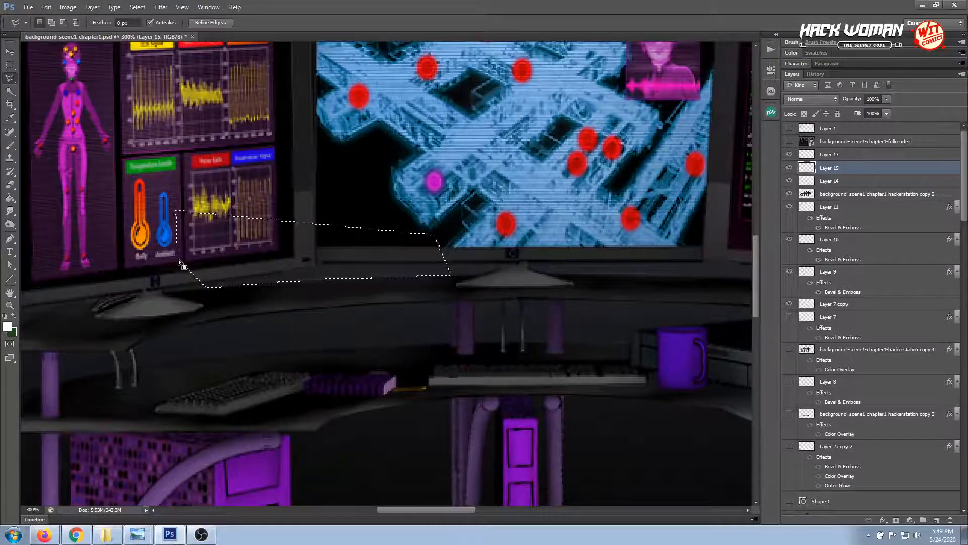
Clean up above the desktop's back edge from the centre monitor stand to beneath the right monitor with a polygonal lasso selection, and deselect
drag(492, 273, 277, 278)
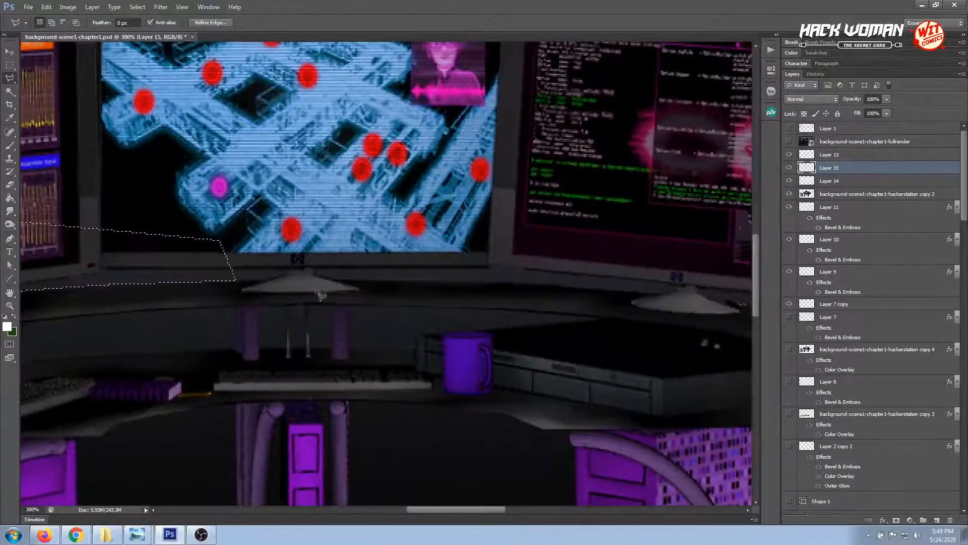
click(341, 281)
click(570, 287)
click(556, 231)
click(297, 205)
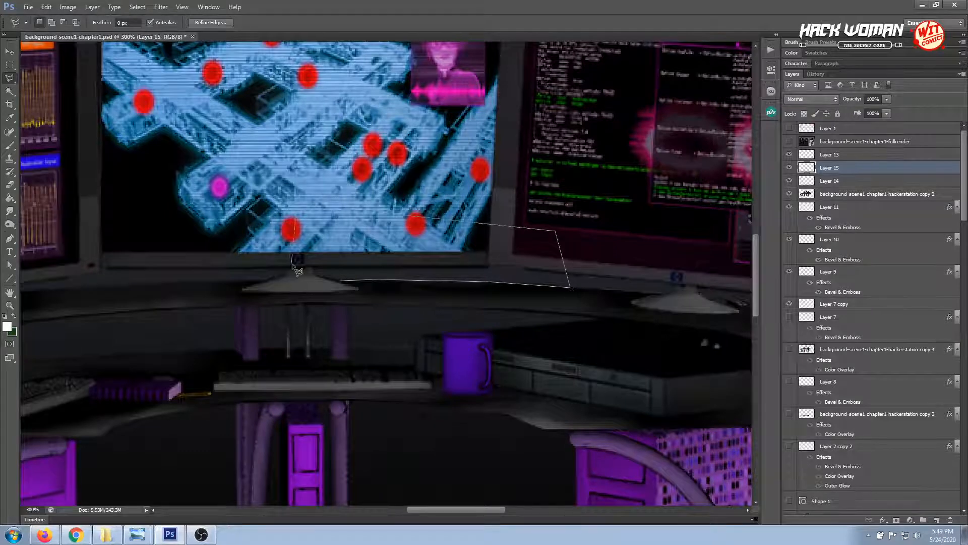
click(293, 265)
click(292, 264)
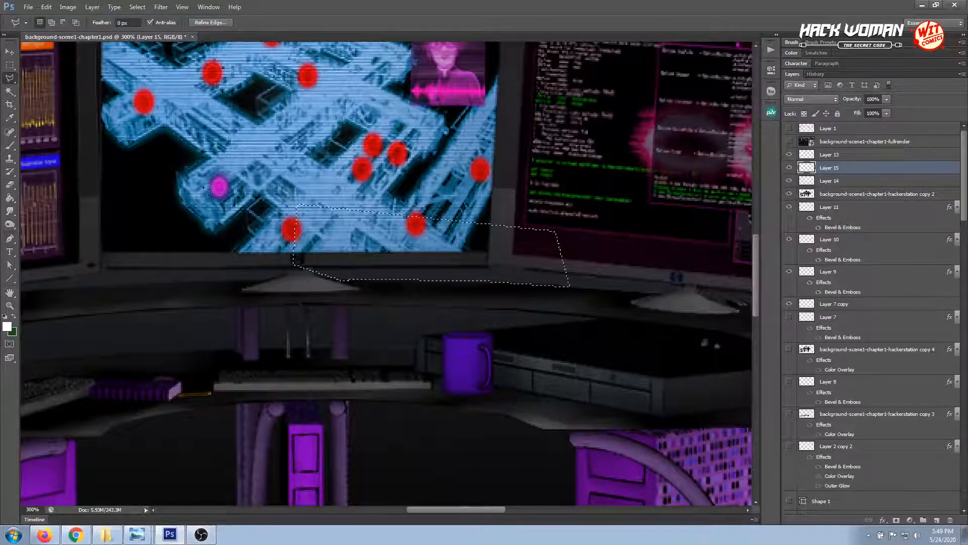
click(9, 64)
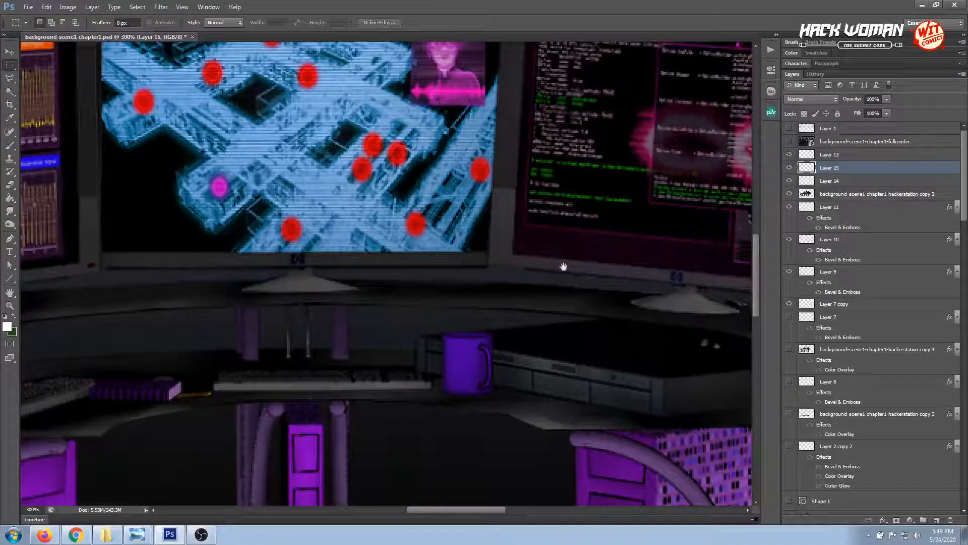
Clean up the small spot just beneath the centre monitor stand with a polygonal lasso selection, and deselect
drag(563, 266, 412, 247)
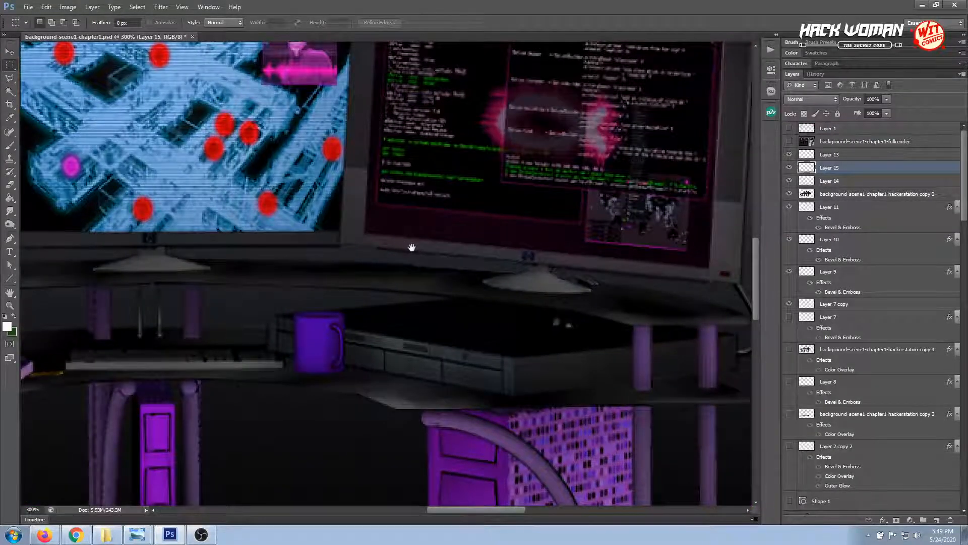
scroll(412, 248, down, 4)
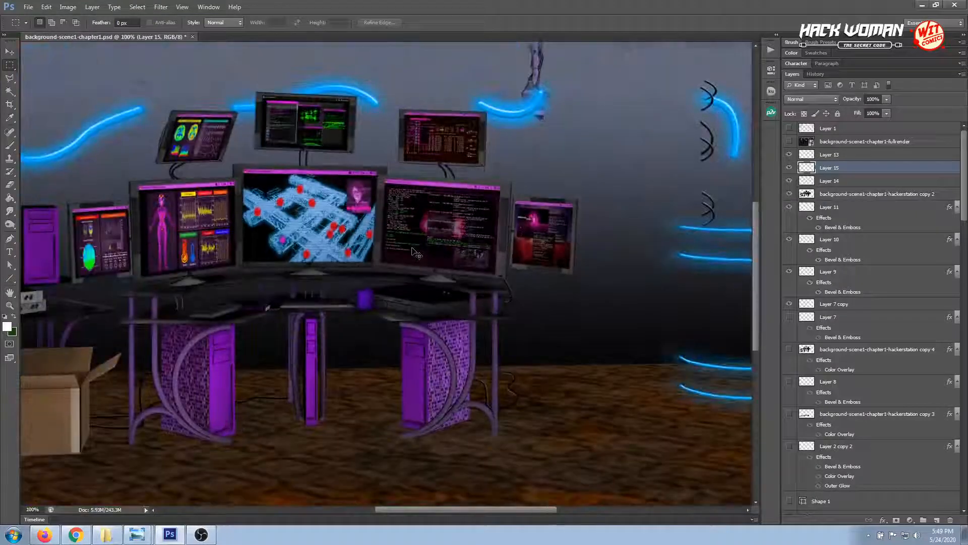
scroll(416, 252, up, 2)
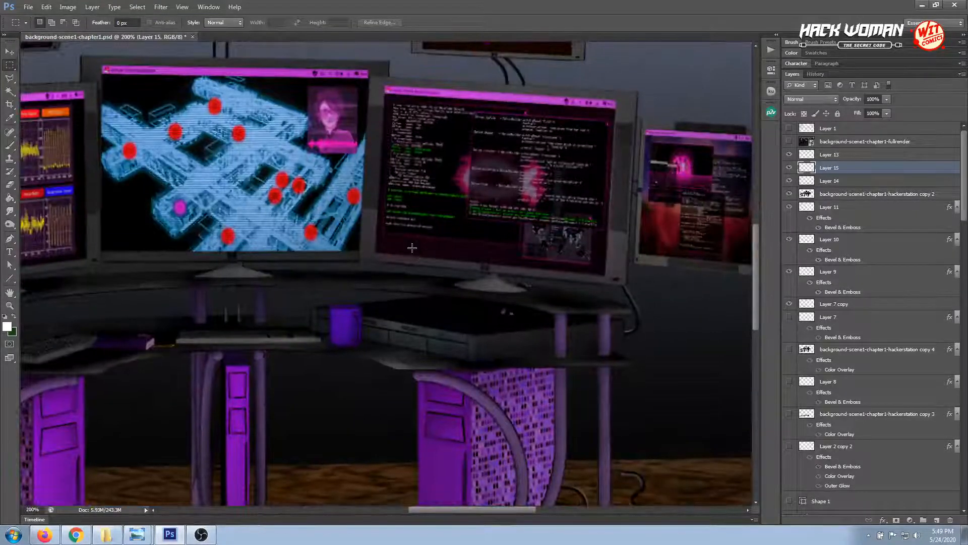
drag(314, 322, 460, 298)
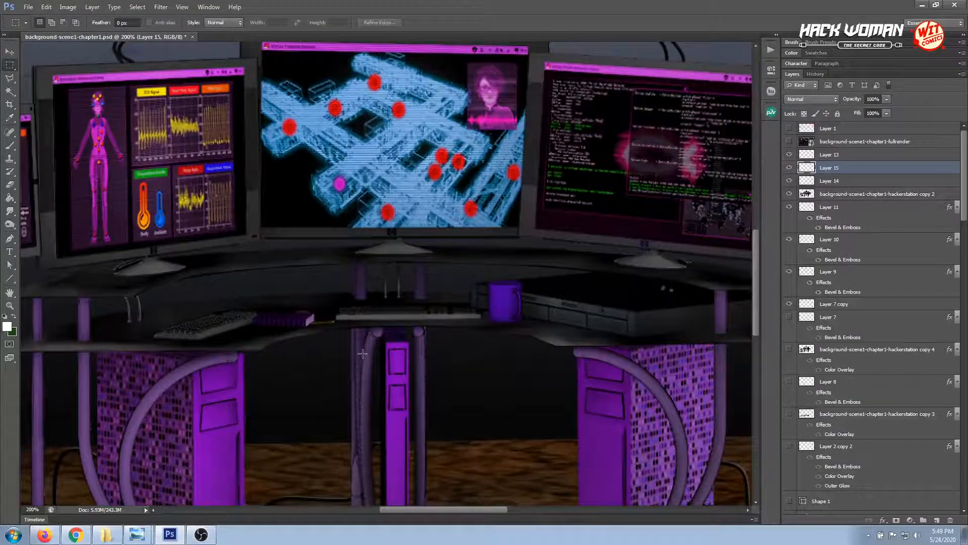
click(10, 79)
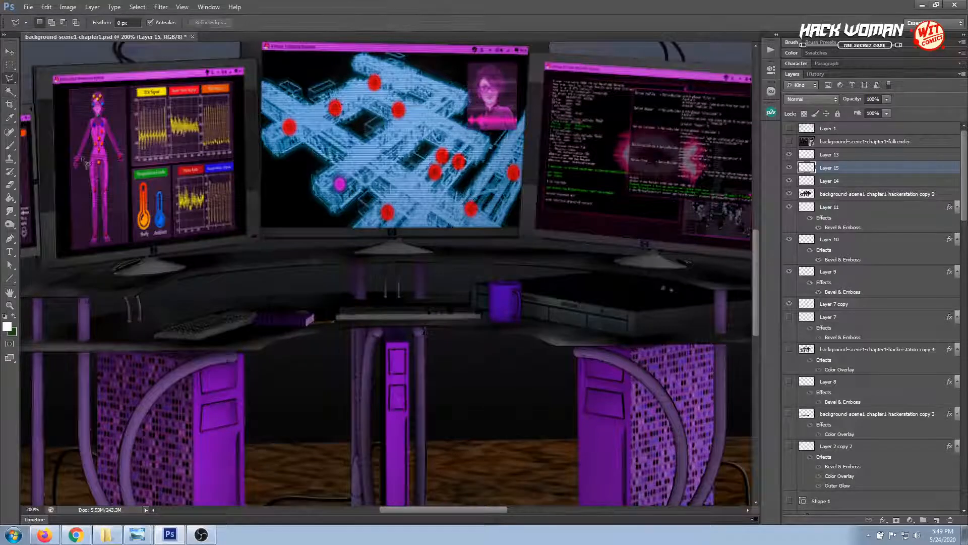
click(393, 254)
click(393, 256)
key(alt+BackSpace)
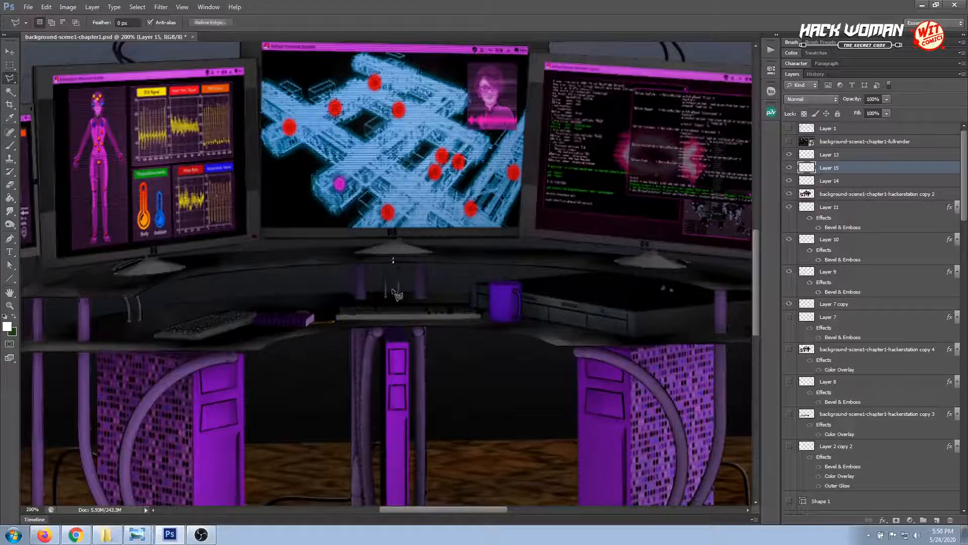
click(9, 65)
key(ctrl+d)
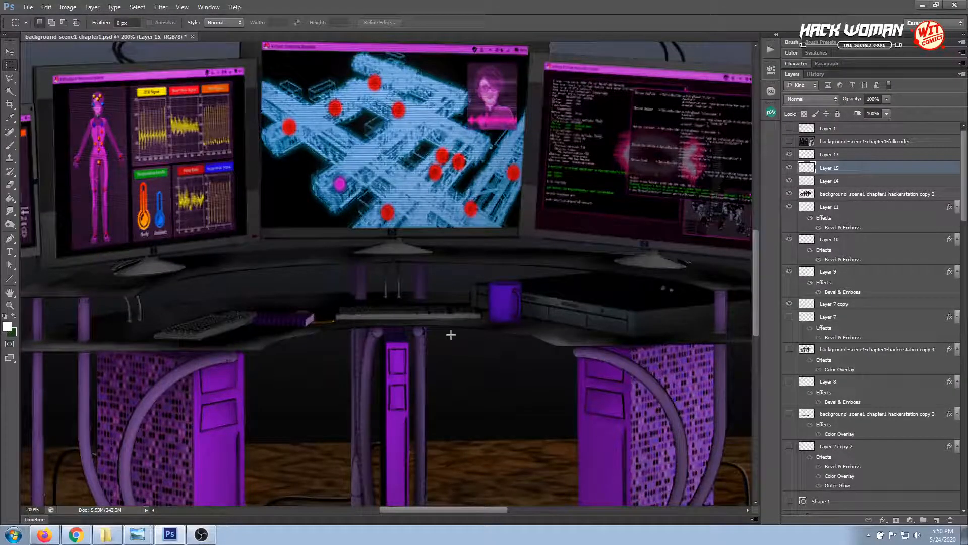
Clean up the strip beneath the raised desktop's front edge above the purple mug with a polygonal lasso selection, and deselect
key(ctrl+plus)
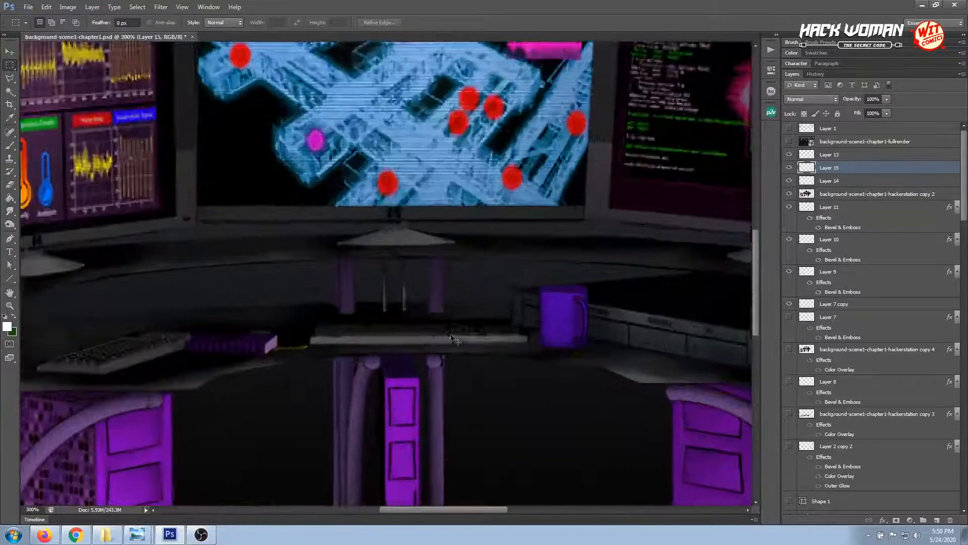
click(9, 77)
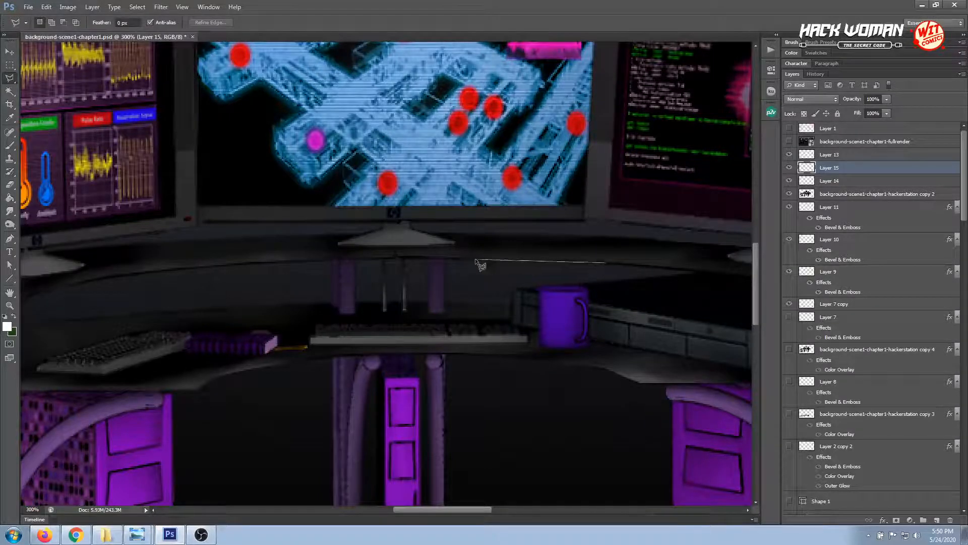
click(605, 262)
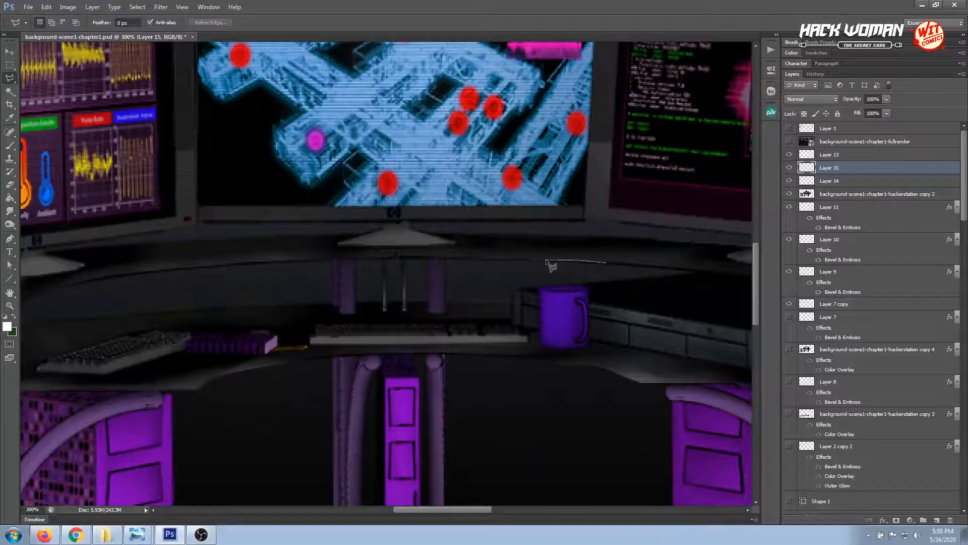
click(467, 259)
click(468, 274)
click(579, 274)
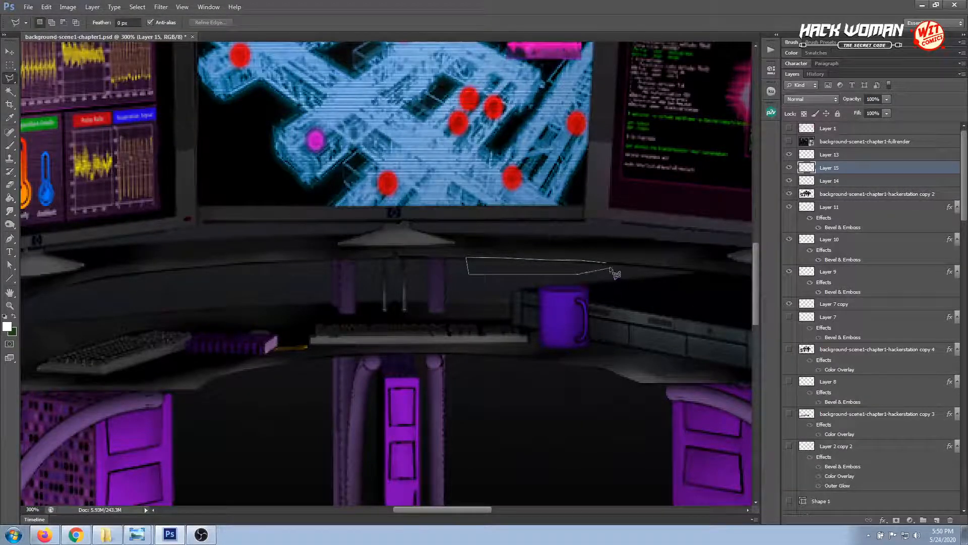
key(Escape)
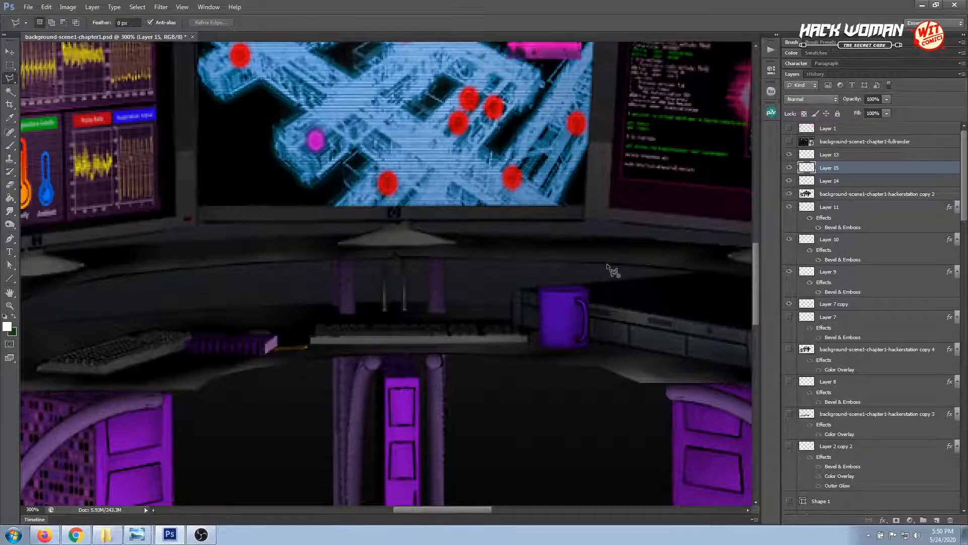
double_click(606, 264)
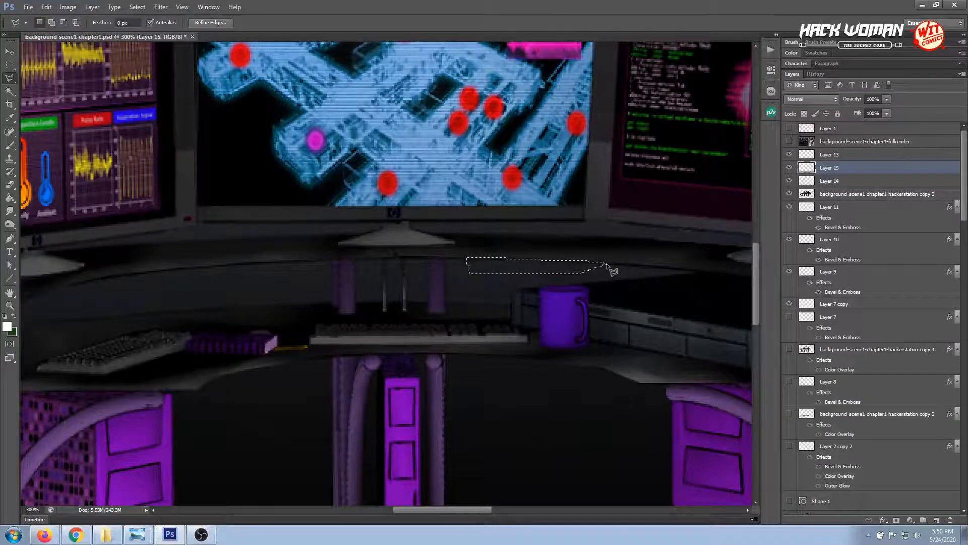
click(10, 65)
click(303, 186)
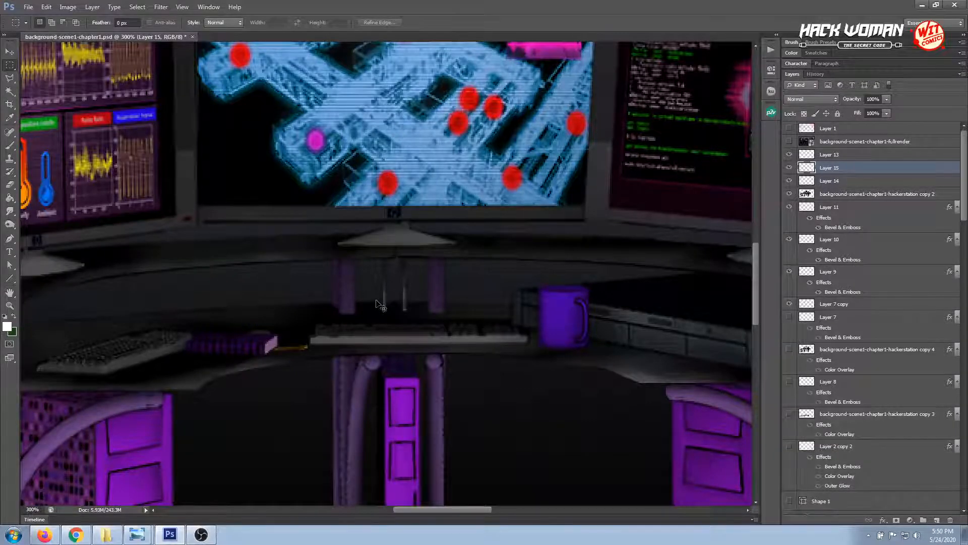
scroll(381, 305, down, 1)
scroll(380, 305, up, 1)
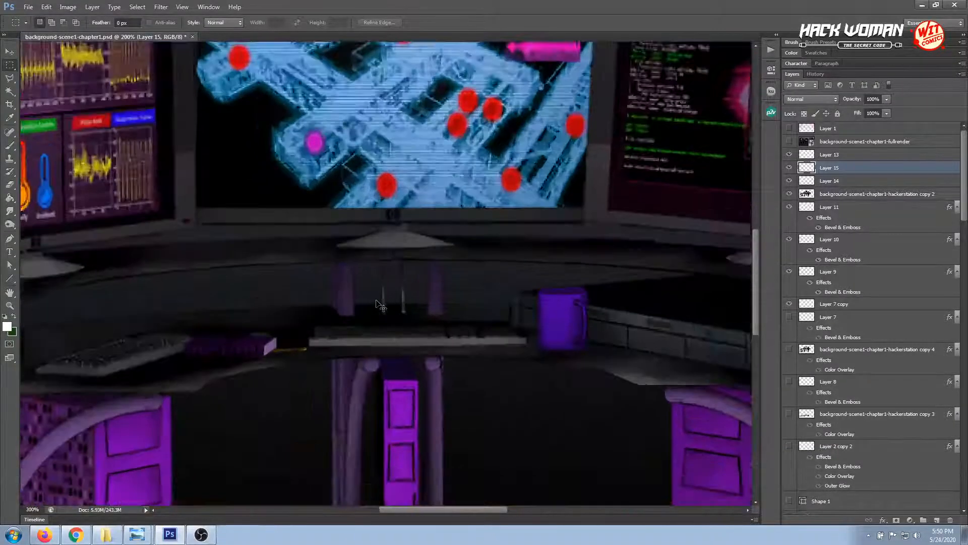
Clean up the strip beneath the raised desktop's front edge, just left of centre, with a polygonal lasso selection, and deselect
click(9, 78)
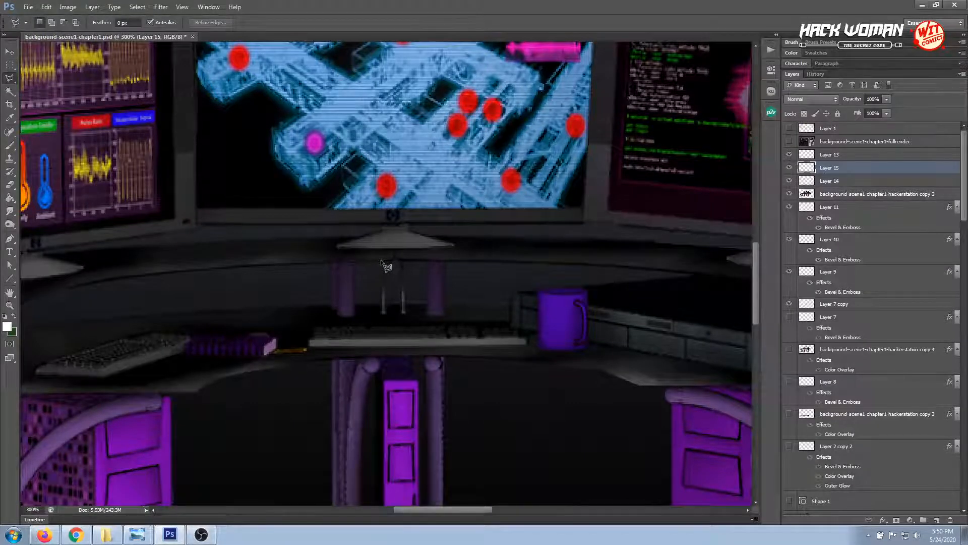
click(381, 262)
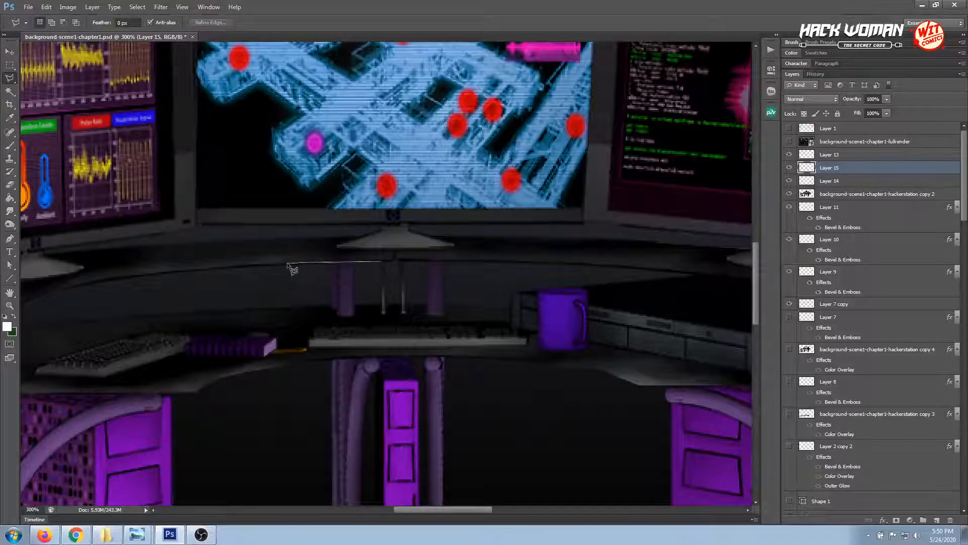
click(248, 264)
click(329, 283)
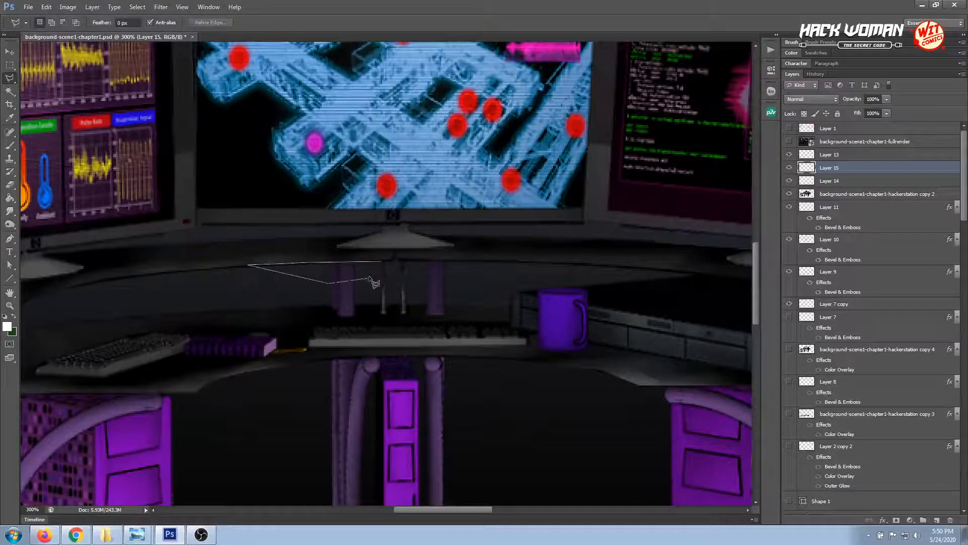
click(370, 277)
click(380, 262)
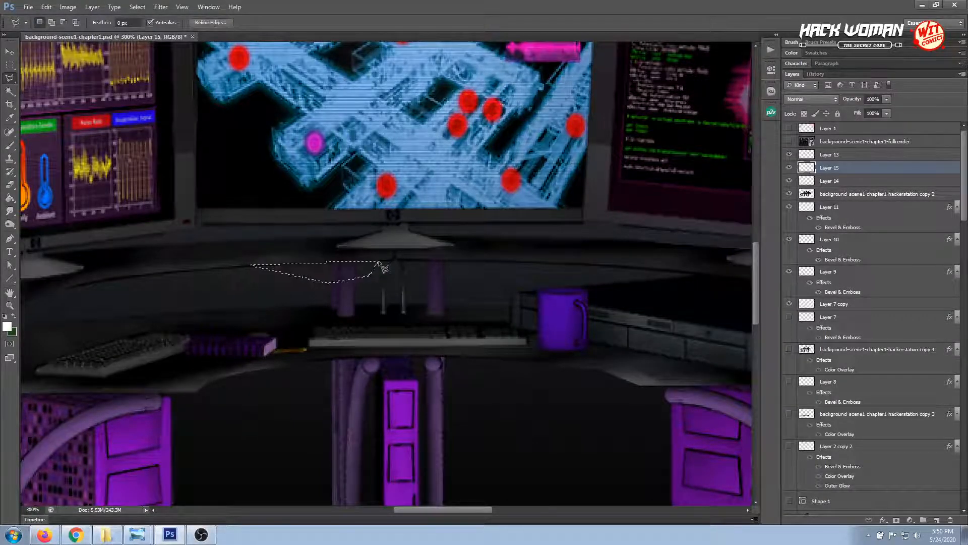
click(10, 65)
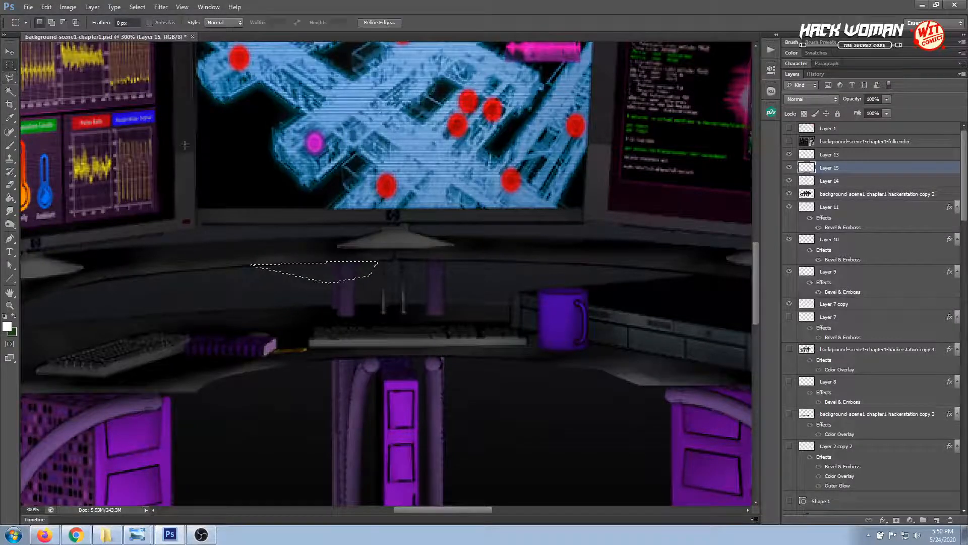
click(240, 157)
key(ctrl+z)
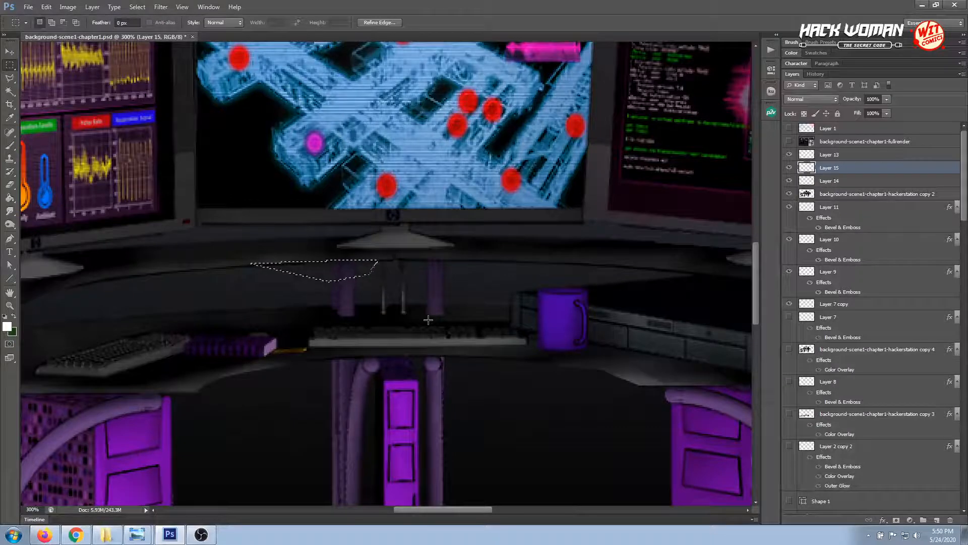
click(428, 320)
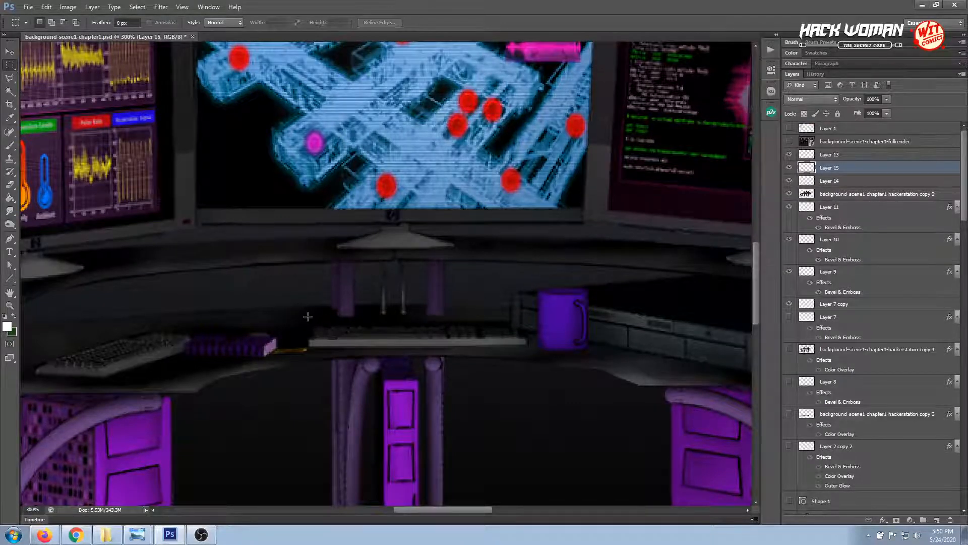
Smudge the shading along the left part of the hacker station desk with the Smudge tool at 41% strength
click(9, 211)
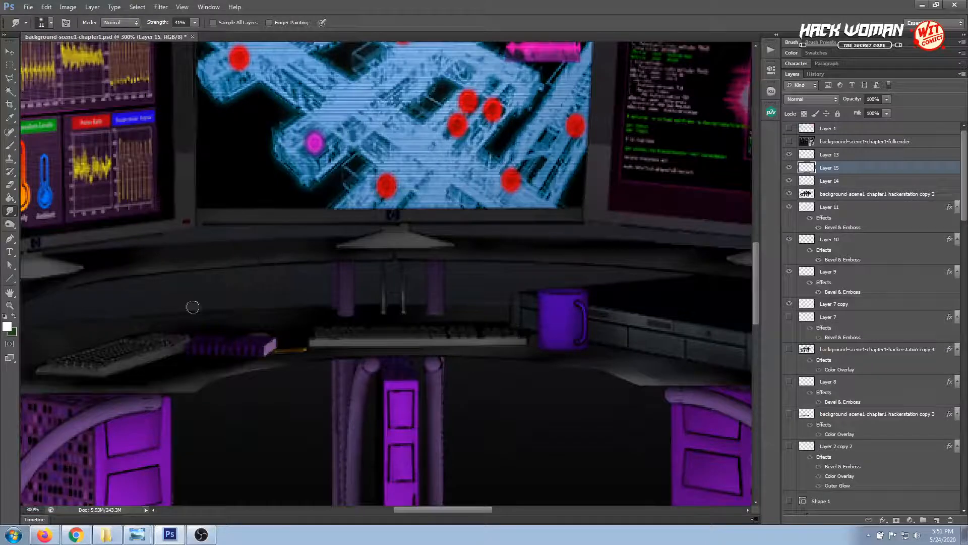
key(ctrl+minus)
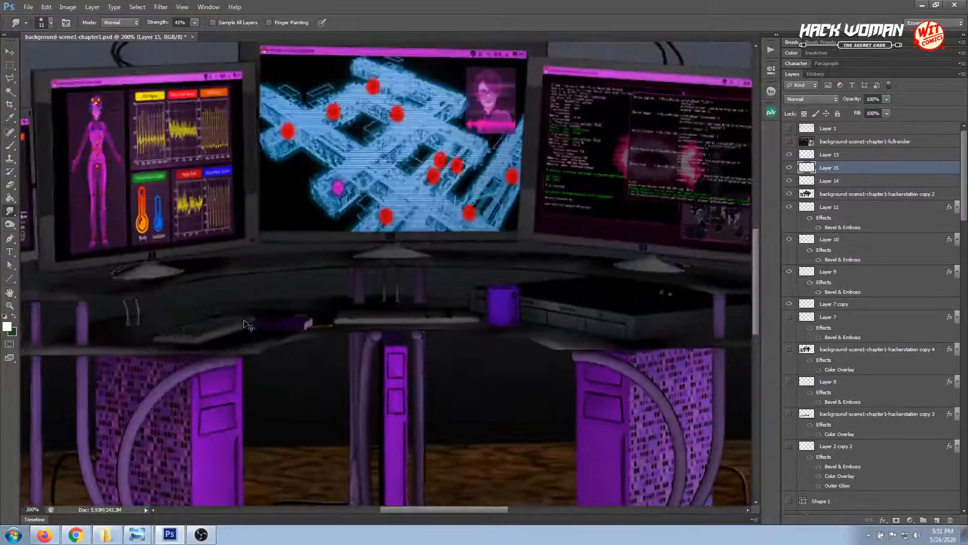
key(ctrl+minus)
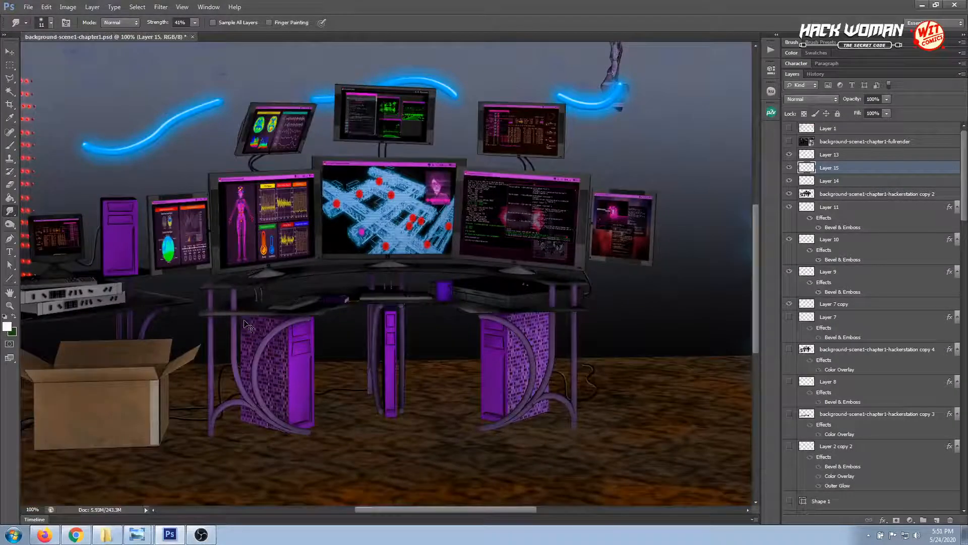
key(ctrl+minus)
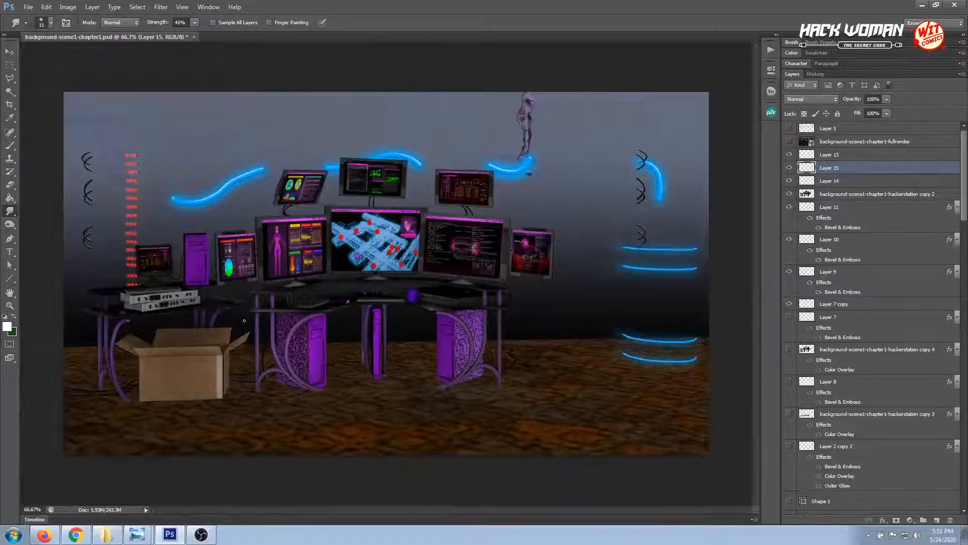
key(ctrl+plus)
key(ctrl+plus)
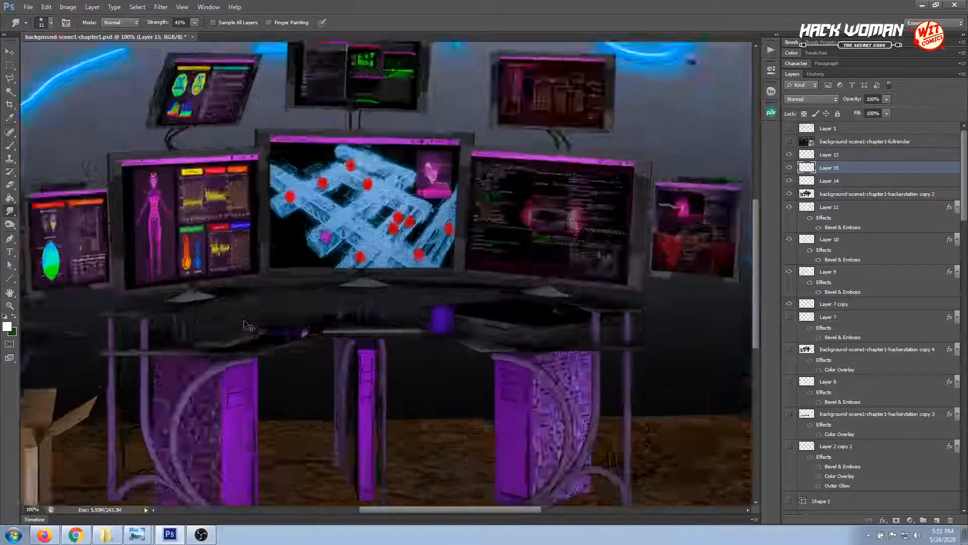
drag(198, 317, 357, 302)
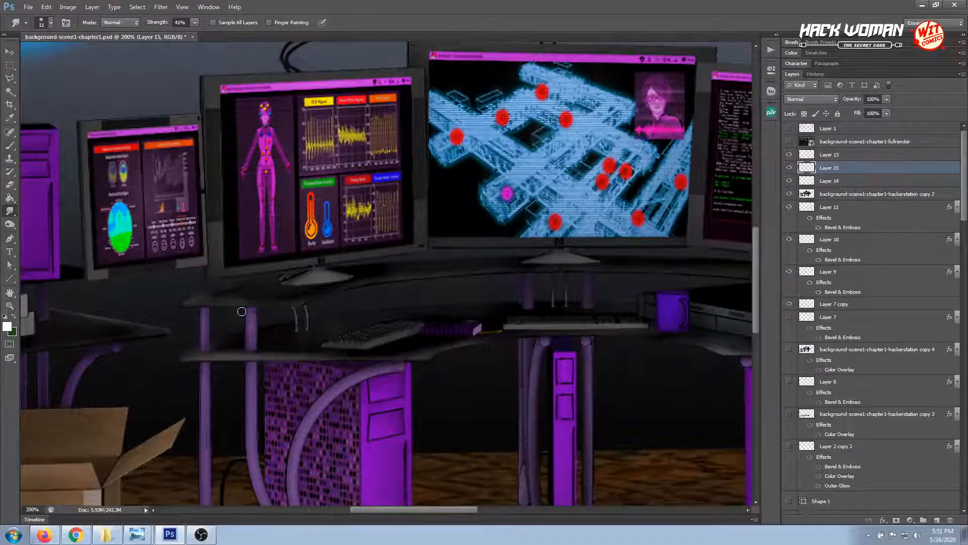
Clean up the area just outside the raised desktop's left corner with a freehand lasso selection, and deselect
click(9, 79)
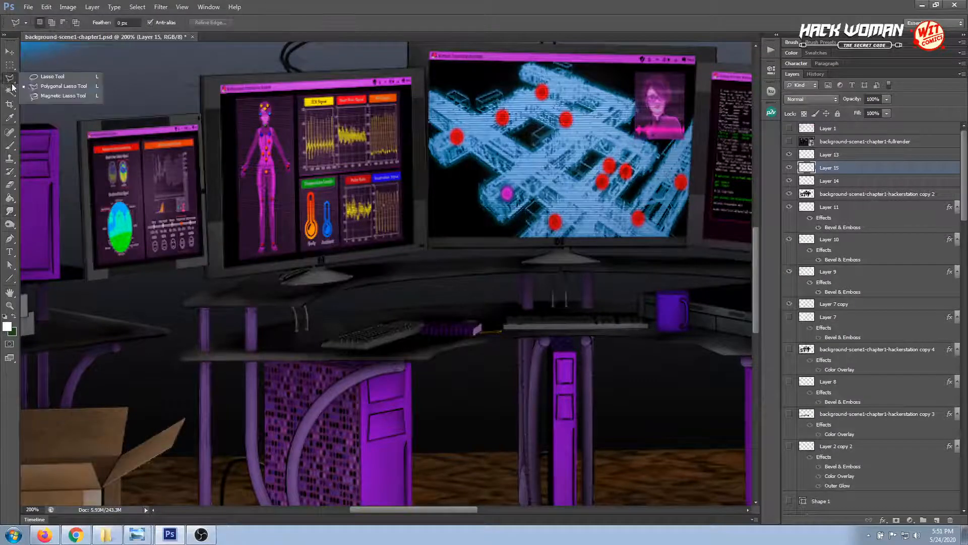
click(41, 77)
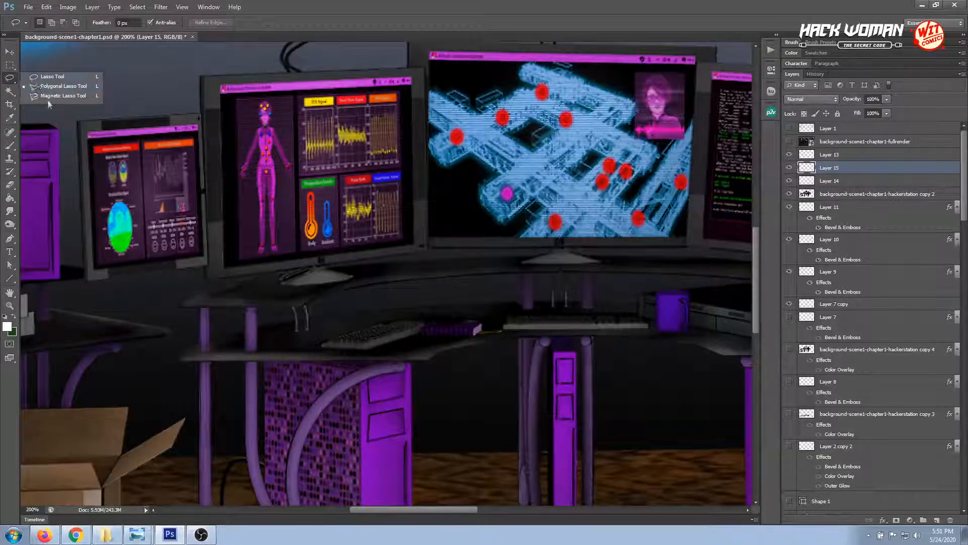
mouse_move(196, 299)
mouse_down()
mouse_move(216, 290)
mouse_move(177, 282)
mouse_move(155, 291)
mouse_up()
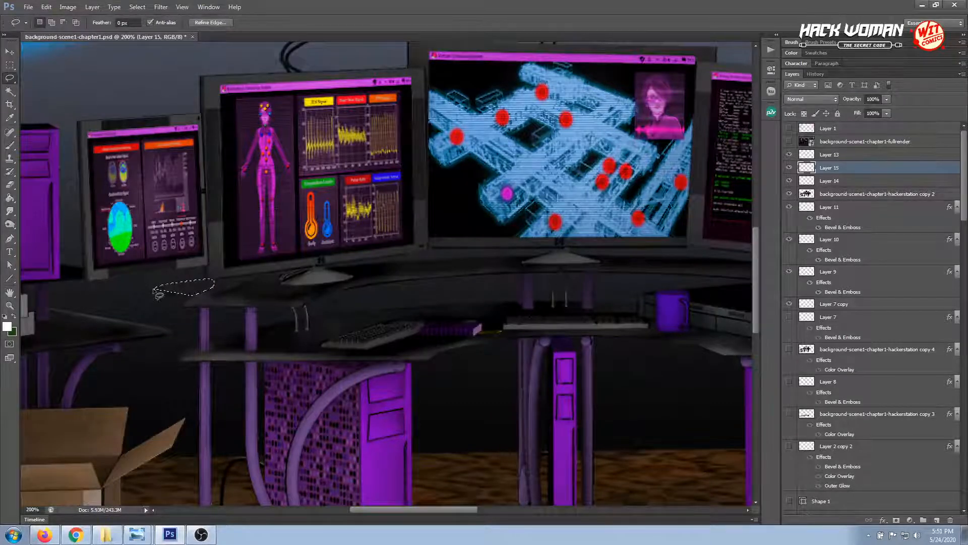
click(157, 294)
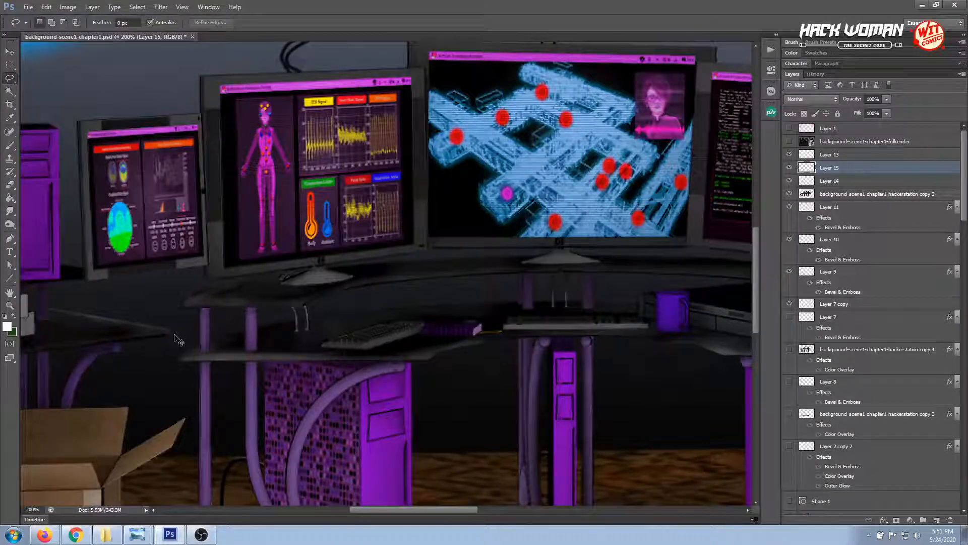
Smudge the shading at the left end of the raised and lower desktops, and save the document
key(ctrl+plus)
drag(235, 331, 286, 334)
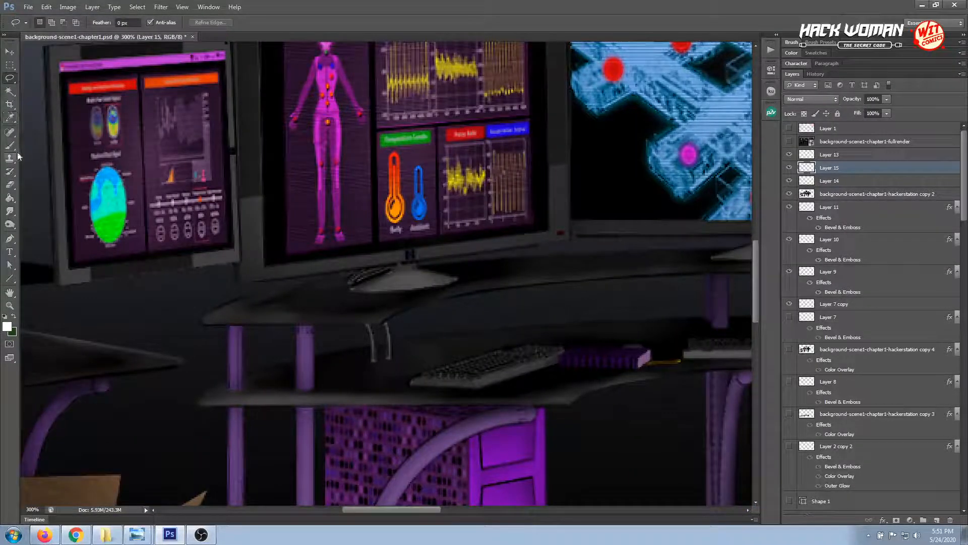
click(9, 213)
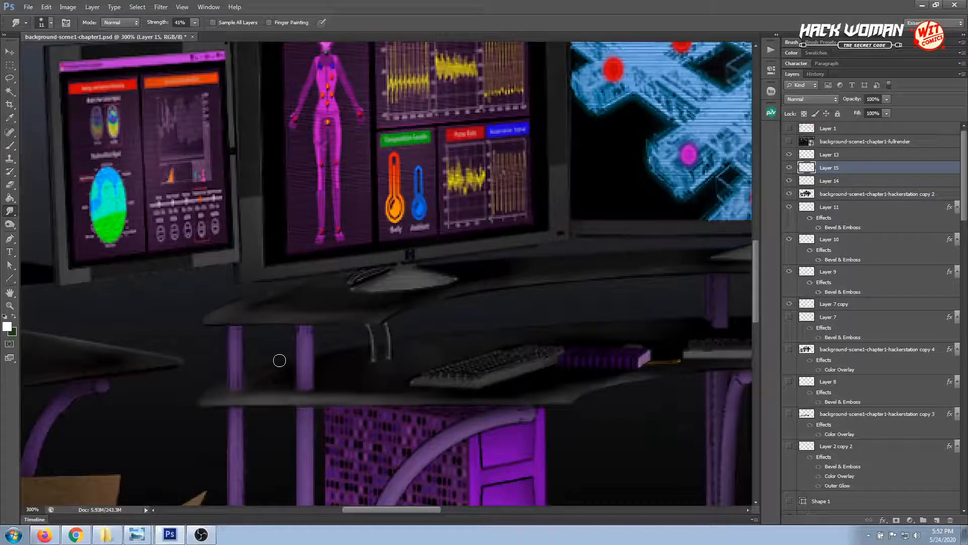
scroll(280, 360, down, 2)
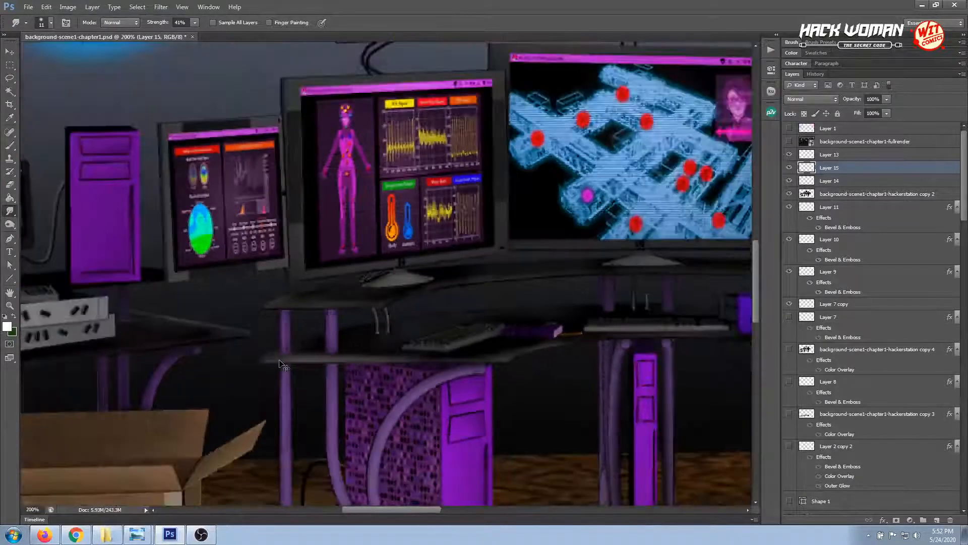
scroll(279, 360, down, 1)
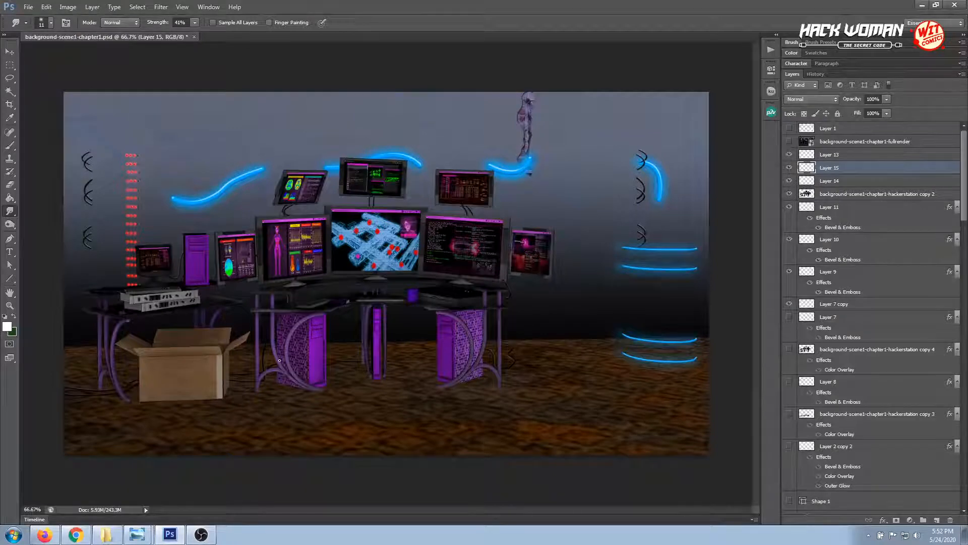
key(ctrl+s)
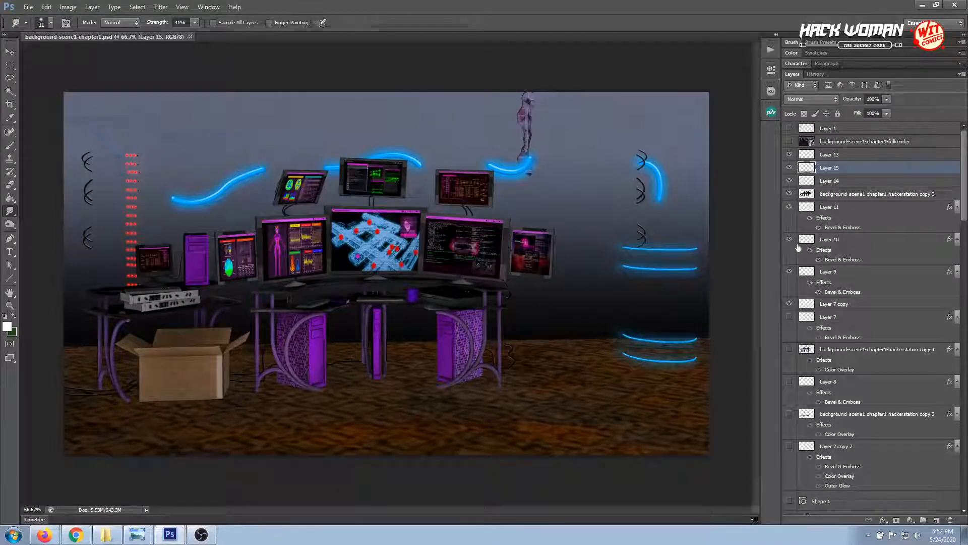
Make the background-scene1-chapter1-hackerstation copy 4 and copy 3 layers visible
click(789, 350)
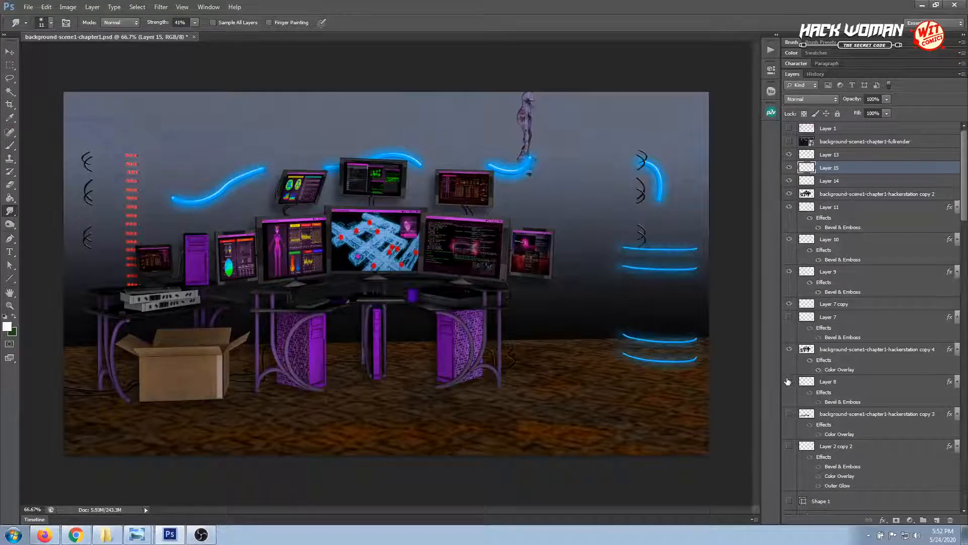
click(789, 415)
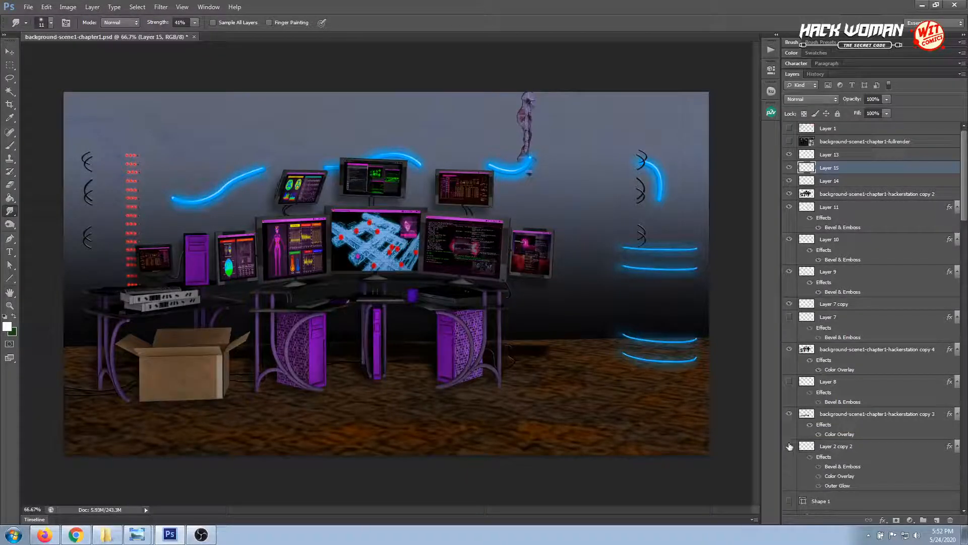
click(789, 446)
Make the background-scene1-chapter1-webservers copy and webservers copy 2 layers visible, and select the webservers copy 2 layer
scroll(790, 465, down, 2)
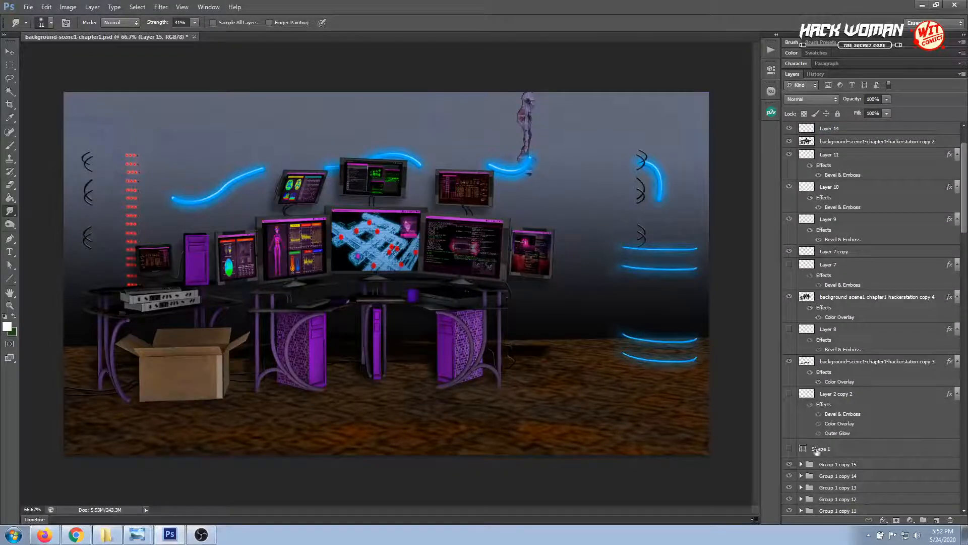
scroll(790, 465, down, 10)
scroll(790, 465, down, 4)
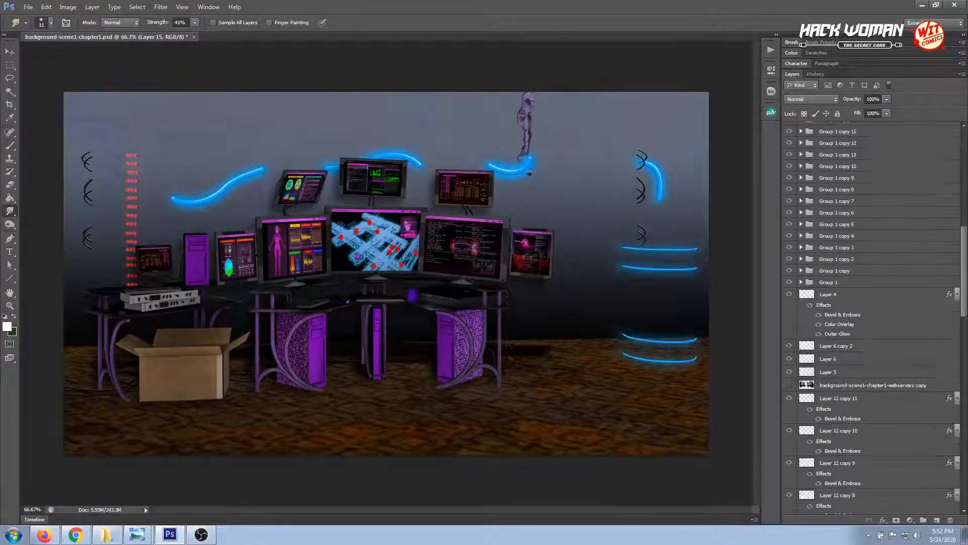
click(789, 385)
scroll(790, 388, down, 3)
scroll(790, 390, down, 9)
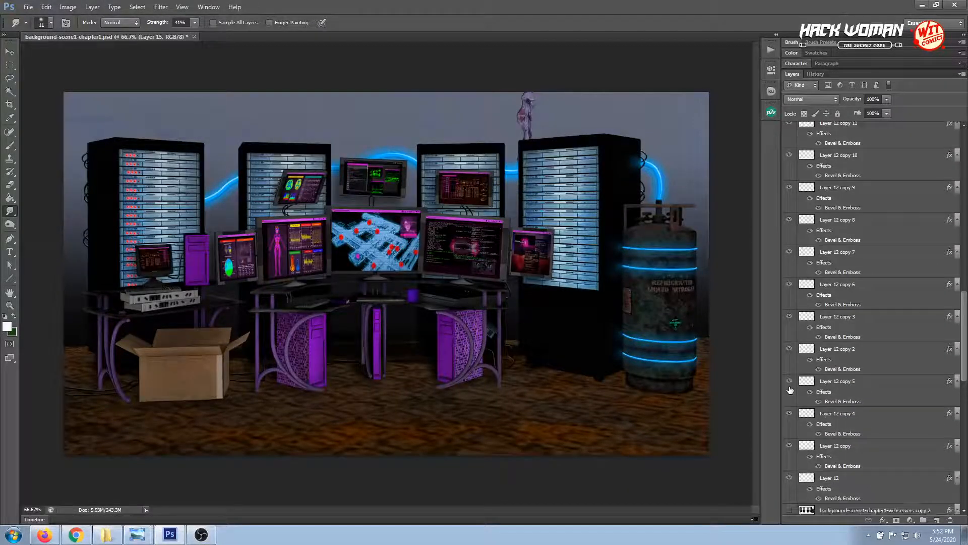
click(789, 510)
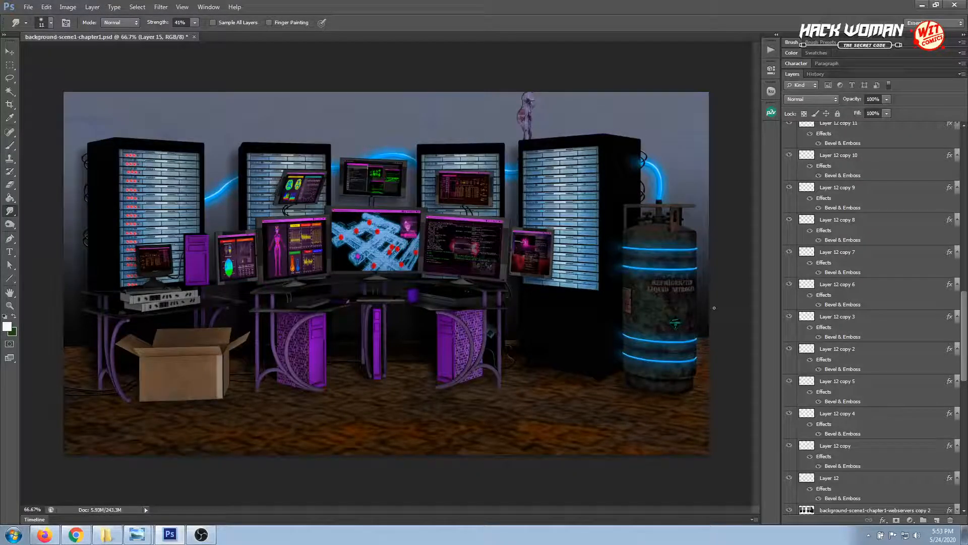
click(839, 510)
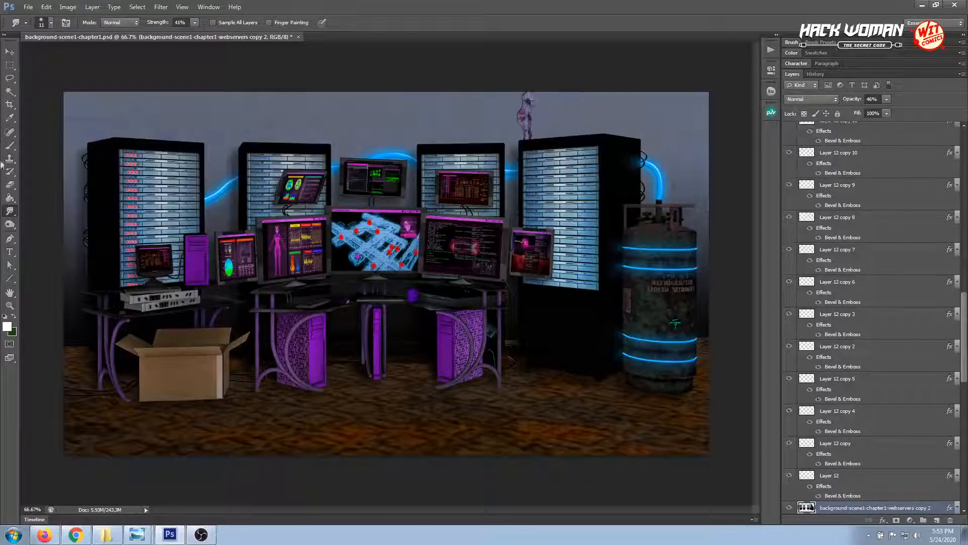
Activate the Move tool and save the document, ending with a switch to OBS
click(10, 52)
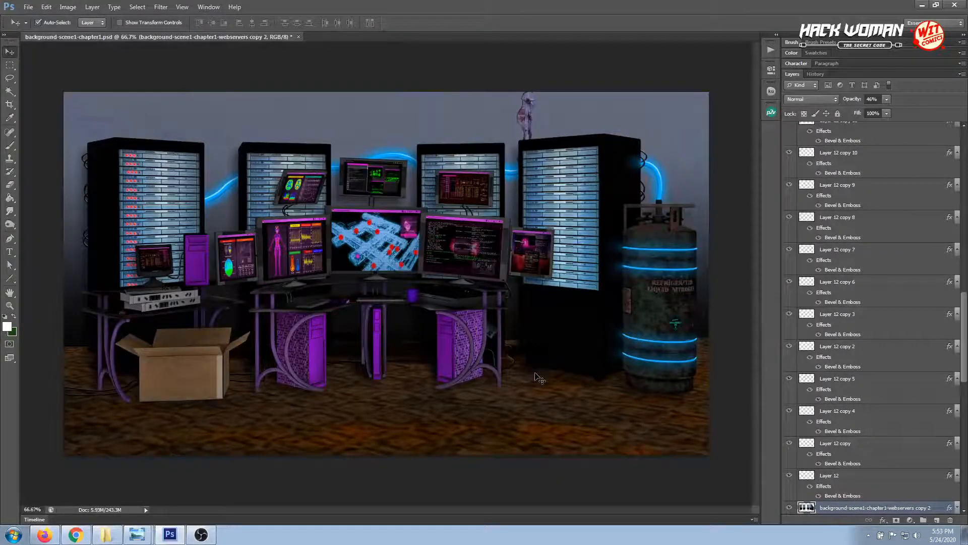
key(ctrl+s)
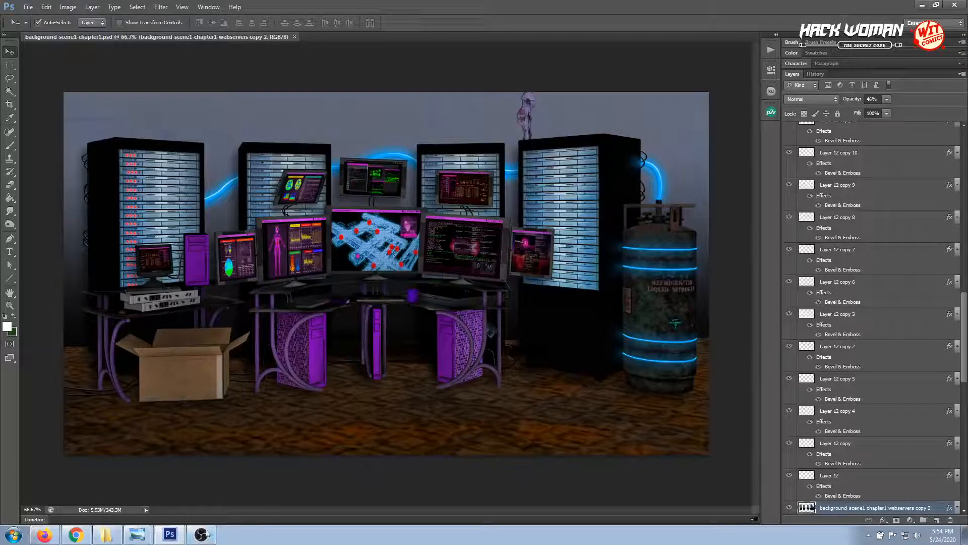
click(200, 536)
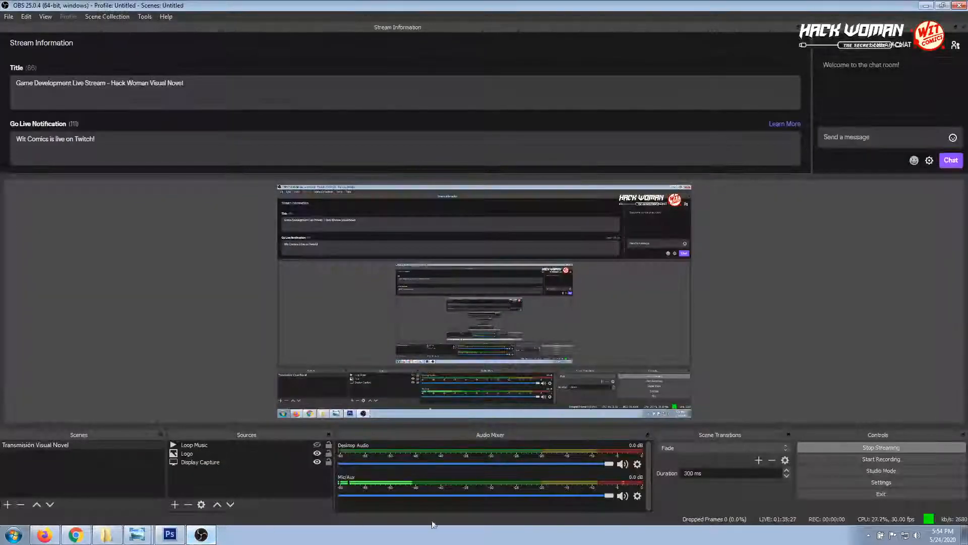